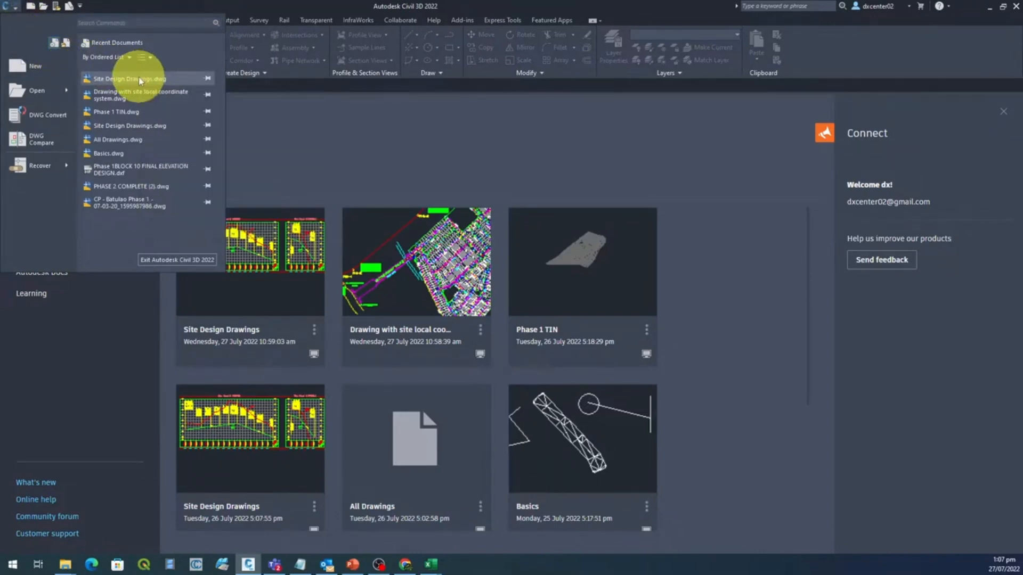
Open the most recent Site Design Drawings.dwg and examine the labelled roads in its Road Layout Plan.
{"action": "left_click", "coordinate": [128, 78]}
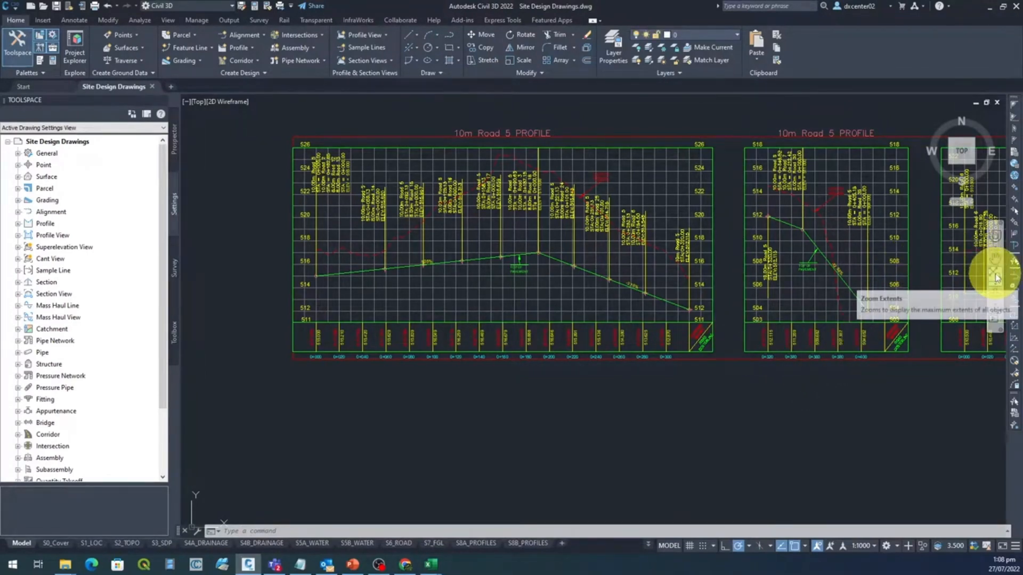
{"action": "left_click", "coordinate": [996, 277]}
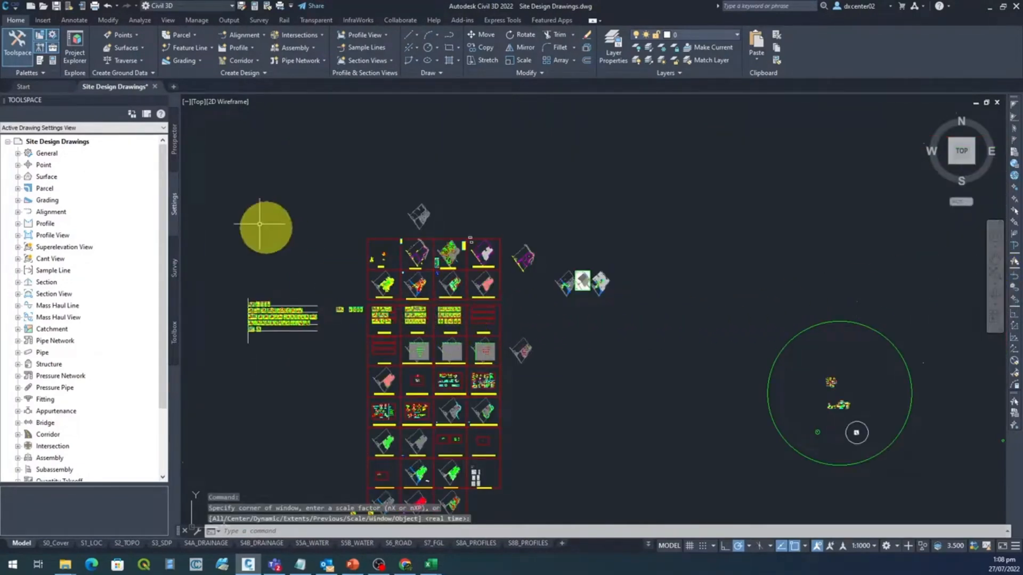
{"action": "scroll", "coordinate": [384, 282], "scroll_direction": "up", "scroll_amount": 10}
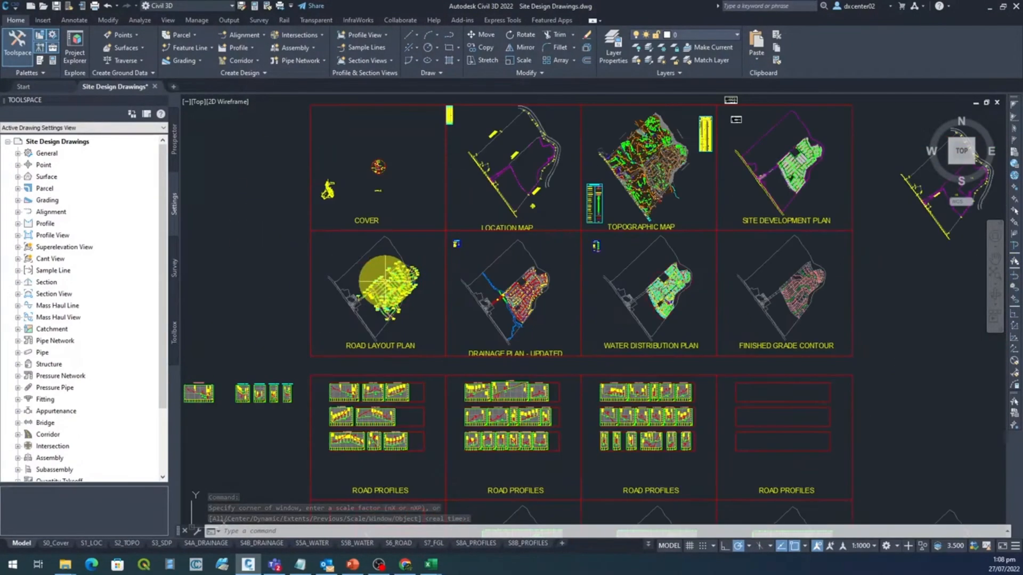
{"action": "mouse_move", "coordinate": [421, 285]}
{"action": "middle_mouse_down"}
{"action": "mouse_move", "coordinate": [479, 246]}
{"action": "mouse_move", "coordinate": [548, 178]}
{"action": "mouse_move", "coordinate": [571, 196]}
{"action": "middle_mouse_up"}
{"action": "scroll", "coordinate": [586, 229], "scroll_direction": "down", "scroll_amount": 3}
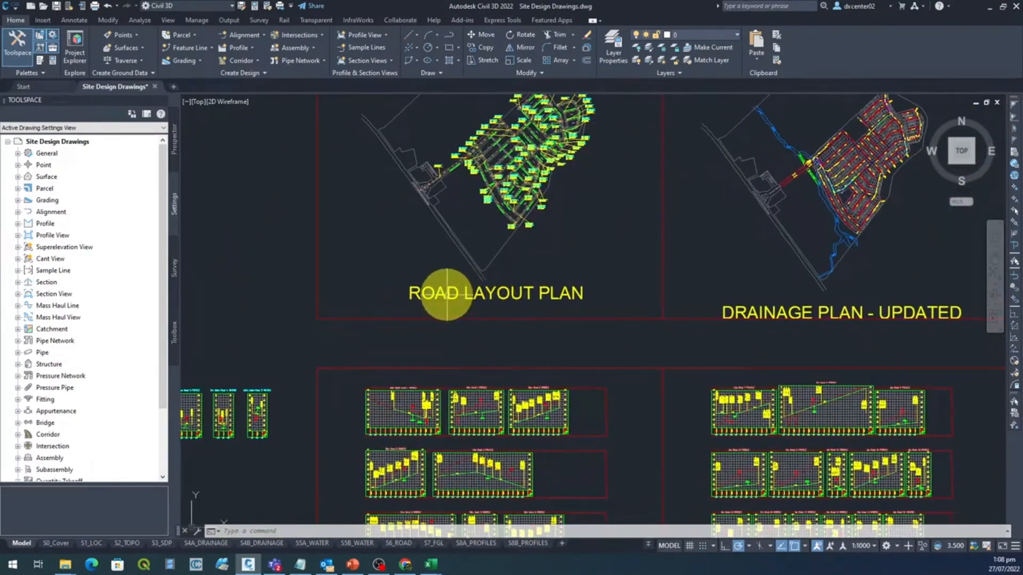
{"action": "scroll", "coordinate": [496, 156], "scroll_direction": "up", "scroll_amount": 4}
{"action": "scroll", "coordinate": [497, 230], "scroll_direction": "up", "scroll_amount": 3}
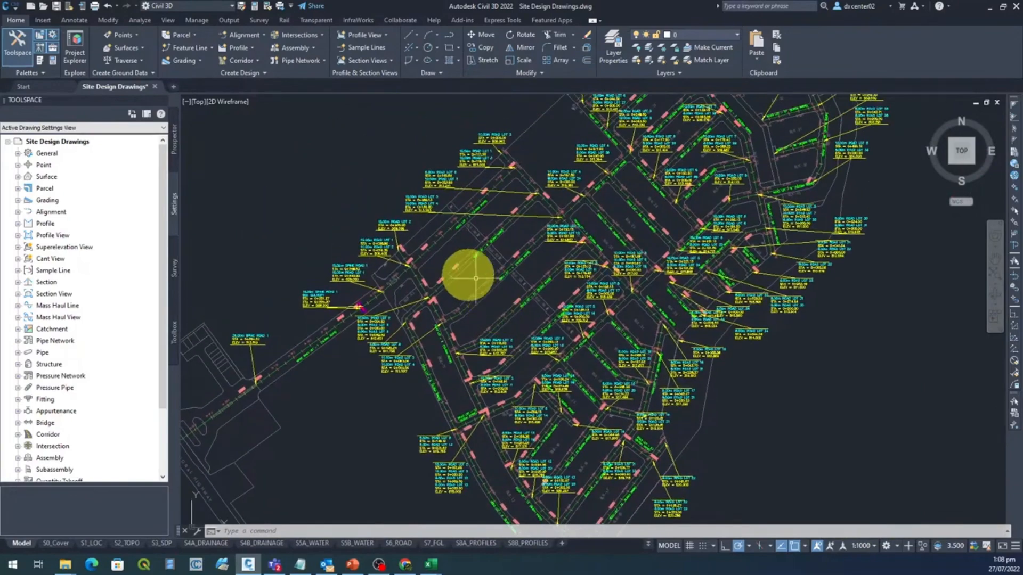
{"action": "scroll", "coordinate": [445, 256], "scroll_direction": "up", "scroll_amount": 3}
{"action": "scroll", "coordinate": [447, 290], "scroll_direction": "down", "scroll_amount": 5}
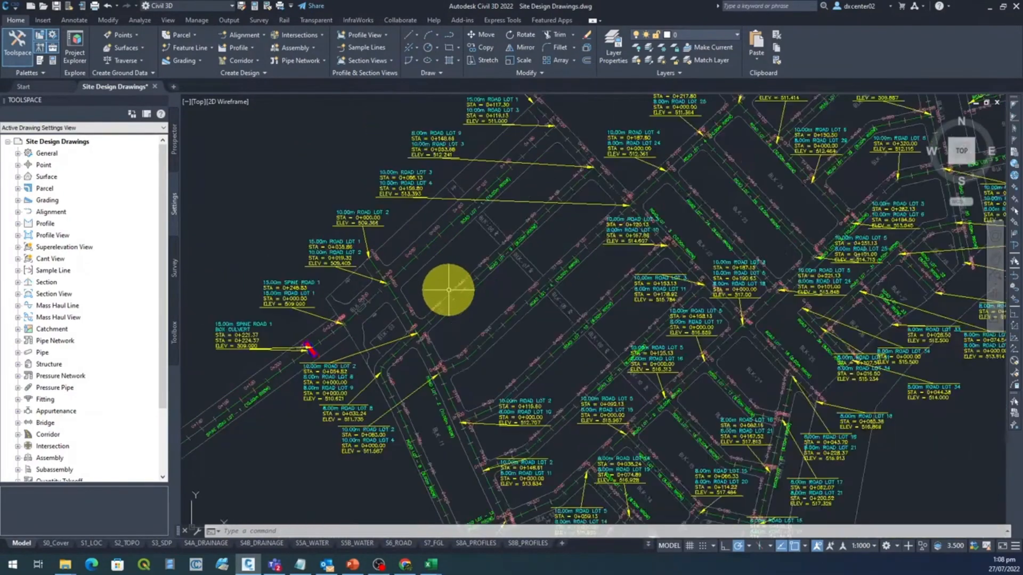
{"action": "scroll", "coordinate": [586, 287], "scroll_direction": "down", "scroll_amount": 3}
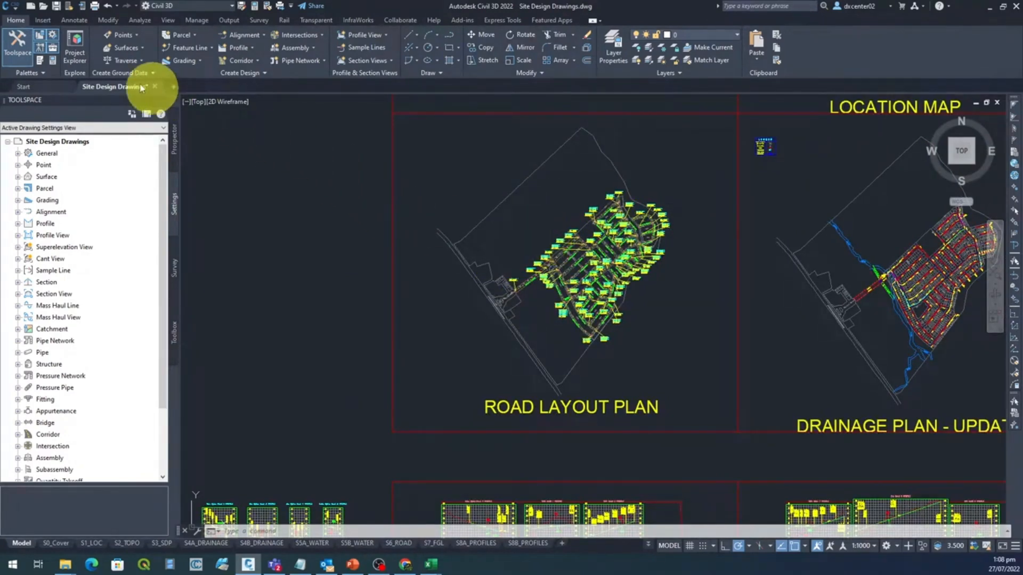
Open Drawing with site local coordinate system.dwg from the Actual Site Data folder, keeping its annotation scales list without resetting it.
{"action": "left_click", "coordinate": [10, 9]}
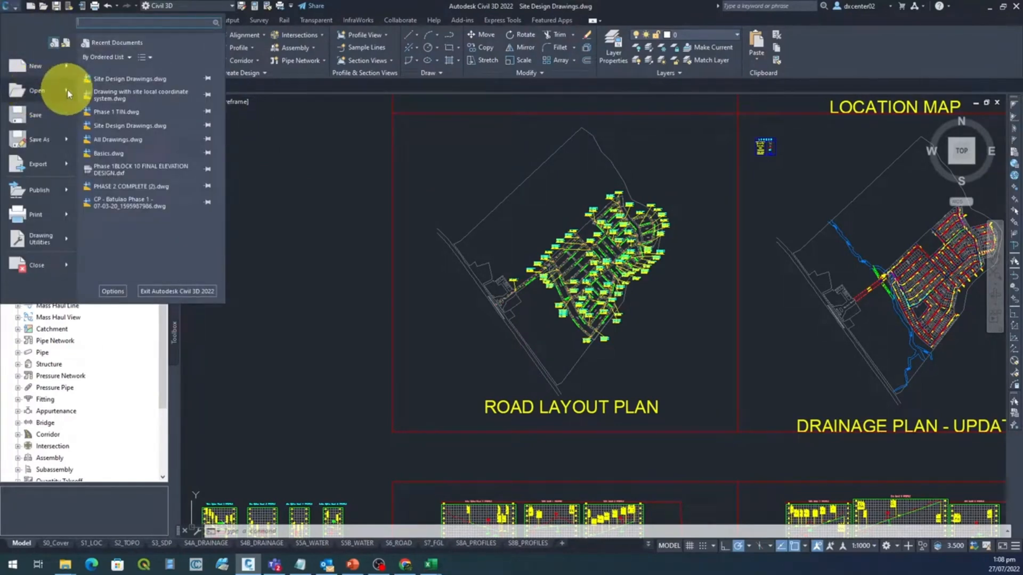
{"action": "mouse_move", "coordinate": [68, 94]}
{"action": "left_click", "coordinate": [151, 73]}
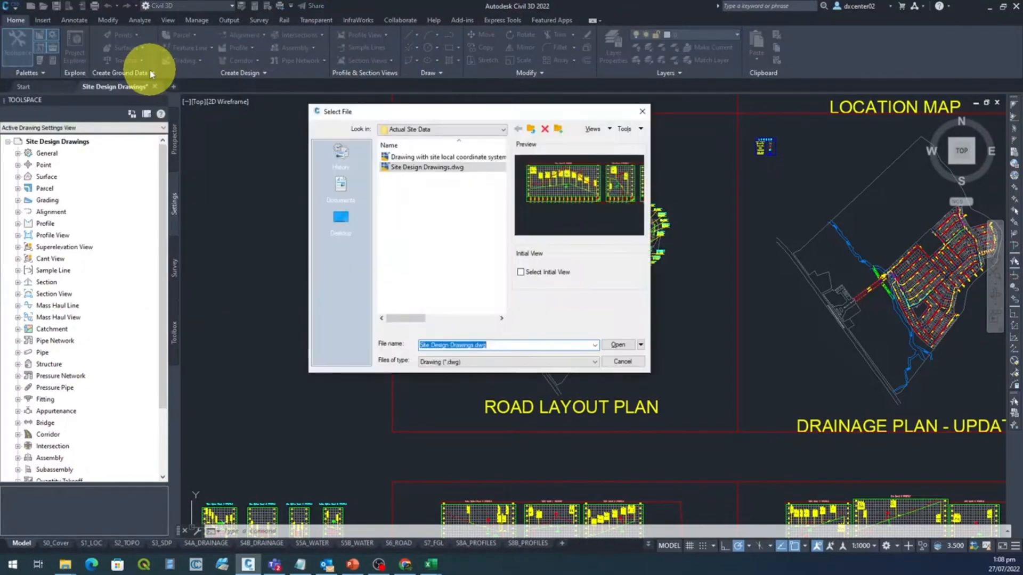
{"action": "left_click", "coordinate": [434, 157]}
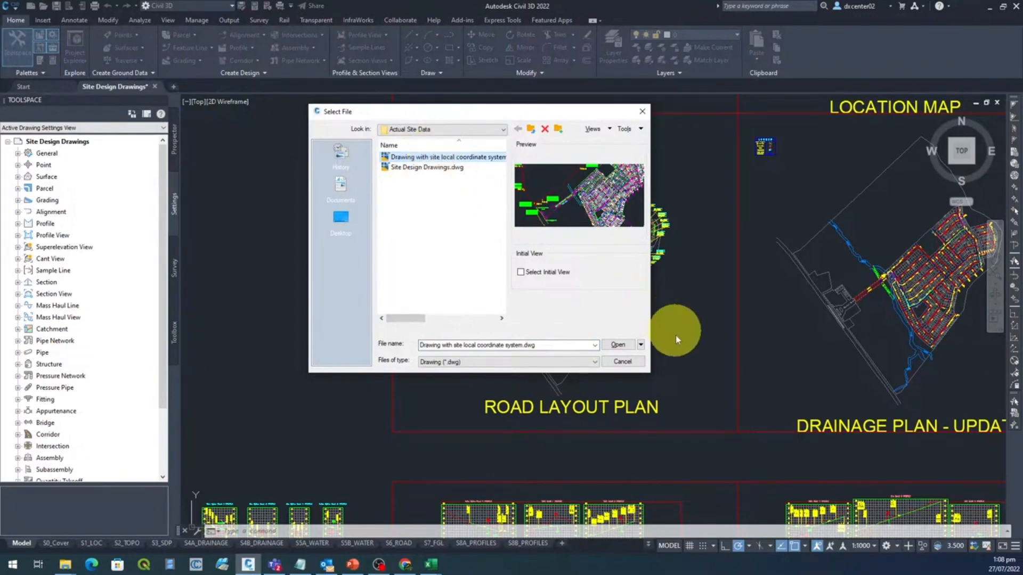
{"action": "left_click", "coordinate": [620, 345]}
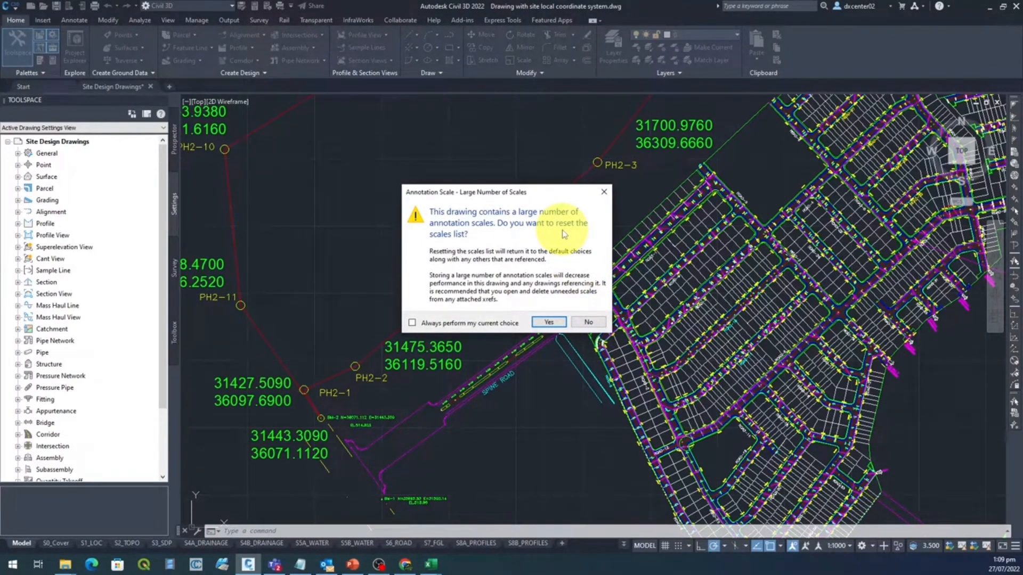
{"action": "left_click", "coordinate": [588, 323]}
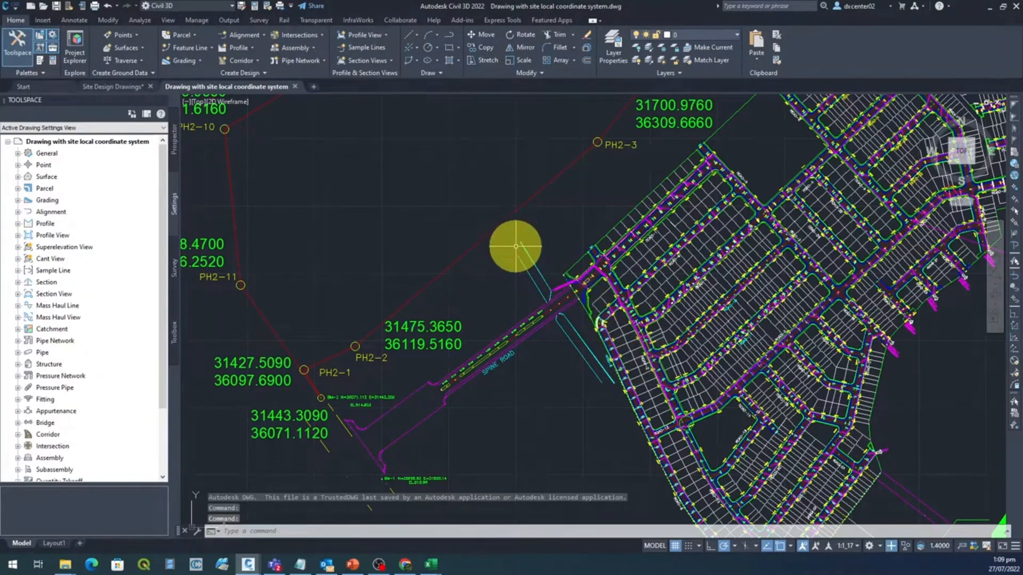
Examine the overall extents of the local-coordinate drawing, including the Phase-2 control traverse points and the subdivision lots.
{"action": "left_click", "coordinate": [995, 278]}
{"action": "scroll", "coordinate": [606, 314], "scroll_direction": "up", "scroll_amount": 8}
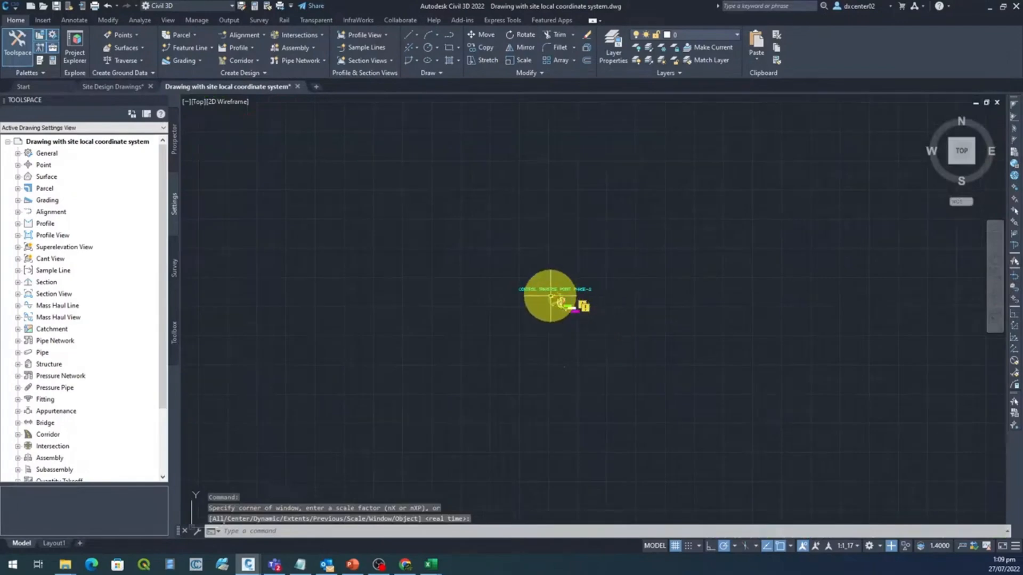
{"action": "middle_click_drag", "start_coordinate": [687, 321], "coordinate": [750, 192]}
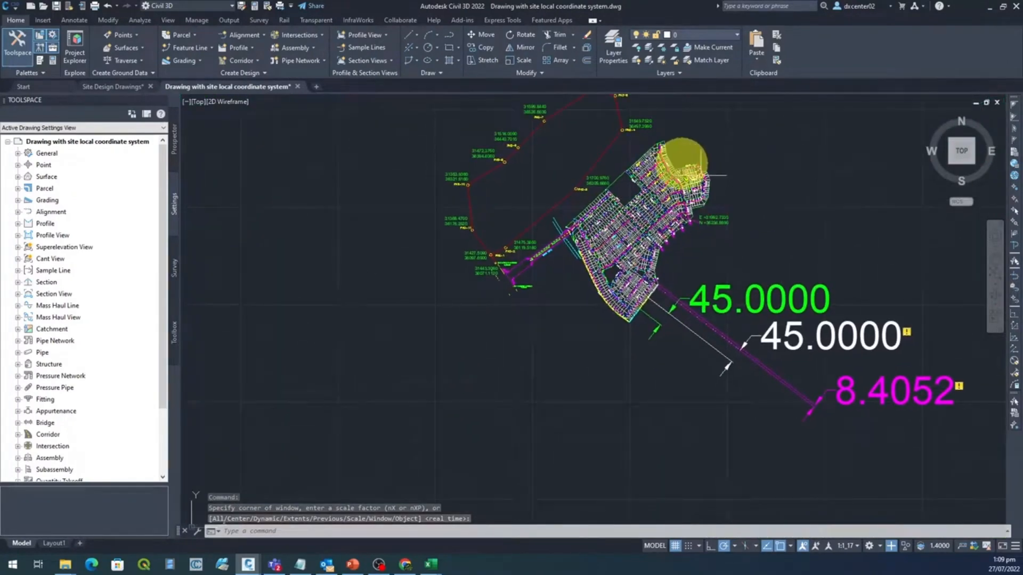
{"action": "mouse_move", "coordinate": [601, 126]}
{"action": "middle_mouse_down"}
{"action": "mouse_move", "coordinate": [617, 194]}
{"action": "mouse_move", "coordinate": [609, 231]}
{"action": "middle_mouse_up"}
{"action": "scroll", "coordinate": [609, 230], "scroll_direction": "up", "scroll_amount": 2}
{"action": "scroll", "coordinate": [521, 361], "scroll_direction": "down", "scroll_amount": 4}
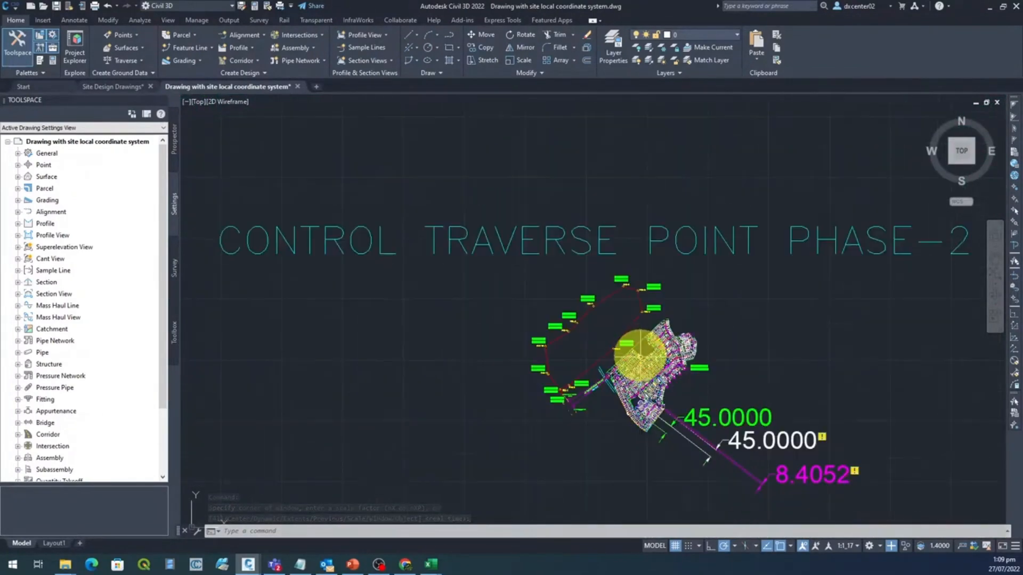
{"action": "middle_click_drag", "start_coordinate": [554, 358], "coordinate": [592, 265]}
Query the coordinates of the BM-1 benchmark marker near the spine road entrance with the ID command.
{"action": "scroll", "coordinate": [532, 270], "scroll_direction": "up", "scroll_amount": 8}
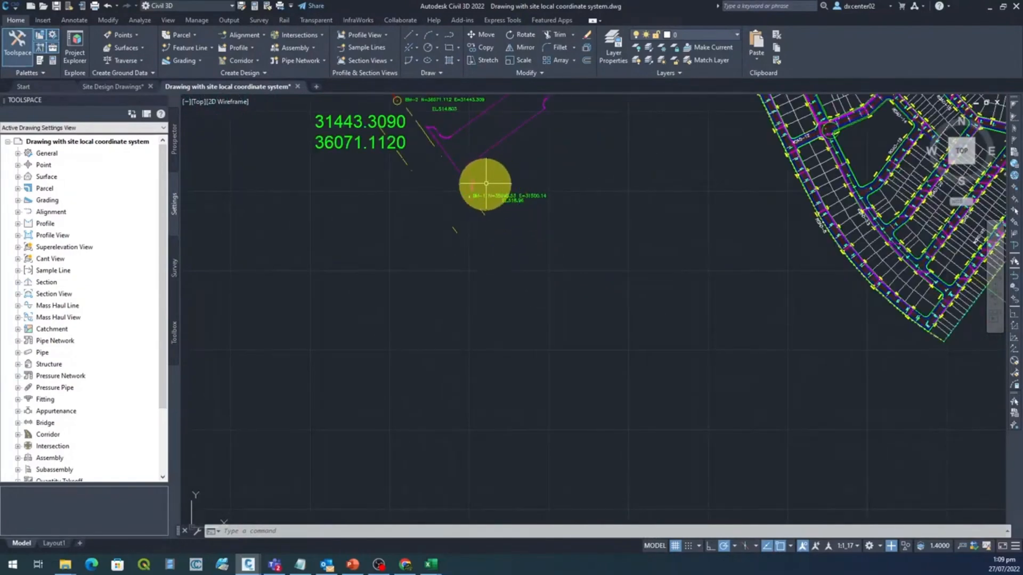
{"action": "scroll", "coordinate": [472, 198], "scroll_direction": "up", "scroll_amount": 4}
{"action": "middle_click_drag", "start_coordinate": [482, 215], "coordinate": [542, 326]}
{"action": "scroll", "coordinate": [525, 245], "scroll_direction": "up", "scroll_amount": 2}
{"action": "middle_click_drag", "start_coordinate": [526, 245], "coordinate": [557, 295]}
{"action": "scroll", "coordinate": [549, 378], "scroll_direction": "up", "scroll_amount": 4}
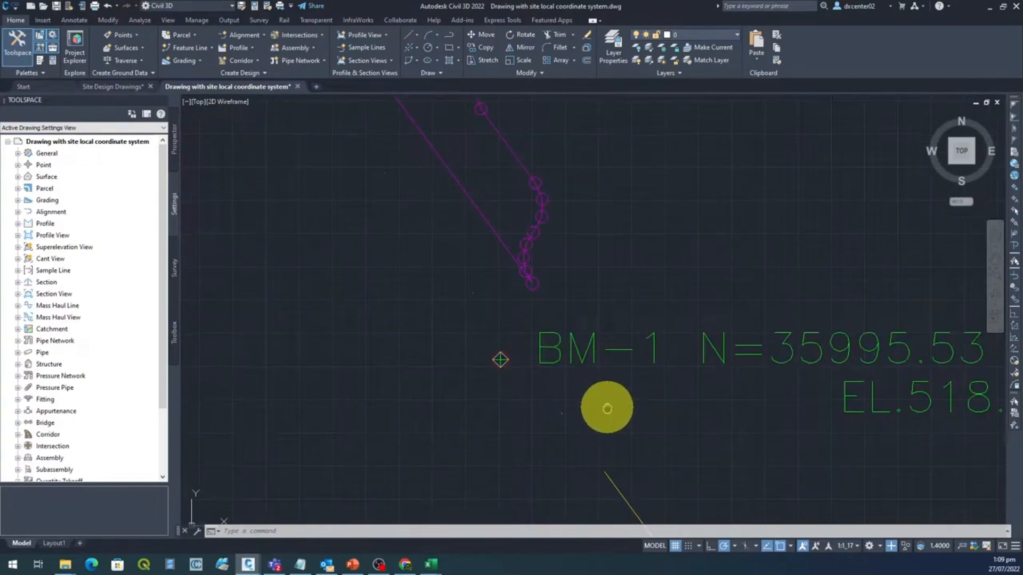
{"action": "mouse_move", "coordinate": [605, 407]}
{"action": "middle_mouse_down"}
{"action": "mouse_move", "coordinate": [489, 303]}
{"action": "mouse_move", "coordinate": [417, 302]}
{"action": "mouse_move", "coordinate": [473, 324]}
{"action": "middle_mouse_up"}
{"action": "scroll", "coordinate": [417, 302], "scroll_direction": "down", "scroll_amount": 3}
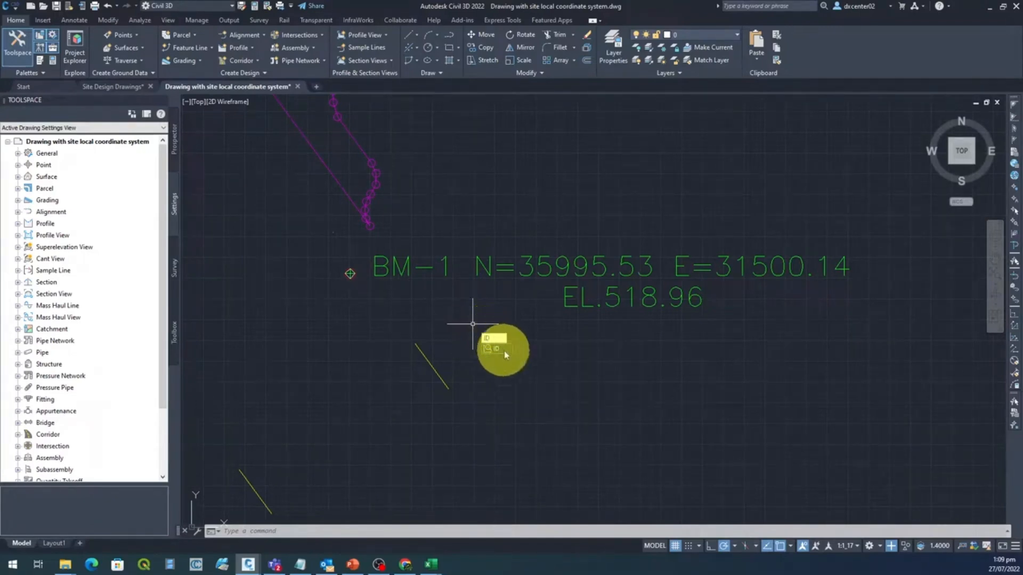
{"action": "left_click", "coordinate": [500, 349]}
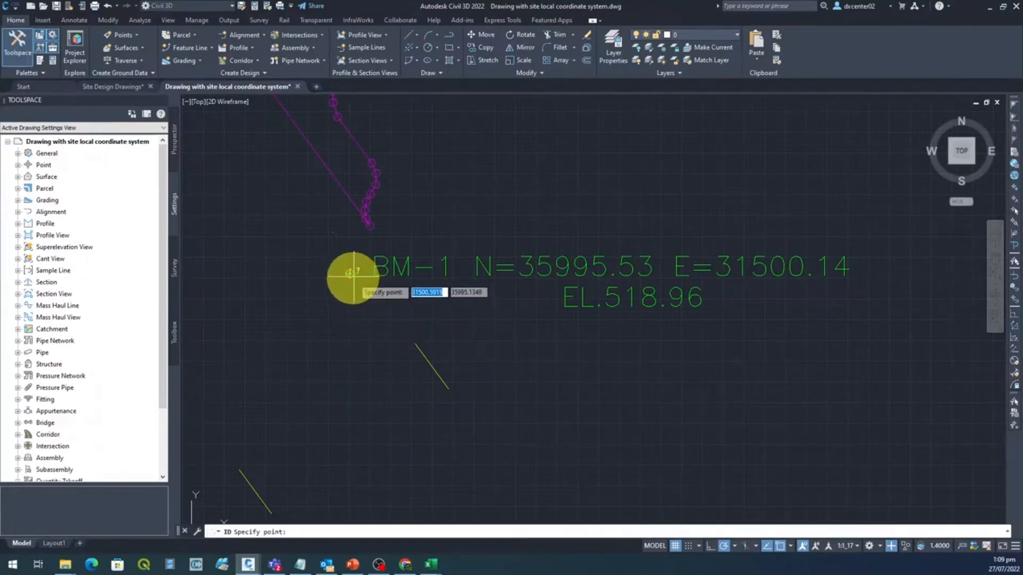
{"action": "scroll", "coordinate": [349, 272], "scroll_direction": "up", "scroll_amount": 1}
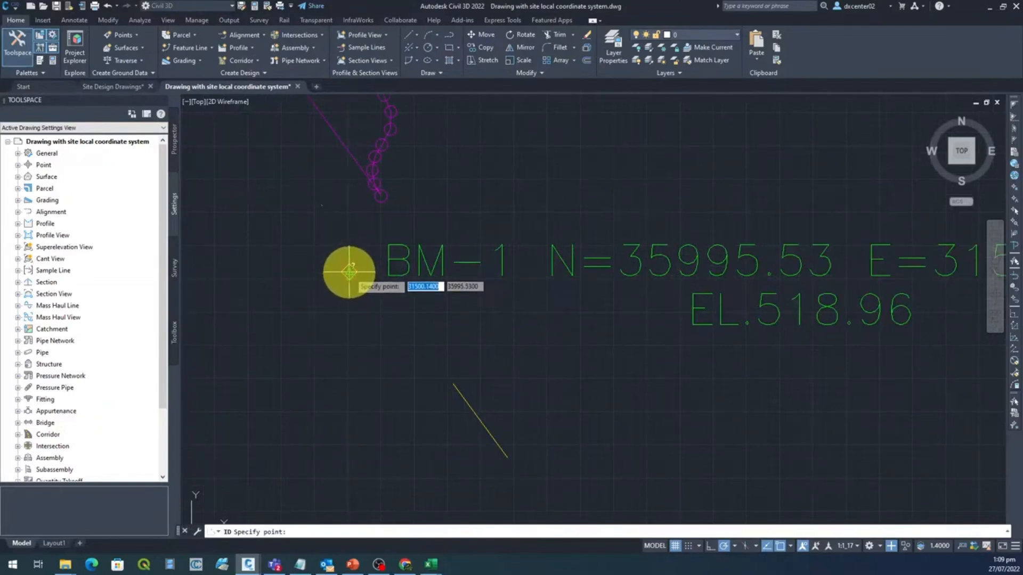
{"action": "left_click", "coordinate": [349, 272]}
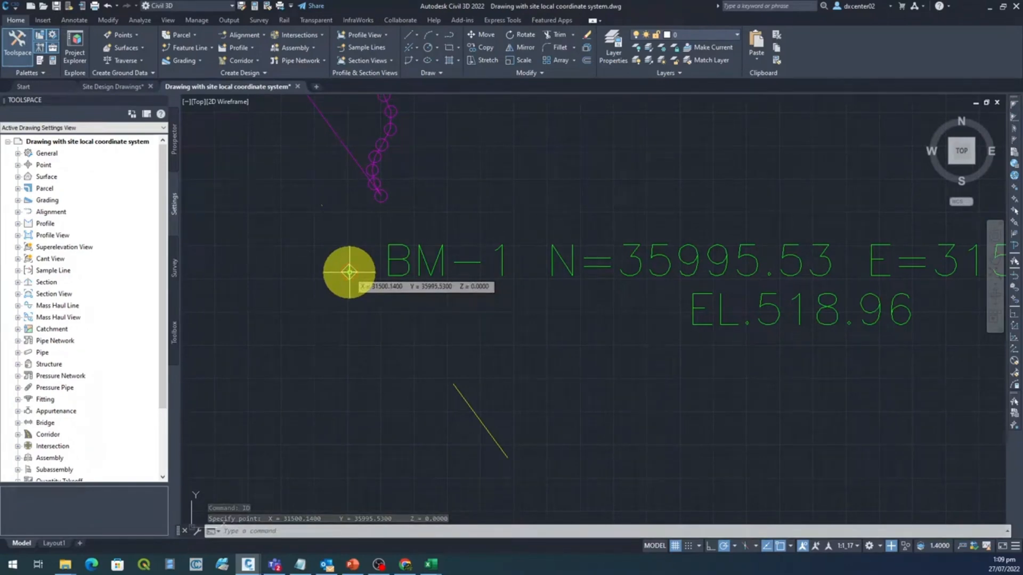
Repeat the ID coordinate query on the BM-1 marker to compare it with its northing and easting label.
{"action": "scroll", "coordinate": [349, 272], "scroll_direction": "down", "scroll_amount": 2}
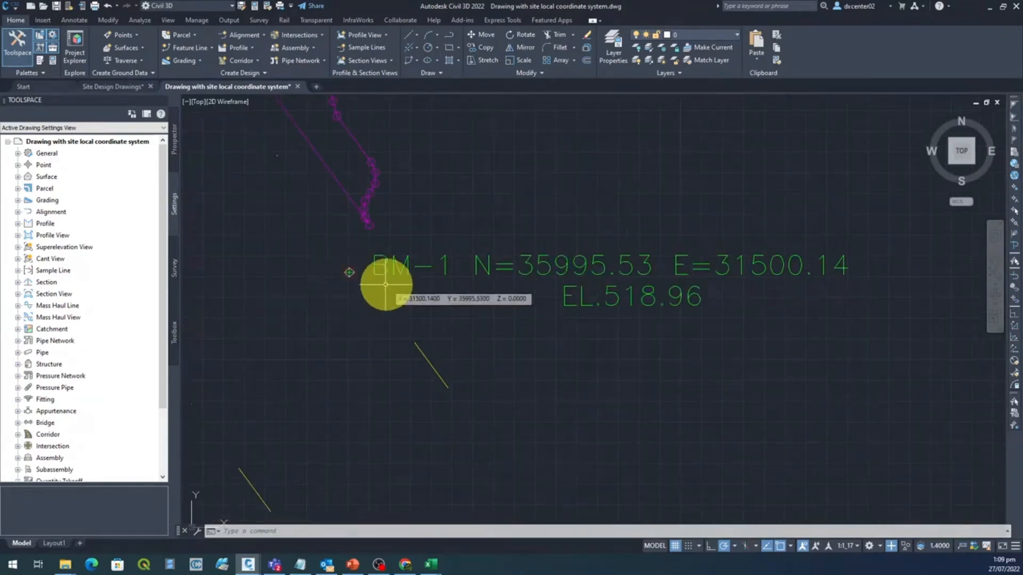
{"action": "key", "text": "Return"}
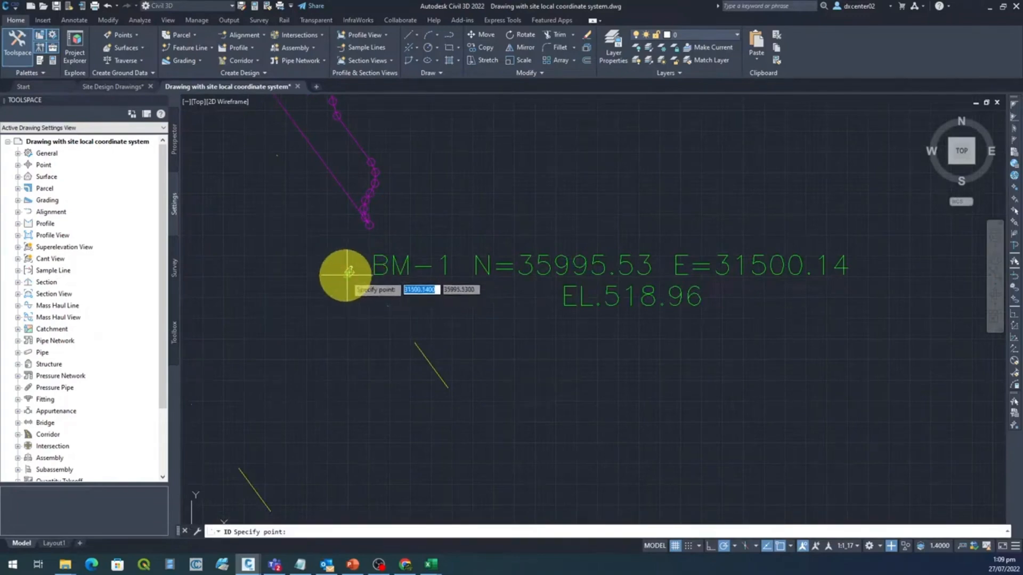
{"action": "left_click", "coordinate": [349, 273]}
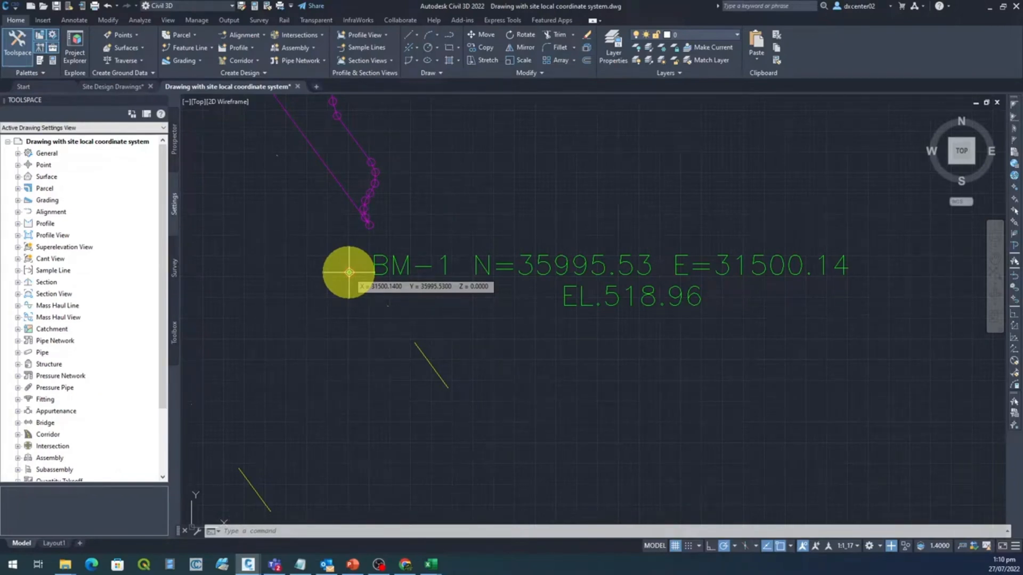
Examine the road and drainage layout around the spine road's junction with the subdivision, down to the centreline crossing near station 0+020.
{"action": "scroll", "coordinate": [349, 272], "scroll_direction": "down", "scroll_amount": 10}
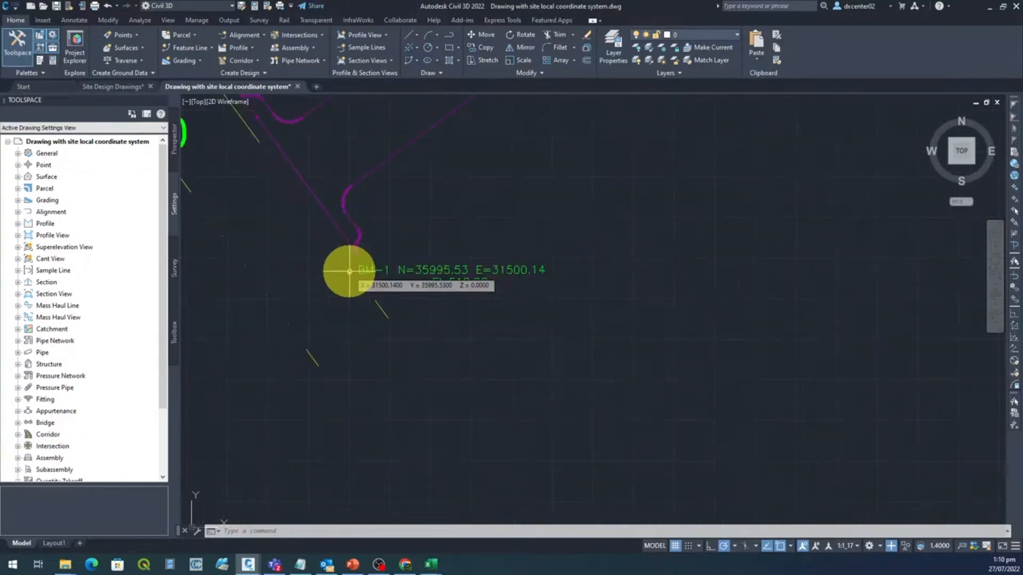
{"action": "middle_click_drag", "start_coordinate": [471, 219], "coordinate": [388, 256]}
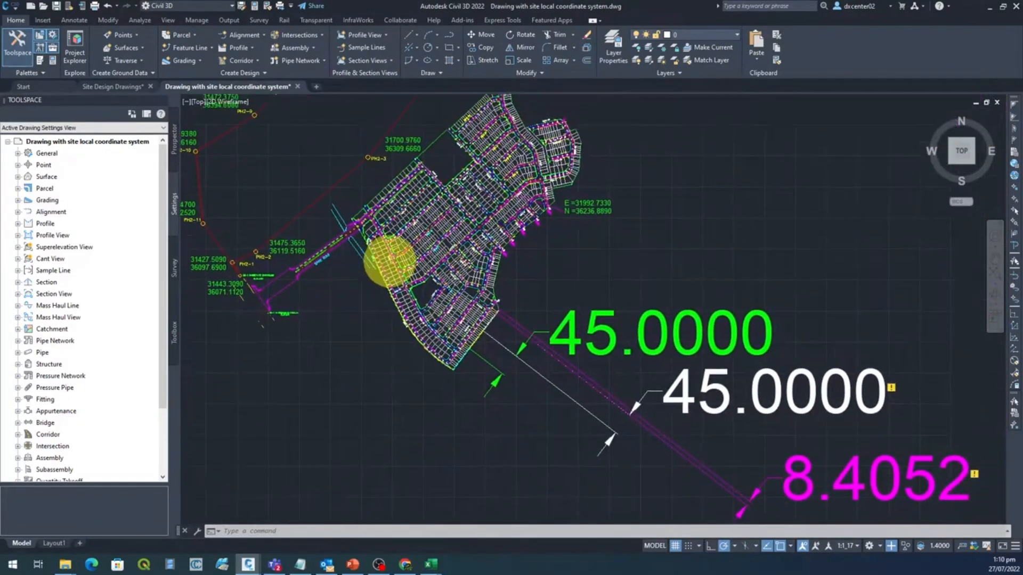
{"action": "scroll", "coordinate": [353, 201], "scroll_direction": "up", "scroll_amount": 8}
{"action": "scroll", "coordinate": [351, 196], "scroll_direction": "up", "scroll_amount": 5}
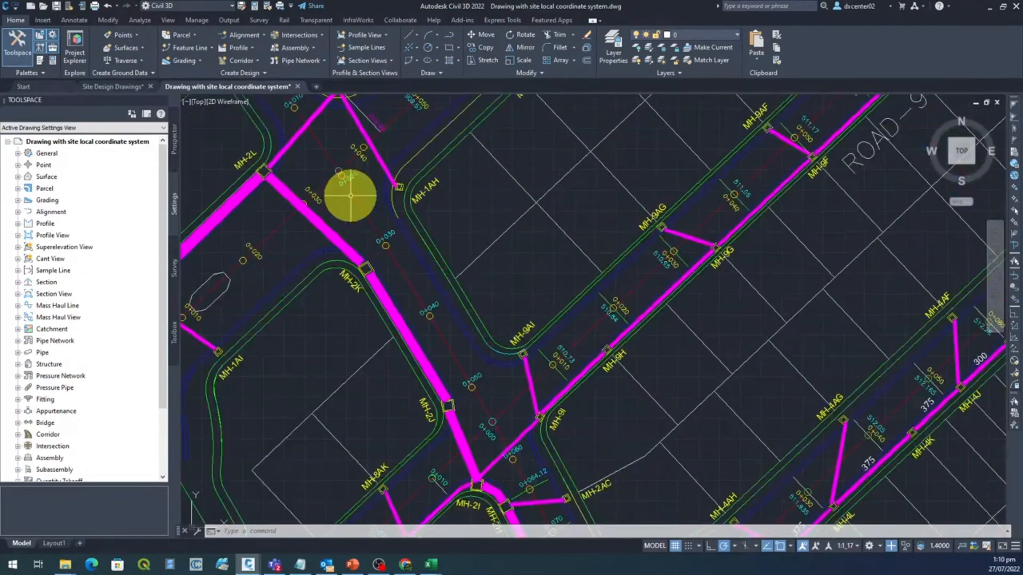
{"action": "scroll", "coordinate": [361, 178], "scroll_direction": "down", "scroll_amount": 5}
{"action": "middle_click_drag", "start_coordinate": [361, 178], "coordinate": [343, 337]}
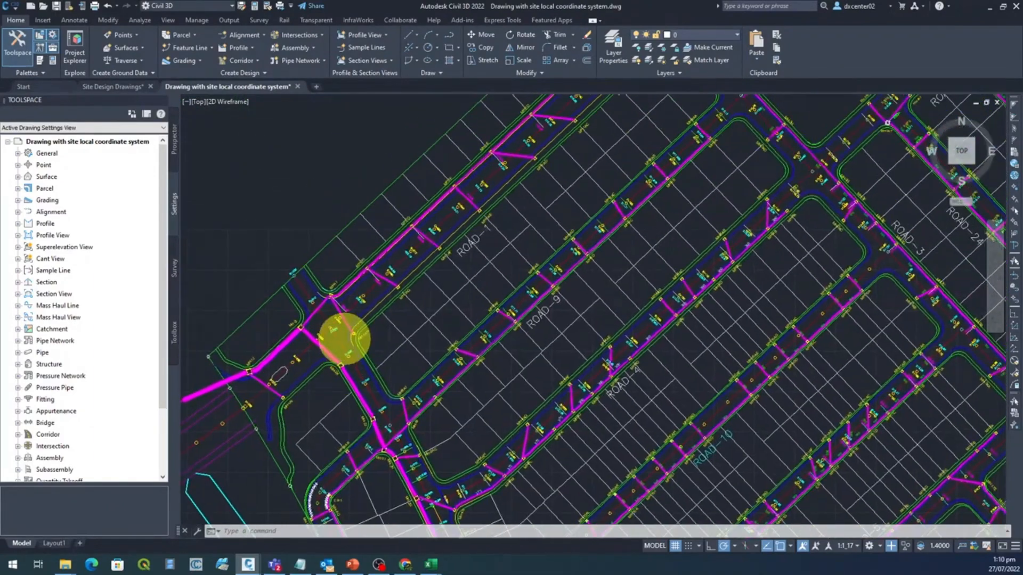
{"action": "scroll", "coordinate": [388, 278], "scroll_direction": "down", "scroll_amount": 3}
{"action": "scroll", "coordinate": [378, 286], "scroll_direction": "up", "scroll_amount": 8}
{"action": "scroll", "coordinate": [371, 276], "scroll_direction": "up", "scroll_amount": 8}
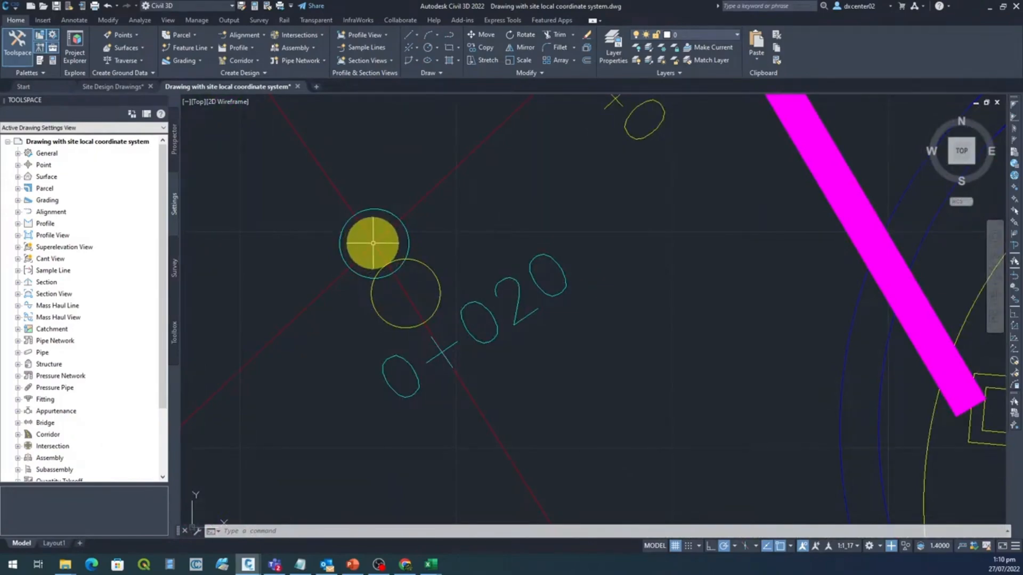
{"action": "scroll", "coordinate": [373, 243], "scroll_direction": "down", "scroll_amount": 10}
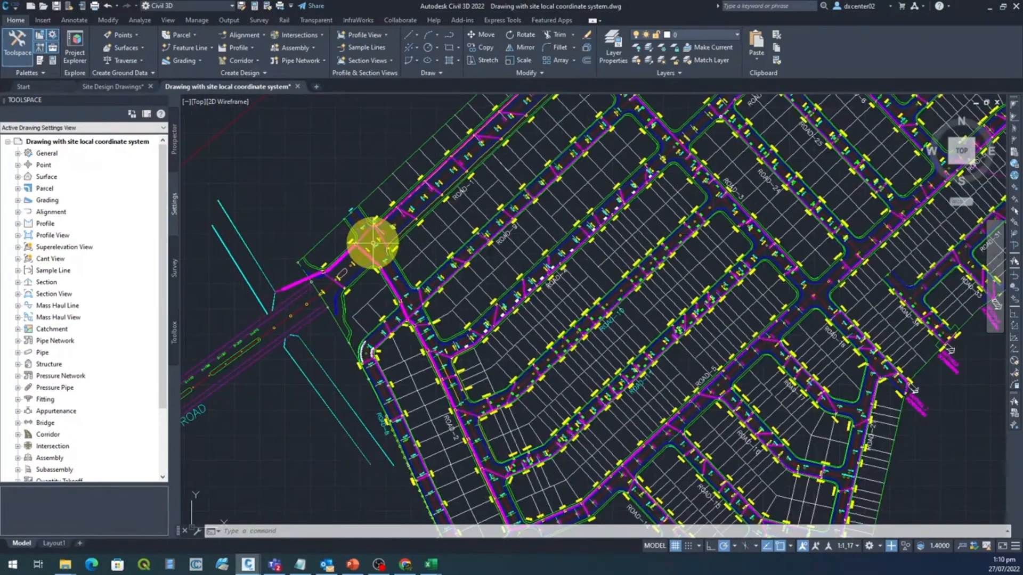
{"action": "scroll", "coordinate": [373, 244], "scroll_direction": "down", "scroll_amount": 5}
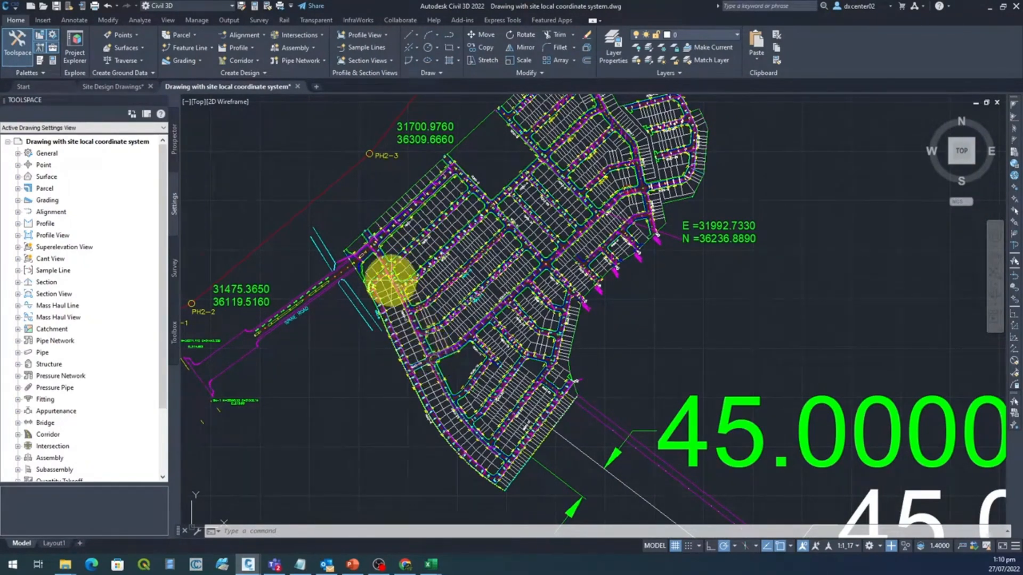
Query the coordinates of the road centreline intersection beside the 0+020 station label with the ID command.
{"action": "scroll", "coordinate": [373, 240], "scroll_direction": "up", "scroll_amount": 6}
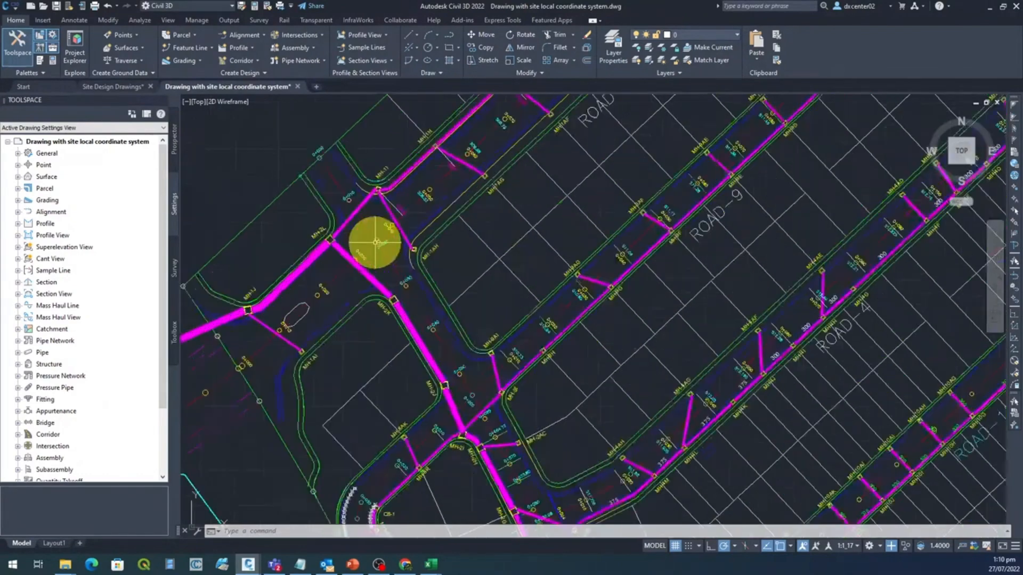
{"action": "scroll", "coordinate": [375, 242], "scroll_direction": "up", "scroll_amount": 5}
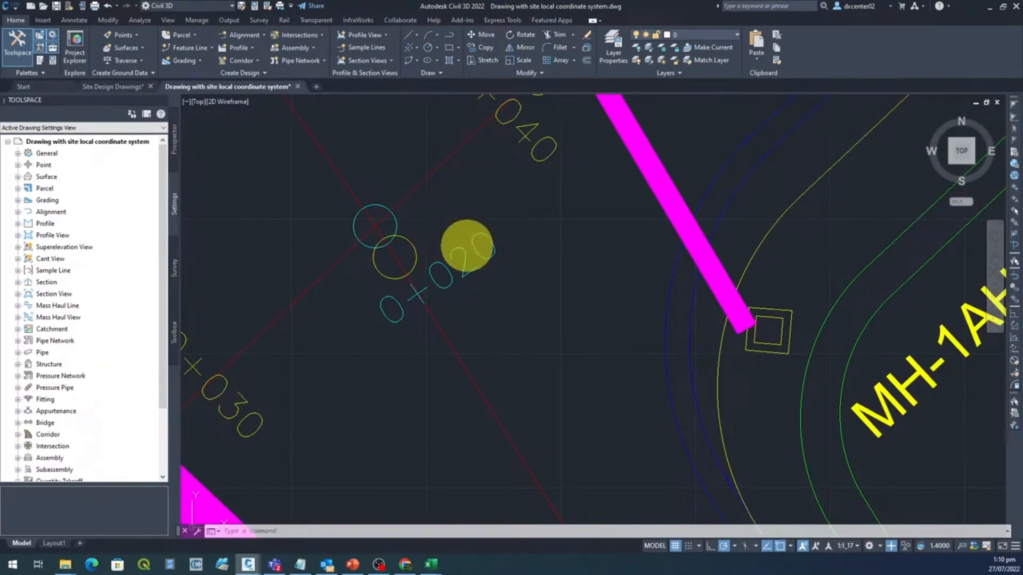
{"action": "key", "text": "Return"}
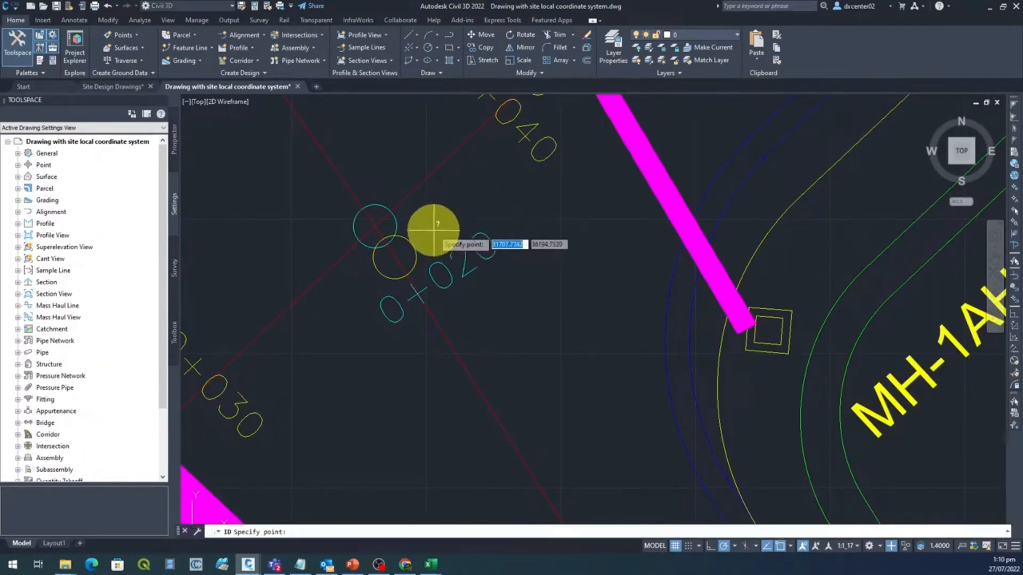
{"action": "left_click", "coordinate": [376, 228]}
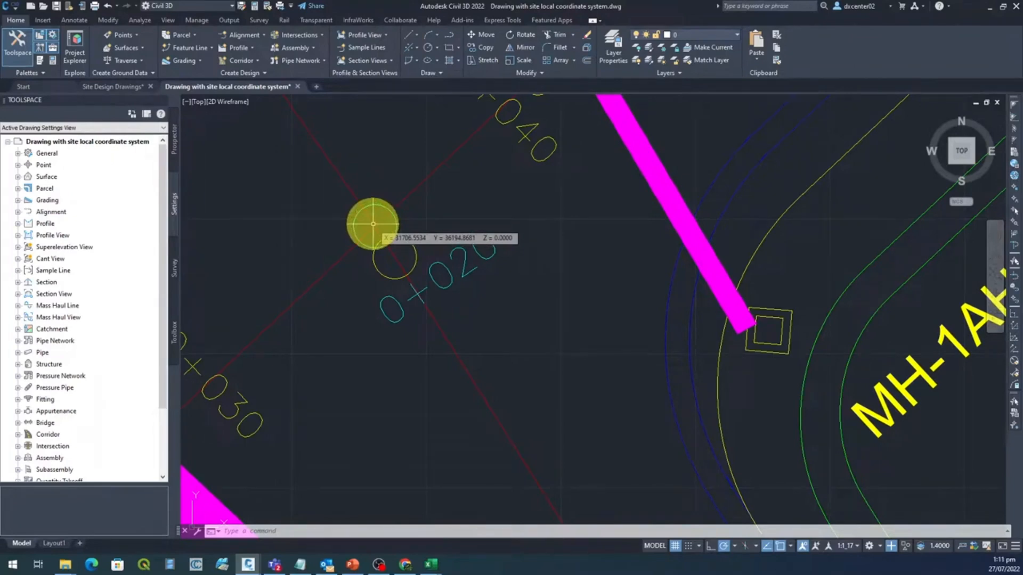
Repeat the ID coordinate query on the road centreline crossing beside station 0+020 to recheck its position.
{"action": "left_click", "coordinate": [373, 224]}
{"action": "key", "text": "Escape"}
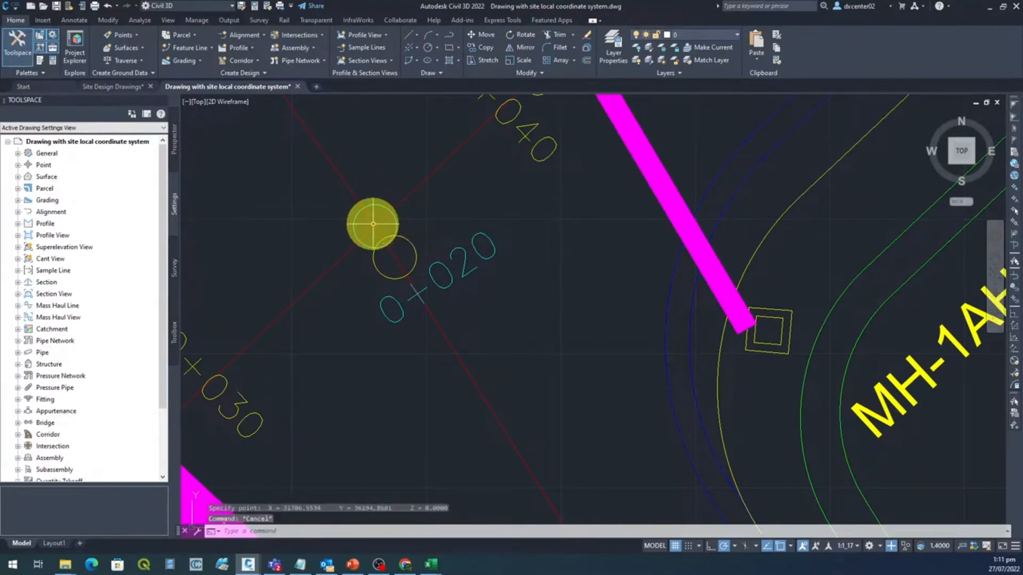
{"action": "key", "text": "Return"}
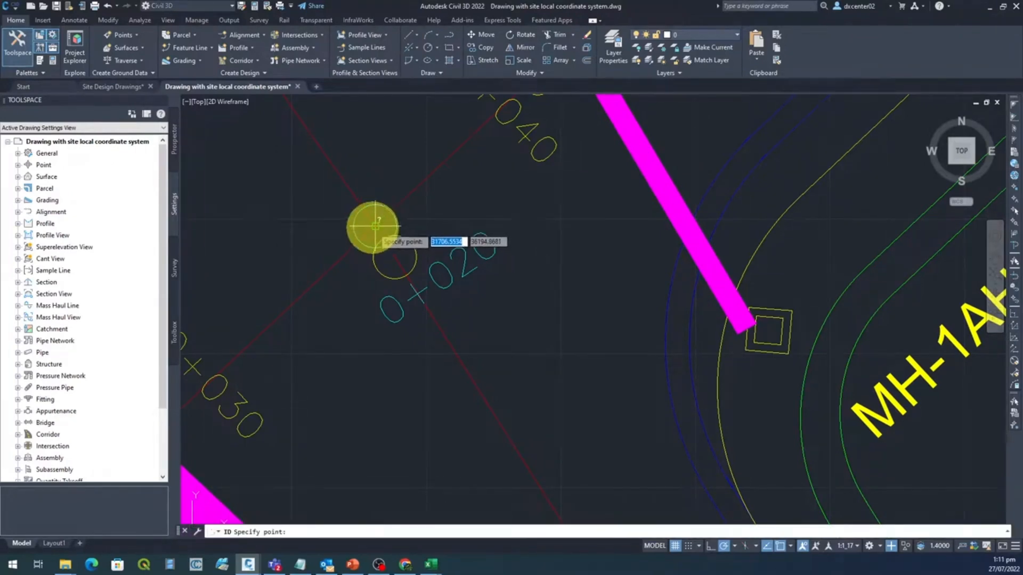
{"action": "left_click", "coordinate": [372, 228]}
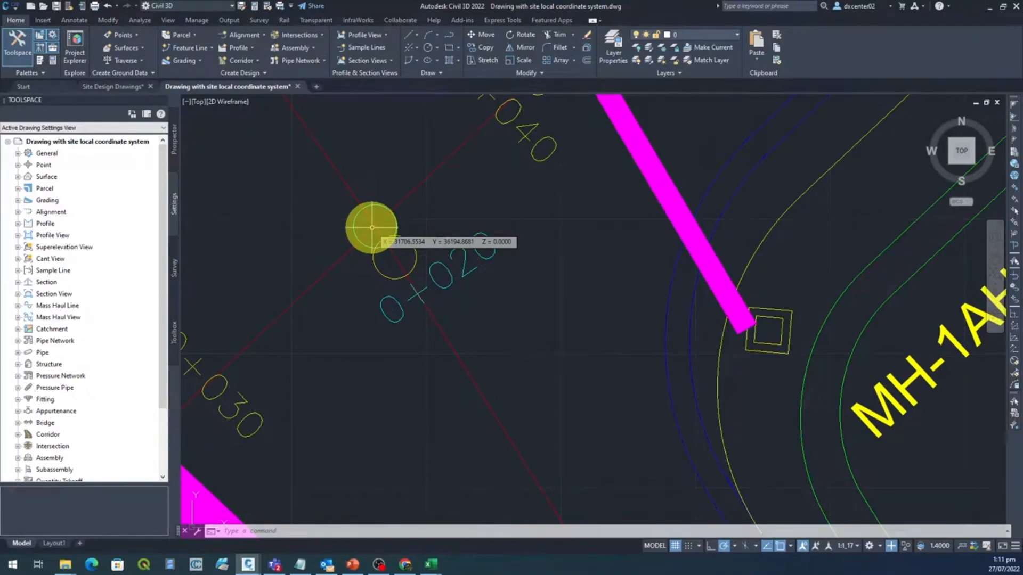
Query the coordinates of the road centreline junction between manholes MH-26L and MH-7S with the ID command, and repeat the reading.
{"action": "scroll", "coordinate": [372, 228], "scroll_direction": "down", "scroll_amount": 8}
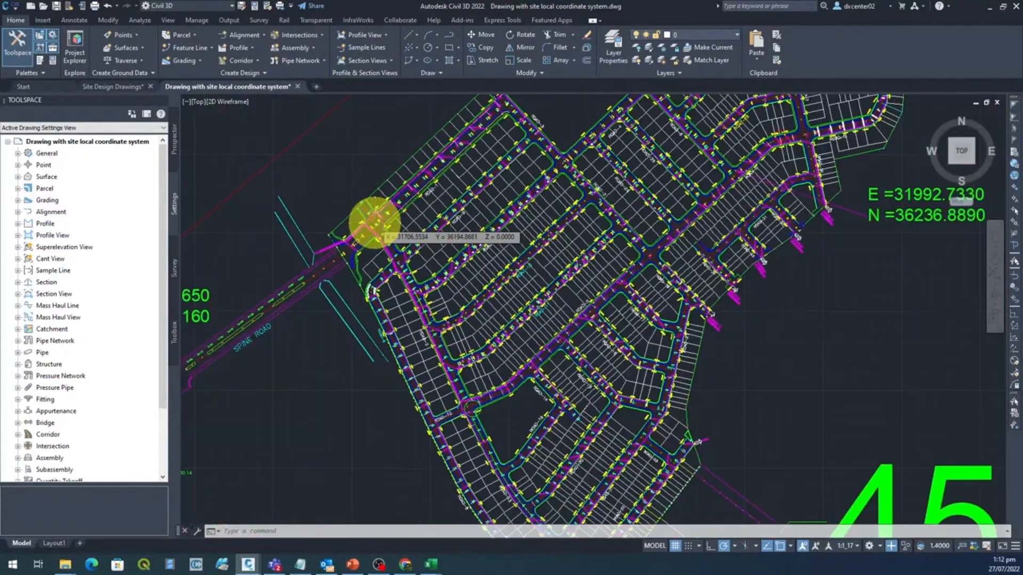
{"action": "scroll", "coordinate": [375, 222], "scroll_direction": "down", "scroll_amount": 2}
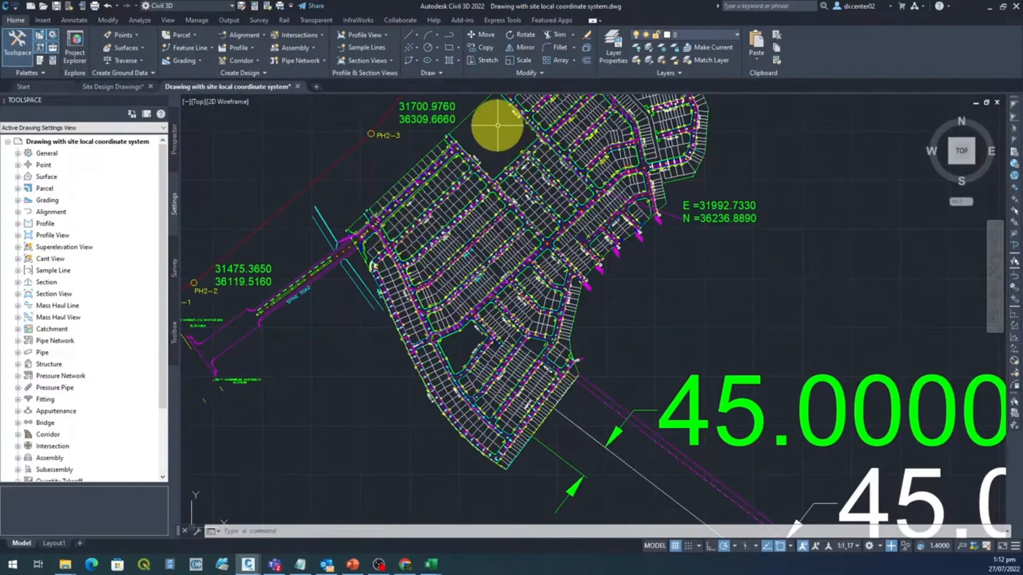
{"action": "middle_click_drag", "start_coordinate": [498, 126], "coordinate": [417, 264]}
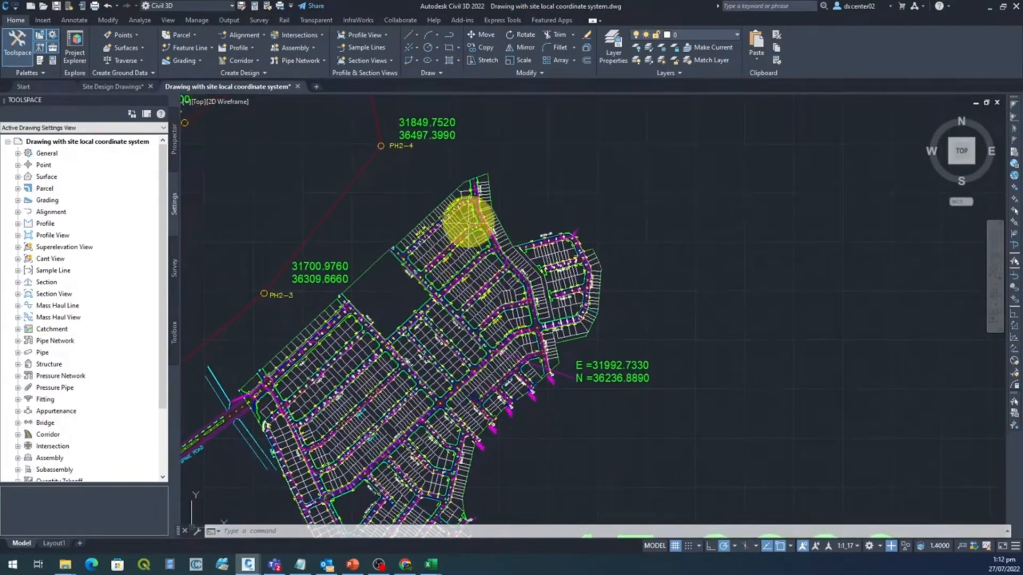
{"action": "scroll", "coordinate": [477, 200], "scroll_direction": "up", "scroll_amount": 5}
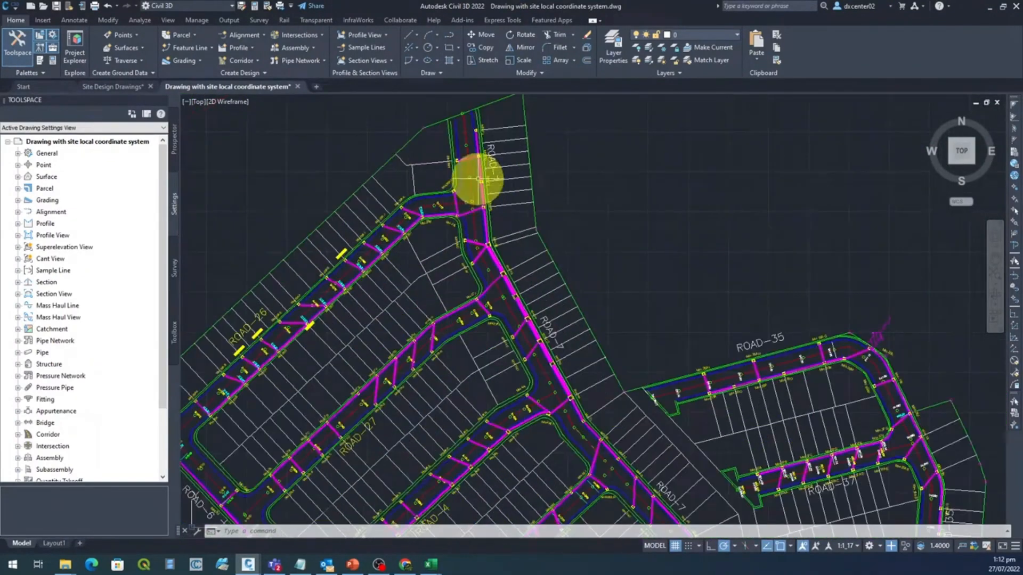
{"action": "scroll", "coordinate": [485, 239], "scroll_direction": "up", "scroll_amount": 2}
{"action": "scroll", "coordinate": [496, 306], "scroll_direction": "up", "scroll_amount": 5}
{"action": "scroll", "coordinate": [497, 304], "scroll_direction": "up", "scroll_amount": 2}
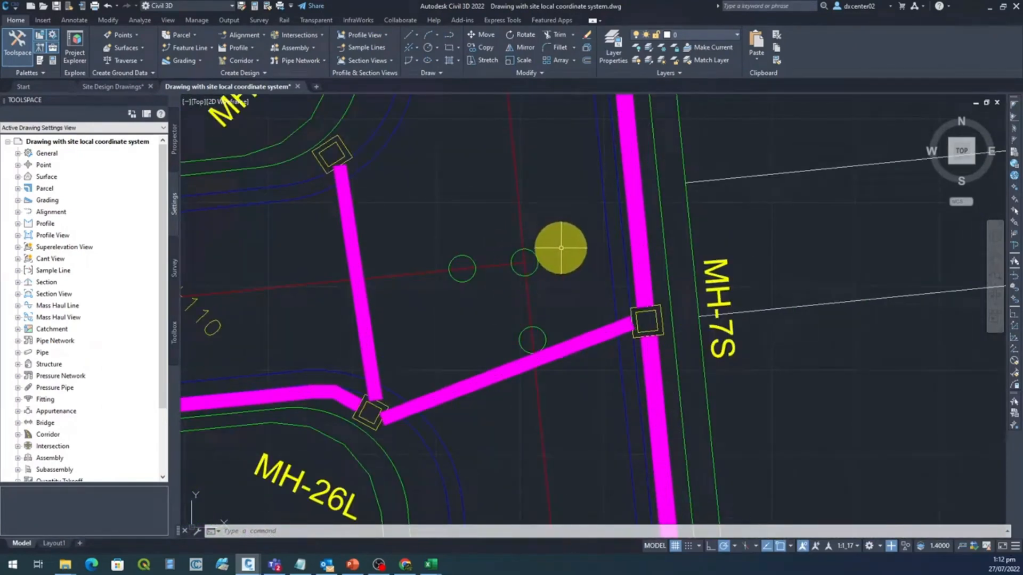
{"action": "type", "text": "i"}
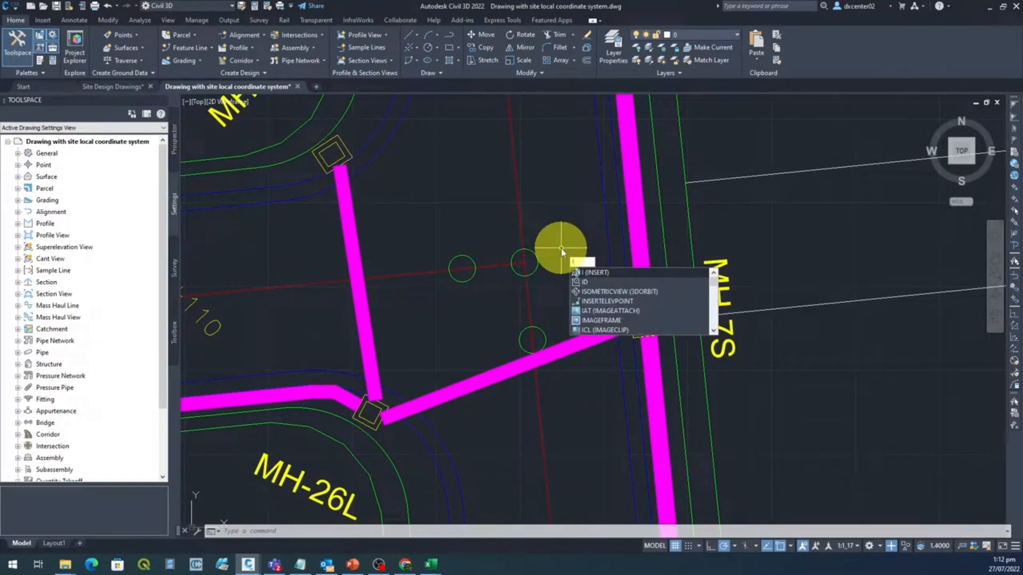
{"action": "type", "text": "d"}
{"action": "key", "text": "Return"}
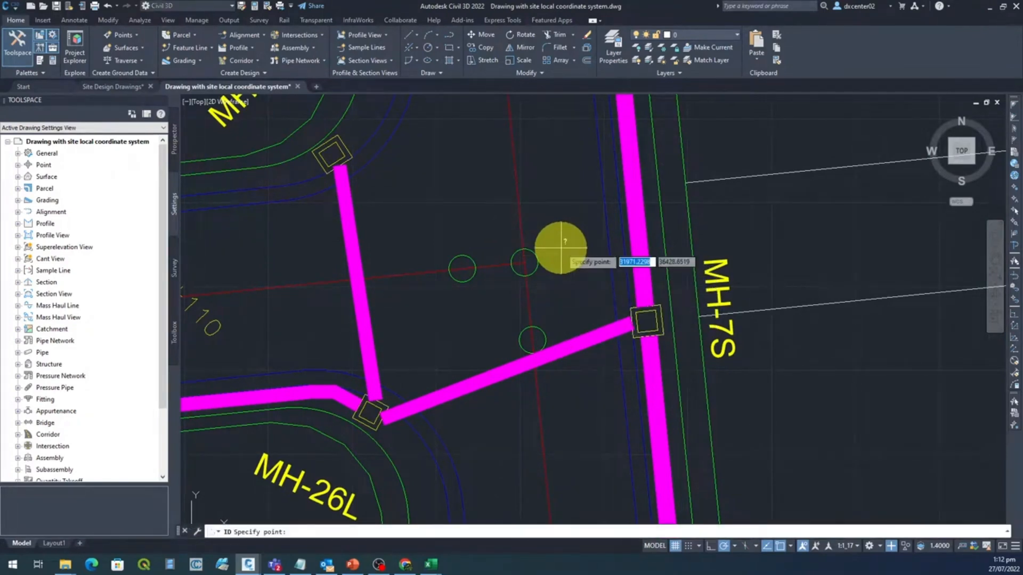
{"action": "left_click", "coordinate": [525, 263]}
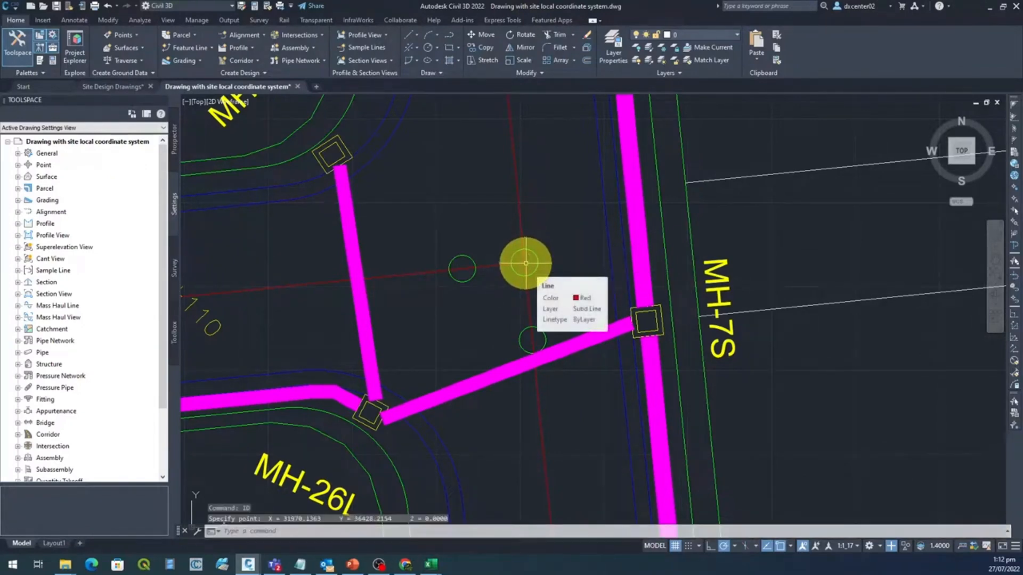
{"action": "key", "text": "Return"}
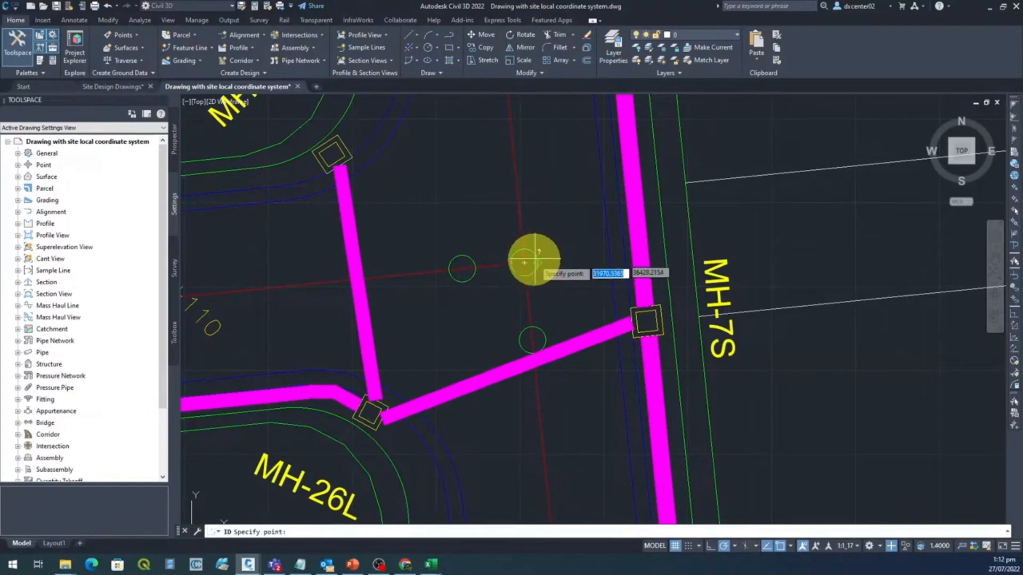
{"action": "left_click", "coordinate": [523, 263]}
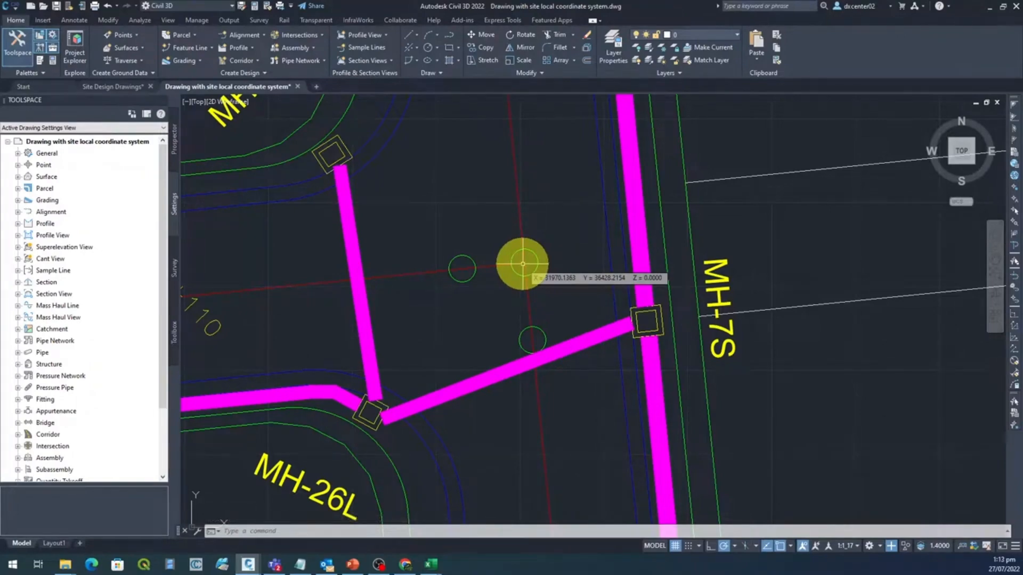
Query the coordinates of the centreline corner at stations 0+329.37 and 0+000 near MH-22A with the ID command.
{"action": "scroll", "coordinate": [486, 254], "scroll_direction": "down", "scroll_amount": 10}
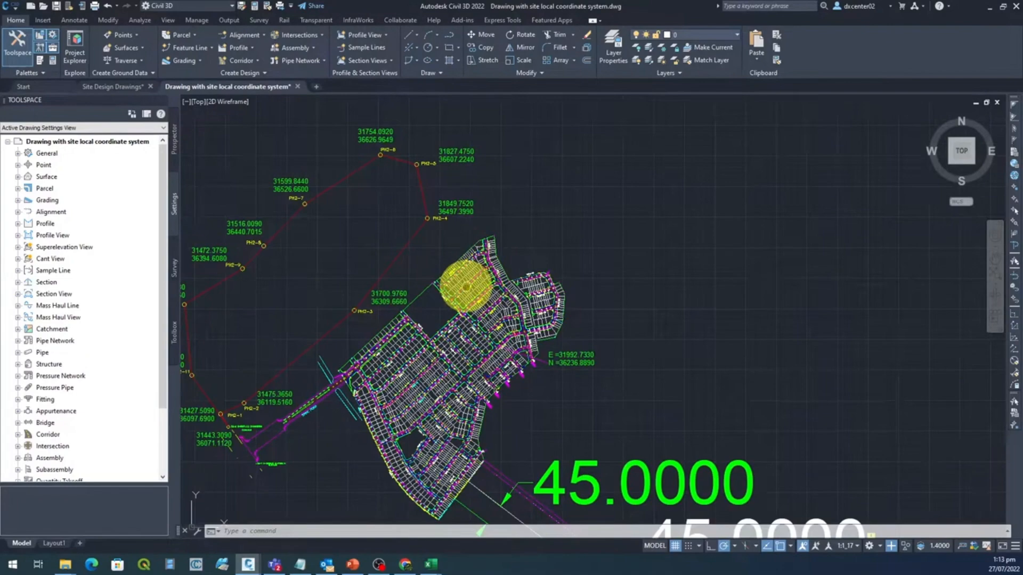
{"action": "middle_click_drag", "start_coordinate": [466, 287], "coordinate": [464, 101]}
{"action": "scroll", "coordinate": [434, 205], "scroll_direction": "up", "scroll_amount": 3}
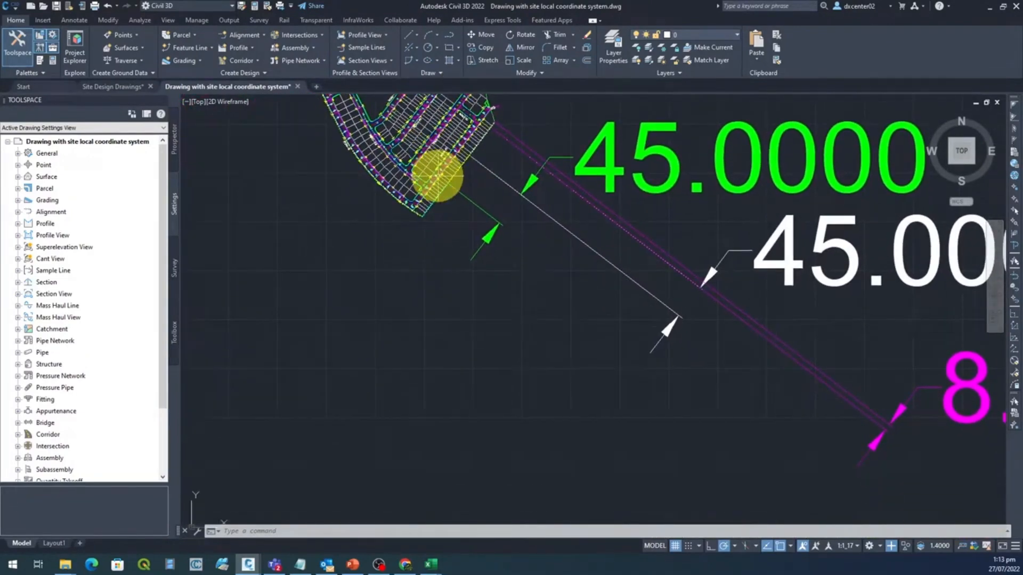
{"action": "scroll", "coordinate": [437, 176], "scroll_direction": "down", "scroll_amount": 3}
{"action": "middle_click_drag", "start_coordinate": [406, 199], "coordinate": [418, 279]}
{"action": "scroll", "coordinate": [418, 266], "scroll_direction": "up", "scroll_amount": 3}
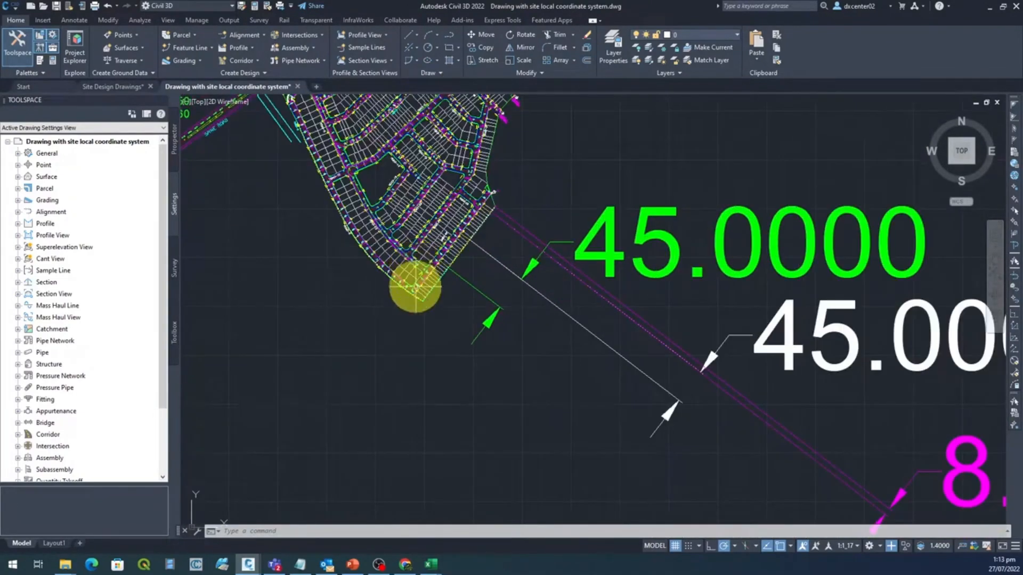
{"action": "scroll", "coordinate": [411, 291], "scroll_direction": "up", "scroll_amount": 10}
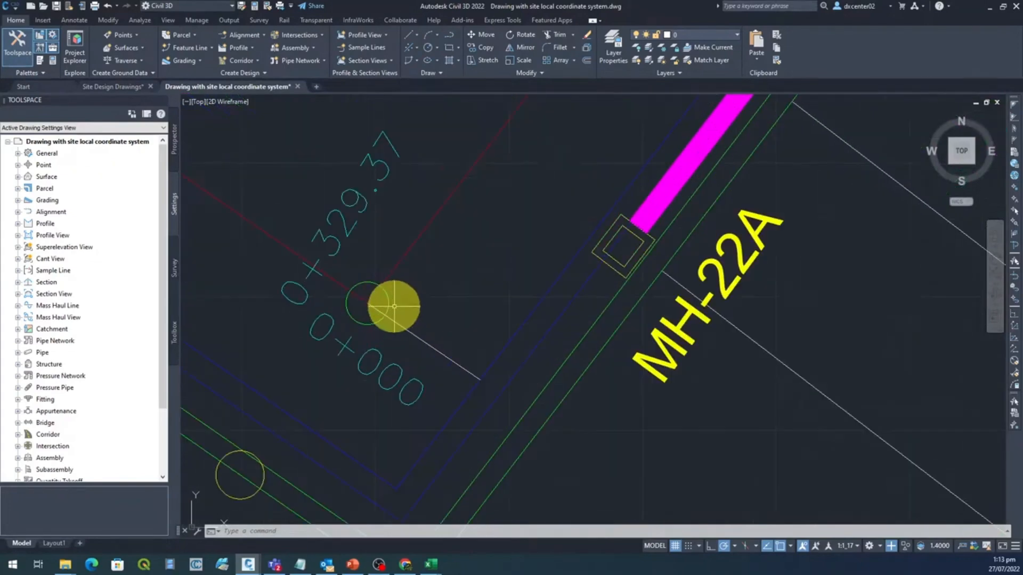
{"action": "middle_click_drag", "start_coordinate": [394, 307], "coordinate": [568, 265]}
{"action": "scroll", "coordinate": [528, 278], "scroll_direction": "up", "scroll_amount": 5}
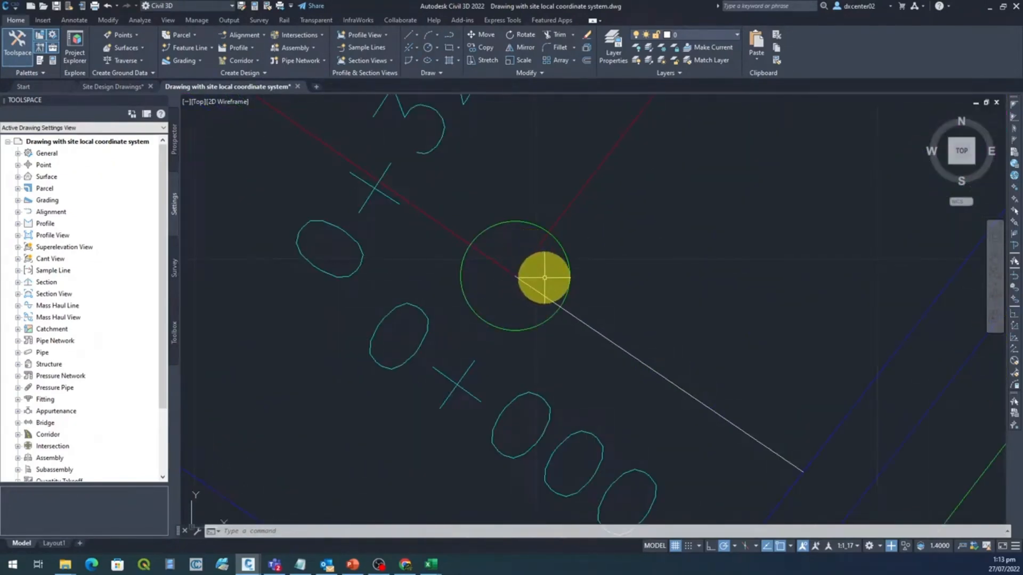
{"action": "type", "text": "id"}
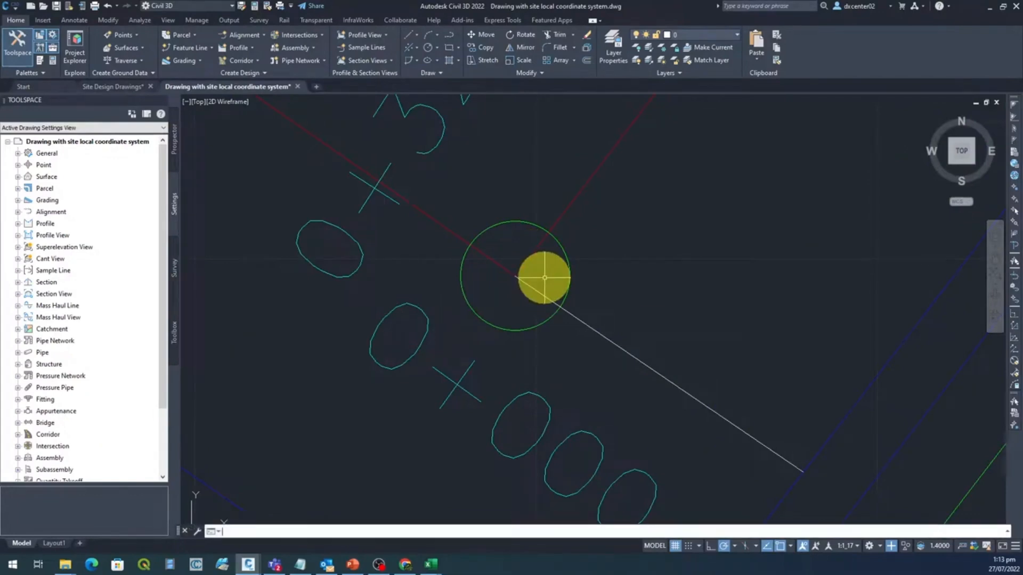
{"action": "key", "text": "Return"}
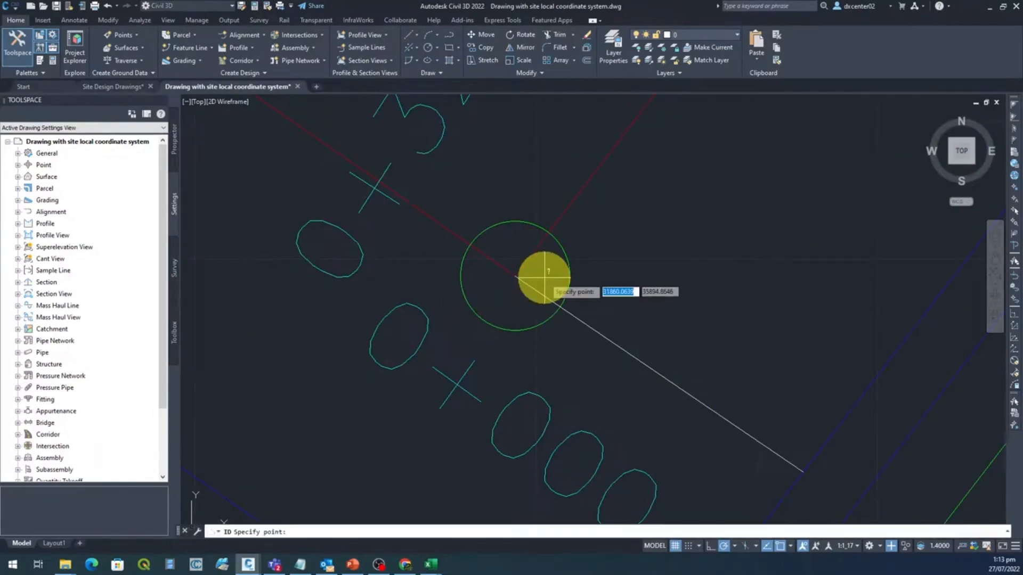
{"action": "left_click", "coordinate": [516, 277]}
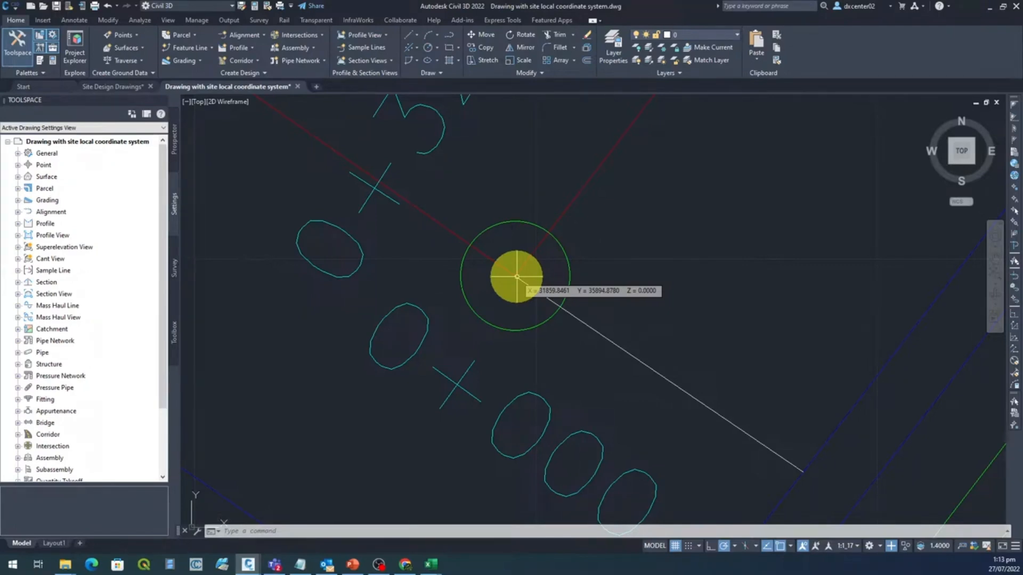
Review the recorded ID coordinates in the command history, then return to an overview of the whole site.
{"action": "left_click", "coordinate": [1006, 532]}
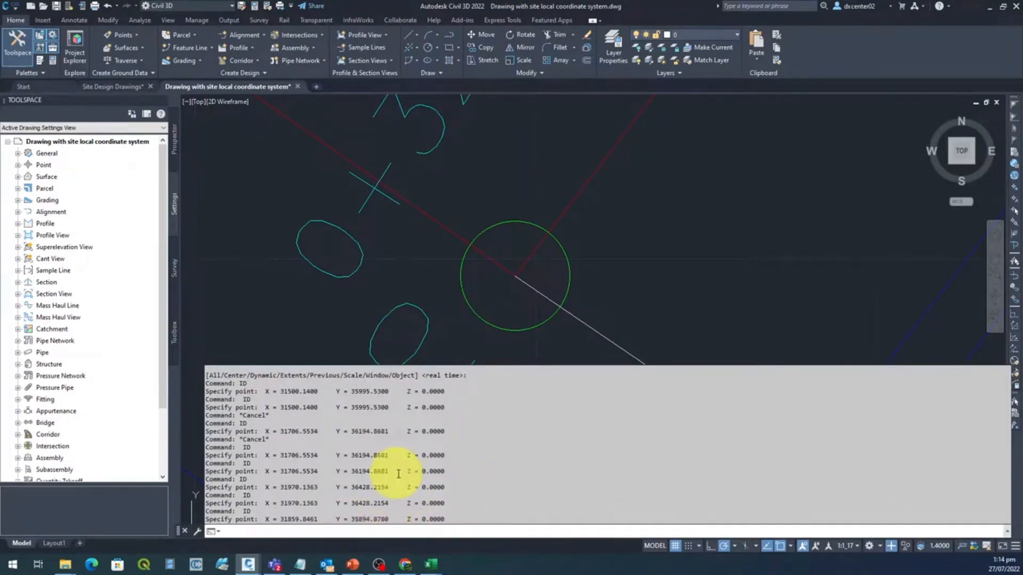
{"action": "key", "text": "Escape"}
{"action": "scroll", "coordinate": [668, 287], "scroll_direction": "down", "scroll_amount": 5}
{"action": "scroll", "coordinate": [668, 287], "scroll_direction": "down", "scroll_amount": 6}
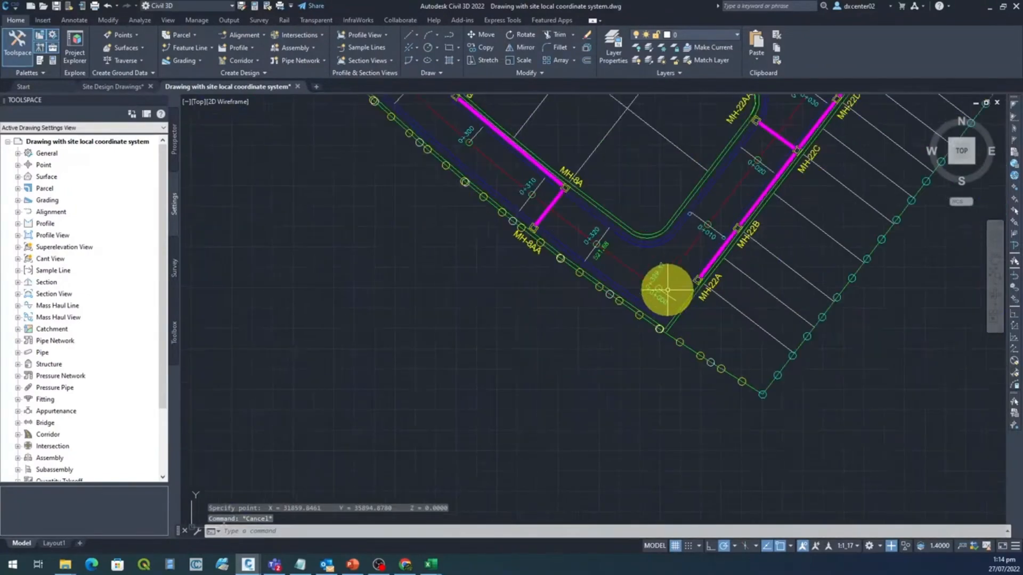
{"action": "middle_click_drag", "start_coordinate": [658, 284], "coordinate": [548, 383]}
{"action": "scroll", "coordinate": [549, 384], "scroll_direction": "down", "scroll_amount": 3}
{"action": "scroll", "coordinate": [547, 376], "scroll_direction": "down", "scroll_amount": 4}
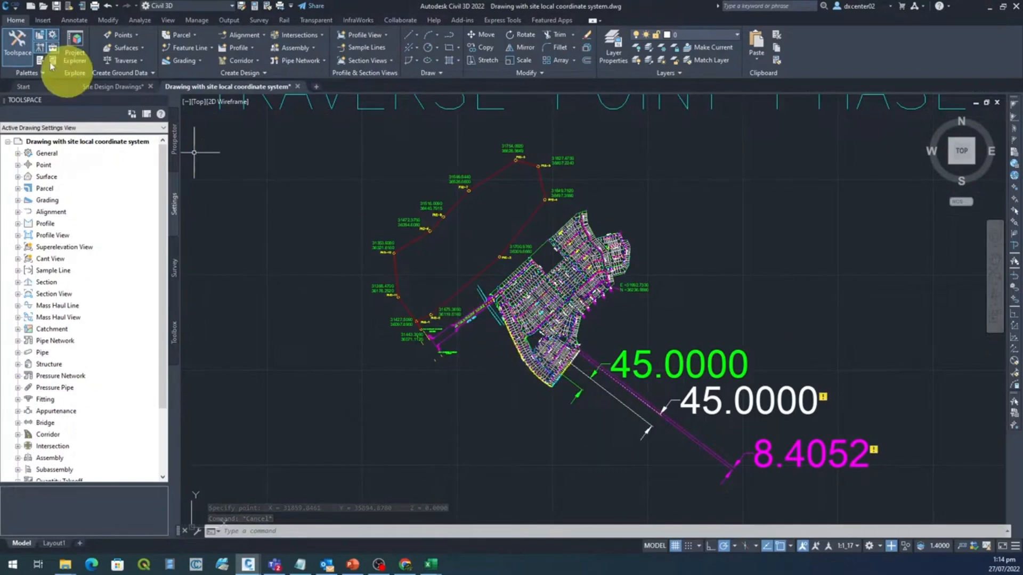
Create a new drawing from the _Autodesk Civil 3D (Metric) NCS.dwt template.
{"action": "left_click", "coordinate": [15, 9]}
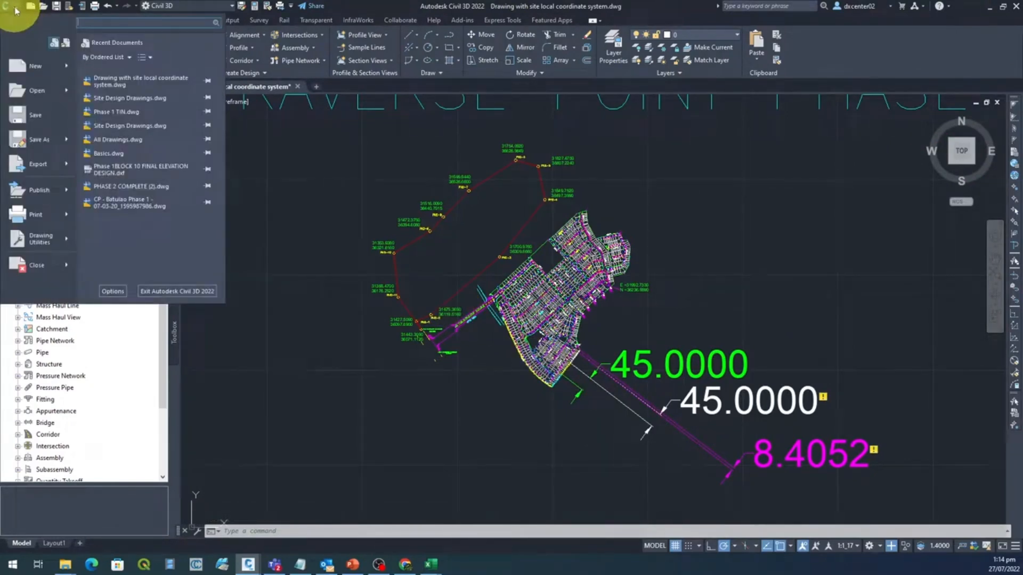
{"action": "mouse_move", "coordinate": [66, 68]}
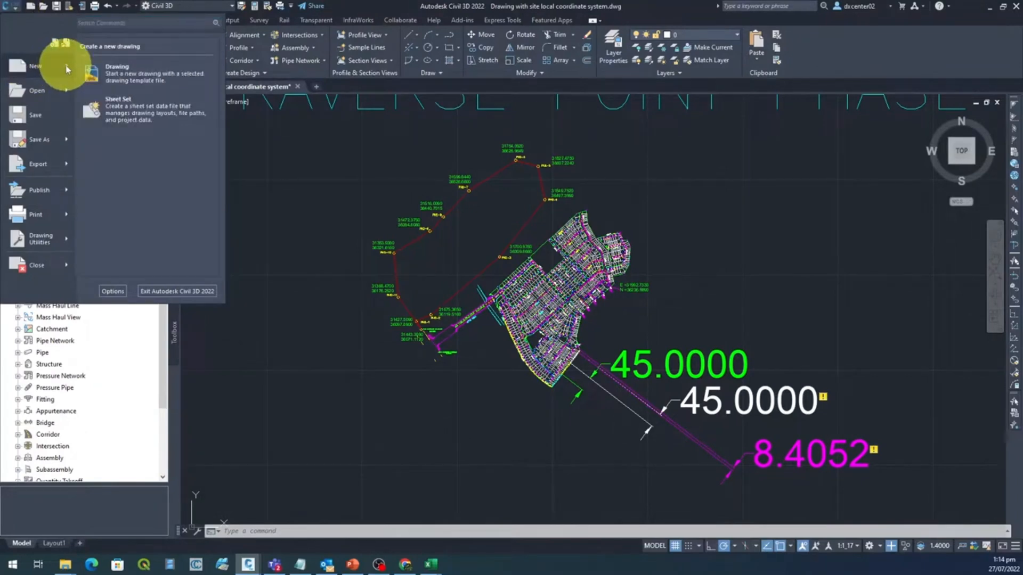
{"action": "left_click", "coordinate": [119, 72]}
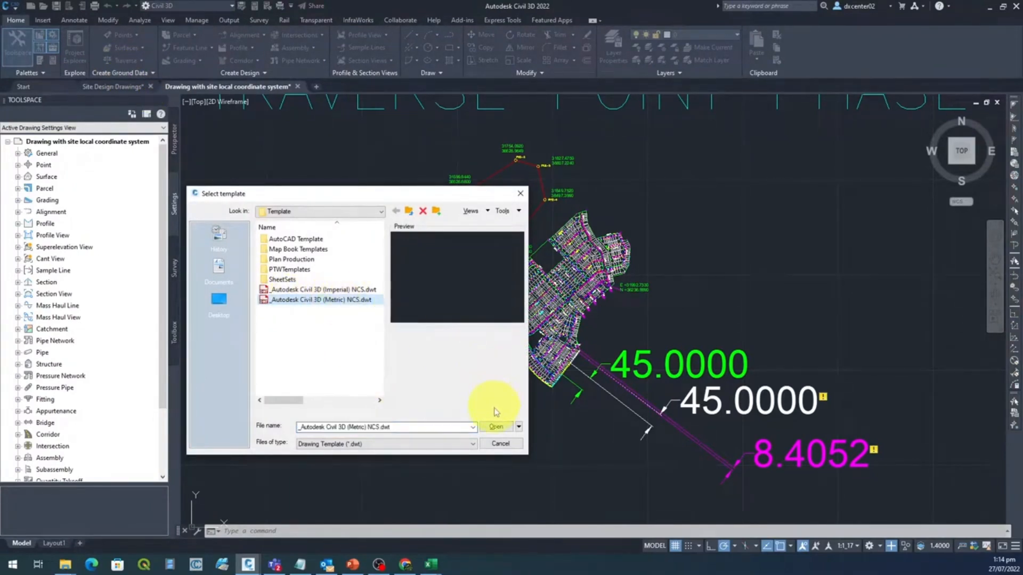
{"action": "left_click", "coordinate": [495, 427]}
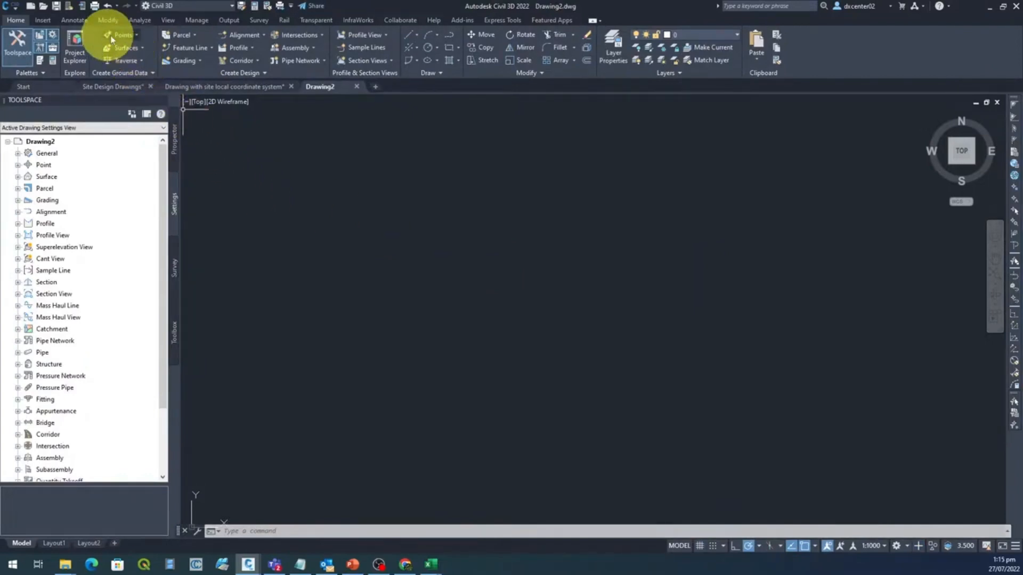
Create a COGO point manually at easting 31706.5534, northing 36194.8681 with description A and elevation 0.
{"action": "left_click", "coordinate": [129, 36]}
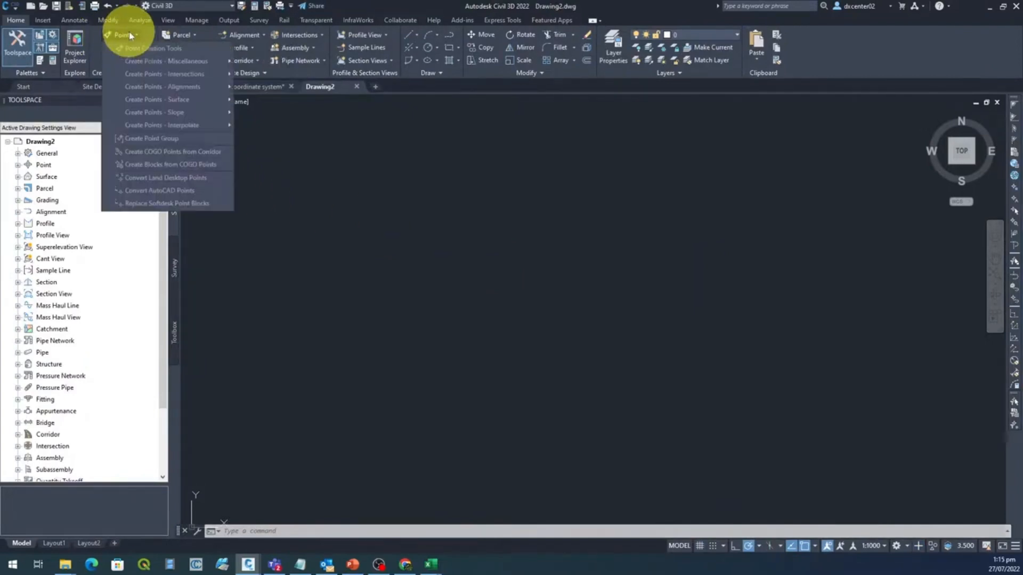
{"action": "mouse_move", "coordinate": [194, 65]}
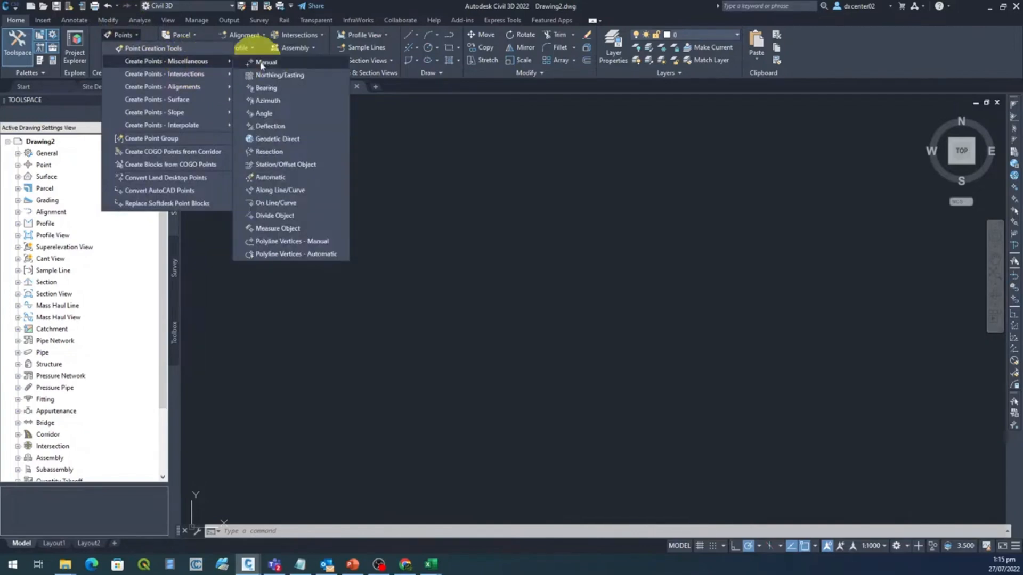
{"action": "left_click", "coordinate": [292, 66]}
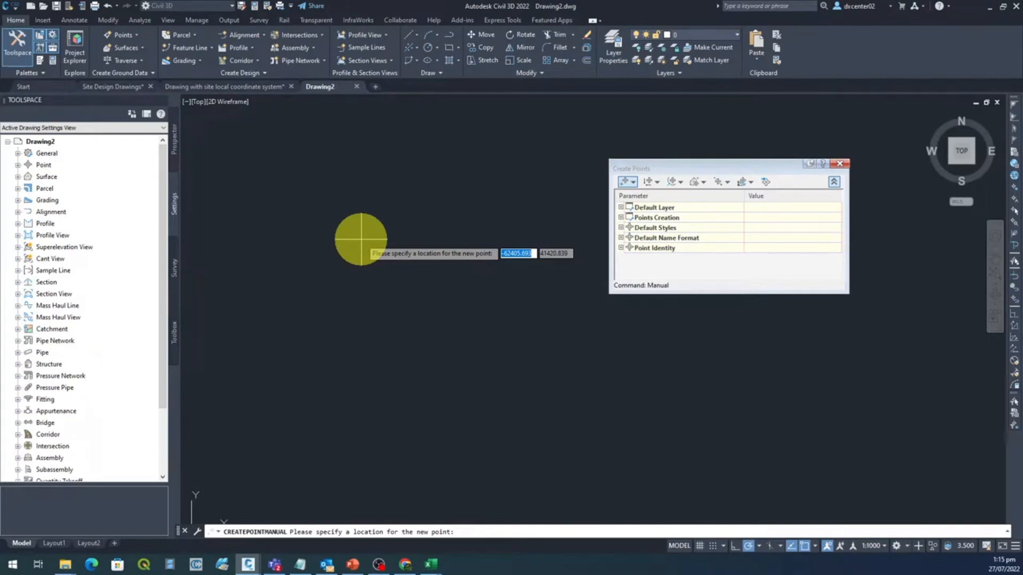
{"action": "type", "text": "31"}
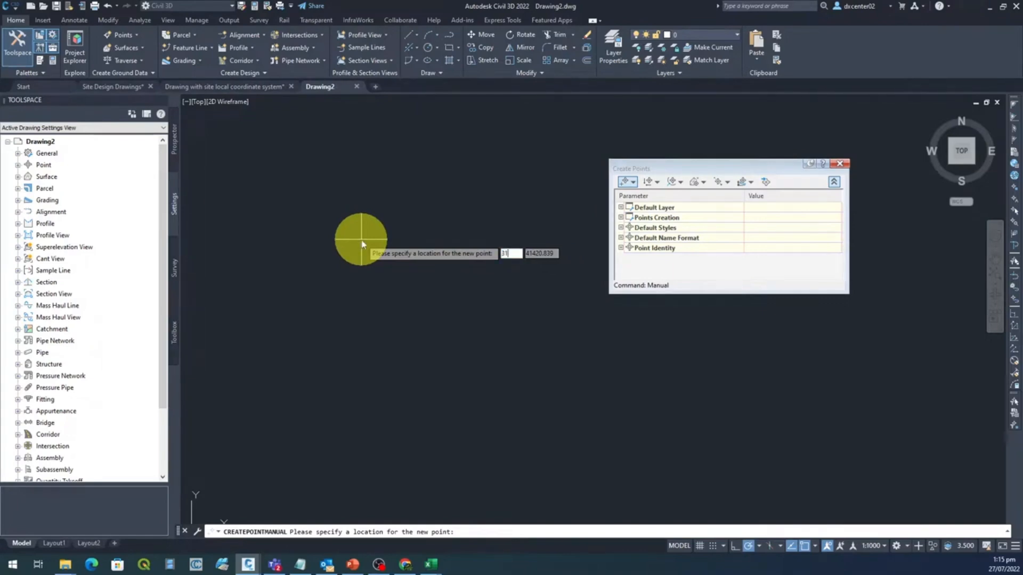
{"action": "type", "text": "706.5534"}
{"action": "key", "text": "Tab"}
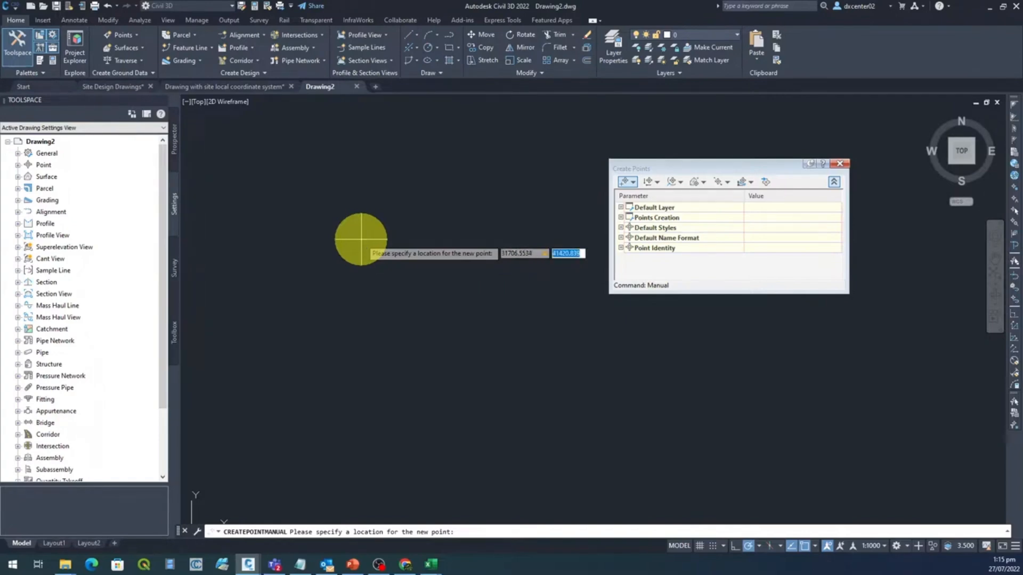
{"action": "type", "text": "36194.8681"}
{"action": "key", "text": "Return"}
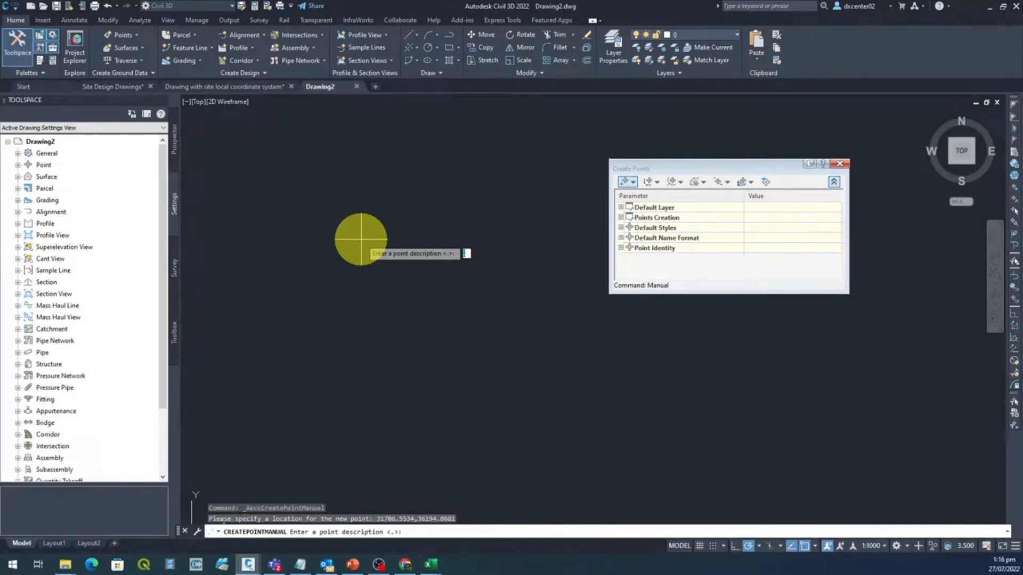
{"action": "type", "text": "A"}
{"action": "key", "text": "Return"}
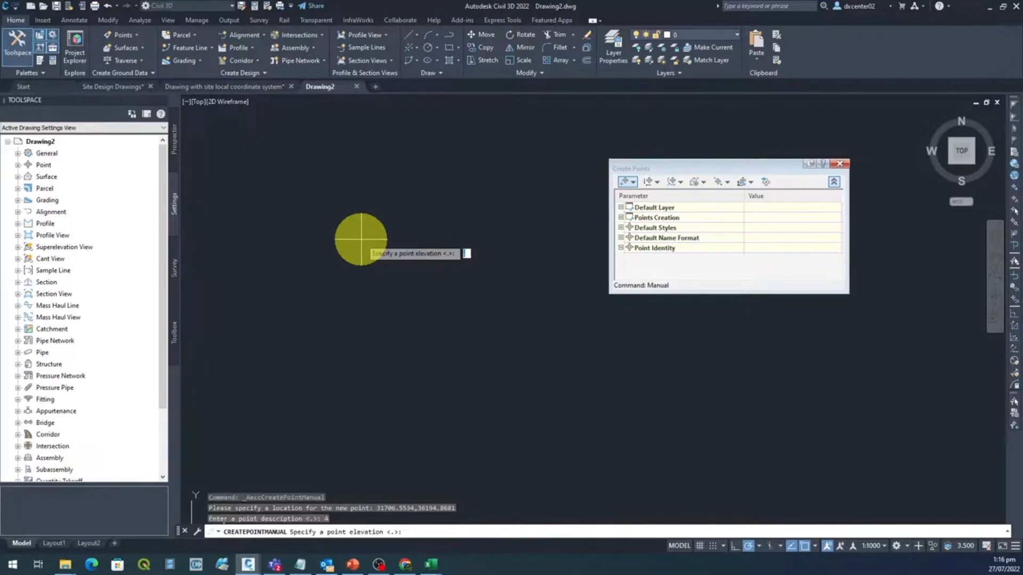
{"action": "type", "text": "0"}
{"action": "key", "text": "Return"}
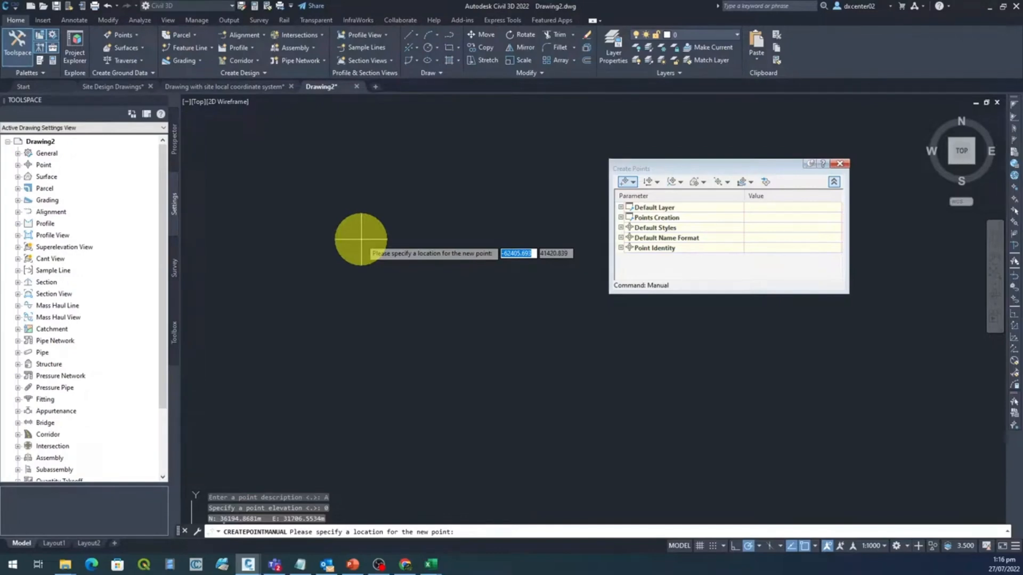
Create a second COGO point at easting 31970.1363, northing 36428.2154 with description B and elevation 0.
{"action": "type", "text": "31"}
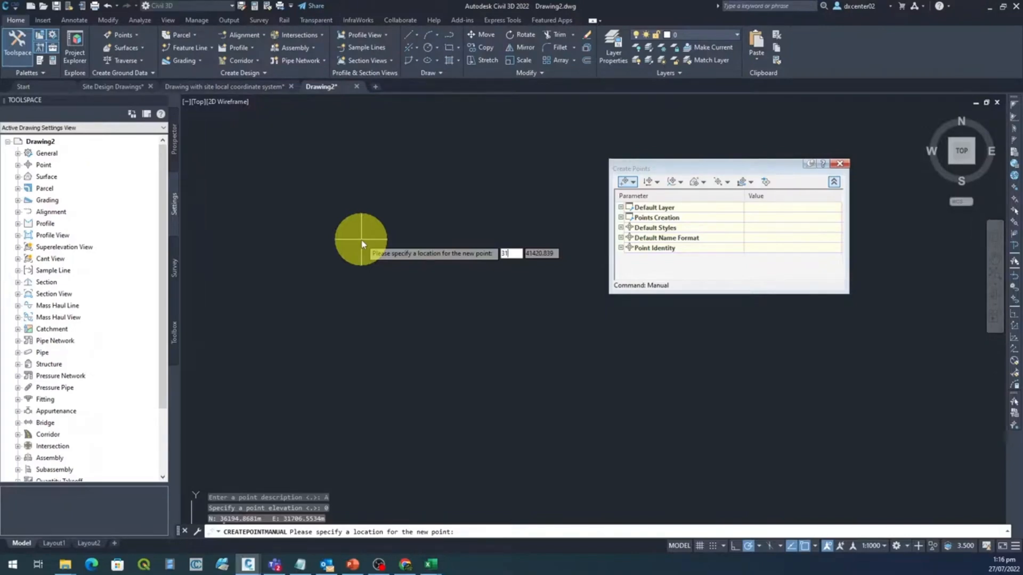
{"action": "type", "text": "970"}
{"action": "type", "text": ".1363"}
{"action": "key", "text": "Tab"}
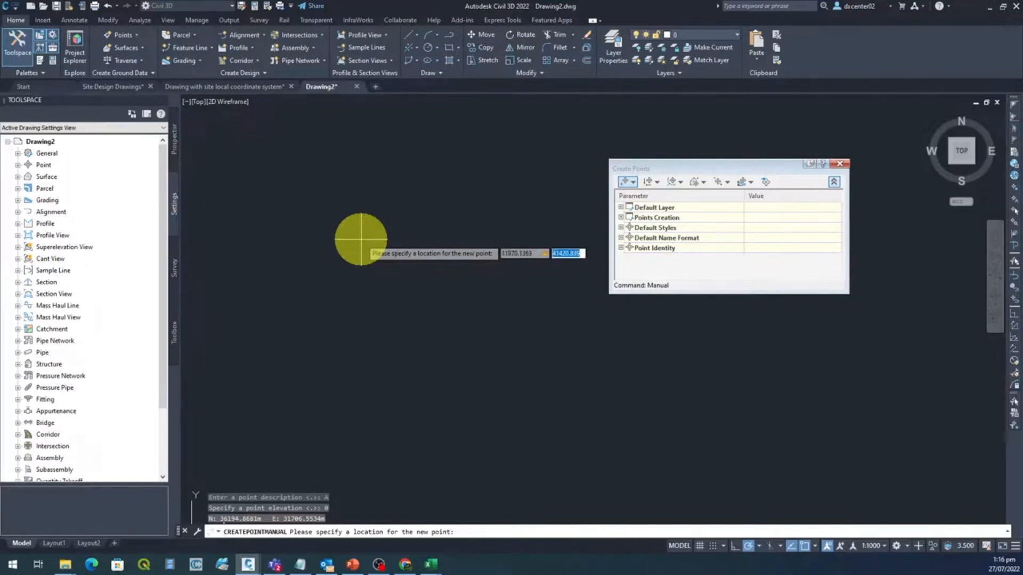
{"action": "type", "text": "36428"}
{"action": "type", "text": ".2154"}
{"action": "key", "text": "Return"}
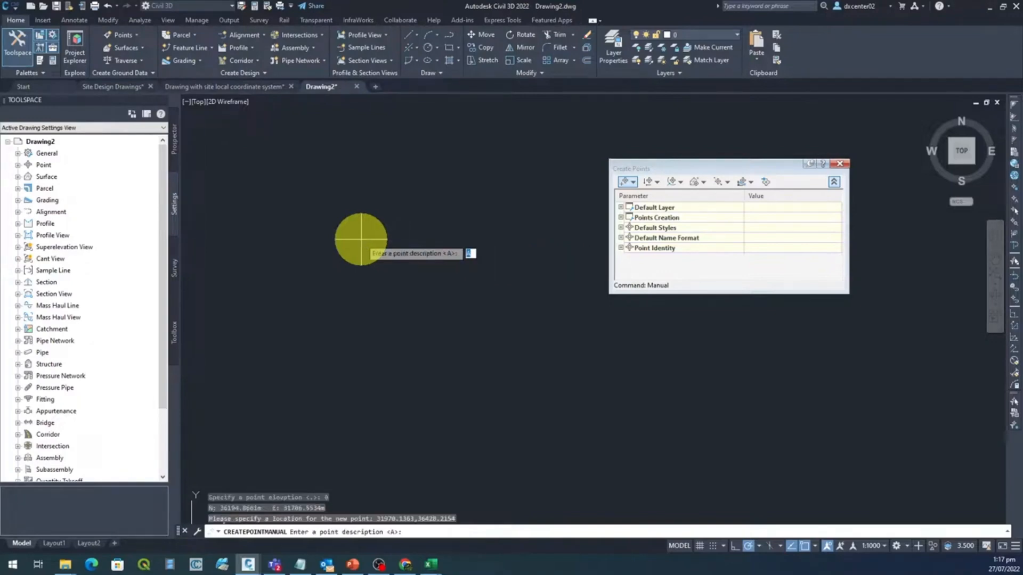
{"action": "type", "text": "B"}
{"action": "key", "text": "Return"}
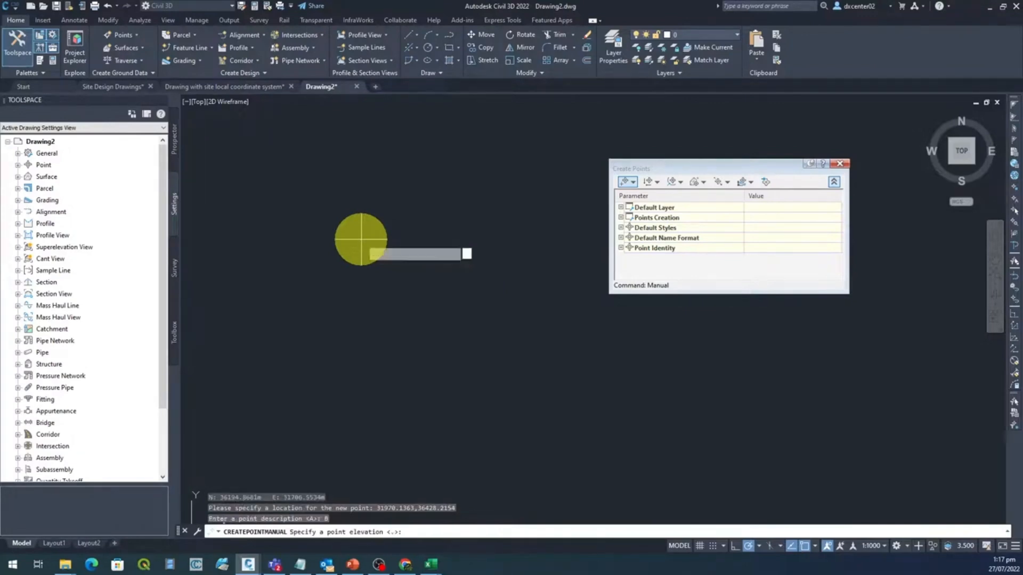
{"action": "type", "text": "0"}
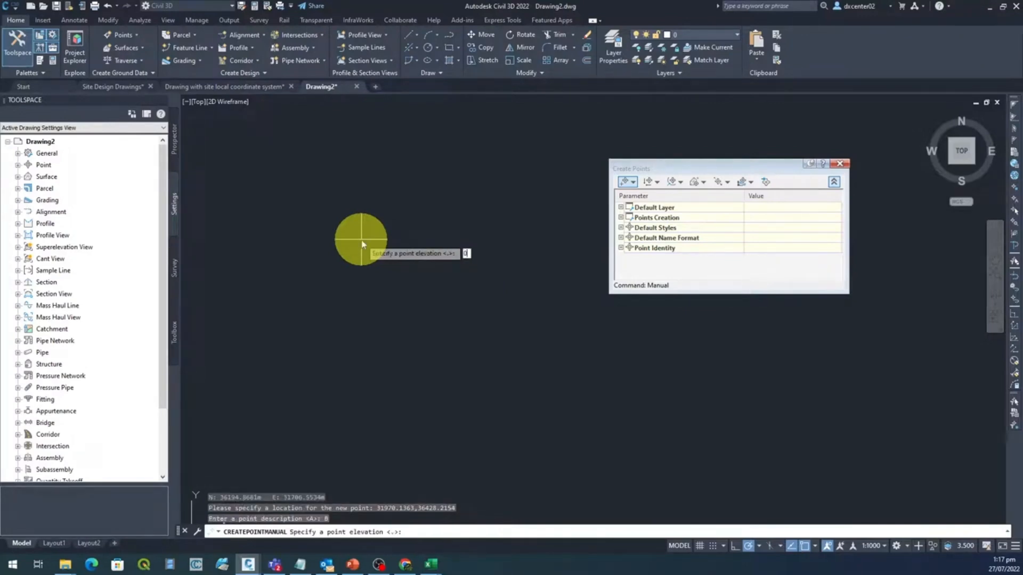
{"action": "key", "text": "Return"}
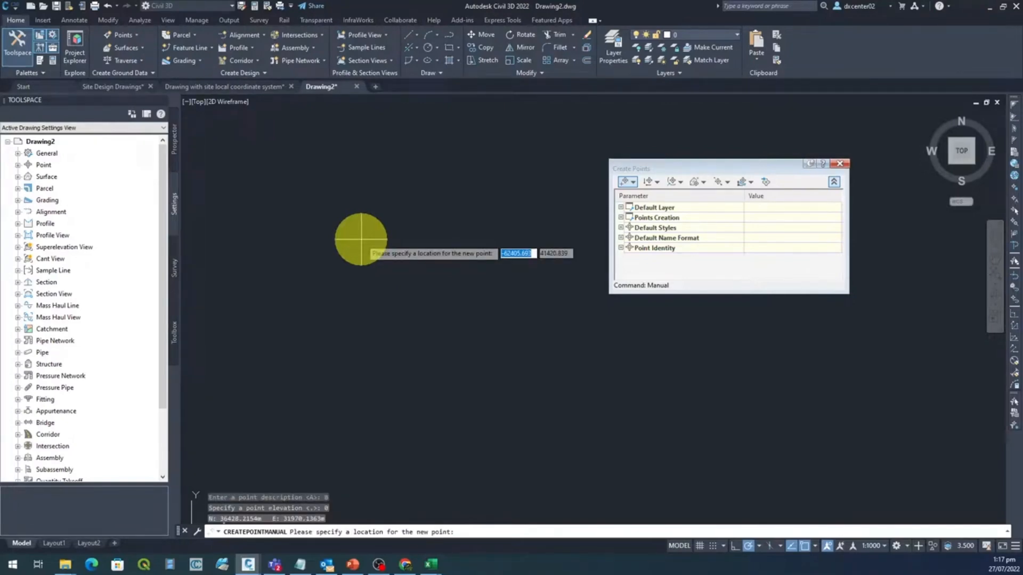
Create a third COGO point at 31859.8461, 35894.8780 with description C and elevation 0, and close the point creation tools.
{"action": "type", "text": "31"}
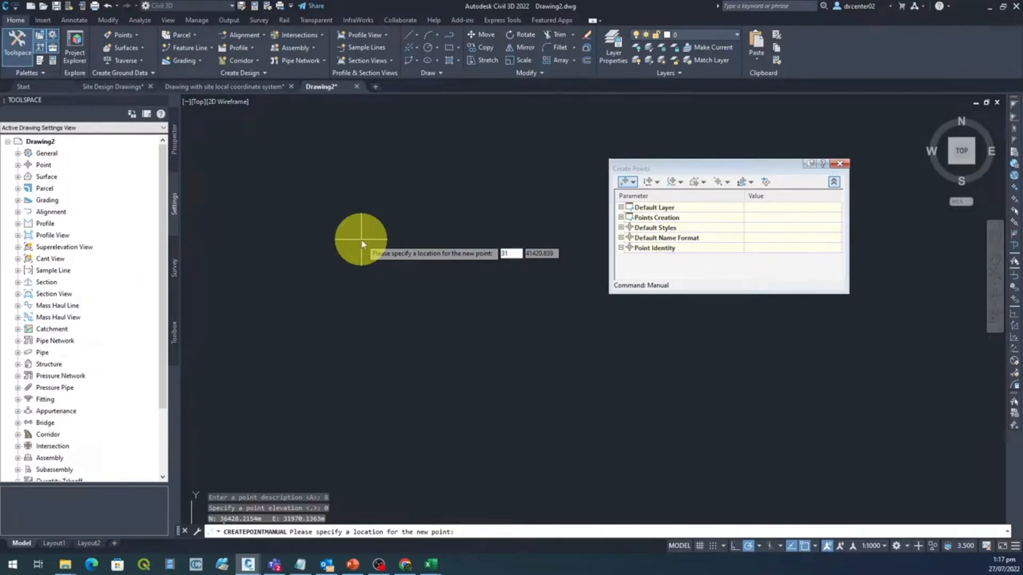
{"action": "type", "text": "859,8461"}
{"action": "key", "text": "Tab"}
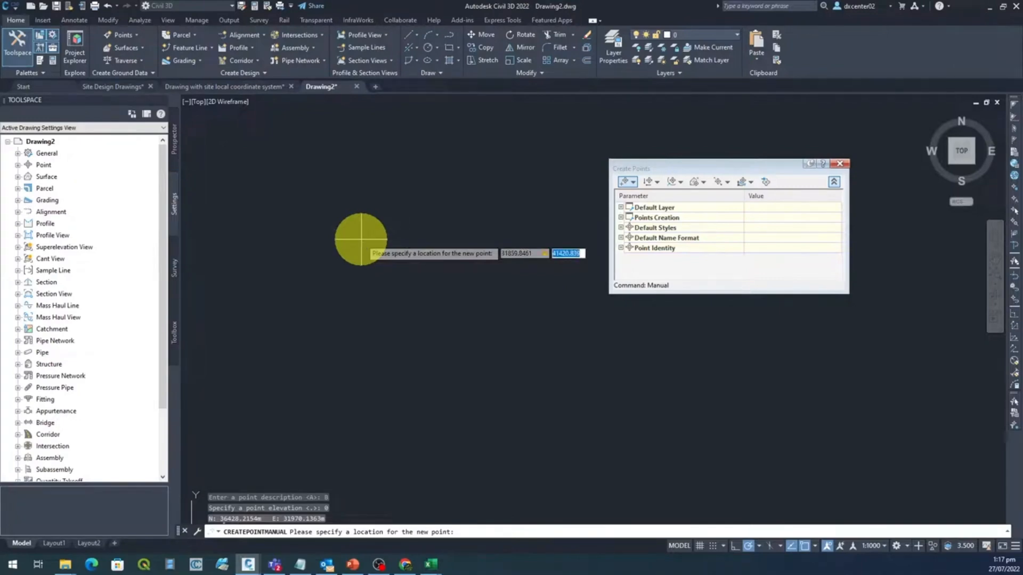
{"action": "type", "text": "35894.8780"}
{"action": "key", "text": "Return"}
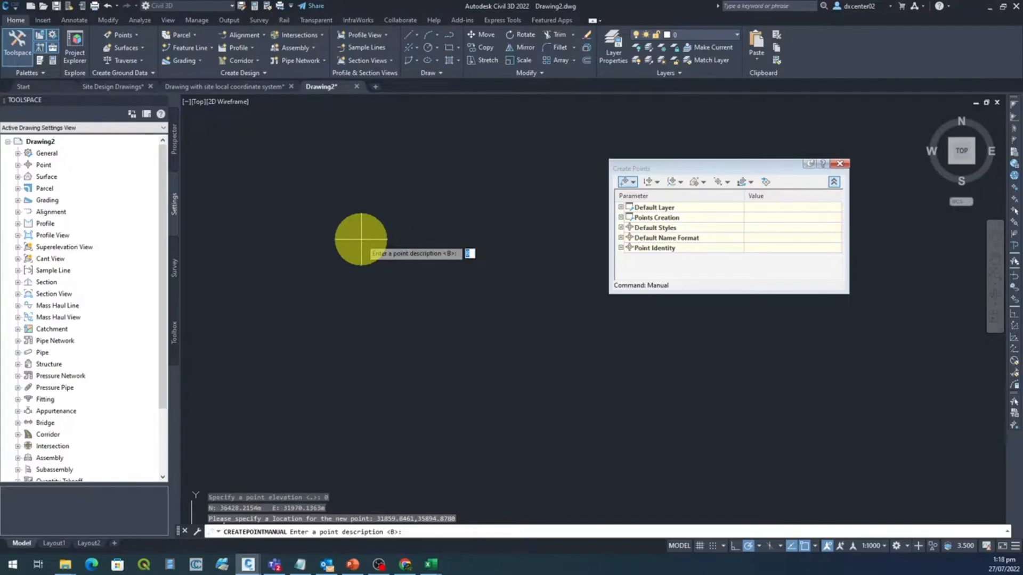
{"action": "type", "text": "C"}
{"action": "key", "text": "Return"}
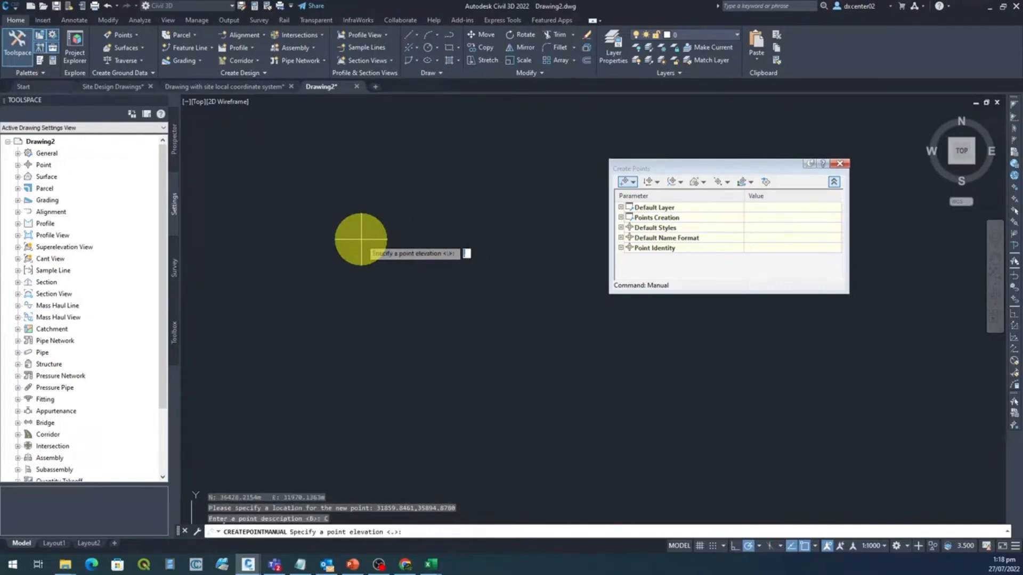
{"action": "type", "text": "0"}
{"action": "key", "text": "Return"}
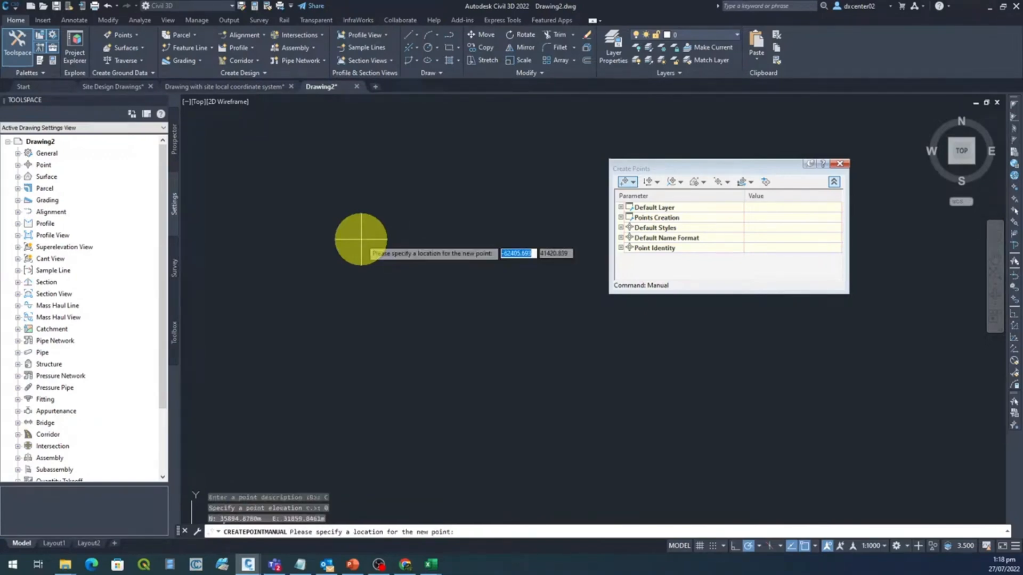
{"action": "key", "text": "Escape"}
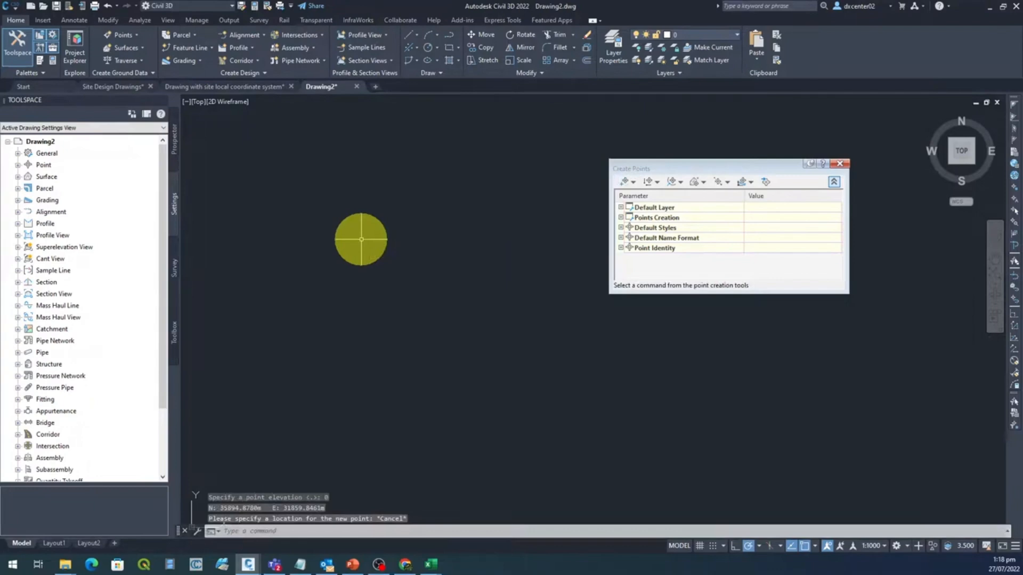
{"action": "left_click", "coordinate": [841, 165]}
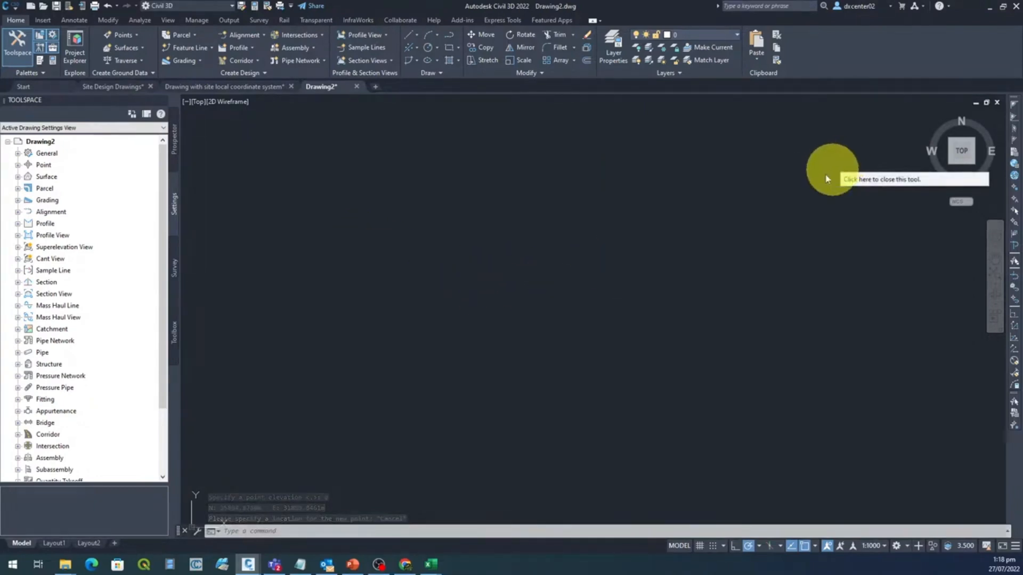
Set the point label style of all three COGO points to Description Only.
{"action": "left_click", "coordinate": [1000, 274]}
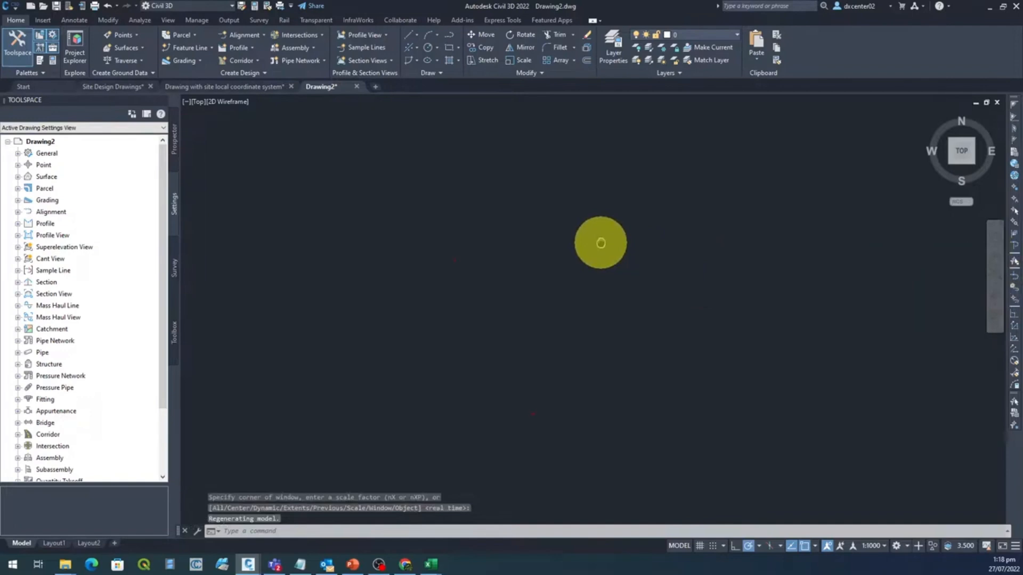
{"action": "left_click", "coordinate": [727, 465]}
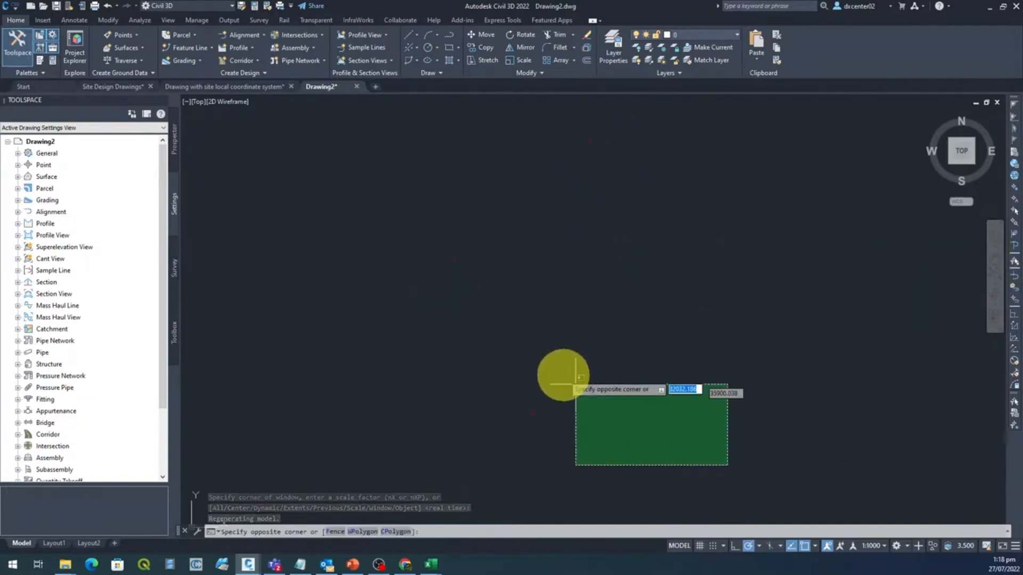
{"action": "left_click", "coordinate": [382, 111]}
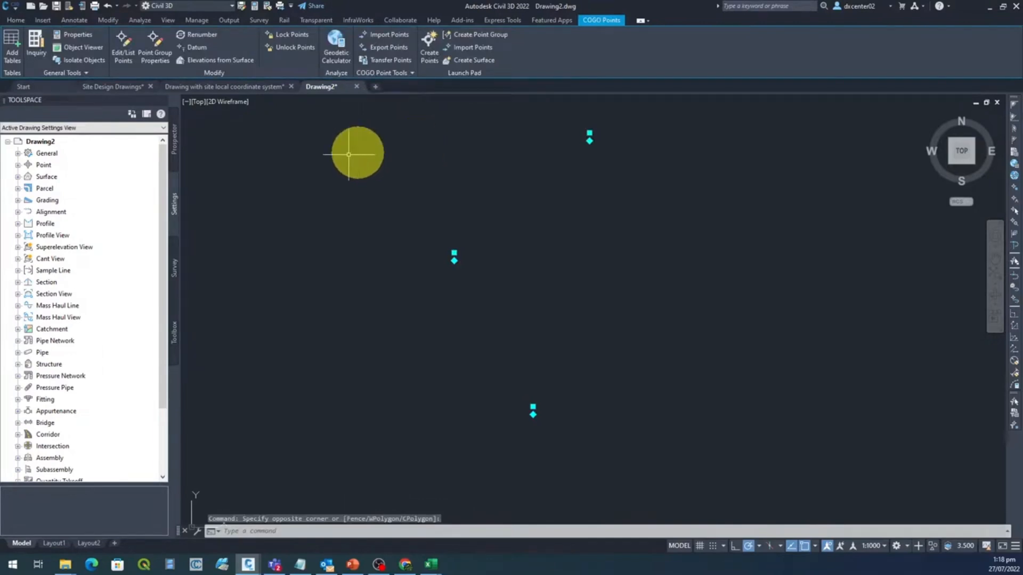
{"action": "right_click", "coordinate": [361, 200]}
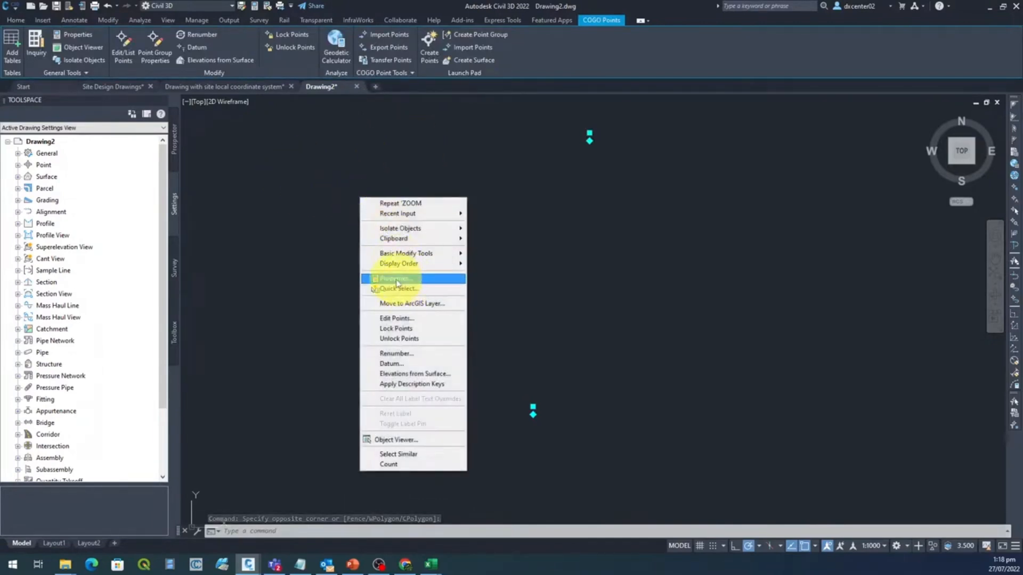
{"action": "left_click", "coordinate": [396, 280]}
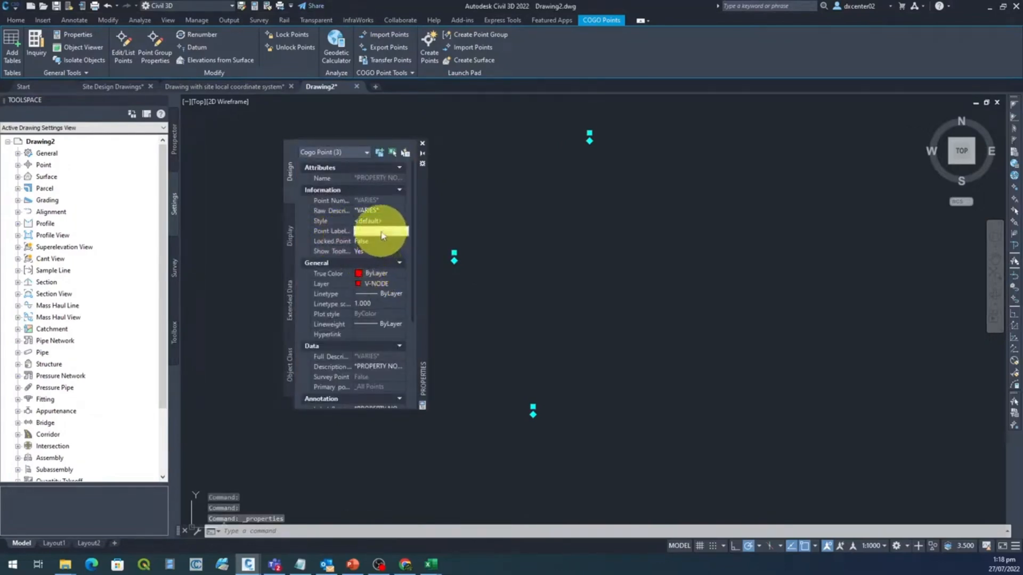
{"action": "left_click", "coordinate": [404, 232]}
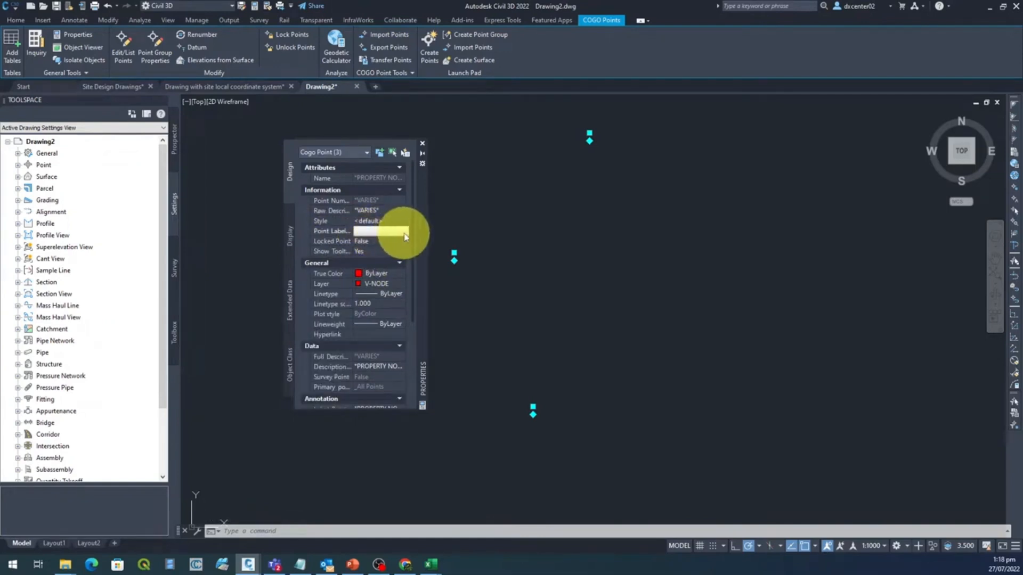
{"action": "left_click", "coordinate": [401, 231]}
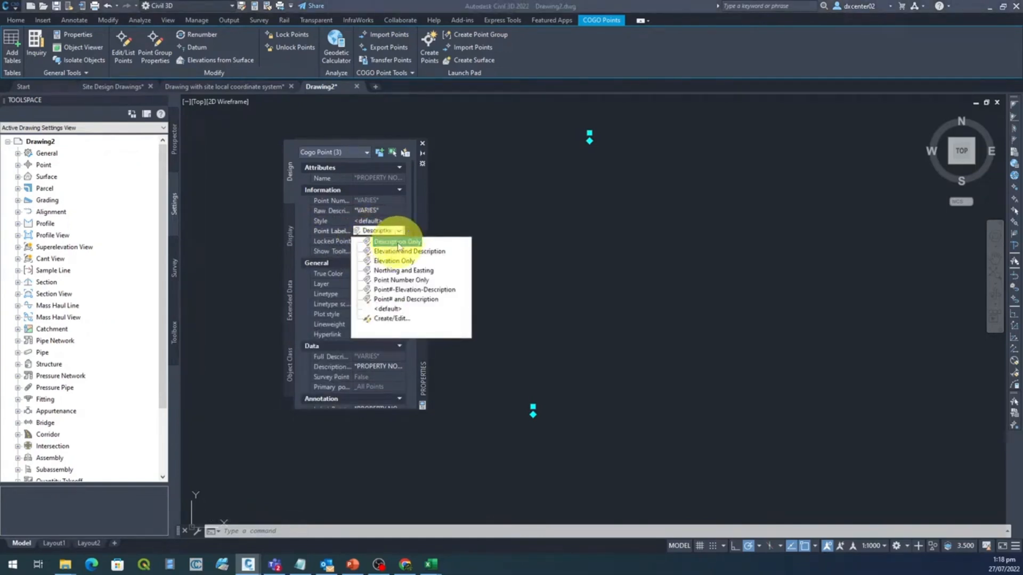
{"action": "left_click", "coordinate": [397, 243]}
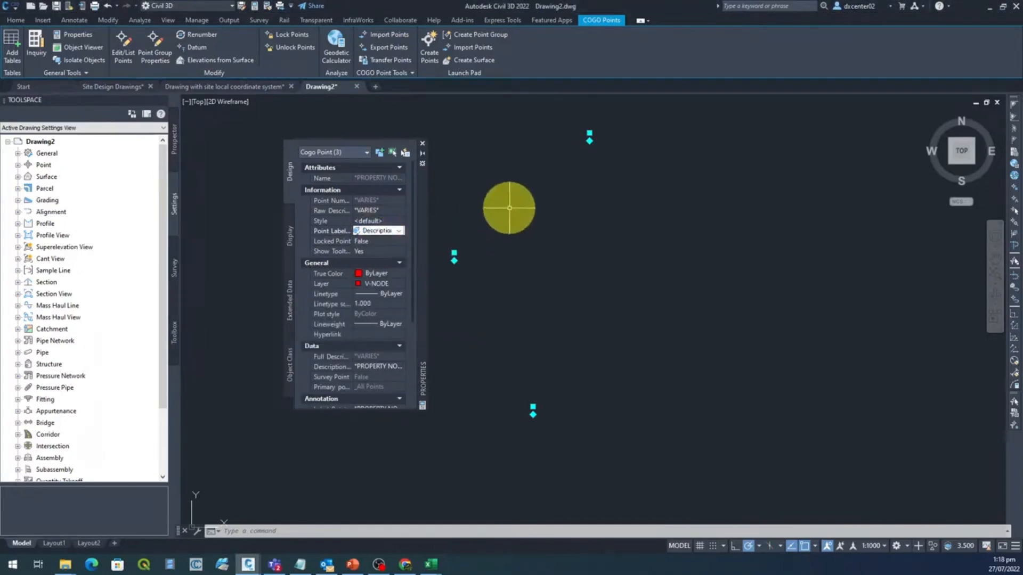
{"action": "left_click", "coordinate": [422, 144]}
Deselect the COGO points and examine the labels and relative positions of points A, B and C.
{"action": "scroll", "coordinate": [455, 268], "scroll_direction": "up", "scroll_amount": 2}
{"action": "scroll", "coordinate": [455, 268], "scroll_direction": "up", "scroll_amount": 3}
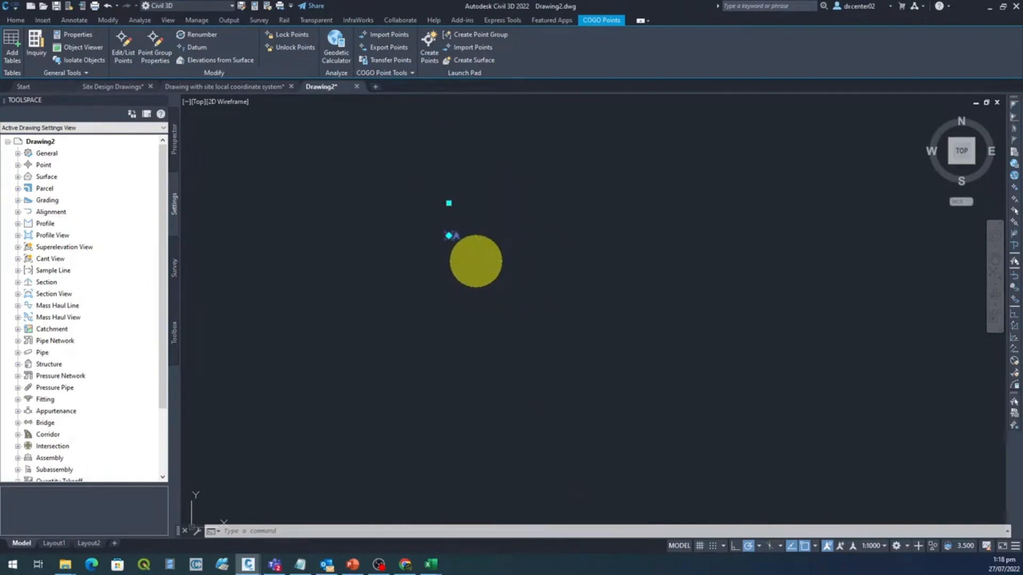
{"action": "key", "text": "Escape"}
{"action": "scroll", "coordinate": [547, 271], "scroll_direction": "down", "scroll_amount": 2}
{"action": "scroll", "coordinate": [495, 222], "scroll_direction": "down", "scroll_amount": 2}
{"action": "mouse_move", "coordinate": [495, 222]}
{"action": "middle_mouse_down"}
{"action": "mouse_move", "coordinate": [507, 313]}
{"action": "mouse_move", "coordinate": [499, 299]}
{"action": "middle_mouse_up"}
{"action": "middle_click_drag", "start_coordinate": [621, 227], "coordinate": [509, 270]}
{"action": "scroll", "coordinate": [524, 240], "scroll_direction": "up", "scroll_amount": 5}
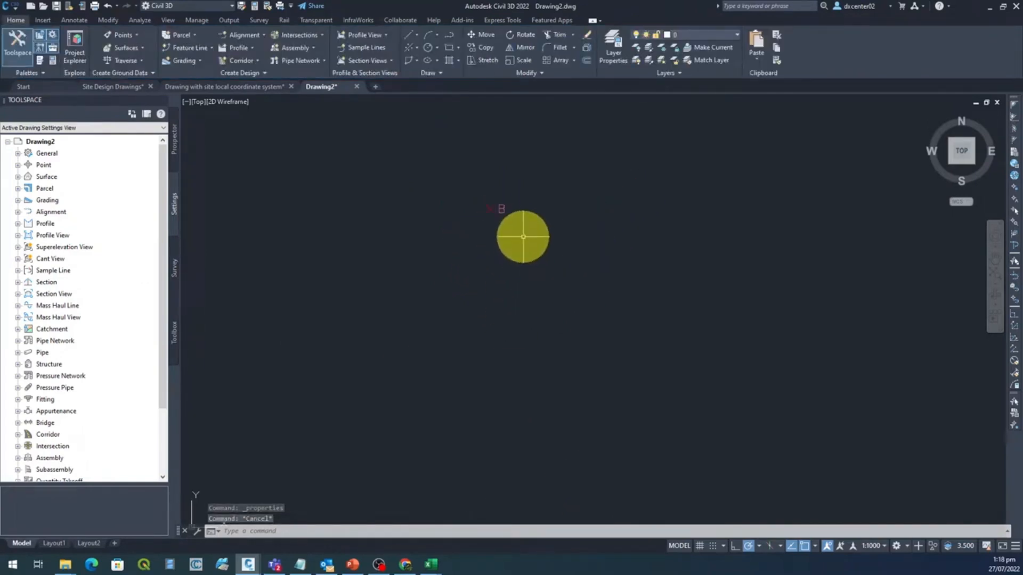
{"action": "scroll", "coordinate": [524, 240], "scroll_direction": "down", "scroll_amount": 3}
{"action": "scroll", "coordinate": [530, 382], "scroll_direction": "up", "scroll_amount": 2}
{"action": "middle_click_drag", "start_coordinate": [531, 381], "coordinate": [558, 160]}
{"action": "scroll", "coordinate": [432, 357], "scroll_direction": "down", "scroll_amount": 4}
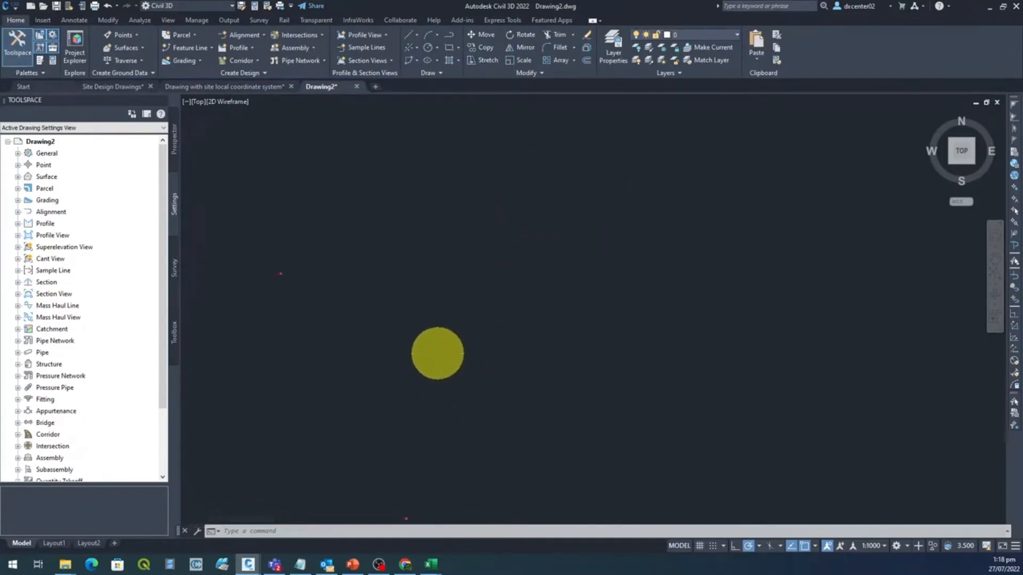
{"action": "middle_click_drag", "start_coordinate": [450, 373], "coordinate": [483, 303]}
{"action": "scroll", "coordinate": [438, 314], "scroll_direction": "down", "scroll_amount": 4}
{"action": "scroll", "coordinate": [373, 319], "scroll_direction": "up", "scroll_amount": 3}
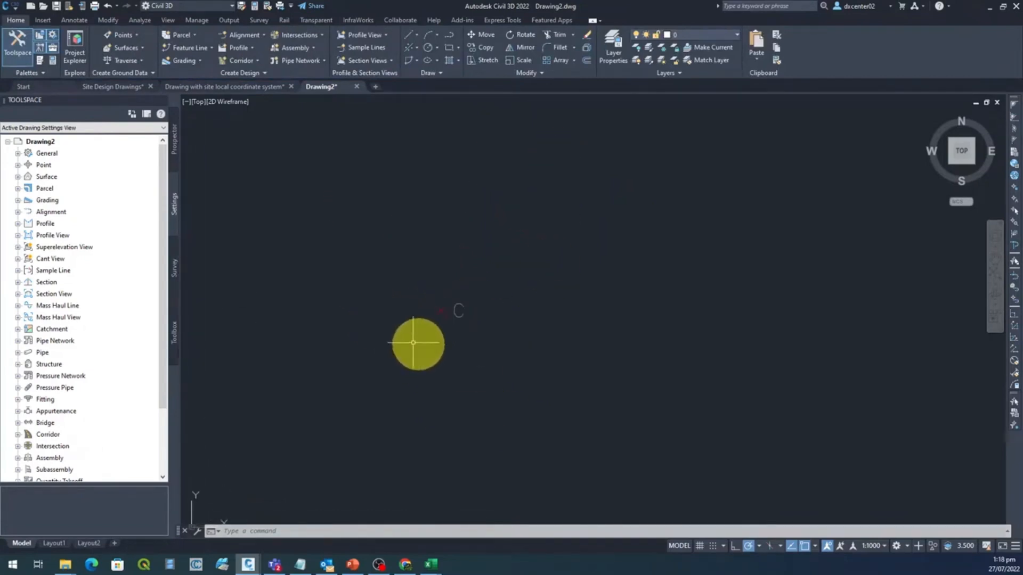
{"action": "scroll", "coordinate": [426, 319], "scroll_direction": "down", "scroll_amount": 3}
{"action": "scroll", "coordinate": [486, 232], "scroll_direction": "up", "scroll_amount": 4}
{"action": "middle_click_drag", "start_coordinate": [486, 232], "coordinate": [463, 304]}
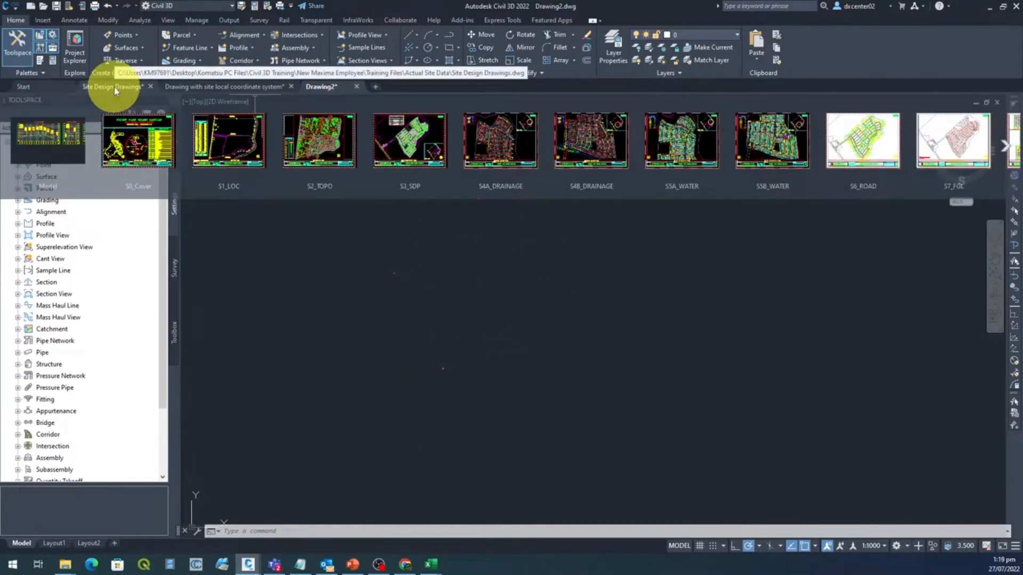
Switch to Site Design Drawings and copy the complete road layout plan, excluding its title and frame.
{"action": "left_click", "coordinate": [115, 87]}
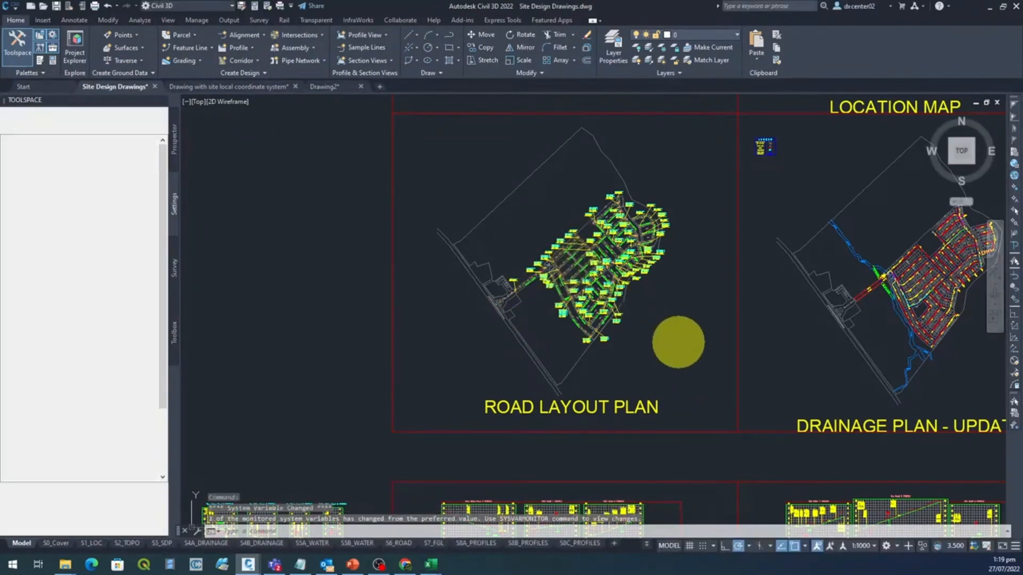
{"action": "left_click", "coordinate": [714, 381]}
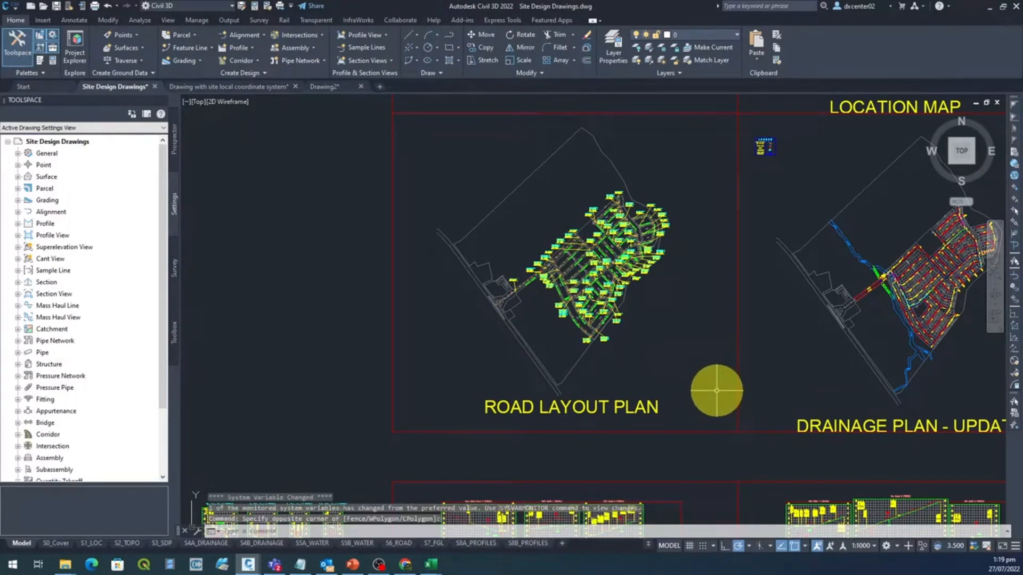
{"action": "left_click", "coordinate": [419, 123]}
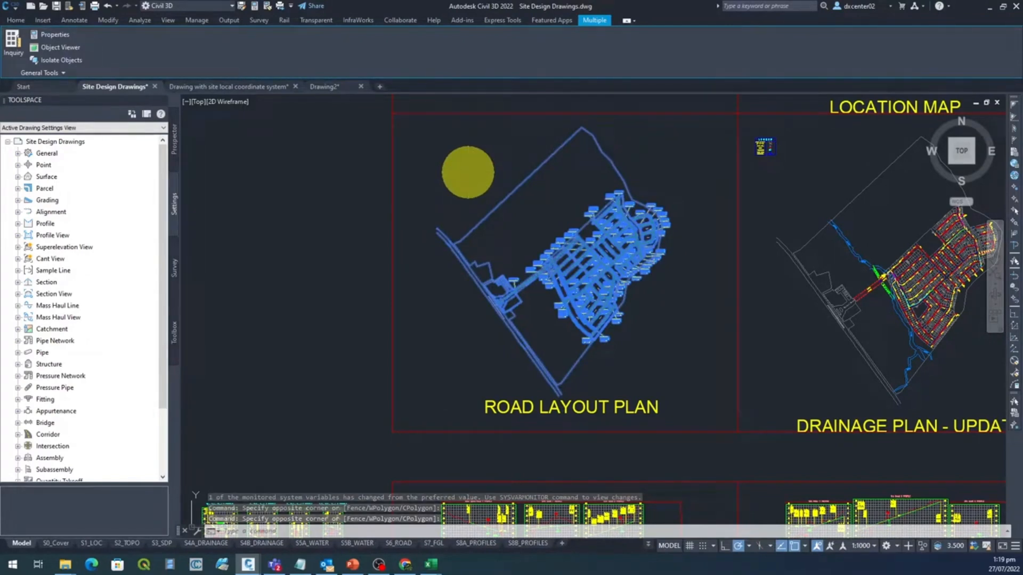
{"action": "key", "text": "ctrl+c"}
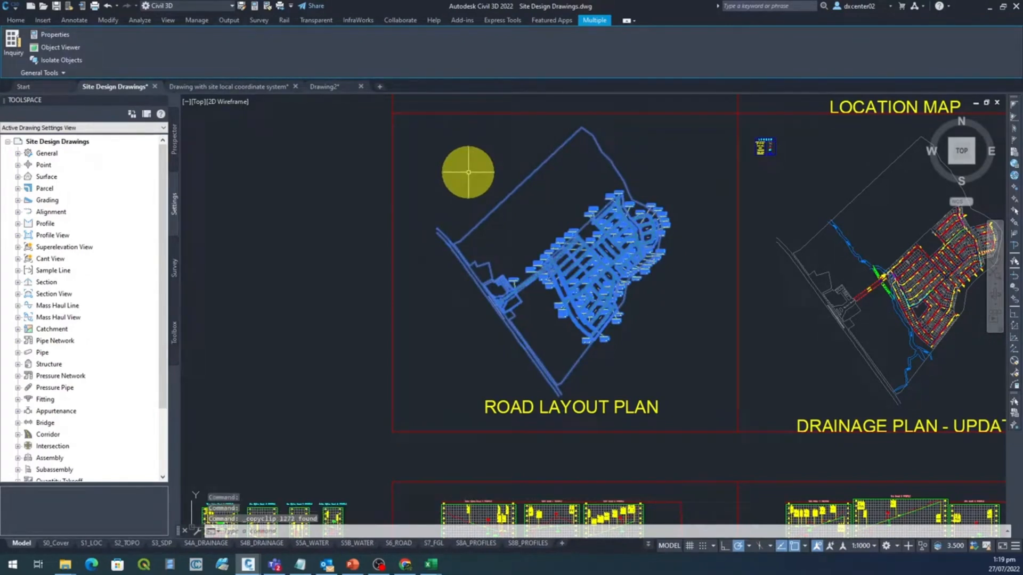
Paste the copied road layout plan into Drawing2, in the empty area east of the three COGO points.
{"action": "left_click", "coordinate": [333, 90]}
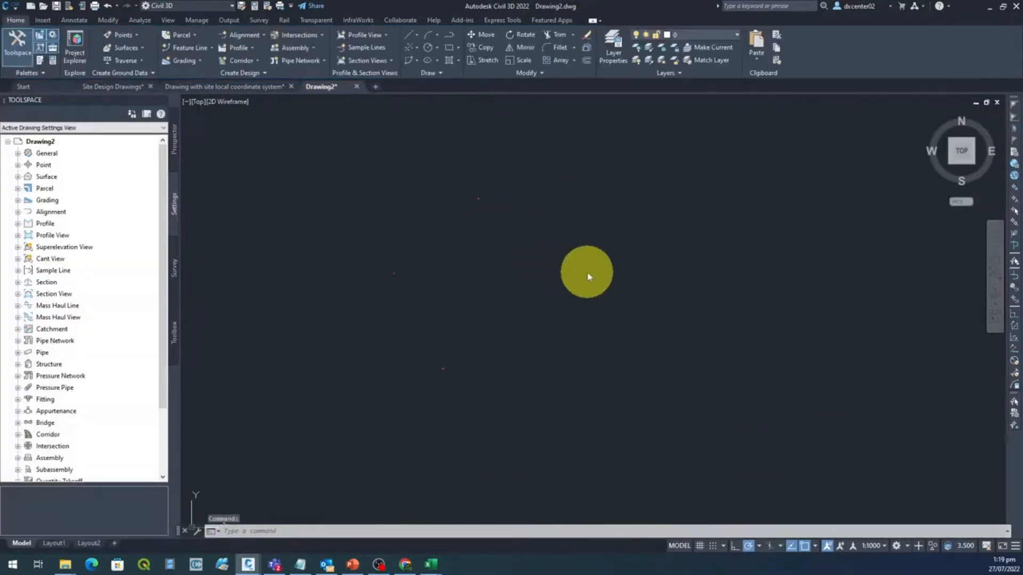
{"action": "key", "text": "ctrl+v"}
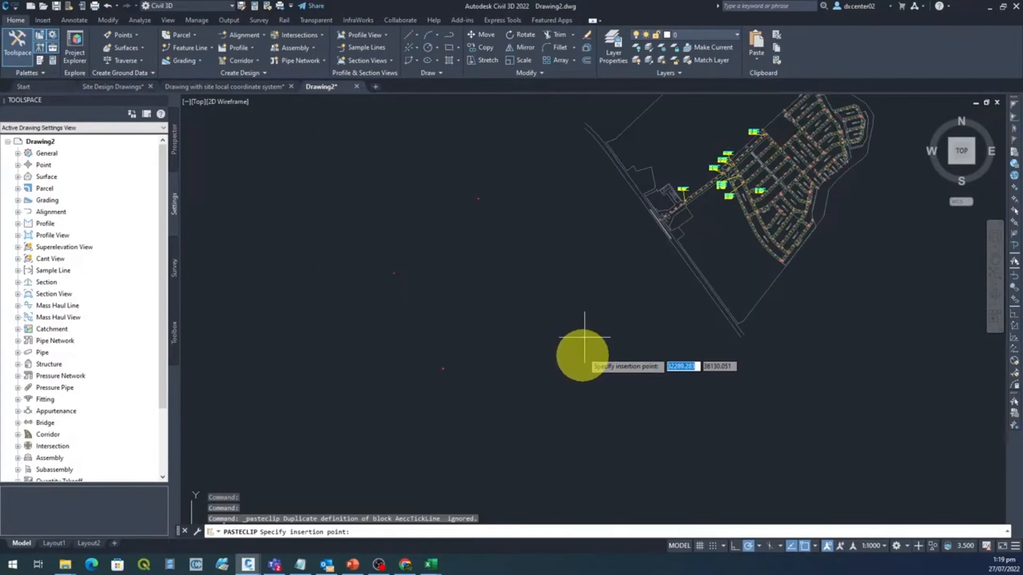
{"action": "left_click", "coordinate": [566, 360]}
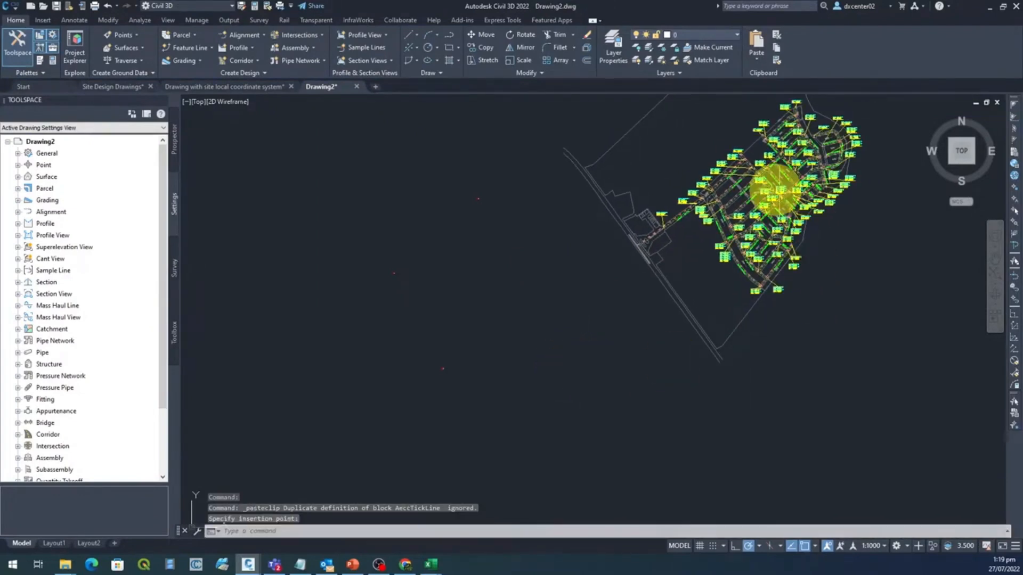
{"action": "scroll", "coordinate": [743, 201], "scroll_direction": "down", "scroll_amount": 3}
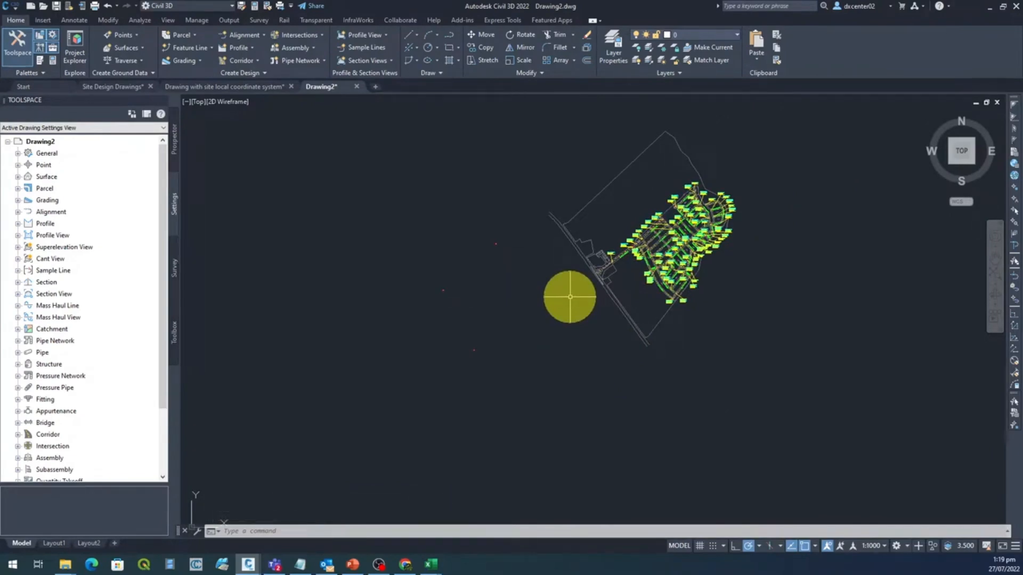
{"action": "middle_click_drag", "start_coordinate": [744, 287], "coordinate": [644, 324]}
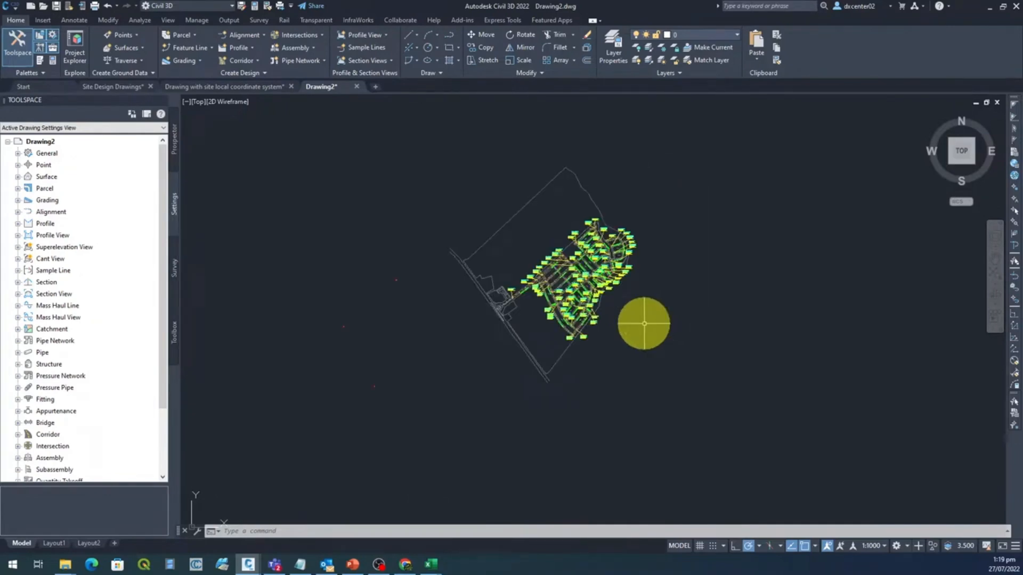
Start the Align command on the entire pasted road layout plan, leaving out the three COGO points.
{"action": "type", "text": "ALIG"}
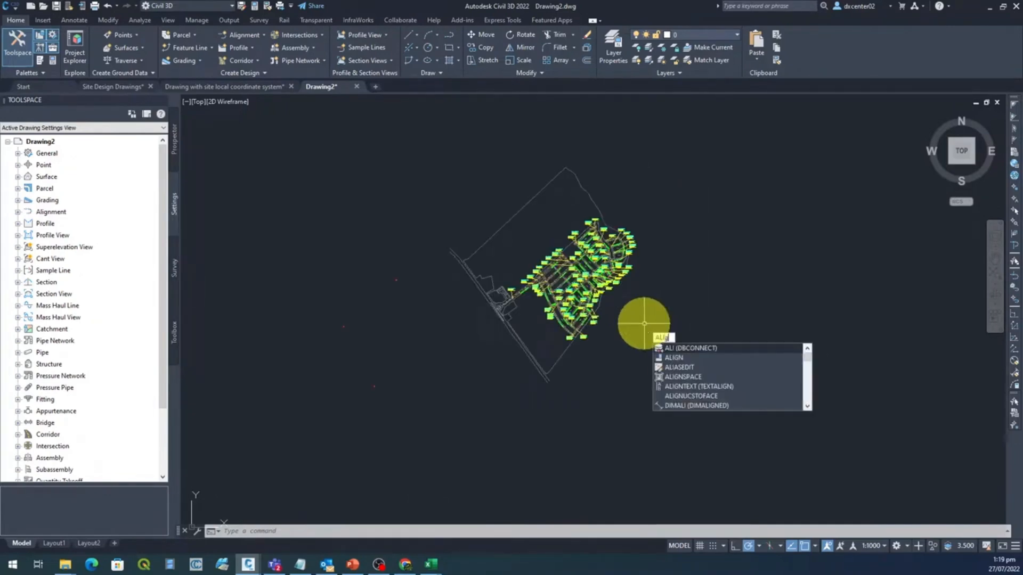
{"action": "type", "text": "N"}
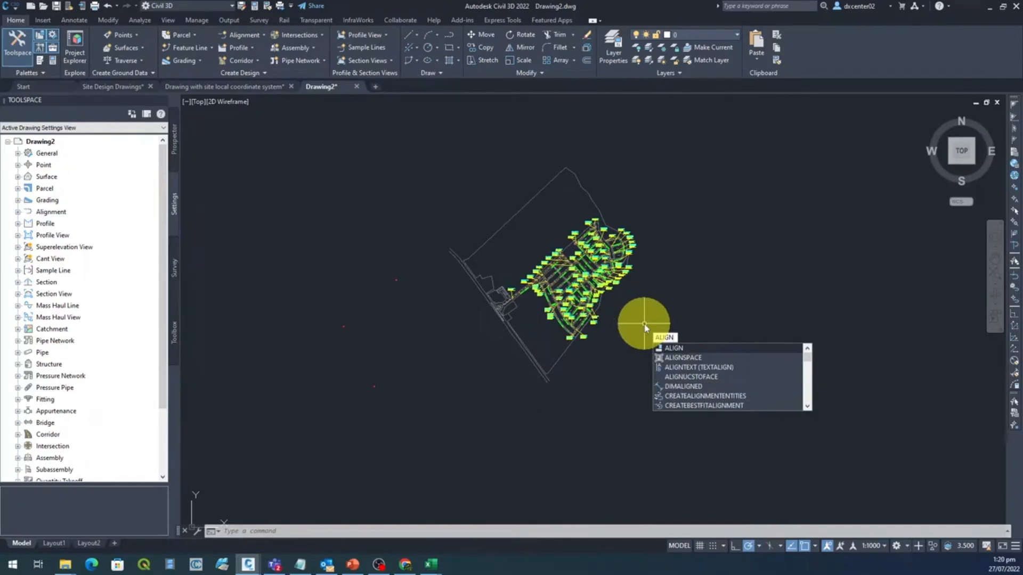
{"action": "key", "text": "Return"}
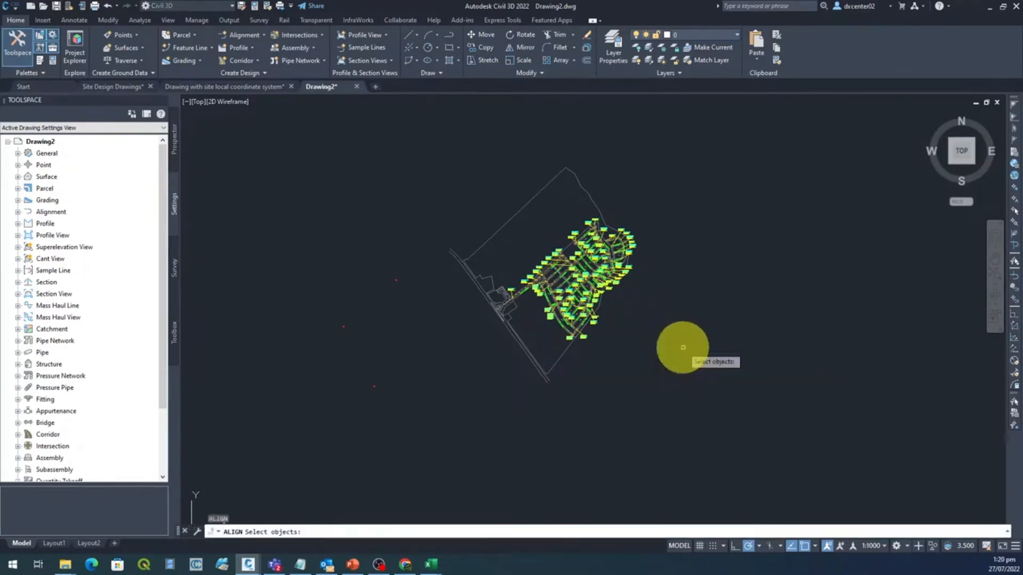
{"action": "left_click", "coordinate": [708, 389]}
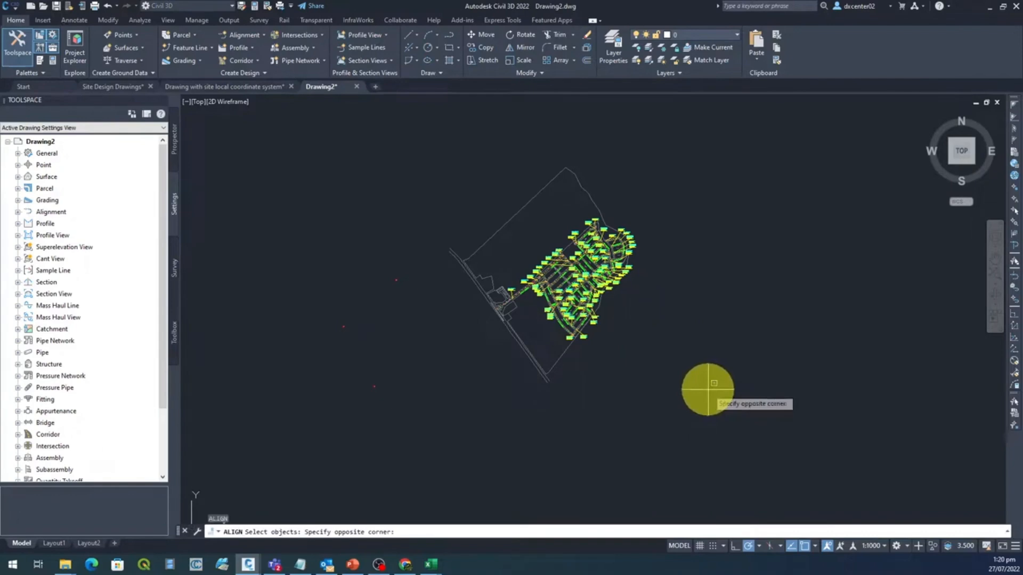
{"action": "left_click", "coordinate": [427, 142]}
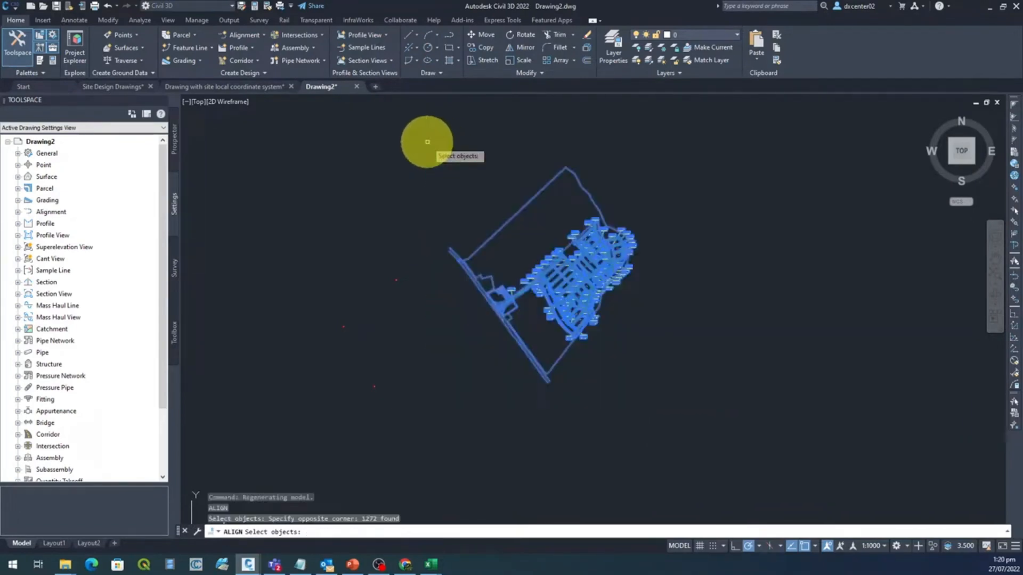
{"action": "key", "text": "Return"}
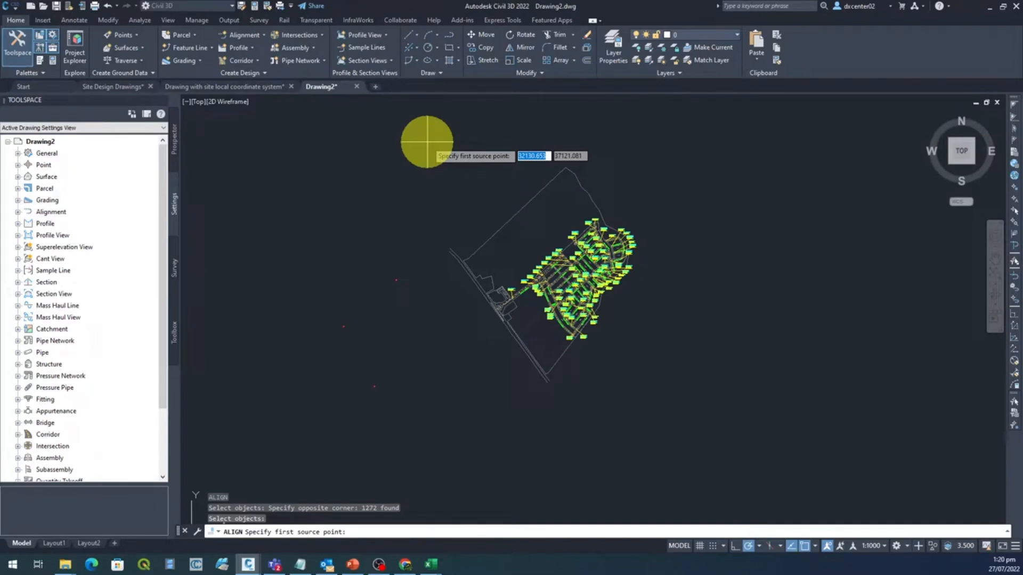
Align the centreline intersection of 15.00m Road Lot 1 and 10.00m Road Lot 2, as first source point, to COGO point A.
{"action": "scroll", "coordinate": [539, 279], "scroll_direction": "up", "scroll_amount": 6}
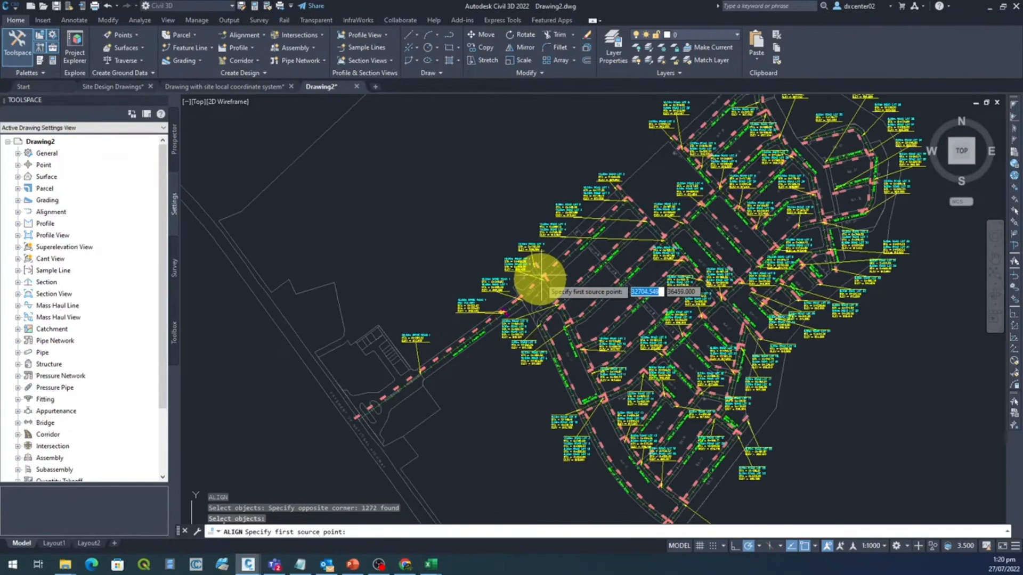
{"action": "scroll", "coordinate": [540, 283], "scroll_direction": "up", "scroll_amount": 4}
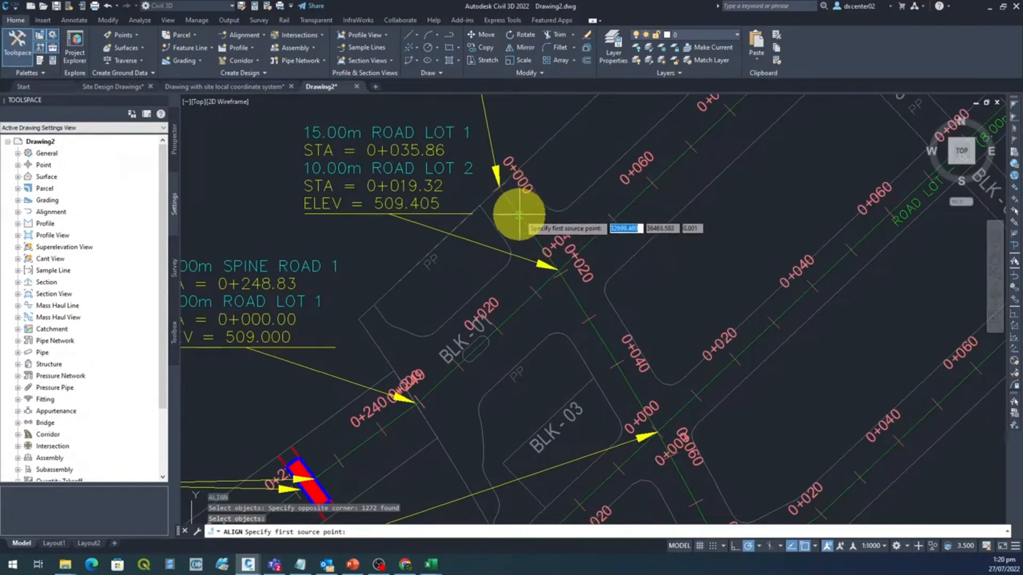
{"action": "scroll", "coordinate": [517, 209], "scroll_direction": "down", "scroll_amount": 4}
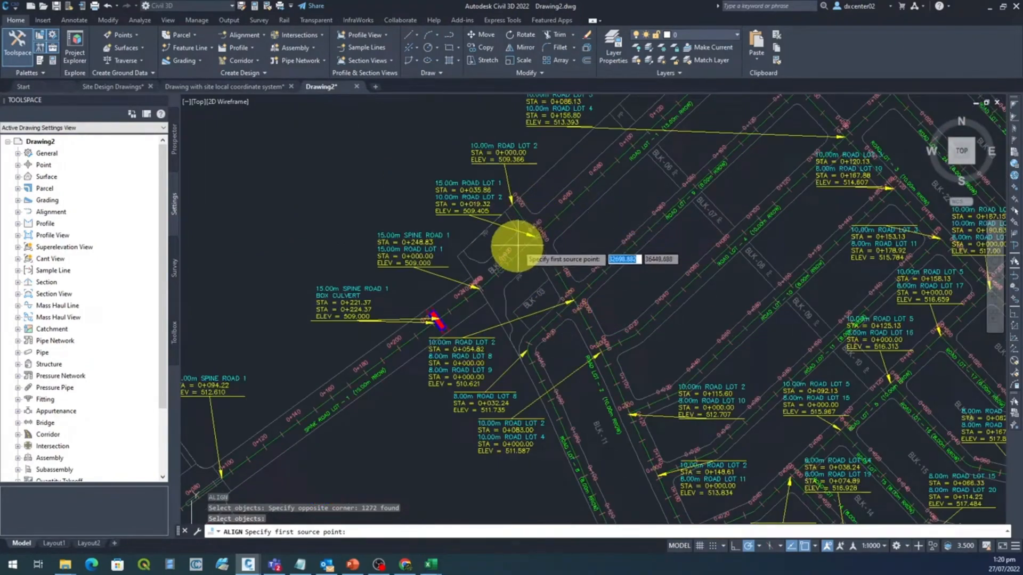
{"action": "scroll", "coordinate": [534, 237], "scroll_direction": "up", "scroll_amount": 8}
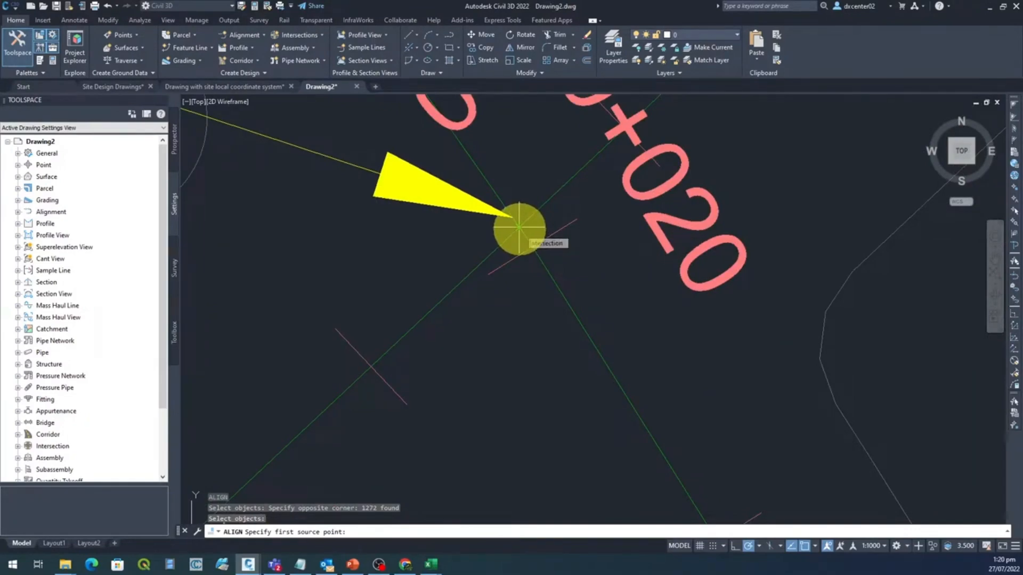
{"action": "left_click", "coordinate": [518, 227]}
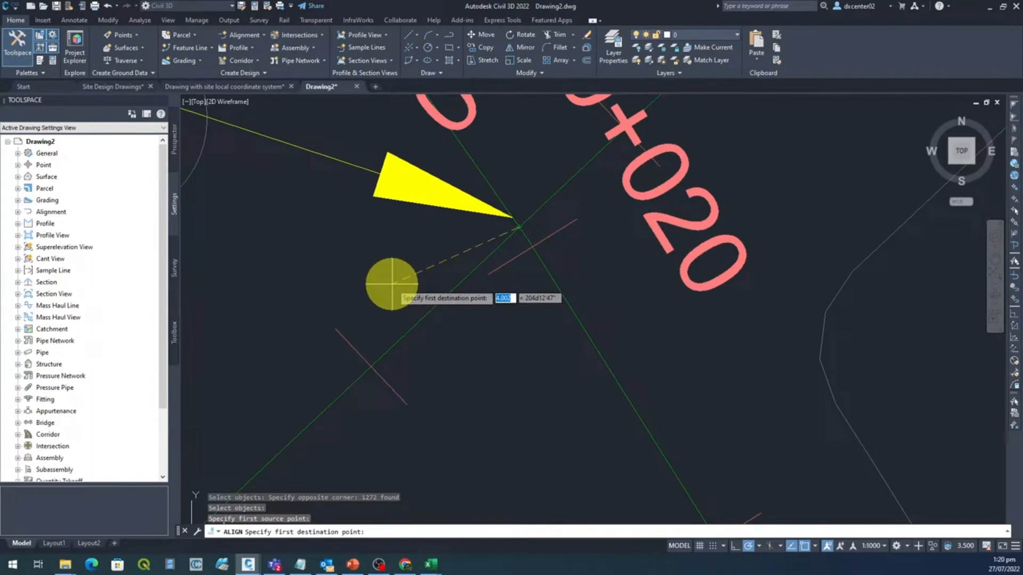
{"action": "scroll", "coordinate": [392, 284], "scroll_direction": "down", "scroll_amount": 10}
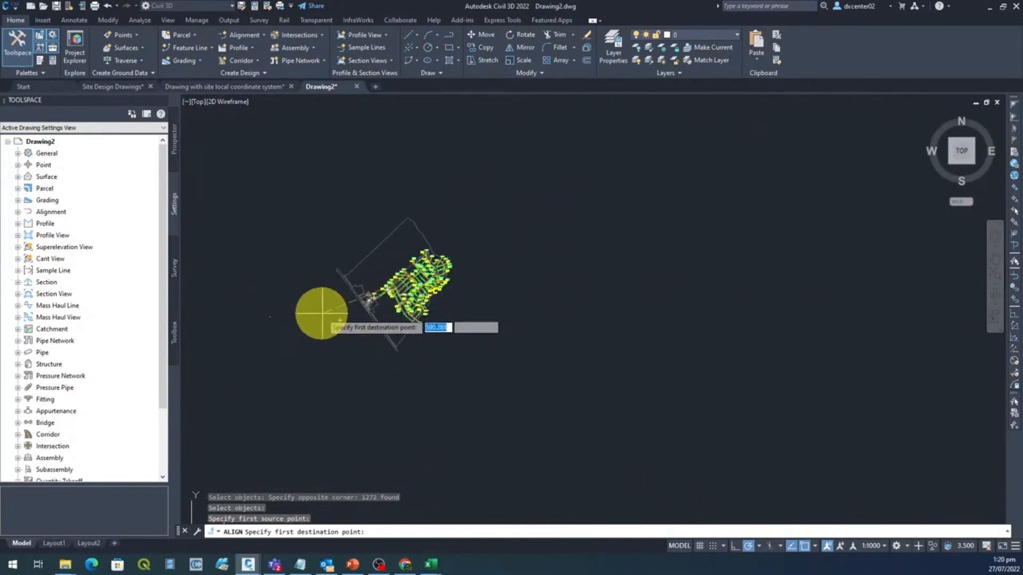
{"action": "middle_click_drag", "start_coordinate": [340, 321], "coordinate": [502, 284]}
{"action": "scroll", "coordinate": [448, 280], "scroll_direction": "up", "scroll_amount": 5}
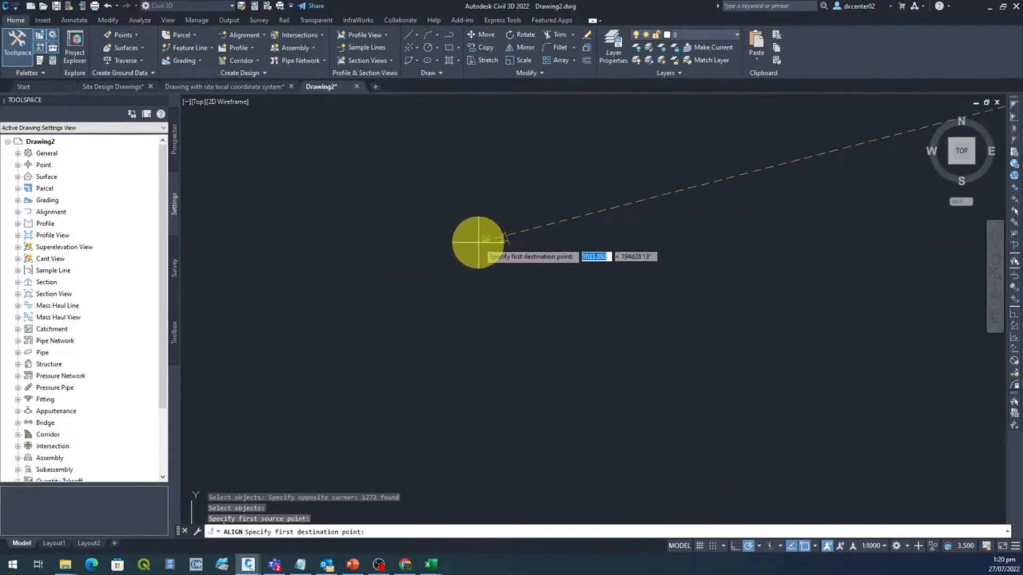
{"action": "left_click", "coordinate": [486, 238]}
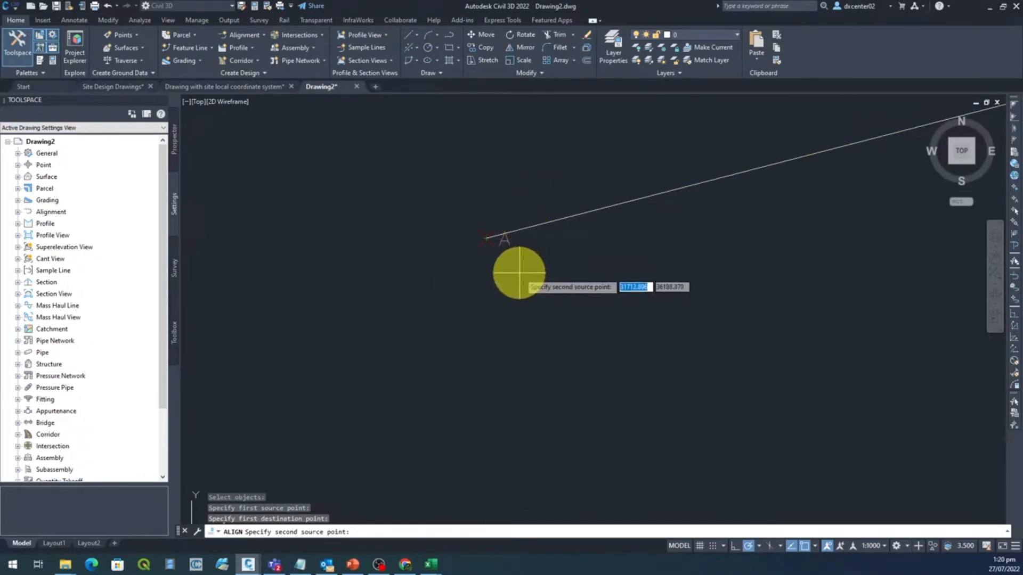
Set the second source point at the centreline intersection of 10.00m Road Lot 7 and 8.00m Road Lot 26.
{"action": "scroll", "coordinate": [519, 272], "scroll_direction": "down", "scroll_amount": 3}
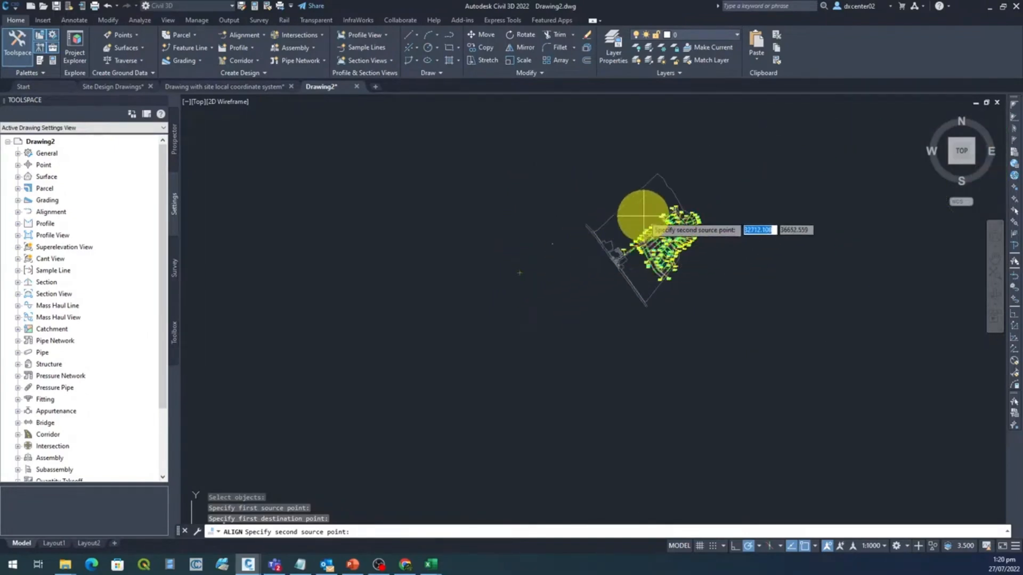
{"action": "middle_click_drag", "start_coordinate": [647, 216], "coordinate": [490, 254]}
{"action": "scroll", "coordinate": [512, 249], "scroll_direction": "up", "scroll_amount": 6}
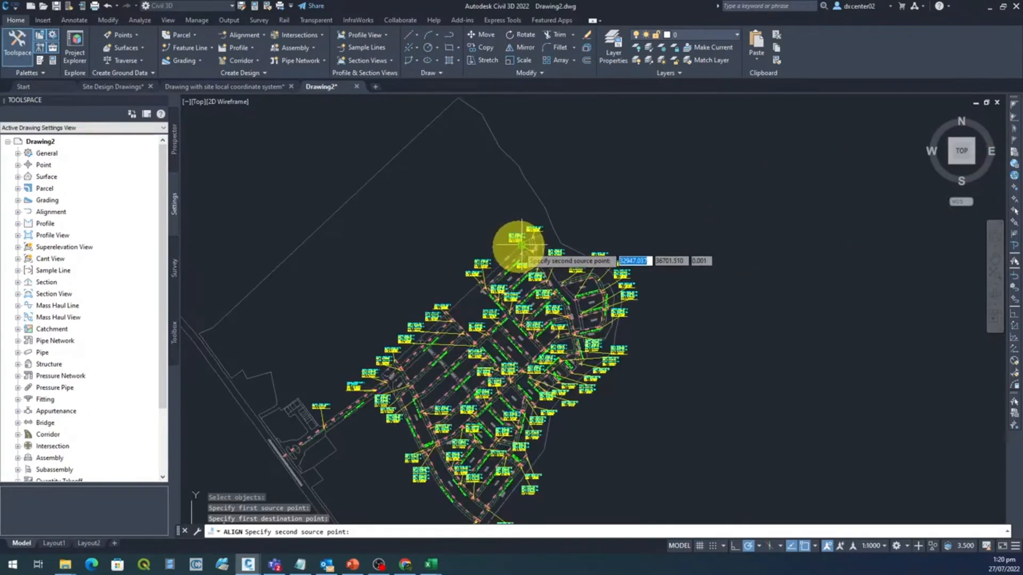
{"action": "scroll", "coordinate": [522, 241], "scroll_direction": "up", "scroll_amount": 10}
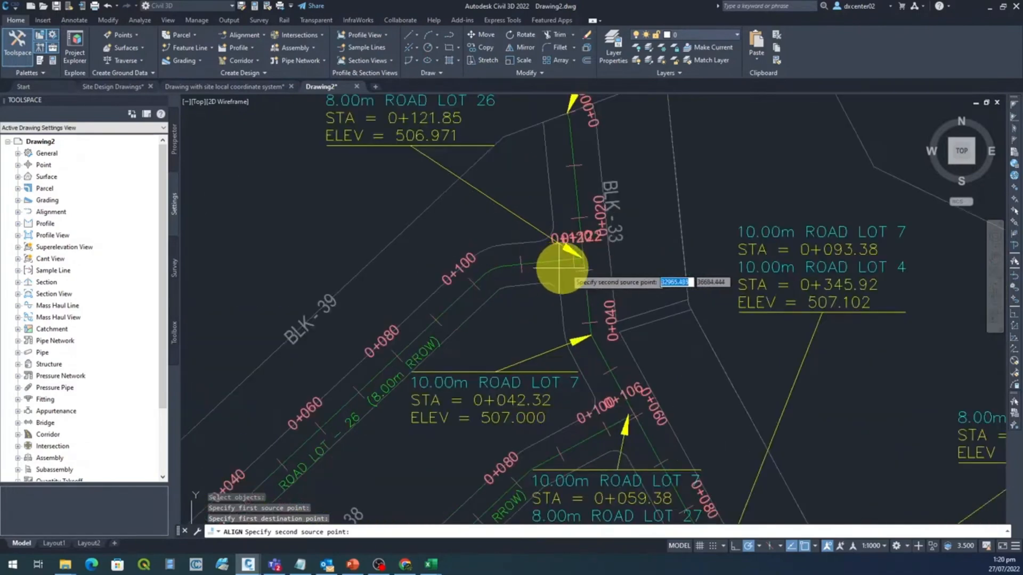
{"action": "middle_click_drag", "start_coordinate": [582, 260], "coordinate": [537, 293]}
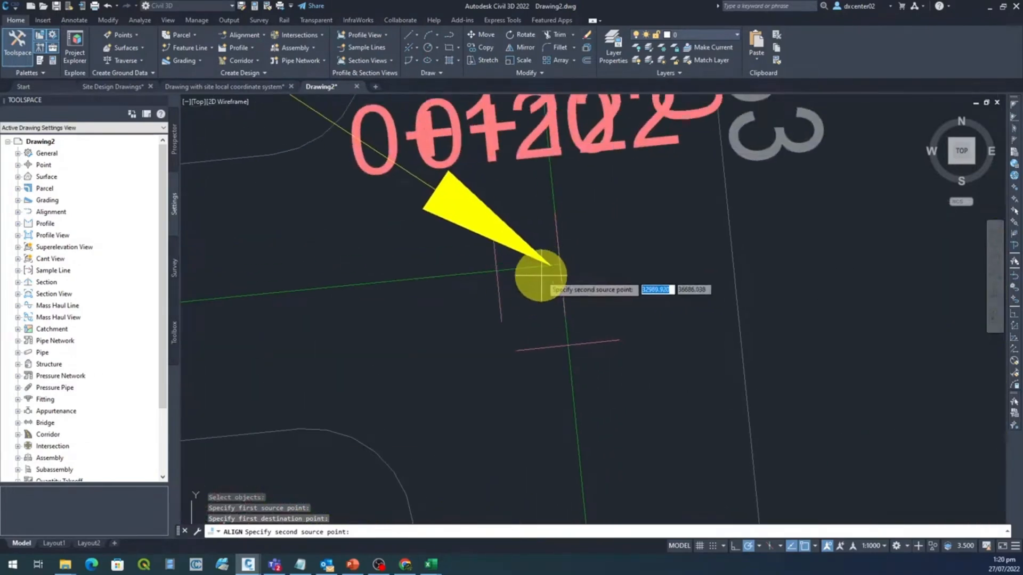
{"action": "scroll", "coordinate": [567, 251], "scroll_direction": "up", "scroll_amount": 2}
{"action": "middle_click_drag", "start_coordinate": [567, 251], "coordinate": [520, 291]}
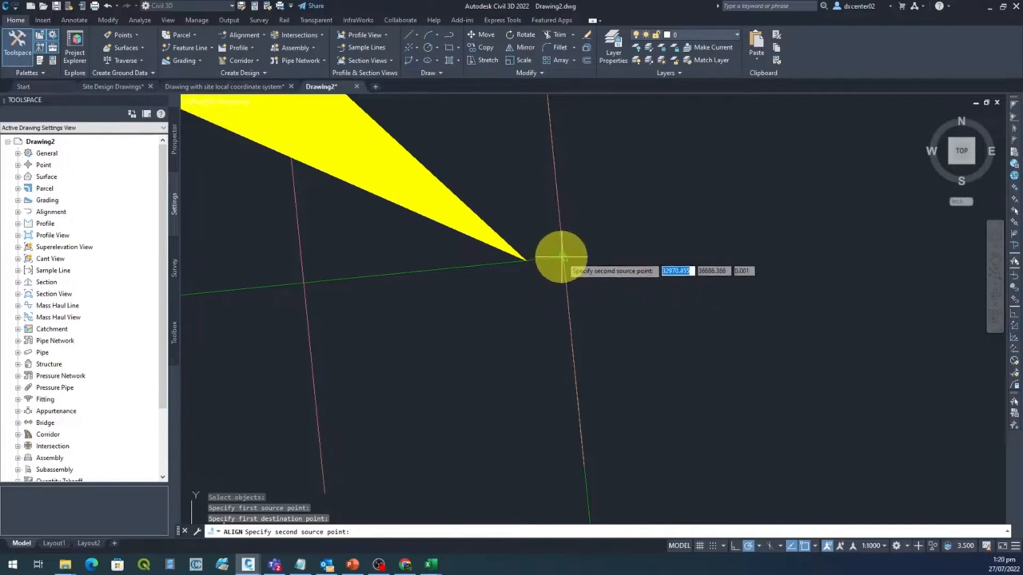
{"action": "scroll", "coordinate": [564, 258], "scroll_direction": "up", "scroll_amount": 5}
{"action": "scroll", "coordinate": [559, 256], "scroll_direction": "up", "scroll_amount": 4}
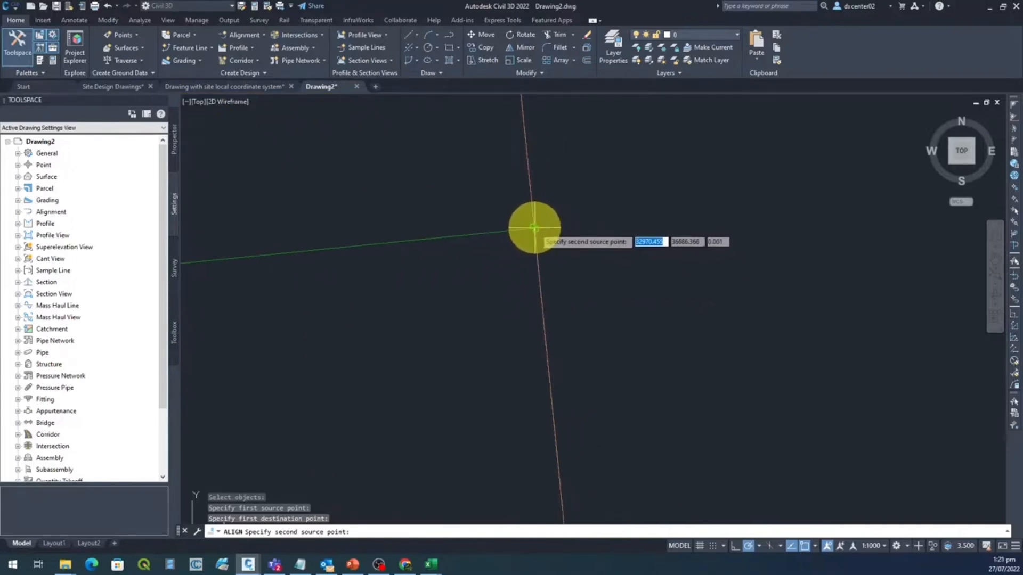
{"action": "scroll", "coordinate": [535, 228], "scroll_direction": "up", "scroll_amount": 4}
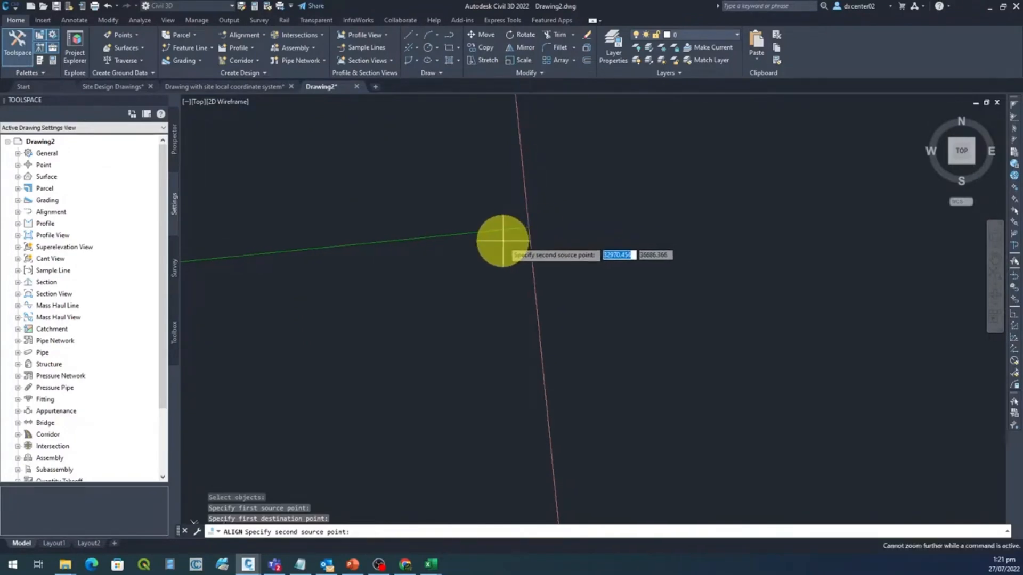
{"action": "left_click", "coordinate": [527, 226]}
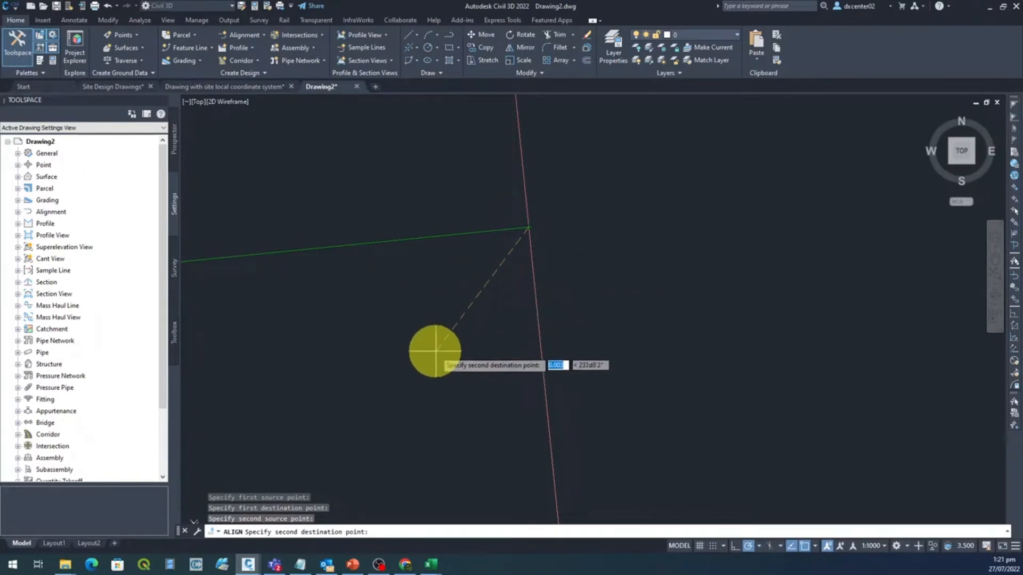
Set the second destination point of the alignment at COGO point B.
{"action": "scroll", "coordinate": [435, 351], "scroll_direction": "down", "scroll_amount": 5}
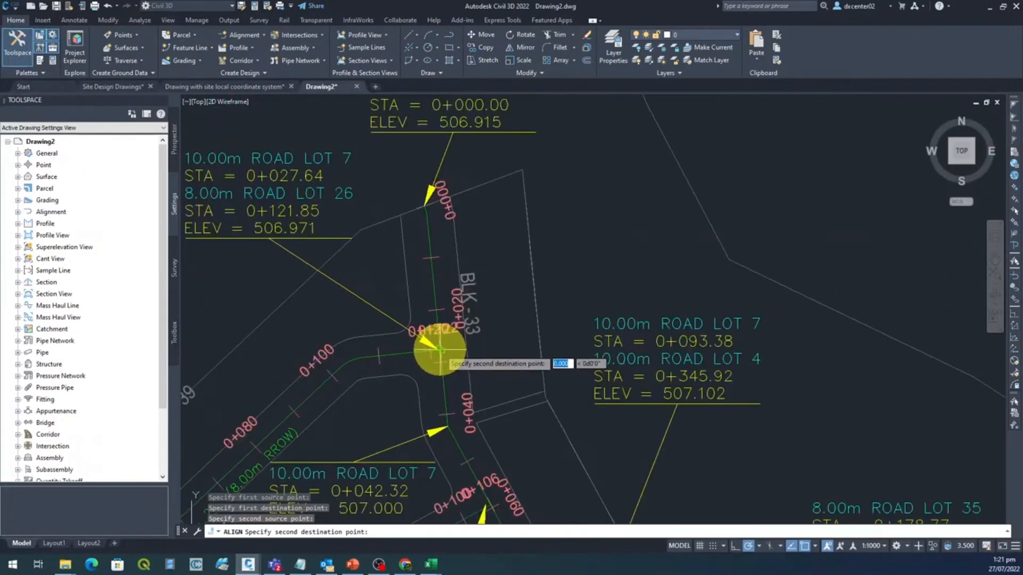
{"action": "scroll", "coordinate": [440, 349], "scroll_direction": "down", "scroll_amount": 4}
{"action": "middle_click_drag", "start_coordinate": [291, 360], "coordinate": [646, 209]}
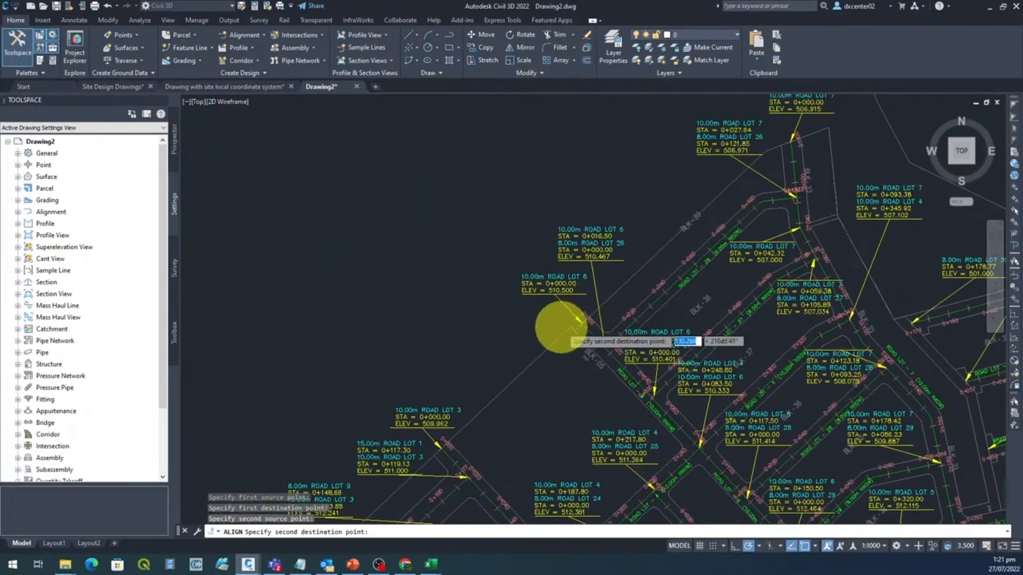
{"action": "scroll", "coordinate": [556, 332], "scroll_direction": "down", "scroll_amount": 7}
{"action": "middle_click_drag", "start_coordinate": [506, 358], "coordinate": [692, 255]}
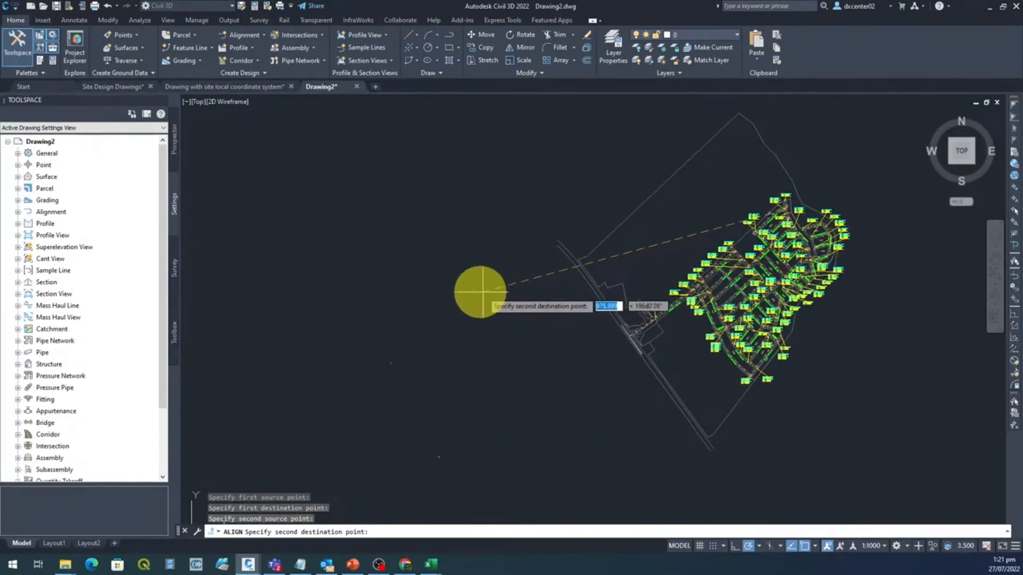
{"action": "scroll", "coordinate": [475, 291], "scroll_direction": "up", "scroll_amount": 4}
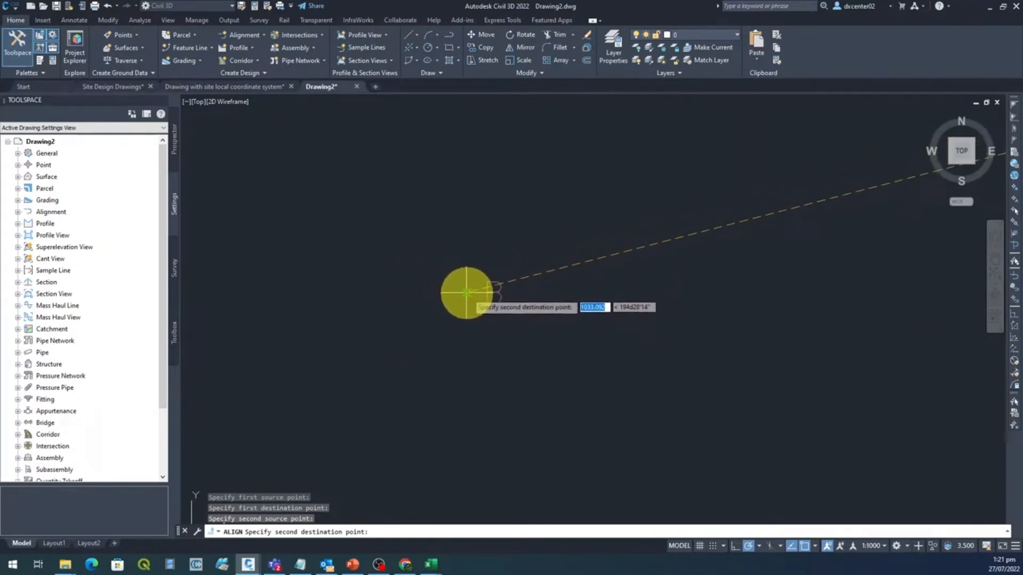
{"action": "left_click", "coordinate": [466, 293]}
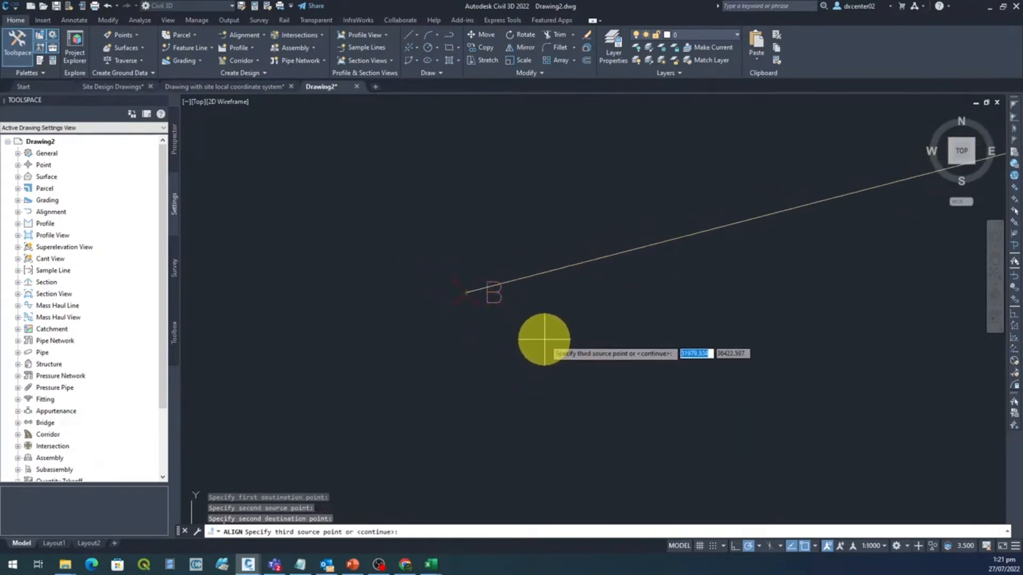
Set the third source point at the centreline intersection of 8.00m Road Lot 8 and 8.00m Road Lot 22.
{"action": "scroll", "coordinate": [544, 340], "scroll_direction": "down", "scroll_amount": 5}
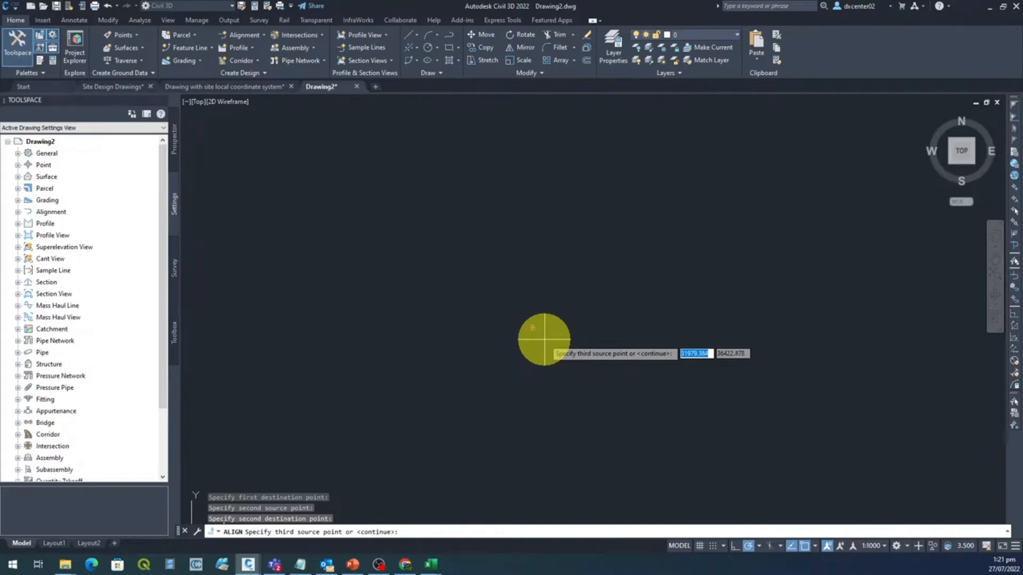
{"action": "middle_click_drag", "start_coordinate": [628, 416], "coordinate": [445, 303]}
{"action": "scroll", "coordinate": [532, 284], "scroll_direction": "up", "scroll_amount": 6}
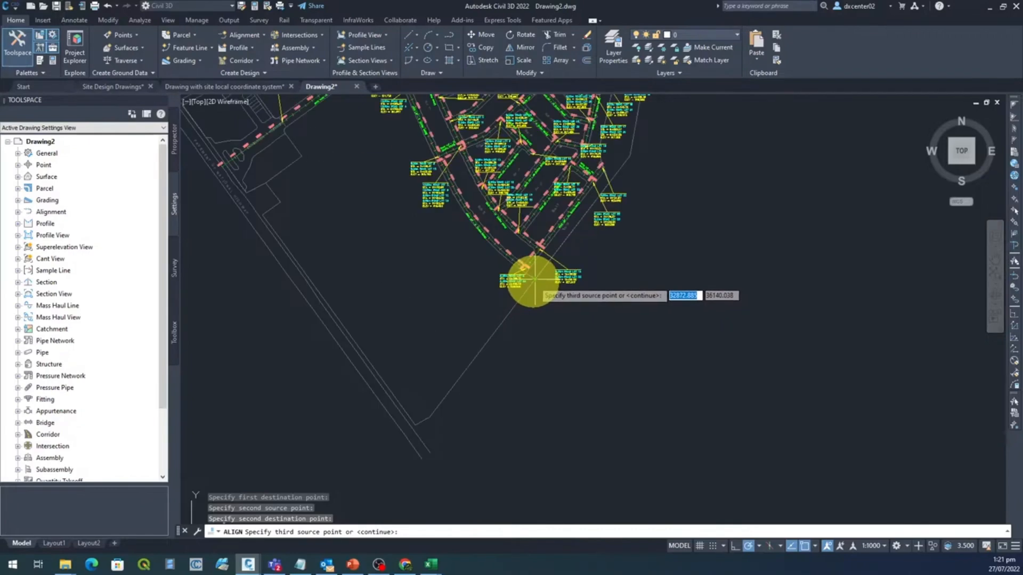
{"action": "middle_click_drag", "start_coordinate": [536, 292], "coordinate": [475, 358]}
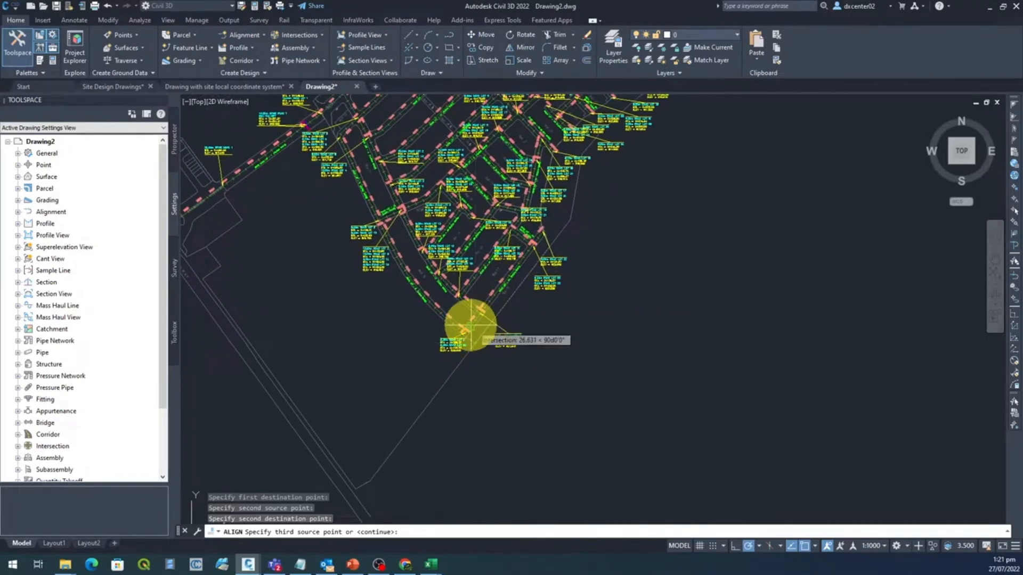
{"action": "scroll", "coordinate": [467, 332], "scroll_direction": "up", "scroll_amount": 8}
{"action": "scroll", "coordinate": [467, 332], "scroll_direction": "up", "scroll_amount": 10}
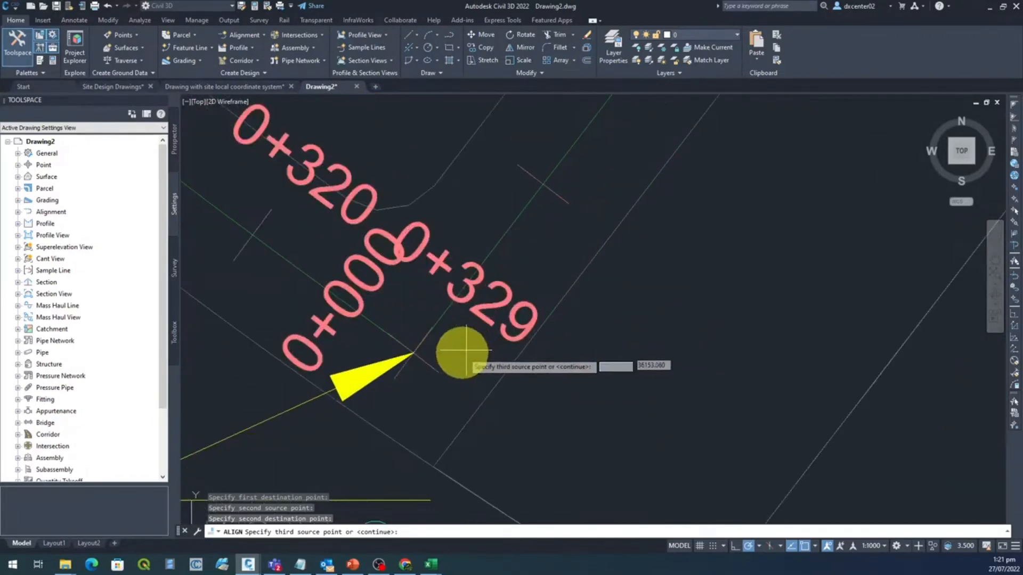
{"action": "scroll", "coordinate": [413, 297], "scroll_direction": "up", "scroll_amount": 2}
{"action": "middle_click_drag", "start_coordinate": [456, 304], "coordinate": [624, 273]}
{"action": "scroll", "coordinate": [625, 272], "scroll_direction": "up", "scroll_amount": 5}
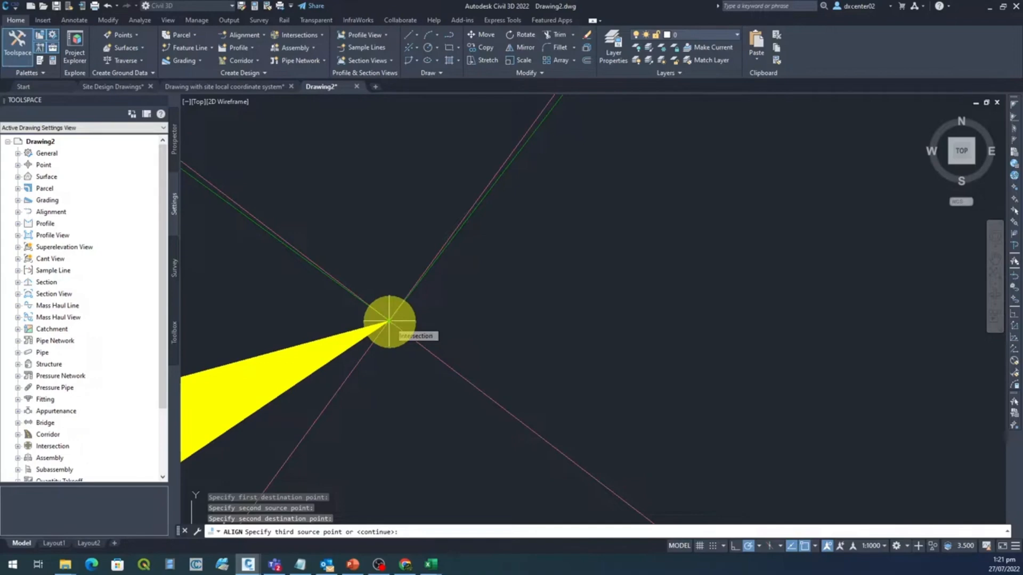
{"action": "left_click", "coordinate": [389, 321]}
Set the third destination point at COGO point C to complete the alignment of the road layout plan.
{"action": "scroll", "coordinate": [359, 368], "scroll_direction": "down", "scroll_amount": 5}
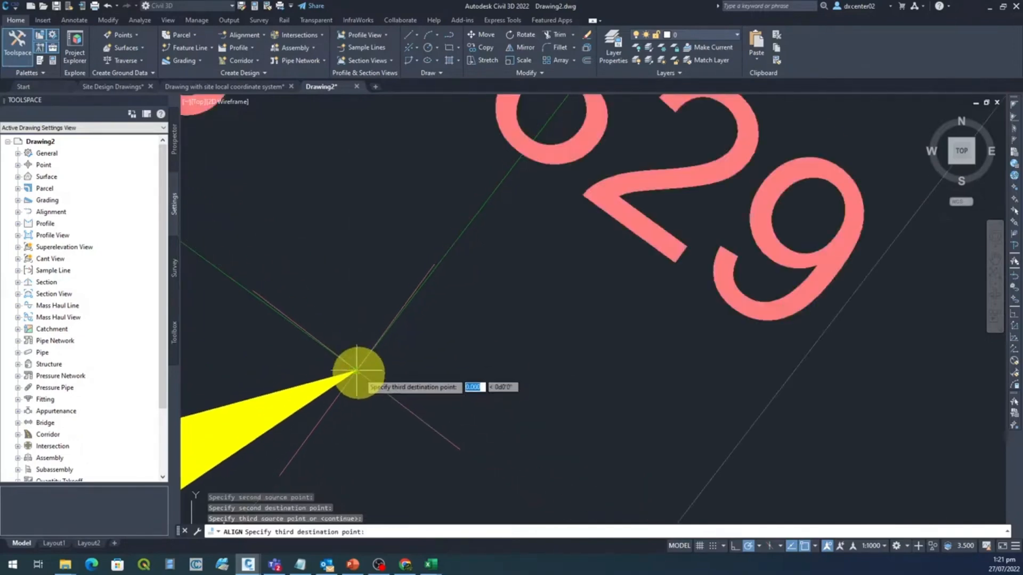
{"action": "scroll", "coordinate": [359, 368], "scroll_direction": "down", "scroll_amount": 6}
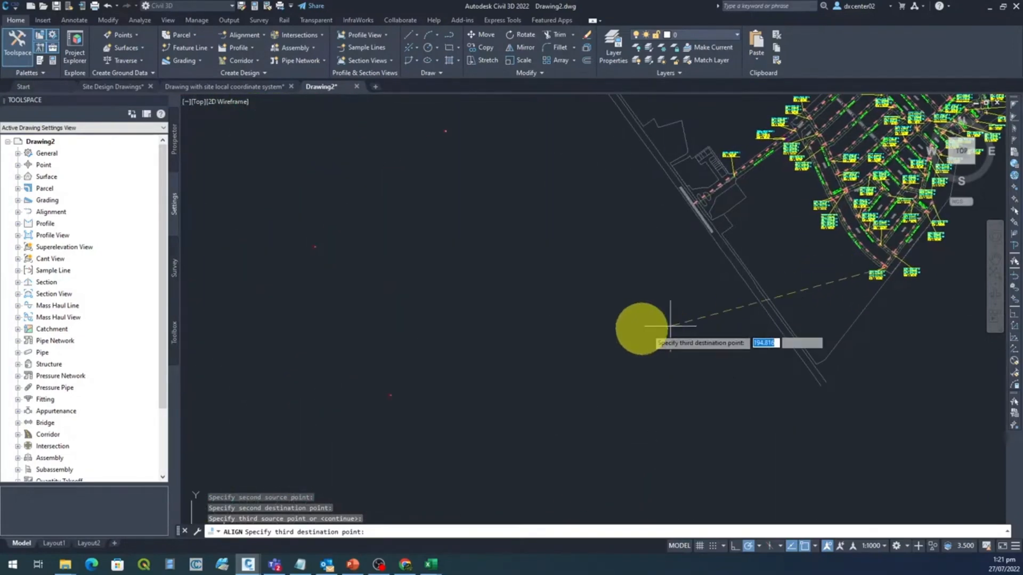
{"action": "scroll", "coordinate": [633, 314], "scroll_direction": "up", "scroll_amount": 5}
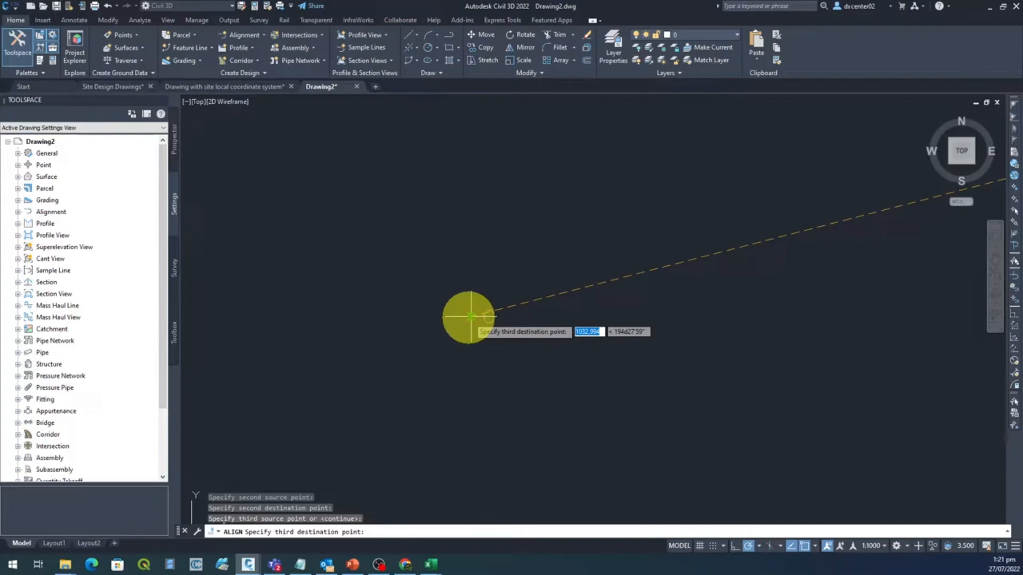
{"action": "left_click", "coordinate": [470, 317]}
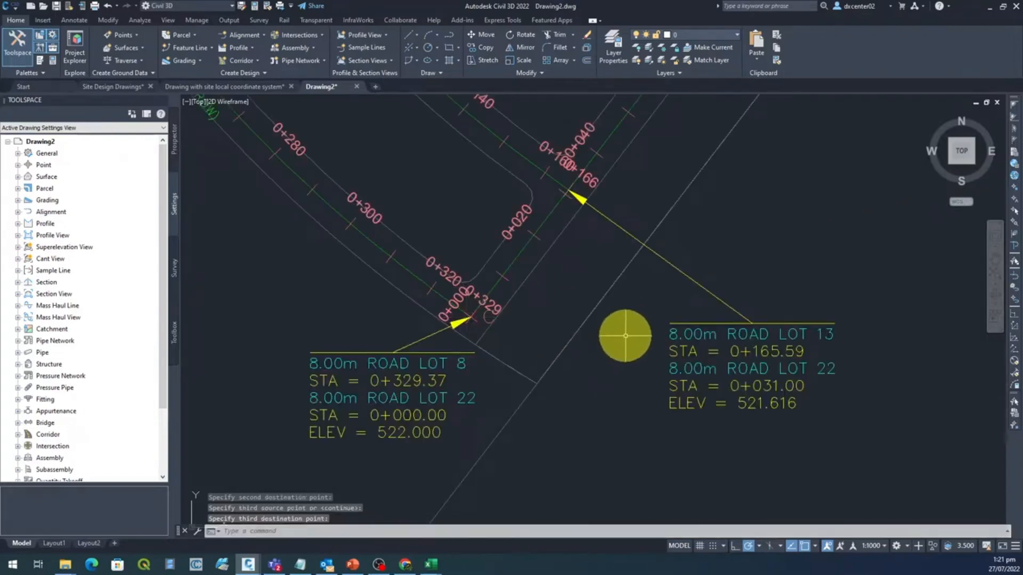
{"action": "scroll", "coordinate": [627, 335], "scroll_direction": "down", "scroll_amount": 4}
{"action": "scroll", "coordinate": [627, 335], "scroll_direction": "down", "scroll_amount": 8}
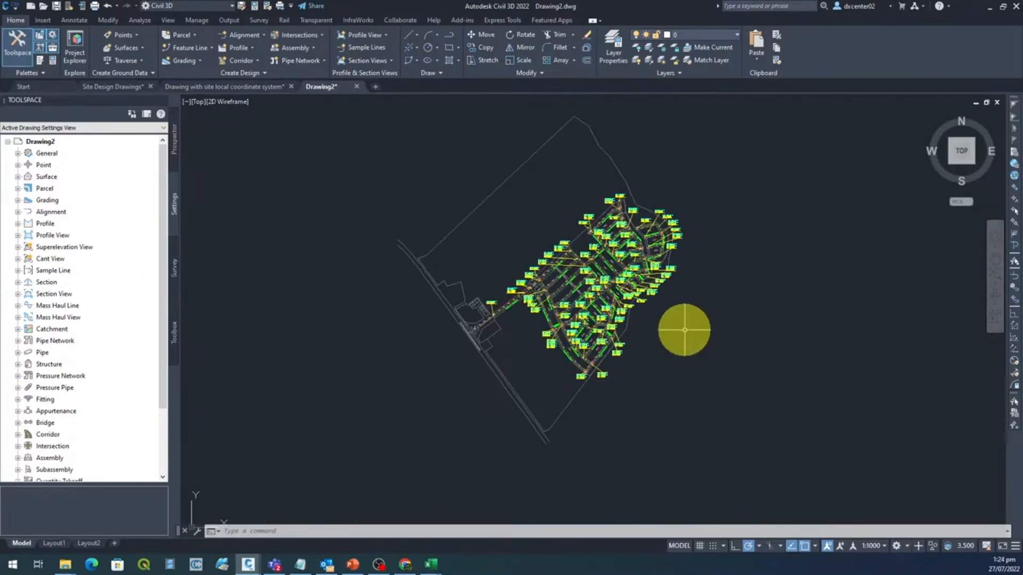
Save the drawing as 3D Design Project in the Actual Site Data folder, in AutoCAD 2018 Drawing format.
{"action": "key", "text": "Escape"}
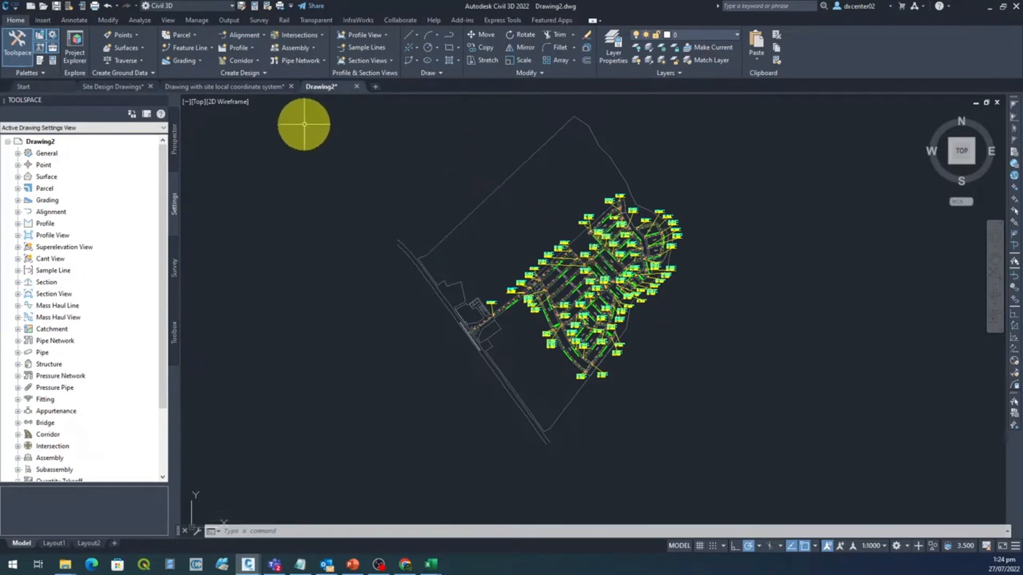
{"action": "left_click", "coordinate": [16, 9]}
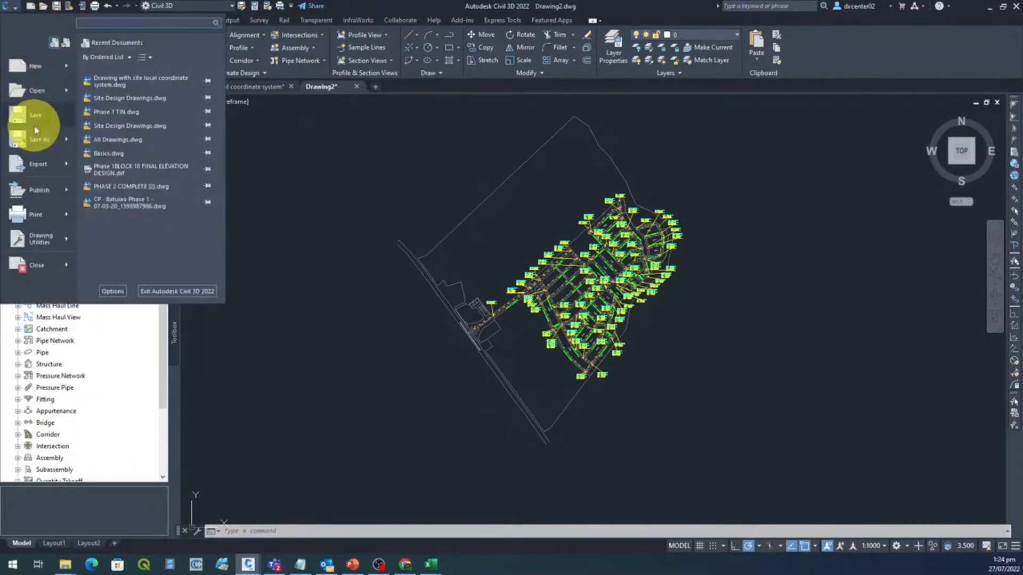
{"action": "key", "text": "Escape"}
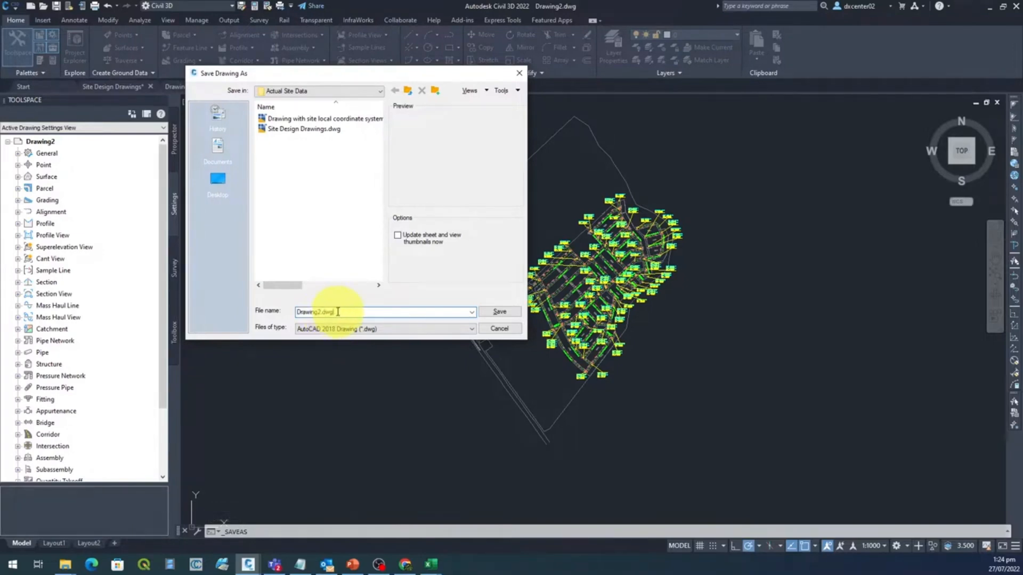
{"action": "left_click_drag", "start_coordinate": [338, 311], "coordinate": [295, 306]}
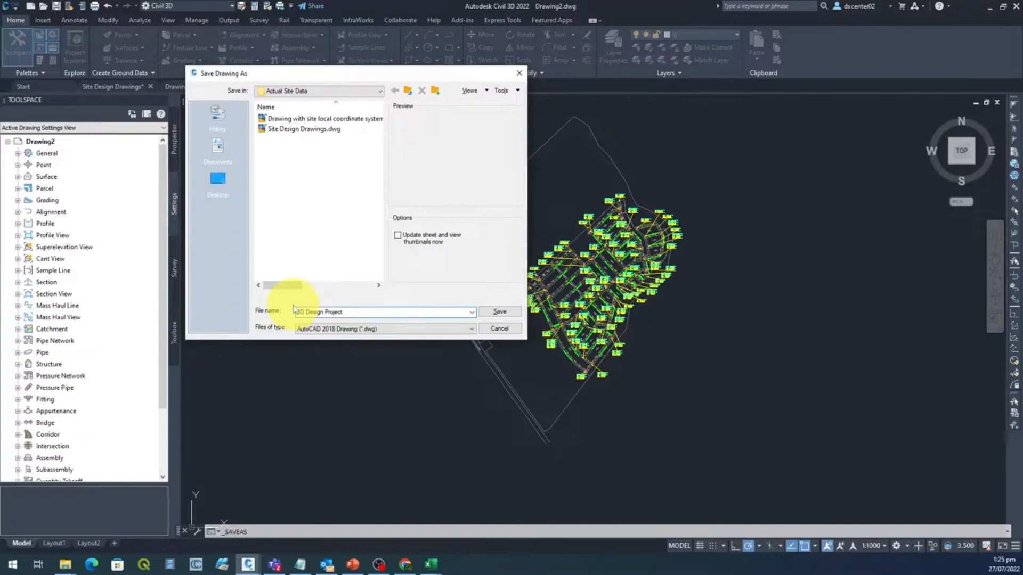
{"action": "left_click", "coordinate": [499, 312]}
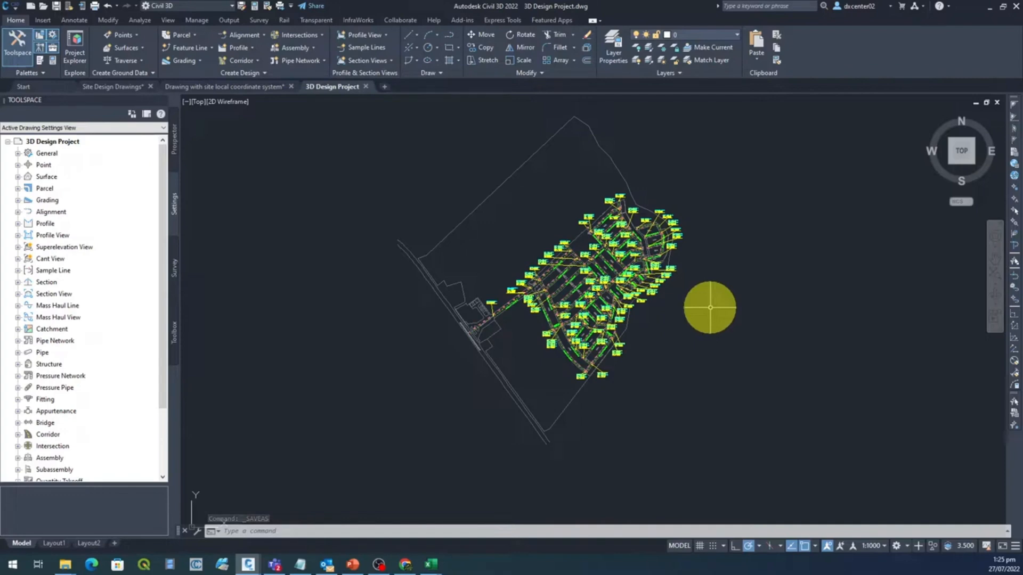
Examine the Road Lot 1 centreline and the station and elevation labels at its start, its Road Lot 2 crossing and its end.
{"action": "left_click", "coordinate": [379, 565]}
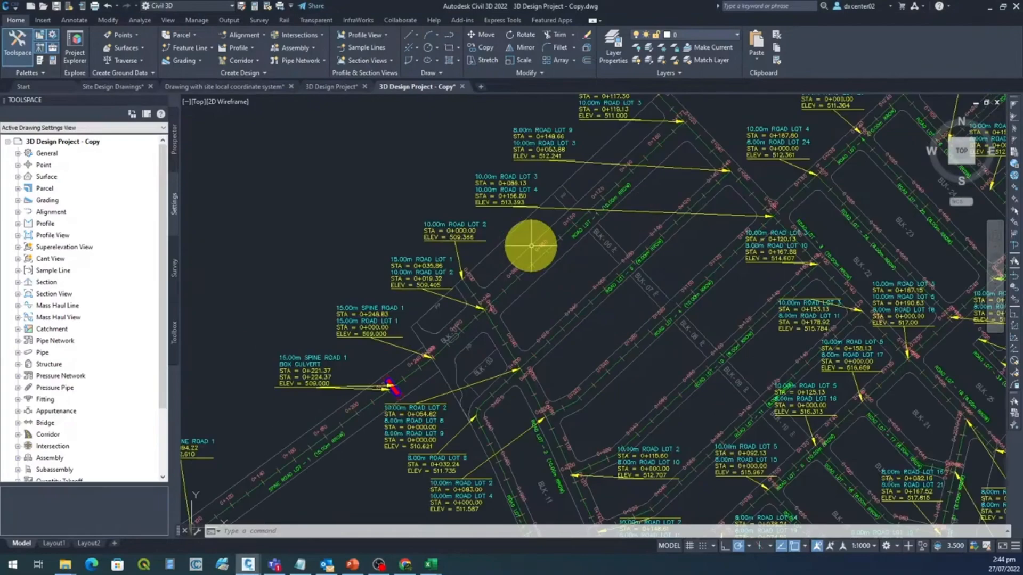
{"action": "scroll", "coordinate": [531, 246], "scroll_direction": "up", "scroll_amount": 2}
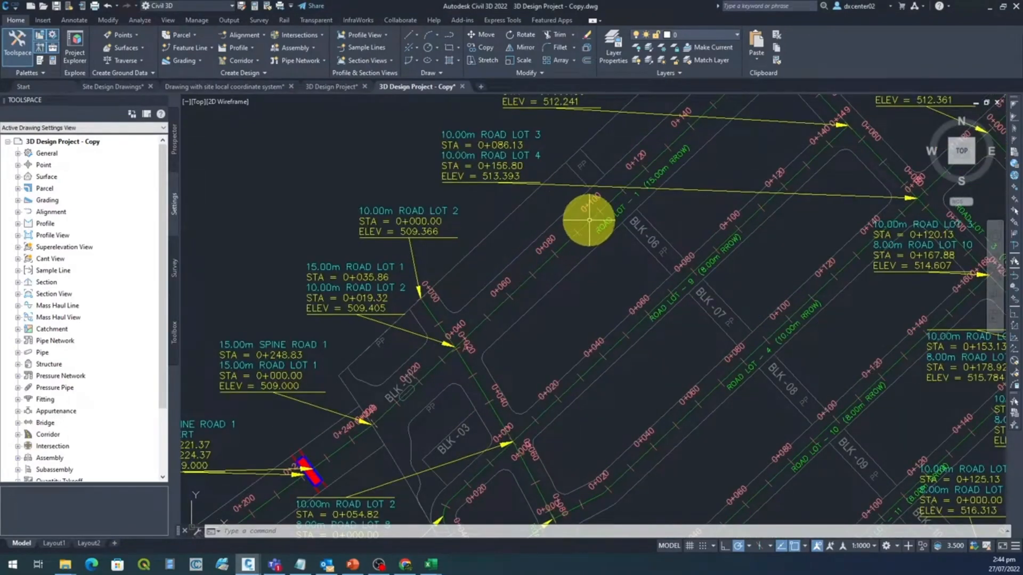
{"action": "mouse_move", "coordinate": [596, 257]}
{"action": "middle_mouse_down"}
{"action": "mouse_move", "coordinate": [541, 405]}
{"action": "mouse_move", "coordinate": [576, 285]}
{"action": "middle_mouse_up"}
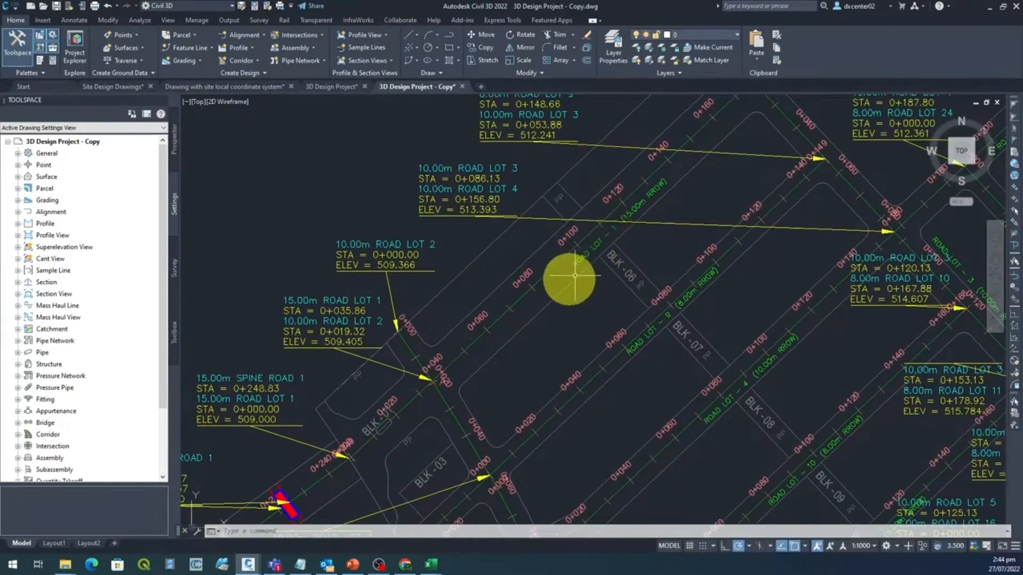
{"action": "left_click", "coordinate": [477, 339]}
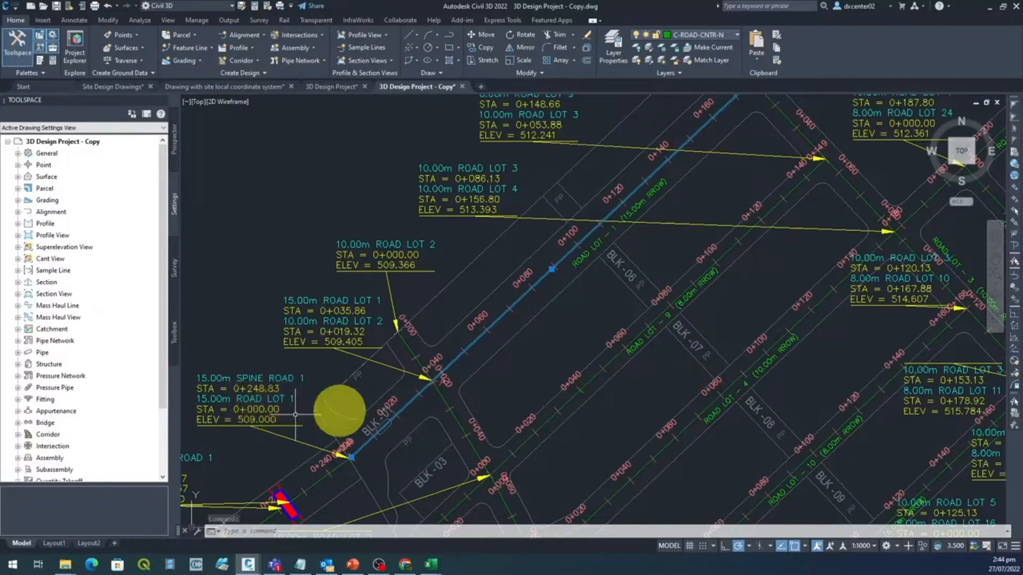
{"action": "middle_click_drag", "start_coordinate": [735, 212], "coordinate": [628, 374]}
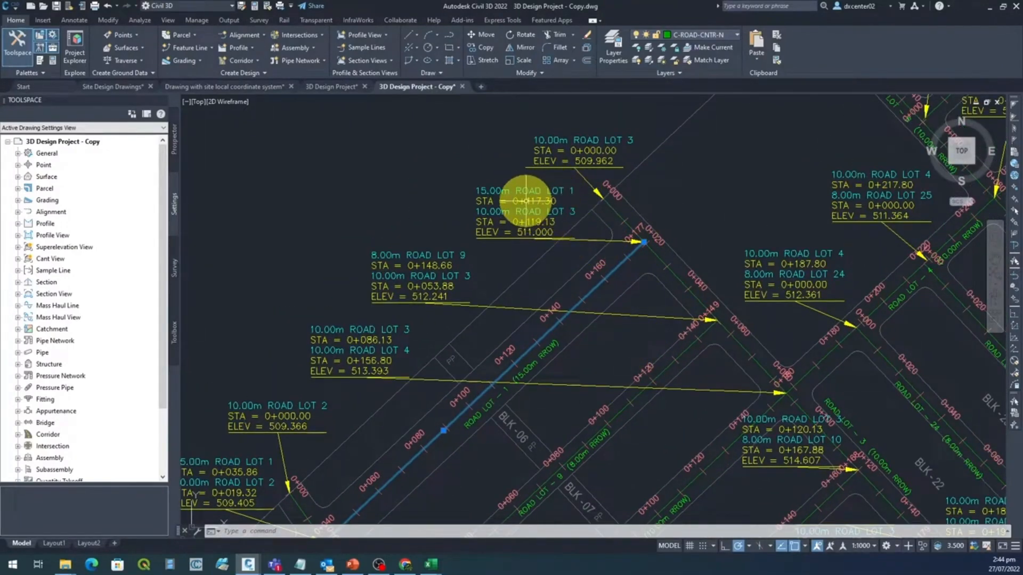
{"action": "scroll", "coordinate": [638, 230], "scroll_direction": "down", "scroll_amount": 5}
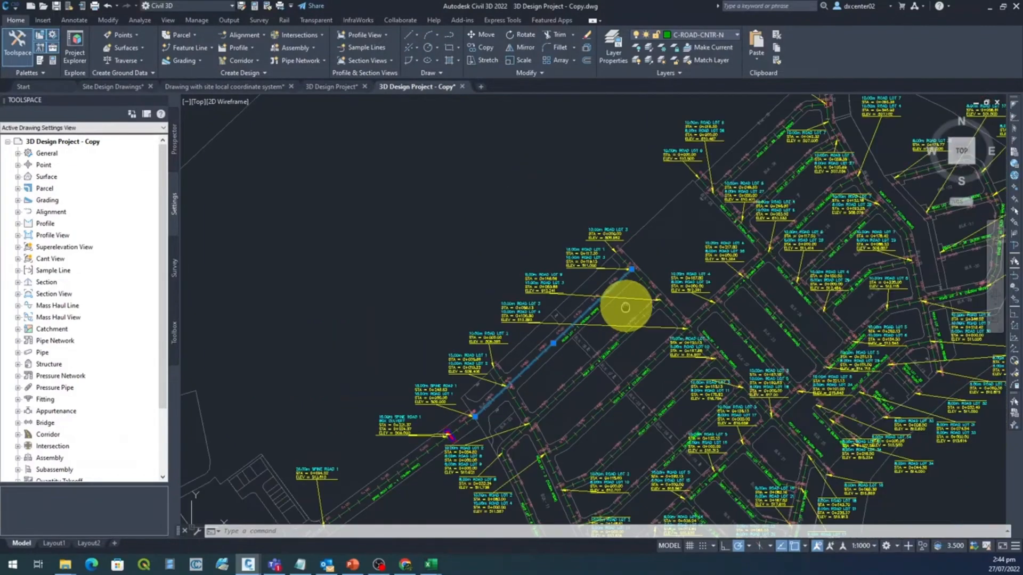
{"action": "key", "text": "Escape"}
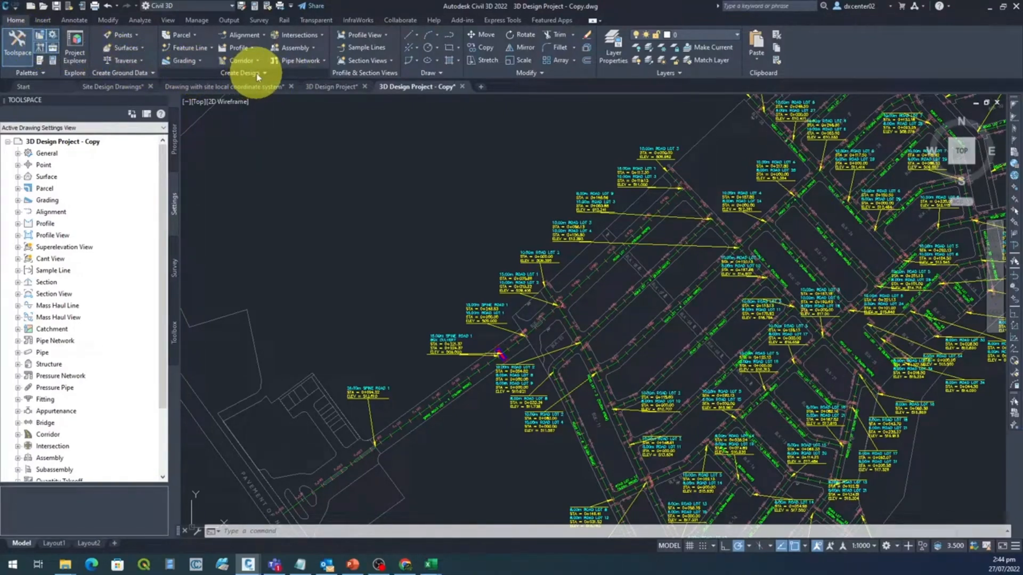
Start creating a feature line from the existing 15.00m Road Lot 1 centreline object.
{"action": "left_click", "coordinate": [212, 49]}
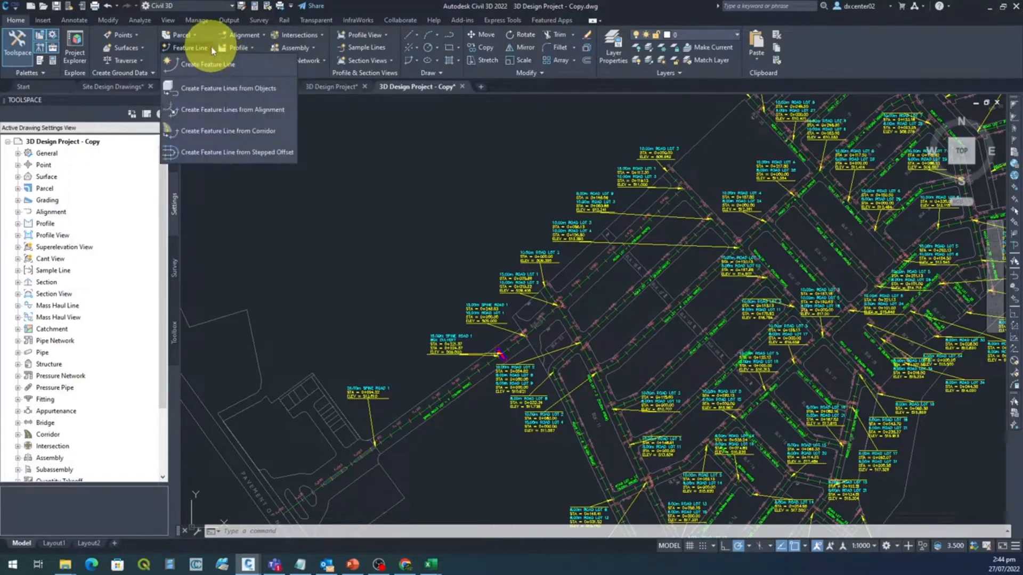
{"action": "left_click", "coordinate": [227, 90]}
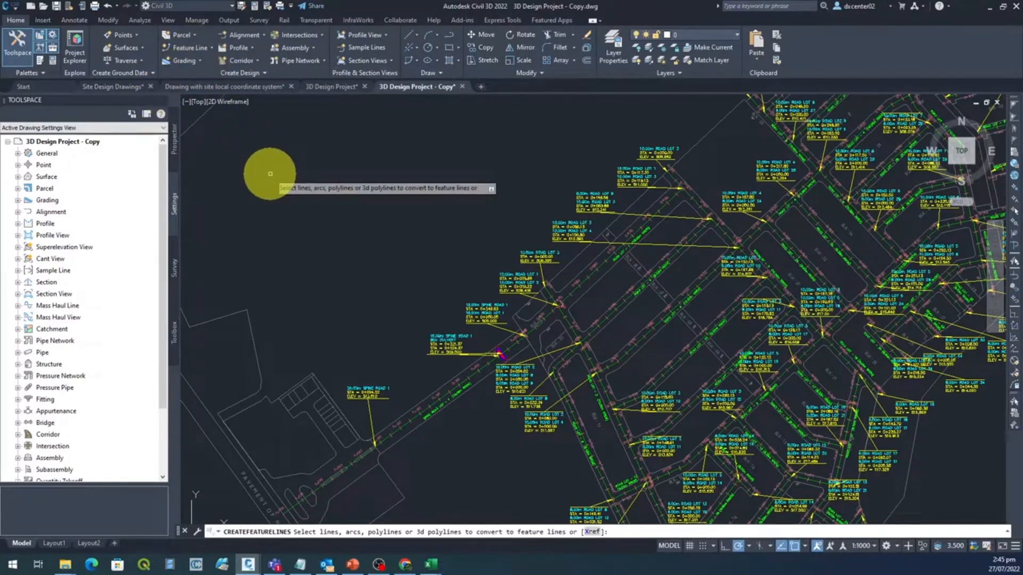
{"action": "middle_click_drag", "start_coordinate": [612, 279], "coordinate": [461, 247]}
{"action": "scroll", "coordinate": [456, 249], "scroll_direction": "up", "scroll_amount": 4}
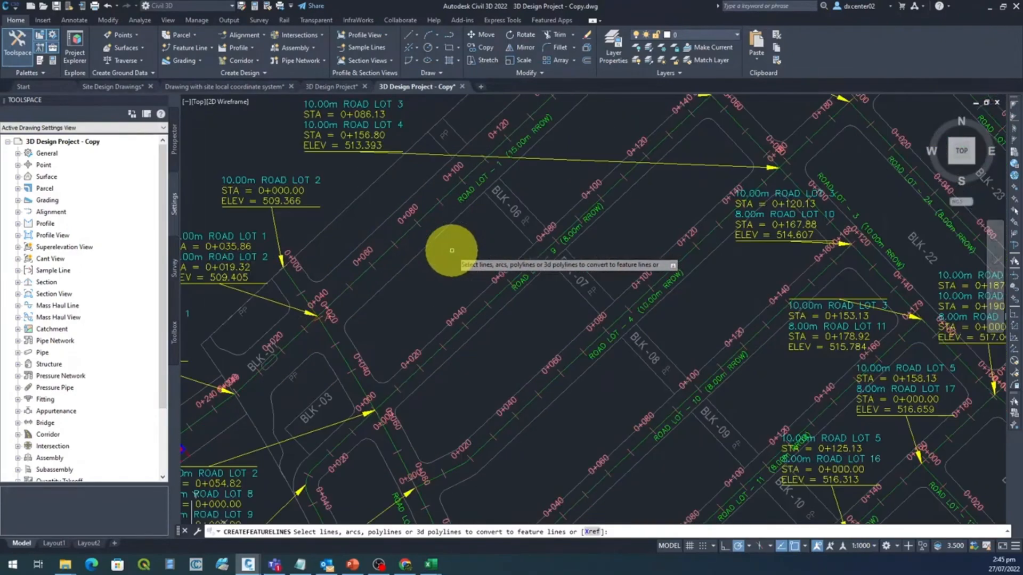
{"action": "left_click", "coordinate": [427, 213]}
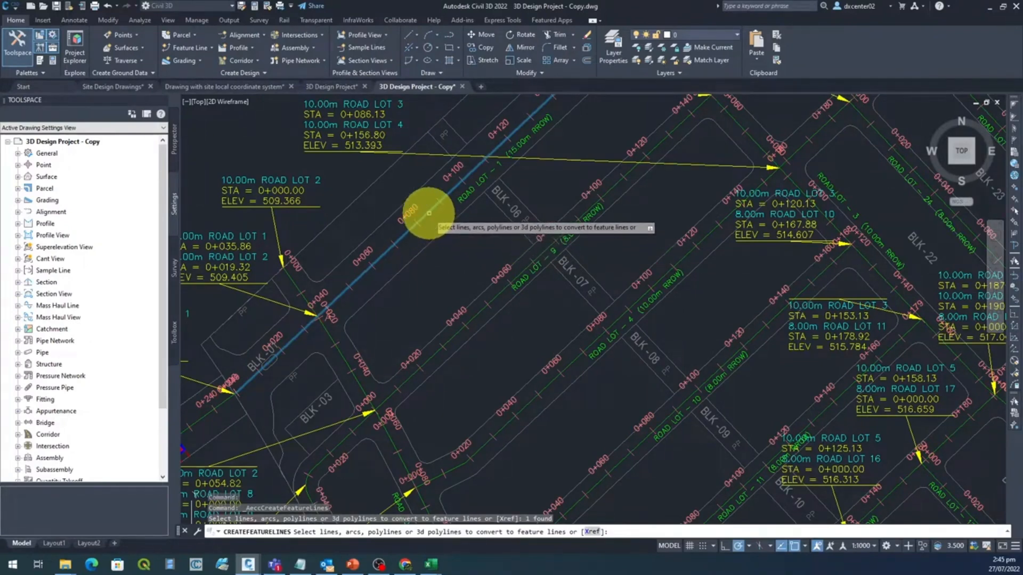
{"action": "key", "text": "Return"}
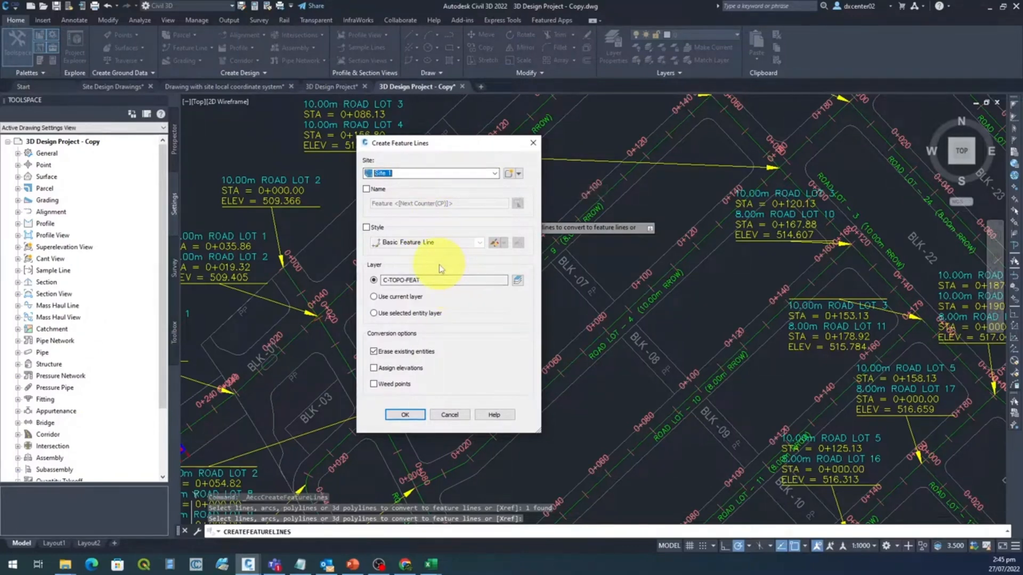
Enable naming for the new feature line and name it Road Lot1.
{"action": "left_click", "coordinate": [366, 189]}
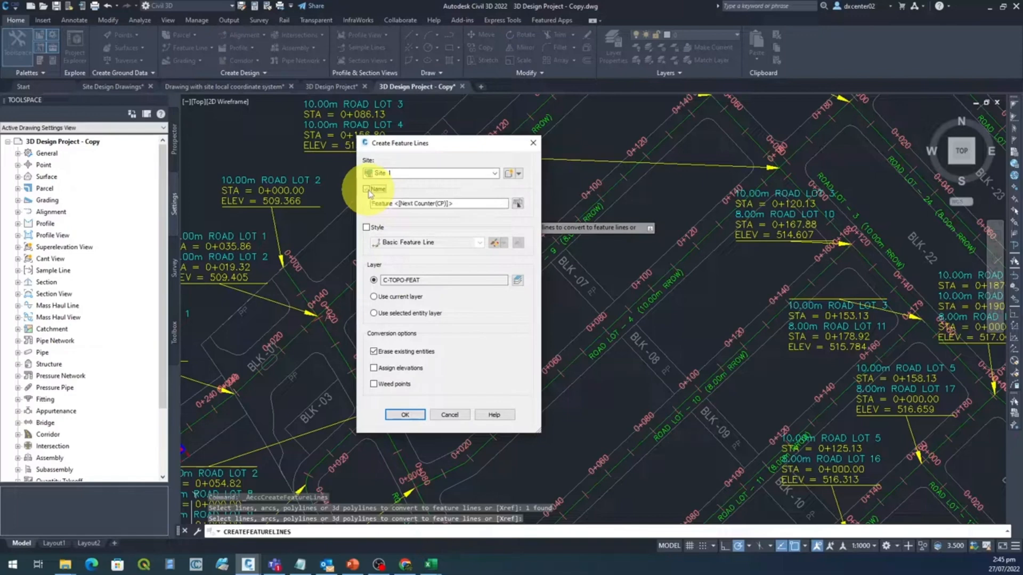
{"action": "left_click_drag", "start_coordinate": [454, 204], "coordinate": [396, 204]}
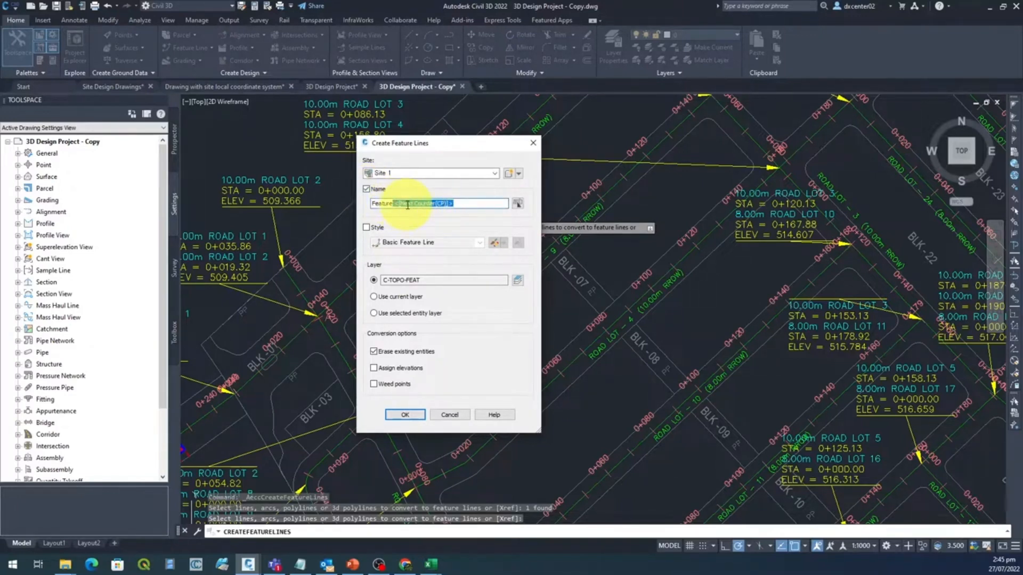
{"action": "type", "text": "Road Lot1"}
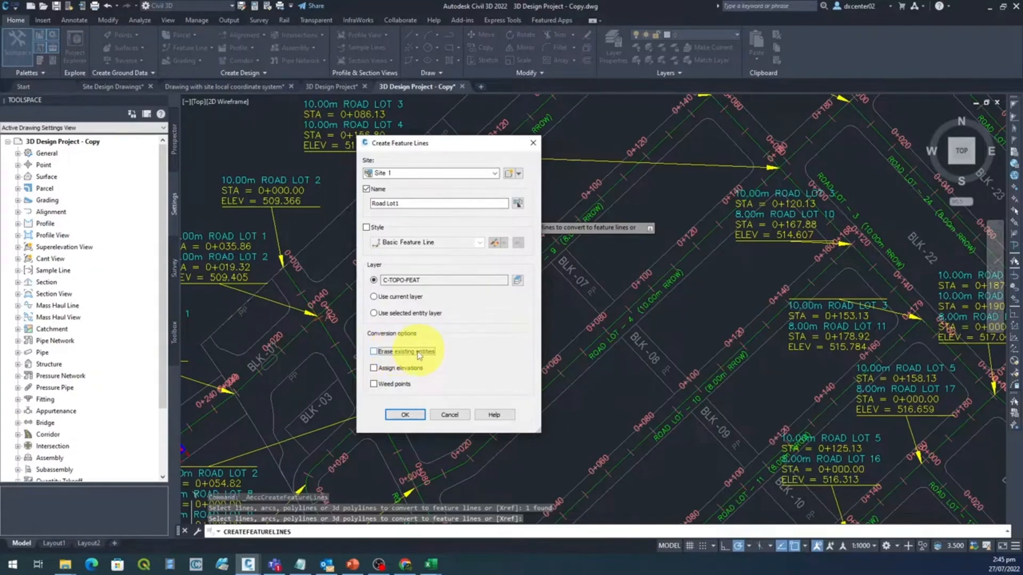
Finish creating the Road Lot1 feature line and open its elevation editor within view over the drawing.
{"action": "left_click", "coordinate": [405, 415]}
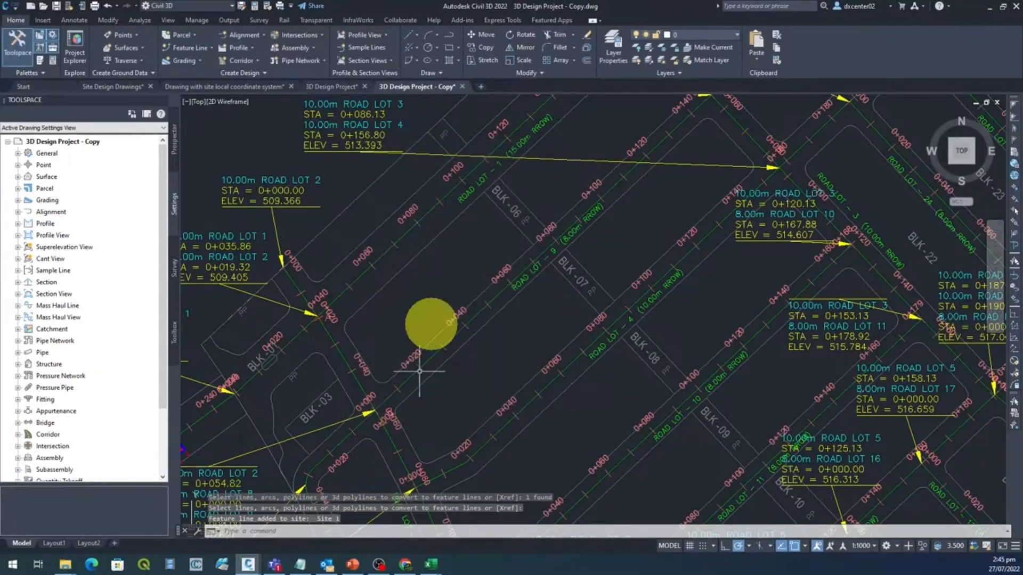
{"action": "scroll", "coordinate": [451, 252], "scroll_direction": "down", "scroll_amount": 4}
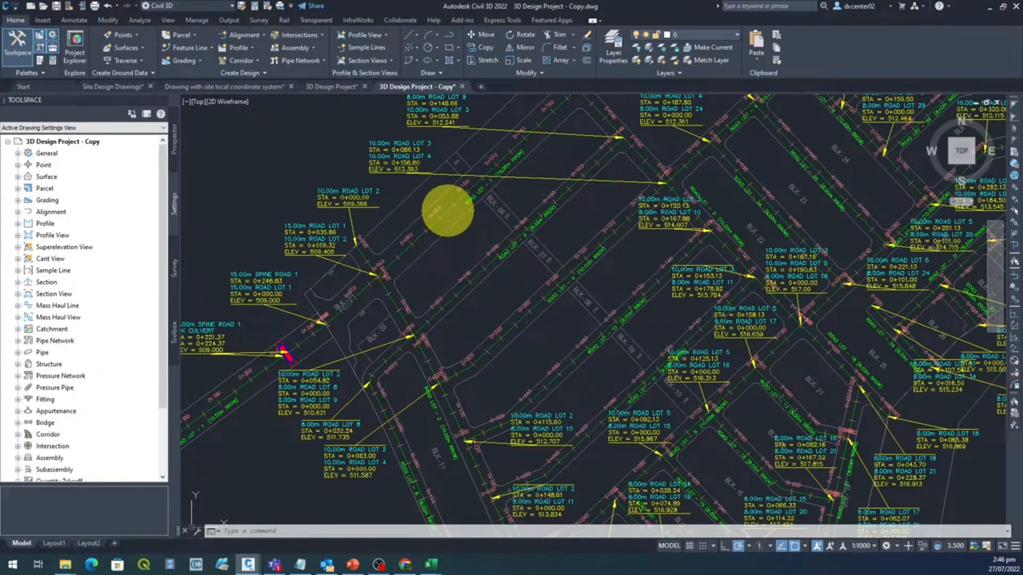
{"action": "left_click", "coordinate": [447, 211]}
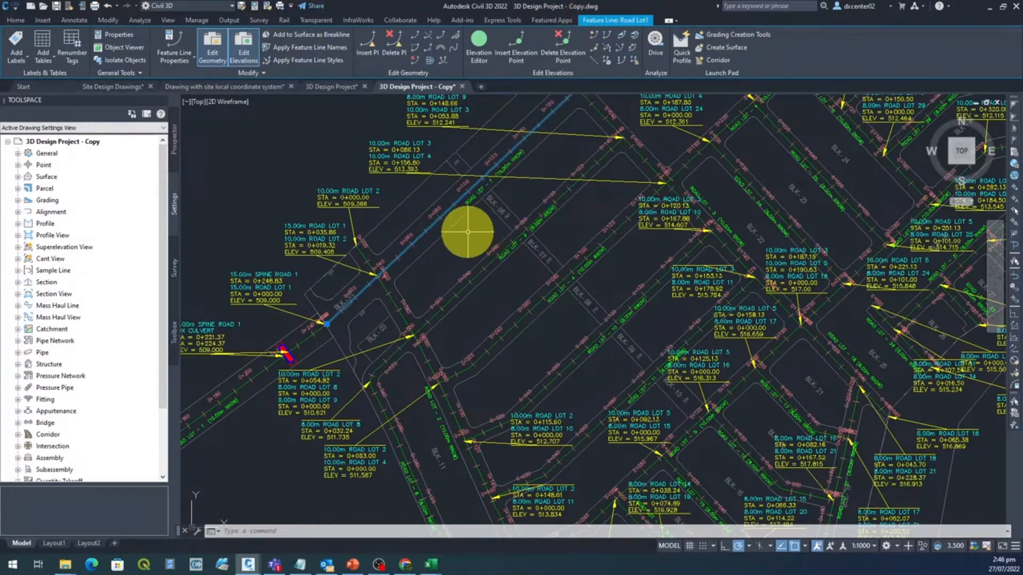
{"action": "mouse_move", "coordinate": [468, 232]}
{"action": "middle_mouse_down"}
{"action": "mouse_move", "coordinate": [460, 288]}
{"action": "mouse_move", "coordinate": [488, 269]}
{"action": "middle_mouse_up"}
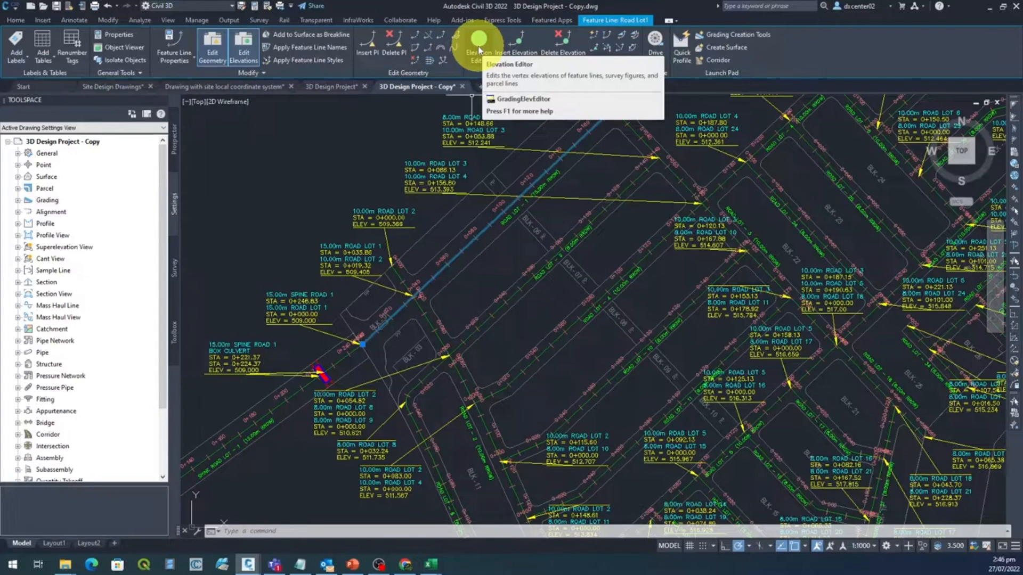
{"action": "left_click", "coordinate": [478, 47]}
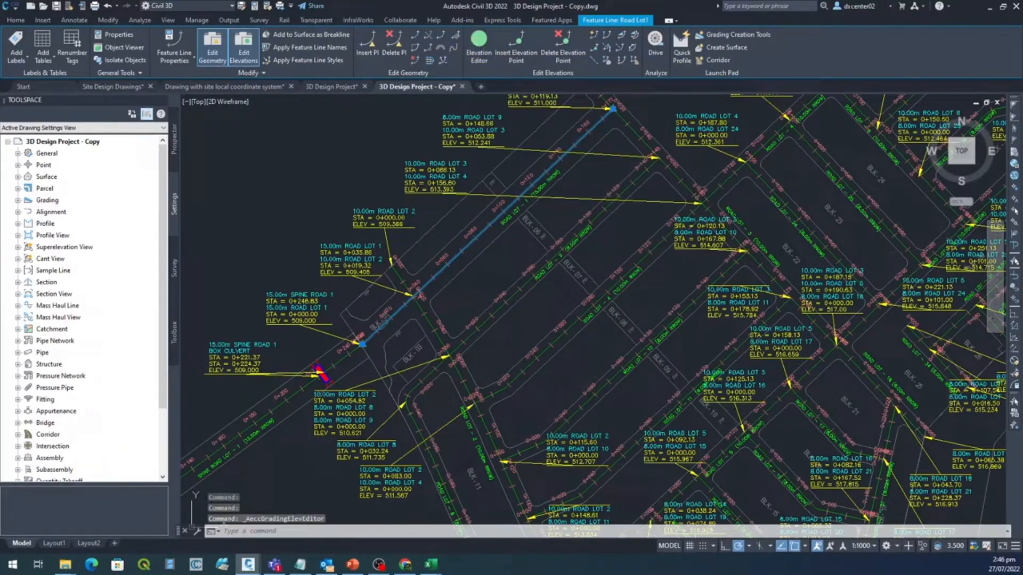
{"action": "left_click_drag", "start_coordinate": [0, 272], "coordinate": [915, 295]}
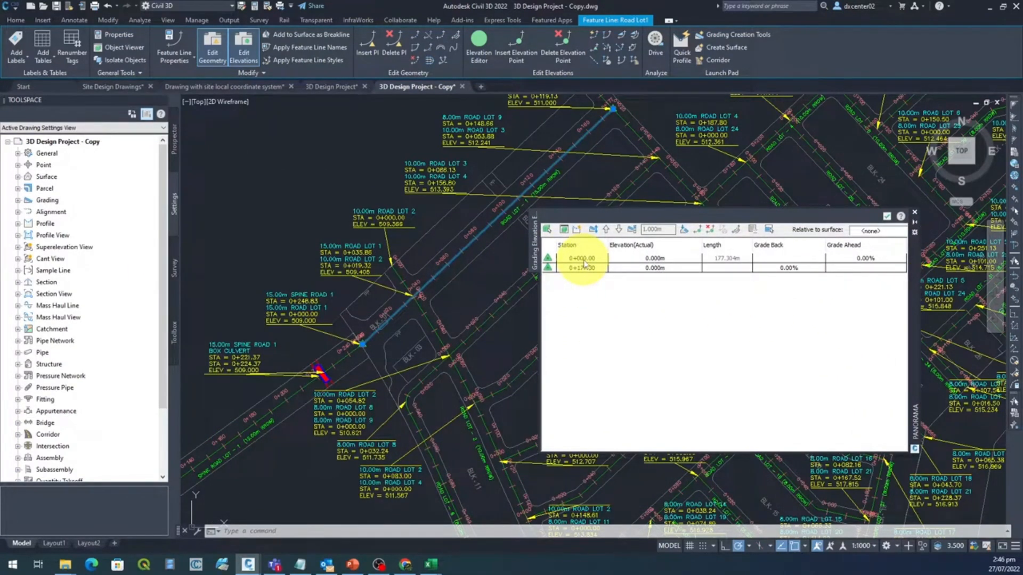
Compare the listed stations with the feature line's start, end and Road Lot 2 crossing labels, and close the elevation editor.
{"action": "scroll", "coordinate": [367, 341], "scroll_direction": "up", "scroll_amount": 3}
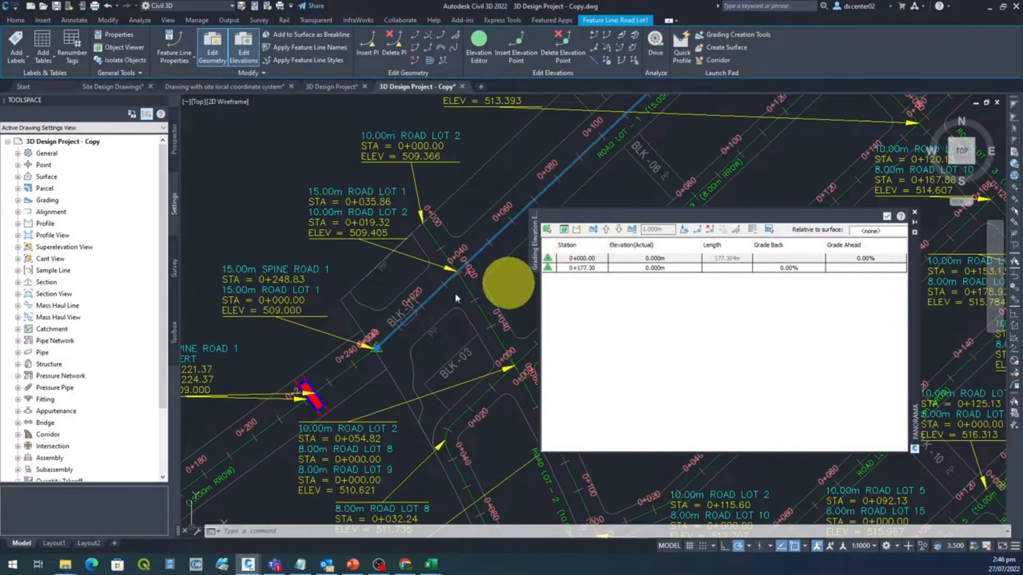
{"action": "scroll", "coordinate": [368, 336], "scroll_direction": "down", "scroll_amount": 5}
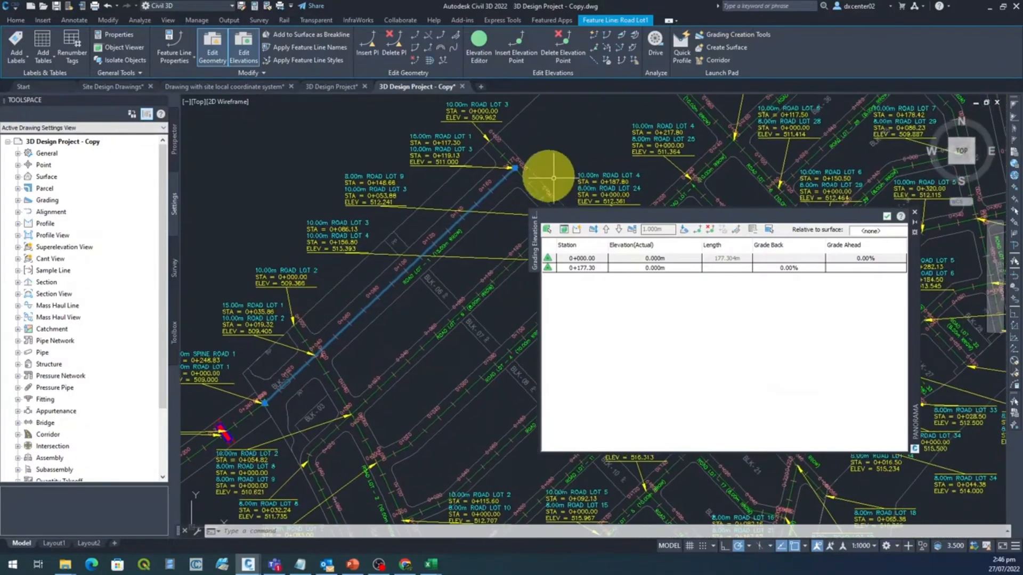
{"action": "left_click", "coordinate": [565, 258]}
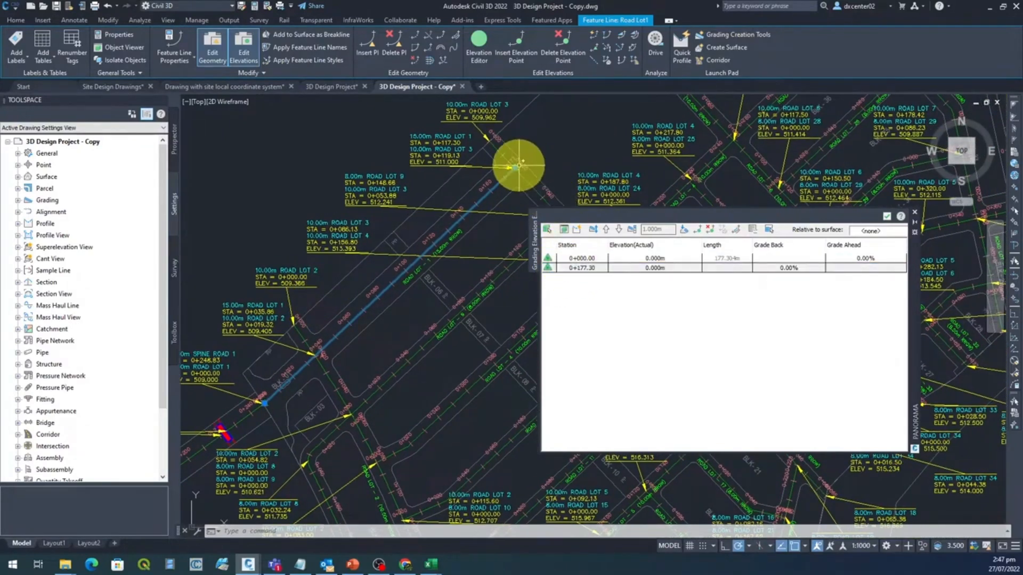
{"action": "scroll", "coordinate": [517, 165], "scroll_direction": "up", "scroll_amount": 4}
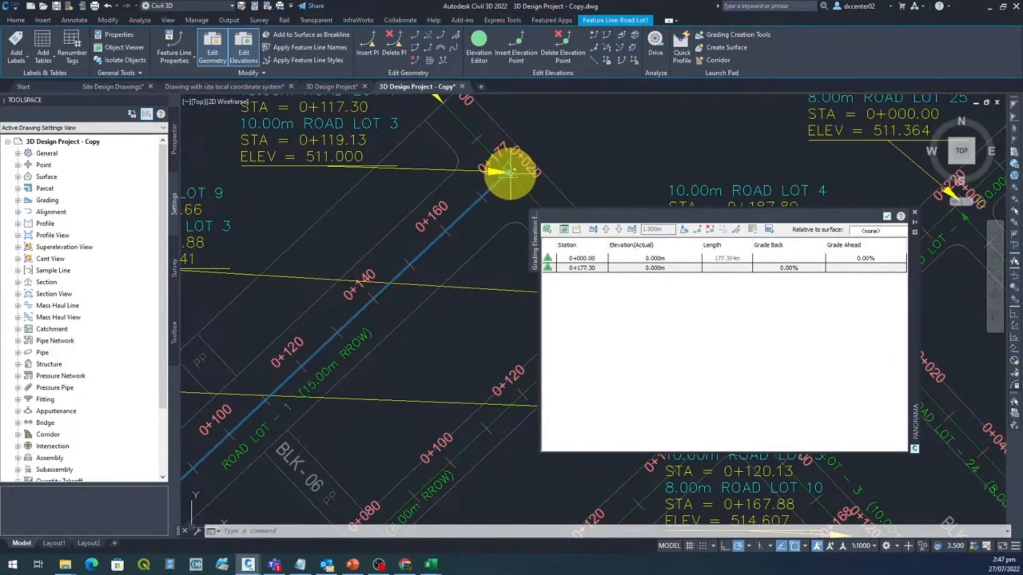
{"action": "scroll", "coordinate": [516, 186], "scroll_direction": "down", "scroll_amount": 2}
{"action": "scroll", "coordinate": [517, 186], "scroll_direction": "down", "scroll_amount": 2}
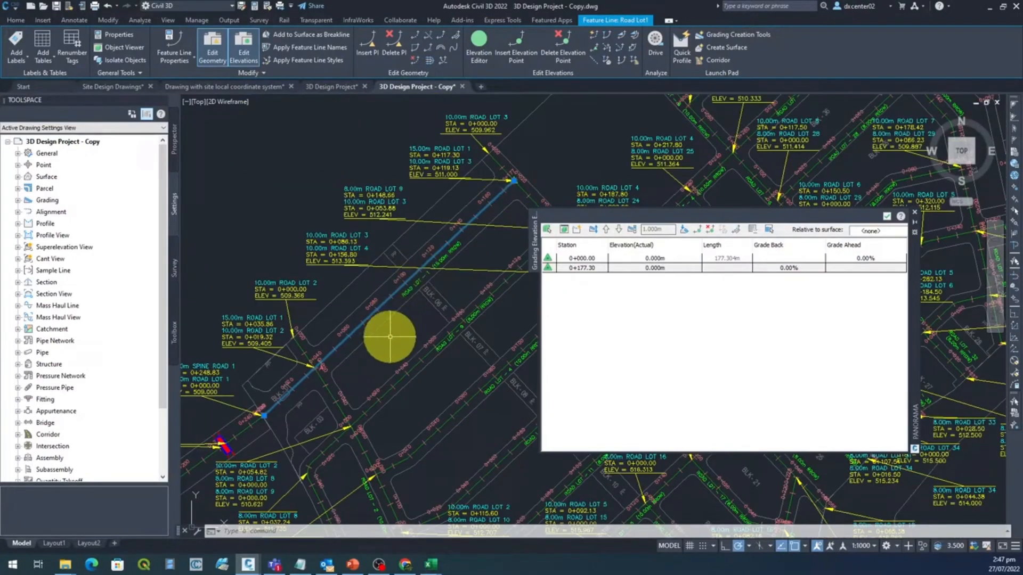
{"action": "mouse_move", "coordinate": [388, 338]}
{"action": "middle_mouse_down"}
{"action": "mouse_move", "coordinate": [393, 347]}
{"action": "mouse_move", "coordinate": [484, 257]}
{"action": "middle_mouse_up"}
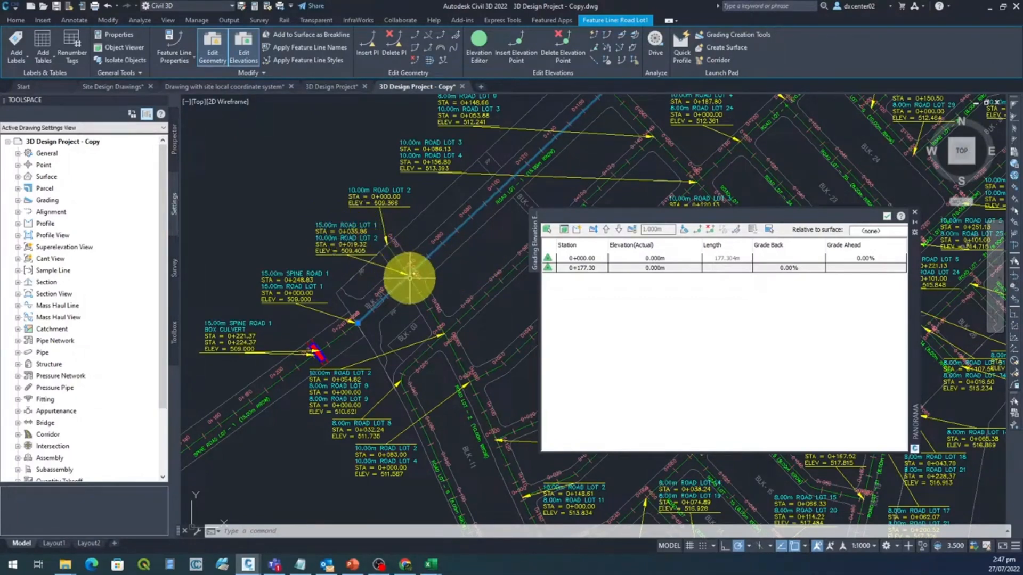
{"action": "scroll", "coordinate": [409, 275], "scroll_direction": "up", "scroll_amount": 5}
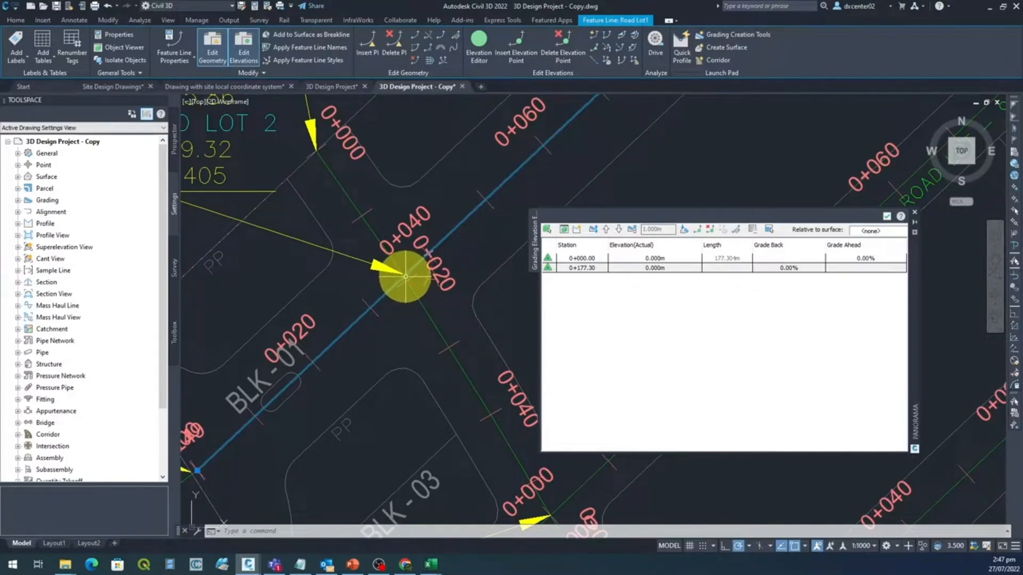
{"action": "scroll", "coordinate": [405, 277], "scroll_direction": "up", "scroll_amount": 2}
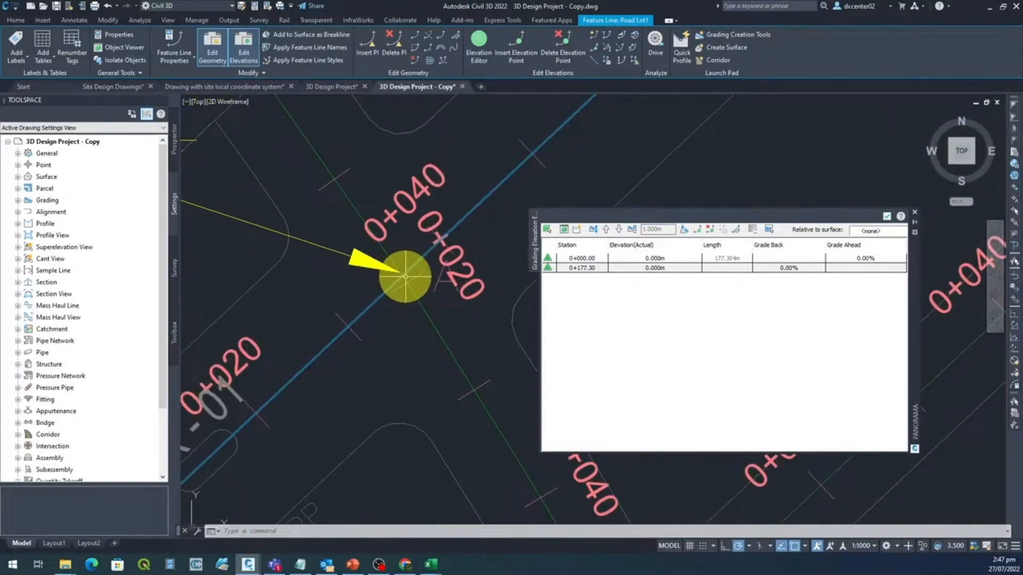
{"action": "scroll", "coordinate": [405, 277], "scroll_direction": "down", "scroll_amount": 4}
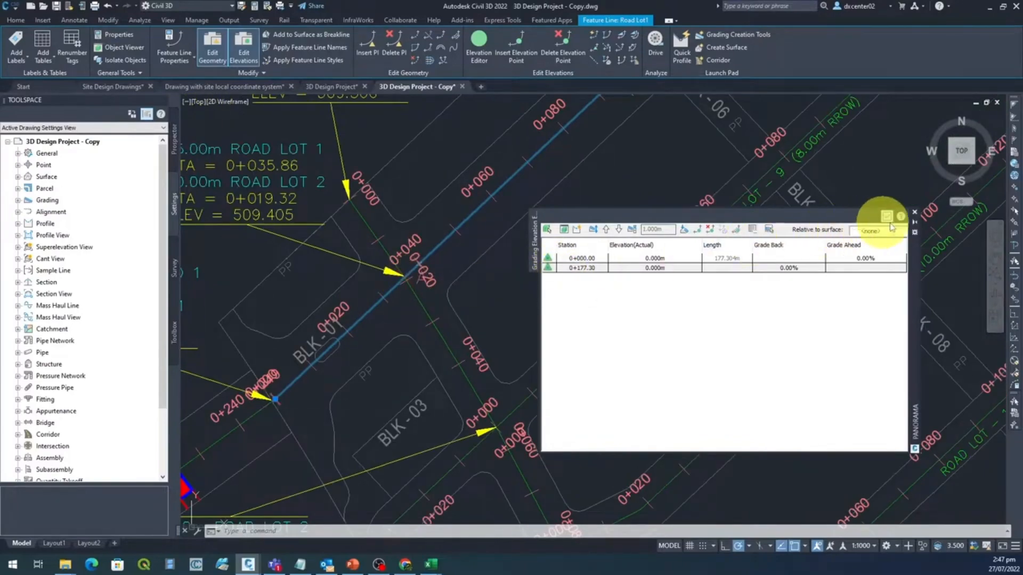
{"action": "left_click", "coordinate": [915, 213]}
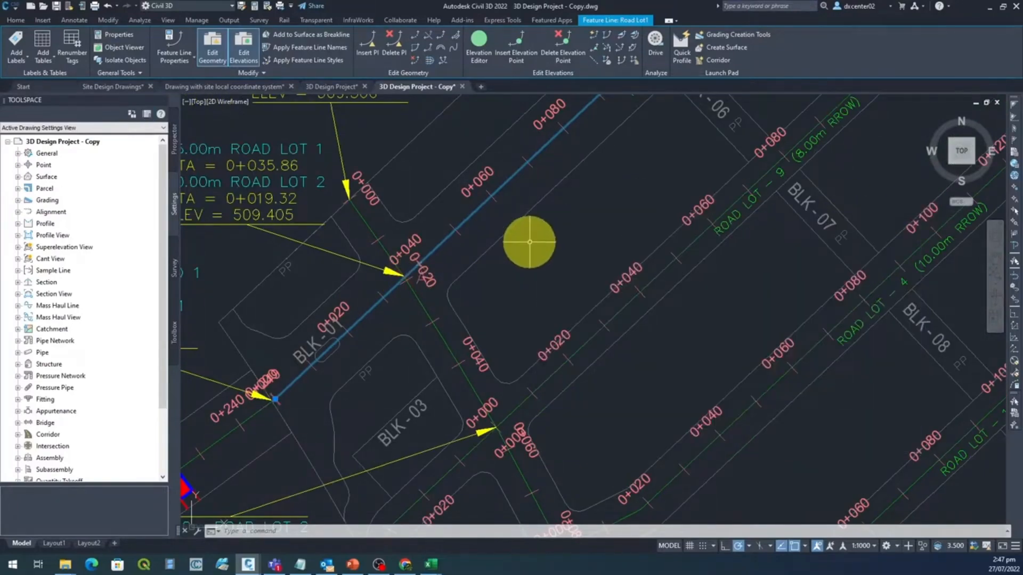
Insert an elevation point on the Road Lot1 feature line at station 0+035.86, where Road Lot 2 crosses, accepting elevation 0.000.
{"action": "scroll", "coordinate": [529, 242], "scroll_direction": "down", "scroll_amount": 3}
{"action": "middle_click_drag", "start_coordinate": [532, 256], "coordinate": [441, 270]}
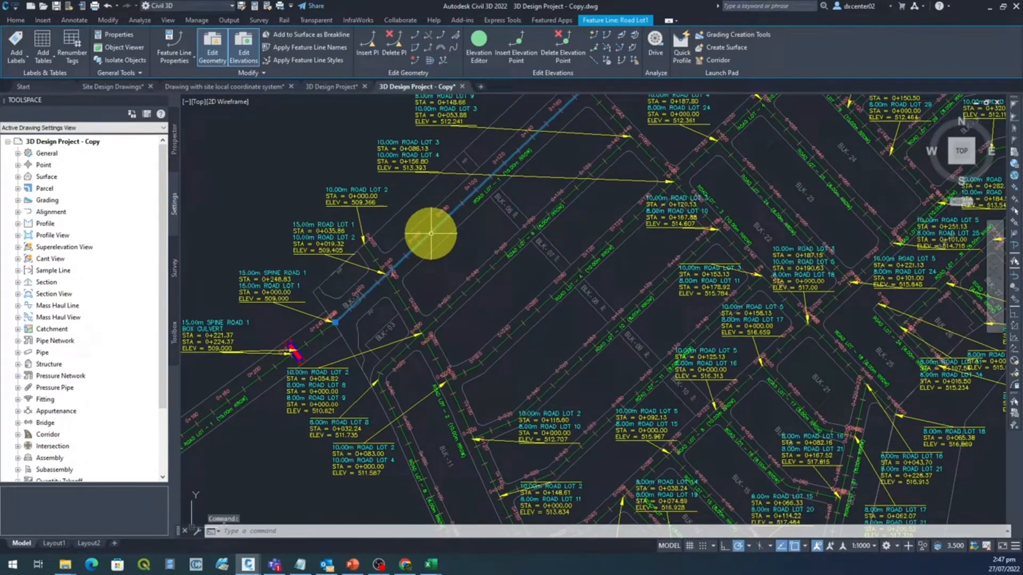
{"action": "left_click", "coordinate": [519, 44]}
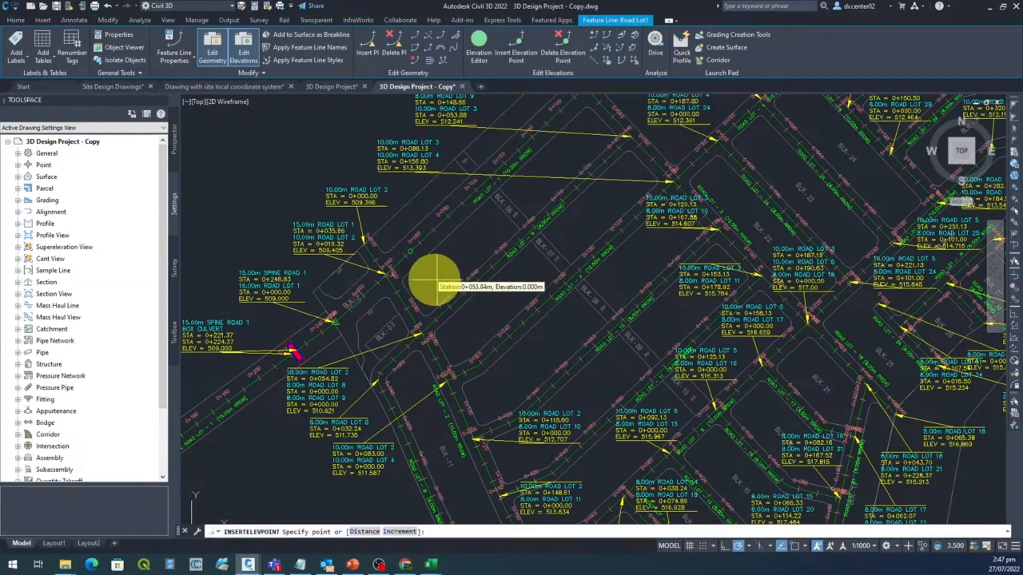
{"action": "scroll", "coordinate": [377, 281], "scroll_direction": "up", "scroll_amount": 6}
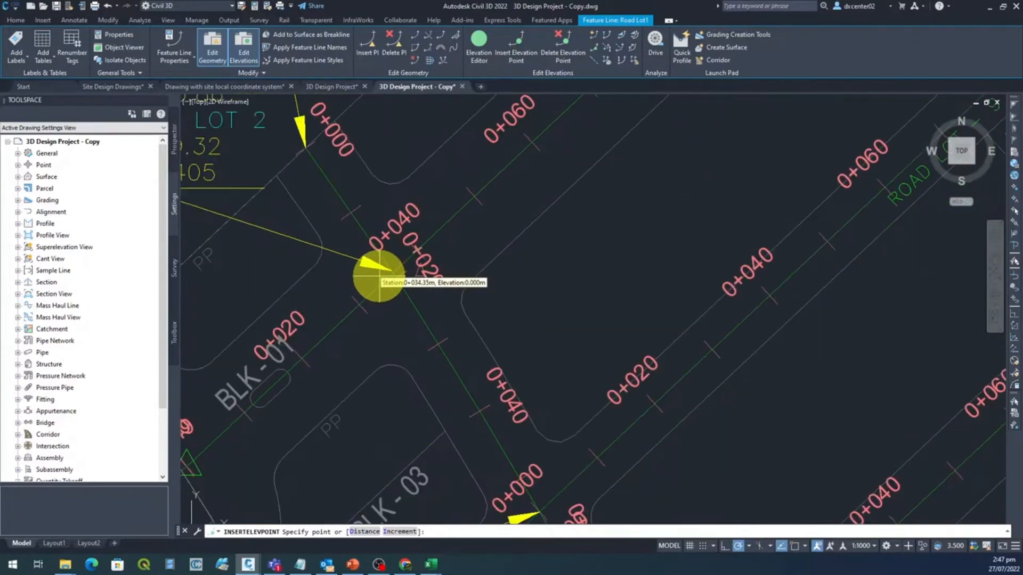
{"action": "scroll", "coordinate": [380, 277], "scroll_direction": "up", "scroll_amount": 3}
{"action": "scroll", "coordinate": [401, 276], "scroll_direction": "up", "scroll_amount": 4}
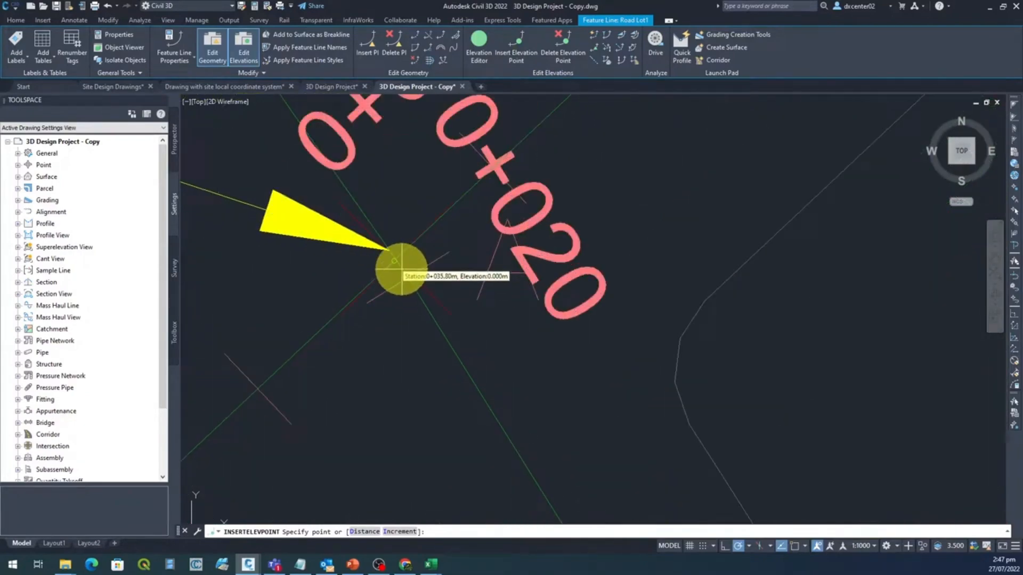
{"action": "scroll", "coordinate": [400, 269], "scroll_direction": "down", "scroll_amount": 6}
{"action": "scroll", "coordinate": [397, 273], "scroll_direction": "down", "scroll_amount": 2}
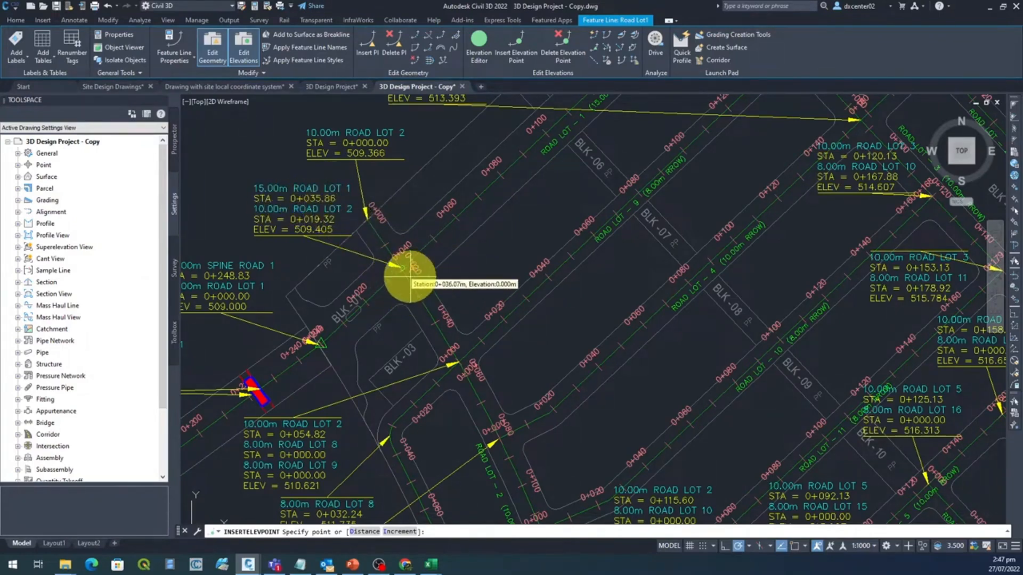
{"action": "scroll", "coordinate": [401, 273], "scroll_direction": "up", "scroll_amount": 5}
{"action": "scroll", "coordinate": [373, 254], "scroll_direction": "up", "scroll_amount": 3}
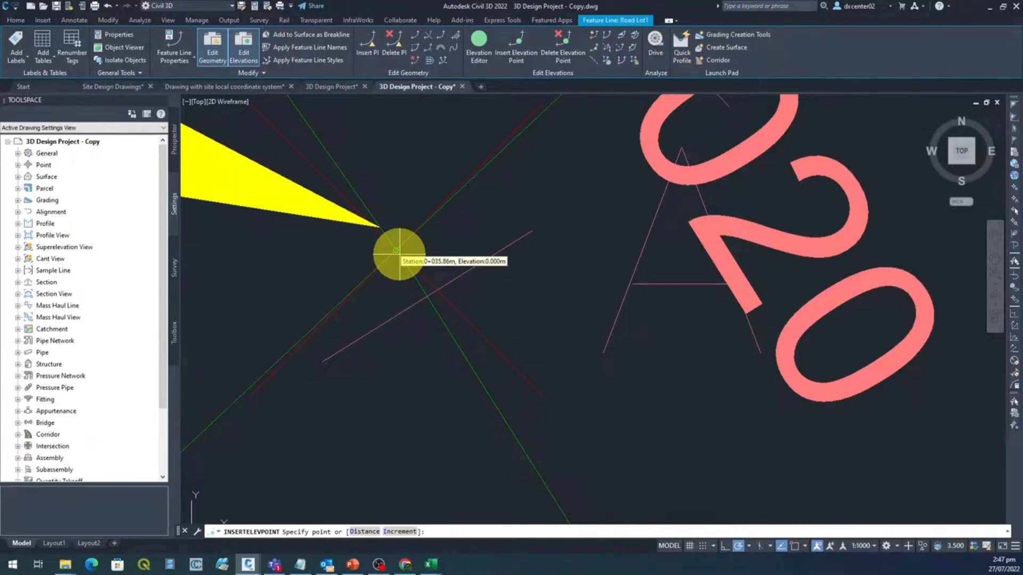
{"action": "left_click", "coordinate": [399, 255]}
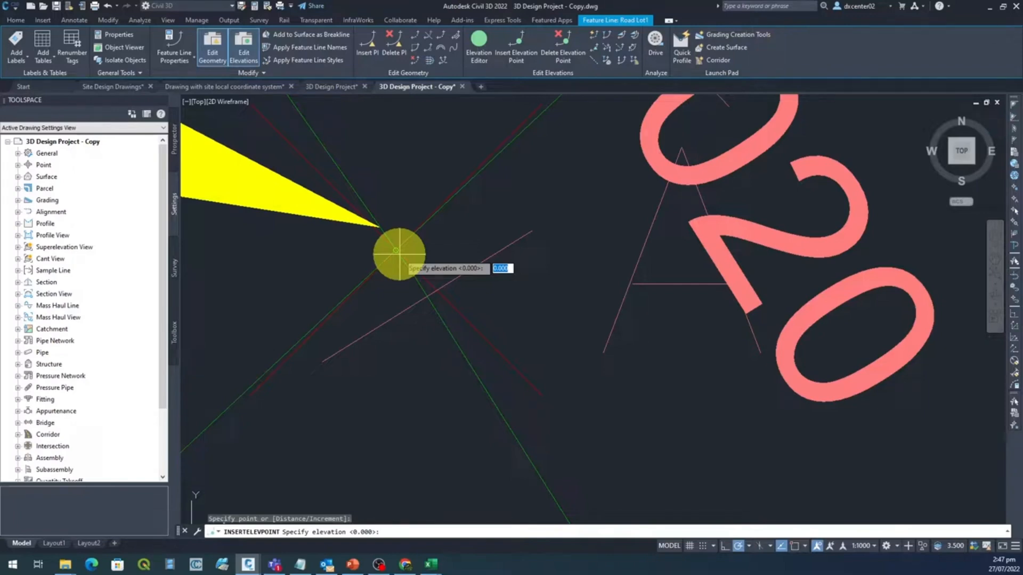
{"action": "key", "text": "Return"}
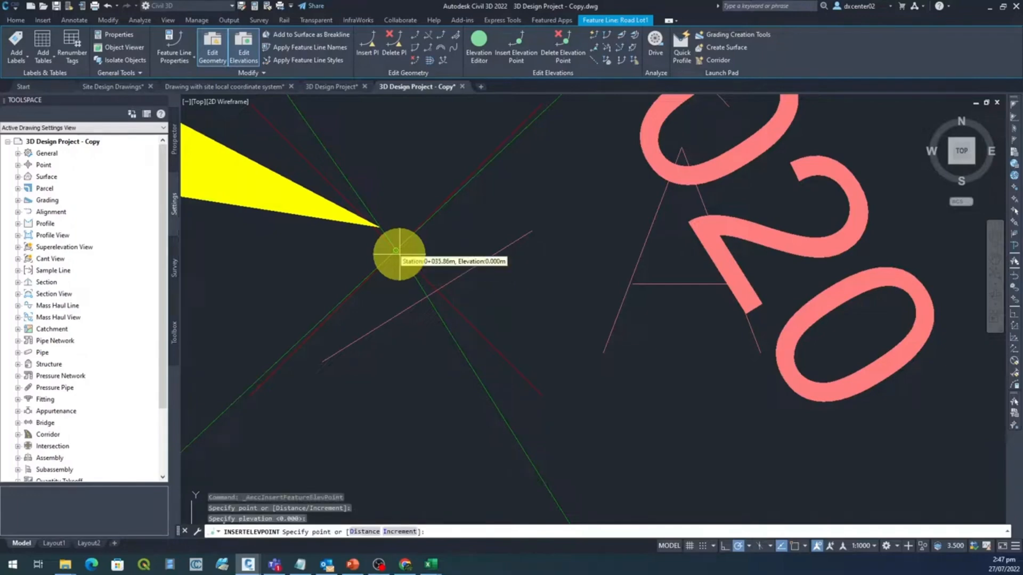
{"action": "scroll", "coordinate": [507, 201], "scroll_direction": "down", "scroll_amount": 6}
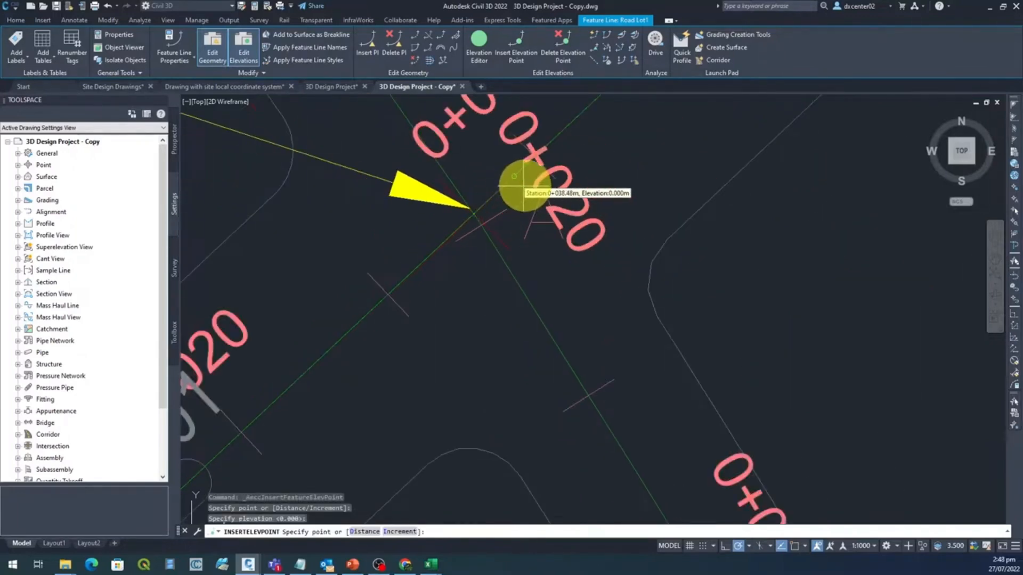
{"action": "scroll", "coordinate": [526, 184], "scroll_direction": "down", "scroll_amount": 4}
{"action": "scroll", "coordinate": [571, 165], "scroll_direction": "down", "scroll_amount": 4}
{"action": "mouse_move", "coordinate": [572, 161]}
{"action": "middle_mouse_down"}
{"action": "mouse_move", "coordinate": [528, 224]}
{"action": "mouse_move", "coordinate": [487, 244]}
{"action": "middle_mouse_up"}
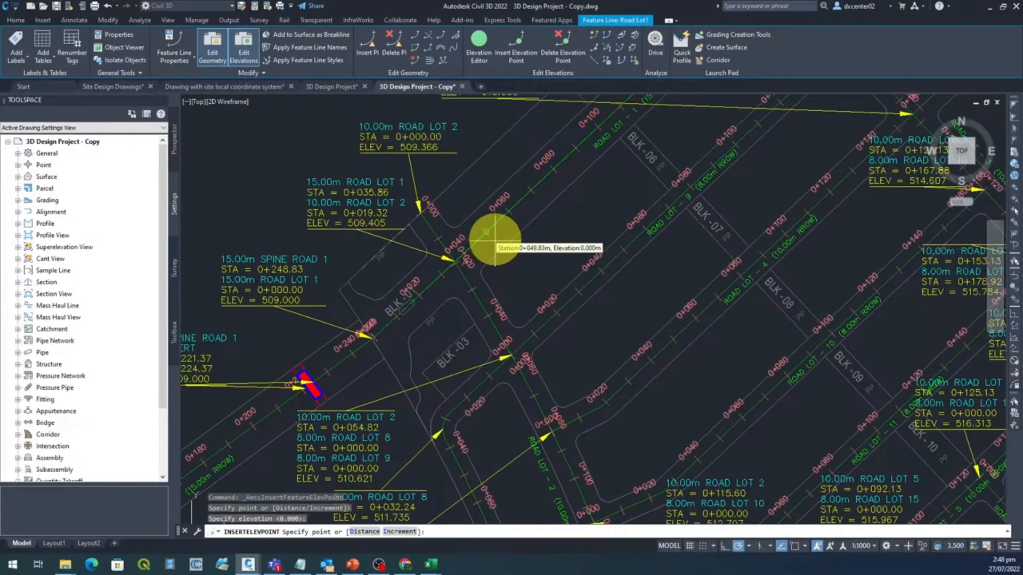
{"action": "scroll", "coordinate": [530, 217], "scroll_direction": "down", "scroll_amount": 4}
{"action": "scroll", "coordinate": [586, 160], "scroll_direction": "down", "scroll_amount": 4}
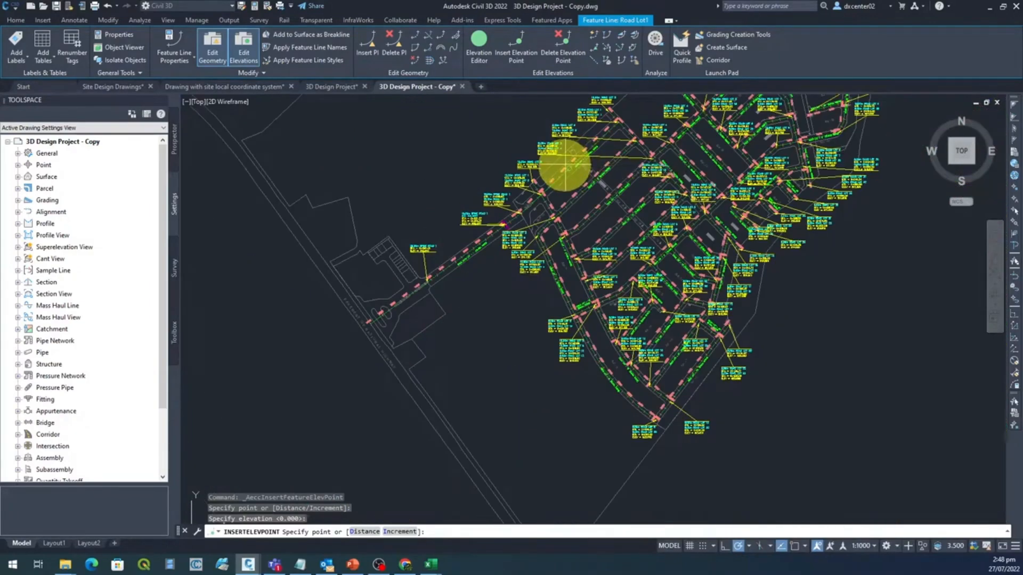
{"action": "middle_click_drag", "start_coordinate": [565, 164], "coordinate": [450, 212]}
{"action": "key", "text": "Escape"}
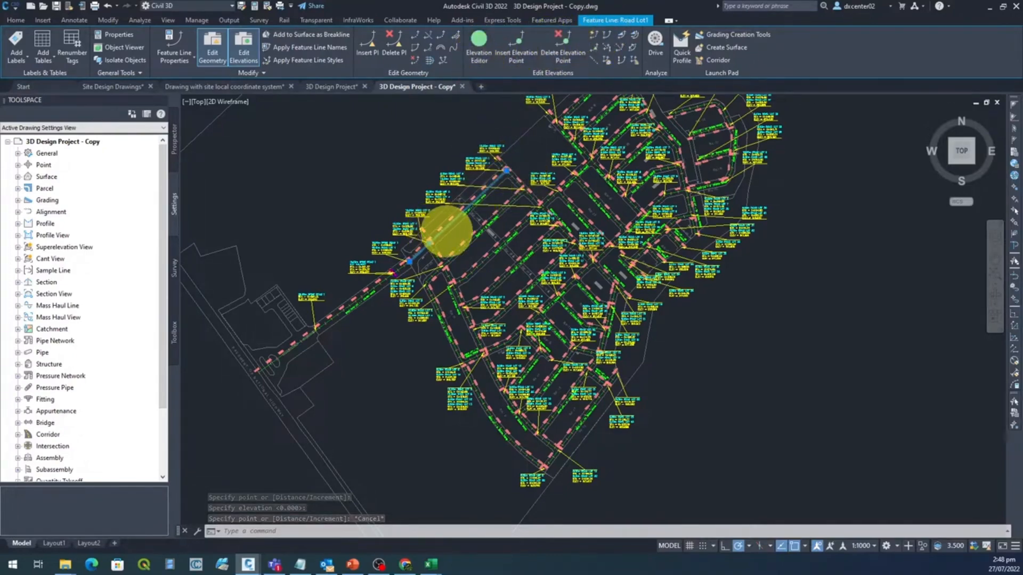
Reopen the elevation editor for the Road Lot1 feature line and place it clear of the line's start and Road Lot 2 crossing.
{"action": "scroll", "coordinate": [446, 231], "scroll_direction": "up", "scroll_amount": 6}
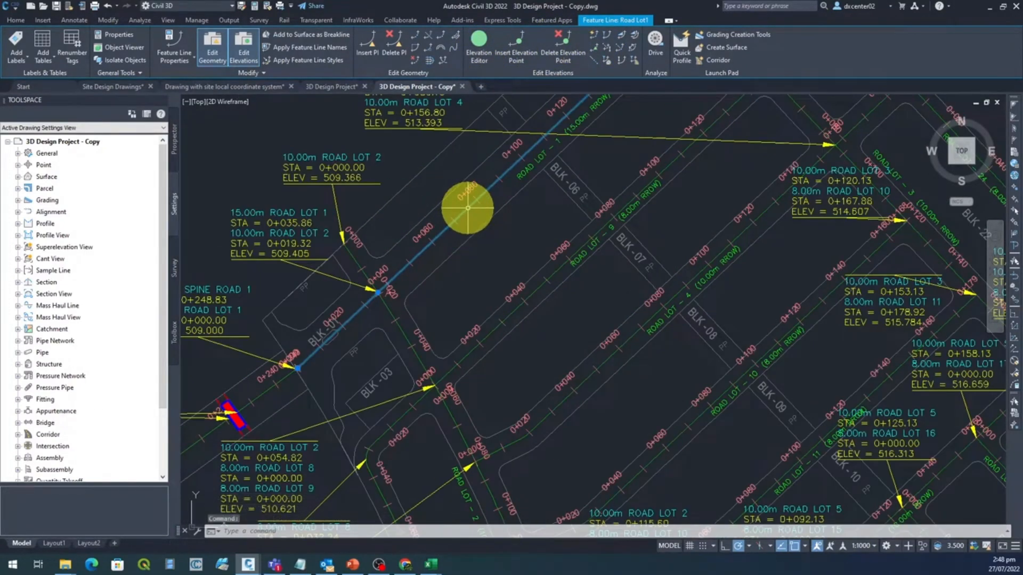
{"action": "left_click", "coordinate": [479, 56]}
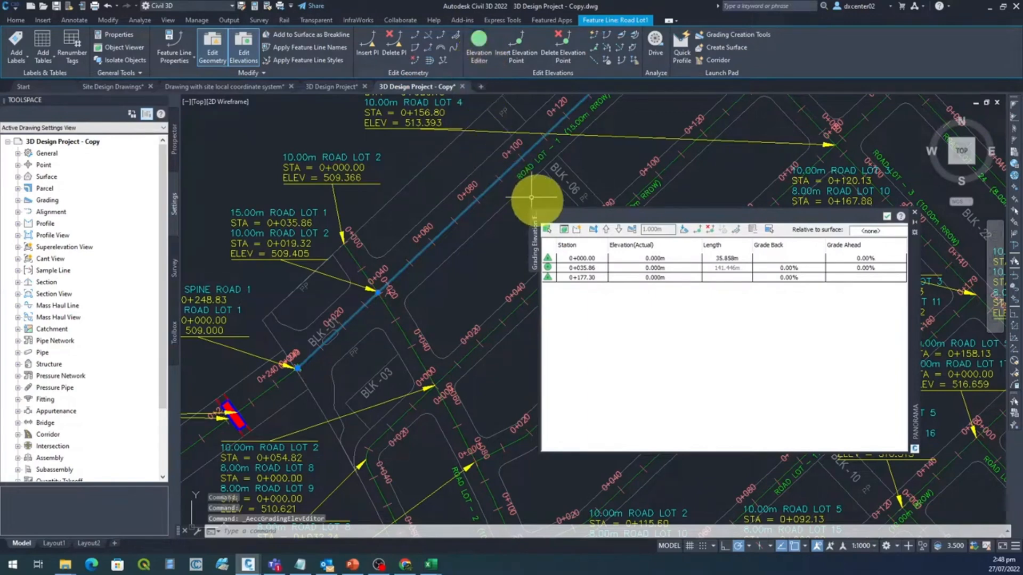
{"action": "left_click_drag", "start_coordinate": [914, 313], "coordinate": [849, 315]}
{"action": "left_click", "coordinate": [521, 269]}
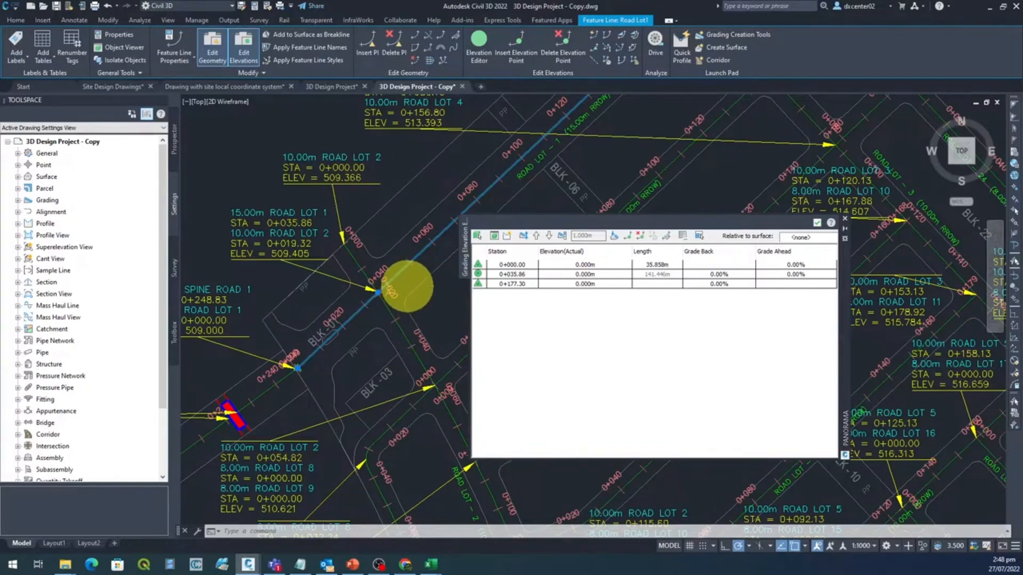
Set the Road Lot1 feature line's elevation at its start station 0+000.00 to 509.000 m, matching the Spine Road 1 junction label.
{"action": "scroll", "coordinate": [405, 298], "scroll_direction": "down", "scroll_amount": 2}
{"action": "mouse_move", "coordinate": [423, 295]}
{"action": "middle_mouse_down"}
{"action": "mouse_move", "coordinate": [434, 248]}
{"action": "mouse_move", "coordinate": [421, 246]}
{"action": "middle_mouse_up"}
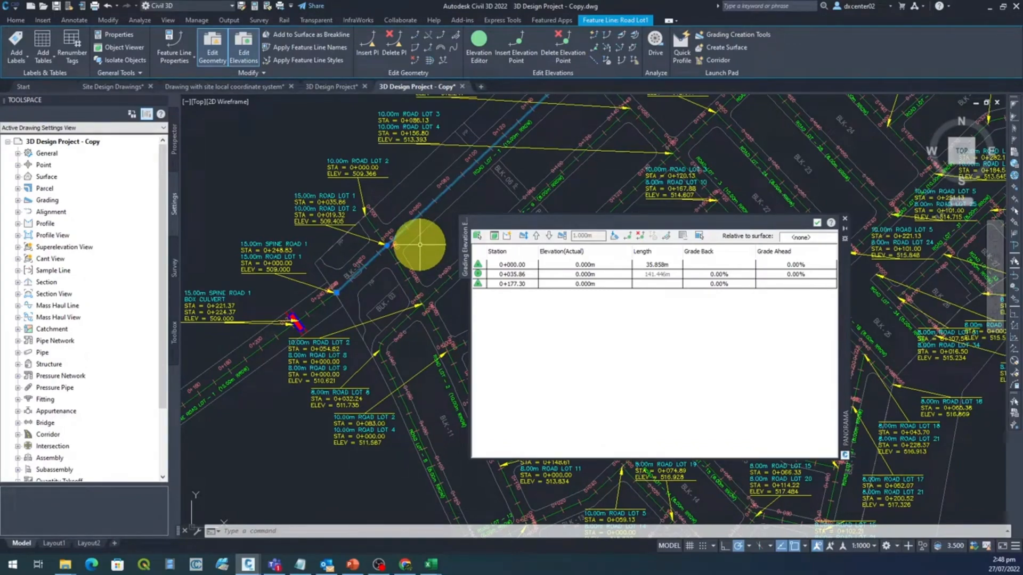
{"action": "scroll", "coordinate": [325, 296], "scroll_direction": "up", "scroll_amount": 4}
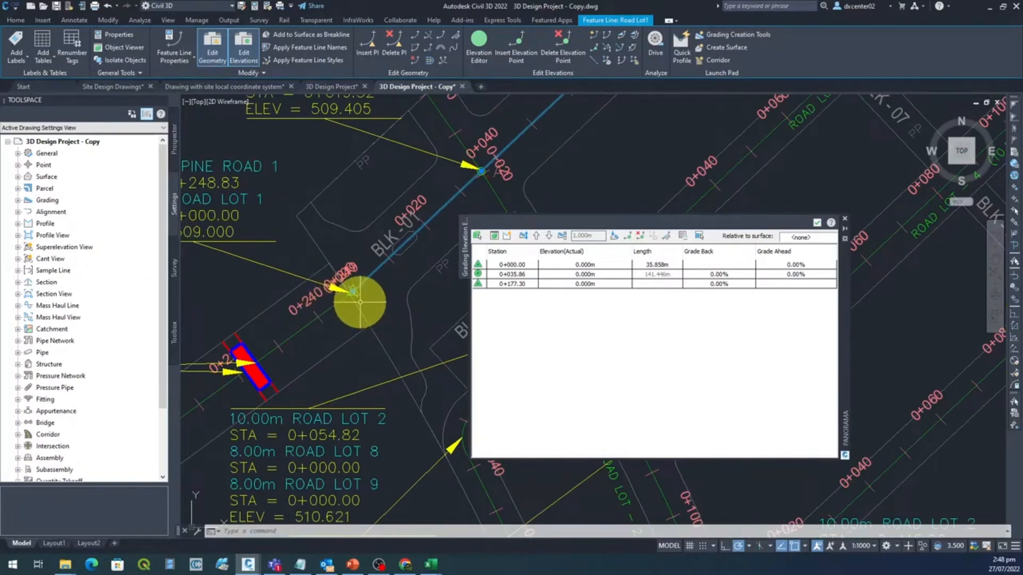
{"action": "middle_click_drag", "start_coordinate": [360, 303], "coordinate": [446, 301]}
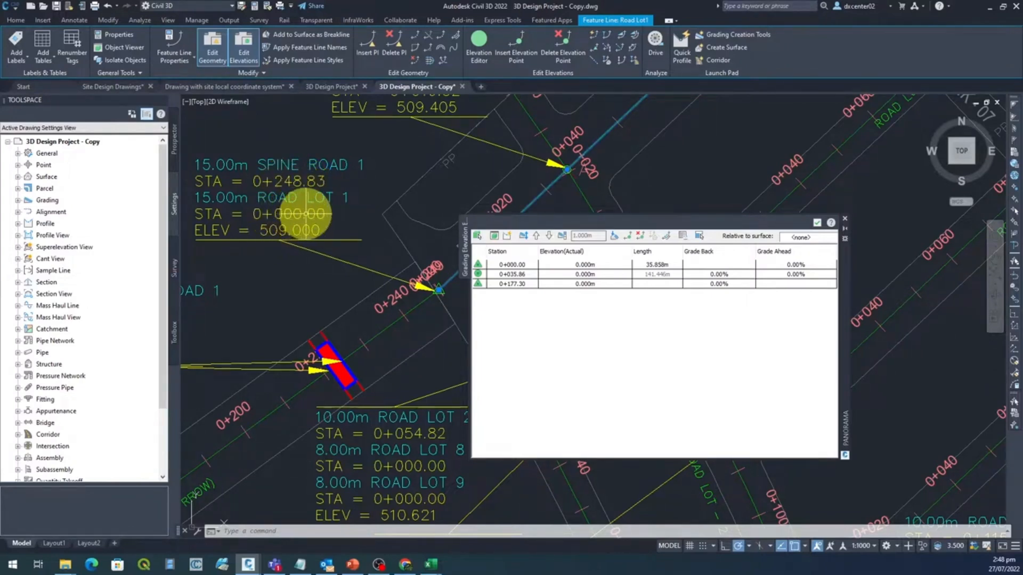
{"action": "left_click", "coordinate": [584, 267]}
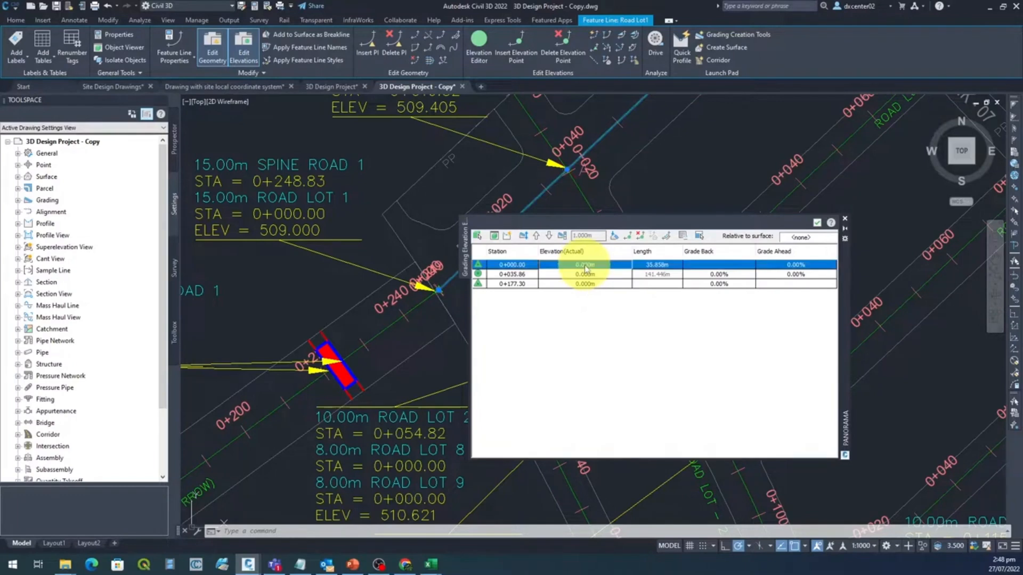
{"action": "left_click", "coordinate": [586, 267]}
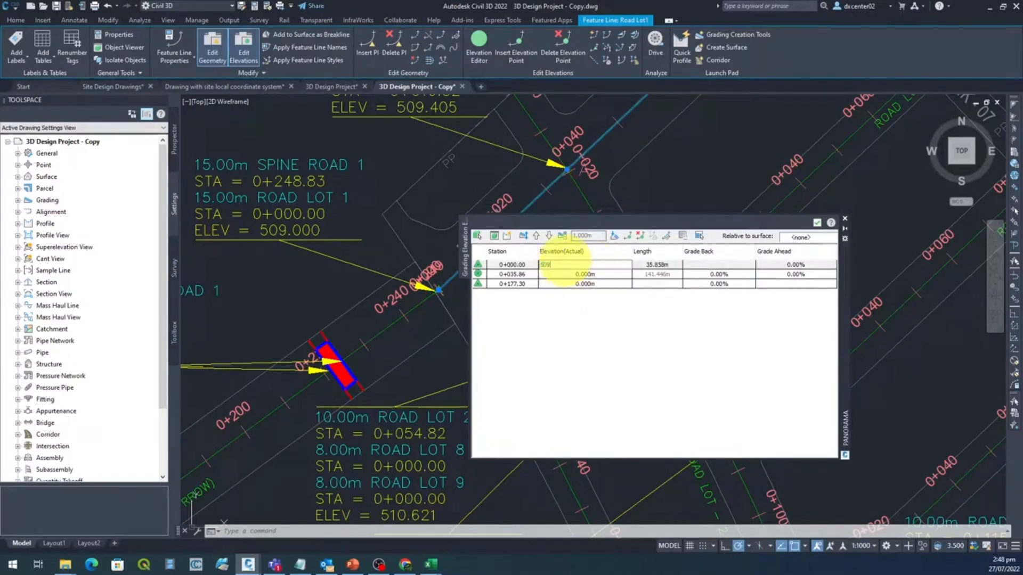
{"action": "key", "text": "Return"}
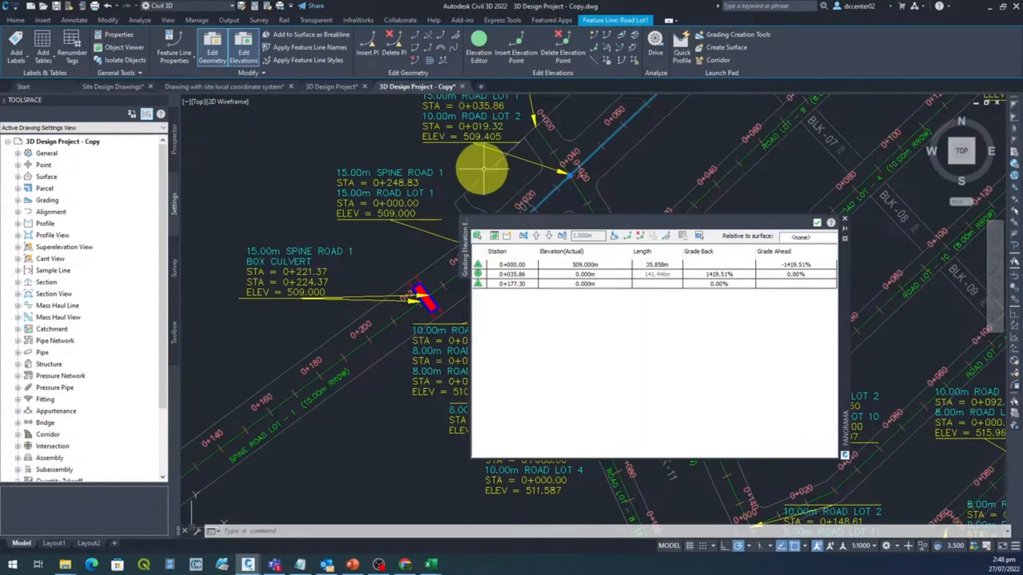
Set the Road Lot1 elevation at station 0+035.86, where Road Lot 2 crosses, to 509.405 m.
{"action": "mouse_move", "coordinate": [486, 160]}
{"action": "middle_mouse_down"}
{"action": "mouse_move", "coordinate": [417, 206]}
{"action": "mouse_move", "coordinate": [414, 260]}
{"action": "middle_mouse_up"}
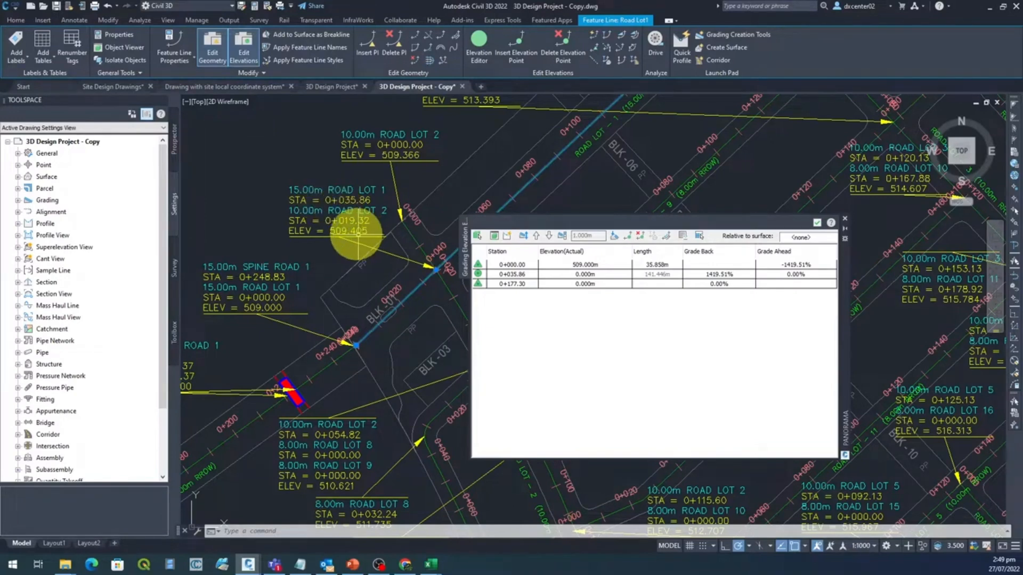
{"action": "scroll", "coordinate": [343, 200], "scroll_direction": "up", "scroll_amount": 2}
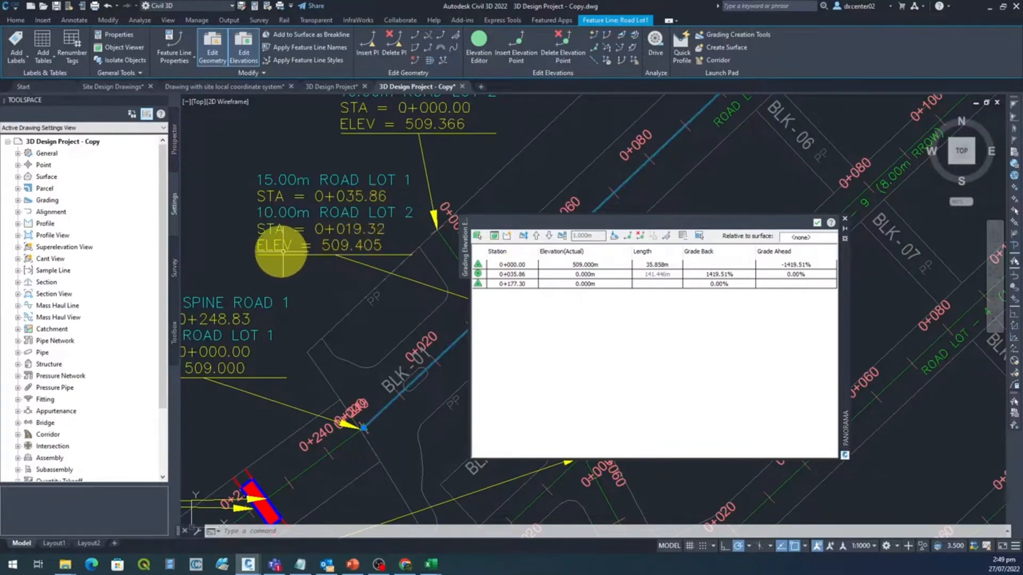
{"action": "left_click", "coordinate": [585, 275]}
{"action": "left_click", "coordinate": [585, 275]}
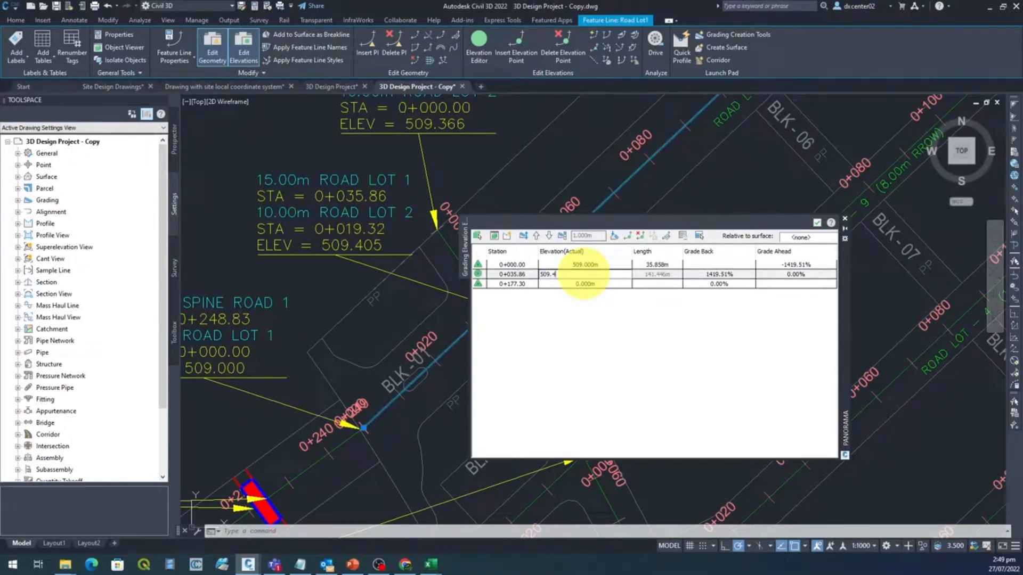
{"action": "type", "text": "509.405"}
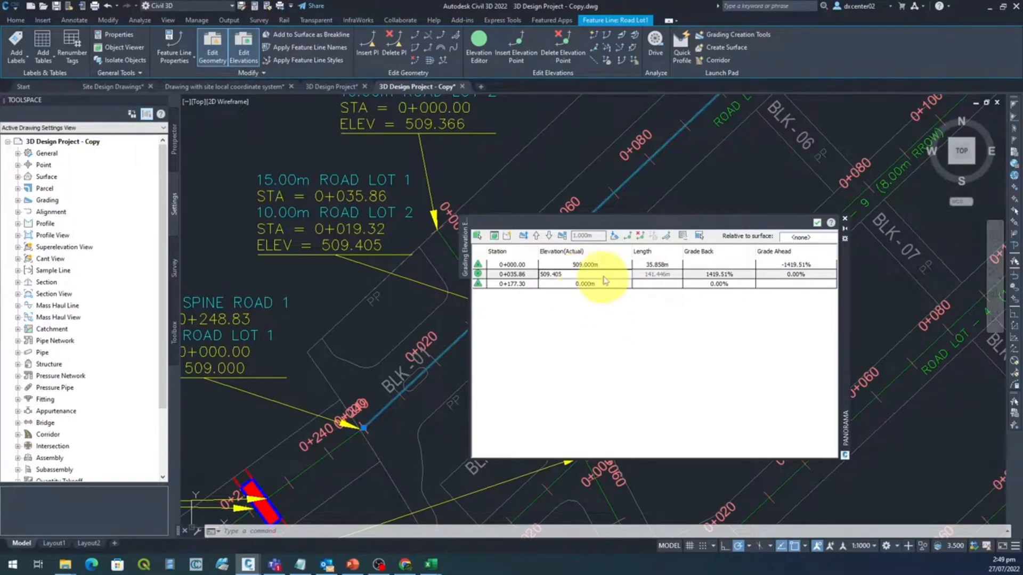
{"action": "left_click", "coordinate": [597, 313]}
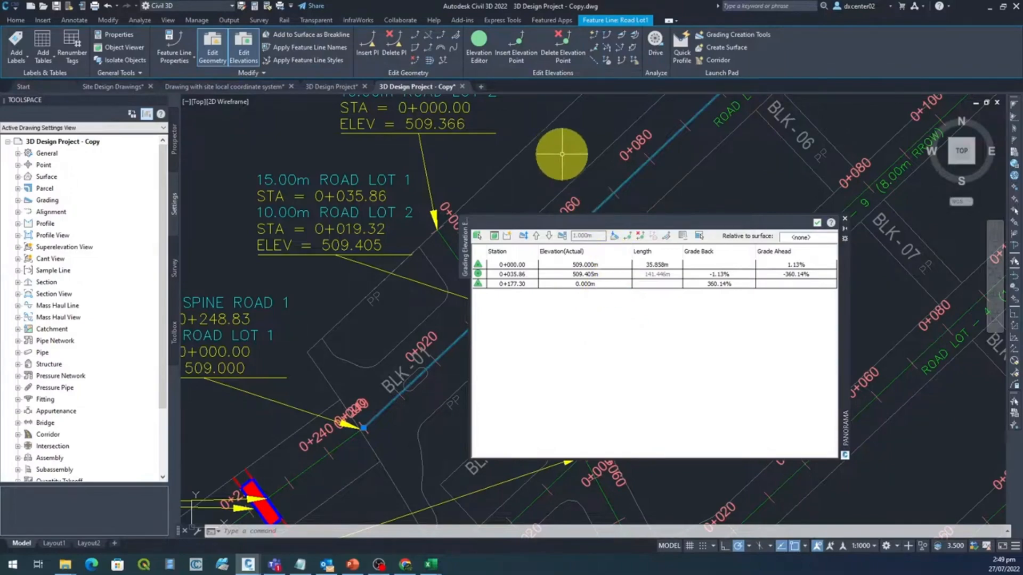
Set the Road Lot1 end elevation at station 0+177.30 to 511.000 m, then close the elevation editor and deselect the feature line.
{"action": "scroll", "coordinate": [554, 155], "scroll_direction": "down", "scroll_amount": 2}
{"action": "scroll", "coordinate": [437, 192], "scroll_direction": "down", "scroll_amount": 1}
{"action": "scroll", "coordinate": [346, 238], "scroll_direction": "down", "scroll_amount": 4}
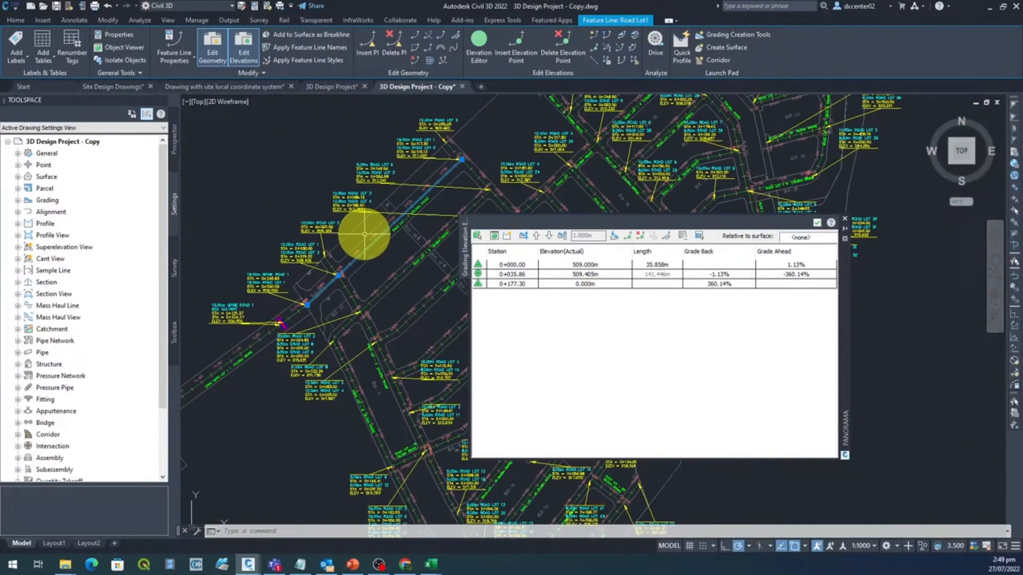
{"action": "middle_click_drag", "start_coordinate": [473, 155], "coordinate": [418, 237]}
{"action": "scroll", "coordinate": [397, 223], "scroll_direction": "up", "scroll_amount": 3}
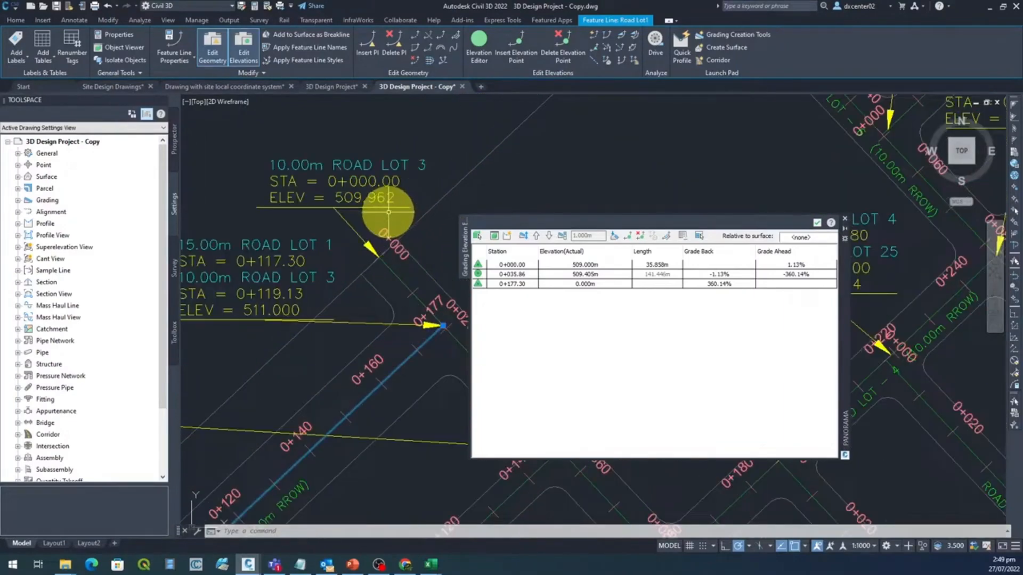
{"action": "scroll", "coordinate": [460, 266], "scroll_direction": "up", "scroll_amount": 1}
{"action": "middle_click_drag", "start_coordinate": [463, 266], "coordinate": [472, 214]}
{"action": "scroll", "coordinate": [419, 242], "scroll_direction": "down", "scroll_amount": 3}
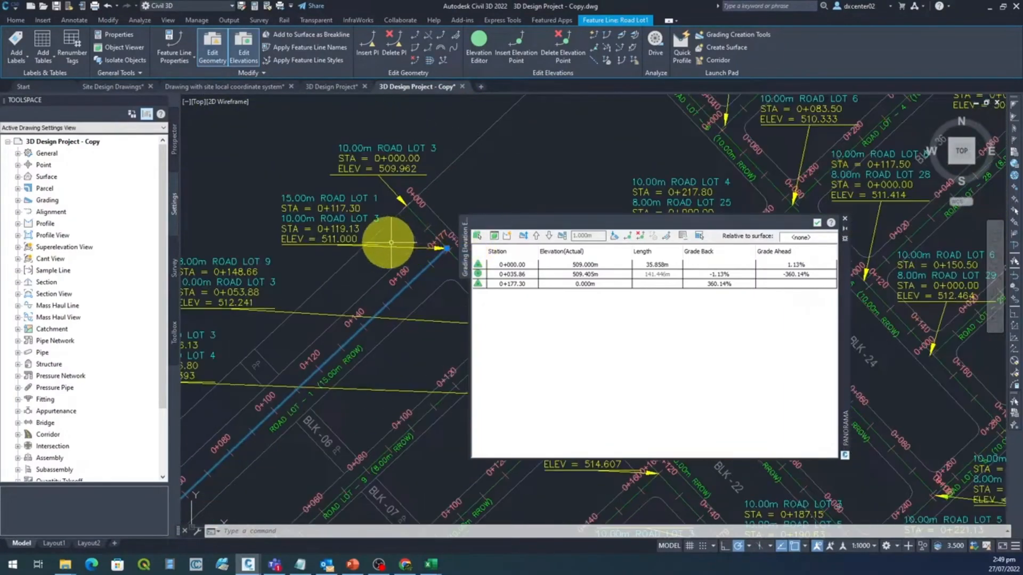
{"action": "mouse_move", "coordinate": [374, 252]}
{"action": "middle_mouse_down"}
{"action": "mouse_move", "coordinate": [339, 239]}
{"action": "mouse_move", "coordinate": [322, 209]}
{"action": "middle_mouse_up"}
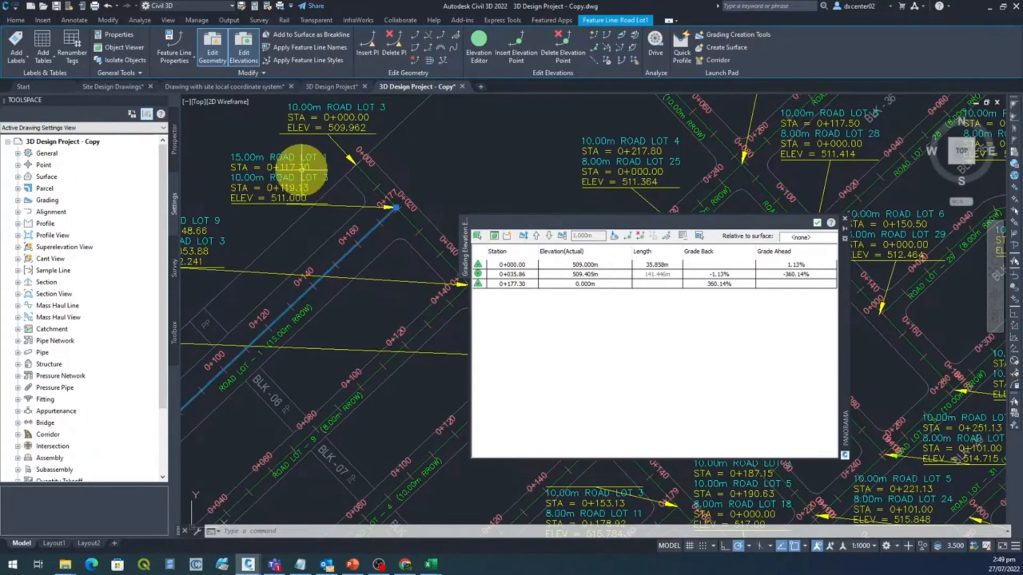
{"action": "scroll", "coordinate": [302, 170], "scroll_direction": "up", "scroll_amount": 2}
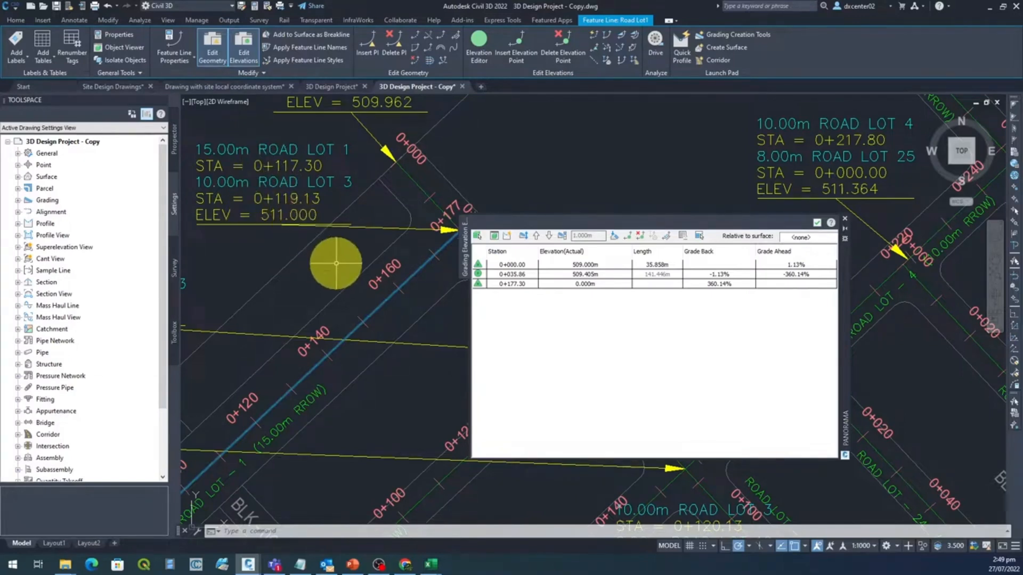
{"action": "middle_click_drag", "start_coordinate": [336, 263], "coordinate": [314, 257]}
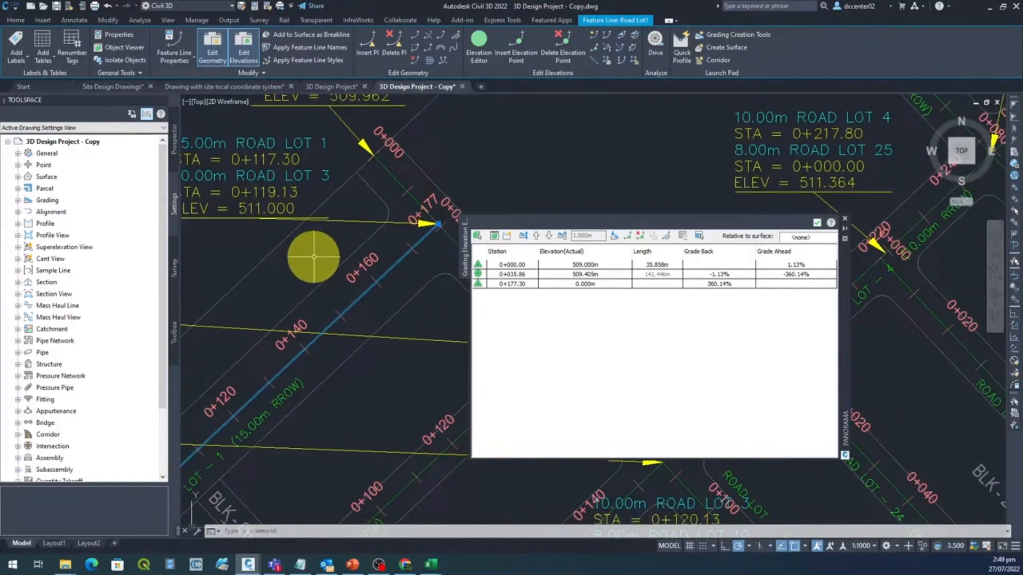
{"action": "left_click", "coordinate": [581, 285]}
{"action": "left_click", "coordinate": [583, 285]}
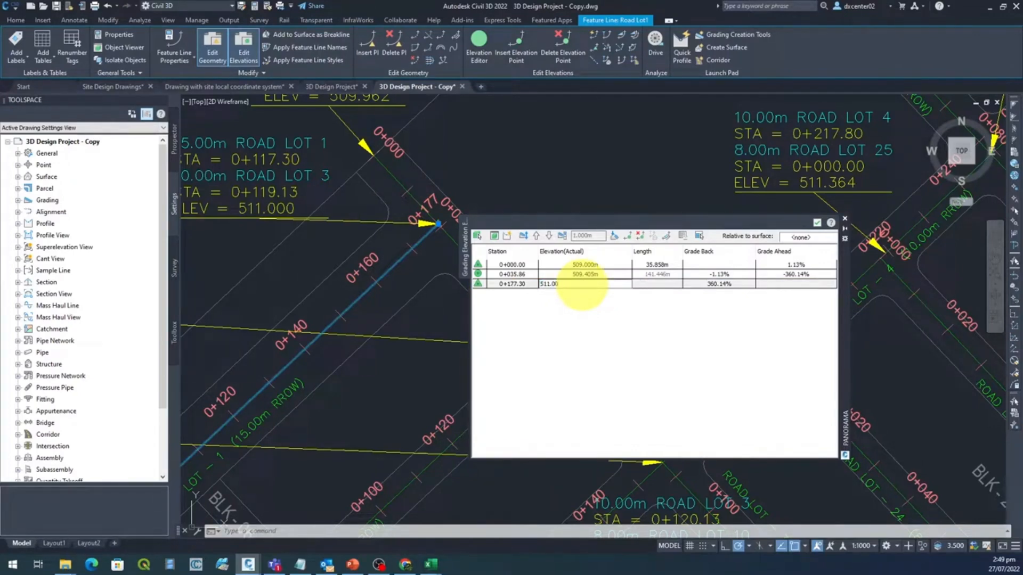
{"action": "key", "text": "Return"}
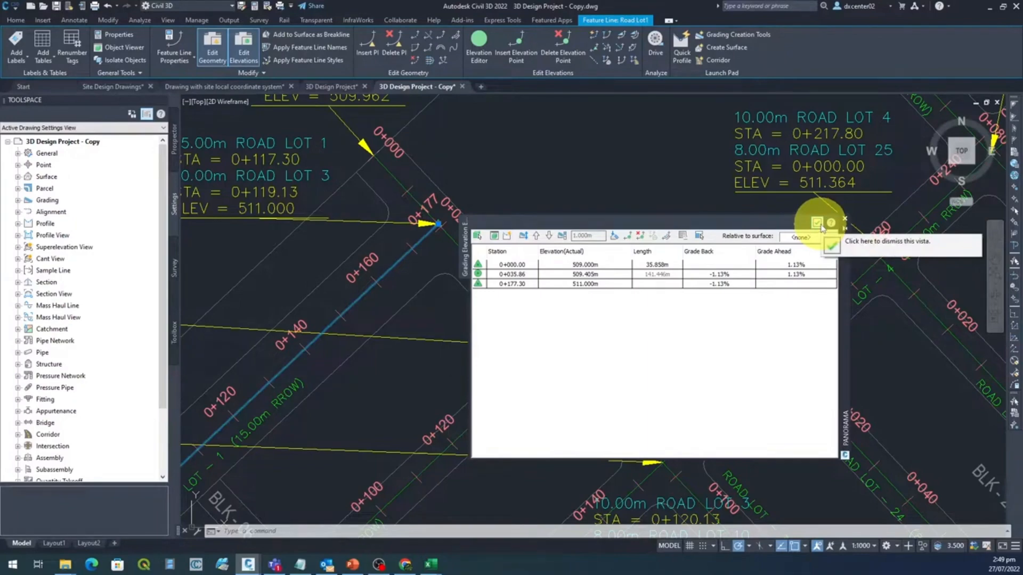
{"action": "left_click", "coordinate": [822, 227]}
{"action": "scroll", "coordinate": [474, 312], "scroll_direction": "down", "scroll_amount": 8}
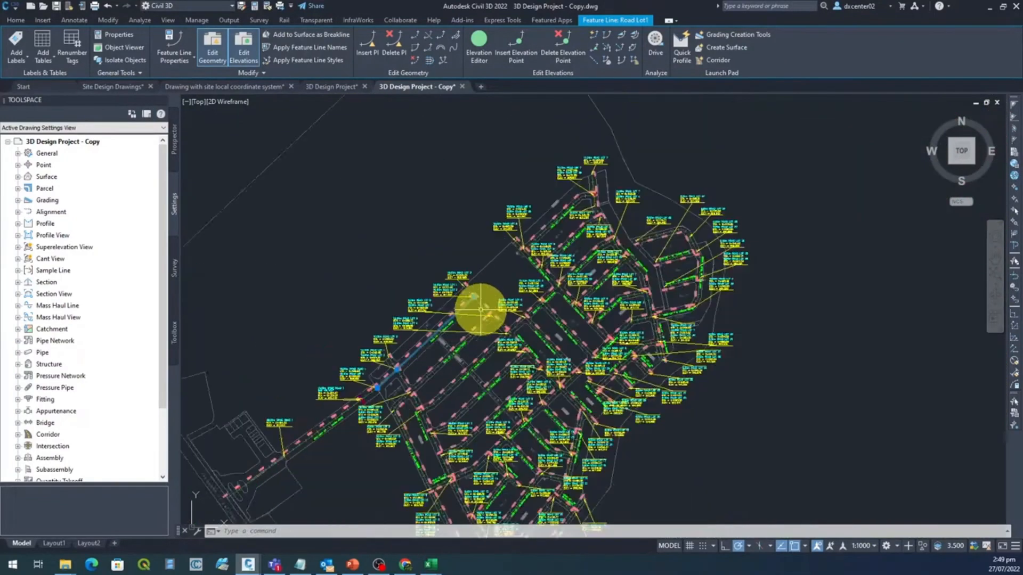
{"action": "scroll", "coordinate": [480, 309], "scroll_direction": "down", "scroll_amount": 3}
{"action": "key", "text": "Escape"}
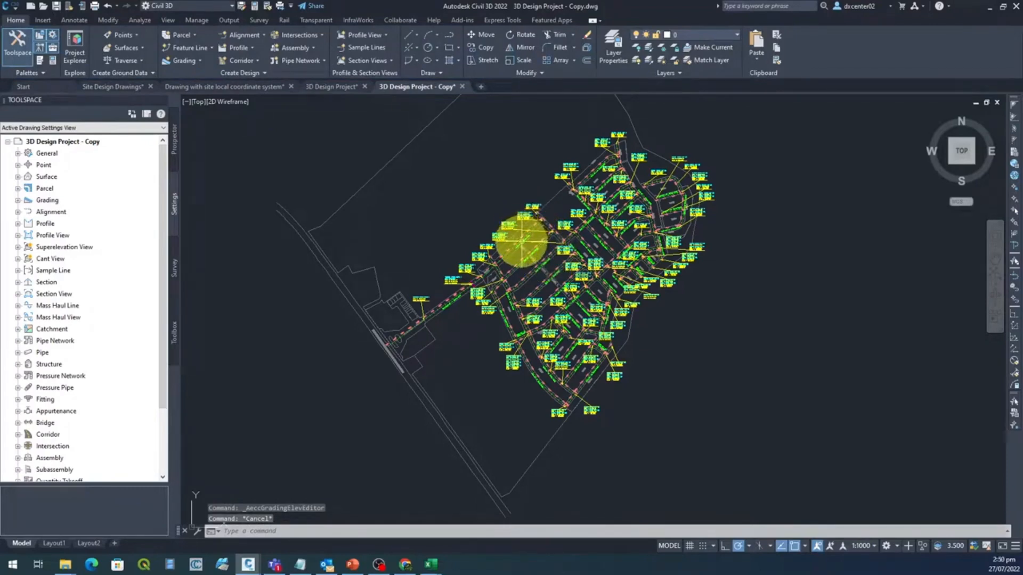
Orbit the drawing into a tilted 3D view and window the raised feature lines to inspect their elevation above the plan.
{"action": "left_click", "coordinate": [996, 295]}
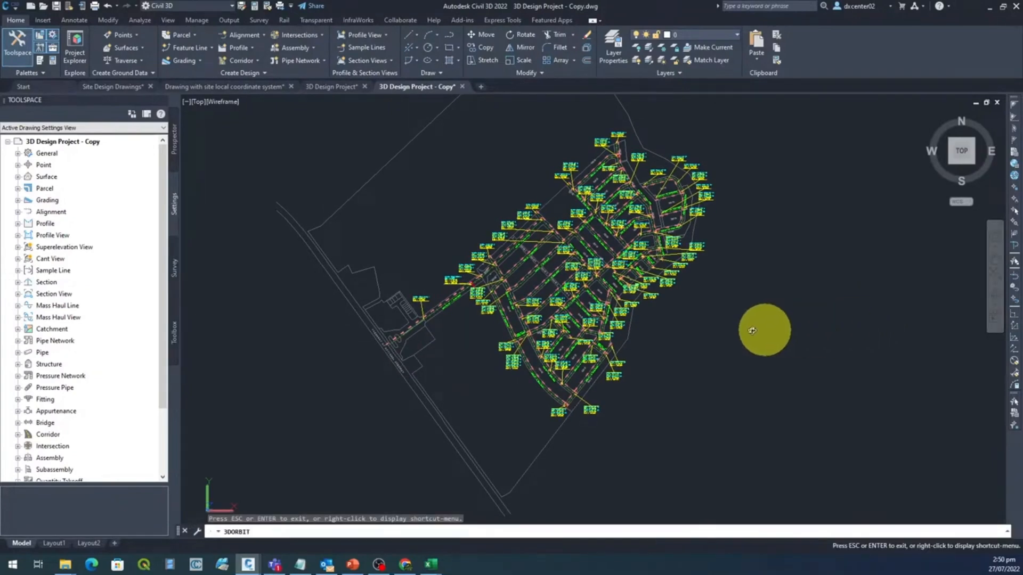
{"action": "mouse_move", "coordinate": [647, 381]}
{"action": "left_mouse_down"}
{"action": "mouse_move", "coordinate": [622, 418]}
{"action": "mouse_move", "coordinate": [648, 379]}
{"action": "mouse_move", "coordinate": [655, 334]}
{"action": "mouse_move", "coordinate": [670, 349]}
{"action": "mouse_move", "coordinate": [669, 416]}
{"action": "left_mouse_up"}
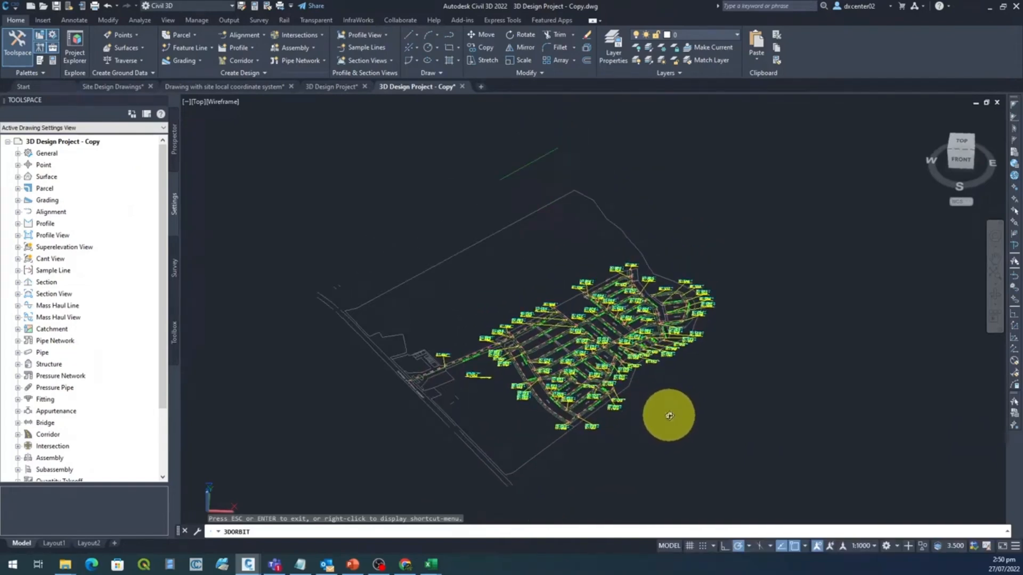
{"action": "key", "text": "Escape"}
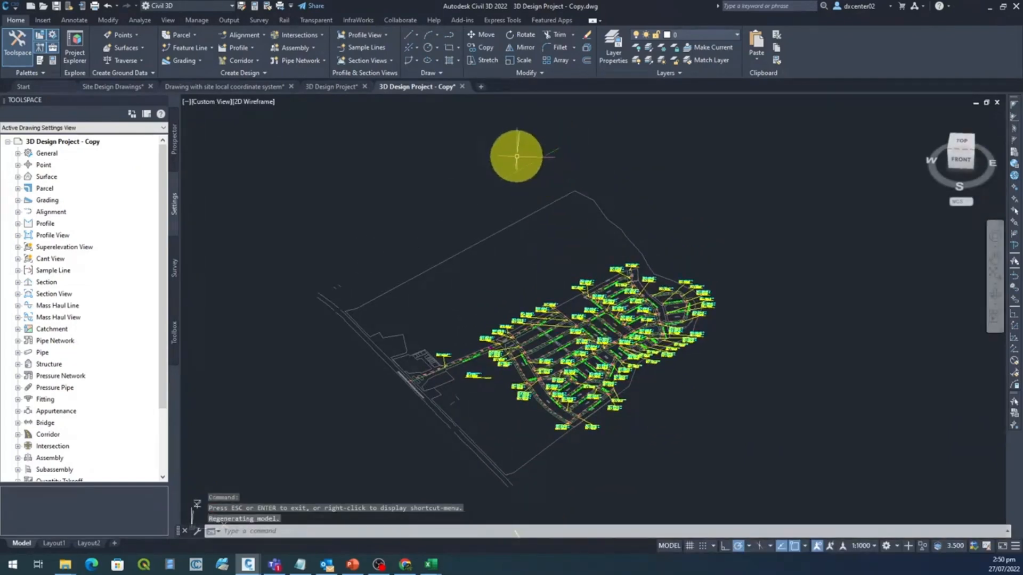
{"action": "left_click", "coordinate": [538, 179]}
{"action": "left_click", "coordinate": [499, 158]}
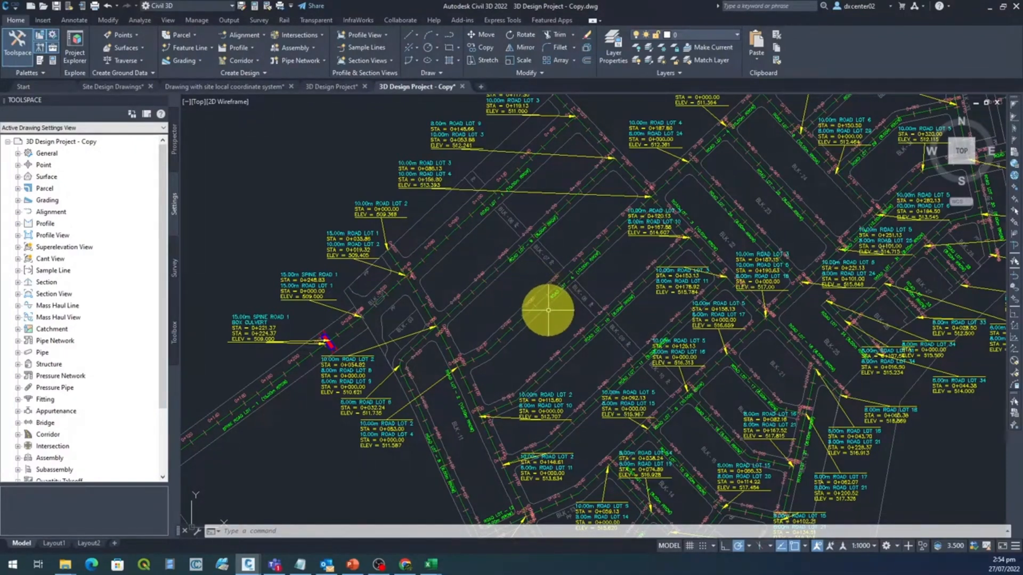
Trace Road Lot 4 from its start at Road Lot 2 to its end at Road Lot 7, examining the station and elevation labels.
{"action": "scroll", "coordinate": [546, 309], "scroll_direction": "up", "scroll_amount": 2}
{"action": "scroll", "coordinate": [588, 261], "scroll_direction": "up", "scroll_amount": 2}
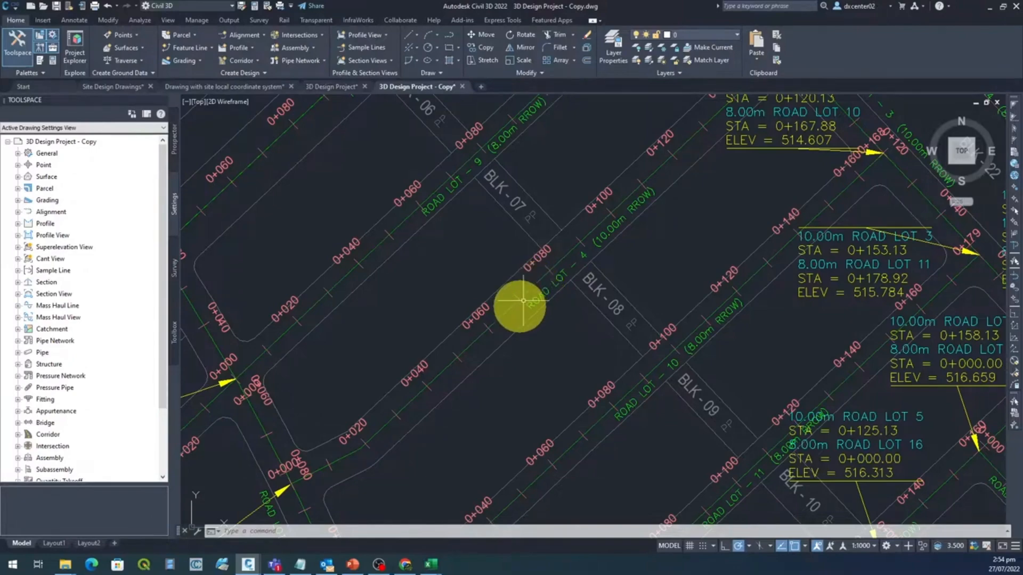
{"action": "scroll", "coordinate": [512, 320], "scroll_direction": "down", "scroll_amount": 4}
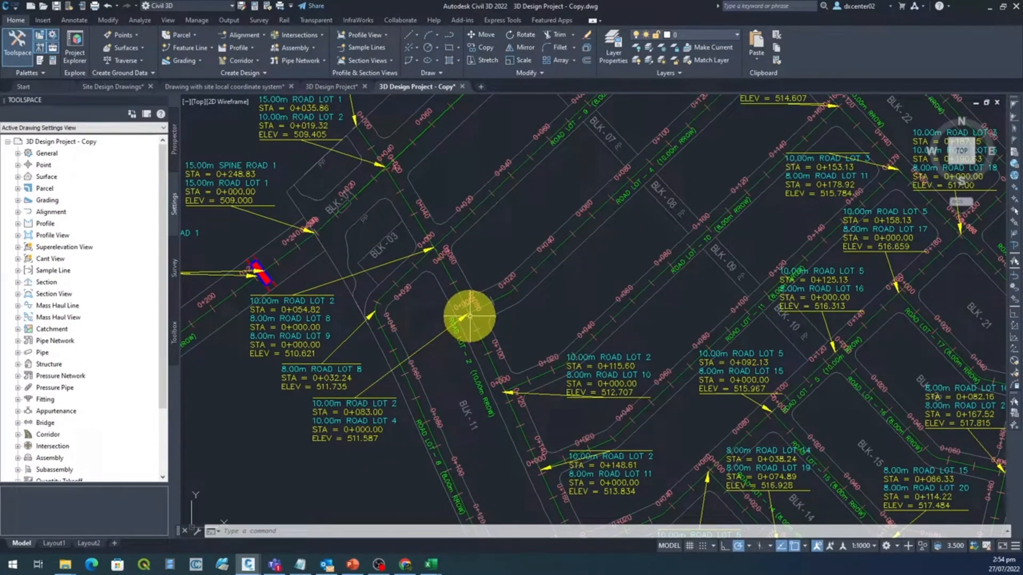
{"action": "scroll", "coordinate": [557, 258], "scroll_direction": "down", "scroll_amount": 2}
{"action": "scroll", "coordinate": [564, 239], "scroll_direction": "up", "scroll_amount": 4}
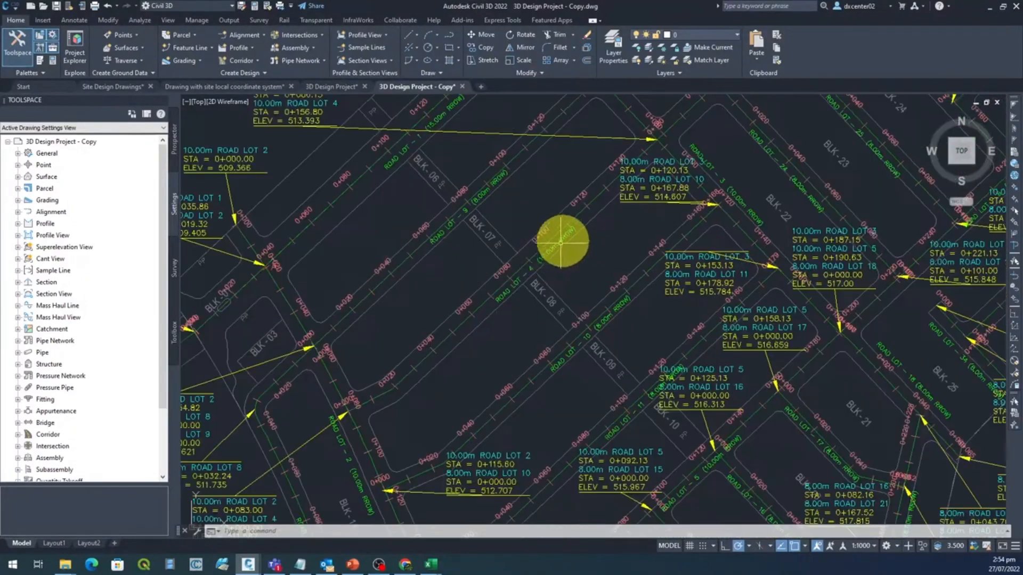
{"action": "mouse_move", "coordinate": [605, 243]}
{"action": "middle_mouse_down"}
{"action": "mouse_move", "coordinate": [511, 338]}
{"action": "mouse_move", "coordinate": [456, 420]}
{"action": "middle_mouse_up"}
{"action": "scroll", "coordinate": [523, 336], "scroll_direction": "down", "scroll_amount": 2}
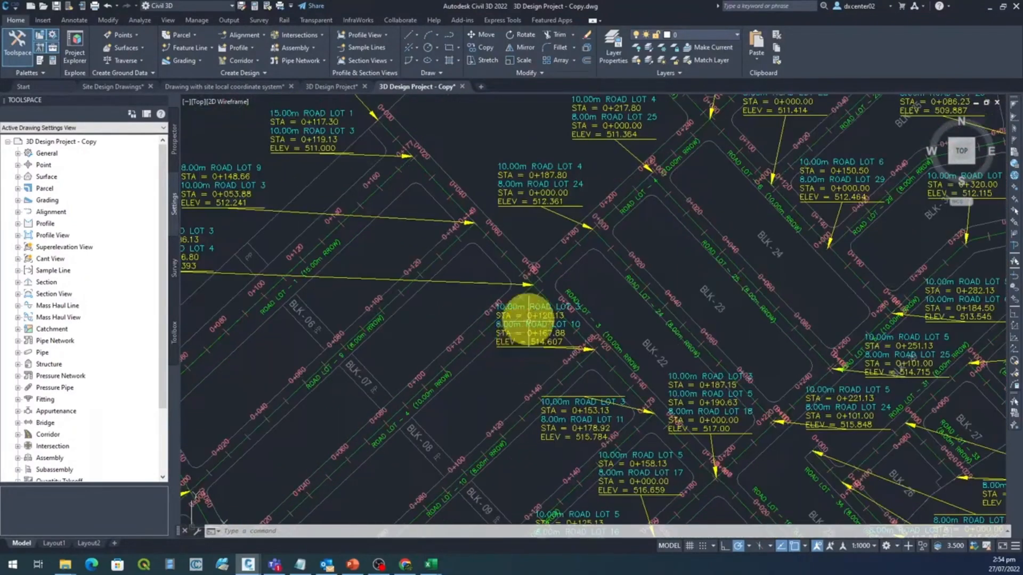
{"action": "mouse_move", "coordinate": [693, 161]}
{"action": "middle_mouse_down"}
{"action": "mouse_move", "coordinate": [621, 222]}
{"action": "mouse_move", "coordinate": [568, 322]}
{"action": "middle_mouse_up"}
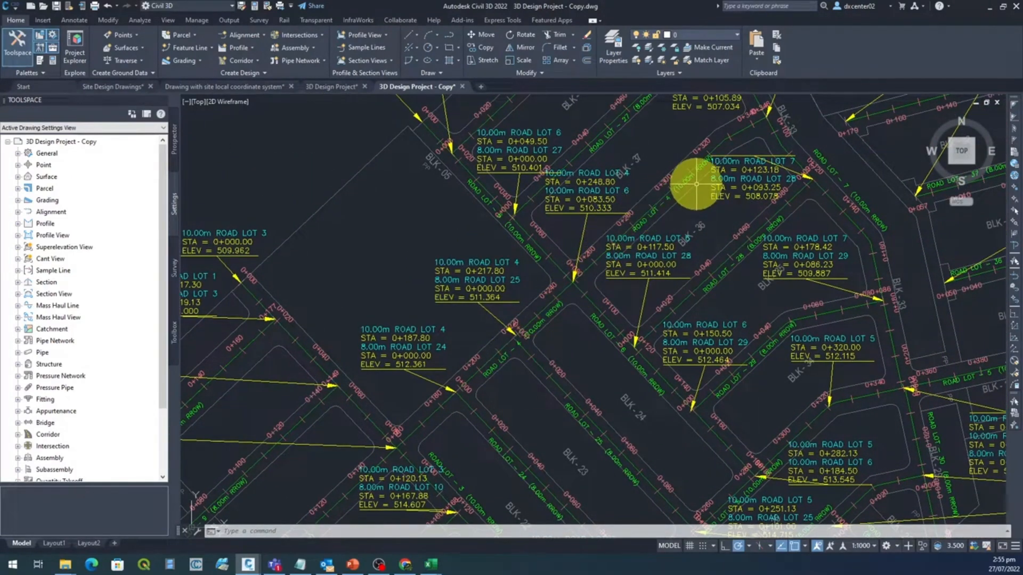
{"action": "middle_click_drag", "start_coordinate": [701, 187], "coordinate": [516, 402]}
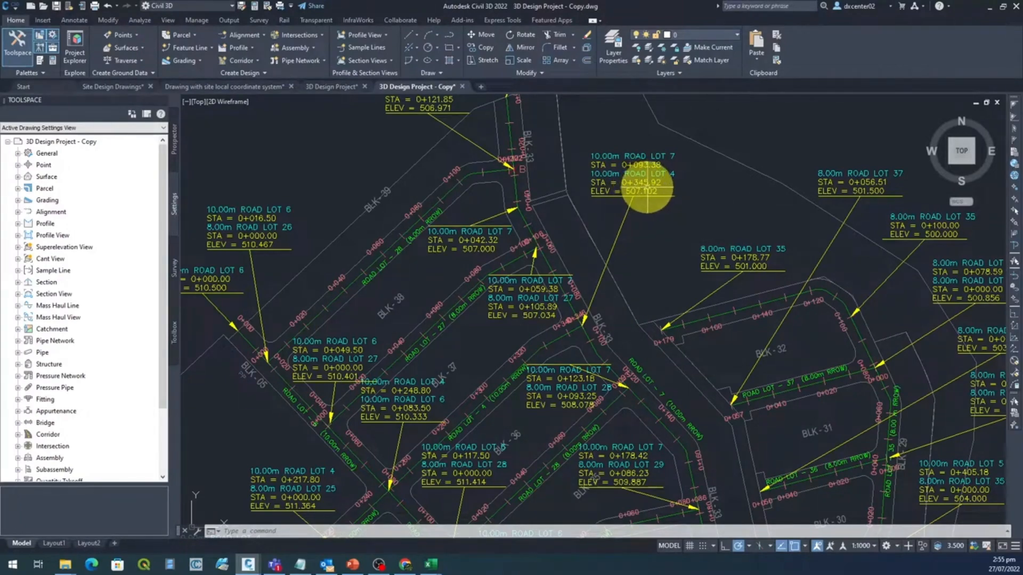
{"action": "scroll", "coordinate": [656, 212], "scroll_direction": "down", "scroll_amount": 5}
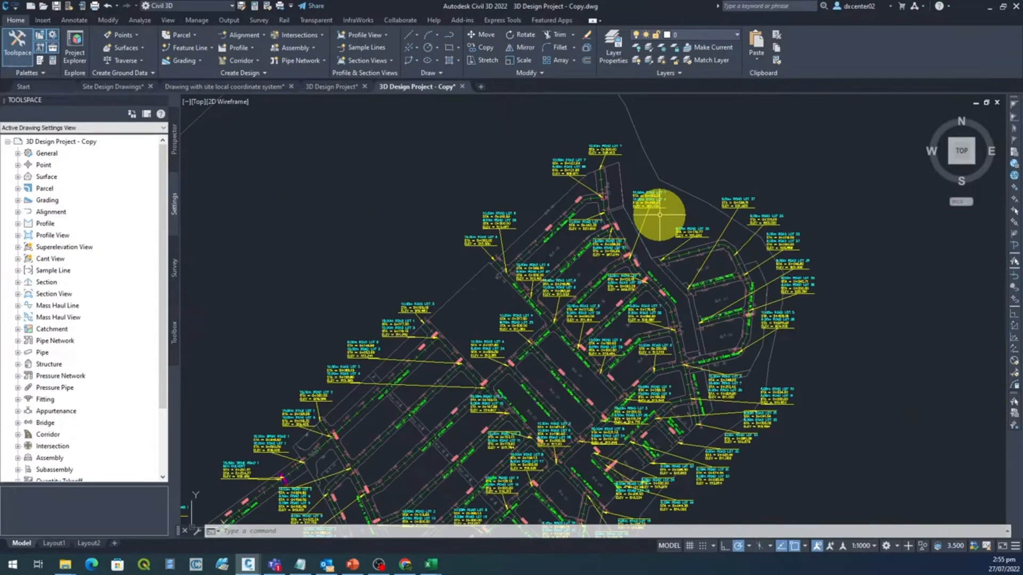
{"action": "scroll", "coordinate": [520, 324], "scroll_direction": "down", "scroll_amount": 1}
{"action": "scroll", "coordinate": [514, 302], "scroll_direction": "up", "scroll_amount": 4}
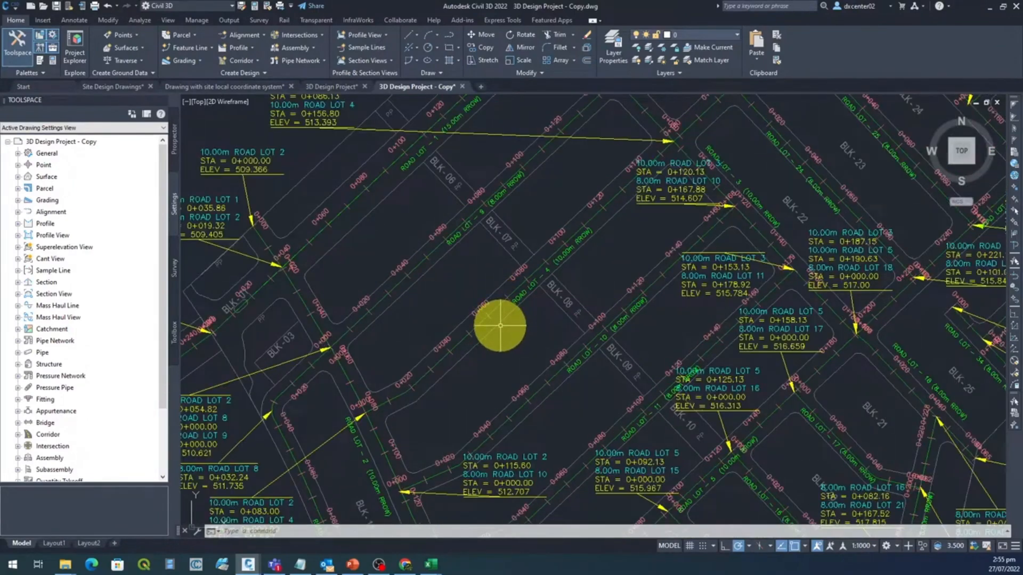
Select the long straight of the Road Lot 4 centreline and examine where the segment breaks near station 0+020.
{"action": "left_click", "coordinate": [479, 323]}
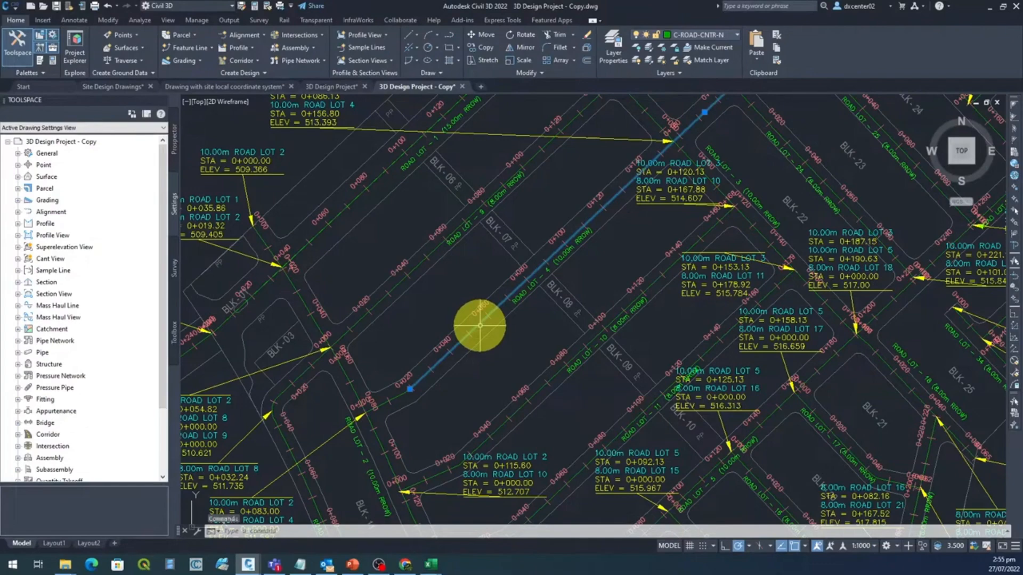
{"action": "scroll", "coordinate": [480, 325], "scroll_direction": "down", "scroll_amount": 2}
{"action": "scroll", "coordinate": [613, 240], "scroll_direction": "down", "scroll_amount": 2}
{"action": "scroll", "coordinate": [582, 250], "scroll_direction": "down", "scroll_amount": 1}
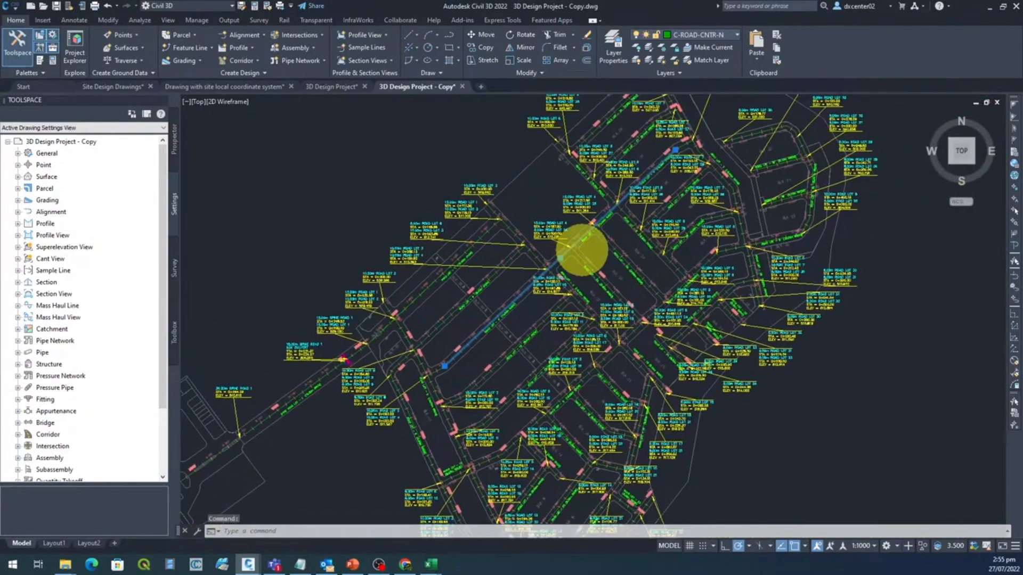
{"action": "middle_click_drag", "start_coordinate": [582, 250], "coordinate": [612, 213]}
{"action": "scroll", "coordinate": [471, 331], "scroll_direction": "up", "scroll_amount": 4}
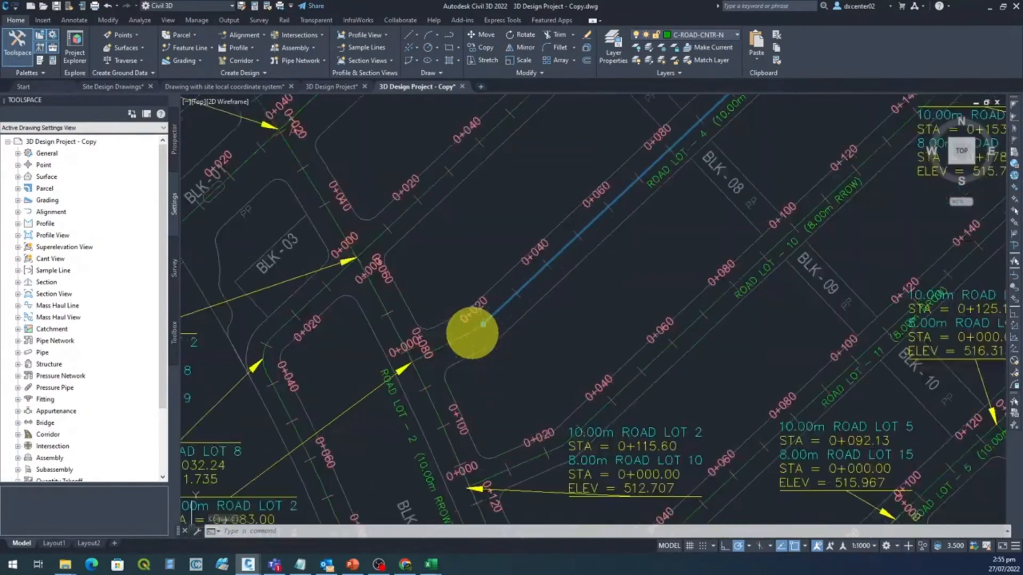
{"action": "key", "text": "Escape"}
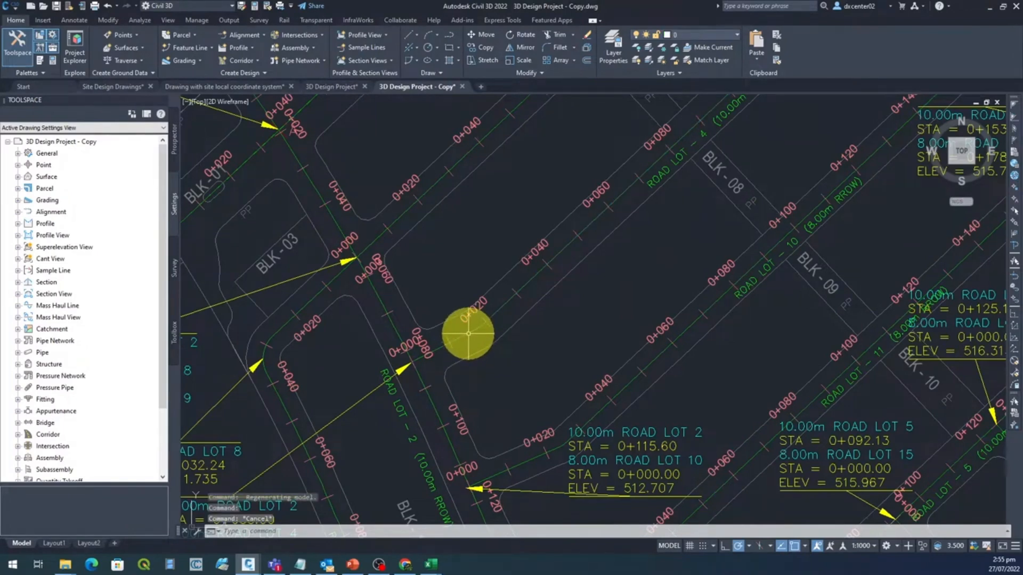
{"action": "left_click", "coordinate": [469, 334]}
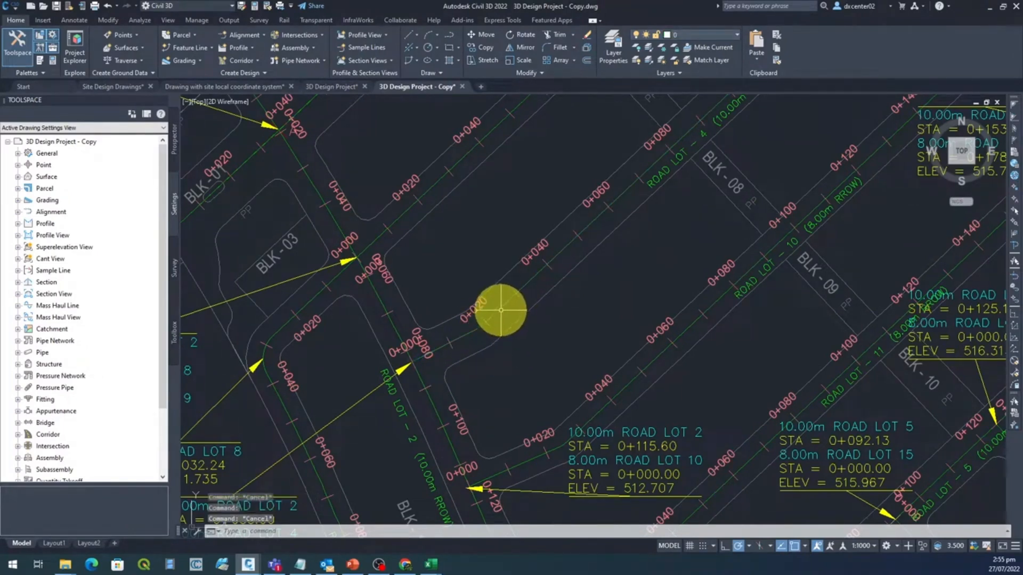
{"action": "key", "text": "Escape"}
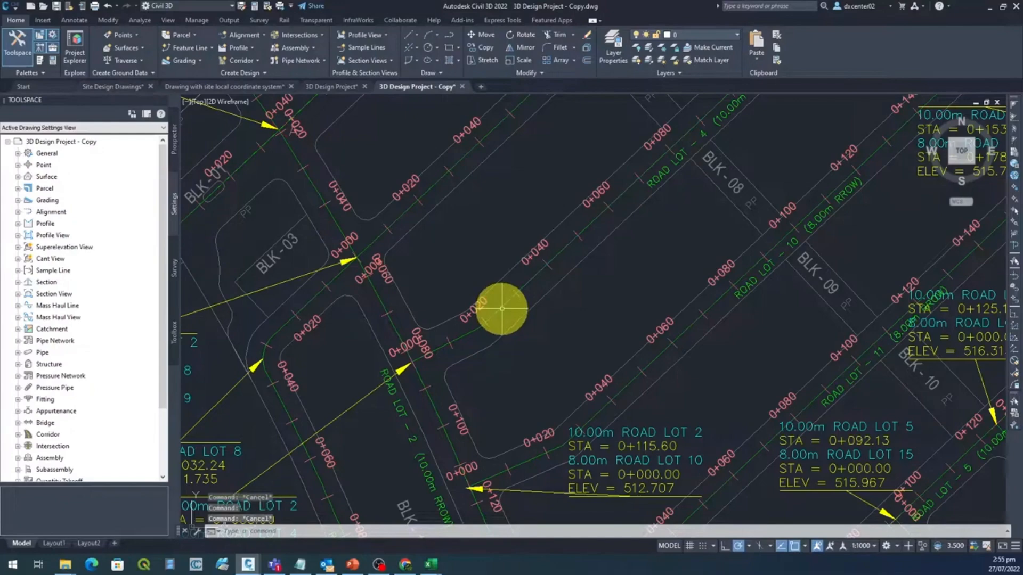
Select the Road Lot 4 centreline near its Road Lot 7 end and examine how far that segment extends.
{"action": "scroll", "coordinate": [558, 274], "scroll_direction": "down", "scroll_amount": 5}
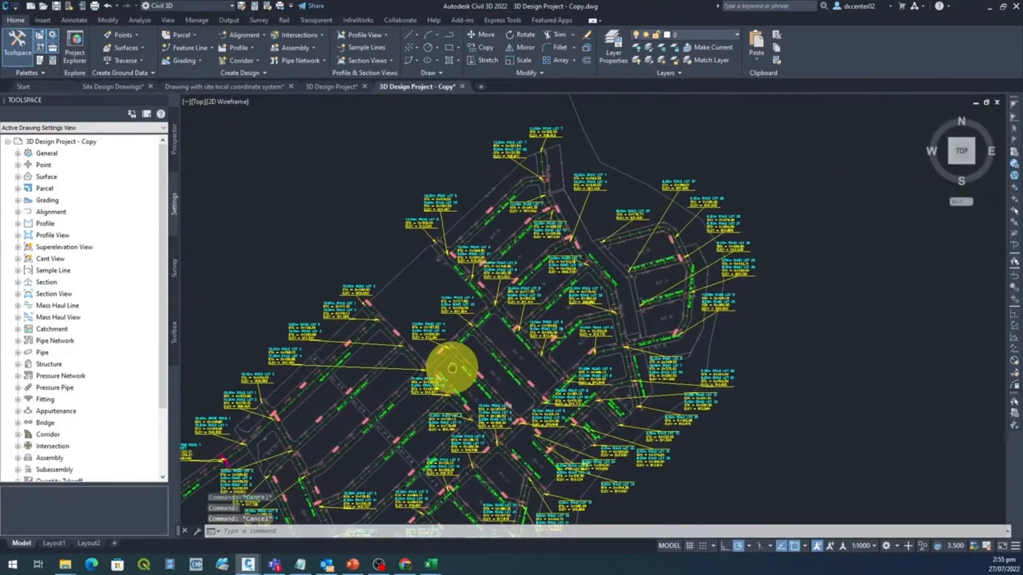
{"action": "scroll", "coordinate": [549, 238], "scroll_direction": "up", "scroll_amount": 4}
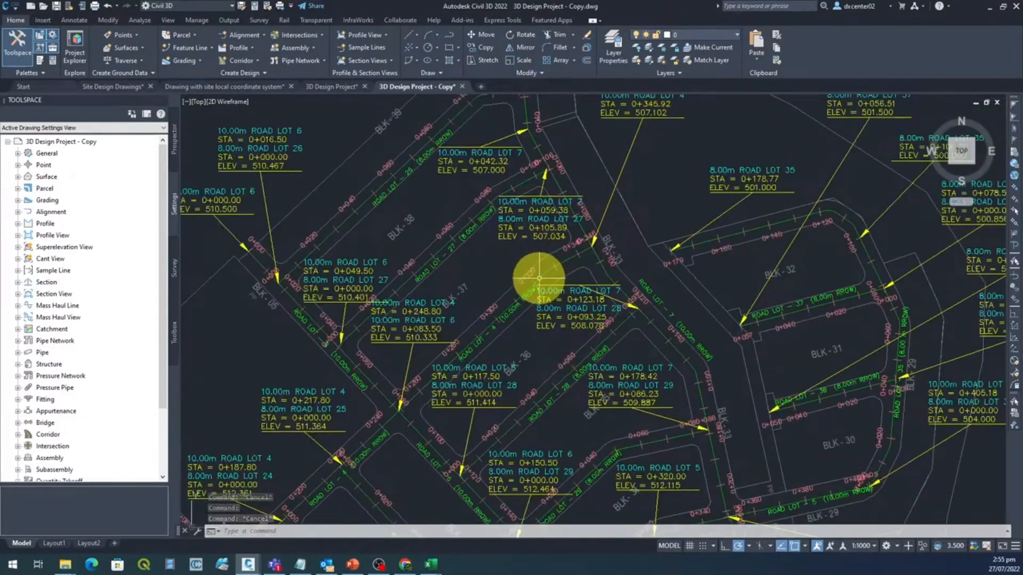
{"action": "left_click", "coordinate": [538, 279]}
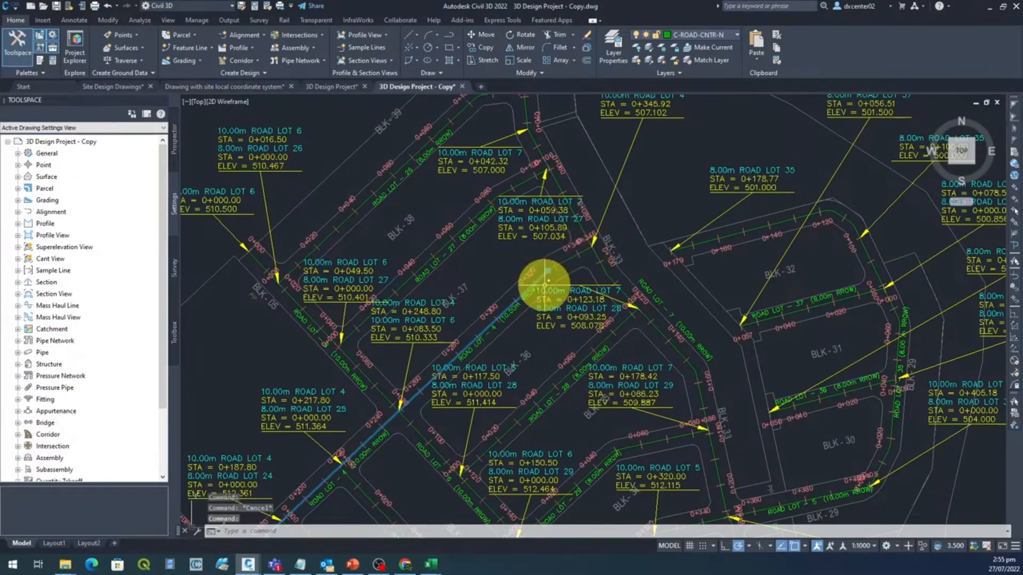
{"action": "scroll", "coordinate": [544, 286], "scroll_direction": "down", "scroll_amount": 4}
{"action": "middle_click_drag", "start_coordinate": [505, 345], "coordinate": [655, 226]}
{"action": "mouse_move", "coordinate": [481, 383]}
{"action": "middle_mouse_down"}
{"action": "mouse_move", "coordinate": [527, 349]}
{"action": "mouse_move", "coordinate": [487, 313]}
{"action": "middle_mouse_up"}
{"action": "scroll", "coordinate": [517, 350], "scroll_direction": "up", "scroll_amount": 5}
{"action": "key", "text": "Escape"}
Check the separate arc and short line of the Road Lot 4 centreline between station 0+020 and Road Lot 2.
{"action": "scroll", "coordinate": [482, 314], "scroll_direction": "up", "scroll_amount": 2}
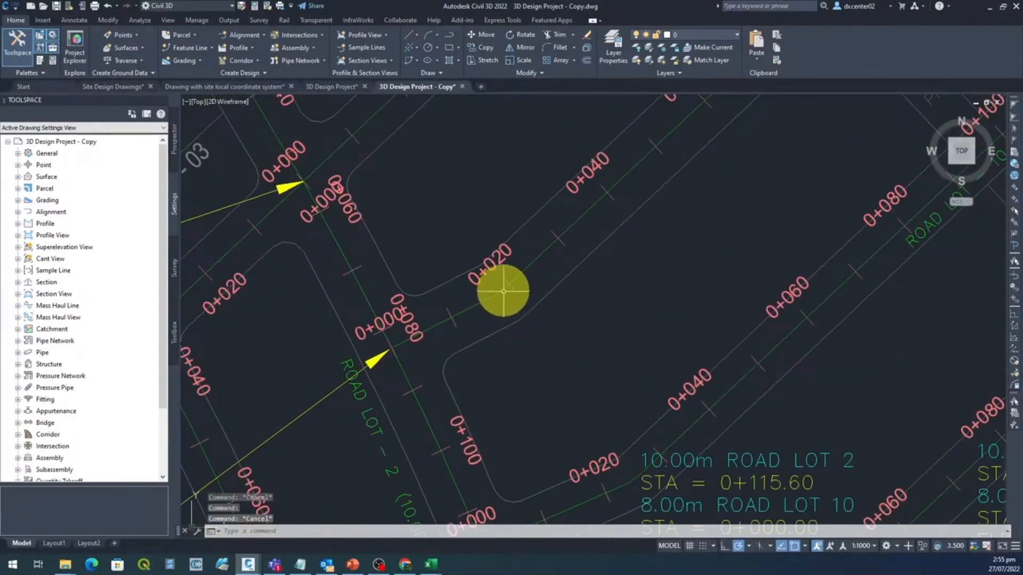
{"action": "scroll", "coordinate": [503, 291], "scroll_direction": "up", "scroll_amount": 3}
{"action": "left_click", "coordinate": [478, 301]}
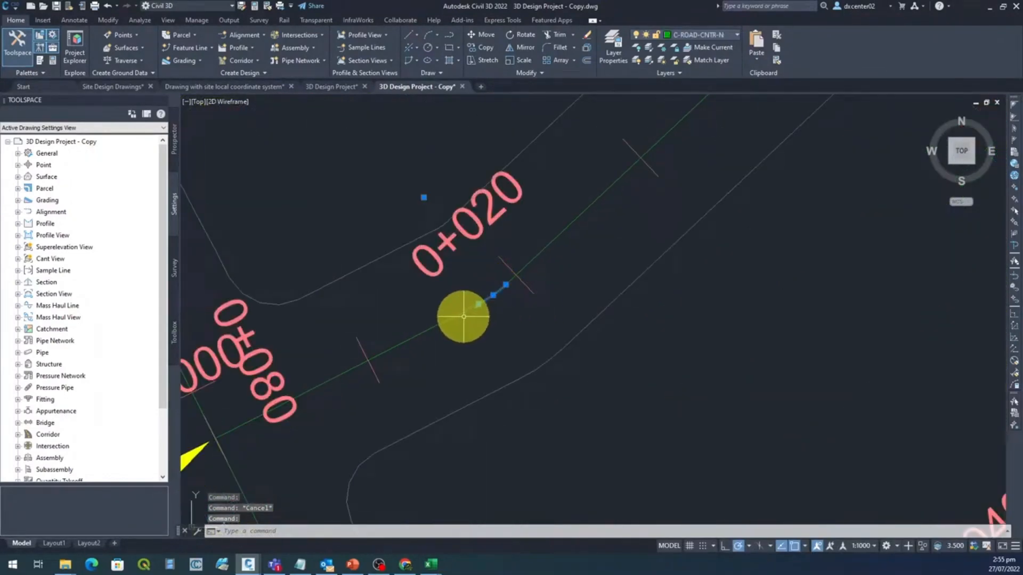
{"action": "left_click", "coordinate": [463, 316]}
{"action": "key", "text": "Escape"}
{"action": "scroll", "coordinate": [465, 328], "scroll_direction": "down", "scroll_amount": 2}
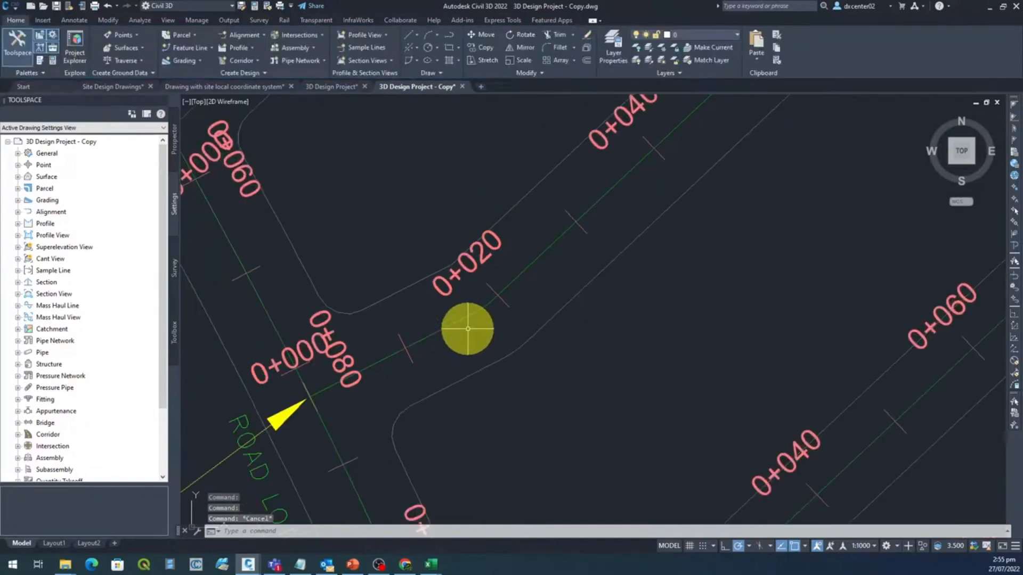
Join the five Road Lot 4 centreline segments from Road Lot 2 to Road Lot 7 into one polyline.
{"action": "middle_click_drag", "start_coordinate": [438, 370], "coordinate": [498, 334]}
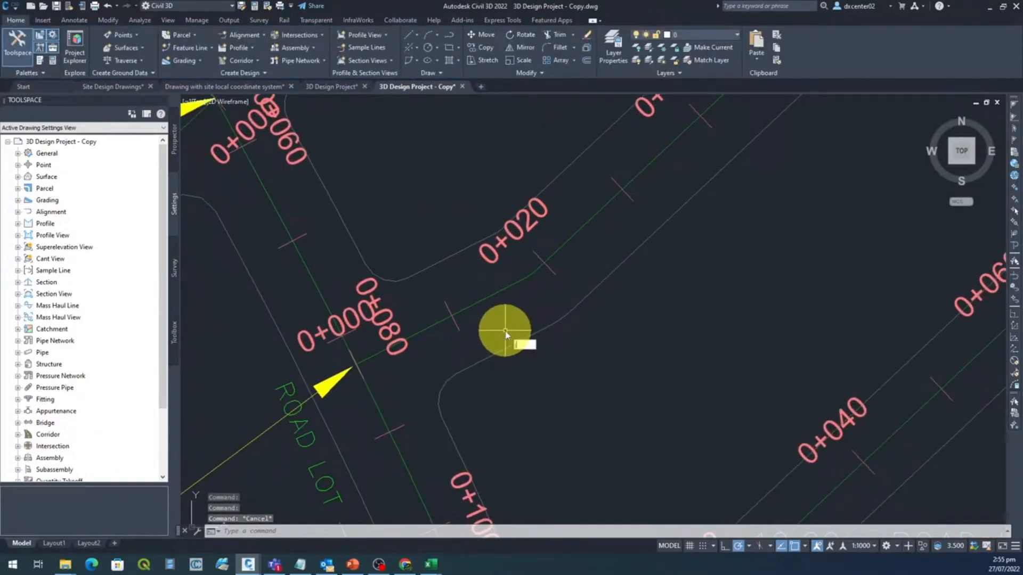
{"action": "type", "text": "joi"}
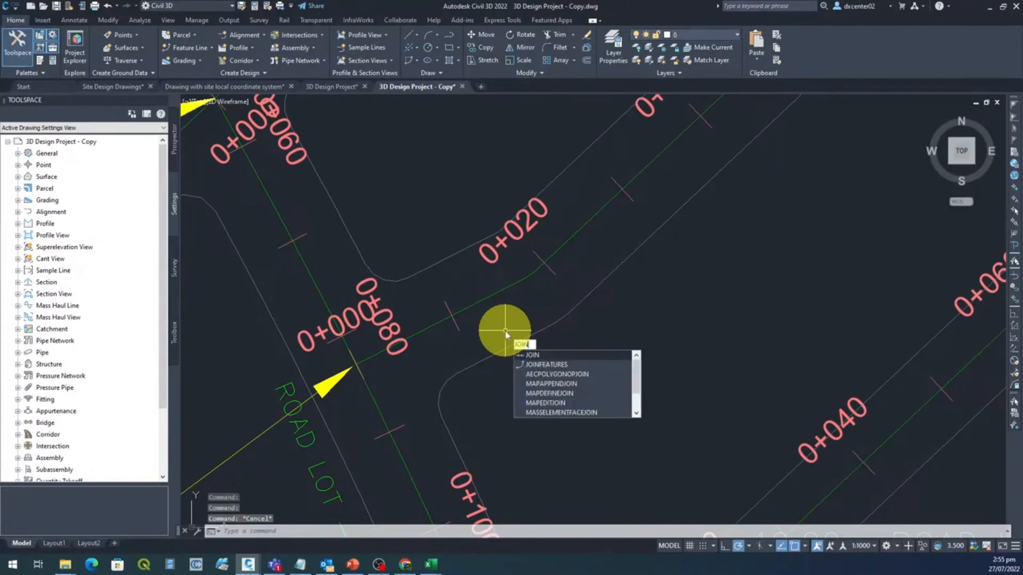
{"action": "left_click", "coordinate": [530, 355]}
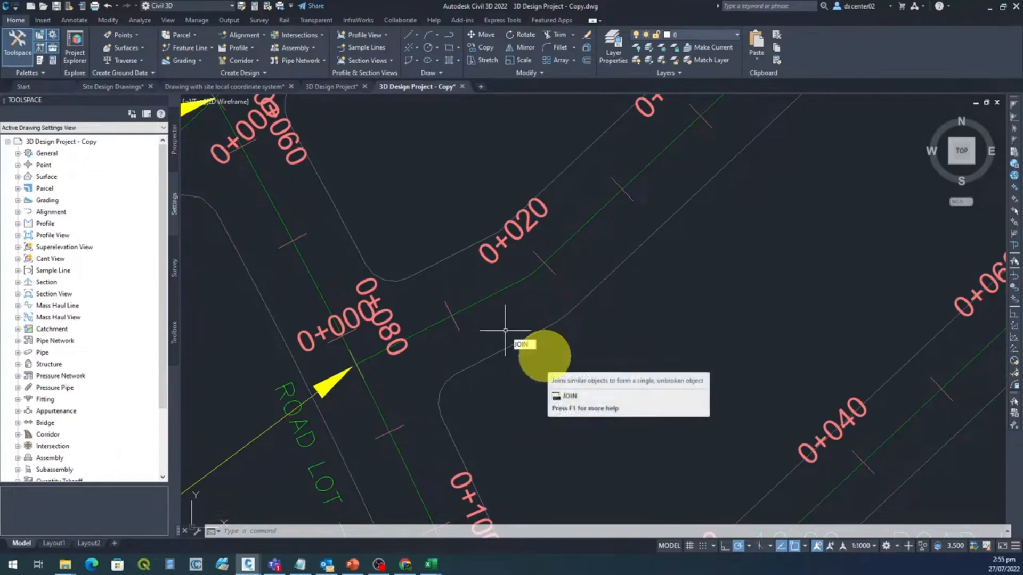
{"action": "left_click", "coordinate": [417, 333]}
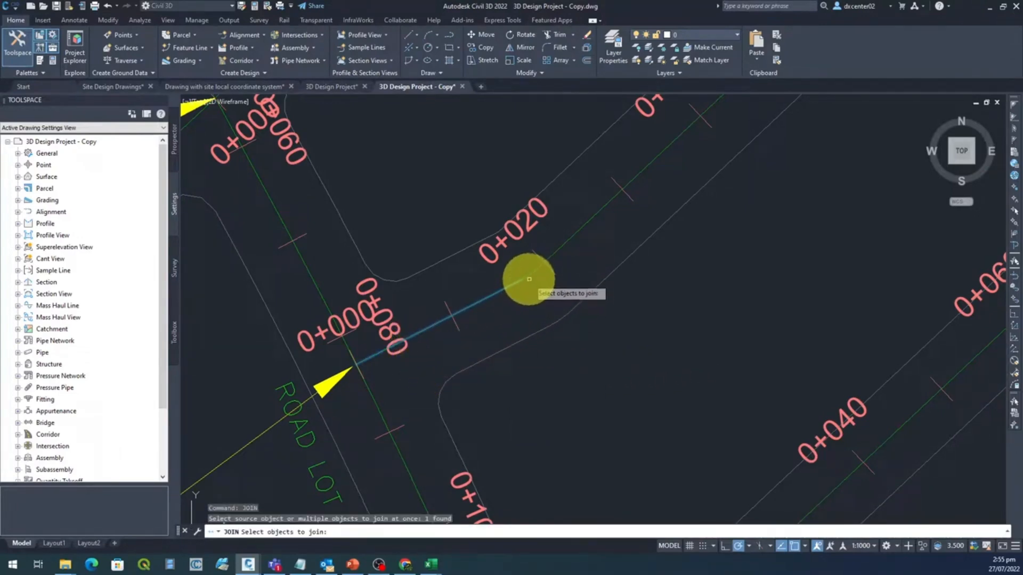
{"action": "left_click", "coordinate": [527, 277]}
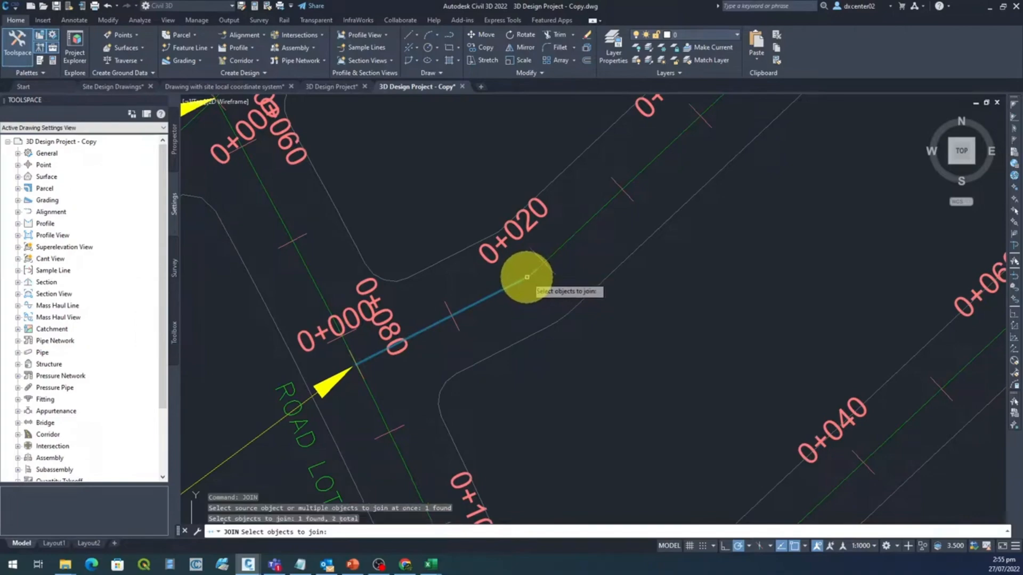
{"action": "left_click", "coordinate": [553, 254]}
{"action": "scroll", "coordinate": [557, 257], "scroll_direction": "down", "scroll_amount": 6}
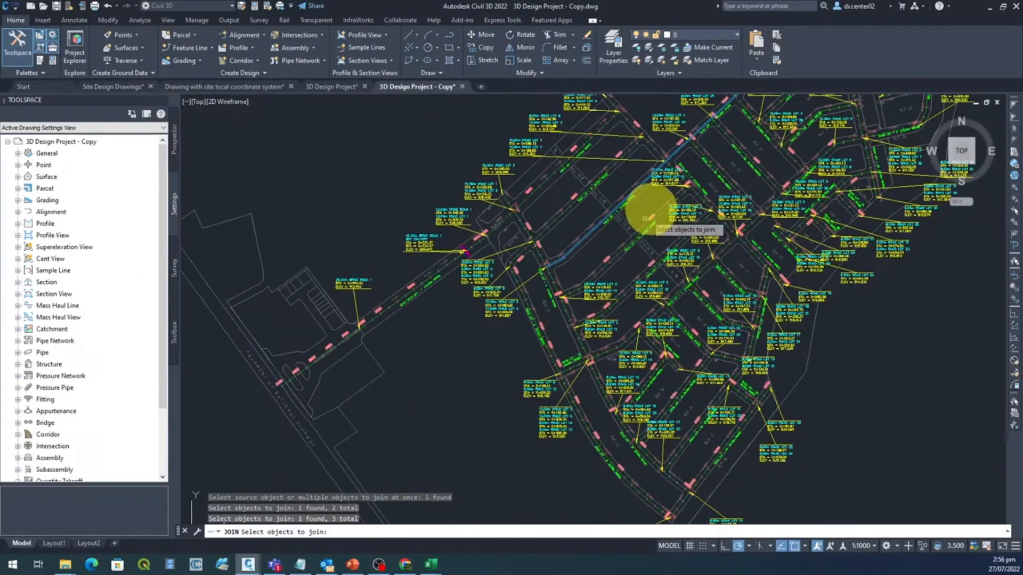
{"action": "mouse_move", "coordinate": [664, 195]}
{"action": "middle_mouse_down"}
{"action": "mouse_move", "coordinate": [468, 315]}
{"action": "mouse_move", "coordinate": [400, 382]}
{"action": "middle_mouse_up"}
{"action": "scroll", "coordinate": [528, 244], "scroll_direction": "up", "scroll_amount": 8}
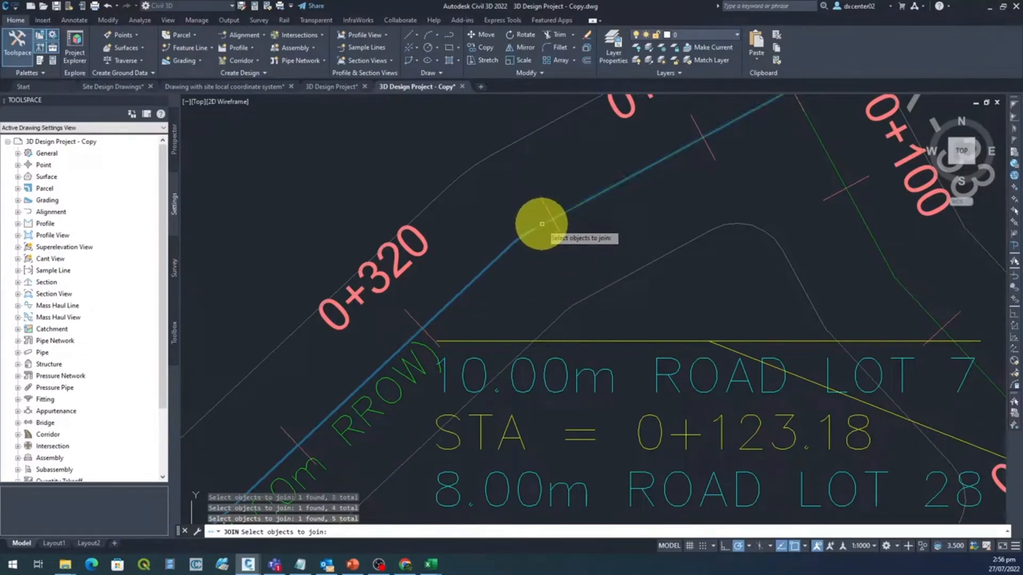
{"action": "scroll", "coordinate": [613, 208], "scroll_direction": "down", "scroll_amount": 3}
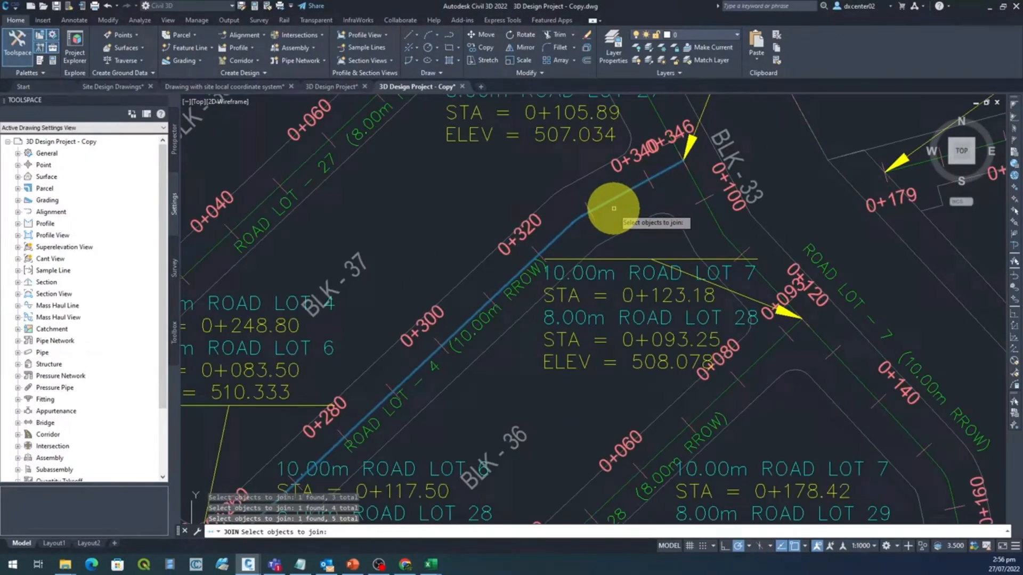
{"action": "key", "text": "Return"}
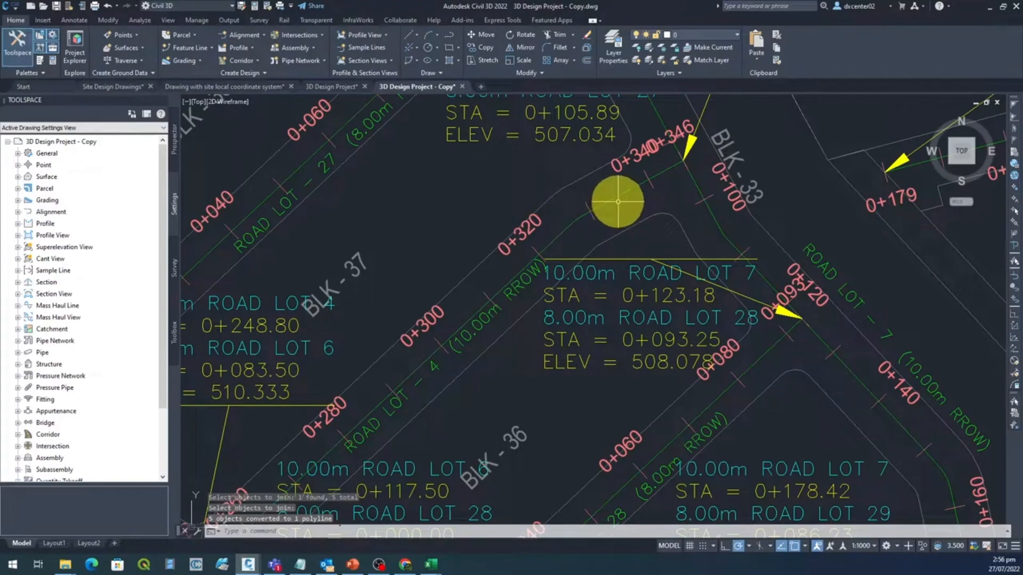
Select the joined Road Lot 4 polyline to check its continuity from end to end, then deselect it.
{"action": "left_click", "coordinate": [615, 197]}
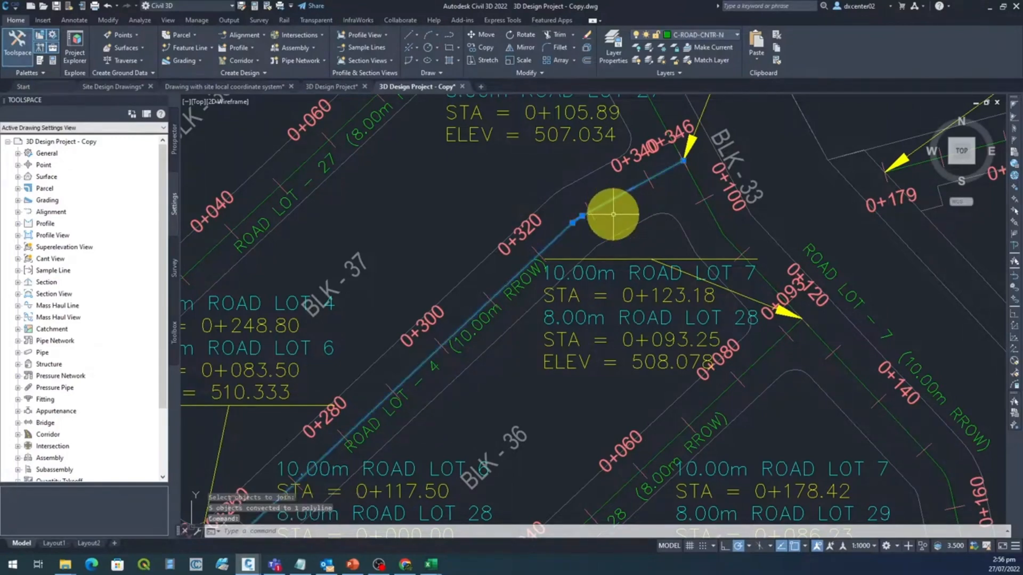
{"action": "scroll", "coordinate": [613, 206], "scroll_direction": "down", "scroll_amount": 6}
{"action": "scroll", "coordinate": [556, 336], "scroll_direction": "down", "scroll_amount": 5}
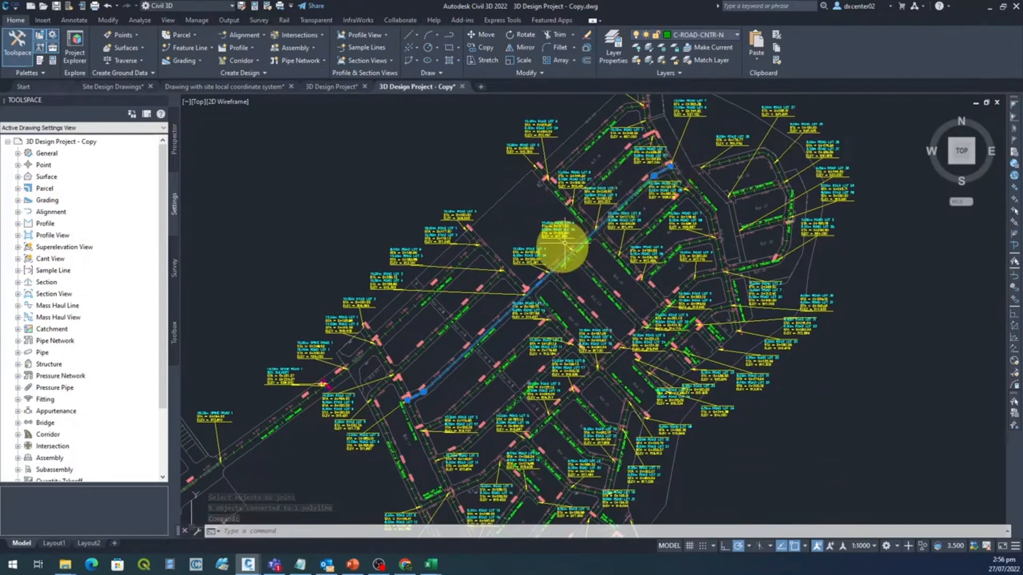
{"action": "mouse_move", "coordinate": [423, 395]}
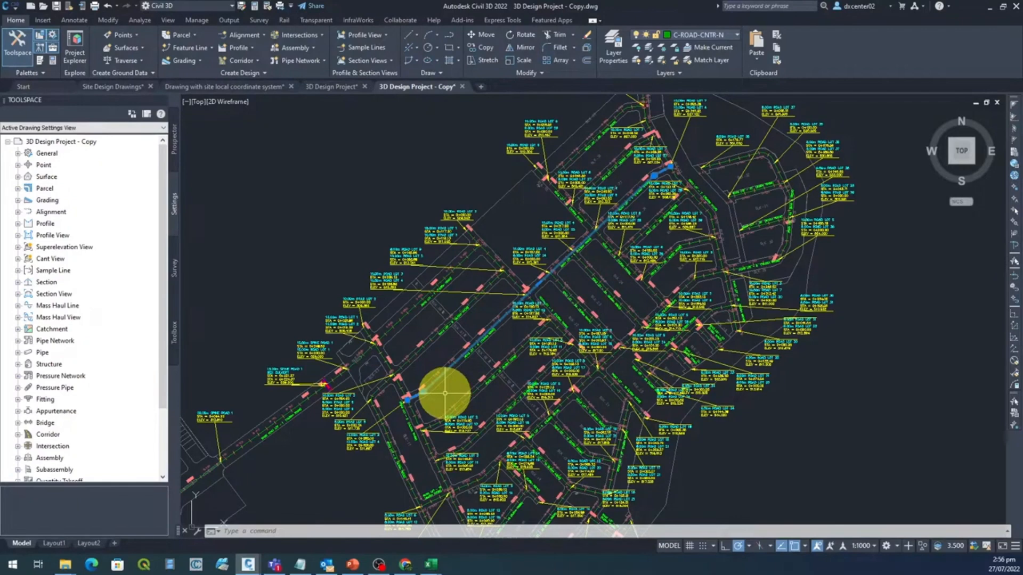
{"action": "scroll", "coordinate": [445, 393], "scroll_direction": "up", "scroll_amount": 3}
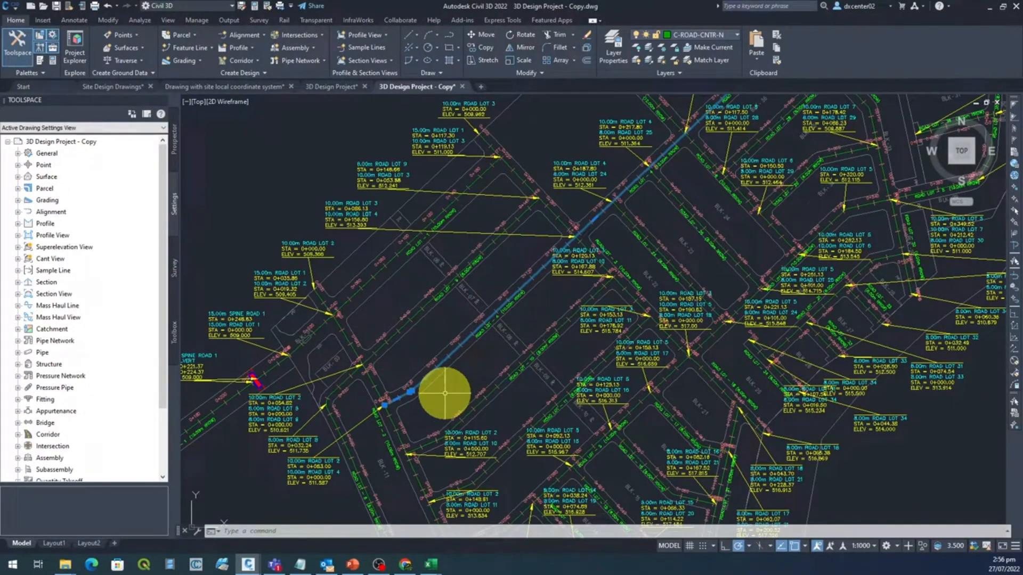
{"action": "key", "text": "Escape"}
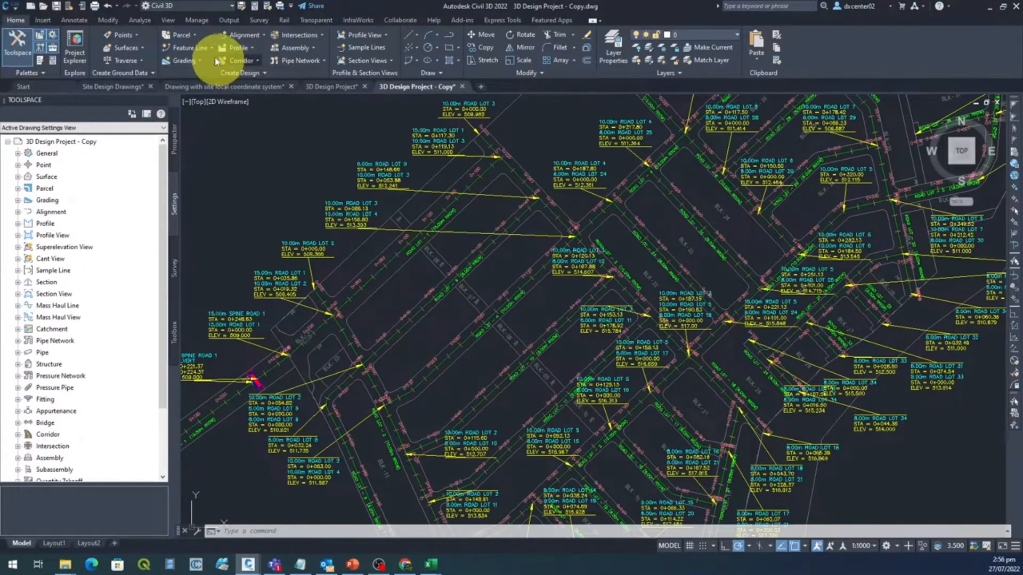
Create a feature line from the joined Road Lot 4 polyline in Site 1, named RoadLot4, on layer C-TOPO-FEAT.
{"action": "left_click", "coordinate": [190, 48]}
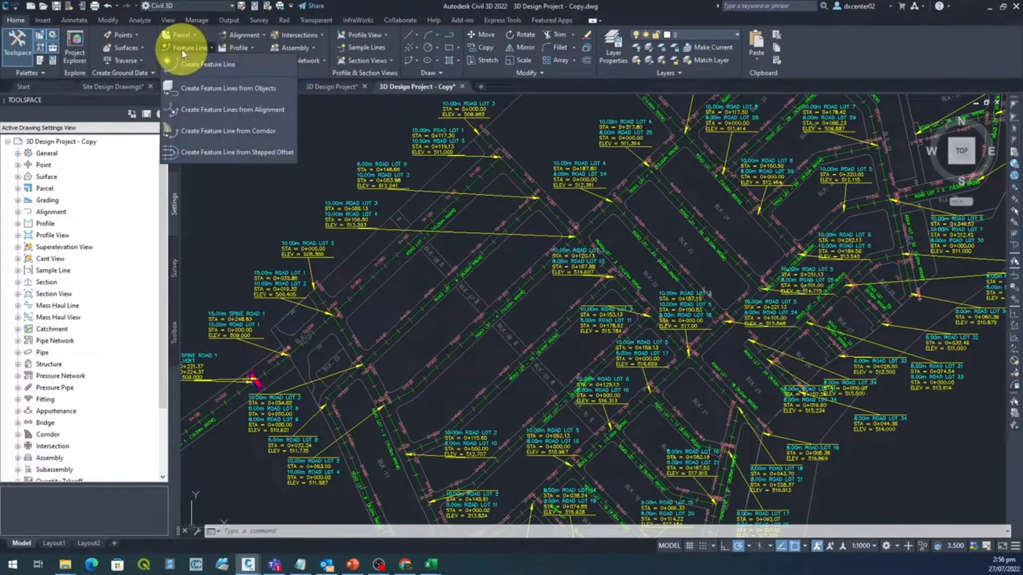
{"action": "left_click", "coordinate": [236, 88]}
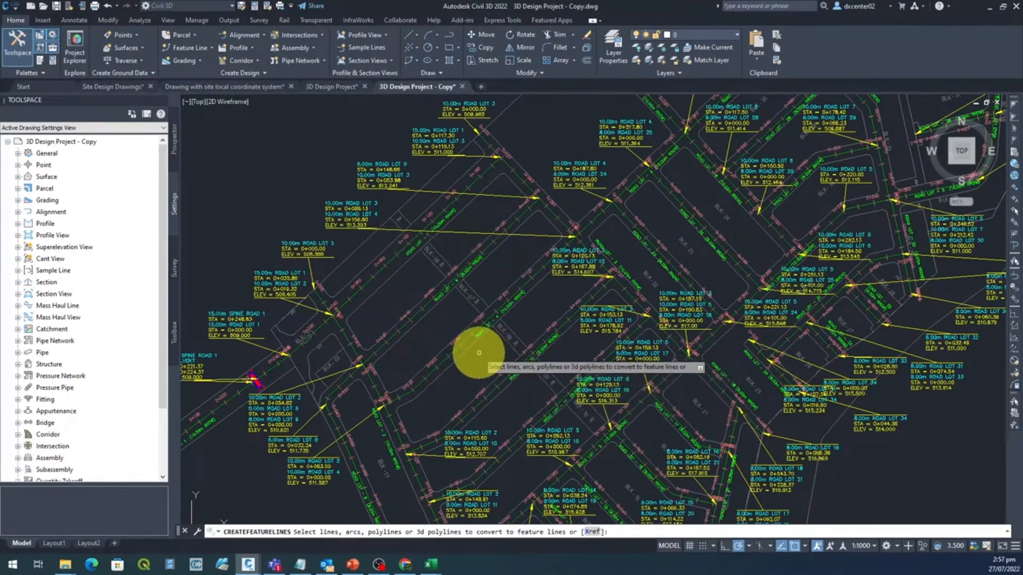
{"action": "scroll", "coordinate": [479, 353], "scroll_direction": "up", "scroll_amount": 2}
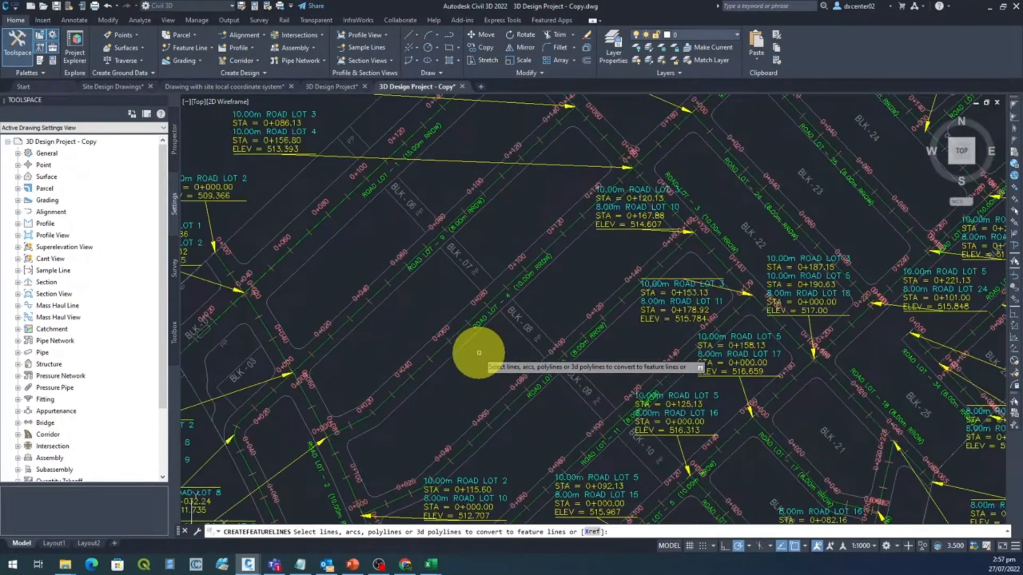
{"action": "left_click", "coordinate": [459, 330]}
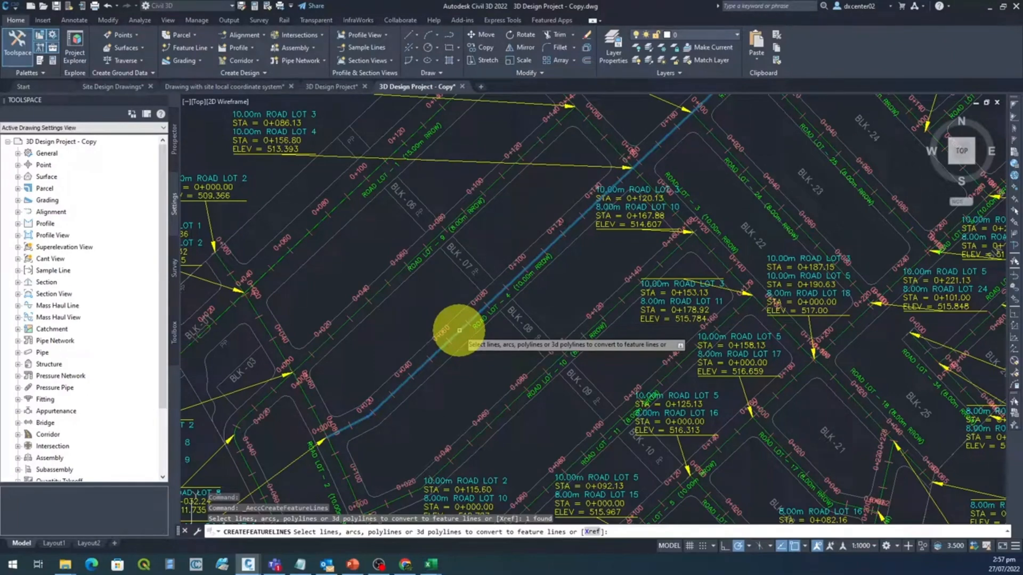
{"action": "key", "text": "Return"}
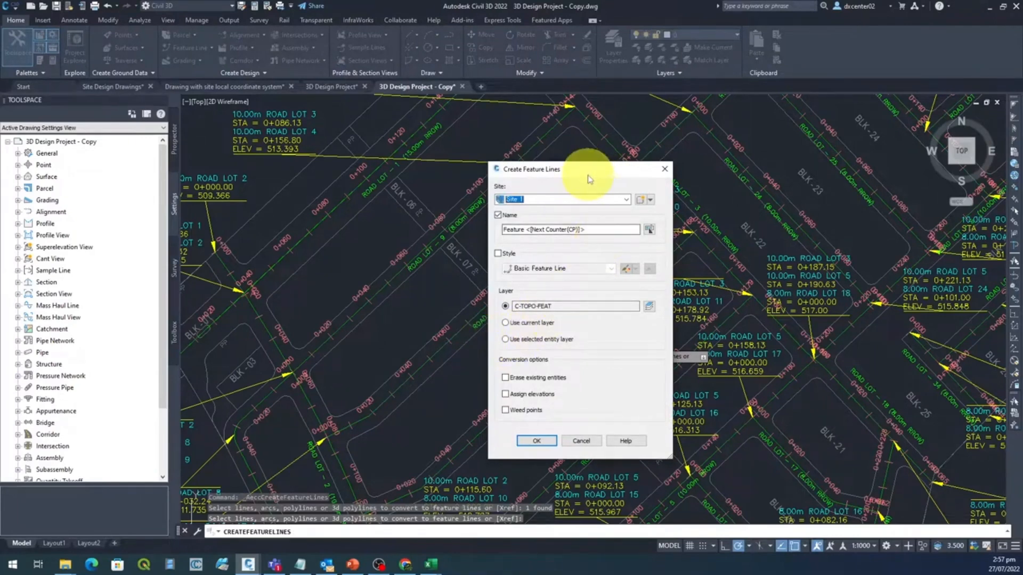
{"action": "mouse_move", "coordinate": [588, 176]}
{"action": "left_mouse_down"}
{"action": "mouse_move", "coordinate": [669, 302]}
{"action": "mouse_move", "coordinate": [619, 172]}
{"action": "left_mouse_up"}
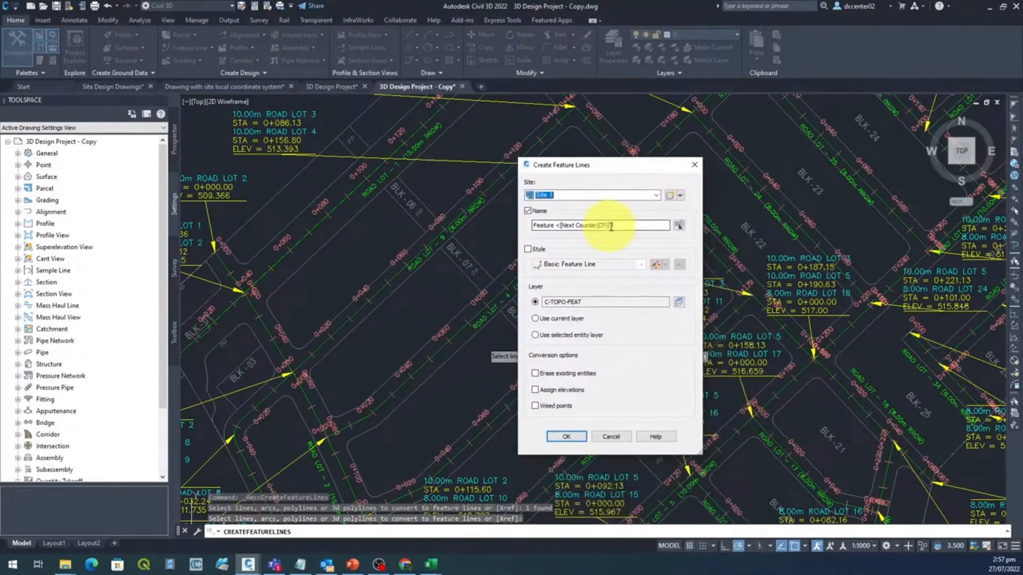
{"action": "left_click_drag", "start_coordinate": [622, 225], "coordinate": [520, 226]}
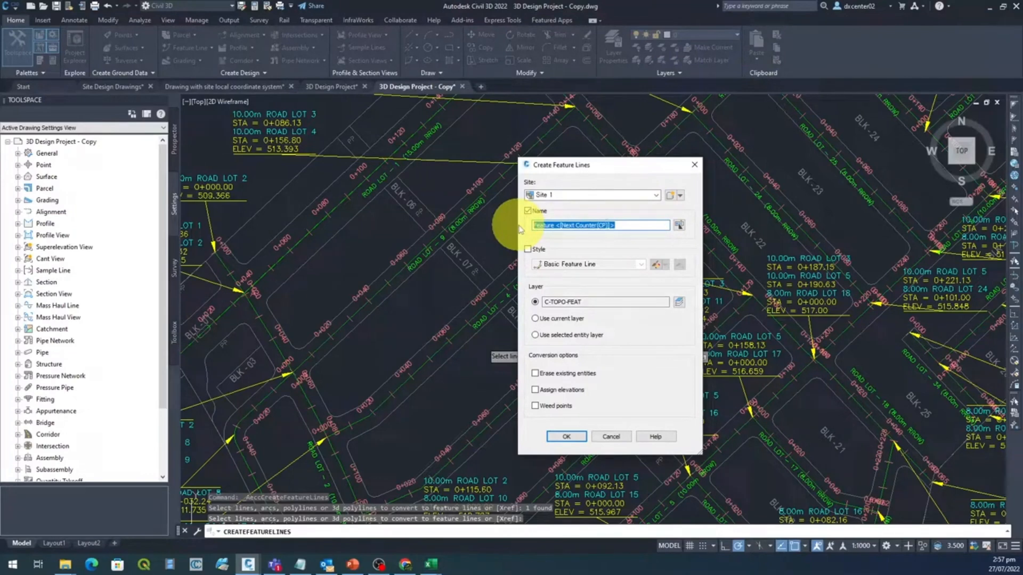
{"action": "type", "text": "RoadLot4"}
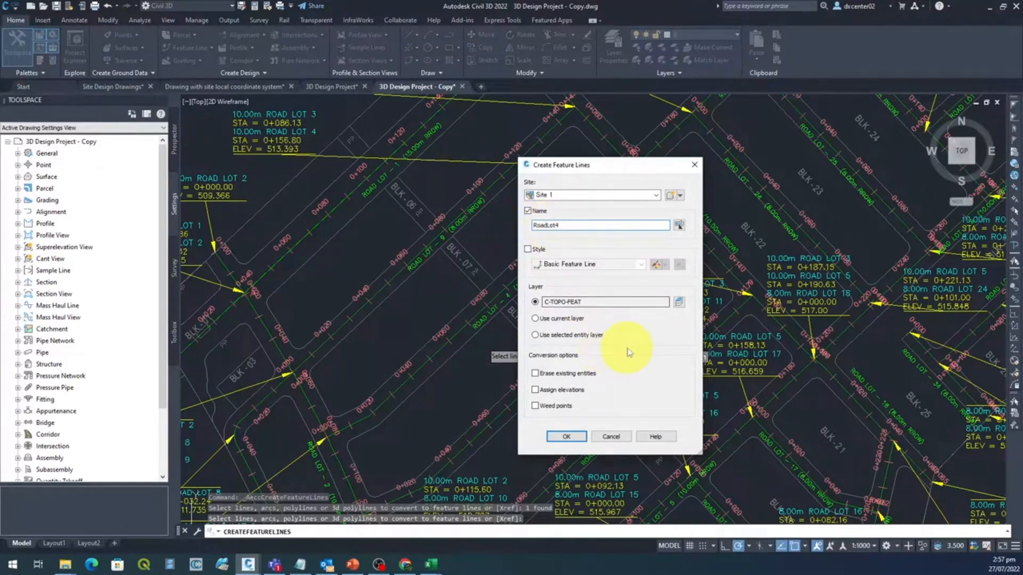
{"action": "left_click", "coordinate": [565, 437]}
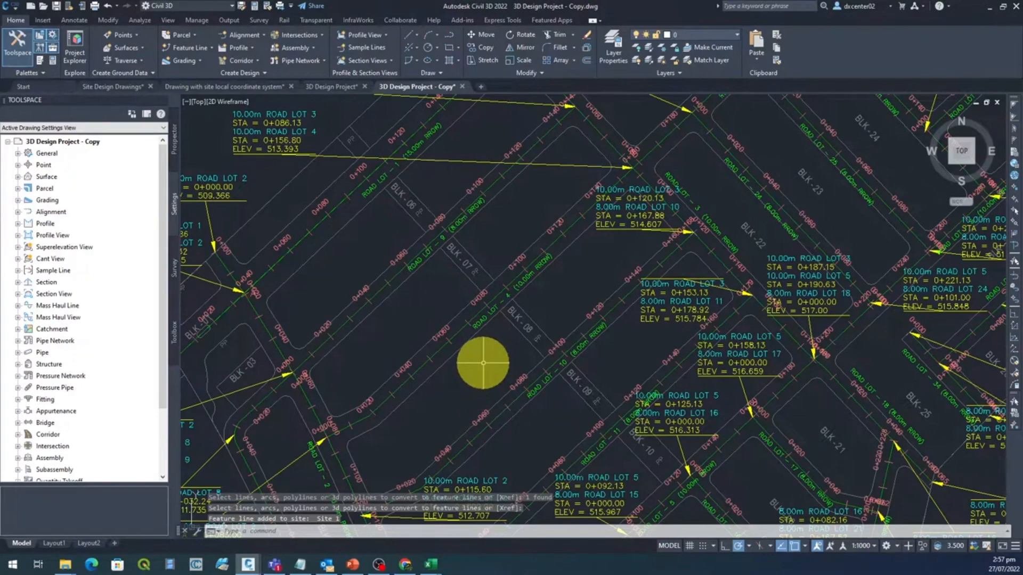
Select the RoadLot4 feature line and open its Elevation Editor, placed clear of the line's start.
{"action": "middle_click_drag", "start_coordinate": [484, 365], "coordinate": [488, 342]}
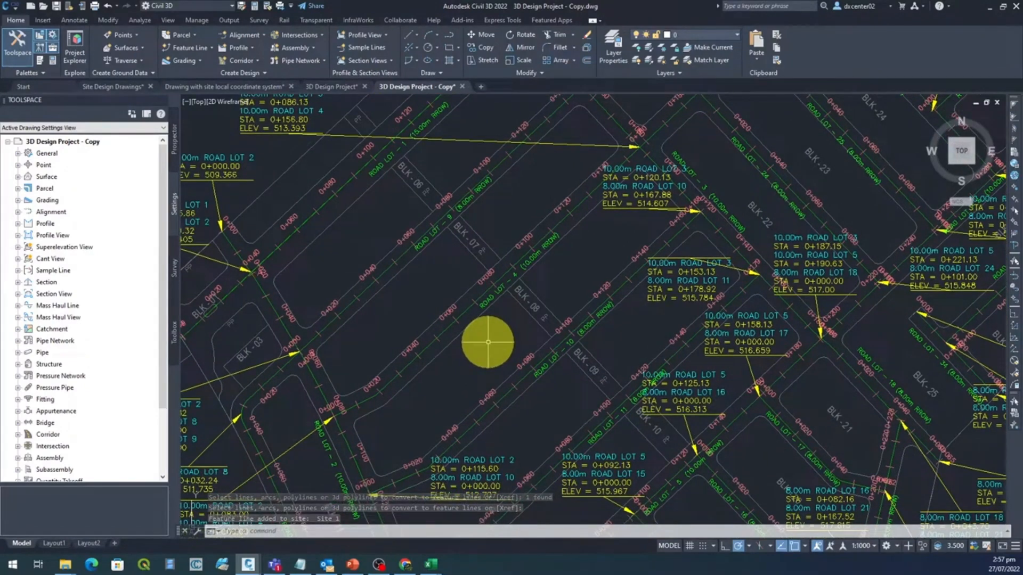
{"action": "scroll", "coordinate": [485, 343], "scroll_direction": "down", "scroll_amount": 2}
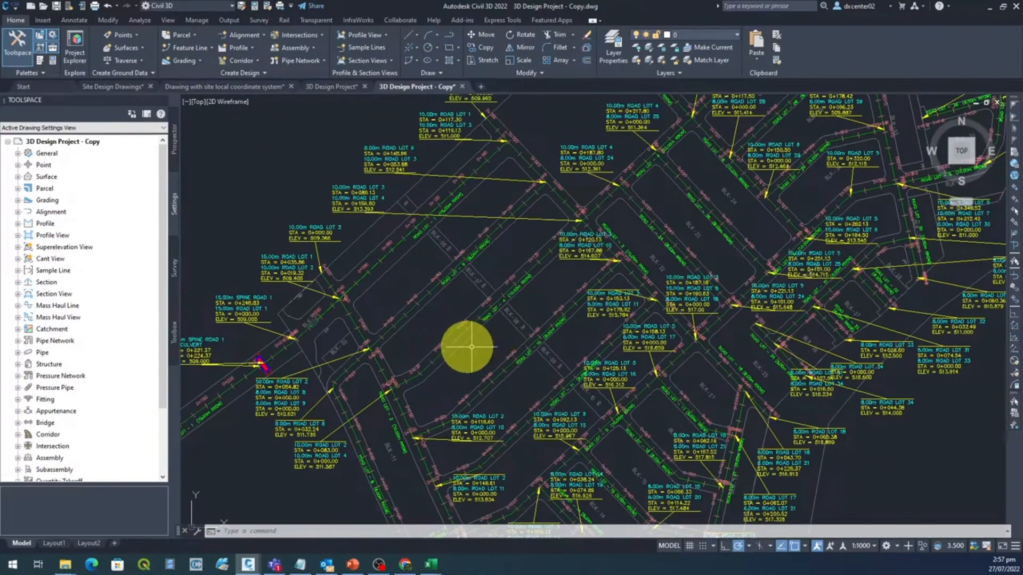
{"action": "left_click", "coordinate": [476, 321]}
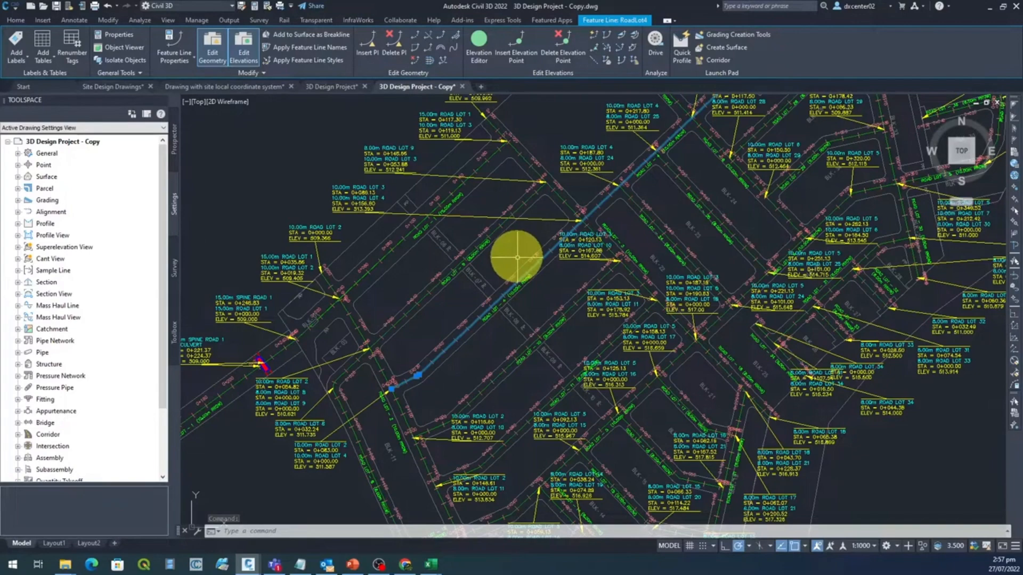
{"action": "mouse_move", "coordinate": [514, 256]}
{"action": "middle_mouse_down"}
{"action": "mouse_move", "coordinate": [400, 361]}
{"action": "mouse_move", "coordinate": [415, 327]}
{"action": "middle_mouse_up"}
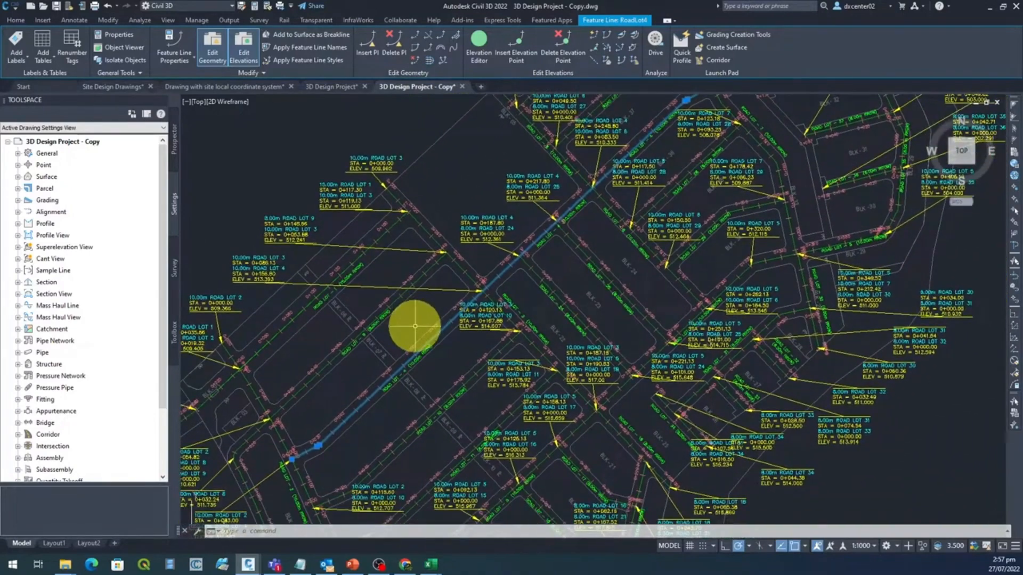
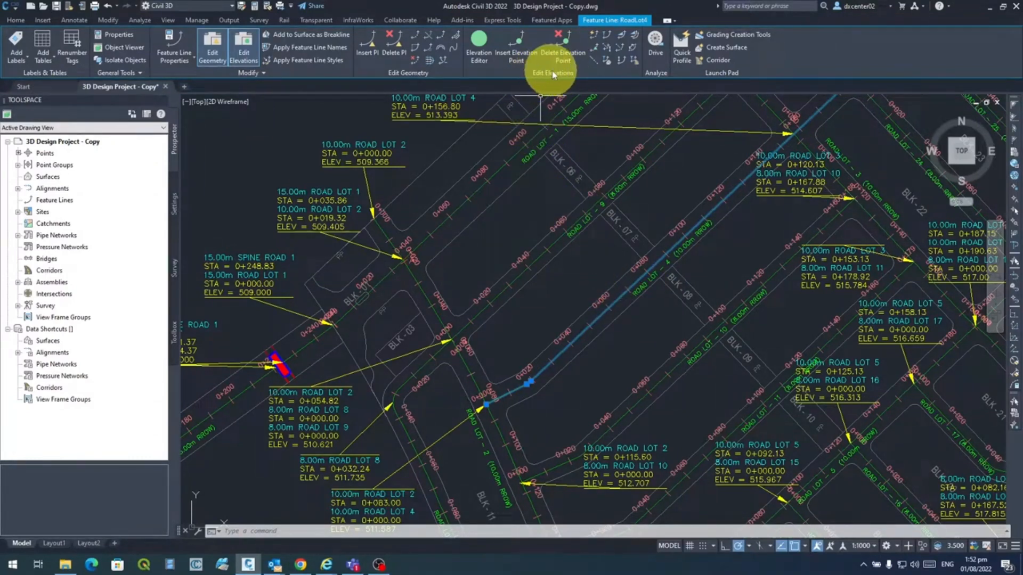
{"action": "left_click", "coordinate": [479, 40]}
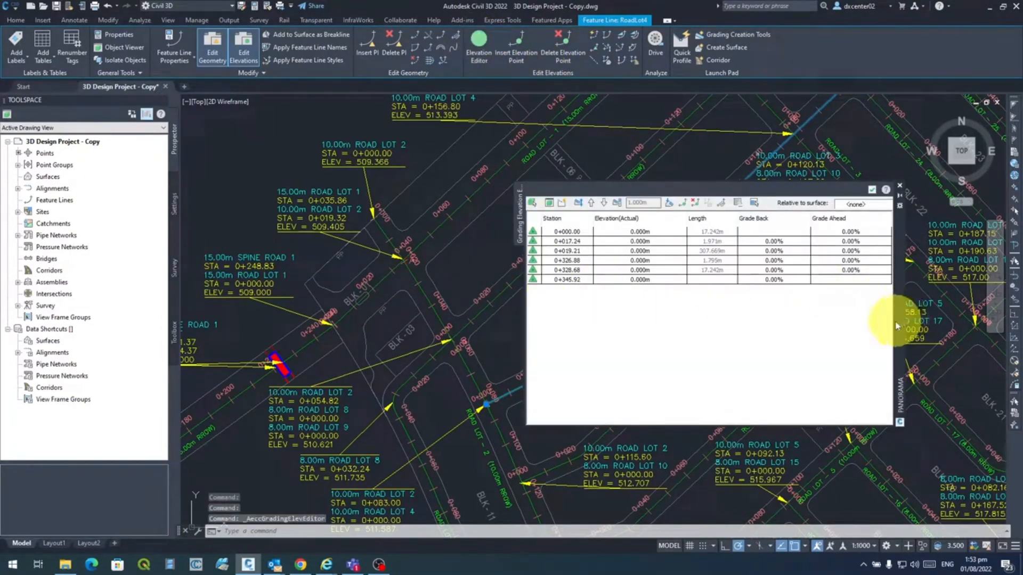
{"action": "left_click_drag", "start_coordinate": [896, 326], "coordinate": [957, 361]}
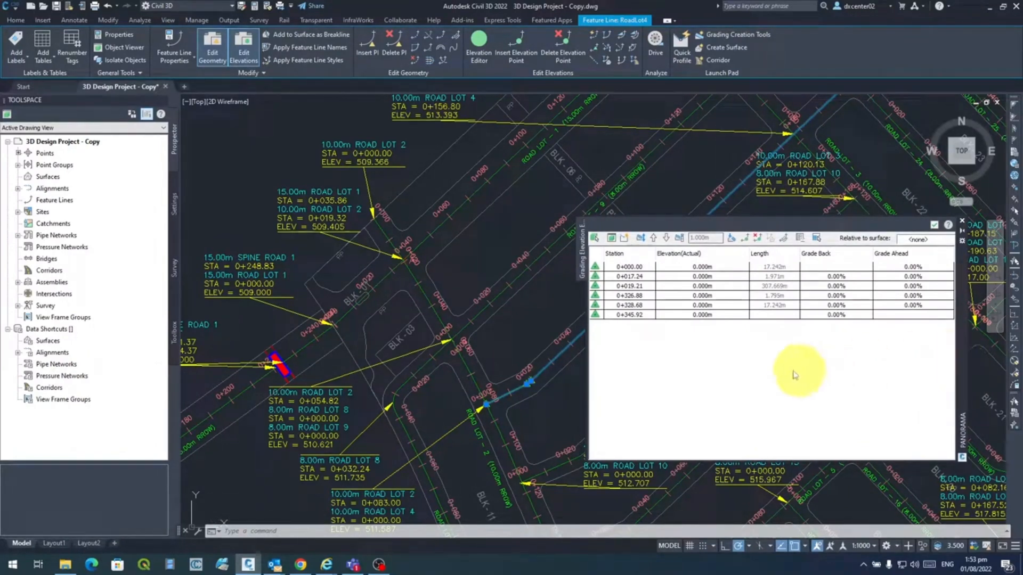
Compare the stations in the elevation table with the labelled Road Lot 4 intersections from end to end, and close the Elevation Editor.
{"action": "mouse_move", "coordinate": [531, 318]}
{"action": "middle_mouse_down"}
{"action": "mouse_move", "coordinate": [513, 202]}
{"action": "mouse_move", "coordinate": [520, 182]}
{"action": "middle_mouse_up"}
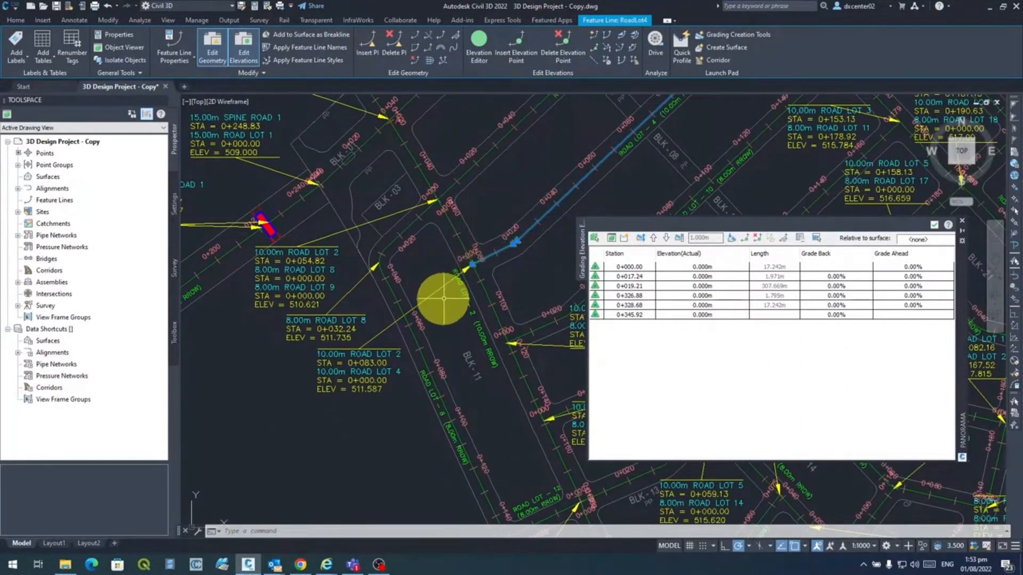
{"action": "scroll", "coordinate": [354, 354], "scroll_direction": "up", "scroll_amount": 4}
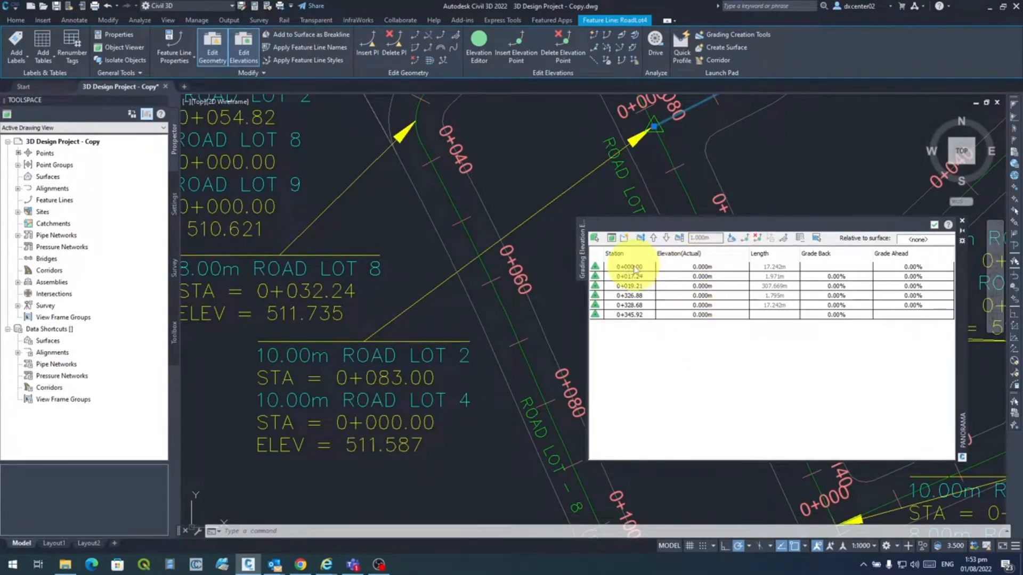
{"action": "scroll", "coordinate": [502, 298], "scroll_direction": "down", "scroll_amount": 4}
{"action": "mouse_move", "coordinate": [640, 185]}
{"action": "middle_mouse_down"}
{"action": "mouse_move", "coordinate": [550, 217]}
{"action": "mouse_move", "coordinate": [440, 322]}
{"action": "mouse_move", "coordinate": [410, 367]}
{"action": "middle_mouse_up"}
{"action": "middle_click_drag", "start_coordinate": [404, 190], "coordinate": [418, 304]}
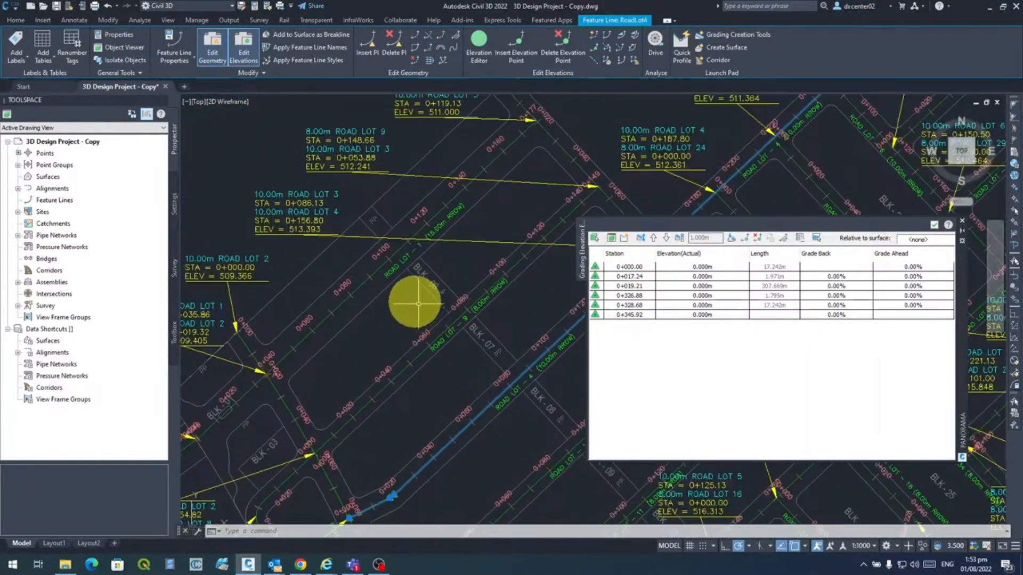
{"action": "scroll", "coordinate": [314, 216], "scroll_direction": "up", "scroll_amount": 2}
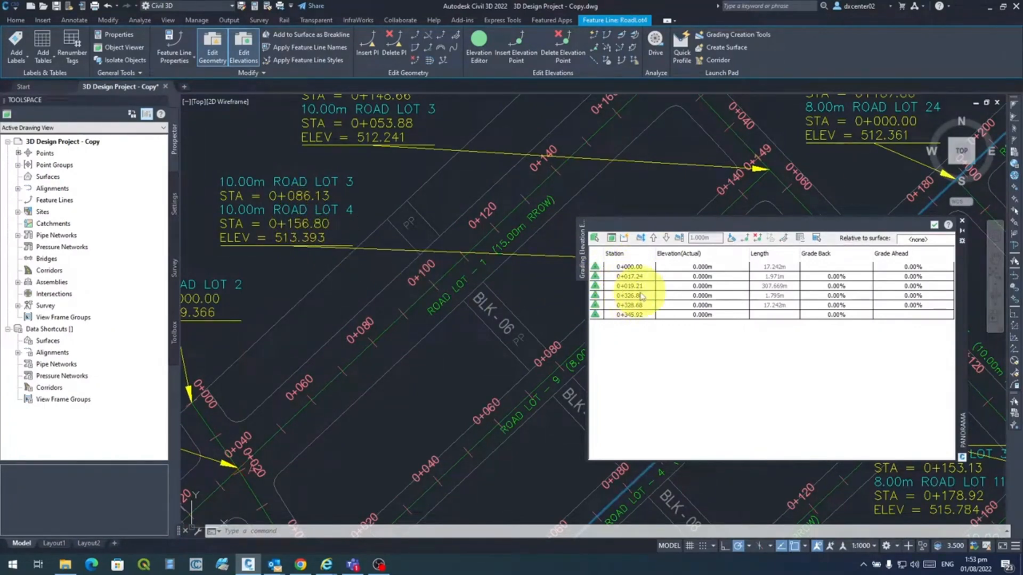
{"action": "scroll", "coordinate": [498, 187], "scroll_direction": "down", "scroll_amount": 4}
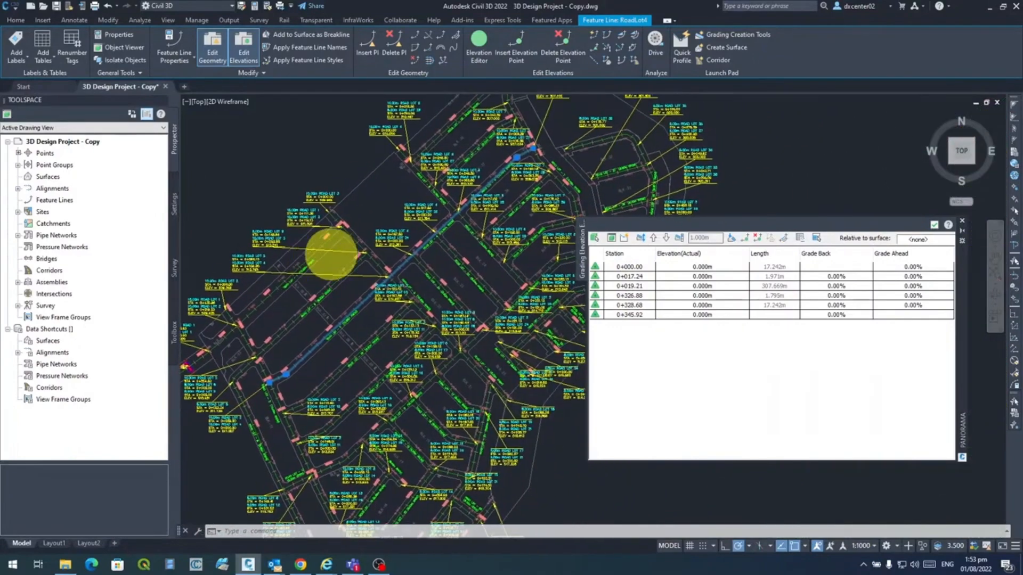
{"action": "scroll", "coordinate": [400, 247], "scroll_direction": "up", "scroll_amount": 6}
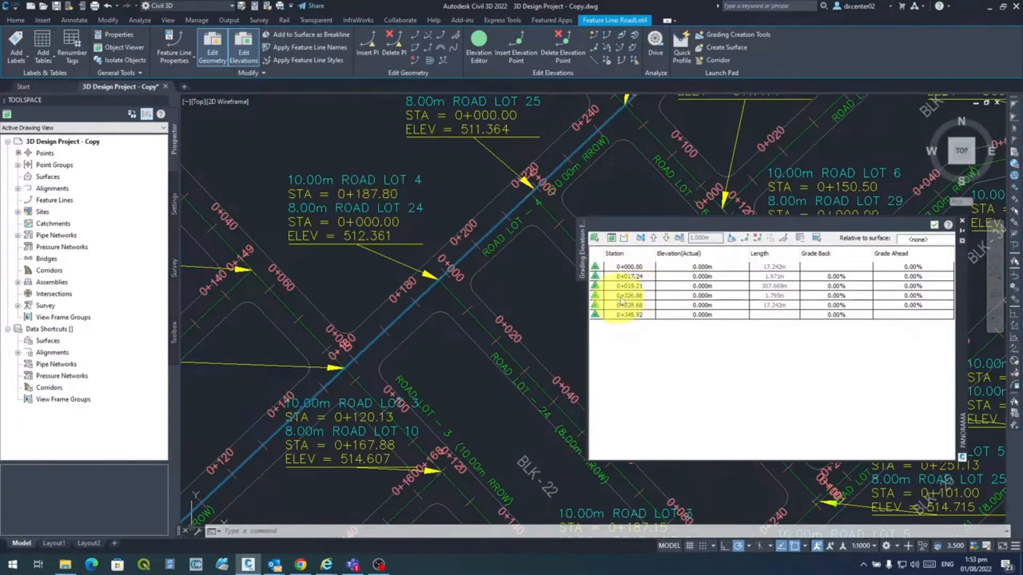
{"action": "scroll", "coordinate": [549, 194], "scroll_direction": "down", "scroll_amount": 2}
{"action": "middle_click_drag", "start_coordinate": [548, 194], "coordinate": [468, 274]}
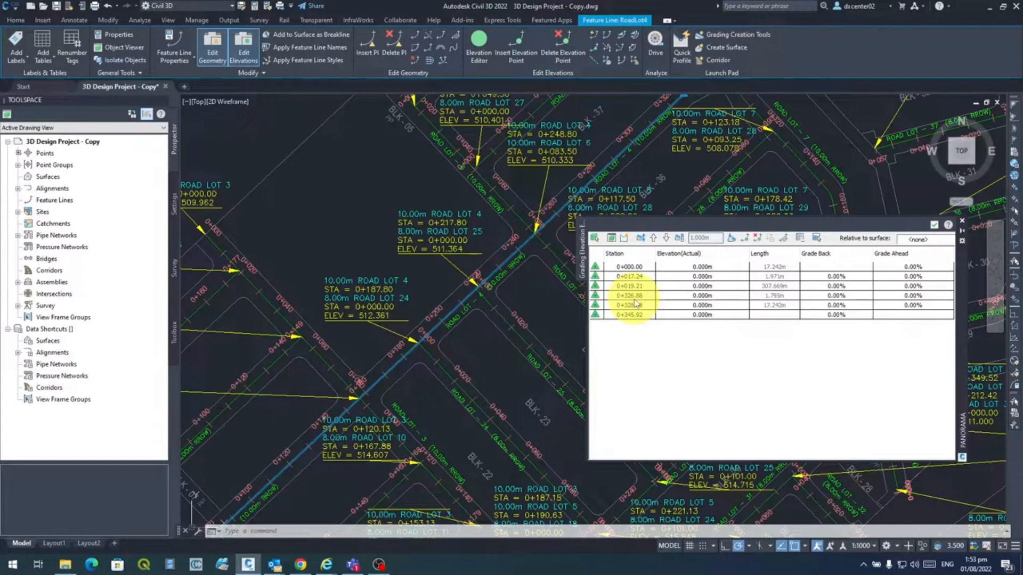
{"action": "scroll", "coordinate": [502, 247], "scroll_direction": "up", "scroll_amount": 3}
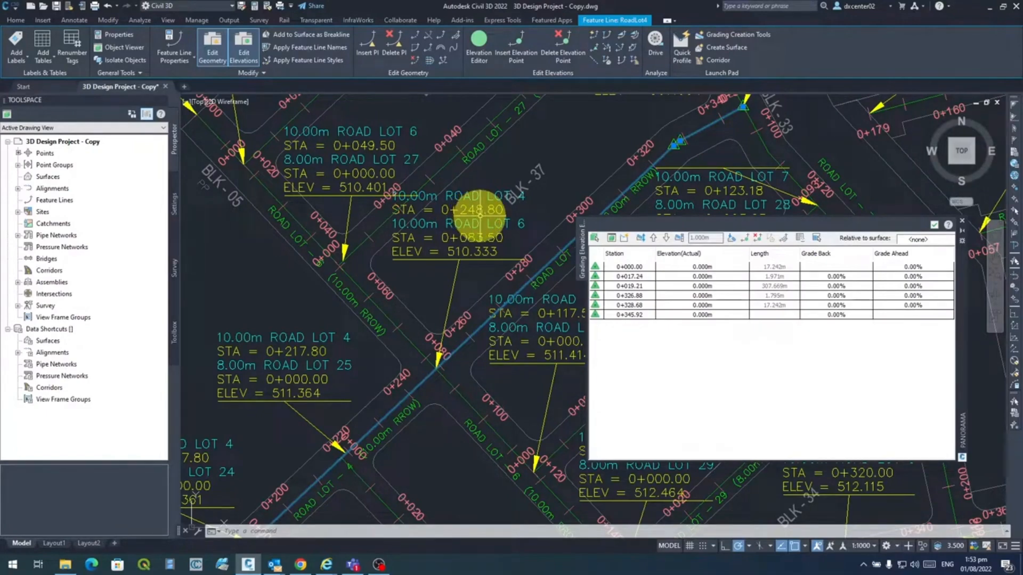
{"action": "scroll", "coordinate": [429, 292], "scroll_direction": "down", "scroll_amount": 6}
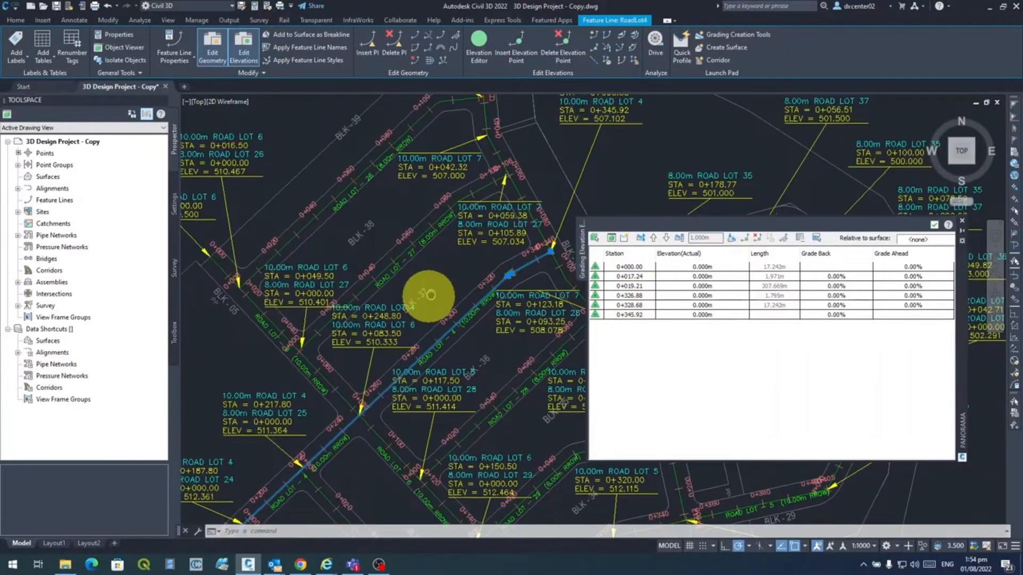
{"action": "middle_click_drag", "start_coordinate": [351, 369], "coordinate": [445, 274]}
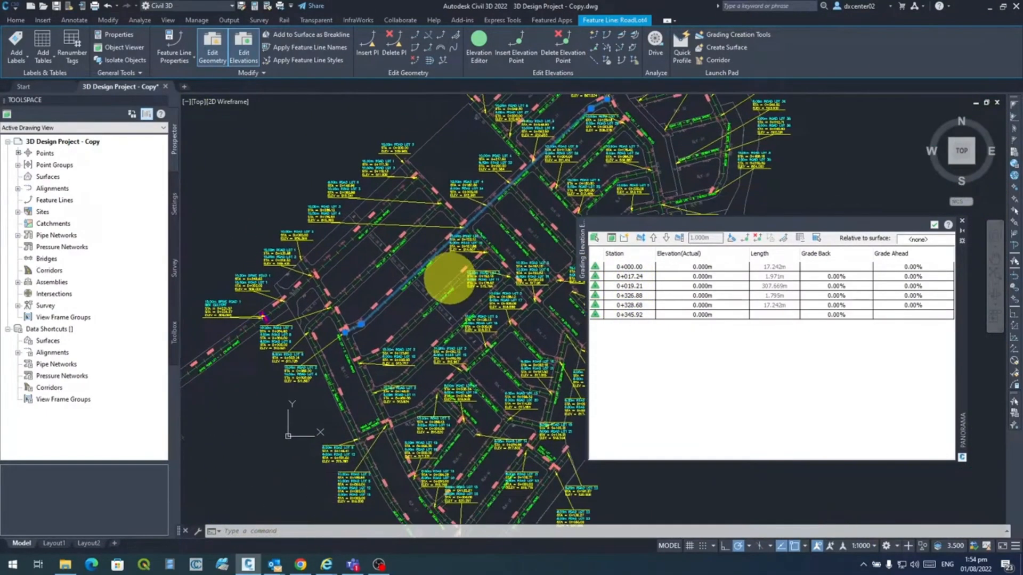
{"action": "left_click", "coordinate": [963, 224]}
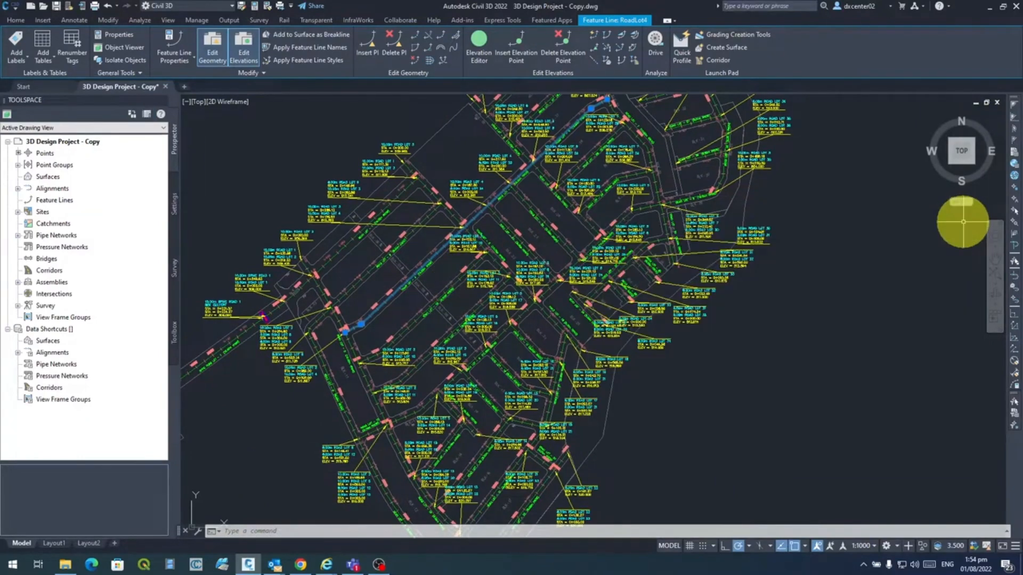
Start inserting elevation points on the RoadLot4 feature line and enable all object snap modes.
{"action": "middle_click_drag", "start_coordinate": [513, 246], "coordinate": [659, 337]}
{"action": "scroll", "coordinate": [660, 337], "scroll_direction": "up", "scroll_amount": 3}
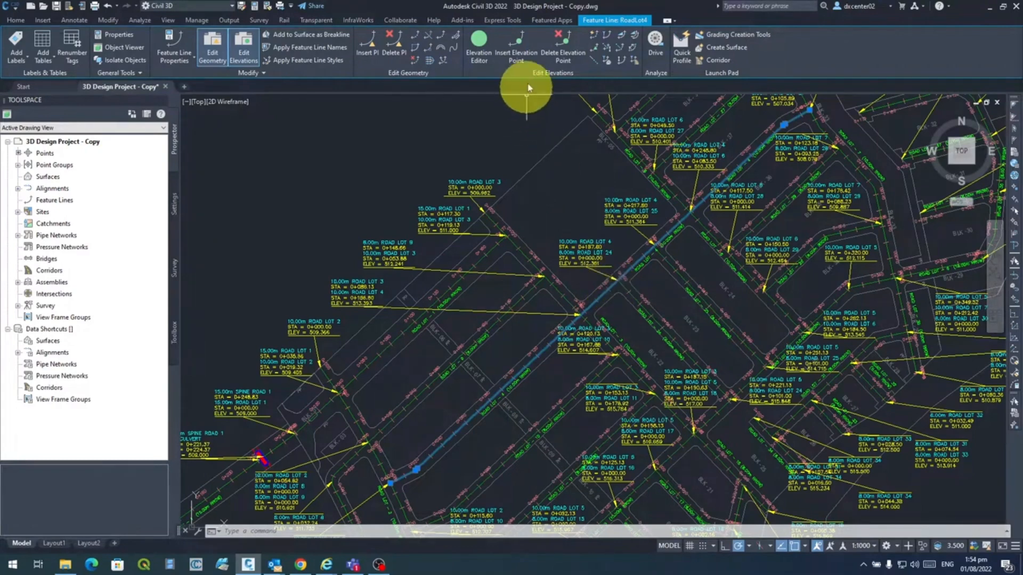
{"action": "left_click", "coordinate": [521, 44]}
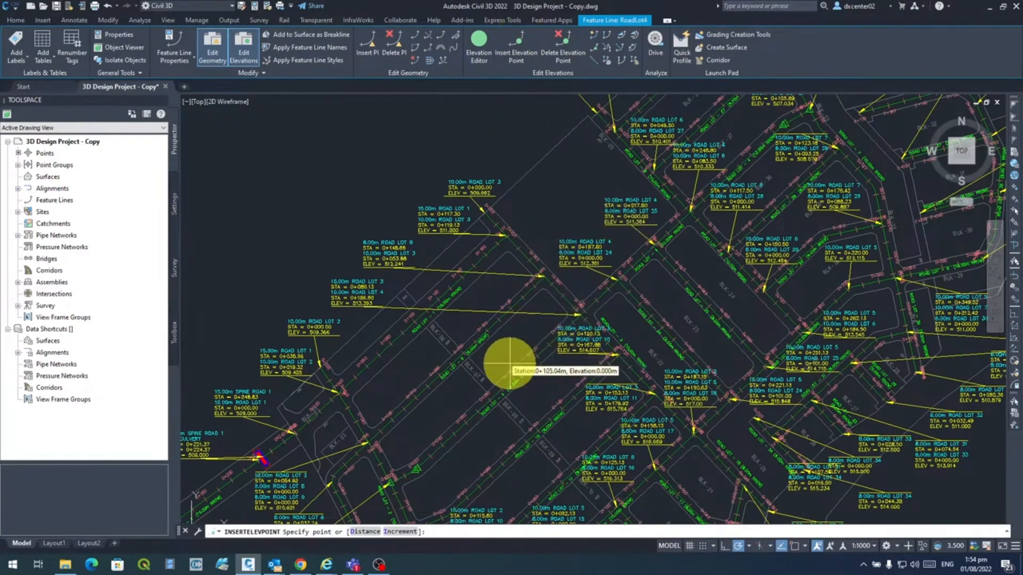
{"action": "middle_click_drag", "start_coordinate": [513, 361], "coordinate": [593, 155]}
{"action": "scroll", "coordinate": [557, 228], "scroll_direction": "up", "scroll_amount": 5}
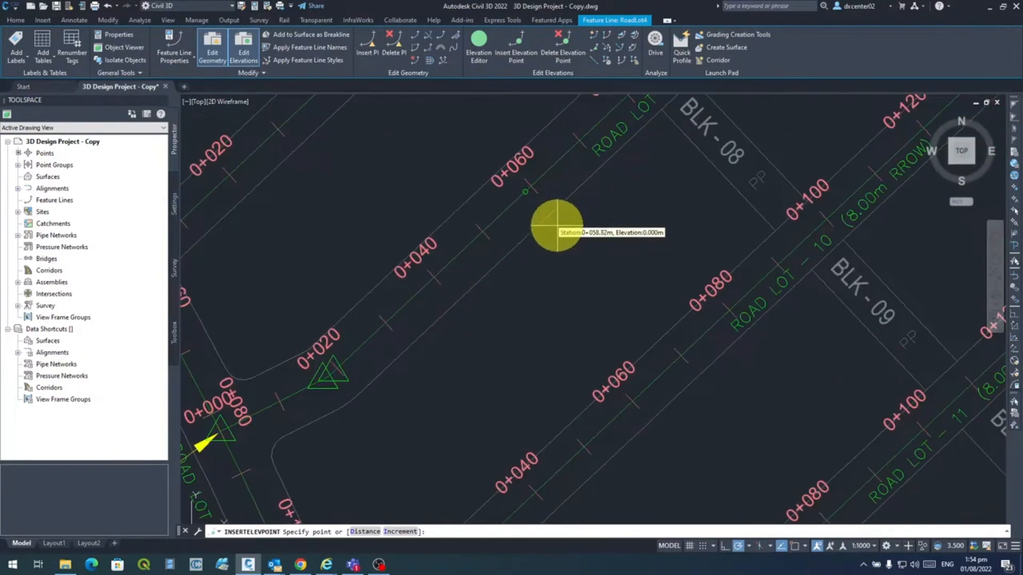
{"action": "scroll", "coordinate": [557, 228], "scroll_direction": "down", "scroll_amount": 5}
{"action": "scroll", "coordinate": [557, 228], "scroll_direction": "up", "scroll_amount": 2}
{"action": "middle_click_drag", "start_coordinate": [557, 228], "coordinate": [508, 357]}
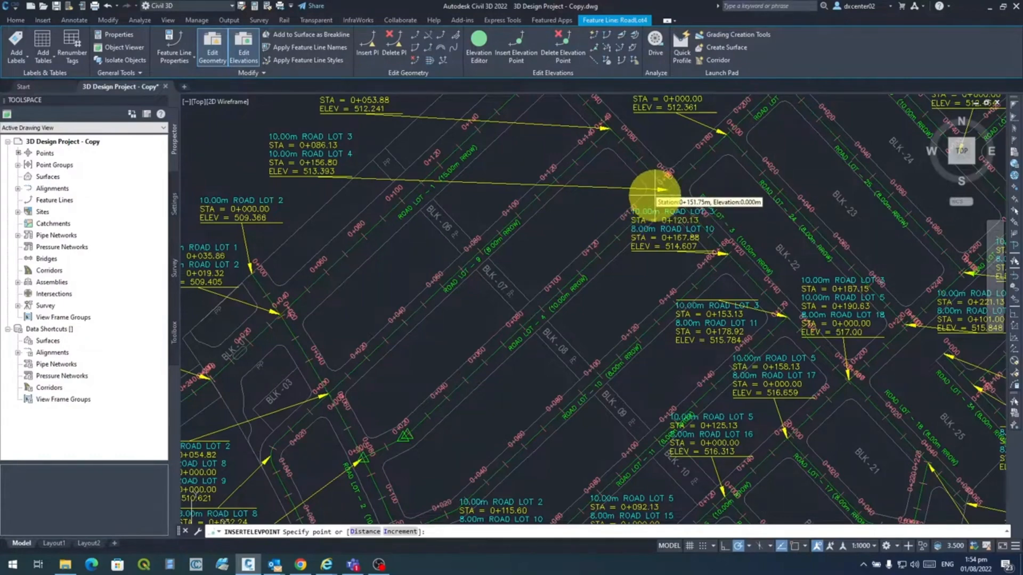
{"action": "scroll", "coordinate": [660, 187], "scroll_direction": "up", "scroll_amount": 4}
{"action": "scroll", "coordinate": [680, 196], "scroll_direction": "down", "scroll_amount": 4}
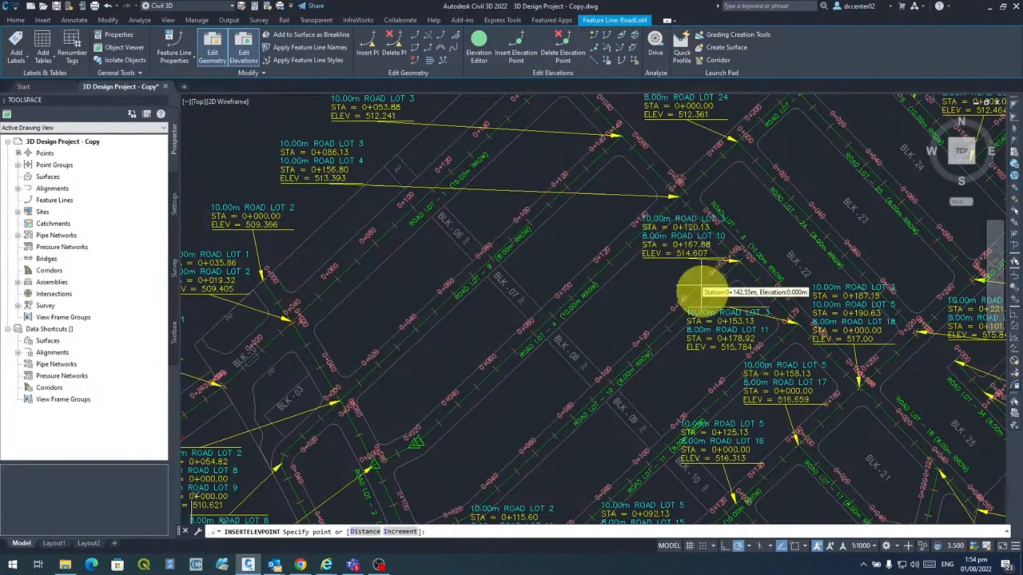
{"action": "left_click", "coordinate": [797, 548]}
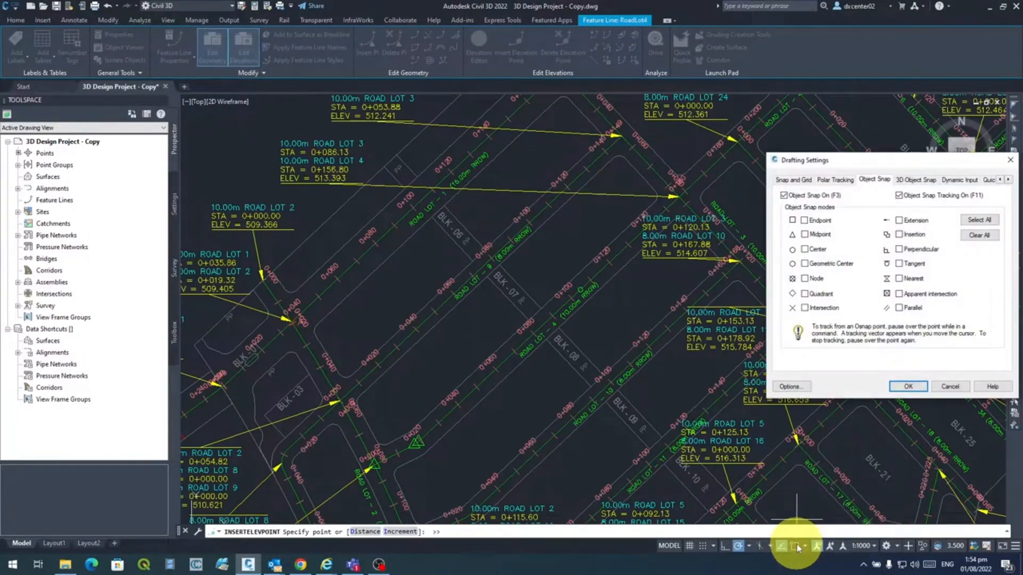
{"action": "left_click", "coordinate": [986, 221]}
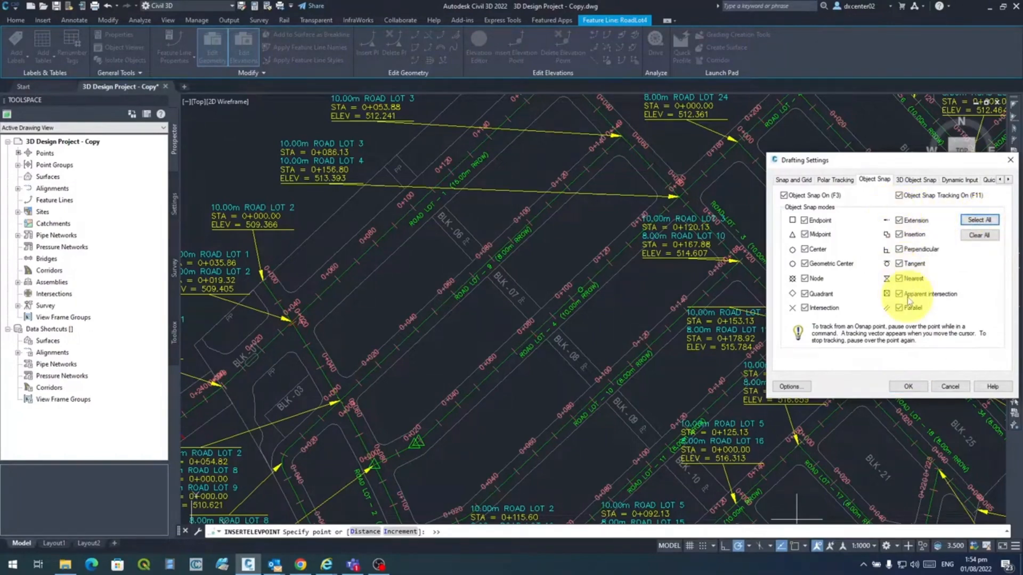
{"action": "left_click", "coordinate": [917, 386]}
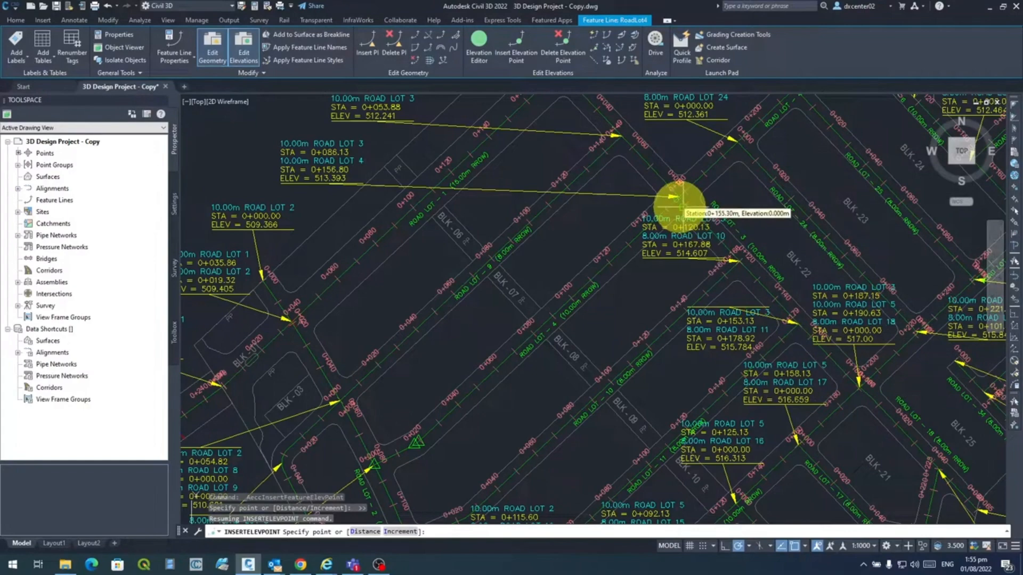
Insert an elevation point at the Road Lot 3 intersection, station 0+156.80, accepting the default elevation of 0.000.
{"action": "scroll", "coordinate": [601, 221], "scroll_direction": "up", "scroll_amount": 2}
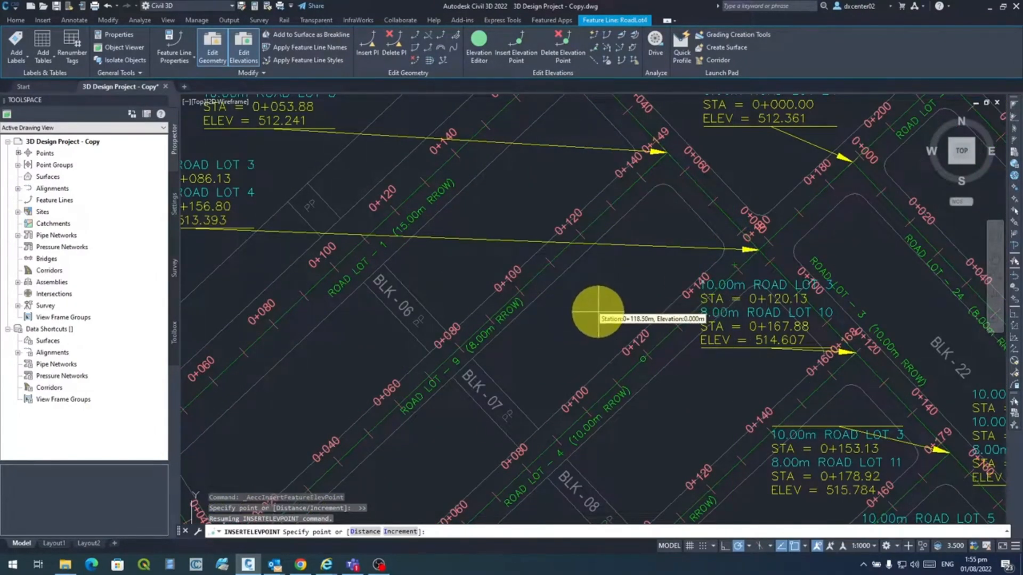
{"action": "scroll", "coordinate": [686, 229], "scroll_direction": "down", "scroll_amount": 3}
{"action": "mouse_move", "coordinate": [686, 222]}
{"action": "middle_mouse_down"}
{"action": "mouse_move", "coordinate": [692, 263]}
{"action": "mouse_move", "coordinate": [641, 207]}
{"action": "mouse_move", "coordinate": [710, 133]}
{"action": "mouse_move", "coordinate": [662, 283]}
{"action": "middle_mouse_up"}
{"action": "scroll", "coordinate": [622, 233], "scroll_direction": "up", "scroll_amount": 2}
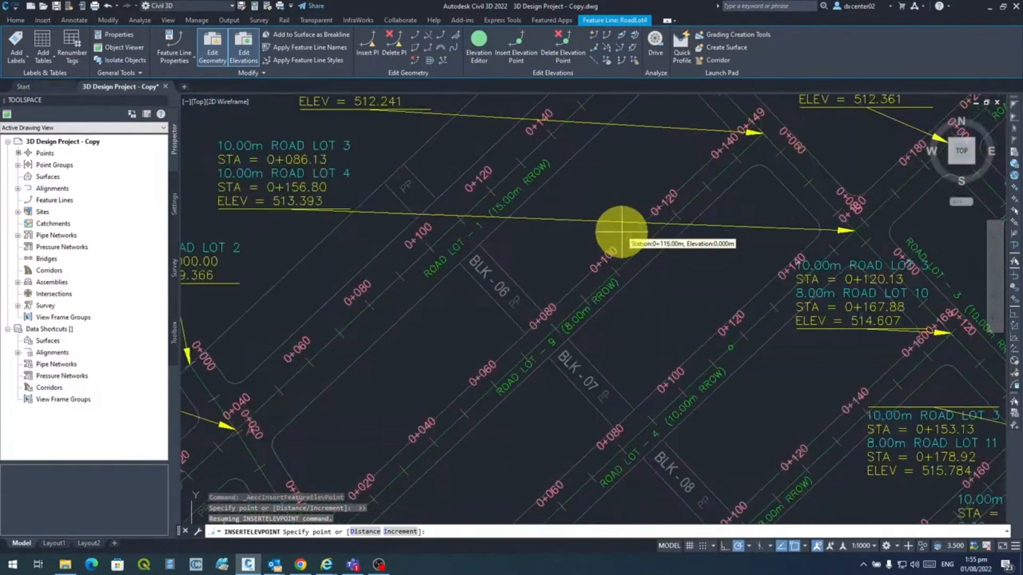
{"action": "scroll", "coordinate": [620, 232], "scroll_direction": "down", "scroll_amount": 2}
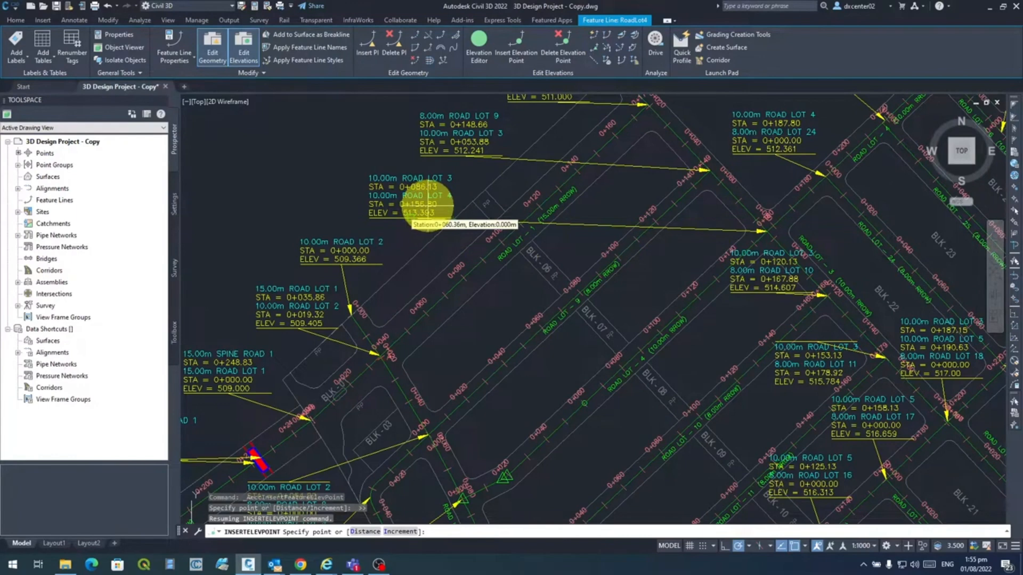
{"action": "left_click", "coordinate": [766, 231]}
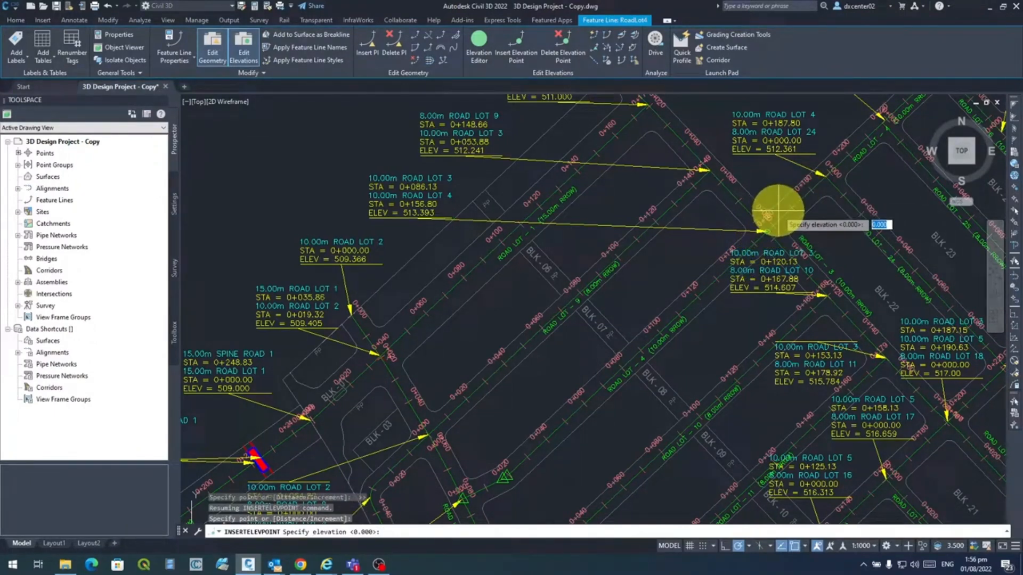
{"action": "key", "text": "Return"}
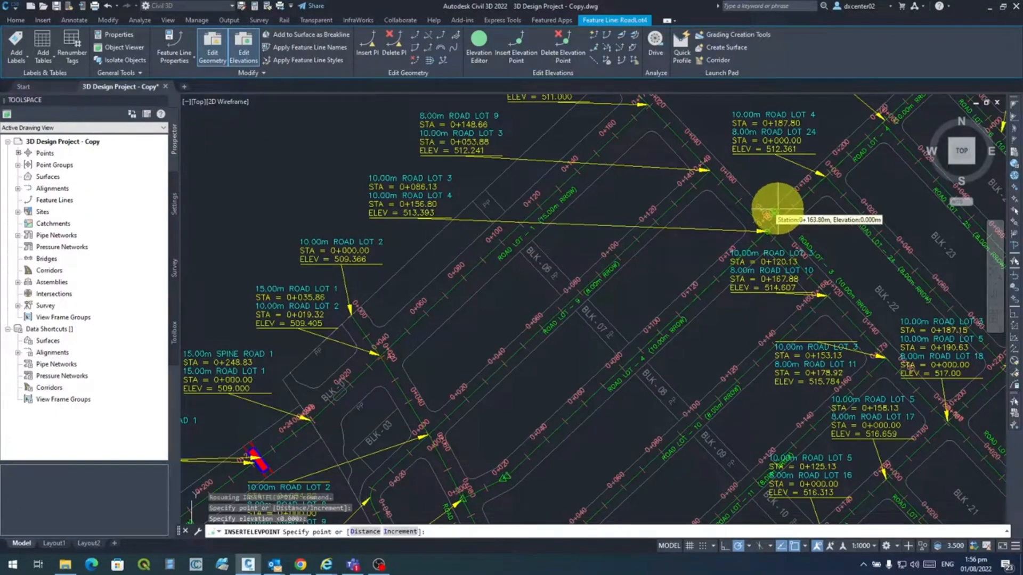
{"action": "mouse_move", "coordinate": [879, 137]}
{"action": "middle_mouse_down"}
{"action": "mouse_move", "coordinate": [861, 171]}
{"action": "mouse_move", "coordinate": [701, 290]}
{"action": "middle_mouse_up"}
{"action": "scroll", "coordinate": [693, 289], "scroll_direction": "up", "scroll_amount": 2}
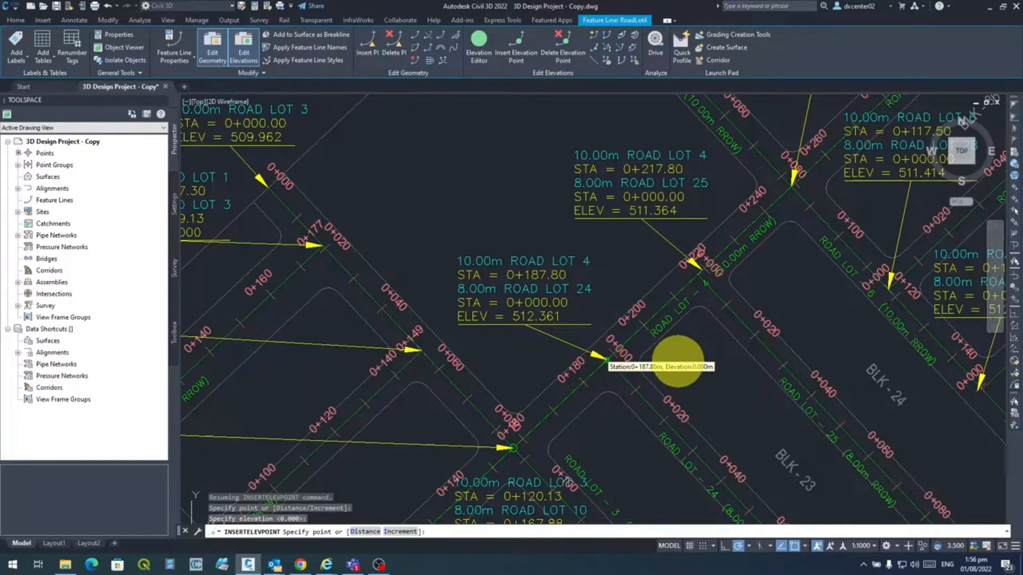
{"action": "key", "text": "Return"}
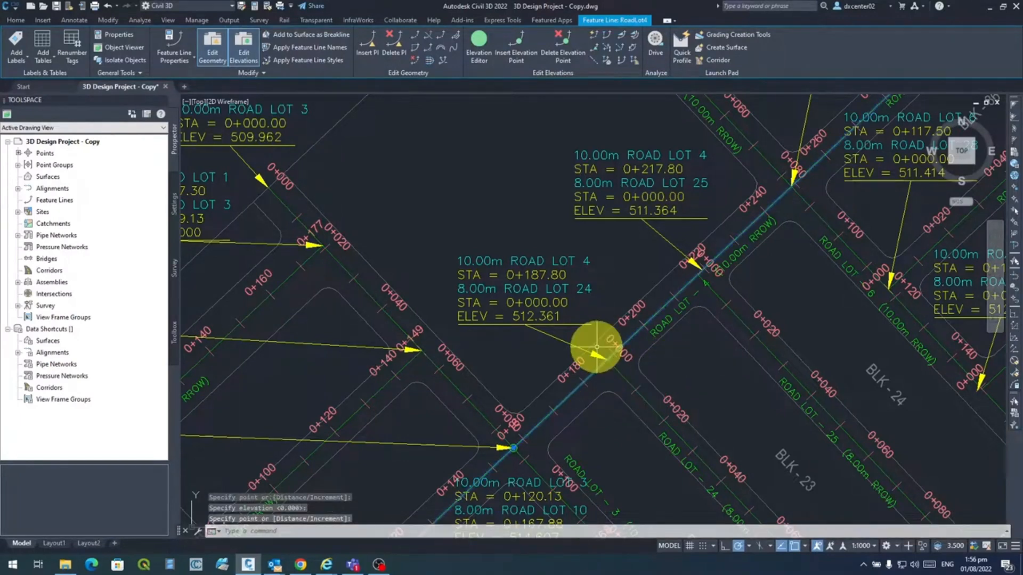
{"action": "key", "text": "Return"}
{"action": "left_click", "coordinate": [604, 362]}
{"action": "key", "text": "Escape"}
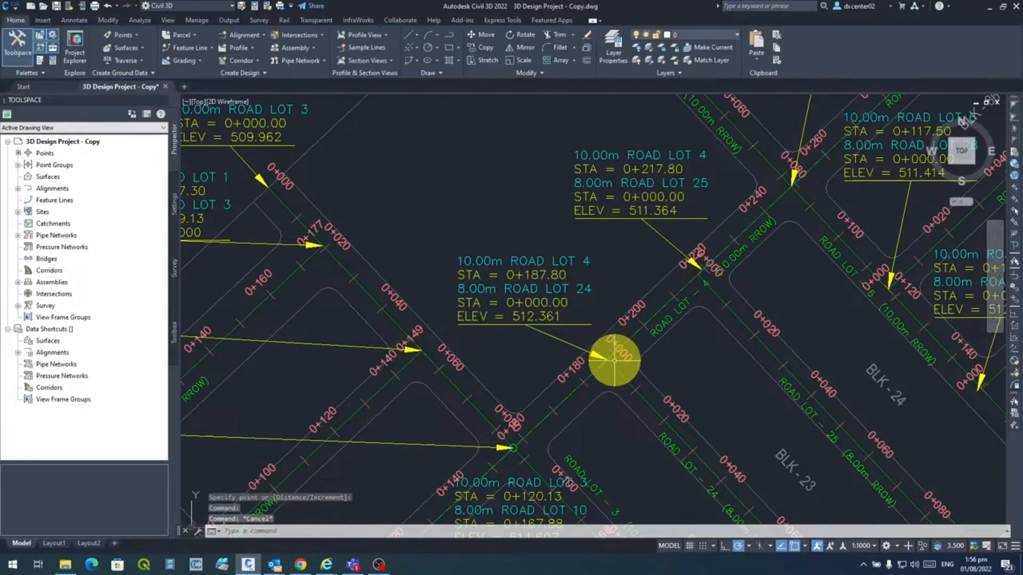
Restart elevation point insertion on the RoadLot4 feature line with all object snap modes enabled.
{"action": "left_click", "coordinate": [597, 355]}
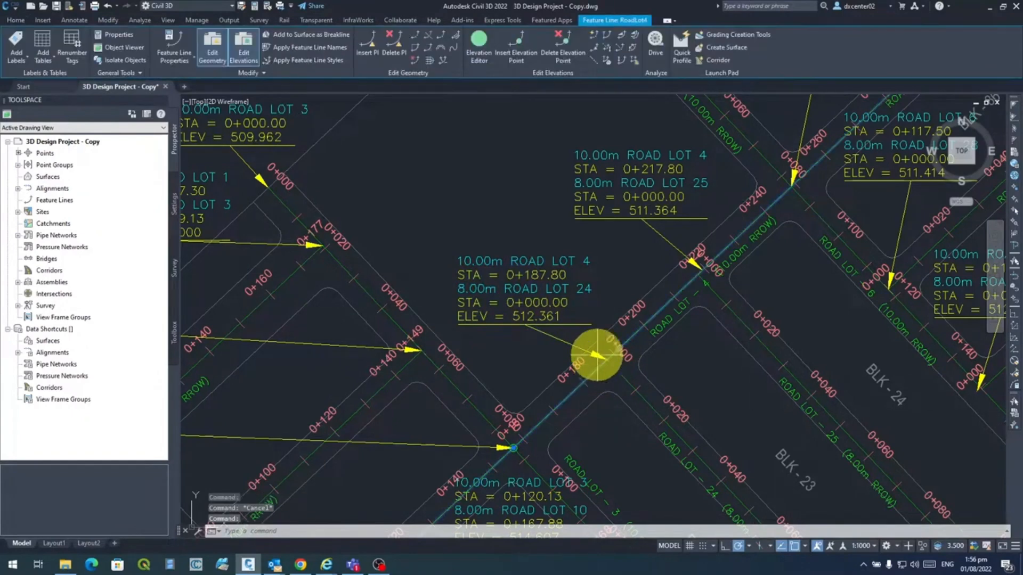
{"action": "left_click", "coordinate": [517, 48]}
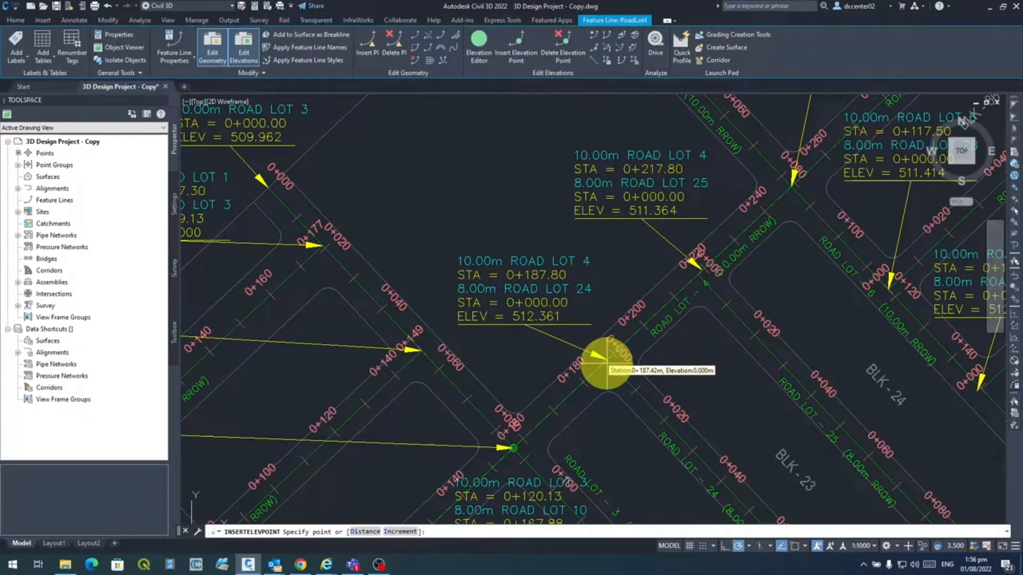
{"action": "left_click", "coordinate": [796, 549]}
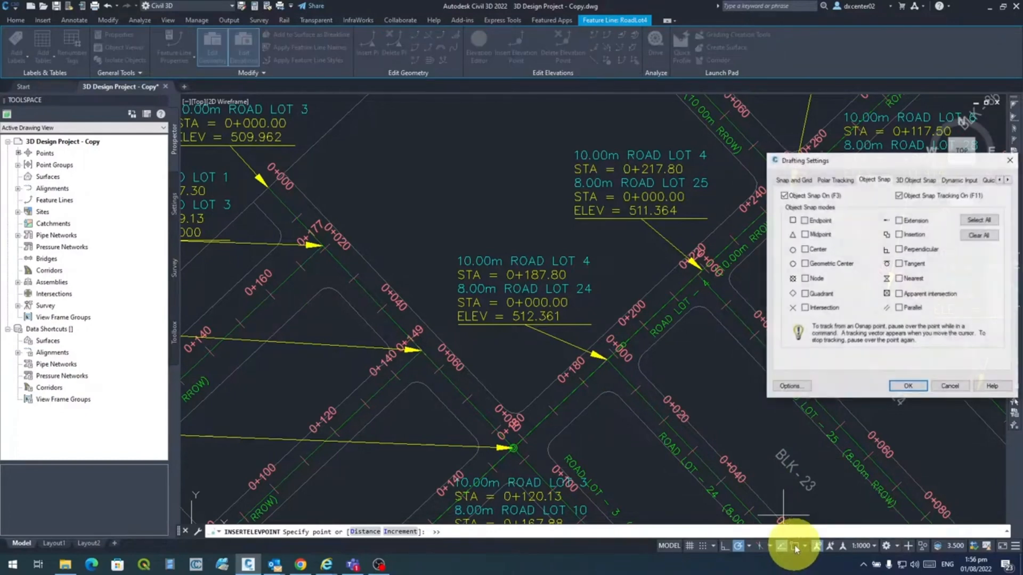
{"action": "left_click", "coordinate": [976, 219]}
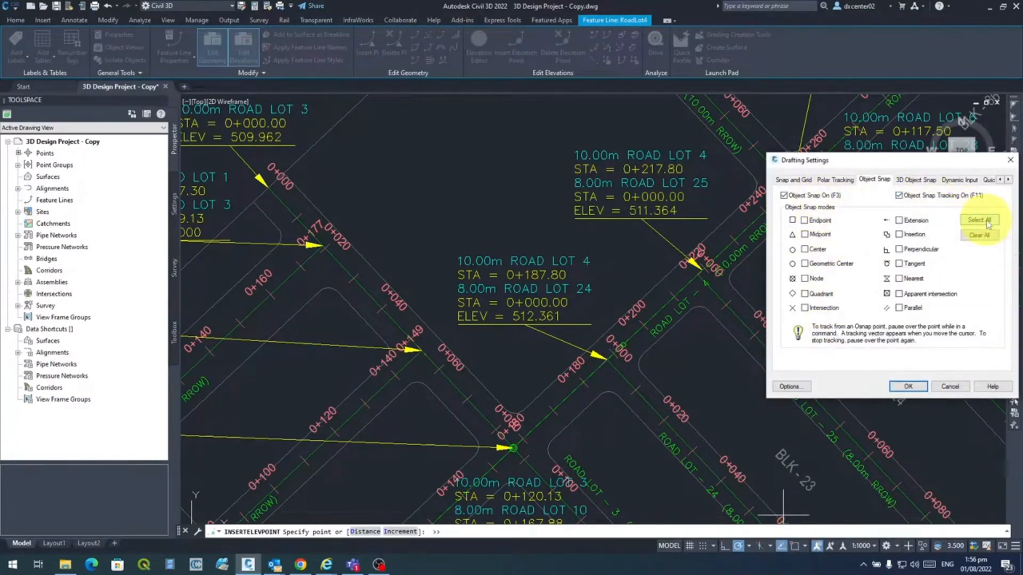
{"action": "left_click", "coordinate": [907, 387]}
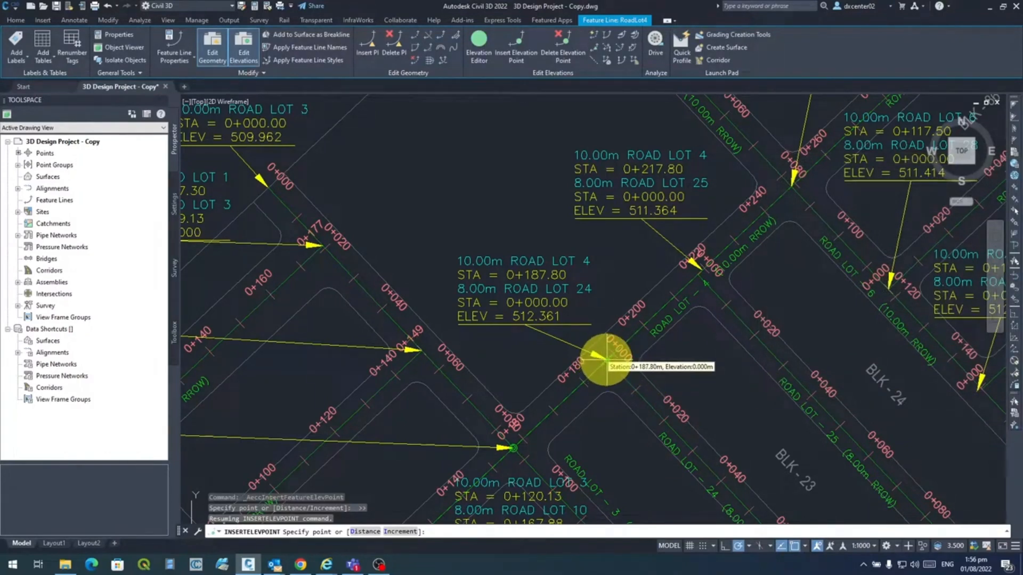
Insert an elevation point at the Road Lot 24 intersection, station 0+187.80, accepting the default elevation of 0.000.
{"action": "scroll", "coordinate": [607, 367], "scroll_direction": "up", "scroll_amount": 4}
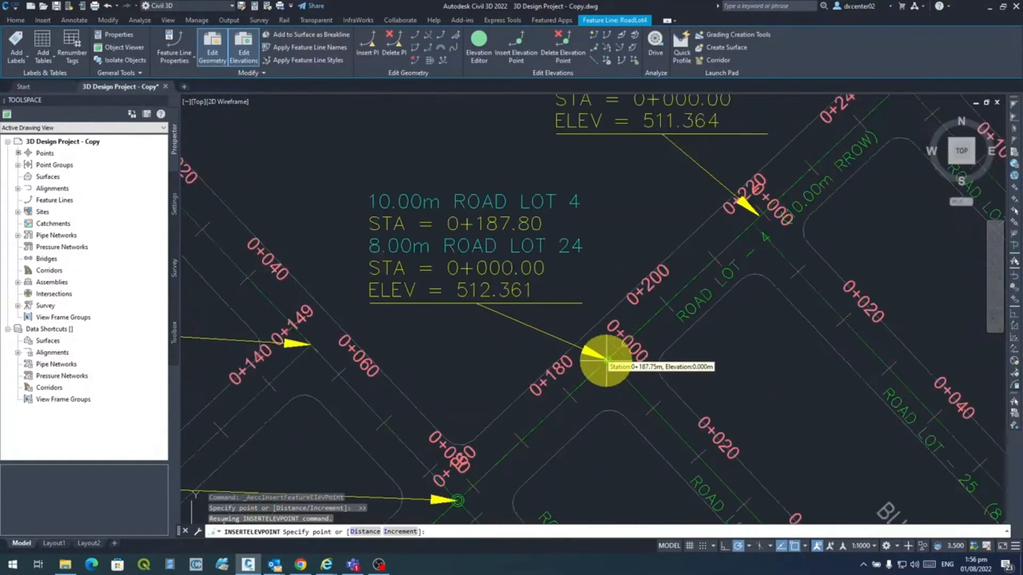
{"action": "scroll", "coordinate": [607, 365], "scroll_direction": "down", "scroll_amount": 2}
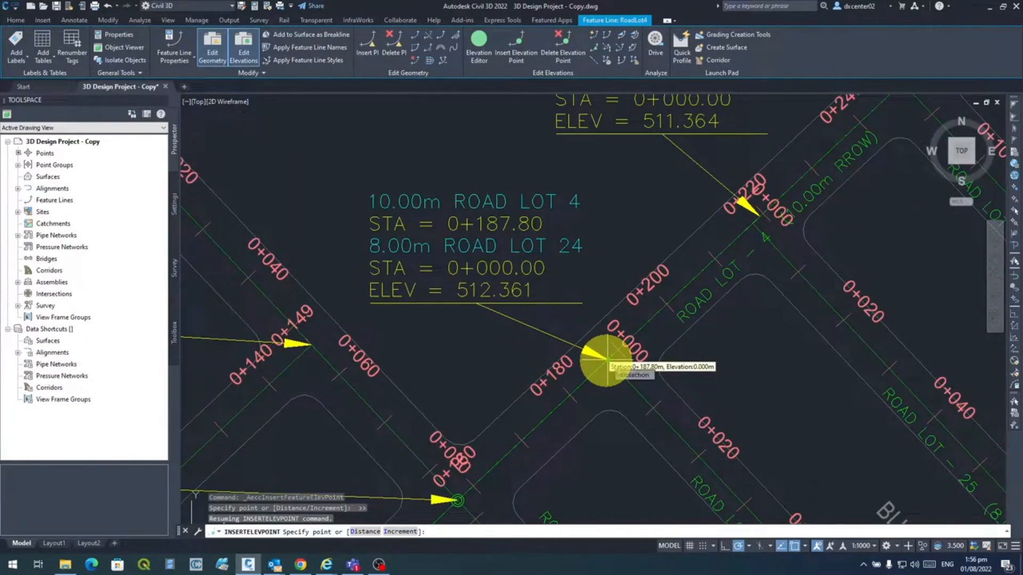
{"action": "left_click", "coordinate": [606, 360]}
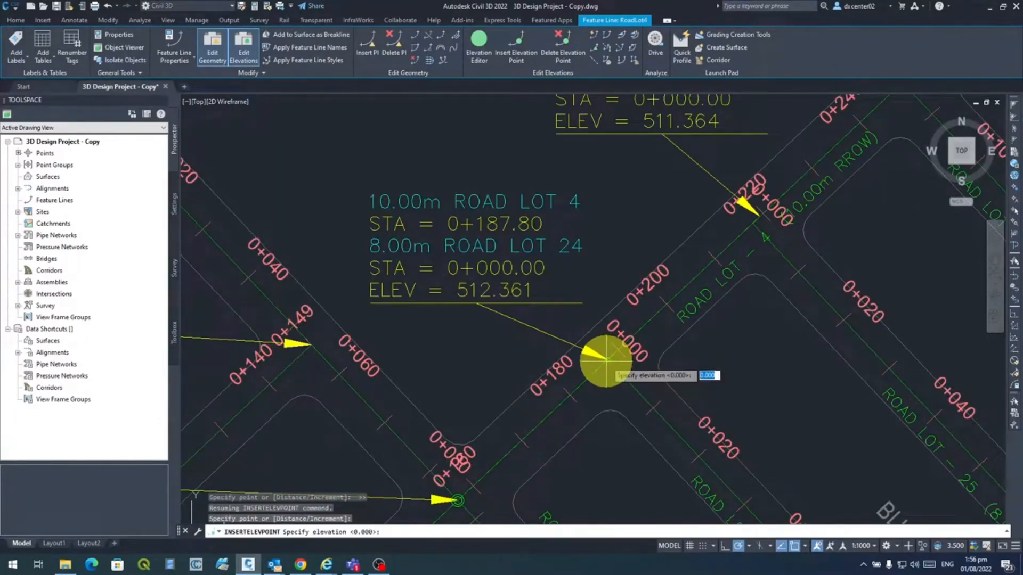
{"action": "key", "text": "Return"}
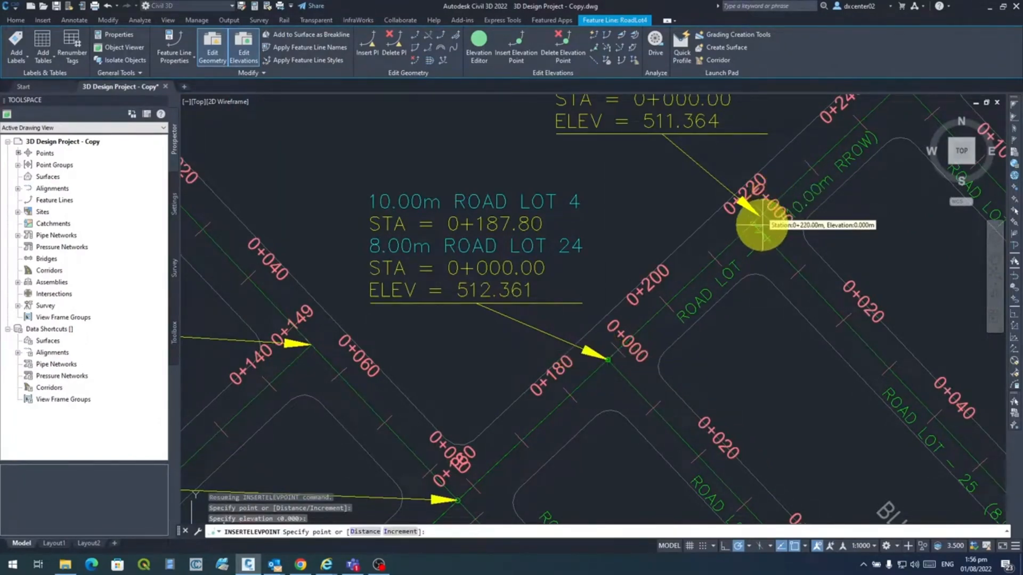
Insert an elevation point at the Road Lot 25 intersection, station 0+217.80, with the default elevation of 0.000.
{"action": "scroll", "coordinate": [762, 225], "scroll_direction": "down", "scroll_amount": 2}
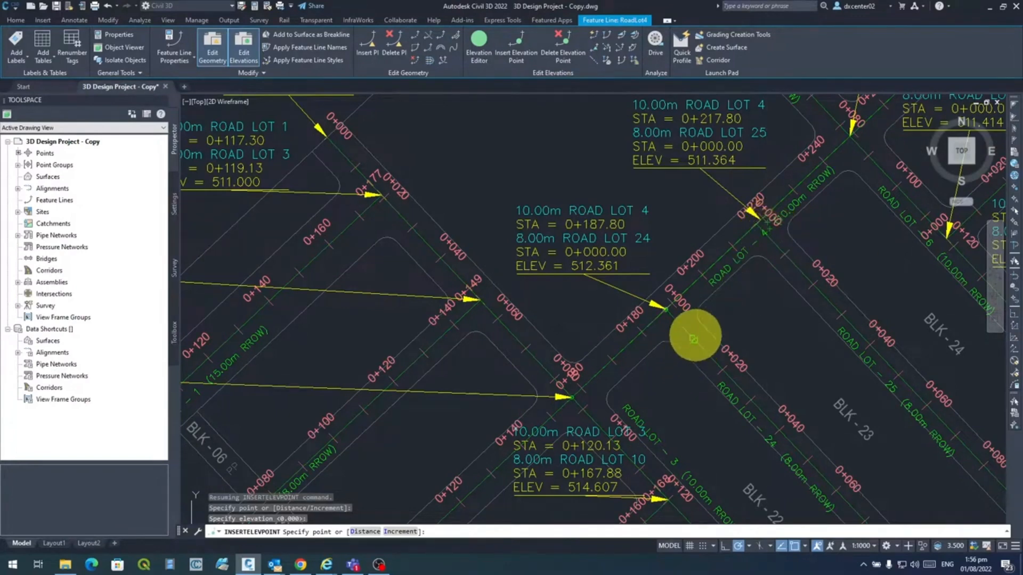
{"action": "mouse_move", "coordinate": [776, 144]}
{"action": "middle_mouse_down"}
{"action": "mouse_move", "coordinate": [612, 269]}
{"action": "mouse_move", "coordinate": [593, 312]}
{"action": "middle_mouse_up"}
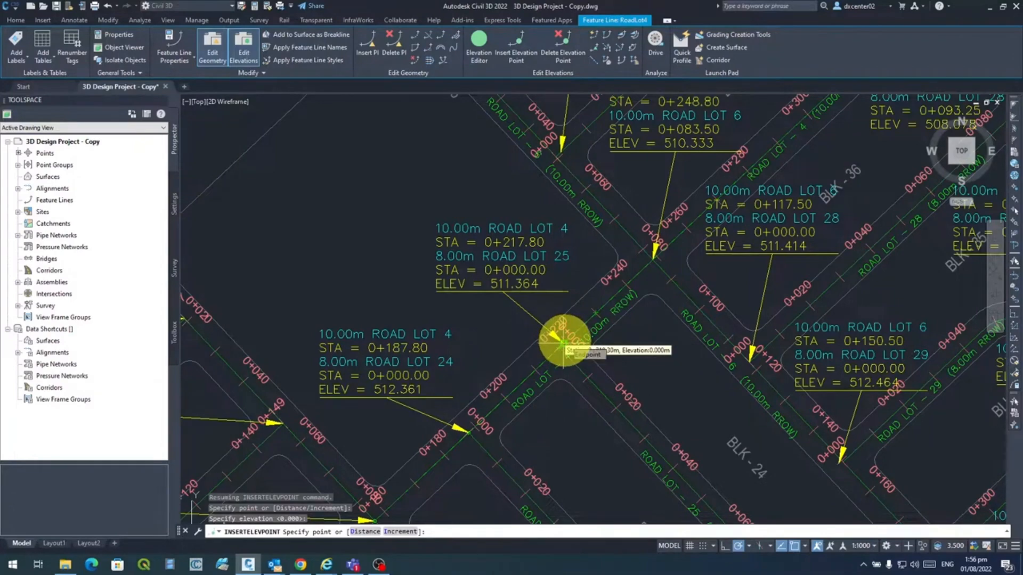
{"action": "scroll", "coordinate": [563, 343], "scroll_direction": "up", "scroll_amount": 3}
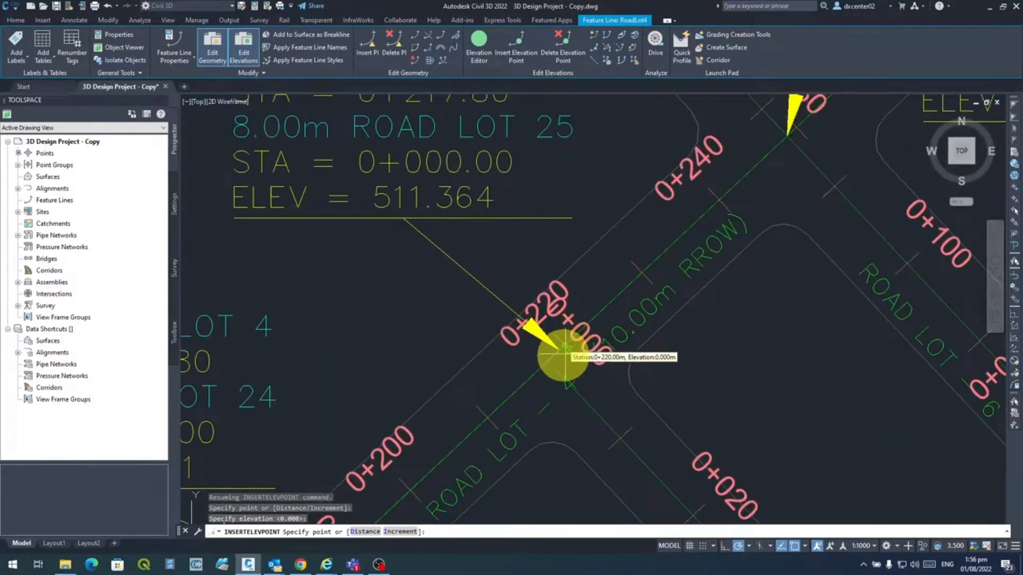
{"action": "scroll", "coordinate": [553, 362], "scroll_direction": "down", "scroll_amount": 2}
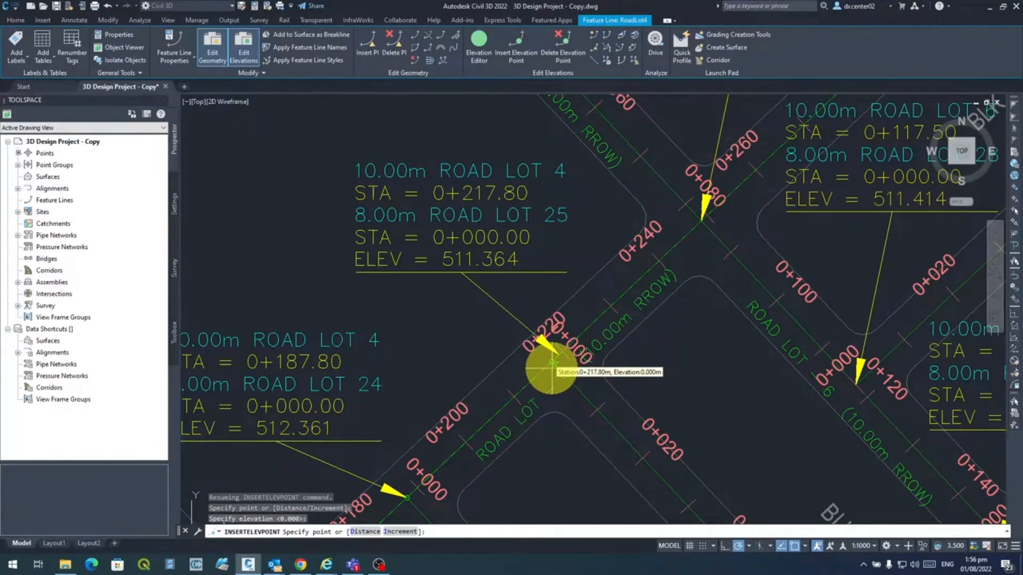
{"action": "left_click", "coordinate": [552, 365]}
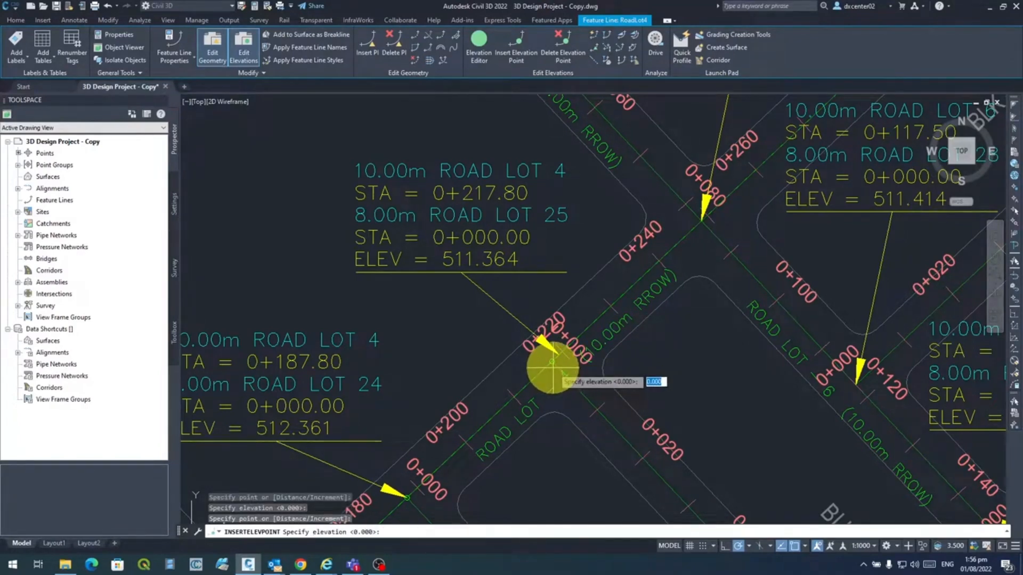
{"action": "key", "text": "Return"}
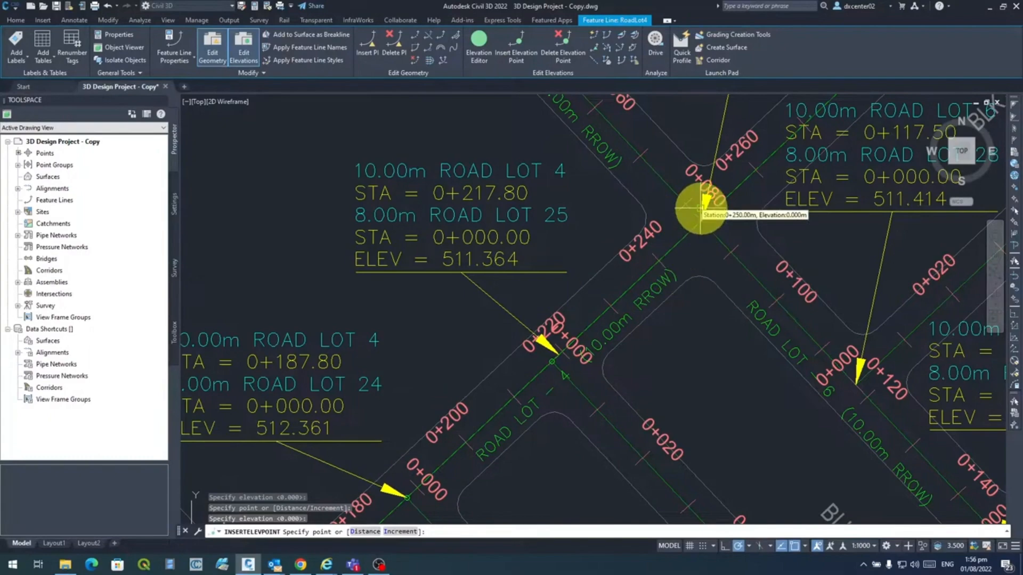
Insert an elevation point at the Road Lot 6 intersection, station 0+248.80, keeping the default elevation of 0.000.
{"action": "scroll", "coordinate": [701, 208], "scroll_direction": "down", "scroll_amount": 2}
{"action": "mouse_move", "coordinate": [731, 201]}
{"action": "middle_mouse_down"}
{"action": "mouse_move", "coordinate": [591, 354]}
{"action": "mouse_move", "coordinate": [587, 342]}
{"action": "middle_mouse_up"}
{"action": "scroll", "coordinate": [575, 360], "scroll_direction": "up", "scroll_amount": 4}
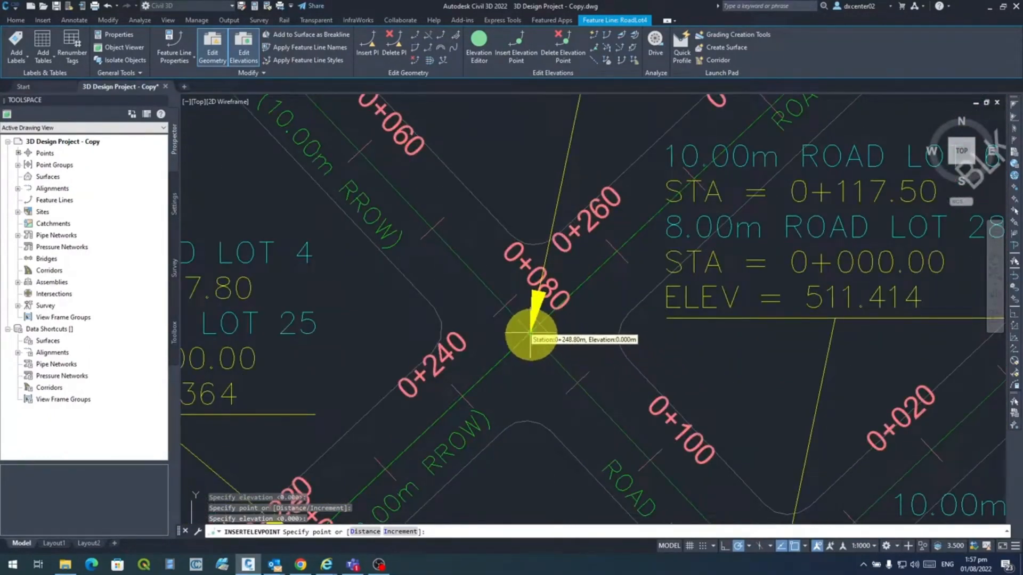
{"action": "scroll", "coordinate": [560, 336], "scroll_direction": "down", "scroll_amount": 3}
{"action": "scroll", "coordinate": [655, 344], "scroll_direction": "up", "scroll_amount": 2}
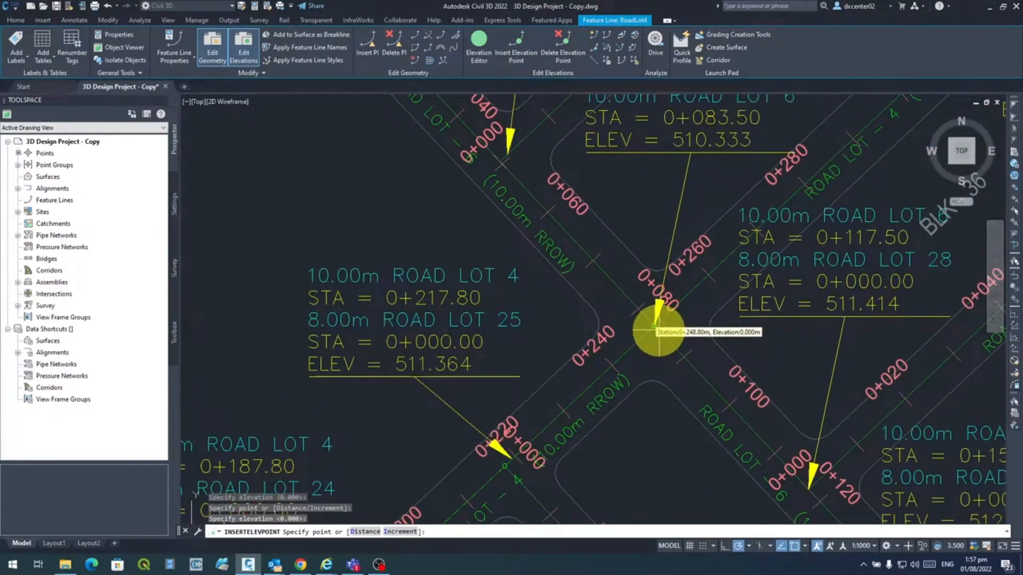
{"action": "scroll", "coordinate": [671, 320], "scroll_direction": "down", "scroll_amount": 2}
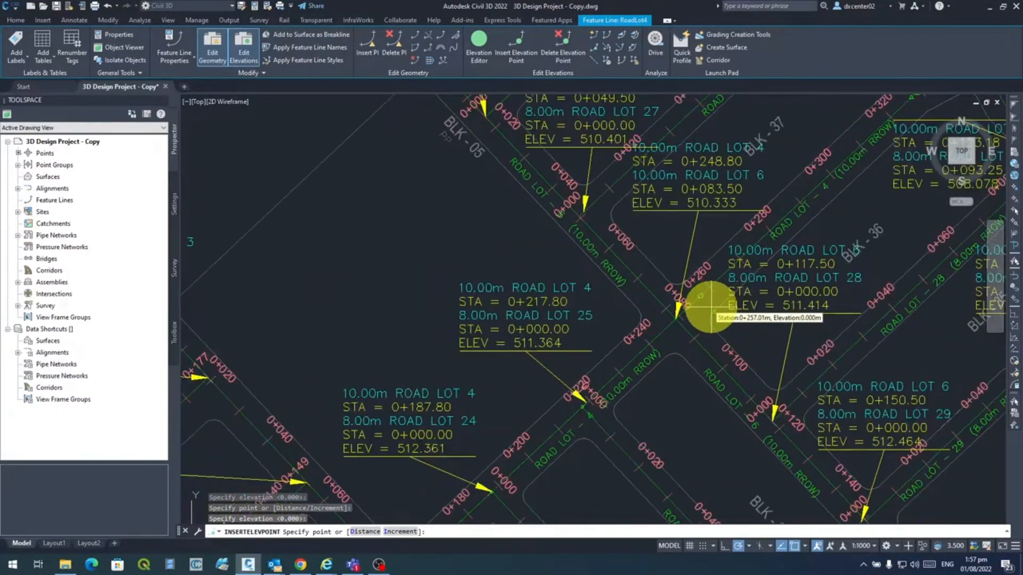
{"action": "scroll", "coordinate": [703, 336], "scroll_direction": "down", "scroll_amount": 1}
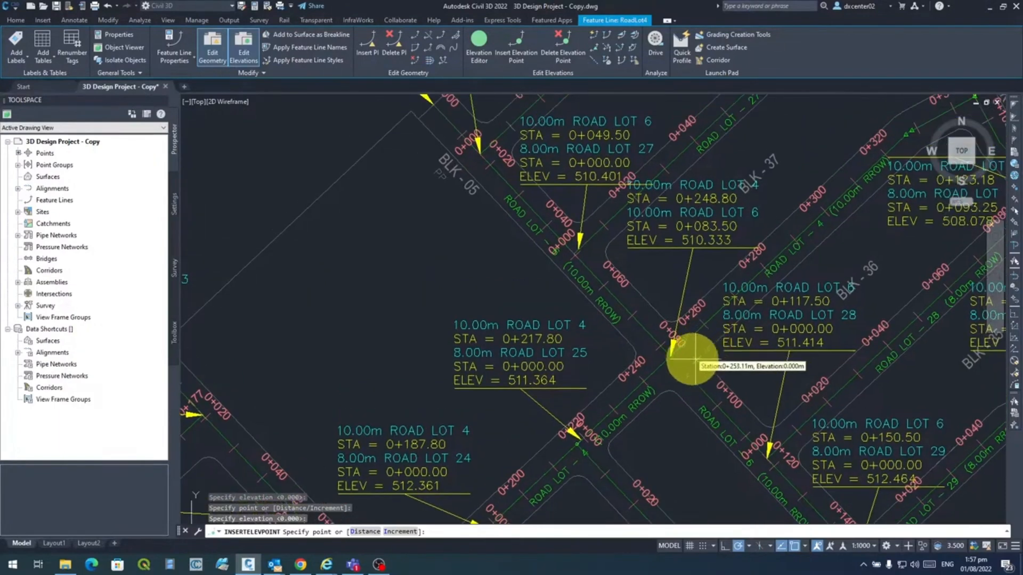
{"action": "left_click", "coordinate": [670, 358]}
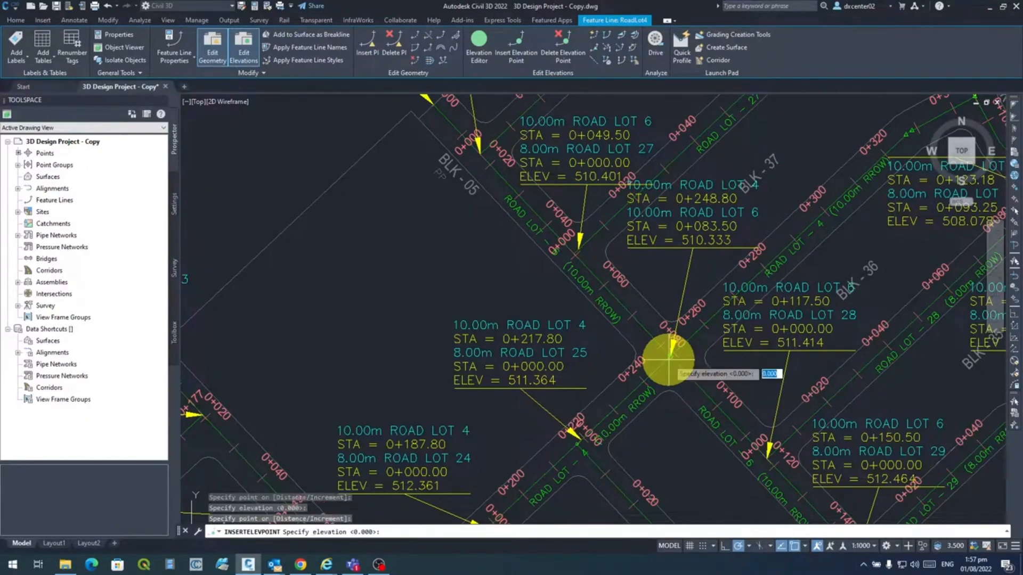
{"action": "key", "text": "Return"}
Finish inserting elevation points and open the Elevation Editor for the RoadLot4 feature line.
{"action": "scroll", "coordinate": [880, 234], "scroll_direction": "down", "scroll_amount": 2}
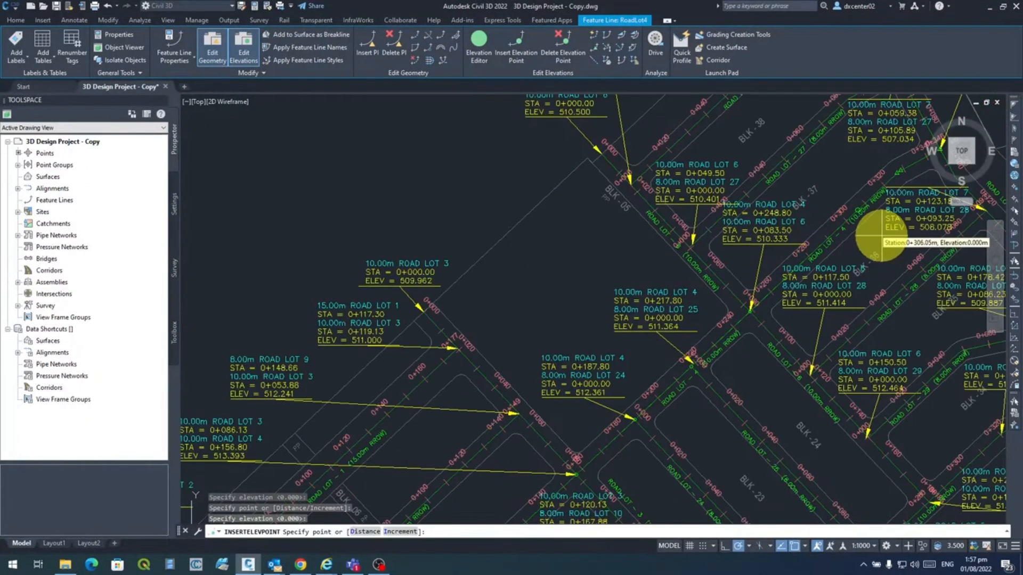
{"action": "middle_click_drag", "start_coordinate": [881, 235], "coordinate": [748, 326]}
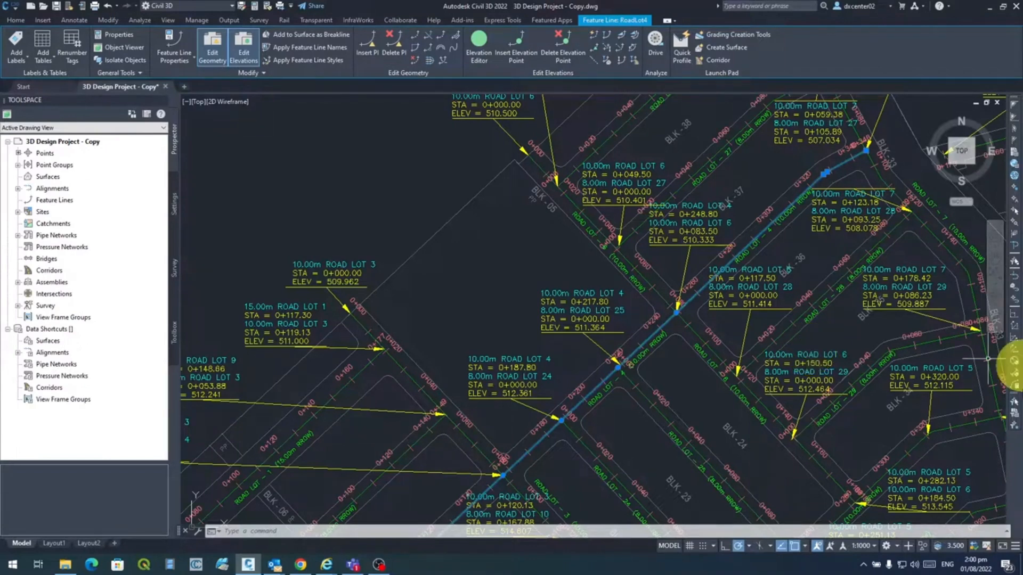
{"action": "left_click", "coordinate": [484, 64]}
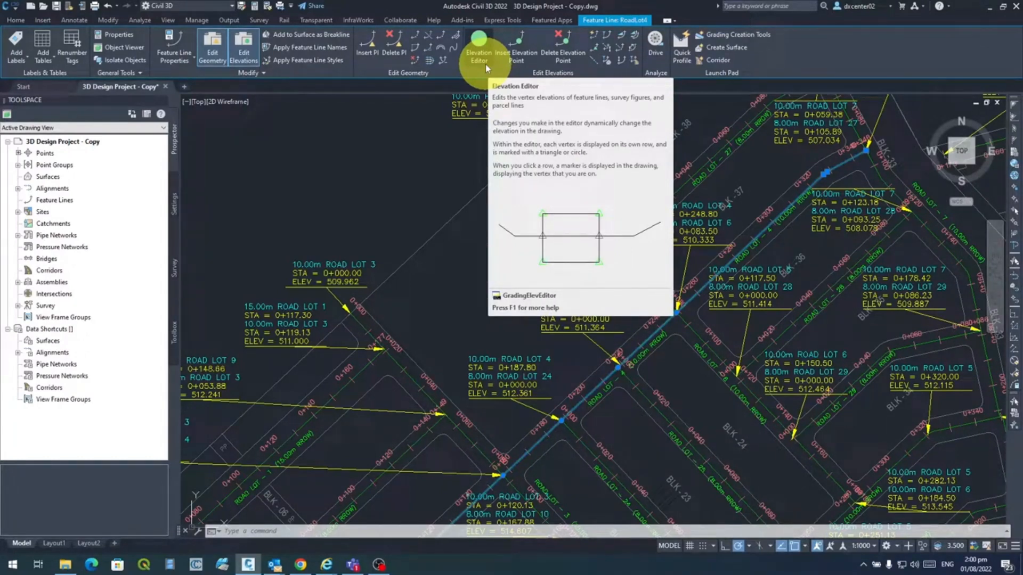
{"action": "left_click", "coordinate": [485, 64]}
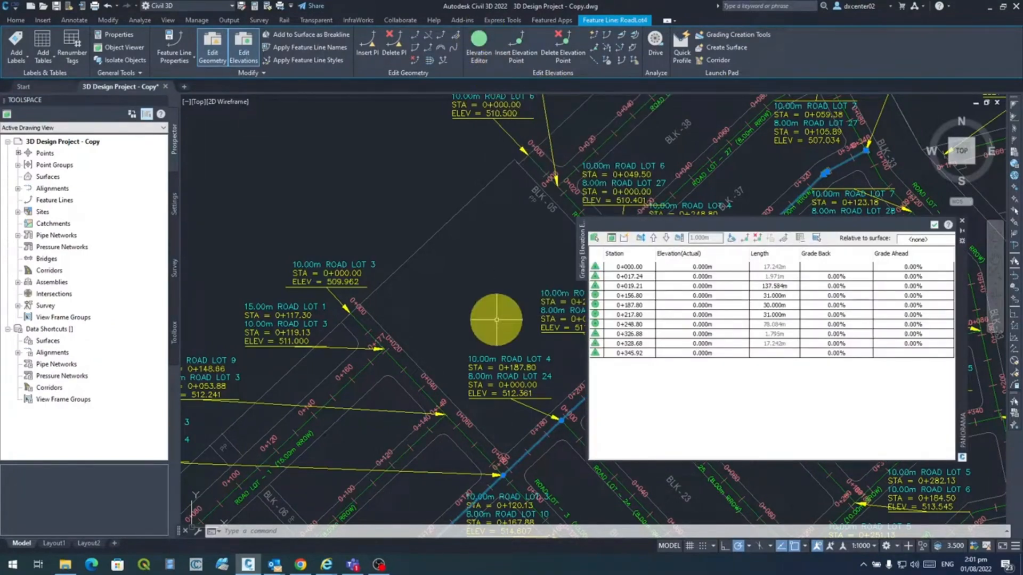
Set the elevation at station 0+000.00, the Road Lot 2 intersection, to 511.587 m.
{"action": "mouse_move", "coordinate": [447, 393]}
{"action": "middle_mouse_down"}
{"action": "mouse_move", "coordinate": [524, 197]}
{"action": "mouse_move", "coordinate": [513, 101]}
{"action": "middle_mouse_up"}
{"action": "mouse_move", "coordinate": [375, 366]}
{"action": "middle_mouse_down"}
{"action": "mouse_move", "coordinate": [519, 270]}
{"action": "mouse_move", "coordinate": [495, 232]}
{"action": "middle_mouse_up"}
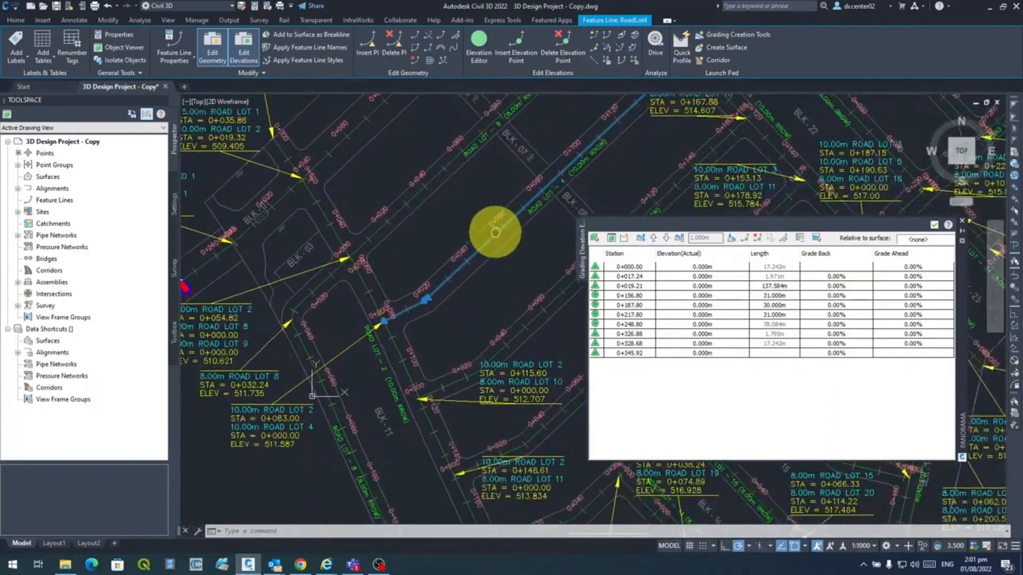
{"action": "scroll", "coordinate": [246, 468], "scroll_direction": "up", "scroll_amount": 2}
{"action": "left_click", "coordinate": [709, 266]}
{"action": "left_click", "coordinate": [709, 267]}
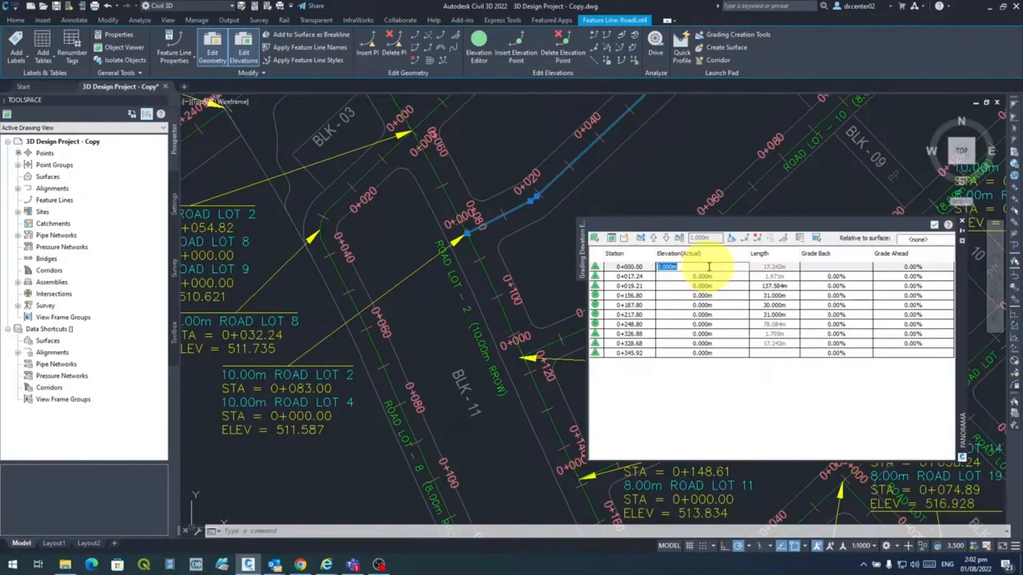
{"action": "type", "text": "511.587"}
{"action": "left_click", "coordinate": [663, 277]}
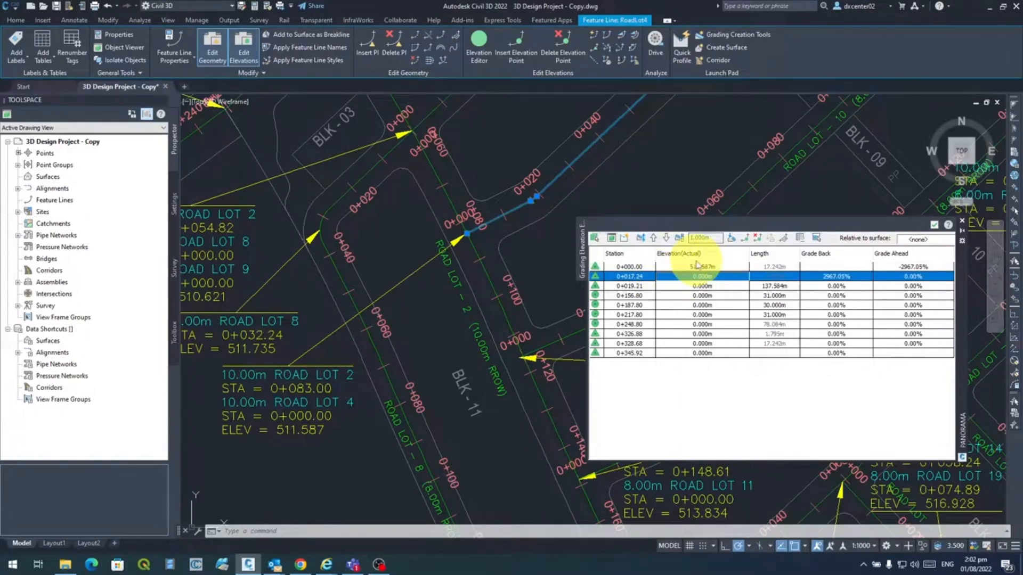
Check where the vertices at stations 0+000.00, 0+017.24 and 0+019.21 lie along the RoadLot4 feature line.
{"action": "left_click", "coordinate": [633, 268]}
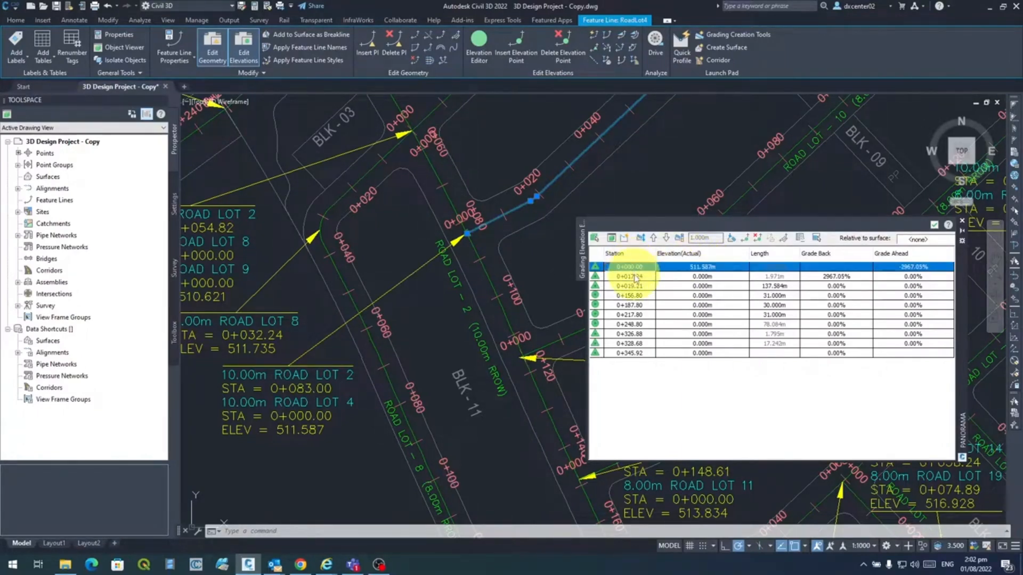
{"action": "left_click", "coordinate": [636, 277]}
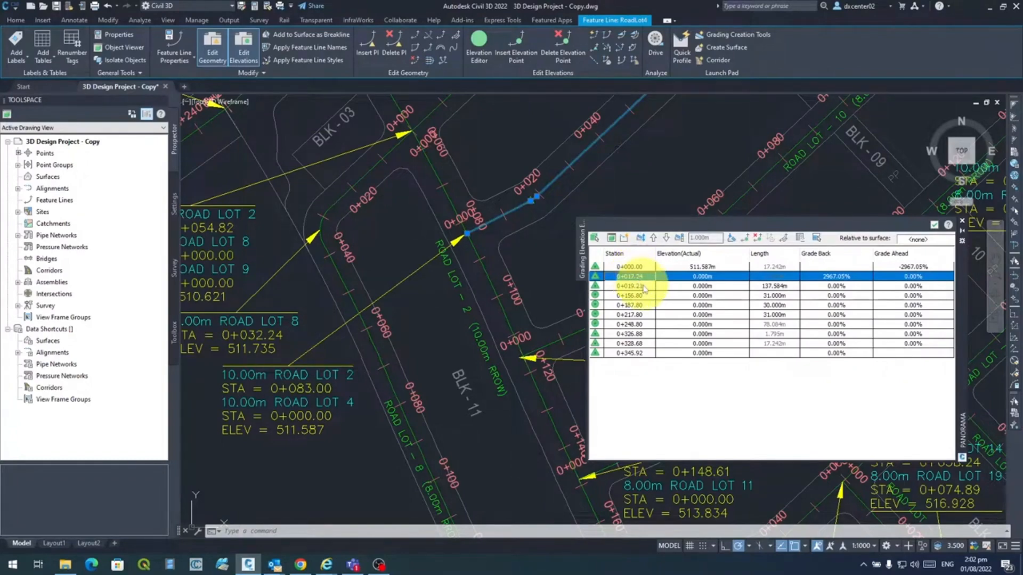
{"action": "left_click", "coordinate": [641, 287]}
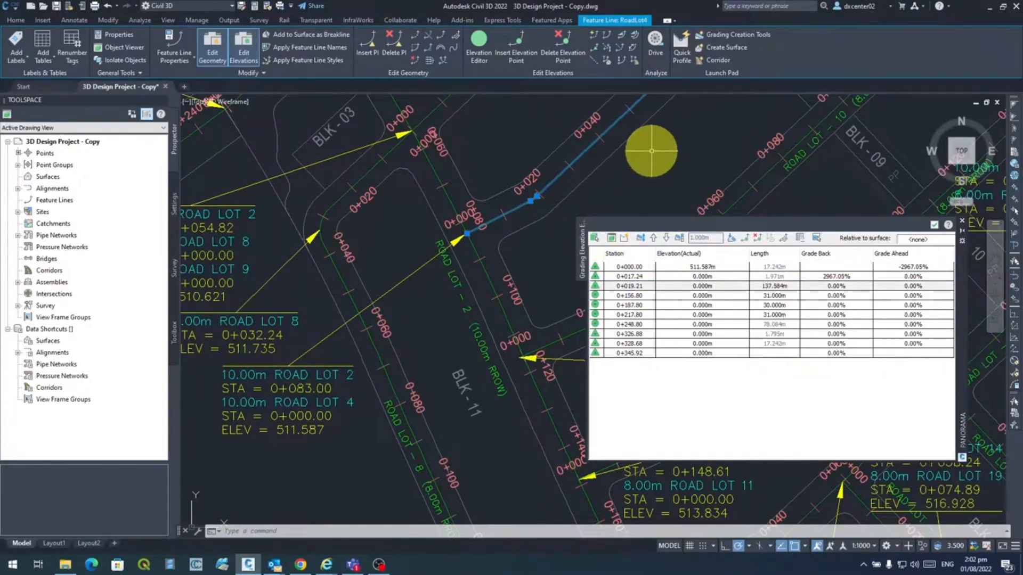
{"action": "scroll", "coordinate": [555, 231], "scroll_direction": "down", "scroll_amount": 2}
{"action": "mouse_move", "coordinate": [552, 232]}
{"action": "middle_mouse_down"}
{"action": "mouse_move", "coordinate": [422, 335]}
{"action": "mouse_move", "coordinate": [440, 325]}
{"action": "mouse_move", "coordinate": [503, 332]}
{"action": "middle_mouse_up"}
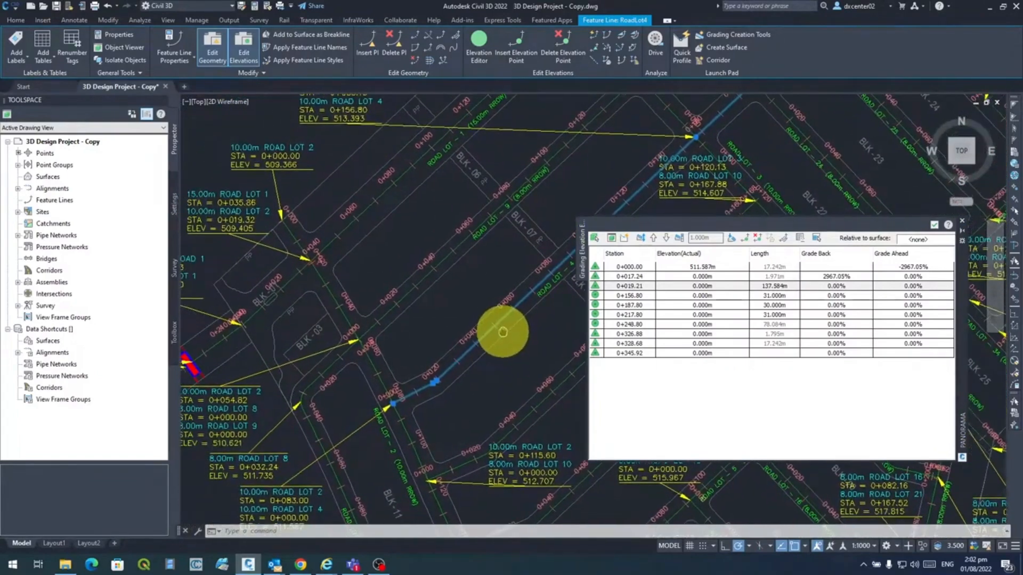
{"action": "left_click", "coordinate": [630, 276]}
{"action": "left_click", "coordinate": [632, 286]}
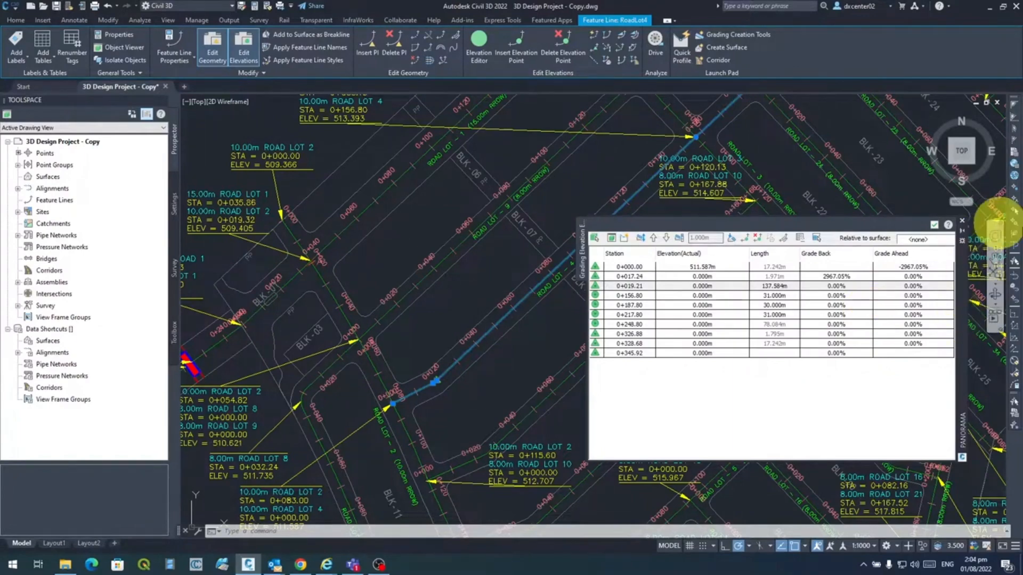
Set the elevation at station 0+156.80, the Road Lot 3 intersection, to 513.393 m.
{"action": "mouse_move", "coordinate": [543, 176]}
{"action": "middle_mouse_down"}
{"action": "mouse_move", "coordinate": [532, 235]}
{"action": "mouse_move", "coordinate": [539, 324]}
{"action": "mouse_move", "coordinate": [551, 320]}
{"action": "middle_mouse_up"}
{"action": "scroll", "coordinate": [470, 279], "scroll_direction": "up", "scroll_amount": 3}
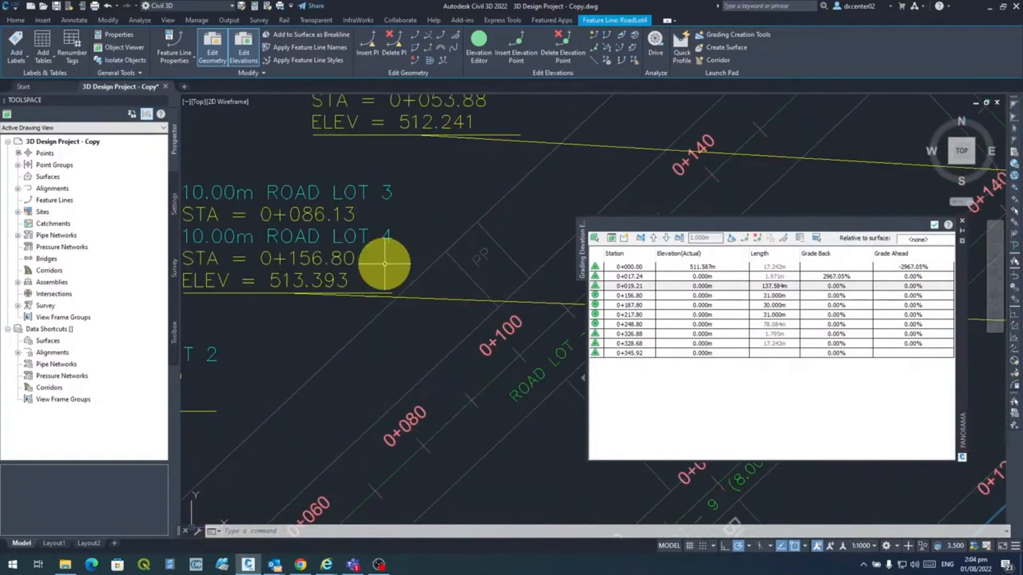
{"action": "scroll", "coordinate": [507, 358], "scroll_direction": "up", "scroll_amount": 1}
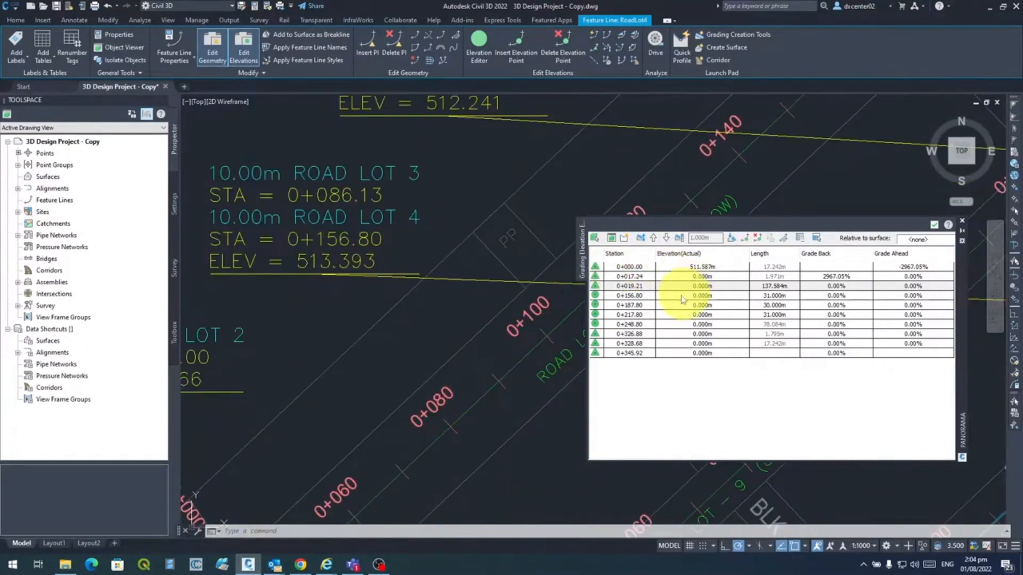
{"action": "left_click", "coordinate": [641, 297]}
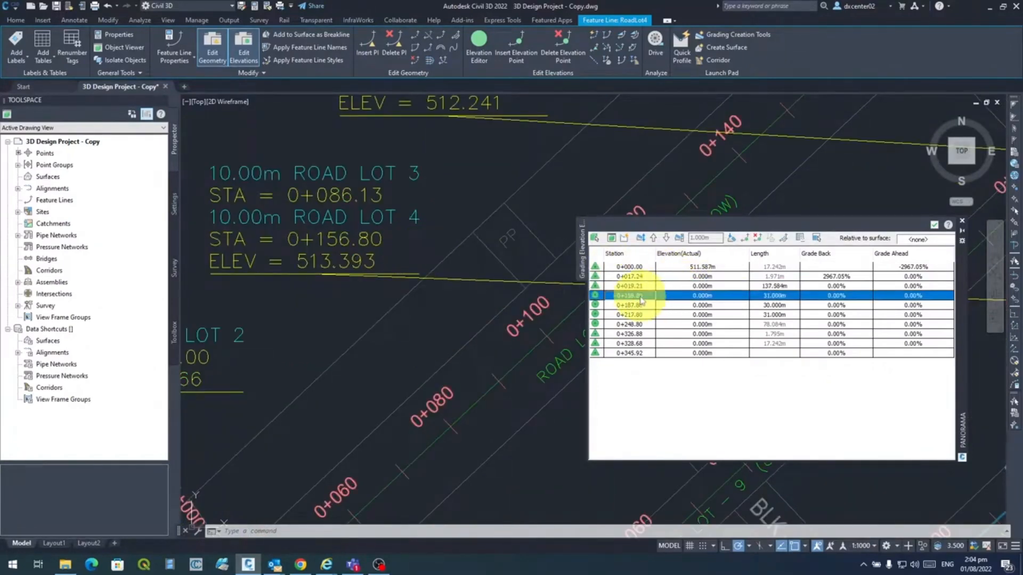
{"action": "left_click", "coordinate": [698, 296]}
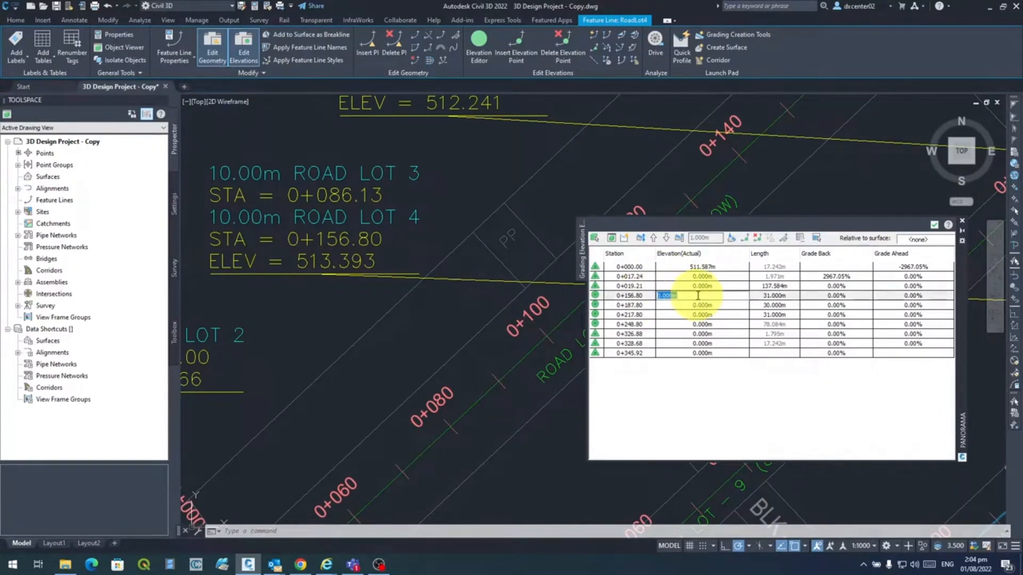
{"action": "type", "text": "513.393"}
{"action": "key", "text": "Return"}
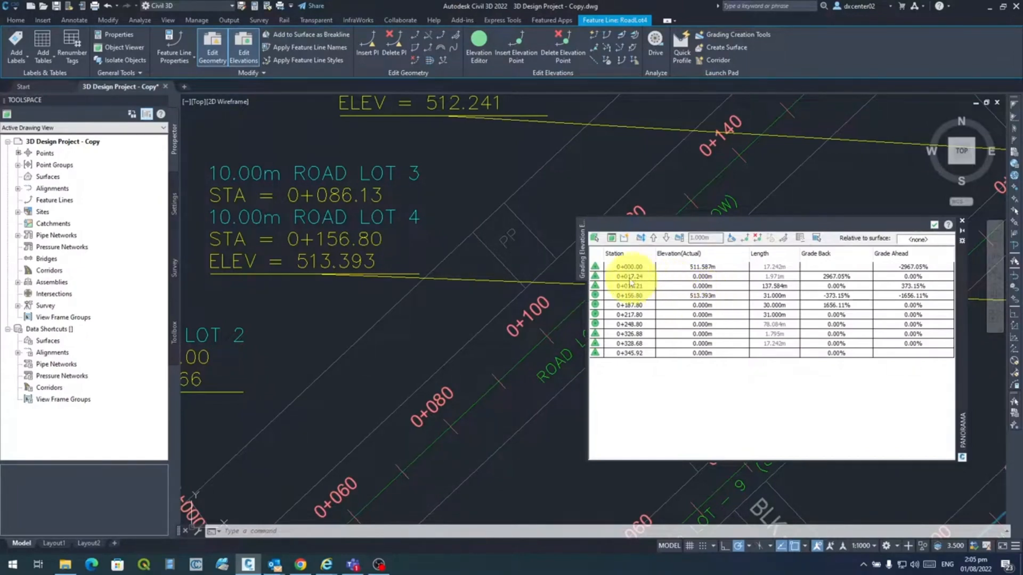
Flatten the RoadLot4 feature line to a constant grade from station 0+000.00 to station 0+156.80.
{"action": "left_click", "coordinate": [597, 269]}
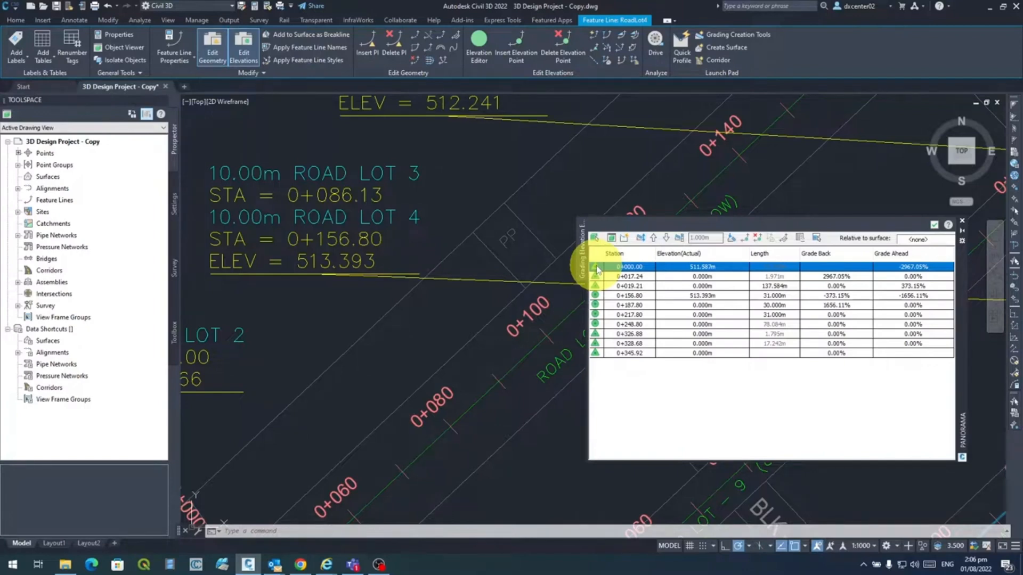
{"action": "left_click", "coordinate": [597, 296], "text": "shift"}
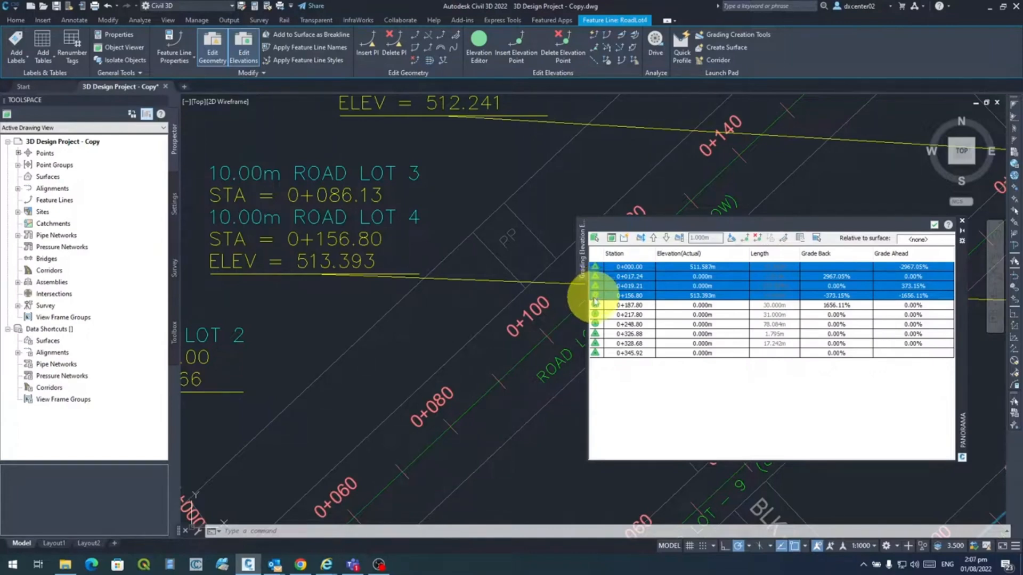
{"action": "left_click", "coordinate": [733, 238]}
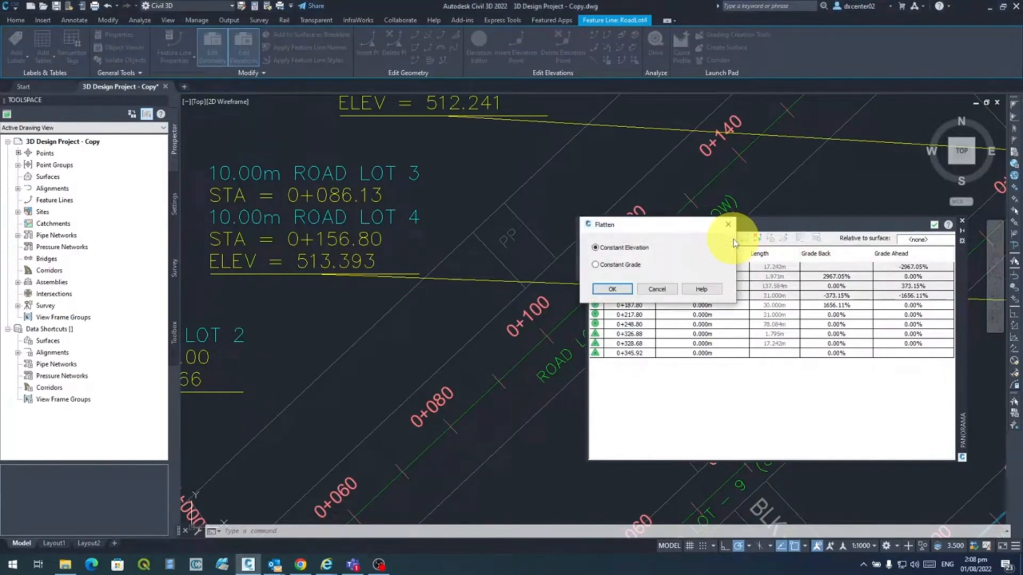
{"action": "left_click", "coordinate": [621, 265]}
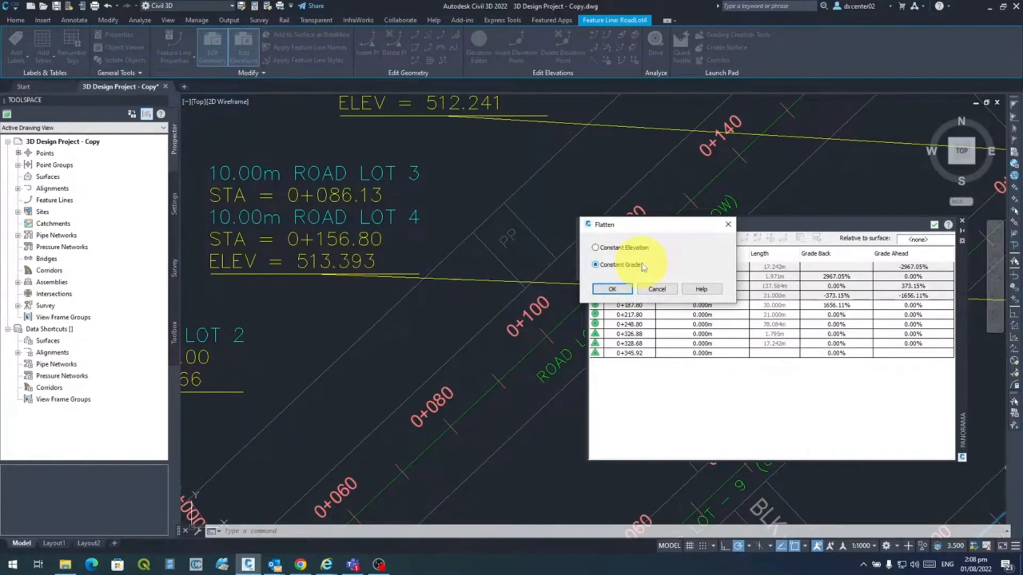
{"action": "left_click", "coordinate": [623, 289]}
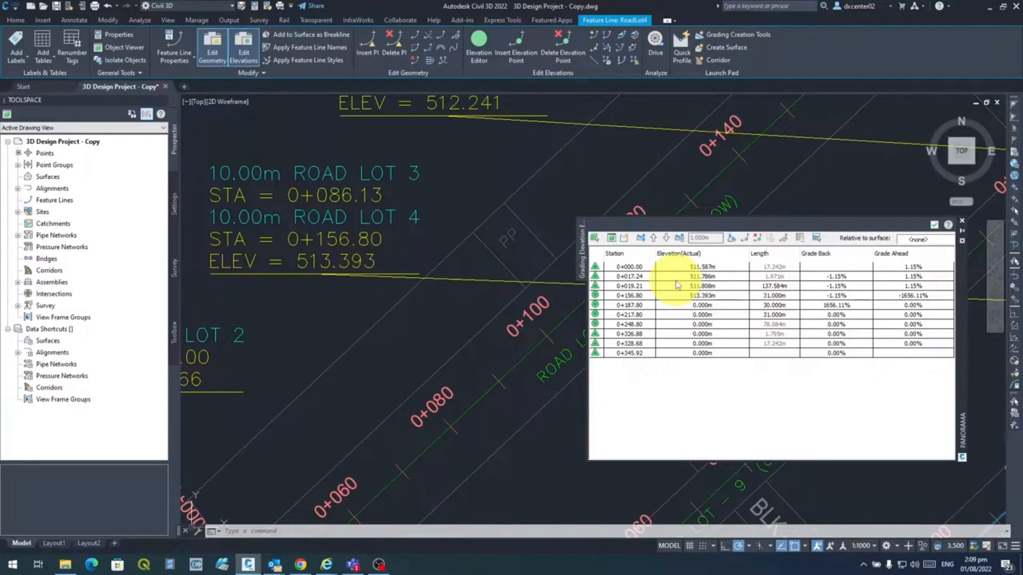
Set the elevation at station 0+187.80, the Road Lot 24 intersection, to 512.361 m.
{"action": "scroll", "coordinate": [525, 251], "scroll_direction": "down", "scroll_amount": 3}
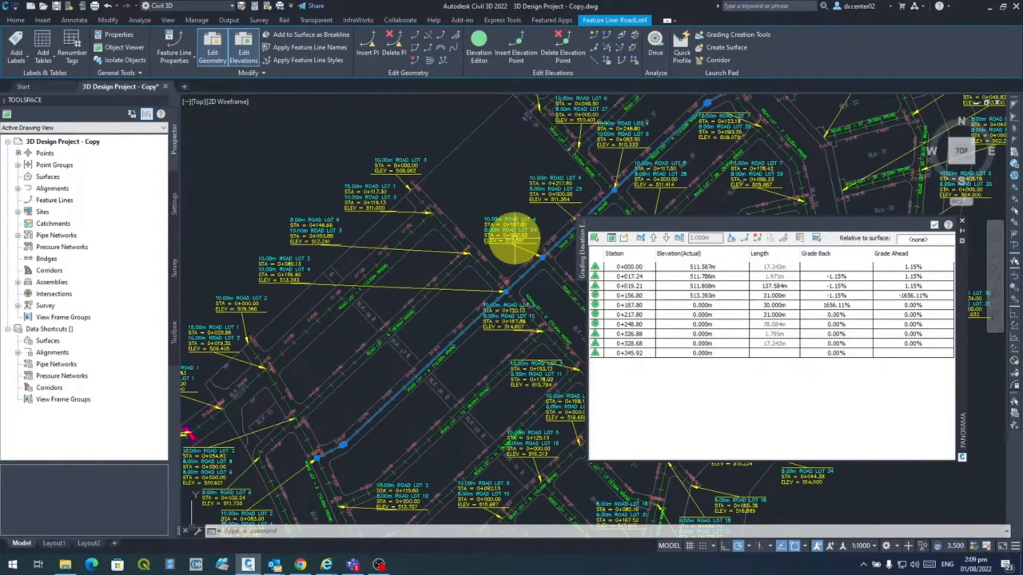
{"action": "scroll", "coordinate": [530, 255], "scroll_direction": "up", "scroll_amount": 4}
{"action": "middle_click_drag", "start_coordinate": [530, 255], "coordinate": [498, 285]}
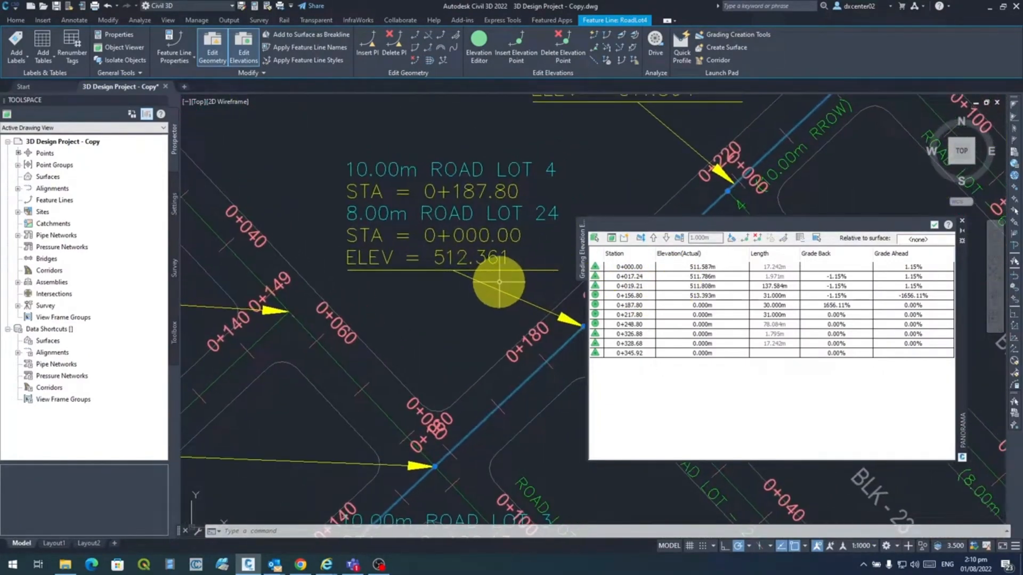
{"action": "scroll", "coordinate": [500, 280], "scroll_direction": "down", "scroll_amount": 2}
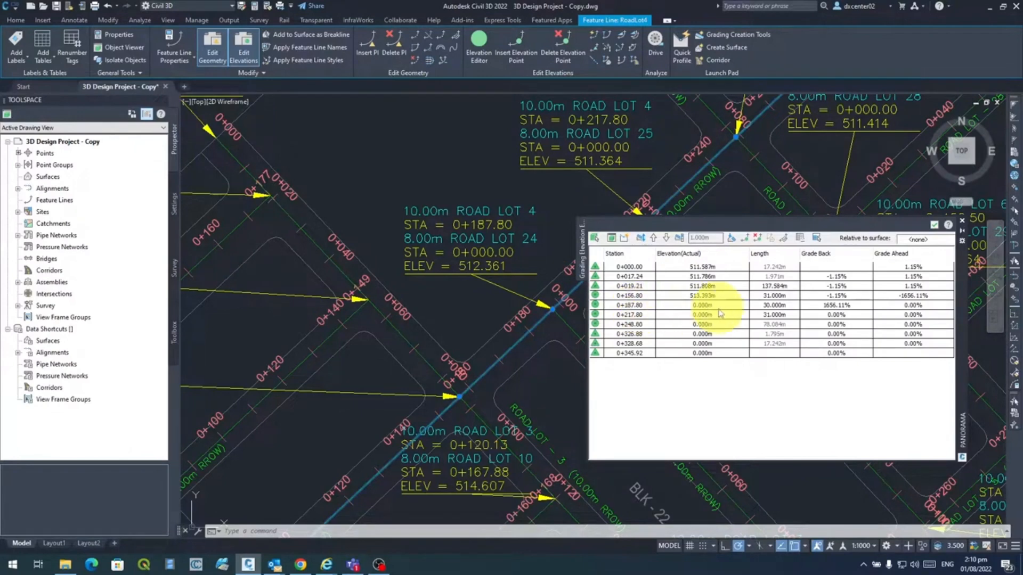
{"action": "left_click", "coordinate": [700, 307]}
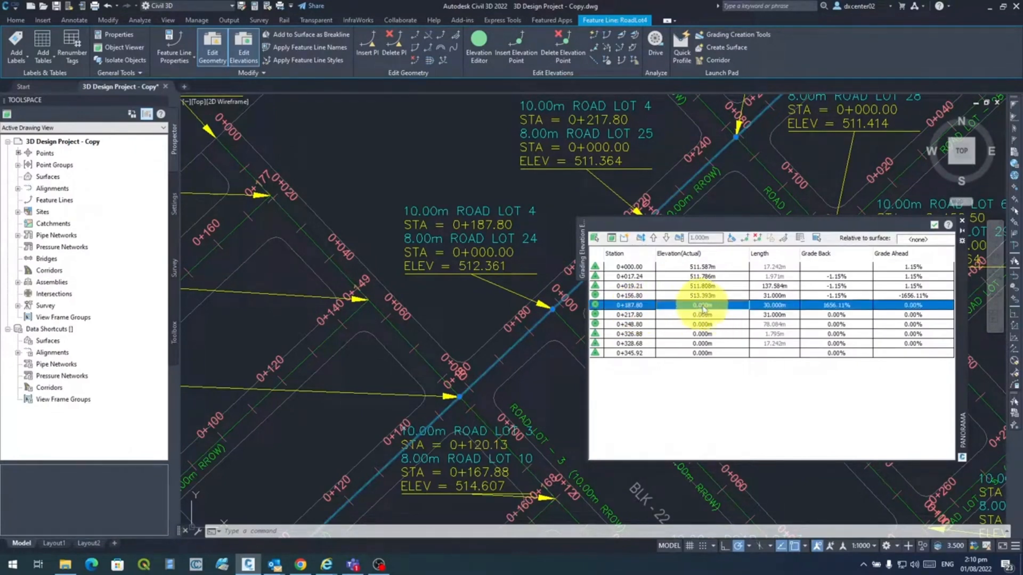
{"action": "left_click", "coordinate": [703, 306]}
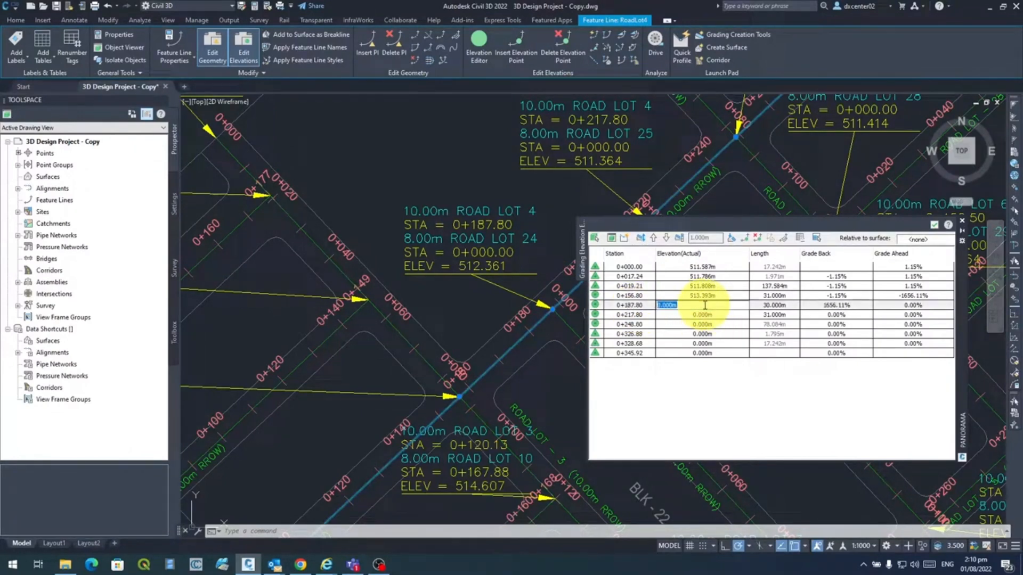
{"action": "type", "text": "512.361"}
Set the elevation at station 0+217.80, the Road Lot 25 intersection, to 511.364 m.
{"action": "left_click", "coordinate": [700, 315]}
{"action": "left_click", "coordinate": [702, 315]}
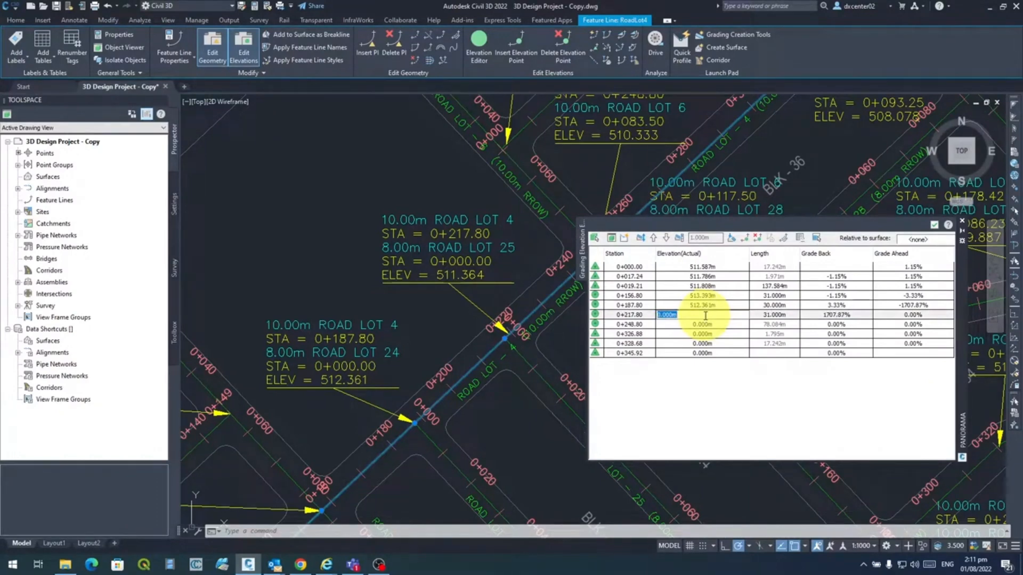
{"action": "type", "text": "511.364"}
{"action": "key", "text": "Return"}
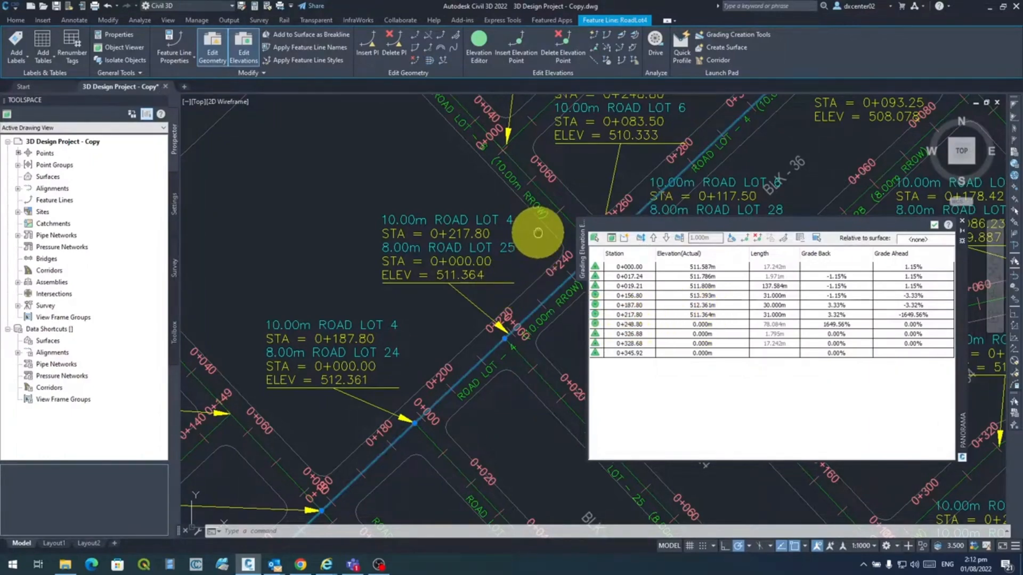
{"action": "middle_click_drag", "start_coordinate": [539, 231], "coordinate": [377, 357]}
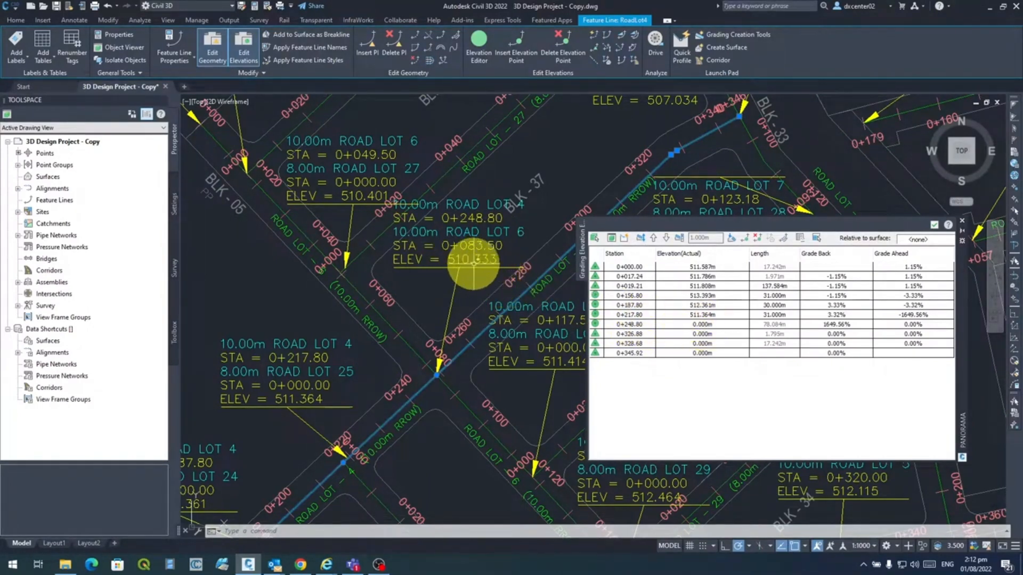
Set the elevation of the RoadLot4 feature line at station 0+248.80 to 510.333 m.
{"action": "double_click", "coordinate": [706, 324]}
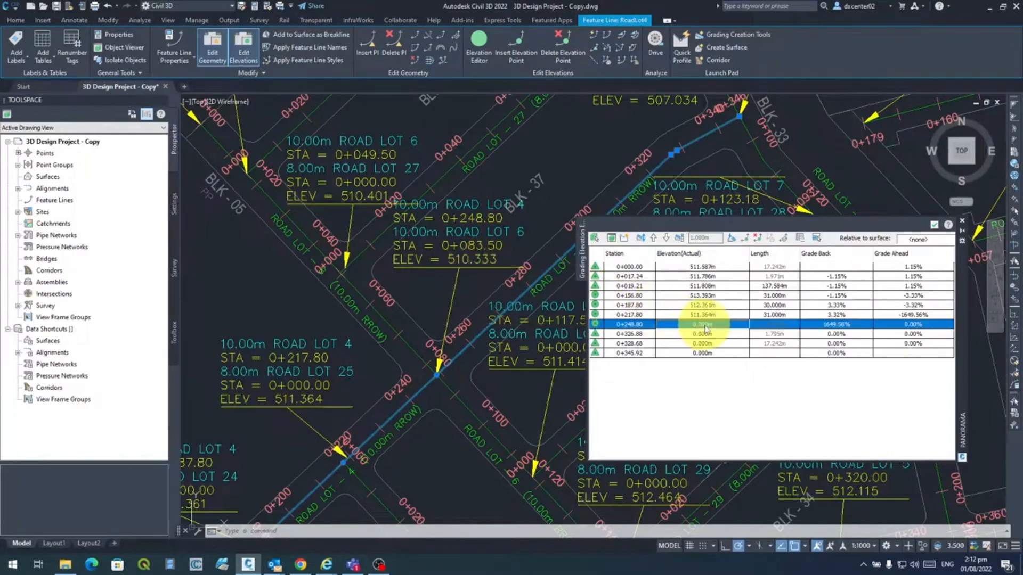
{"action": "type", "text": "5"}
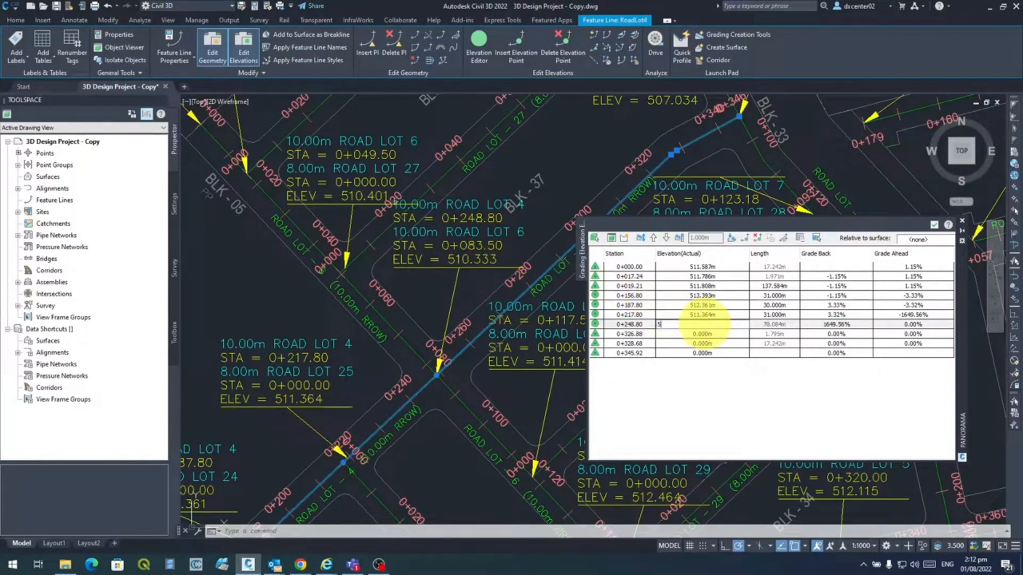
{"action": "type", "text": "10.333"}
{"action": "key", "text": "Return"}
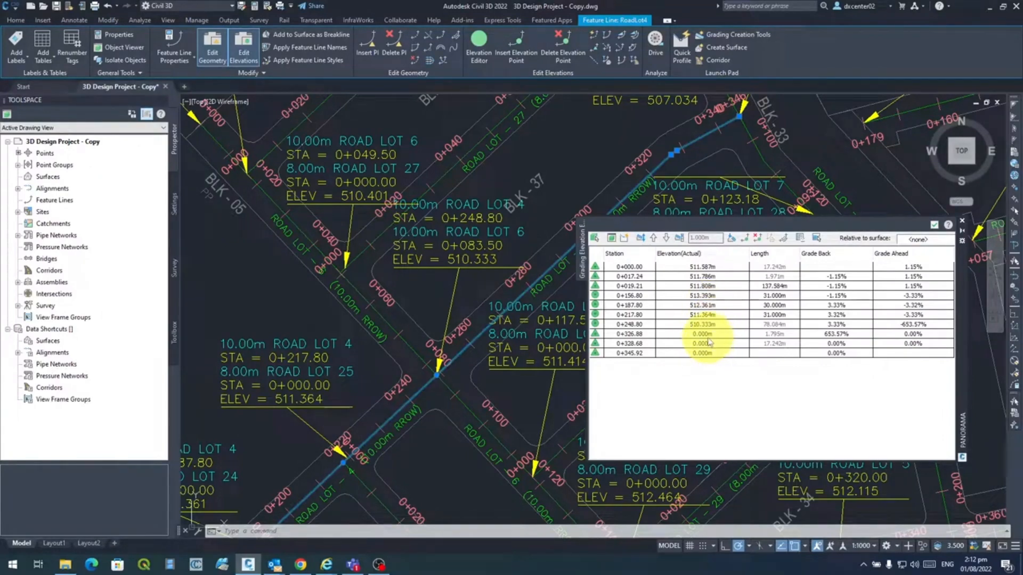
Set the feature line's end elevation at station 0+345.92 to 507.102 m, as given in the Road Lot 7 and Road Lot 4 intersection label.
{"action": "mouse_move", "coordinate": [572, 181]}
{"action": "middle_mouse_down"}
{"action": "mouse_move", "coordinate": [447, 267]}
{"action": "mouse_move", "coordinate": [404, 245]}
{"action": "mouse_move", "coordinate": [413, 249]}
{"action": "middle_mouse_up"}
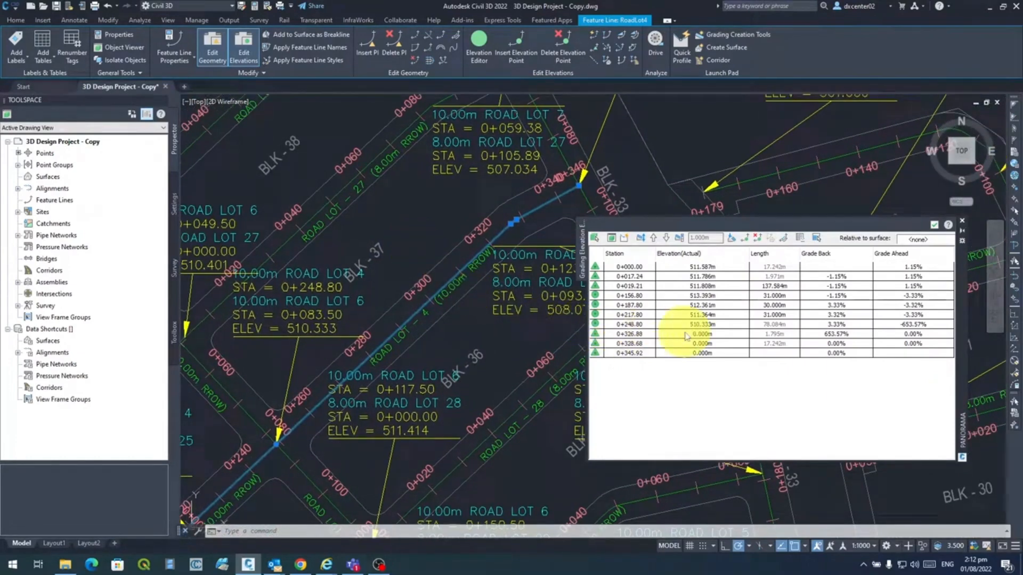
{"action": "left_click", "coordinate": [698, 353]}
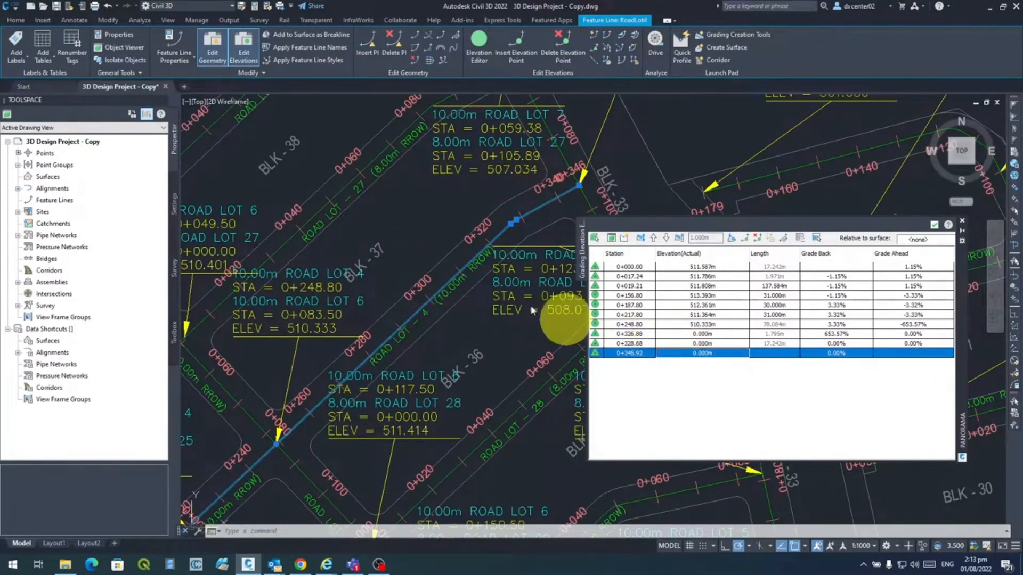
{"action": "middle_click_drag", "start_coordinate": [514, 194], "coordinate": [375, 402]}
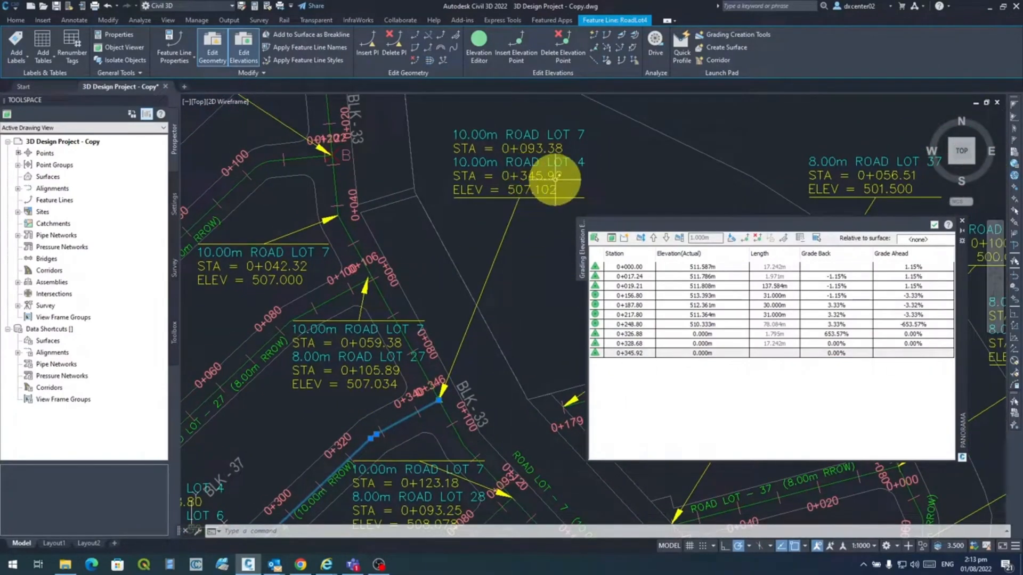
{"action": "double_click", "coordinate": [702, 354]}
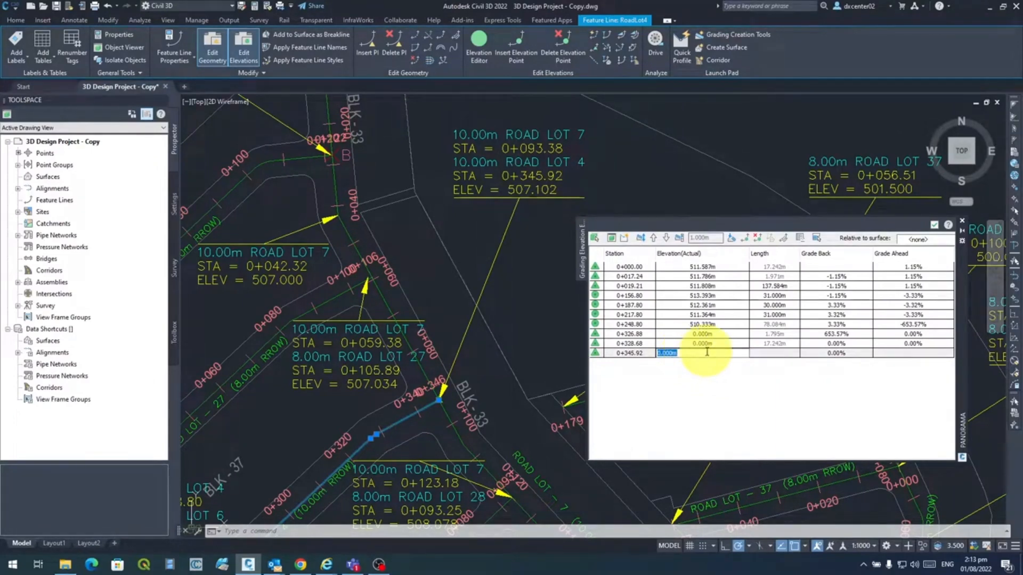
{"action": "type", "text": "507.102"}
{"action": "key", "text": "Return"}
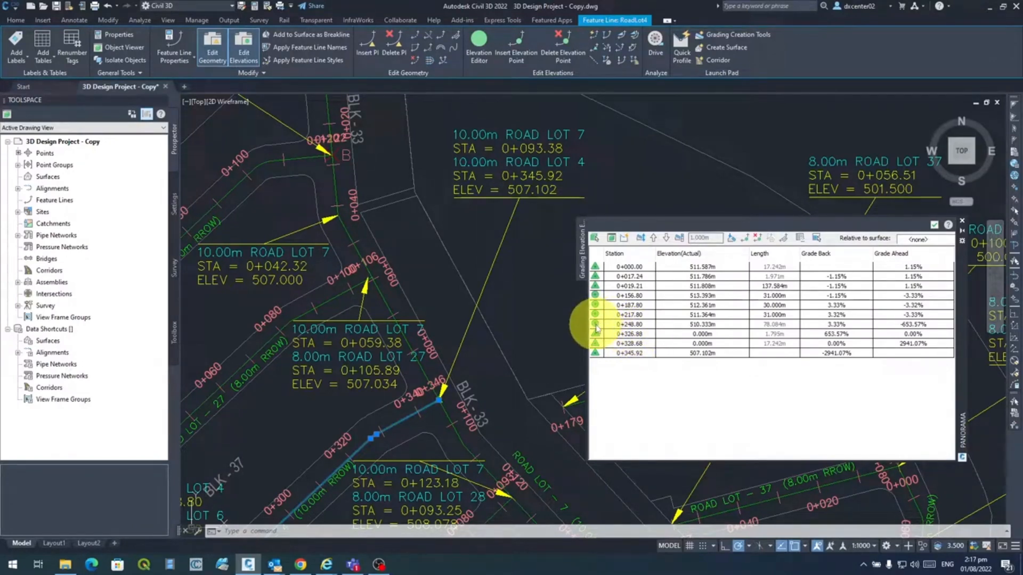
Flatten the feature line from station 0+248.80 to 0+345.92 with Constant Grade and close the elevation editor.
{"action": "left_click", "coordinate": [597, 328]}
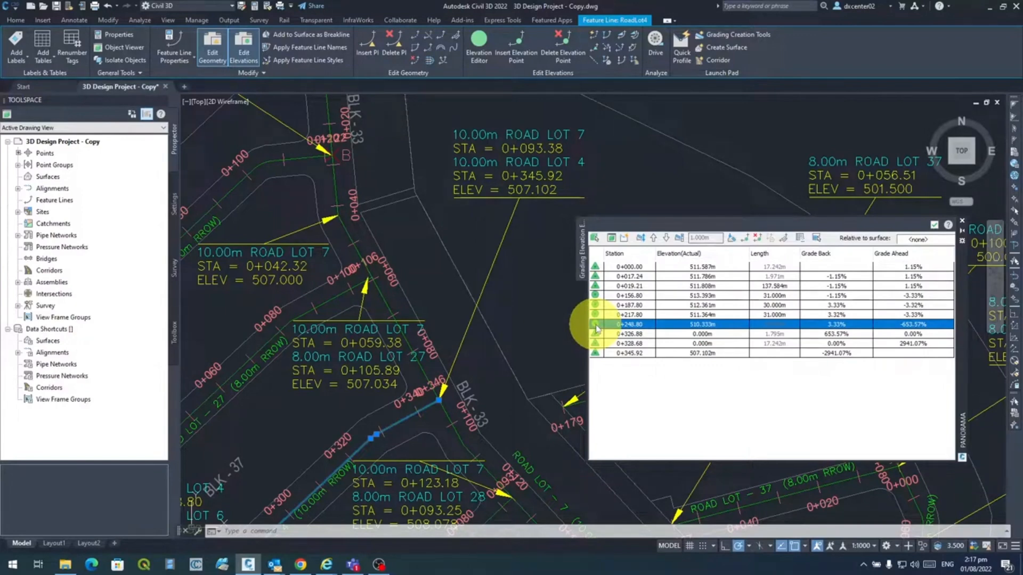
{"action": "left_click", "coordinate": [597, 353], "text": "shift"}
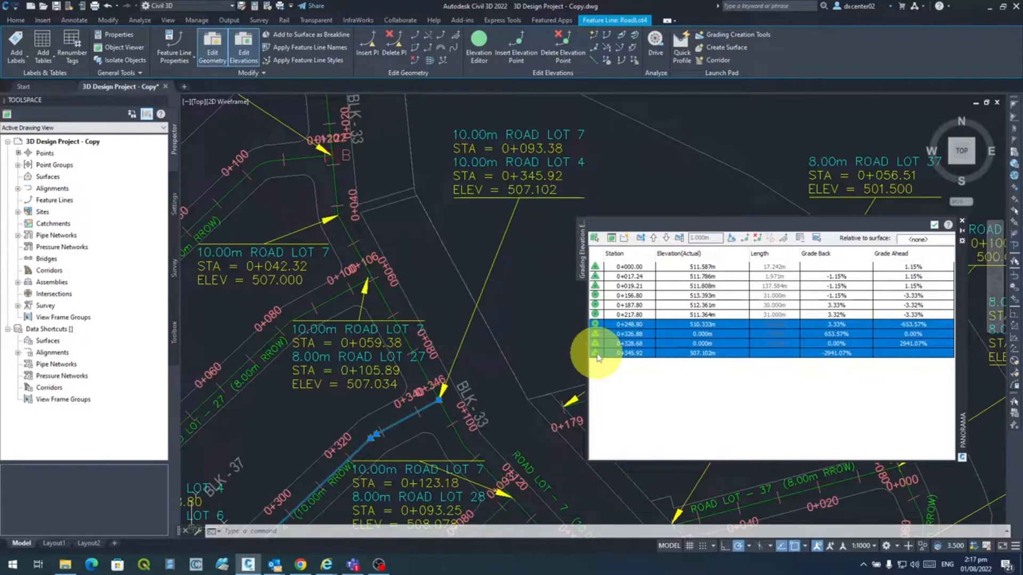
{"action": "left_click", "coordinate": [732, 240]}
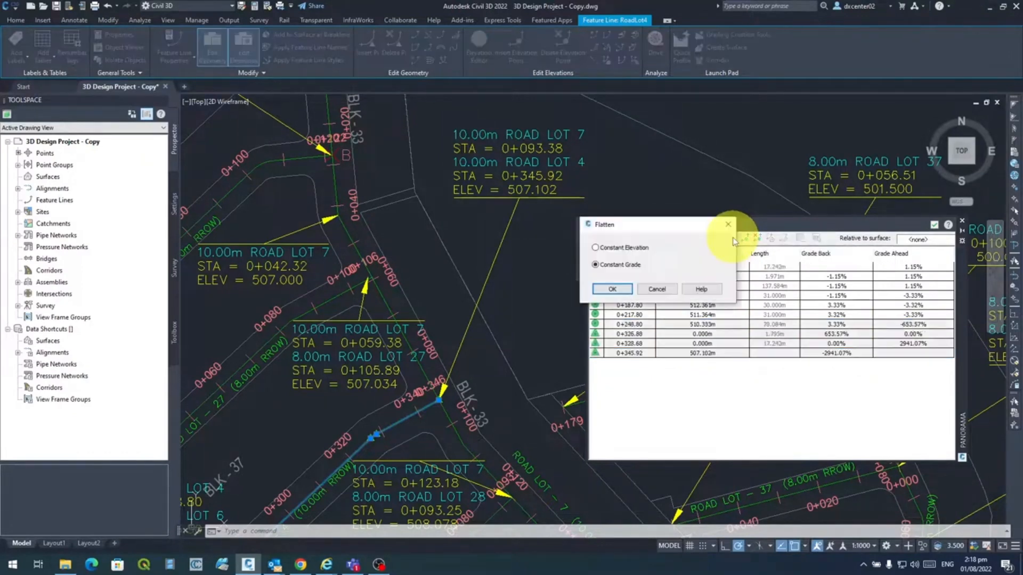
{"action": "left_click", "coordinate": [612, 289]}
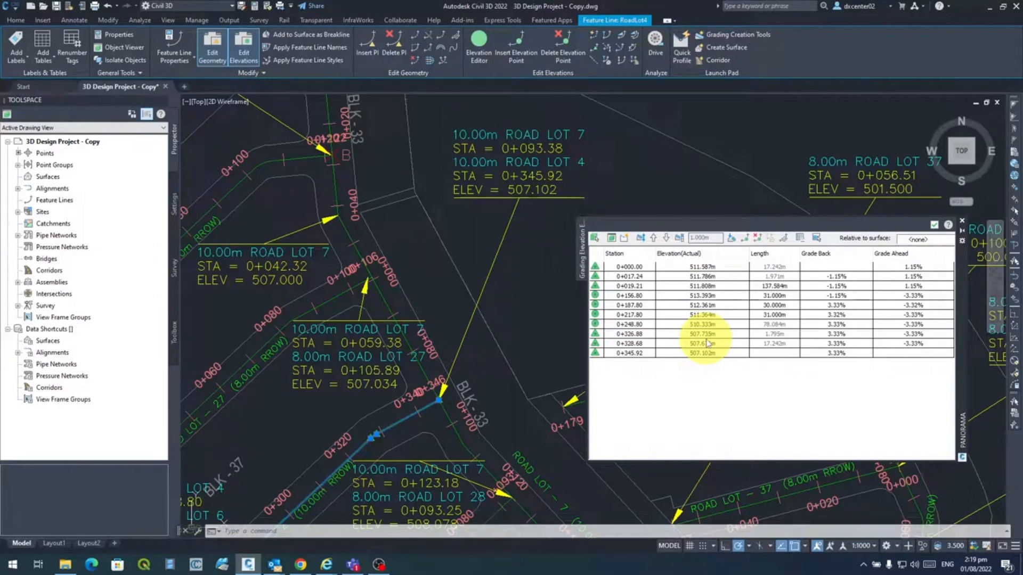
{"action": "left_click", "coordinate": [934, 226]}
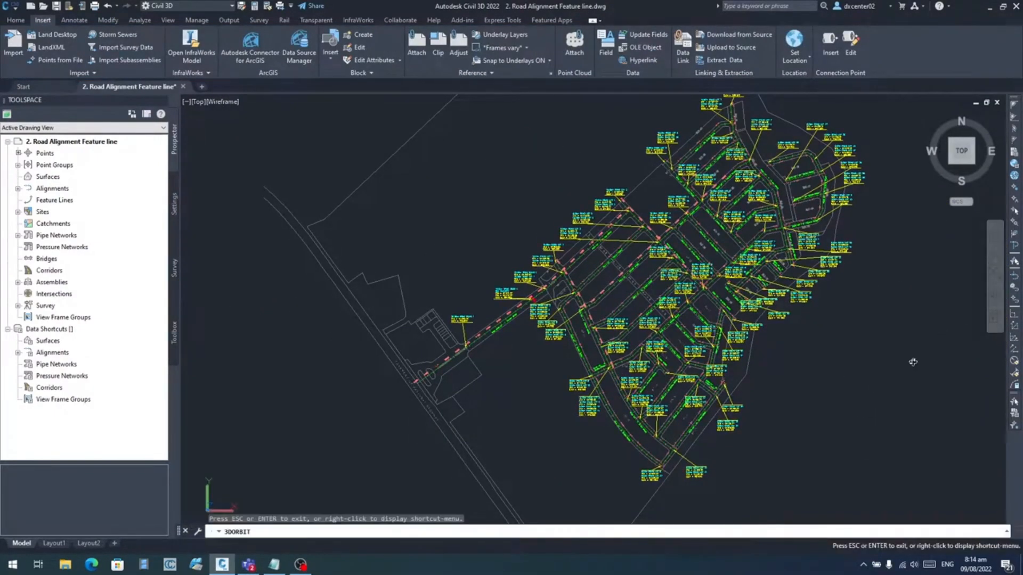
Examine the road feature lines in 3D relative to the flat site plan.
{"action": "mouse_move", "coordinate": [869, 442]}
{"action": "left_mouse_down"}
{"action": "mouse_move", "coordinate": [830, 290]}
{"action": "mouse_move", "coordinate": [829, 402]}
{"action": "mouse_move", "coordinate": [802, 279]}
{"action": "mouse_move", "coordinate": [797, 363]}
{"action": "mouse_move", "coordinate": [717, 285]}
{"action": "left_mouse_up"}
{"action": "scroll", "coordinate": [708, 251], "scroll_direction": "up", "scroll_amount": 2}
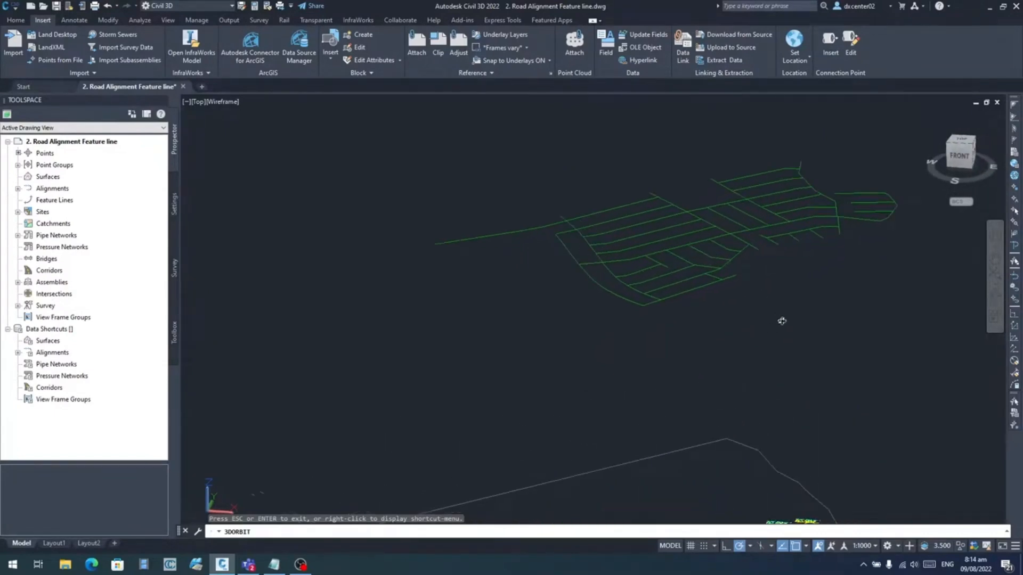
{"action": "middle_click_drag", "start_coordinate": [783, 317], "coordinate": [712, 364]}
{"action": "scroll", "coordinate": [678, 292], "scroll_direction": "up", "scroll_amount": 4}
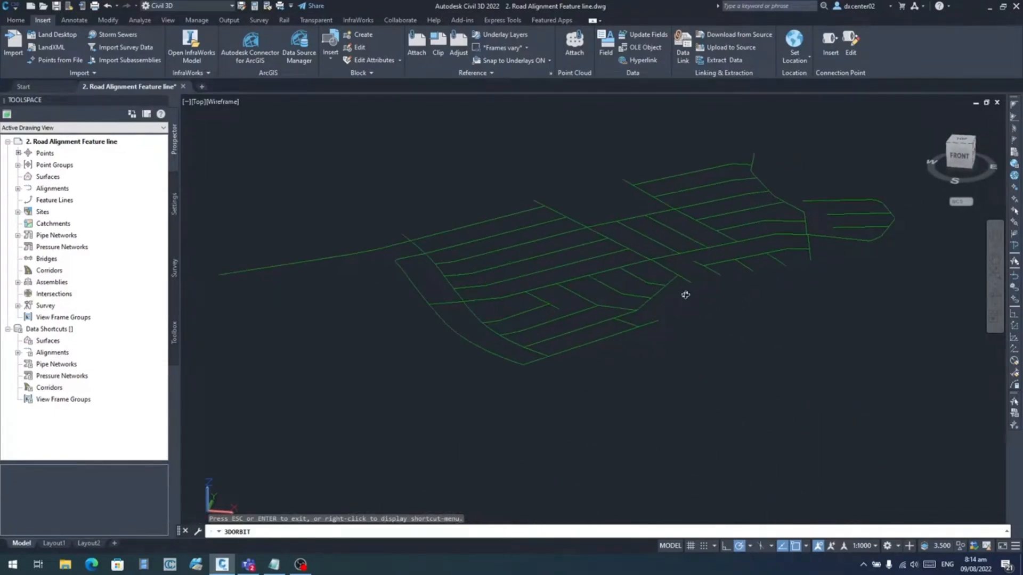
{"action": "scroll", "coordinate": [804, 329], "scroll_direction": "down", "scroll_amount": 3}
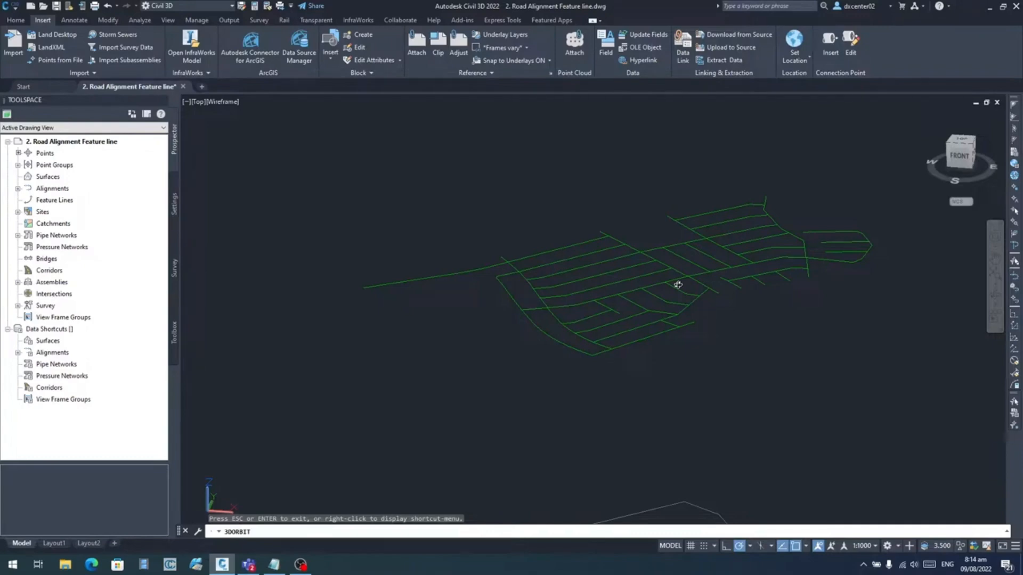
{"action": "left_click_drag", "start_coordinate": [678, 285], "coordinate": [689, 273]}
{"action": "left_click_drag", "start_coordinate": [744, 329], "coordinate": [726, 270]}
{"action": "middle_click_drag", "start_coordinate": [726, 271], "coordinate": [713, 247]}
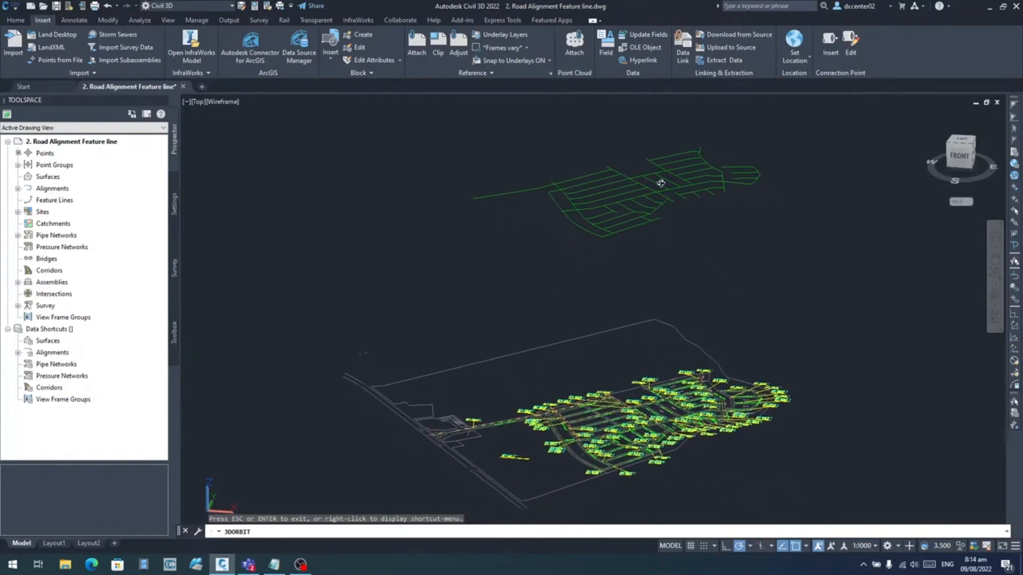
{"action": "left_click", "coordinate": [300, 565]}
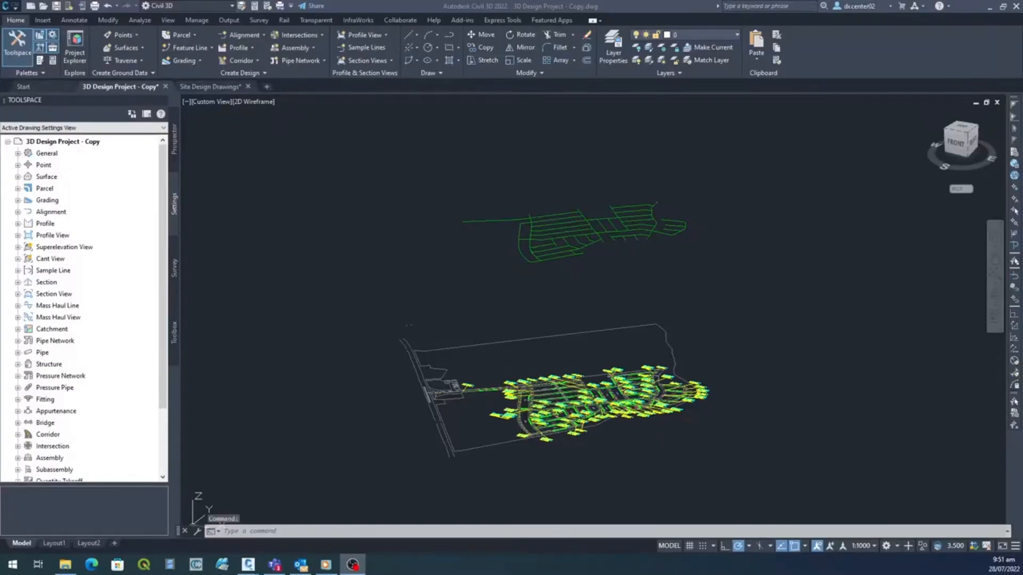
Return the 3D Design Project - Copy drawing to the top view.
{"action": "left_click", "coordinate": [223, 531]}
{"action": "left_click", "coordinate": [546, 196]}
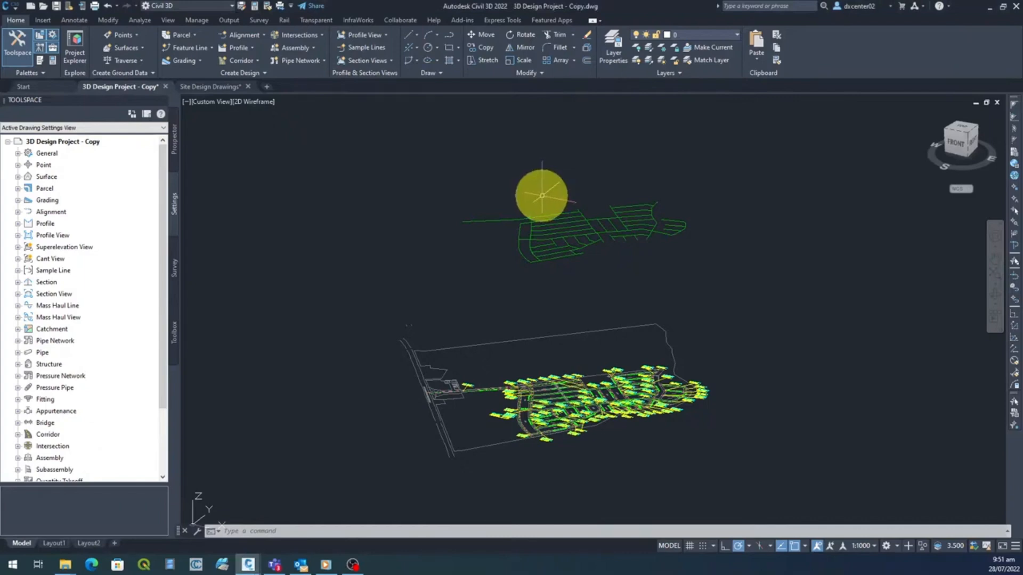
{"action": "left_click", "coordinate": [962, 143]}
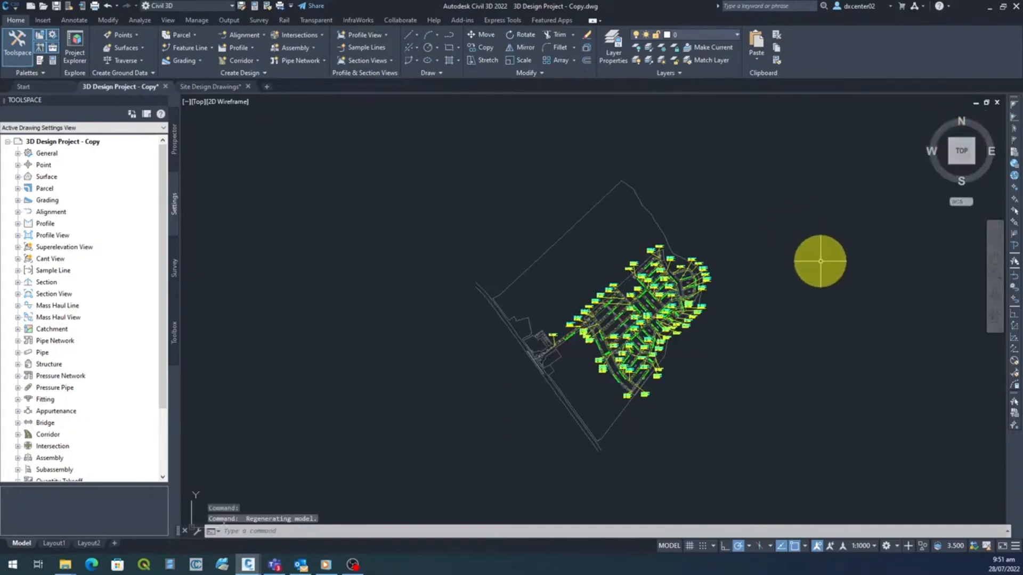
Copy all the standard and special sections from the Standard Road Section sheet of the Site Design Drawings file.
{"action": "left_click", "coordinate": [212, 86]}
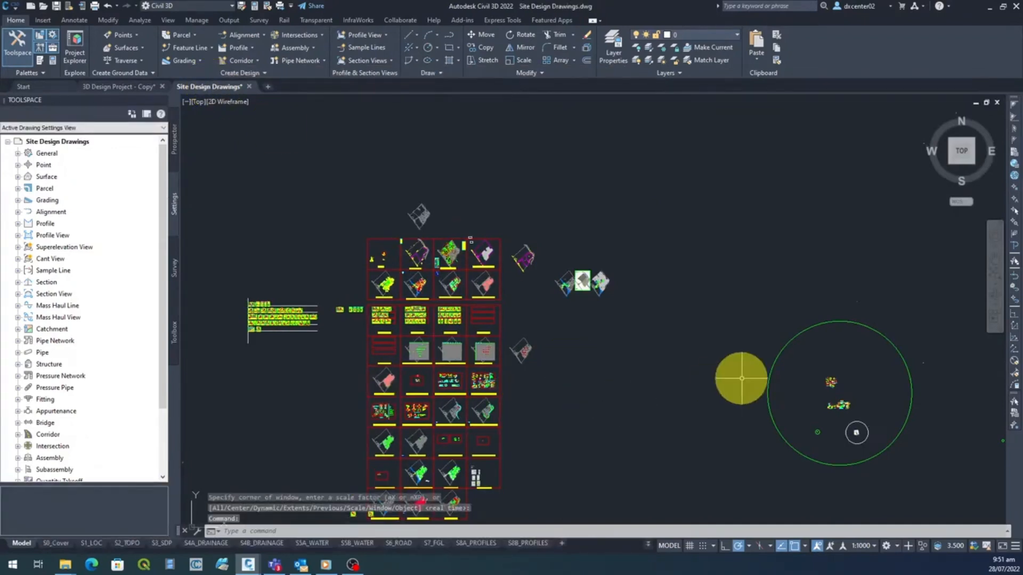
{"action": "middle_click_drag", "start_coordinate": [649, 393], "coordinate": [709, 298]}
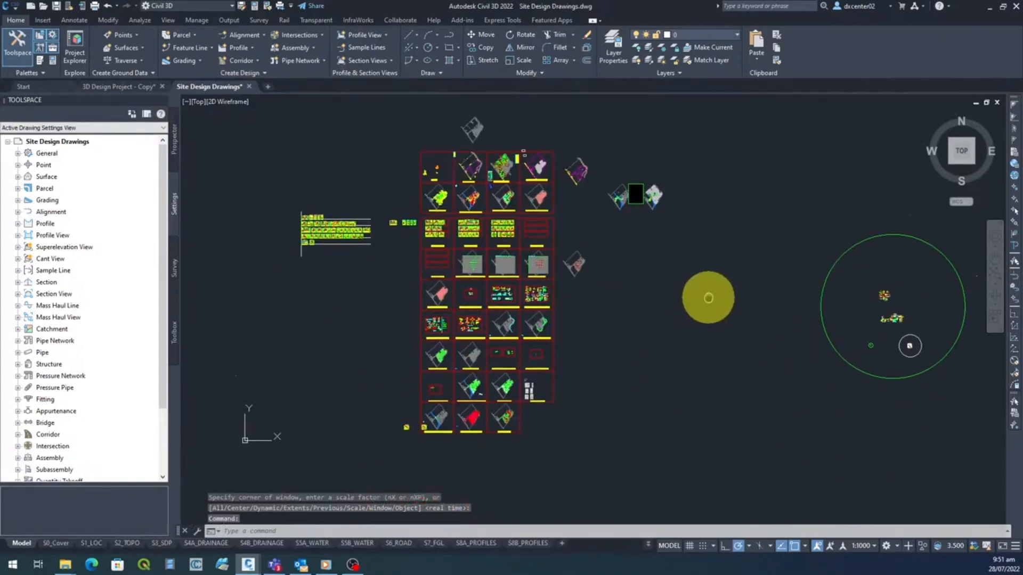
{"action": "scroll", "coordinate": [478, 290], "scroll_direction": "up", "scroll_amount": 4}
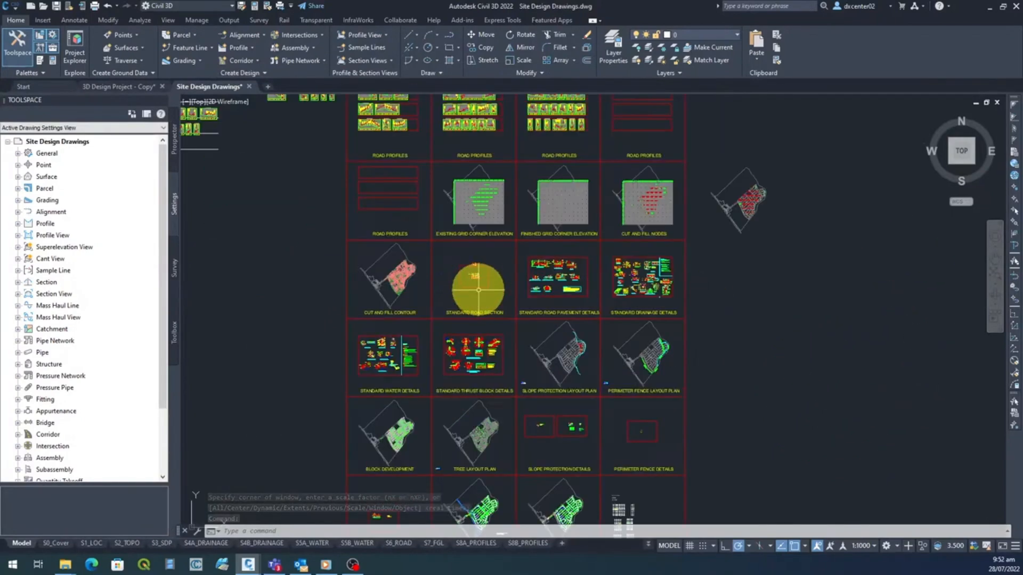
{"action": "scroll", "coordinate": [478, 280], "scroll_direction": "up", "scroll_amount": 5}
{"action": "middle_click_drag", "start_coordinate": [513, 302], "coordinate": [710, 249]}
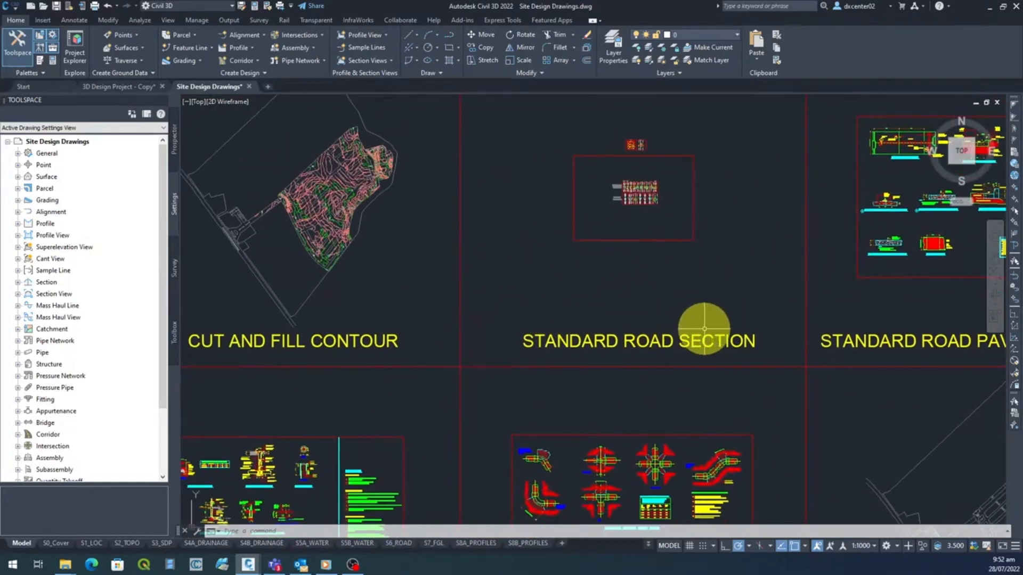
{"action": "scroll", "coordinate": [658, 165], "scroll_direction": "up", "scroll_amount": 3}
{"action": "scroll", "coordinate": [555, 240], "scroll_direction": "up", "scroll_amount": 4}
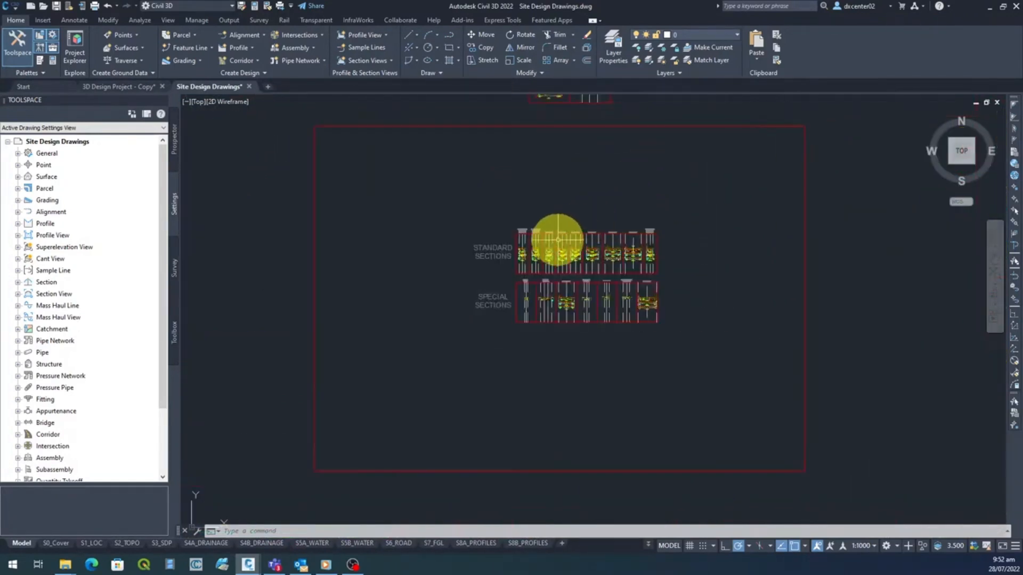
{"action": "scroll", "coordinate": [549, 248], "scroll_direction": "up", "scroll_amount": 2}
{"action": "scroll", "coordinate": [548, 258], "scroll_direction": "down", "scroll_amount": 1}
{"action": "scroll", "coordinate": [548, 258], "scroll_direction": "down", "scroll_amount": 1}
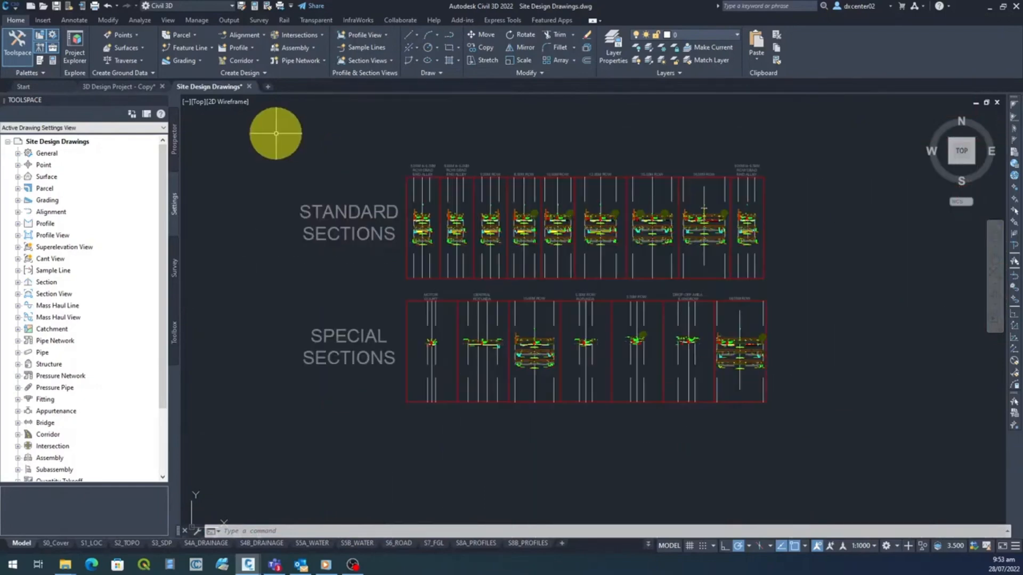
{"action": "left_click", "coordinate": [901, 474]}
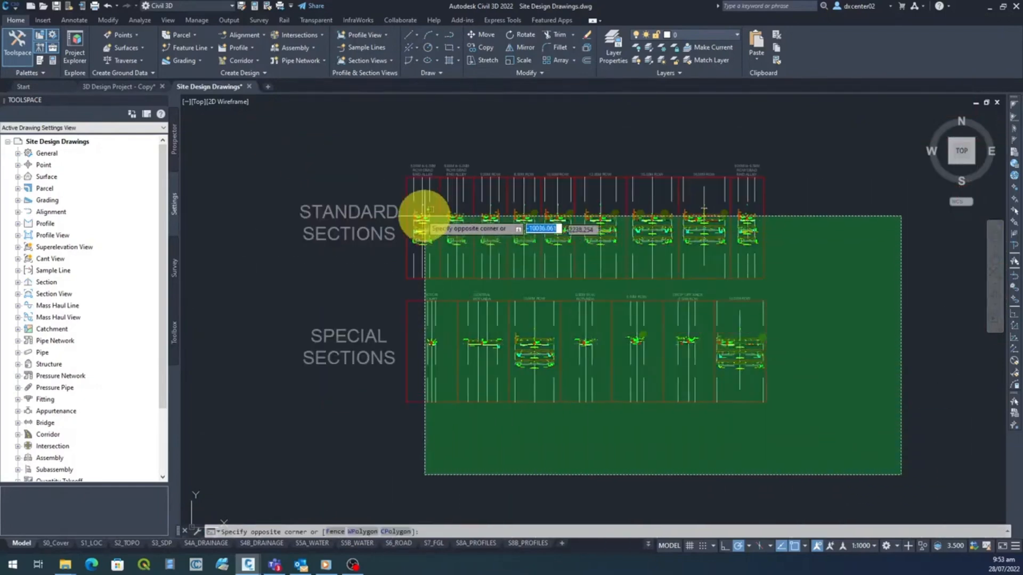
{"action": "left_click", "coordinate": [230, 124]}
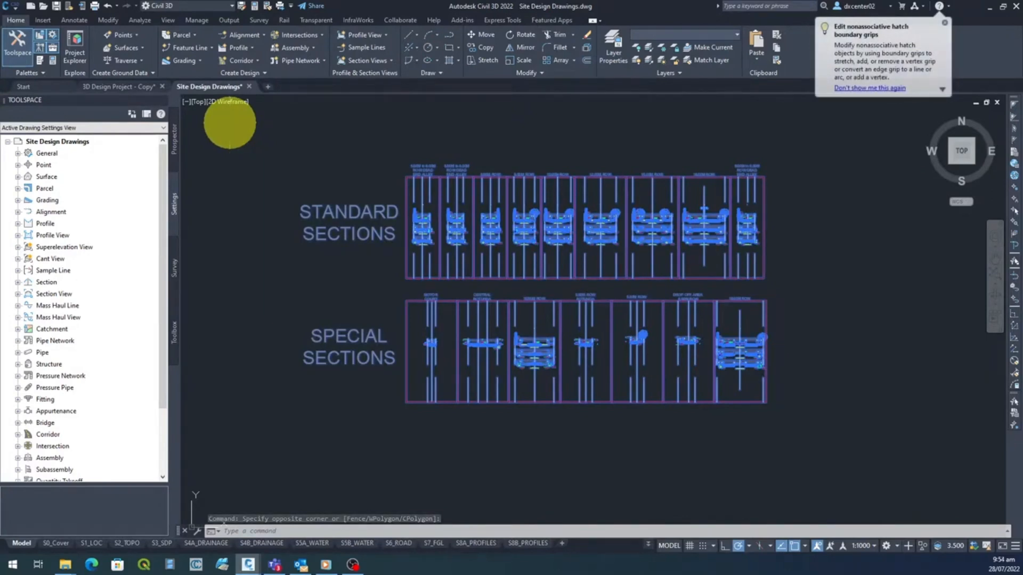
Paste the copied road sections into the 3D Design Project - Copy drawing, in the empty area east of the site plan.
{"action": "left_click", "coordinate": [134, 86]}
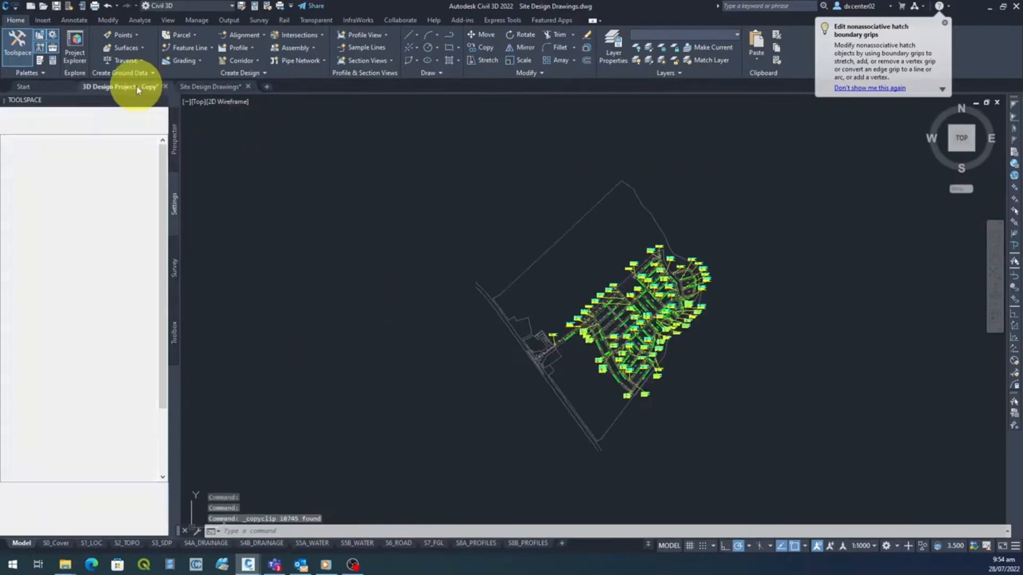
{"action": "middle_click_drag", "start_coordinate": [762, 360], "coordinate": [566, 350]}
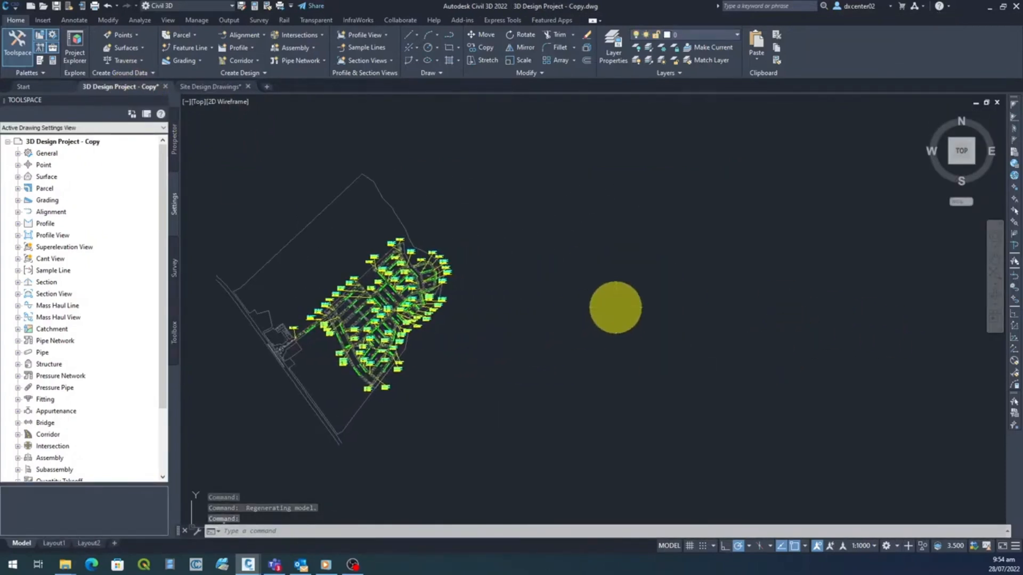
{"action": "key", "text": "ctrl+v"}
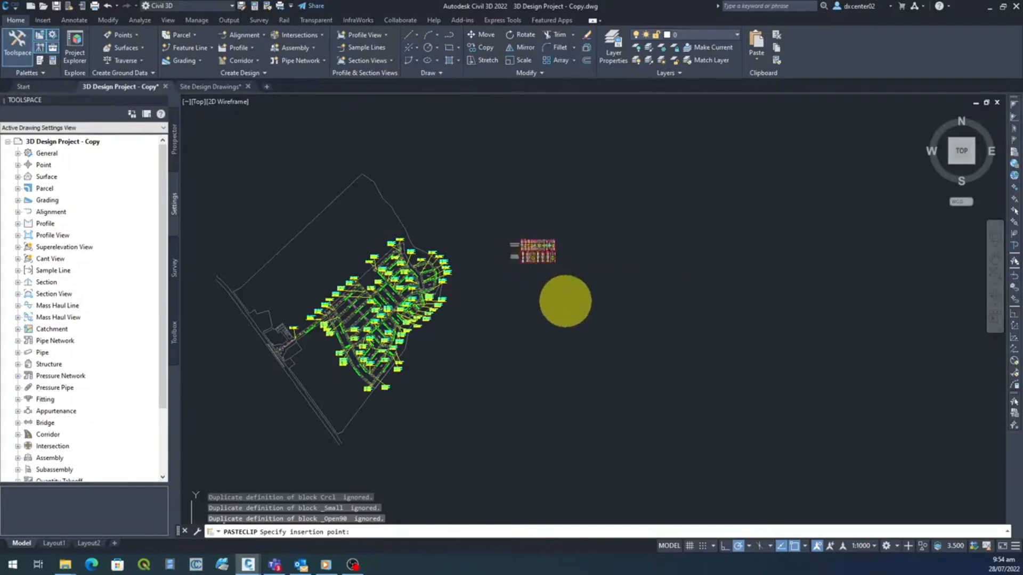
{"action": "left_click", "coordinate": [535, 246]}
Examine the dimensions and pavement layers of the Above Ground Section in the 8.00M ROW standard section.
{"action": "scroll", "coordinate": [535, 248], "scroll_direction": "up", "scroll_amount": 10}
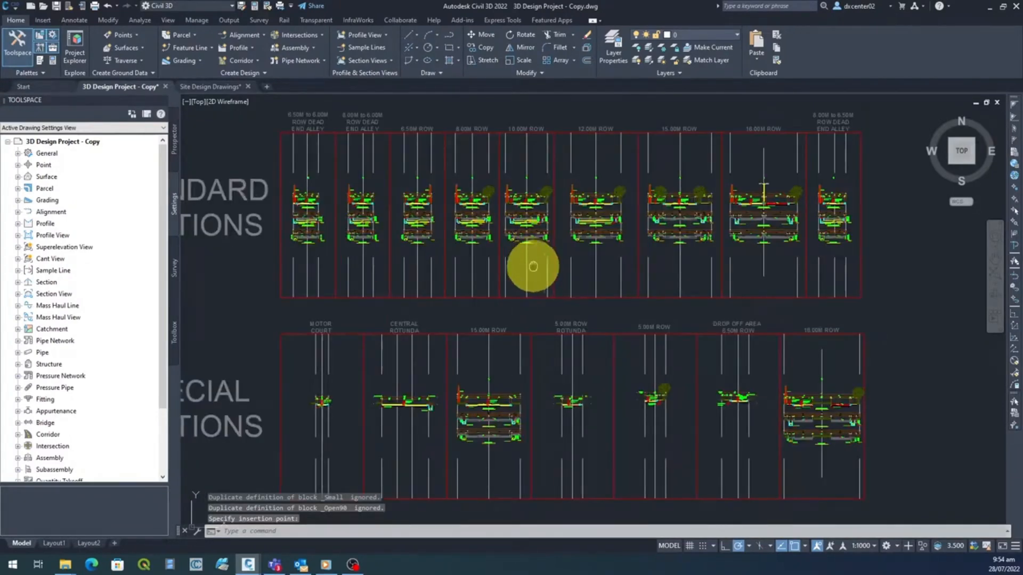
{"action": "middle_click_drag", "start_coordinate": [533, 266], "coordinate": [568, 314]}
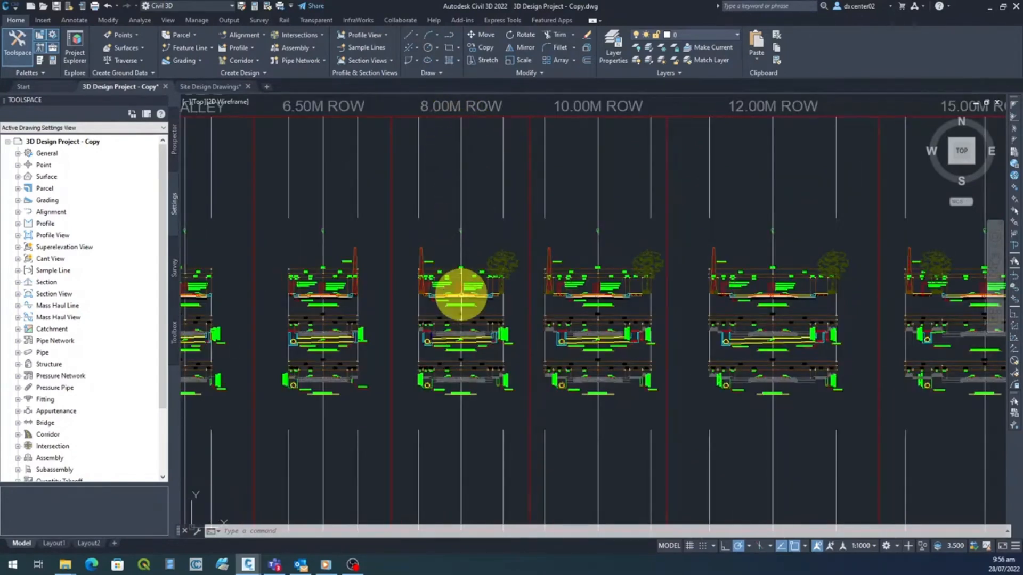
{"action": "scroll", "coordinate": [459, 296], "scroll_direction": "up", "scroll_amount": 3}
{"action": "scroll", "coordinate": [461, 295], "scroll_direction": "up", "scroll_amount": 4}
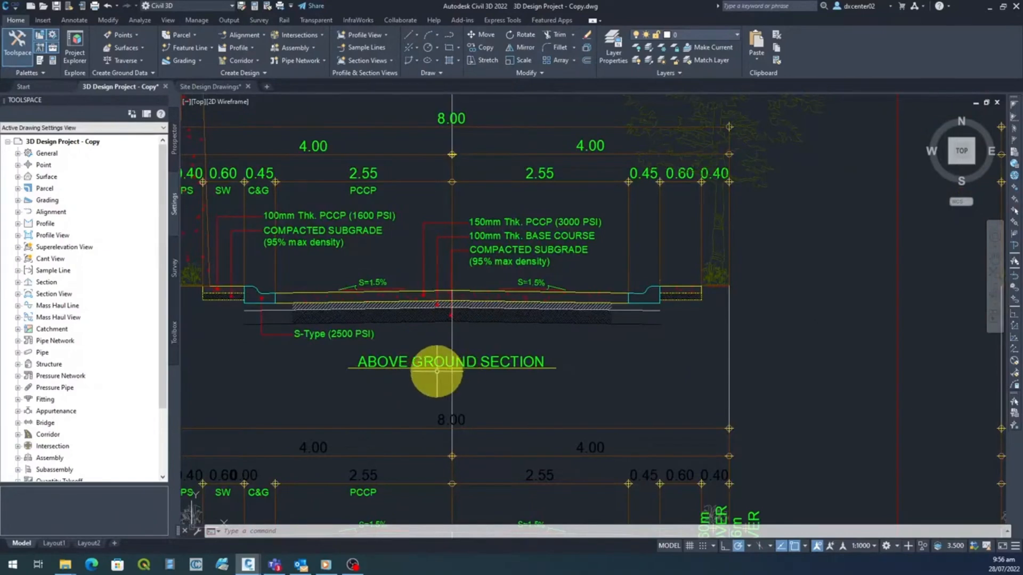
{"action": "middle_click_drag", "start_coordinate": [537, 331], "coordinate": [687, 382]}
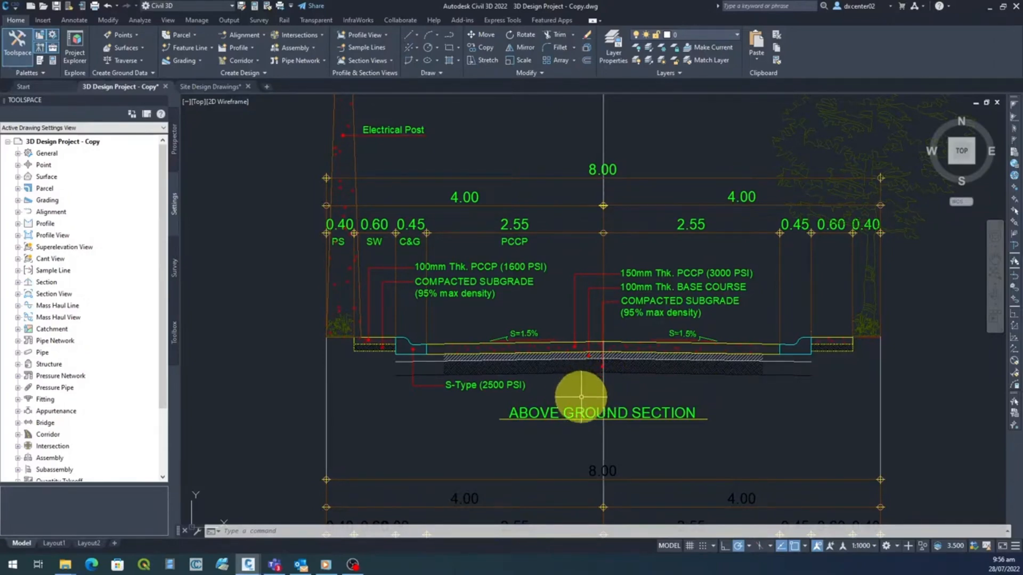
Start a polyline on the Above Ground Section where the left planting strip's ground line meets the right-of-way line.
{"action": "scroll", "coordinate": [582, 397], "scroll_direction": "up", "scroll_amount": 2}
{"action": "mouse_move", "coordinate": [590, 395]}
{"action": "middle_mouse_down"}
{"action": "mouse_move", "coordinate": [599, 338]}
{"action": "mouse_move", "coordinate": [616, 330]}
{"action": "mouse_move", "coordinate": [588, 329]}
{"action": "middle_mouse_up"}
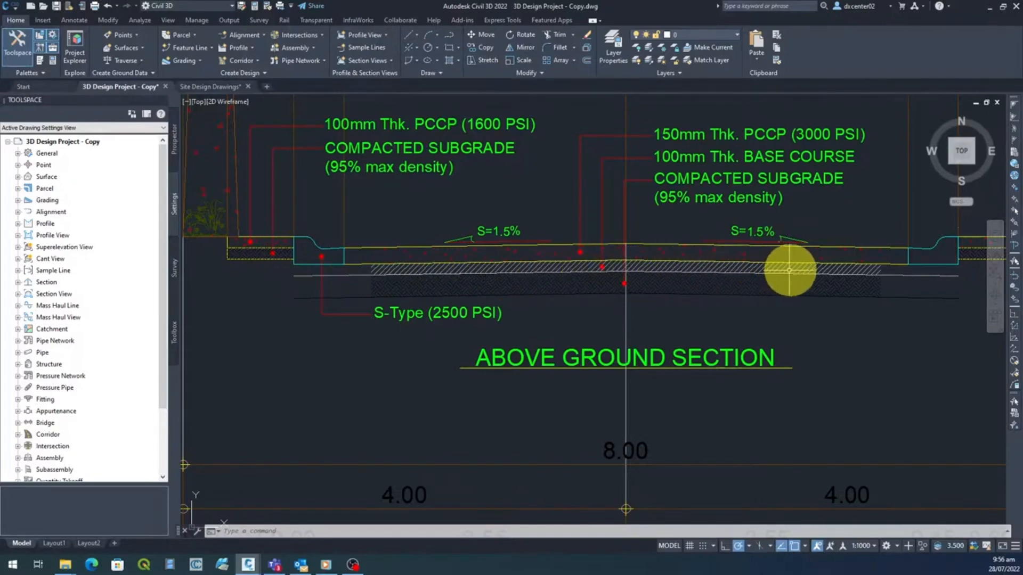
{"action": "scroll", "coordinate": [470, 326], "scroll_direction": "down", "scroll_amount": 2}
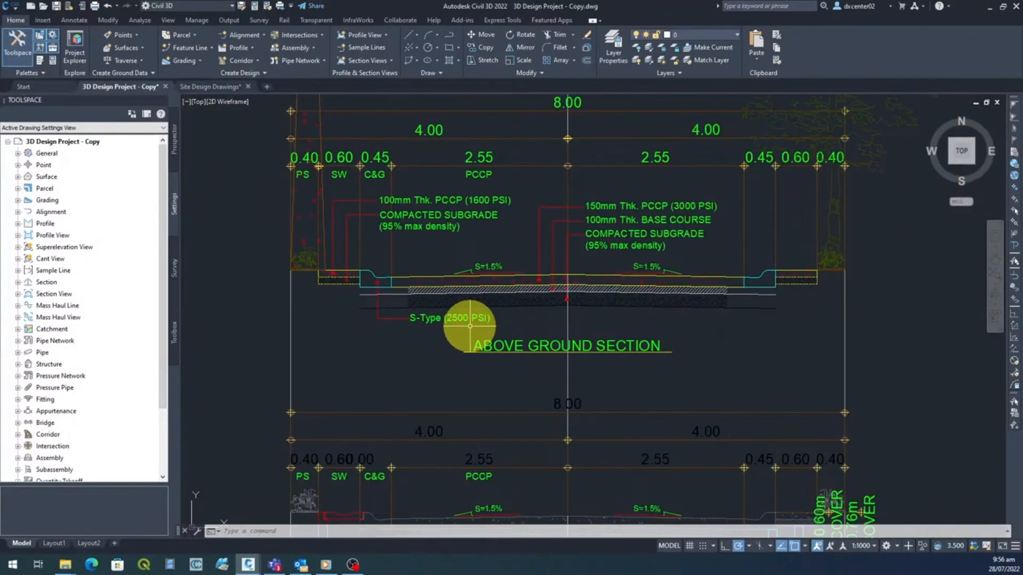
{"action": "middle_click_drag", "start_coordinate": [395, 332], "coordinate": [479, 285]}
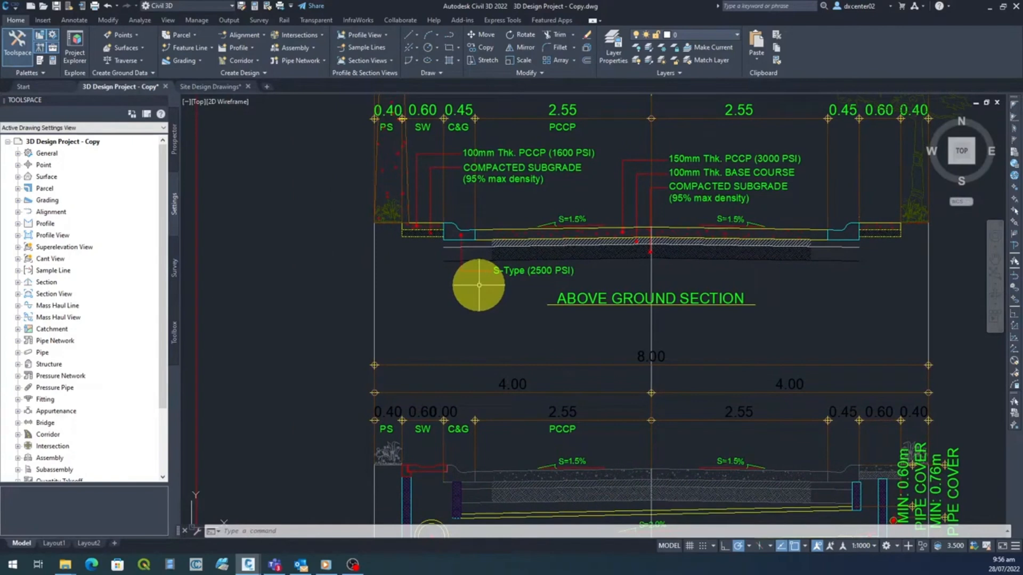
{"action": "type", "text": "l"}
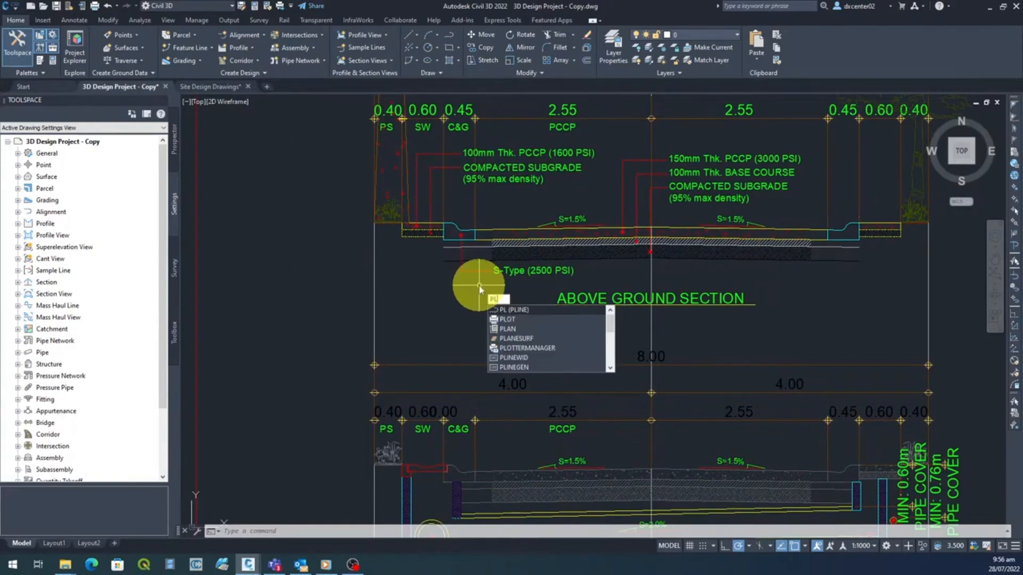
{"action": "key", "text": "Return"}
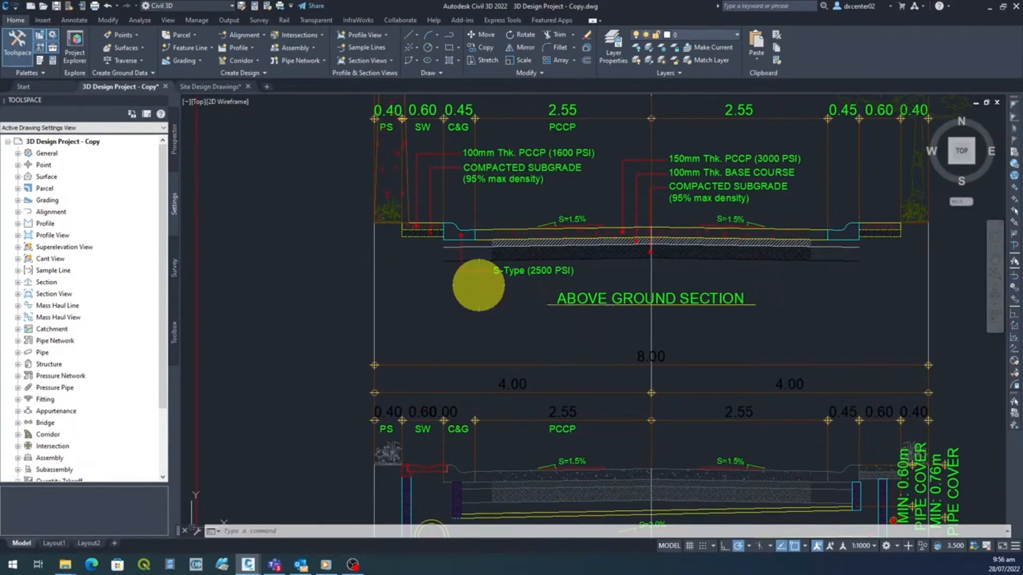
{"action": "scroll", "coordinate": [393, 240], "scroll_direction": "up", "scroll_amount": 6}
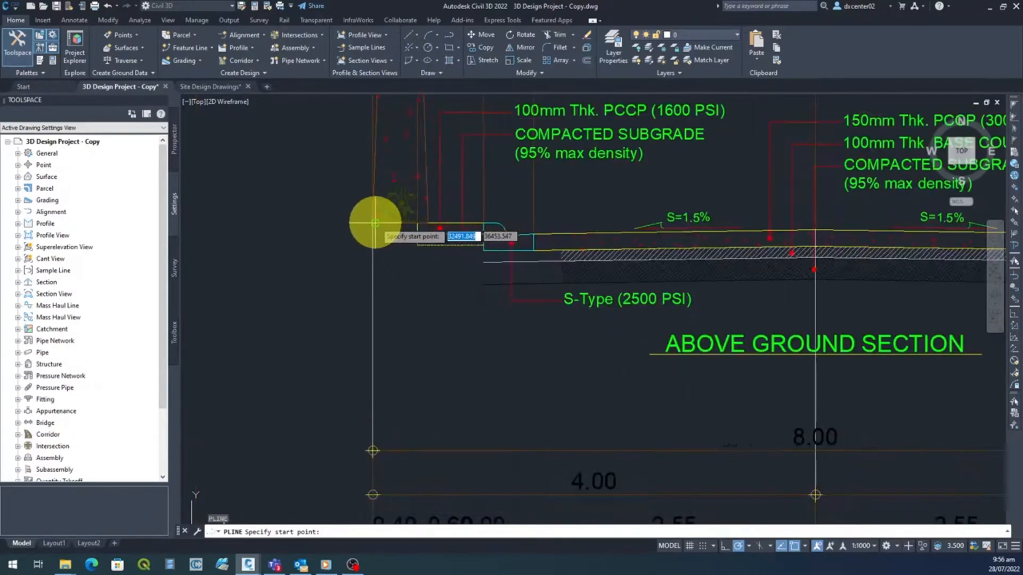
{"action": "scroll", "coordinate": [425, 271], "scroll_direction": "up", "scroll_amount": 4}
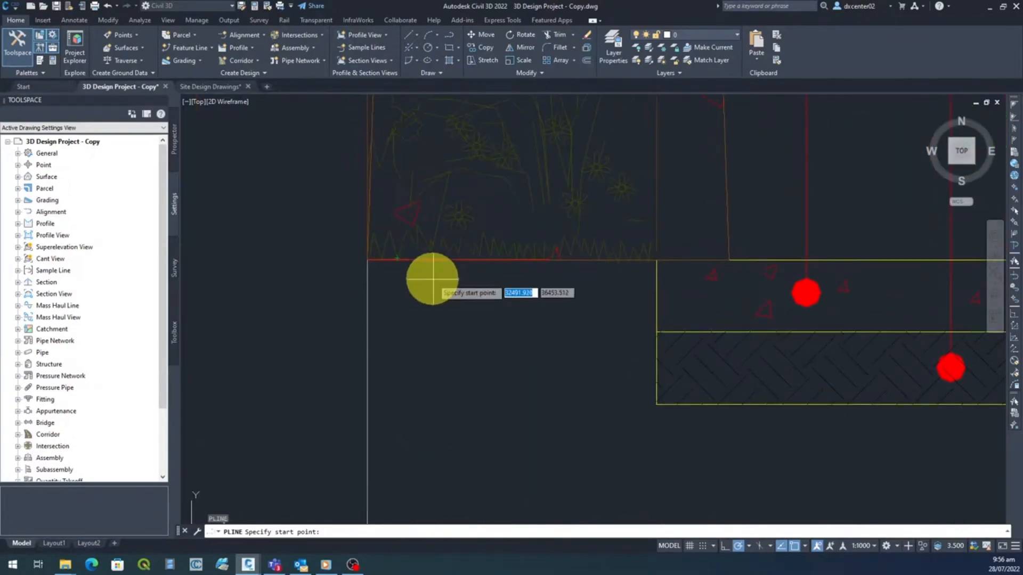
{"action": "middle_click_drag", "start_coordinate": [378, 266], "coordinate": [400, 289]}
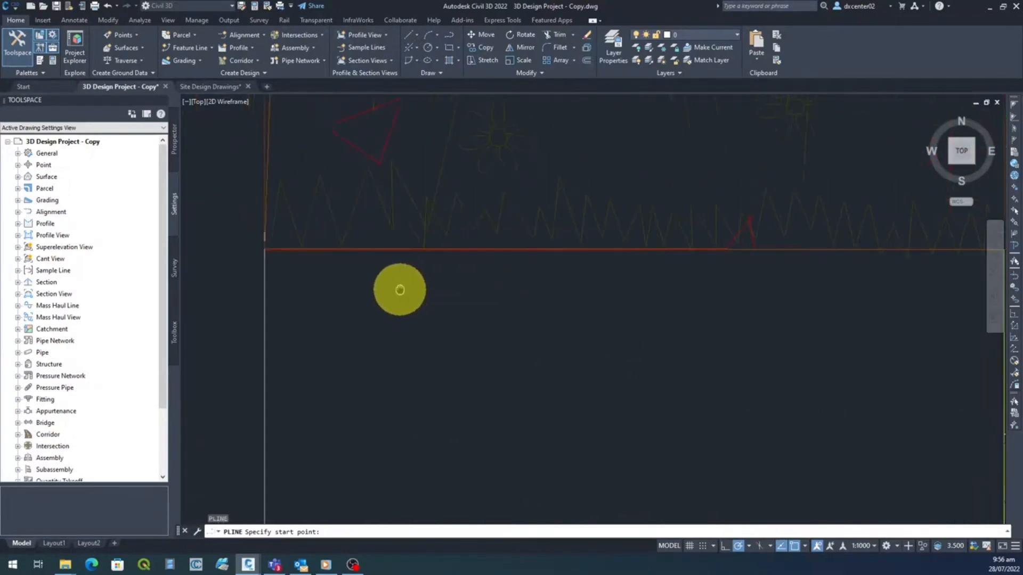
{"action": "scroll", "coordinate": [302, 248], "scroll_direction": "up", "scroll_amount": 4}
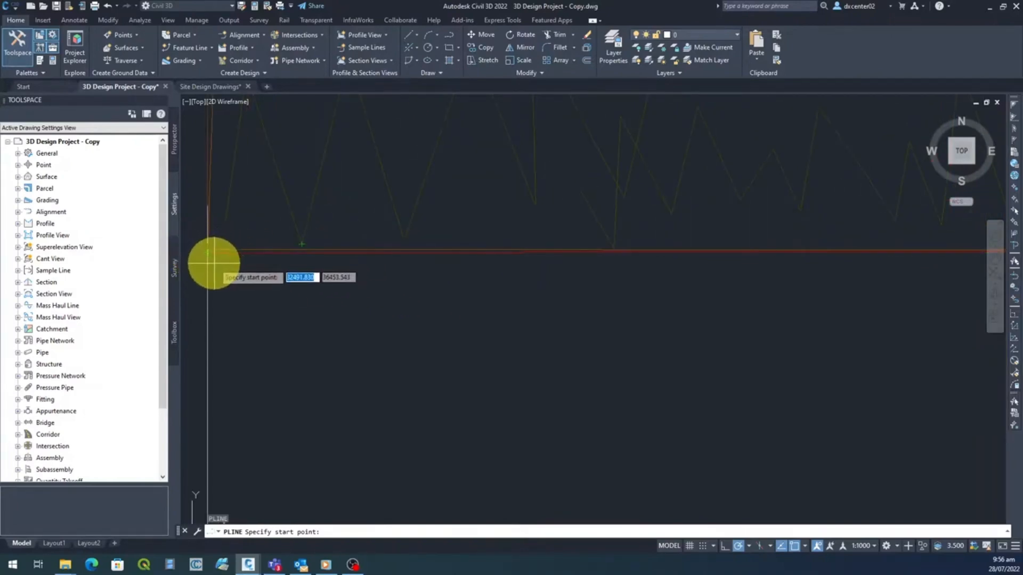
{"action": "scroll", "coordinate": [213, 264], "scroll_direction": "up", "scroll_amount": 4}
{"action": "middle_click_drag", "start_coordinate": [259, 268], "coordinate": [366, 279]}
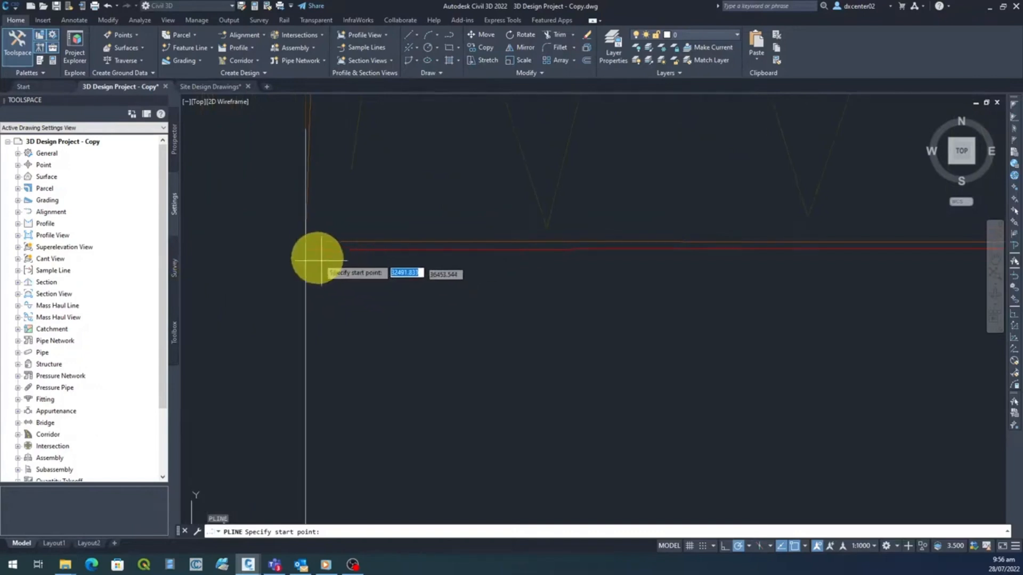
{"action": "left_click", "coordinate": [305, 242]}
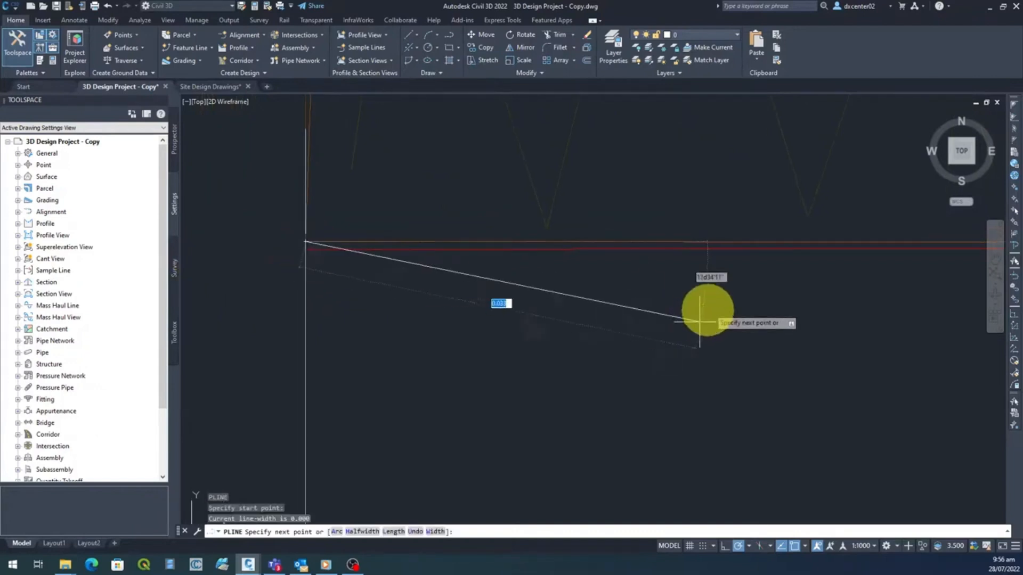
Extend the polyline along the left planting strip's ground line to the sidewalk slab's outer top corner.
{"action": "scroll", "coordinate": [696, 293], "scroll_direction": "down", "scroll_amount": 3}
{"action": "mouse_move", "coordinate": [828, 314]}
{"action": "middle_mouse_down"}
{"action": "mouse_move", "coordinate": [459, 306]}
{"action": "mouse_move", "coordinate": [447, 286]}
{"action": "middle_mouse_up"}
{"action": "scroll", "coordinate": [450, 284], "scroll_direction": "down", "scroll_amount": 2}
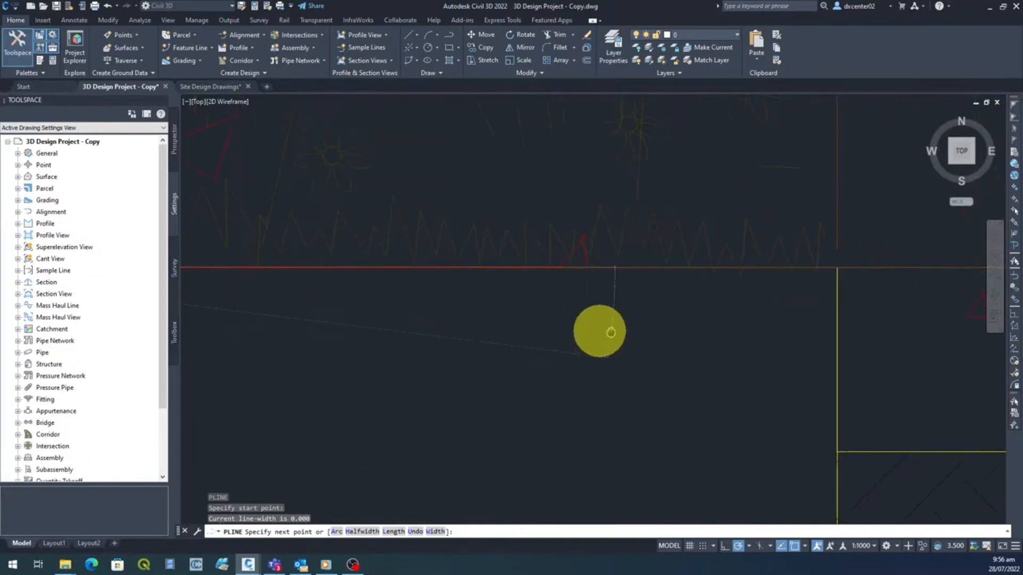
{"action": "scroll", "coordinate": [690, 315], "scroll_direction": "down", "scroll_amount": 6}
{"action": "middle_click_drag", "start_coordinate": [692, 320], "coordinate": [385, 259]}
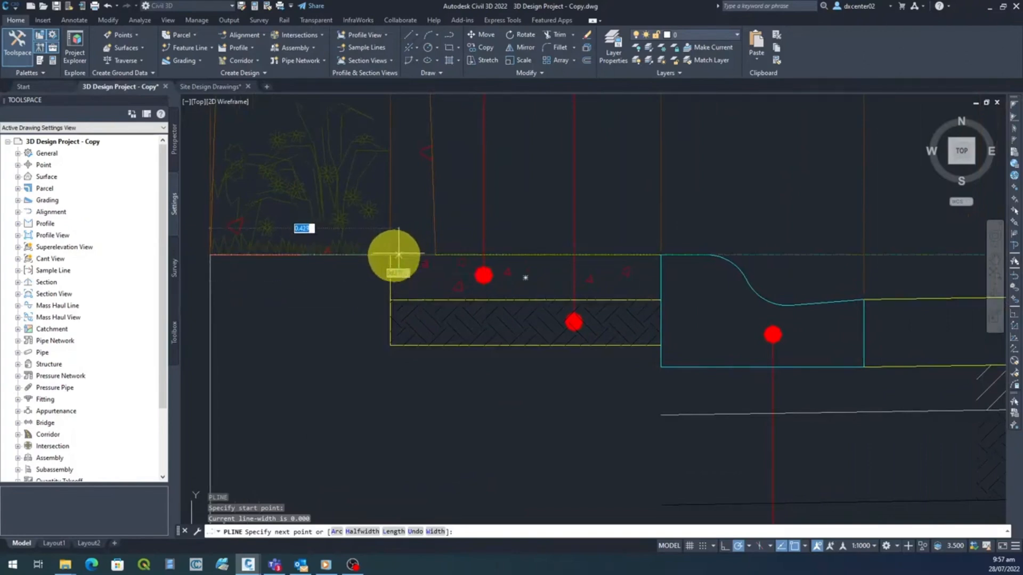
{"action": "scroll", "coordinate": [398, 255], "scroll_direction": "up", "scroll_amount": 8}
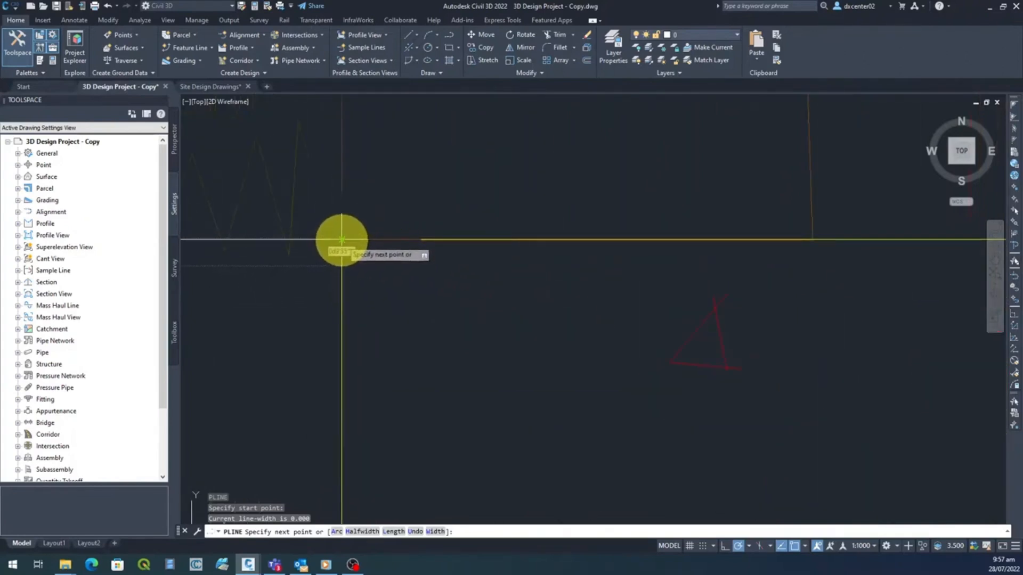
{"action": "left_click", "coordinate": [342, 240]}
Continue the polyline down the left sidewalk slab's outer edge and along the underside of its 100mm PCCP to the curb and gutter.
{"action": "scroll", "coordinate": [347, 377], "scroll_direction": "down", "scroll_amount": 4}
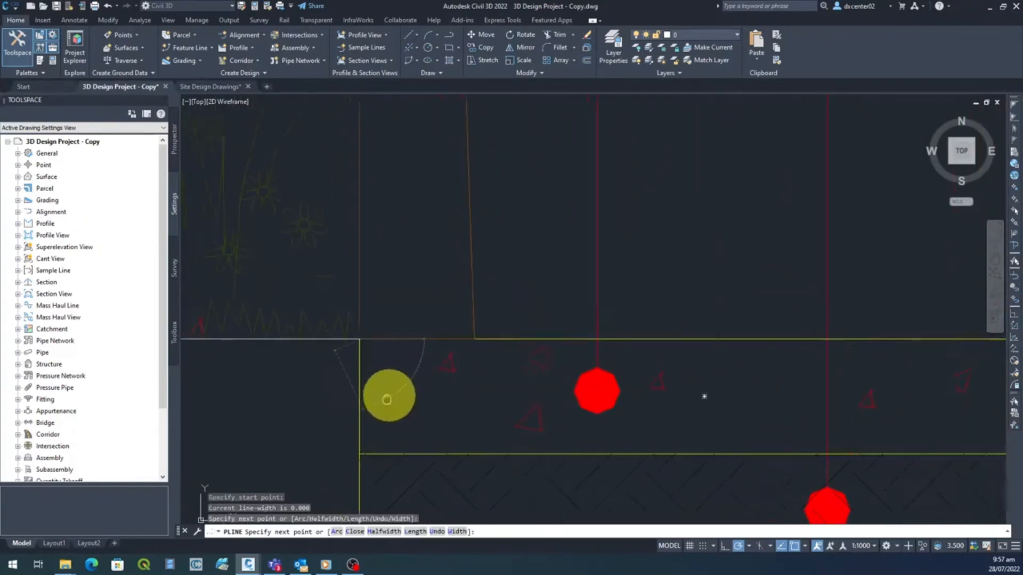
{"action": "mouse_move", "coordinate": [388, 395]}
{"action": "middle_mouse_down"}
{"action": "mouse_move", "coordinate": [433, 250]}
{"action": "mouse_move", "coordinate": [418, 224]}
{"action": "middle_mouse_up"}
{"action": "scroll", "coordinate": [423, 229], "scroll_direction": "down", "scroll_amount": 4}
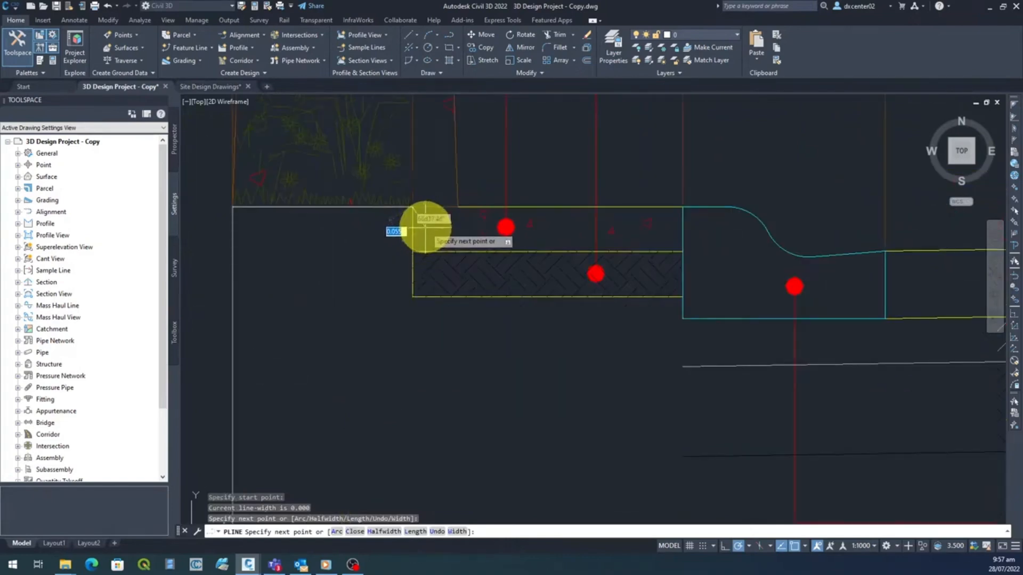
{"action": "left_click", "coordinate": [413, 251]}
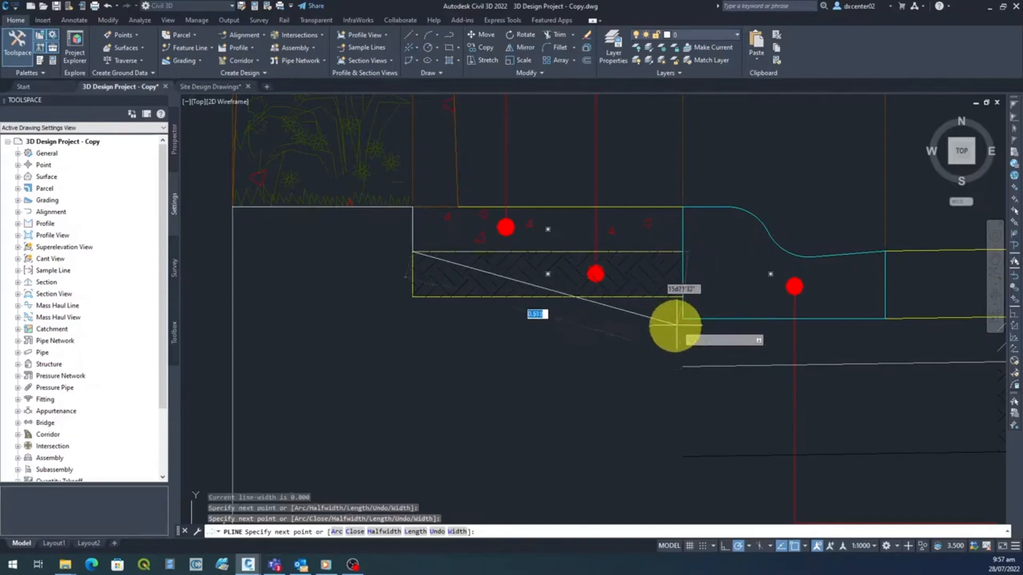
{"action": "mouse_move", "coordinate": [654, 334]}
{"action": "middle_mouse_down"}
{"action": "mouse_move", "coordinate": [528, 354]}
{"action": "mouse_move", "coordinate": [513, 376]}
{"action": "middle_mouse_up"}
{"action": "scroll", "coordinate": [533, 304], "scroll_direction": "up", "scroll_amount": 3}
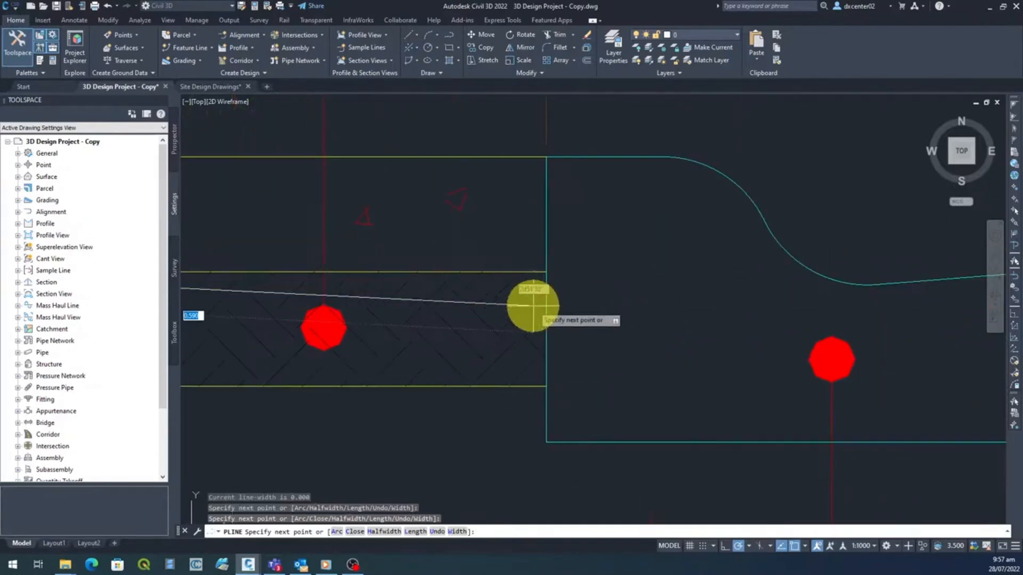
{"action": "scroll", "coordinate": [539, 291], "scroll_direction": "up", "scroll_amount": 2}
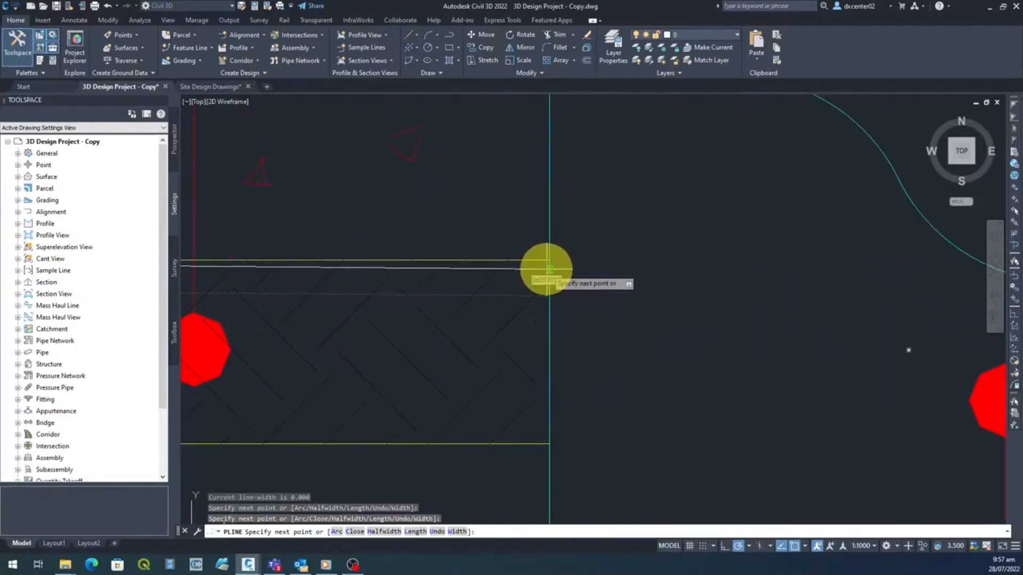
{"action": "left_click", "coordinate": [548, 260]}
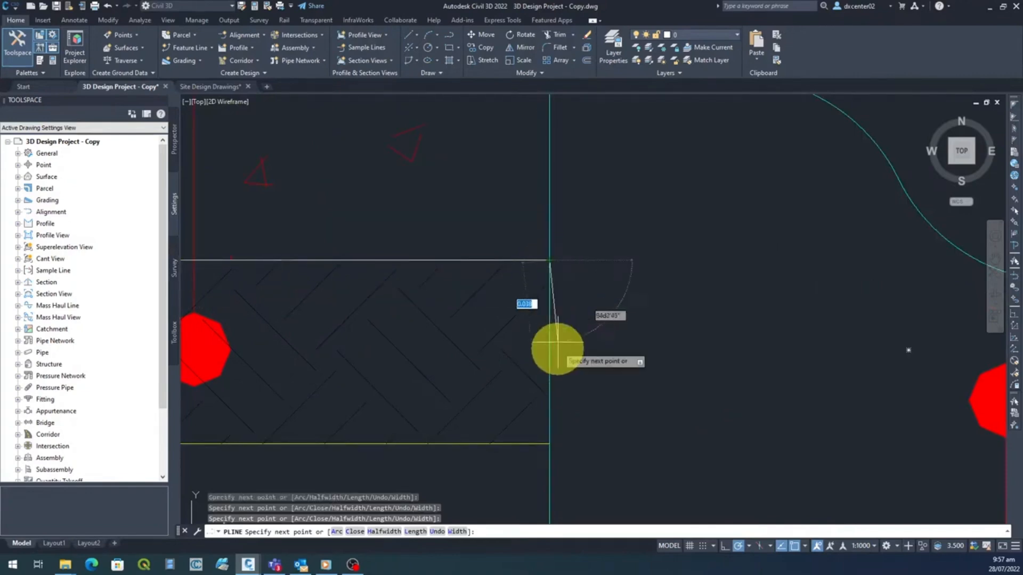
Continue the polyline down to the bottom of the base course and along its underside to the road centerline.
{"action": "scroll", "coordinate": [556, 351], "scroll_direction": "down", "scroll_amount": 2}
{"action": "mouse_move", "coordinate": [530, 434]}
{"action": "middle_mouse_down"}
{"action": "mouse_move", "coordinate": [505, 320]}
{"action": "mouse_move", "coordinate": [429, 307]}
{"action": "middle_mouse_up"}
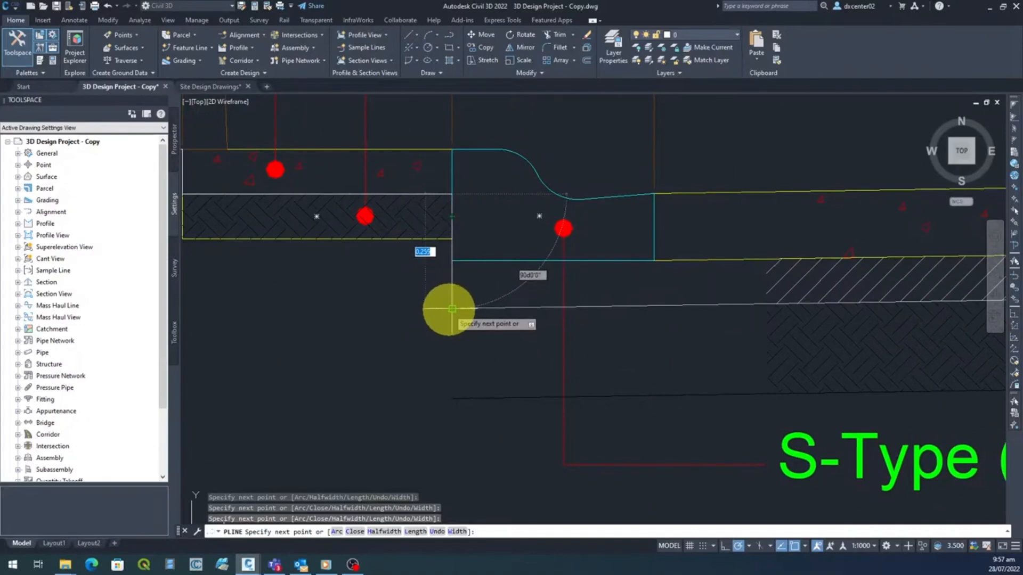
{"action": "scroll", "coordinate": [548, 388], "scroll_direction": "down", "scroll_amount": 4}
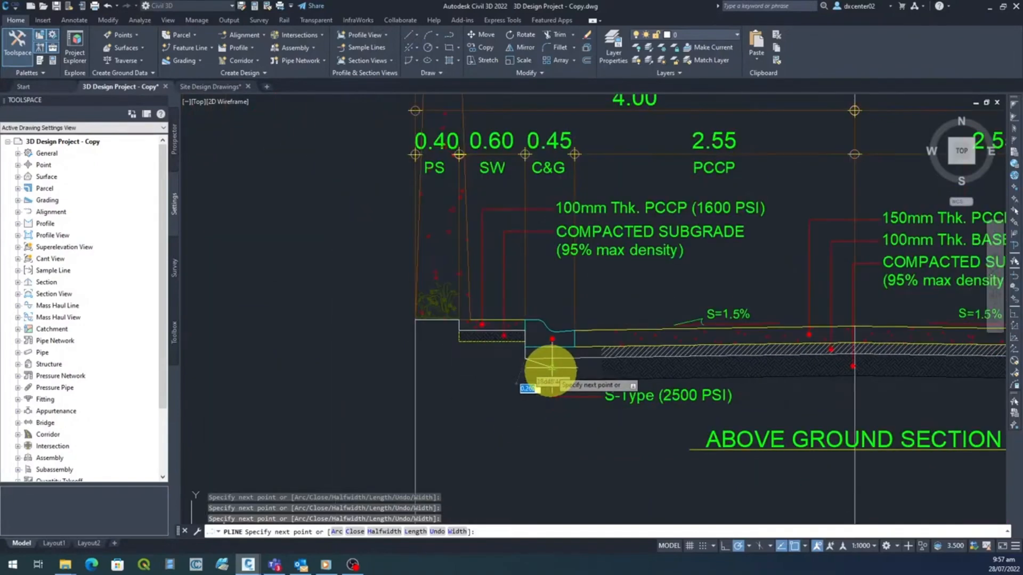
{"action": "mouse_move", "coordinate": [541, 411]}
{"action": "middle_mouse_down"}
{"action": "mouse_move", "coordinate": [417, 360]}
{"action": "mouse_move", "coordinate": [327, 360]}
{"action": "mouse_move", "coordinate": [399, 327]}
{"action": "middle_mouse_up"}
{"action": "scroll", "coordinate": [614, 328], "scroll_direction": "up", "scroll_amount": 5}
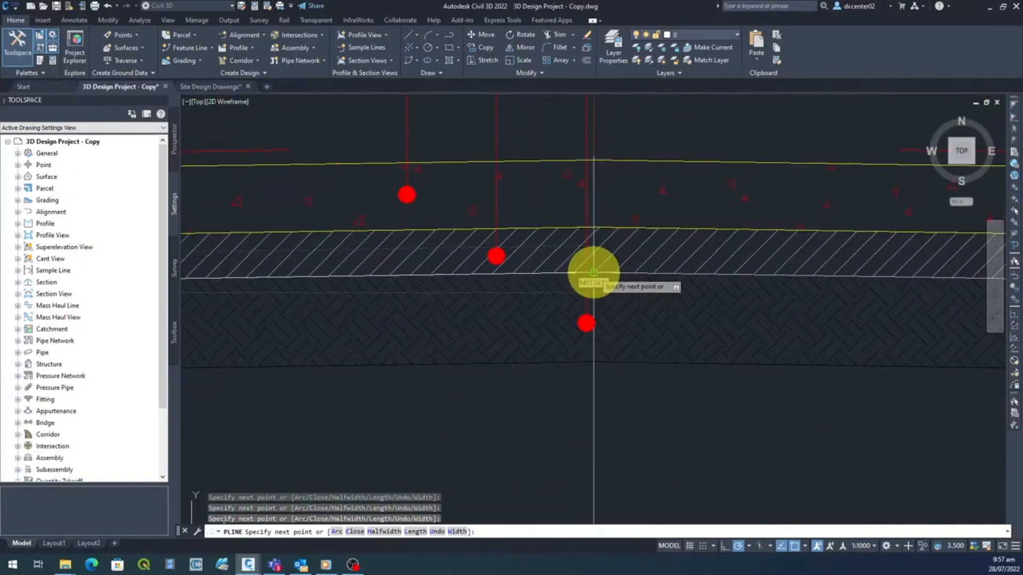
Extend the polyline from the centerline along the base course underside to the outer edge of the right curb and gutter.
{"action": "scroll", "coordinate": [658, 411], "scroll_direction": "down", "scroll_amount": 3}
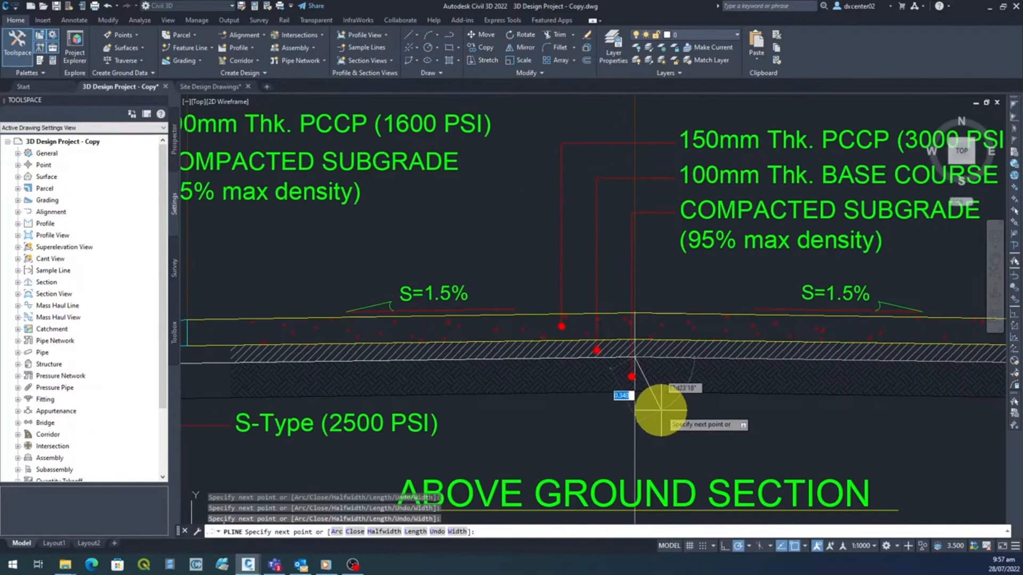
{"action": "scroll", "coordinate": [622, 347], "scroll_direction": "down", "scroll_amount": 3}
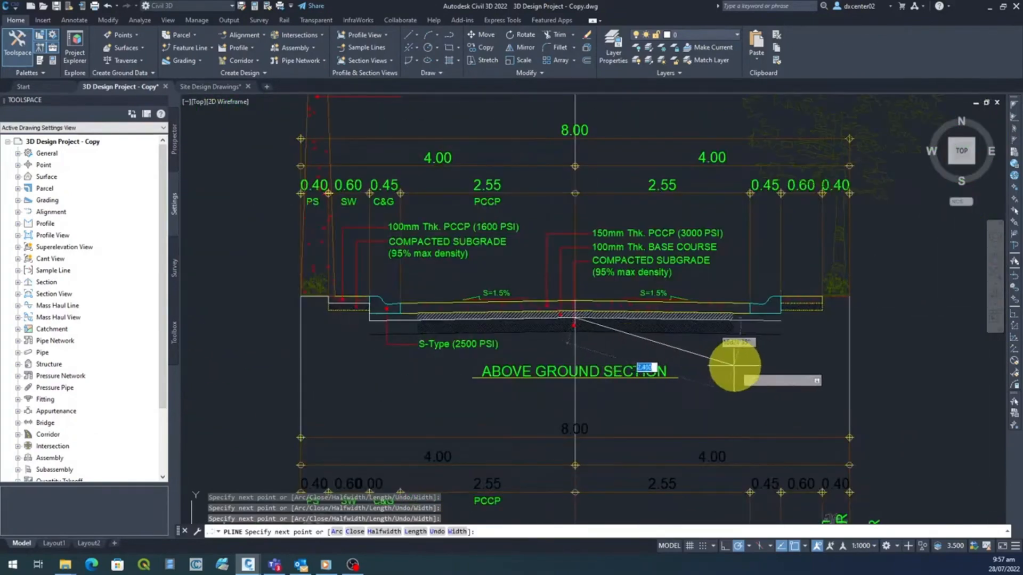
{"action": "mouse_move", "coordinate": [735, 361]}
{"action": "middle_mouse_down"}
{"action": "mouse_move", "coordinate": [582, 361]}
{"action": "mouse_move", "coordinate": [544, 372]}
{"action": "middle_mouse_up"}
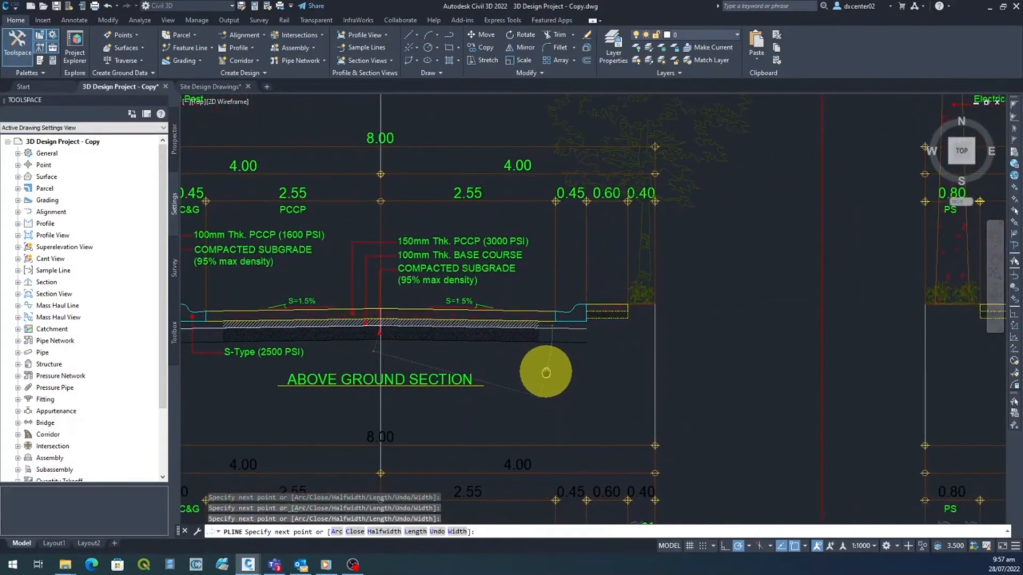
{"action": "scroll", "coordinate": [612, 347], "scroll_direction": "up", "scroll_amount": 3}
{"action": "scroll", "coordinate": [550, 328], "scroll_direction": "up", "scroll_amount": 3}
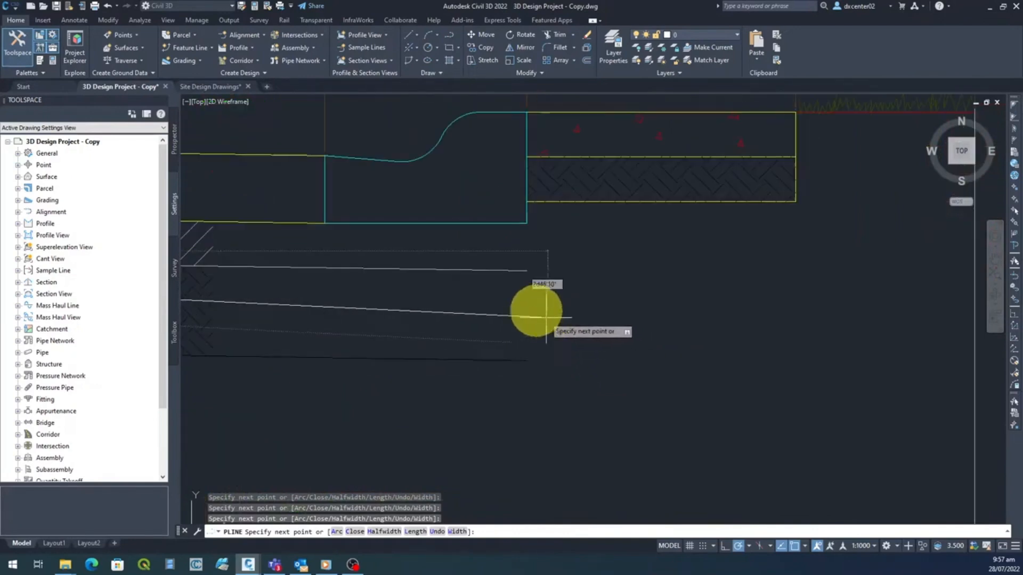
{"action": "left_click", "coordinate": [526, 270]}
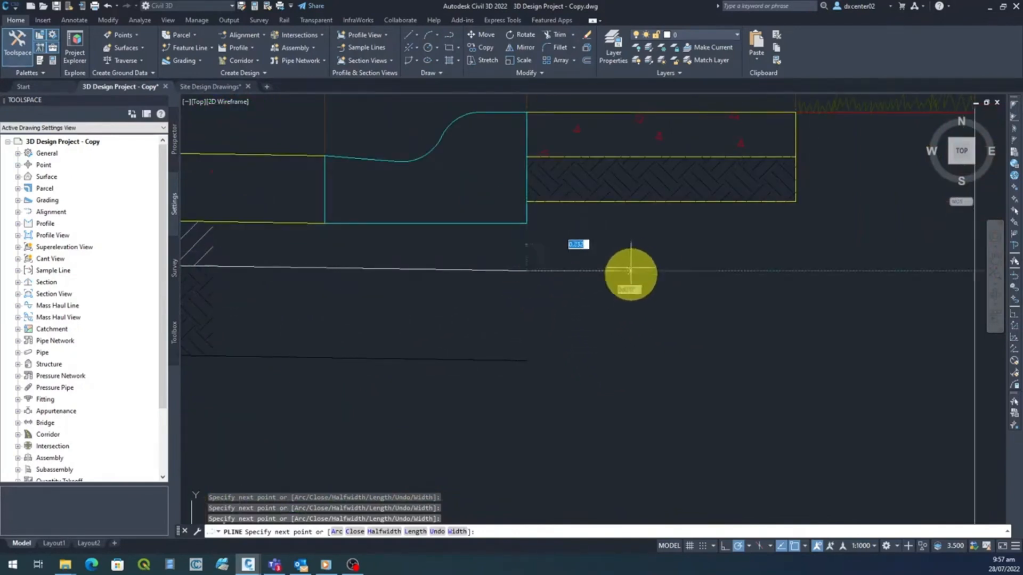
Continue the polyline up to the underside of the right sidewalk's PCCP slab and along it to the slab's outer edge.
{"action": "scroll", "coordinate": [627, 299], "scroll_direction": "down", "scroll_amount": 5}
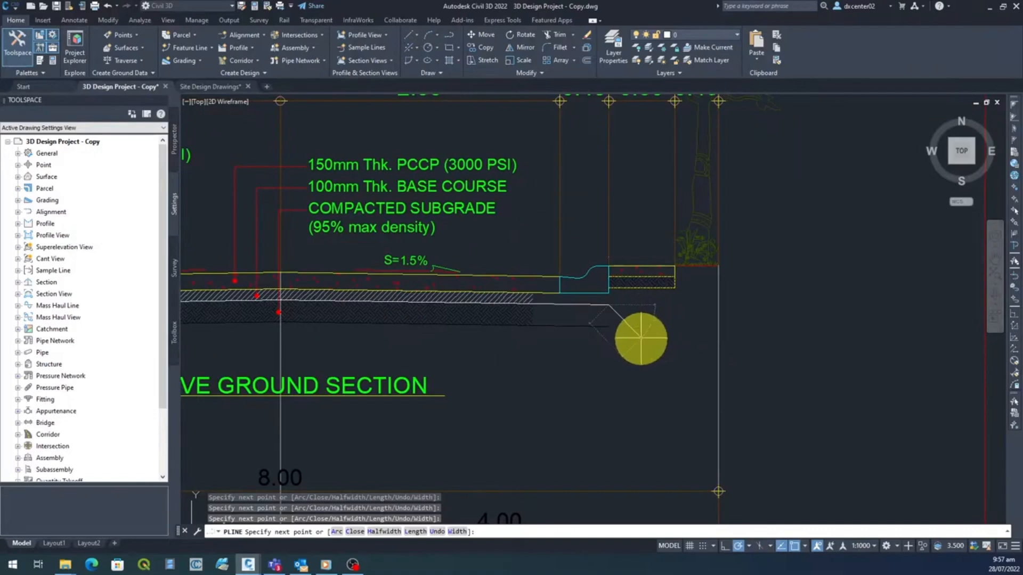
{"action": "mouse_move", "coordinate": [644, 338]}
{"action": "middle_mouse_down"}
{"action": "mouse_move", "coordinate": [695, 404]}
{"action": "mouse_move", "coordinate": [542, 410]}
{"action": "middle_mouse_up"}
{"action": "scroll", "coordinate": [495, 429], "scroll_direction": "up", "scroll_amount": 5}
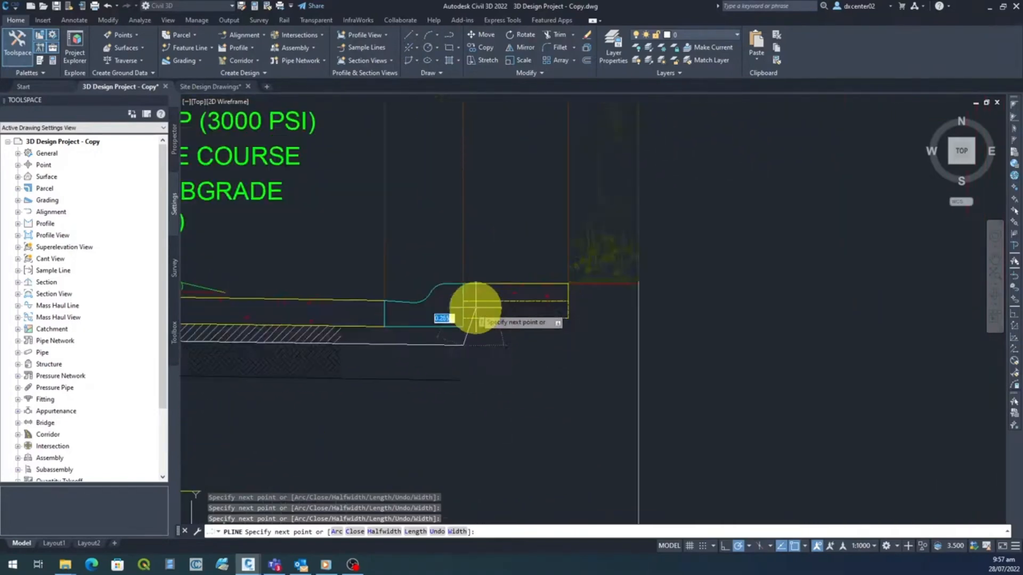
{"action": "scroll", "coordinate": [477, 309], "scroll_direction": "up", "scroll_amount": 2}
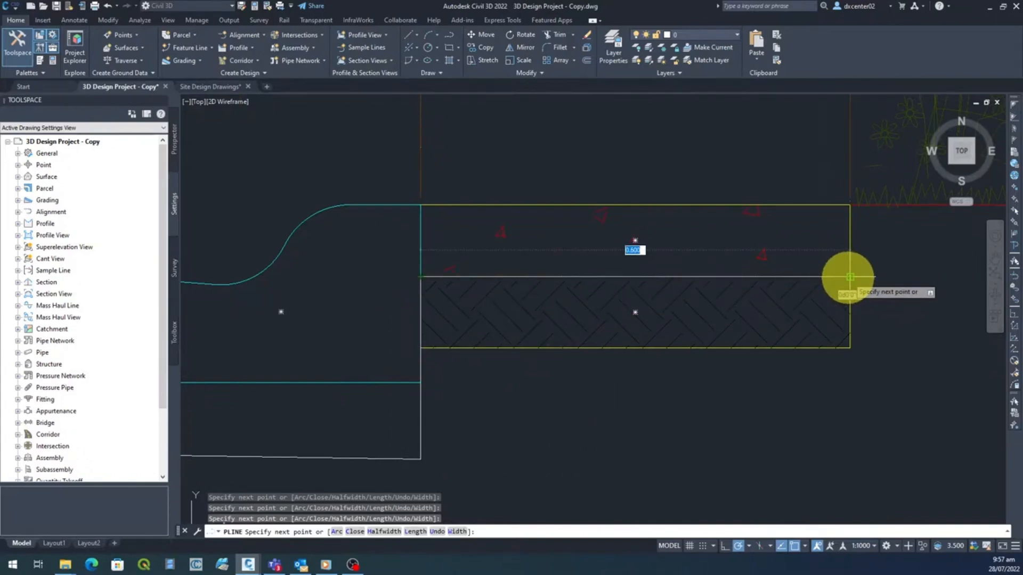
Continue the polyline up the right sidewalk slab's outer edge to its top corner at the planting strip.
{"action": "scroll", "coordinate": [890, 315], "scroll_direction": "down", "scroll_amount": 4}
{"action": "middle_click_drag", "start_coordinate": [913, 354], "coordinate": [599, 346]}
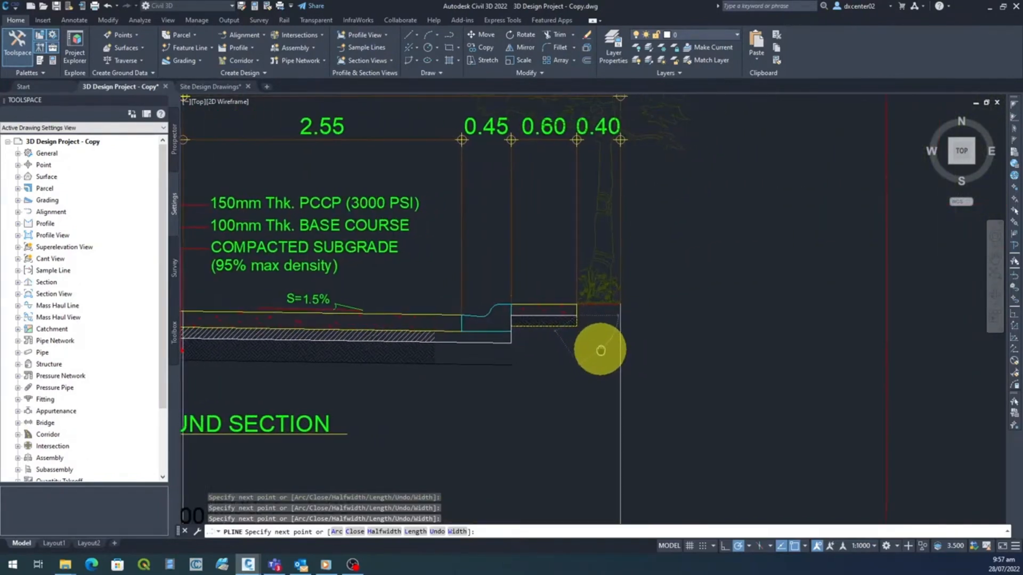
{"action": "scroll", "coordinate": [589, 334], "scroll_direction": "up", "scroll_amount": 6}
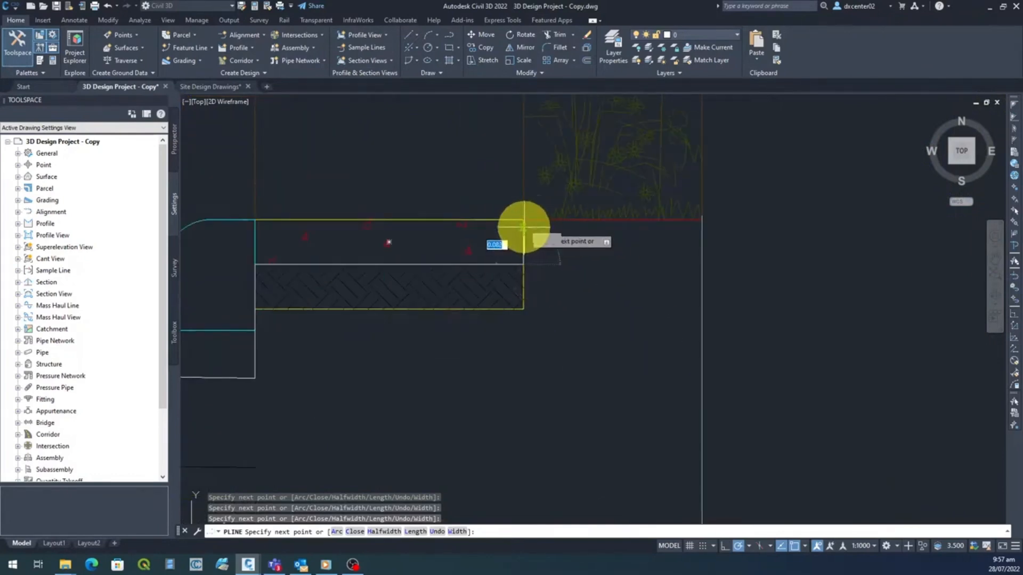
{"action": "scroll", "coordinate": [522, 229], "scroll_direction": "up", "scroll_amount": 6}
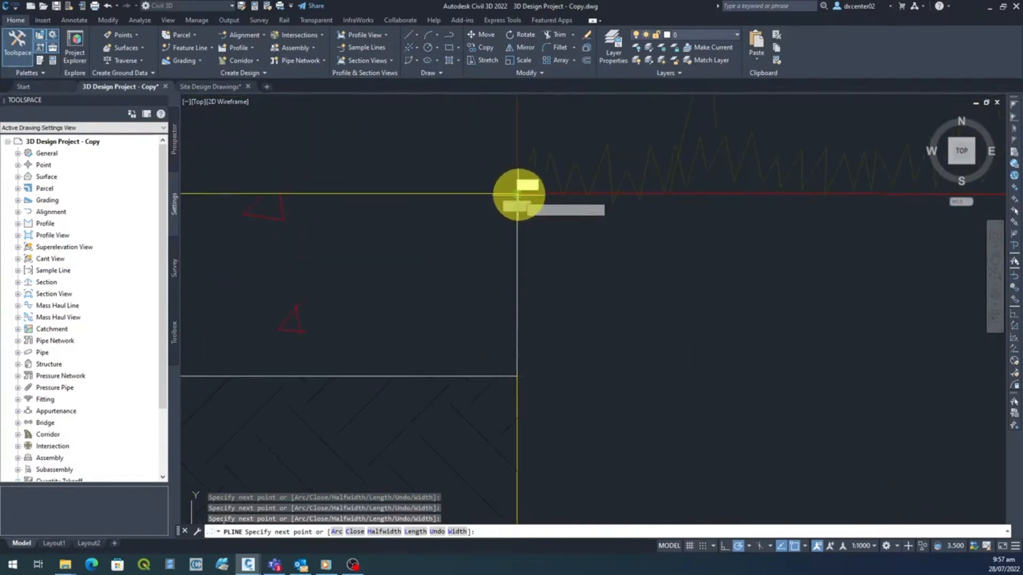
{"action": "scroll", "coordinate": [693, 303], "scroll_direction": "down", "scroll_amount": 5}
Run the polyline along the ground line of the right planting strip to the section's outer boundary line and end it.
{"action": "scroll", "coordinate": [605, 293], "scroll_direction": "up", "scroll_amount": 5}
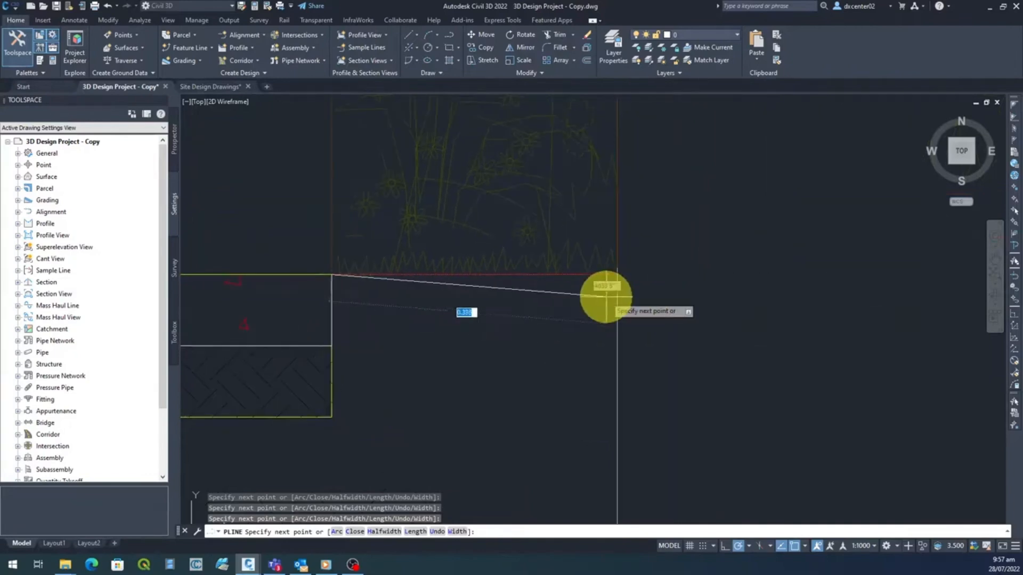
{"action": "middle_click_drag", "start_coordinate": [623, 235], "coordinate": [687, 356]}
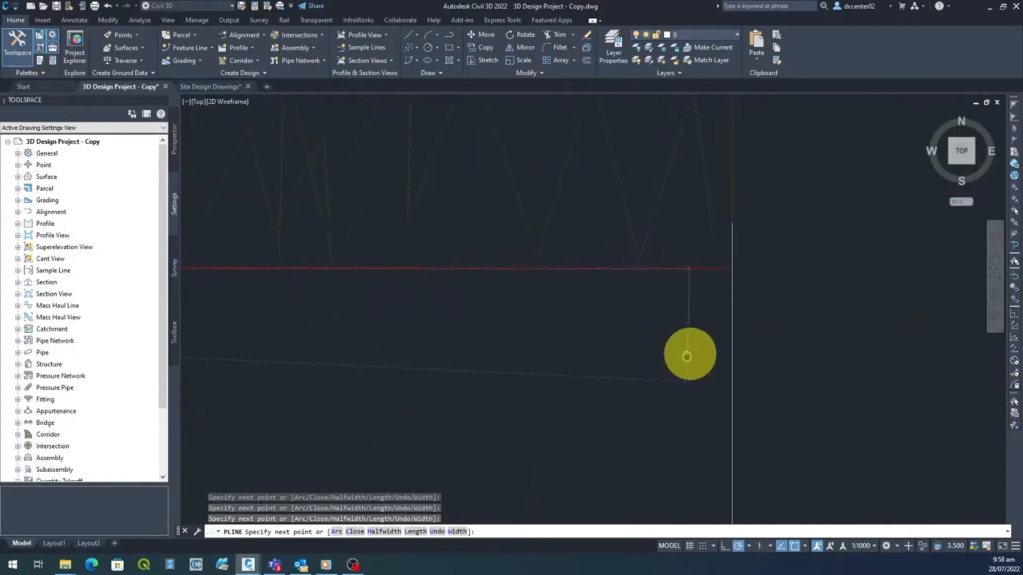
{"action": "left_click", "coordinate": [731, 268]}
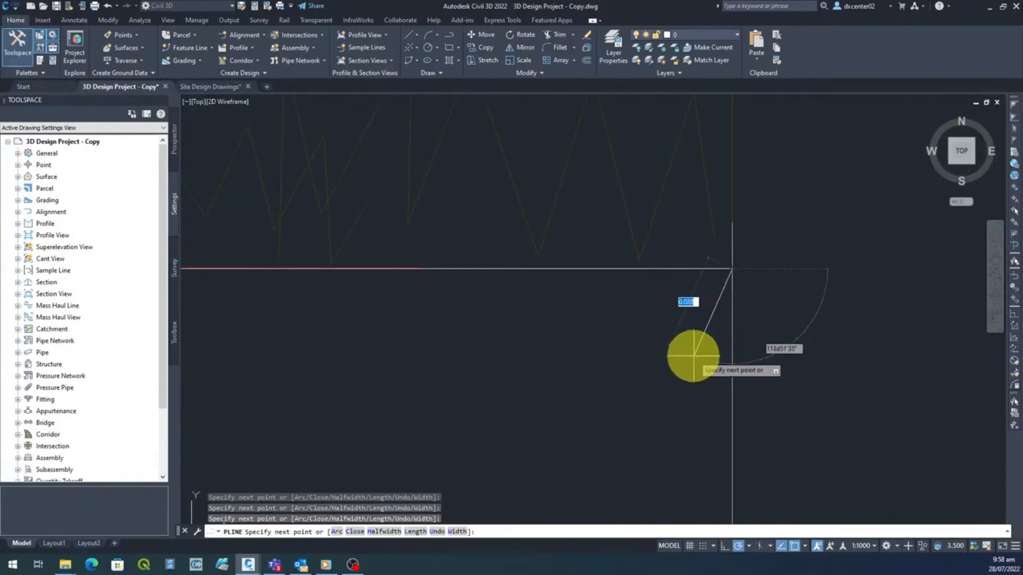
{"action": "scroll", "coordinate": [695, 355], "scroll_direction": "down", "scroll_amount": 5}
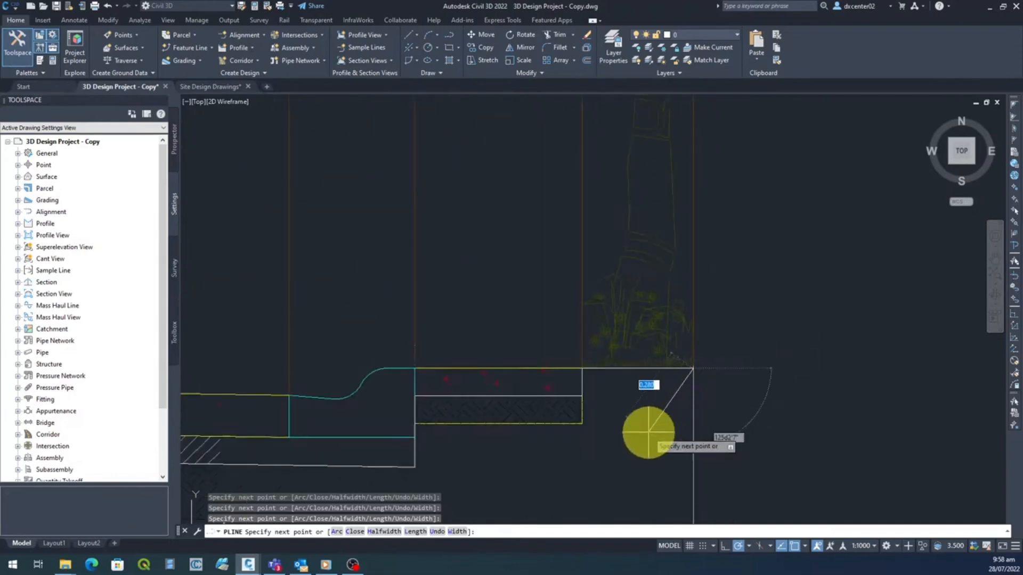
{"action": "middle_click_drag", "start_coordinate": [647, 427], "coordinate": [945, 271]}
{"action": "scroll", "coordinate": [895, 299], "scroll_direction": "down", "scroll_amount": 4}
{"action": "scroll", "coordinate": [877, 320], "scroll_direction": "down", "scroll_amount": 2}
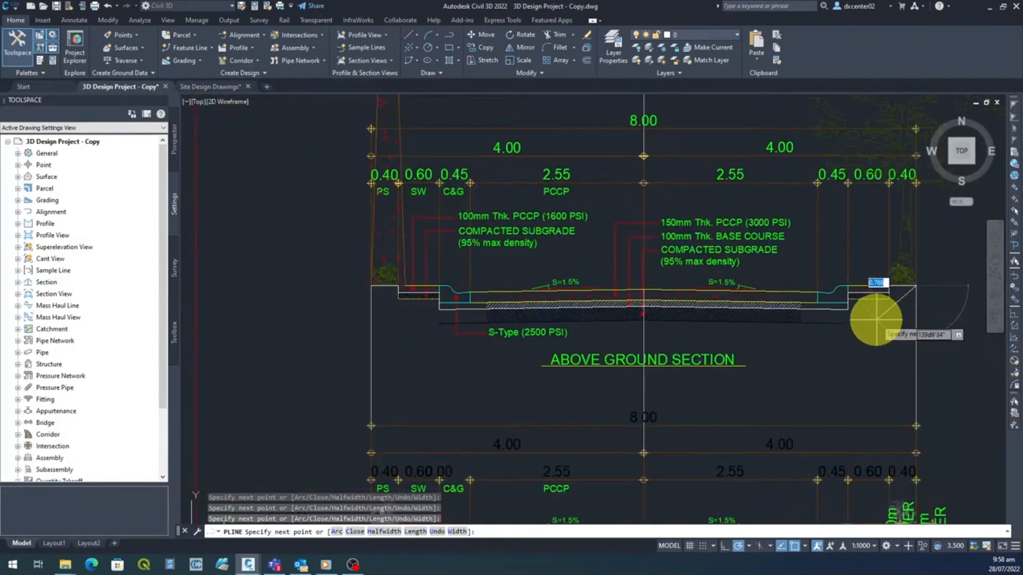
{"action": "key", "text": "Escape"}
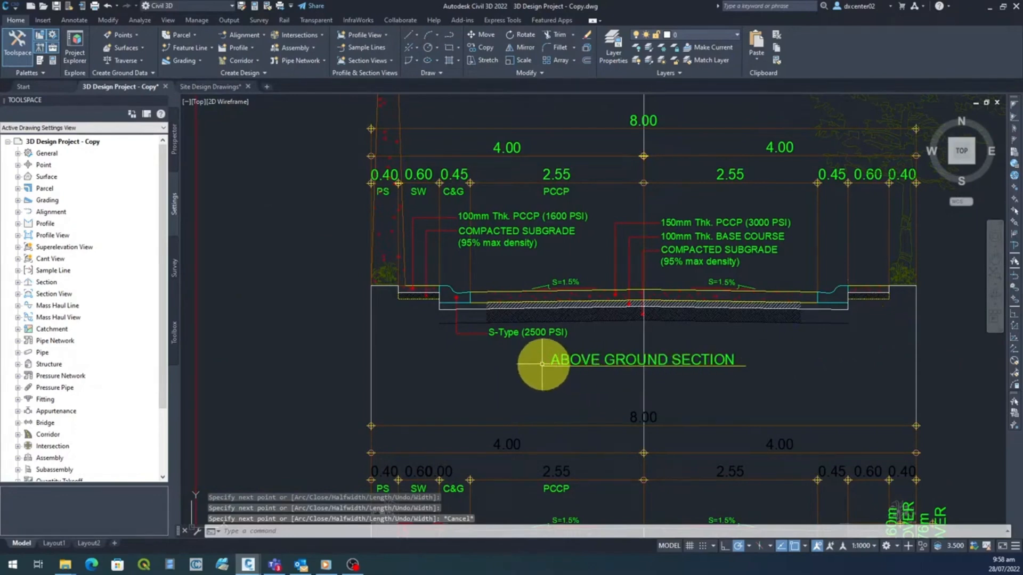
Examine the traced subgrade outline across the section, checking its vertical edges from the left sidewalk to the right sidewalk.
{"action": "left_click", "coordinate": [473, 308]}
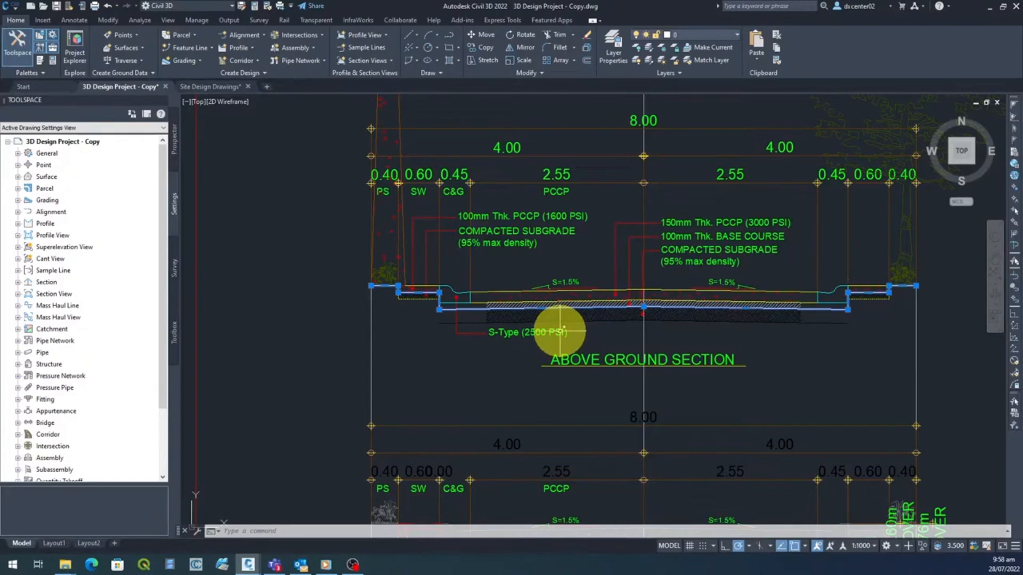
{"action": "key", "text": "Escape"}
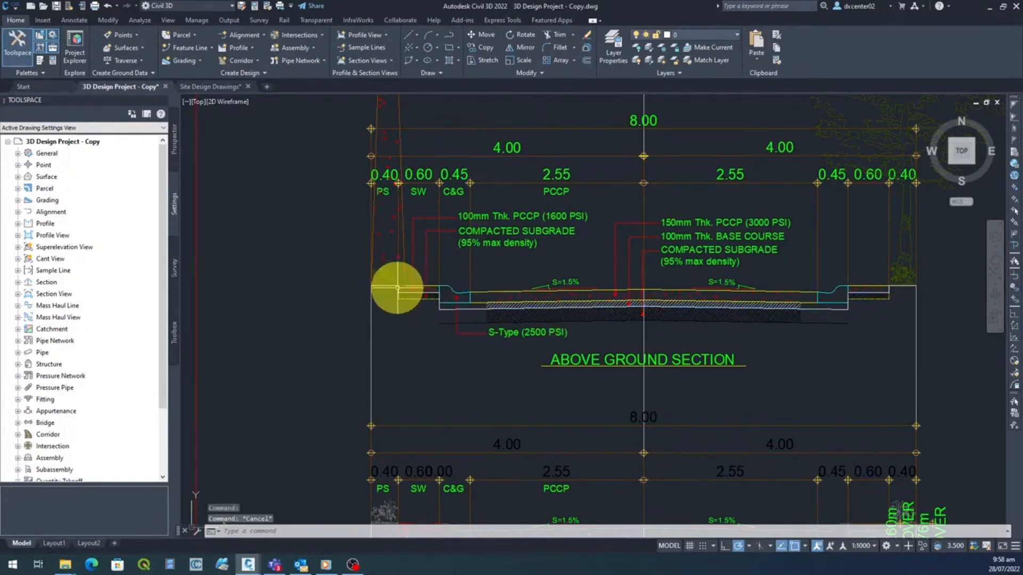
{"action": "scroll", "coordinate": [396, 288], "scroll_direction": "up", "scroll_amount": 10}
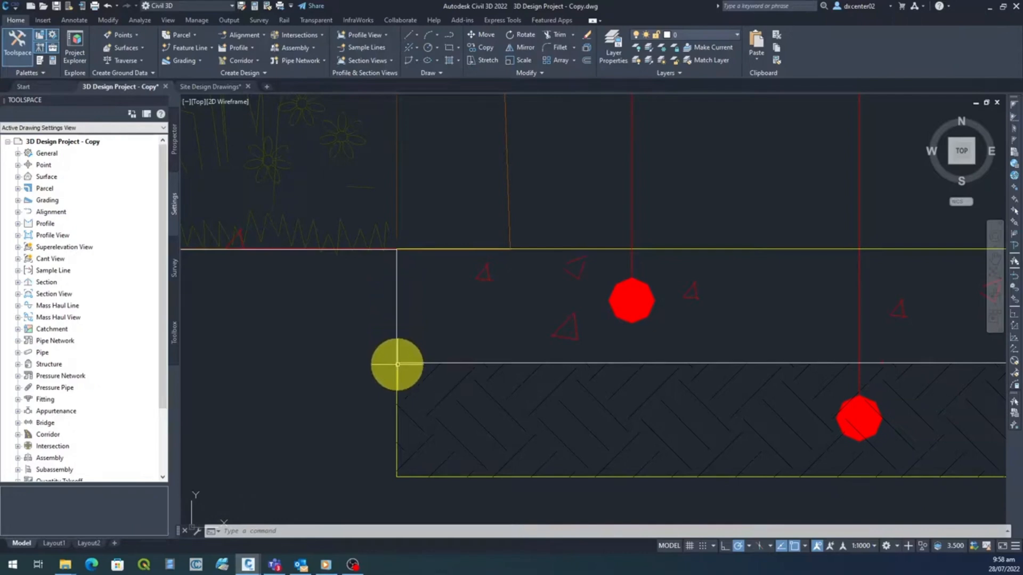
{"action": "scroll", "coordinate": [396, 364], "scroll_direction": "down", "scroll_amount": 3}
{"action": "middle_click_drag", "start_coordinate": [815, 454], "coordinate": [626, 277]}
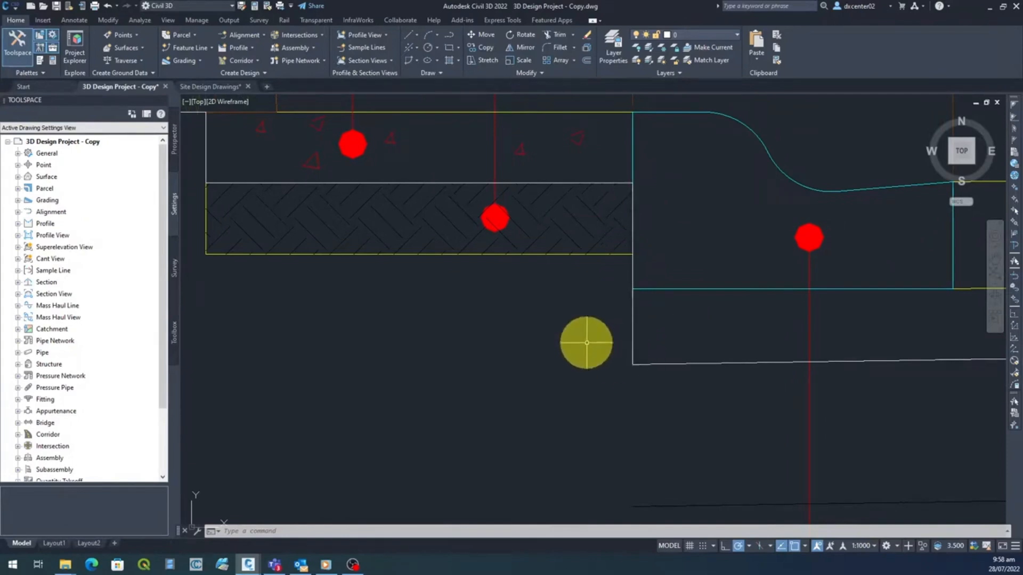
{"action": "scroll", "coordinate": [379, 303], "scroll_direction": "down", "scroll_amount": 2}
{"action": "middle_click_drag", "start_coordinate": [379, 303], "coordinate": [356, 328]}
{"action": "scroll", "coordinate": [367, 326], "scroll_direction": "down", "scroll_amount": 1}
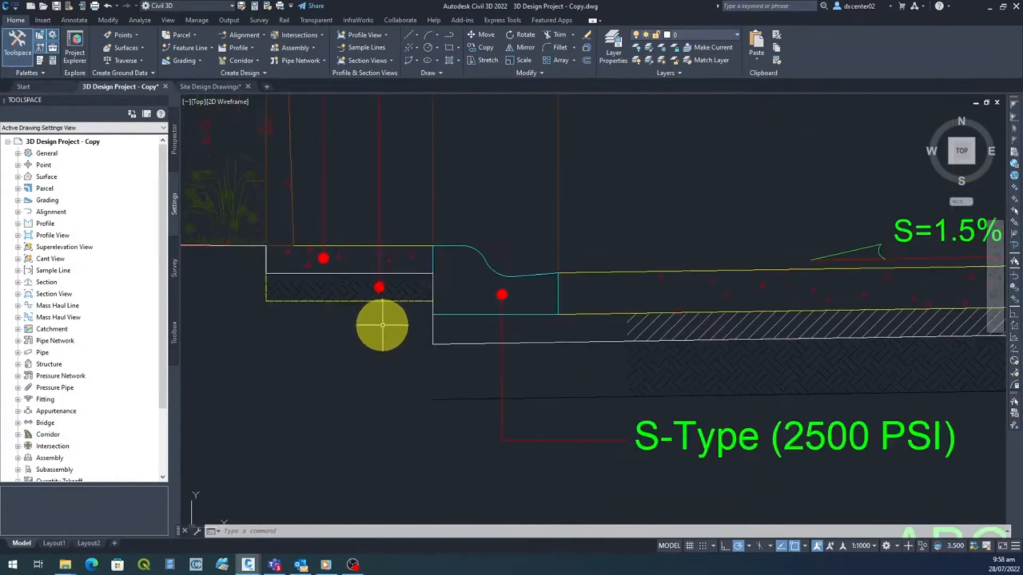
{"action": "scroll", "coordinate": [886, 361], "scroll_direction": "down", "scroll_amount": 2}
{"action": "middle_click_drag", "start_coordinate": [886, 361], "coordinate": [442, 360]}
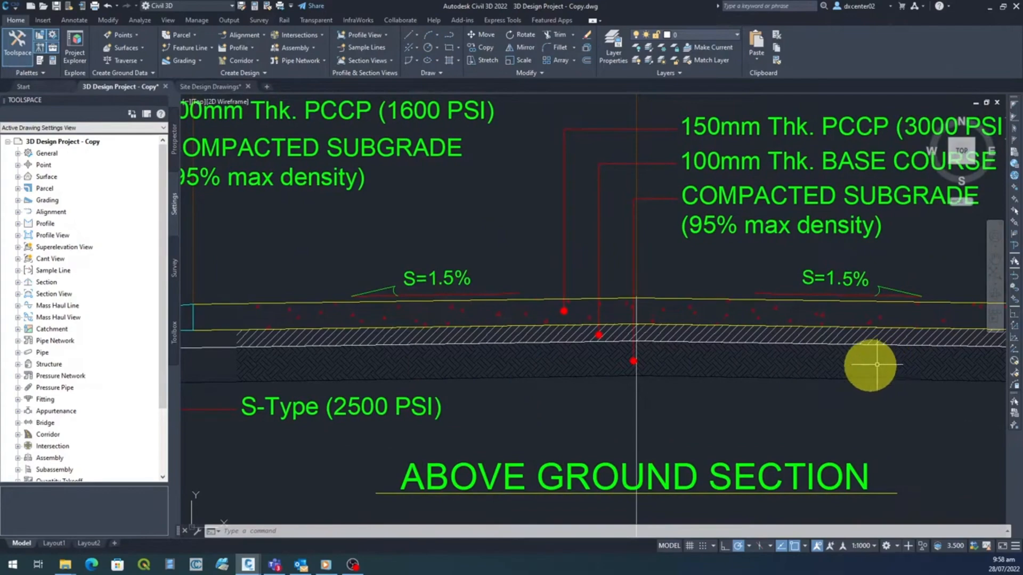
{"action": "middle_click_drag", "start_coordinate": [874, 365], "coordinate": [493, 366]}
{"action": "scroll", "coordinate": [619, 360], "scroll_direction": "up", "scroll_amount": 1}
{"action": "scroll", "coordinate": [701, 315], "scroll_direction": "up", "scroll_amount": 2}
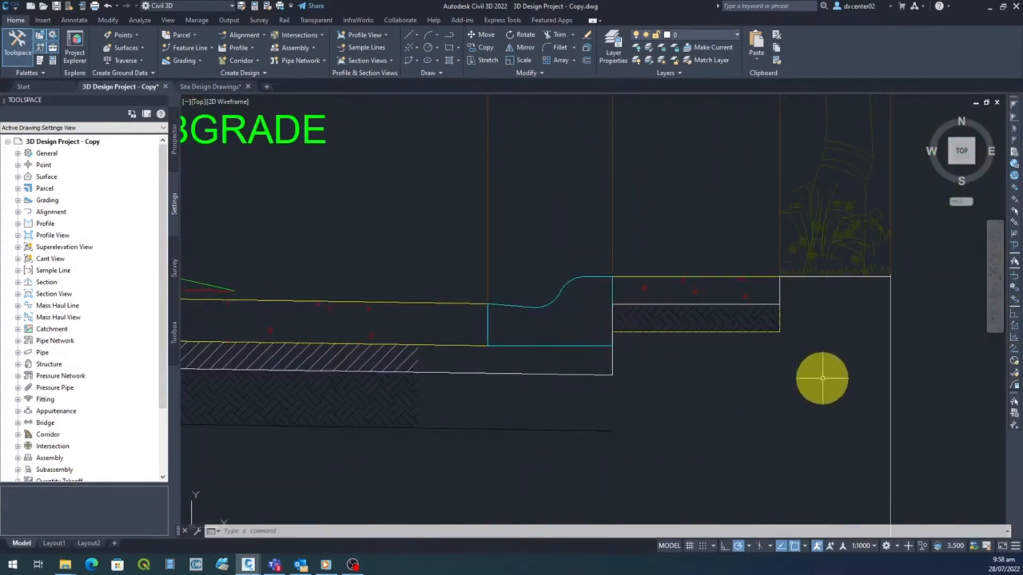
{"action": "scroll", "coordinate": [780, 283], "scroll_direction": "up", "scroll_amount": 6}
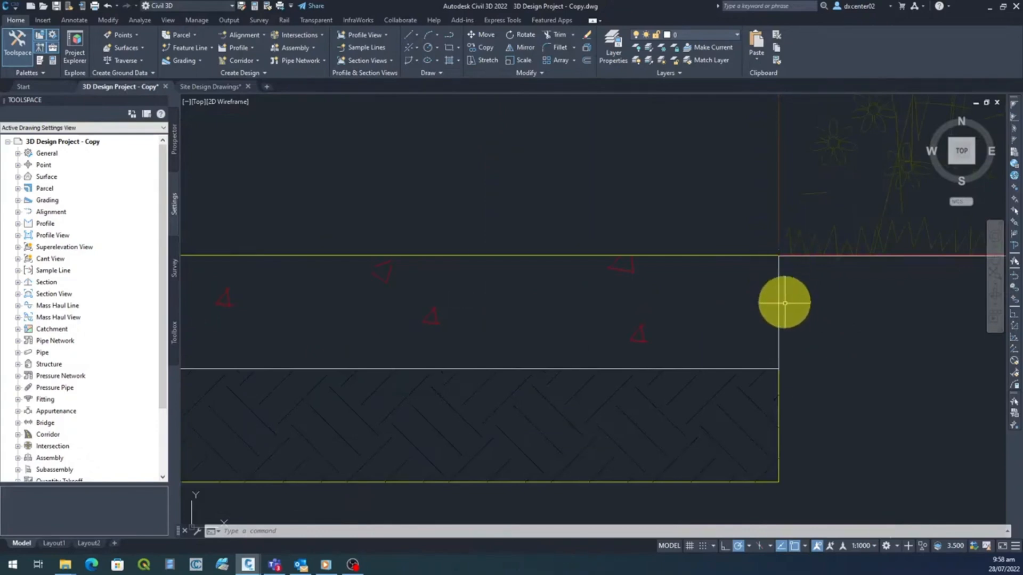
Stretch the outline's top vertex at the left sidewalk's outer edge 0.01 horizontally toward the planting strip.
{"action": "scroll", "coordinate": [779, 368], "scroll_direction": "down", "scroll_amount": 10}
{"action": "mouse_move", "coordinate": [593, 366]}
{"action": "middle_mouse_down"}
{"action": "mouse_move", "coordinate": [747, 336]}
{"action": "mouse_move", "coordinate": [918, 329]}
{"action": "middle_mouse_up"}
{"action": "scroll", "coordinate": [310, 338], "scroll_direction": "up", "scroll_amount": 4}
{"action": "middle_click_drag", "start_coordinate": [311, 338], "coordinate": [434, 258]}
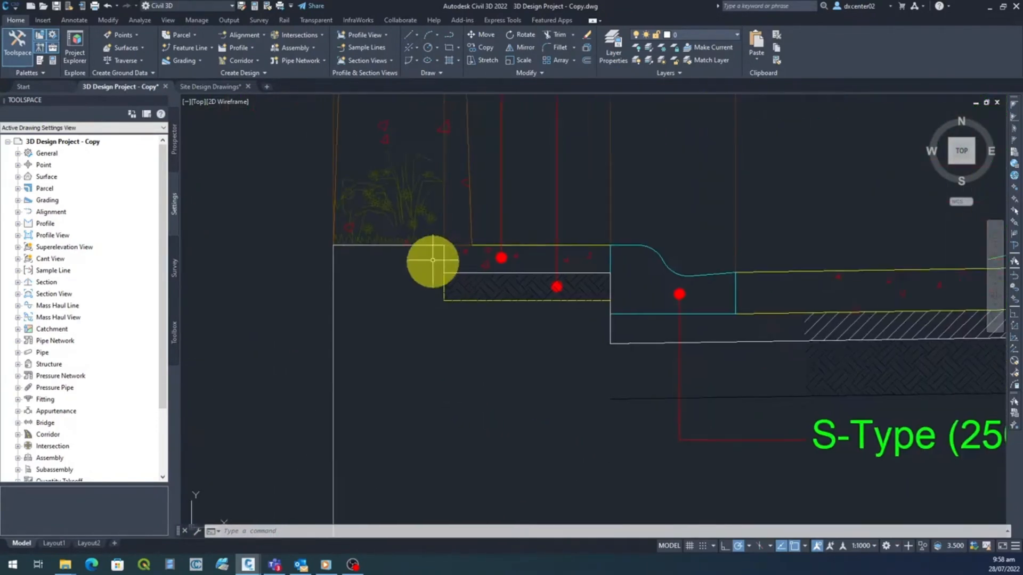
{"action": "scroll", "coordinate": [451, 242], "scroll_direction": "up", "scroll_amount": 2}
{"action": "scroll", "coordinate": [438, 256], "scroll_direction": "up", "scroll_amount": 4}
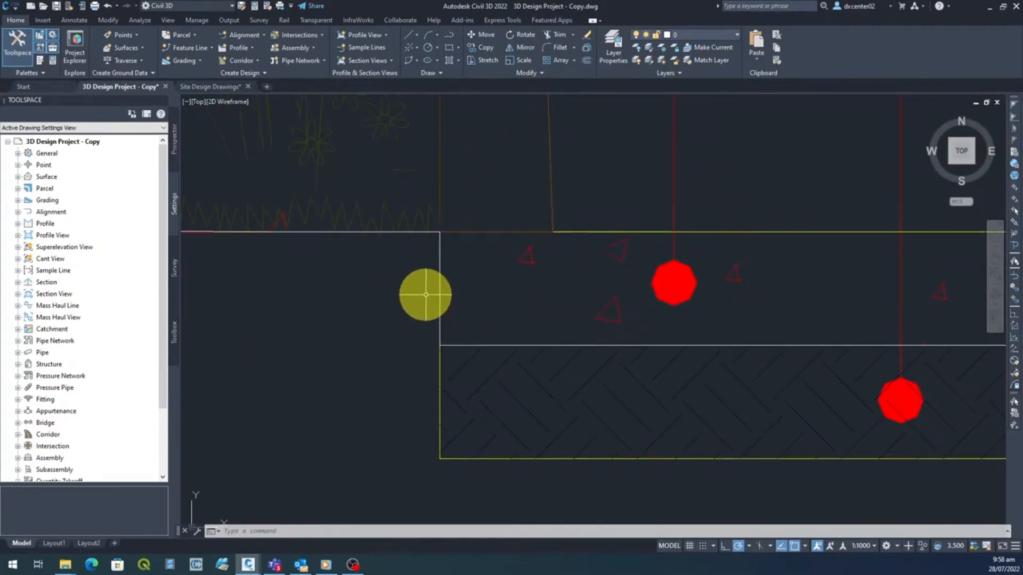
{"action": "scroll", "coordinate": [426, 295], "scroll_direction": "down", "scroll_amount": 2}
{"action": "mouse_move", "coordinate": [423, 295]}
{"action": "middle_mouse_down"}
{"action": "mouse_move", "coordinate": [633, 295]}
{"action": "mouse_move", "coordinate": [338, 290]}
{"action": "mouse_move", "coordinate": [402, 269]}
{"action": "mouse_move", "coordinate": [481, 283]}
{"action": "middle_mouse_up"}
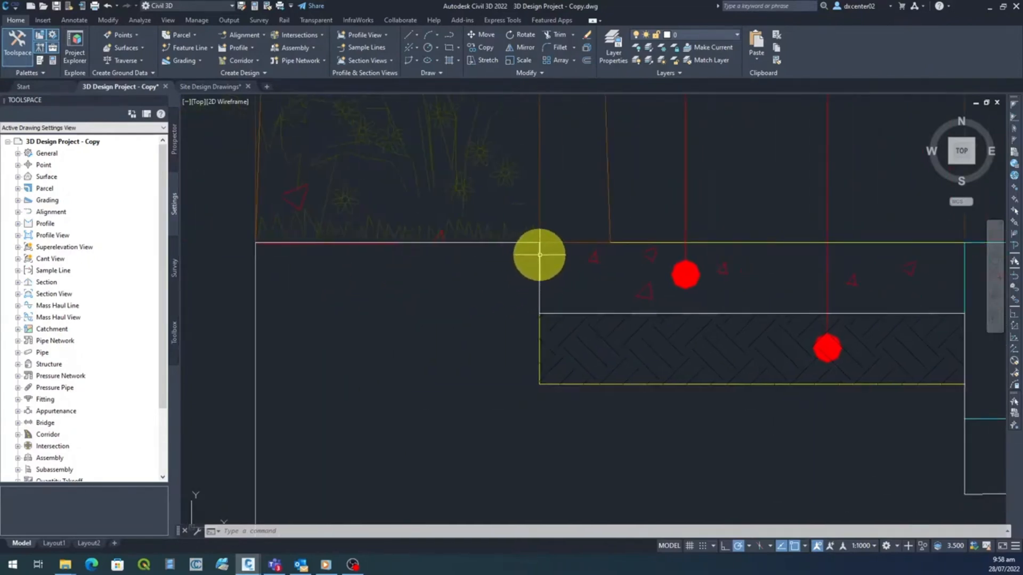
{"action": "left_click", "coordinate": [540, 254]}
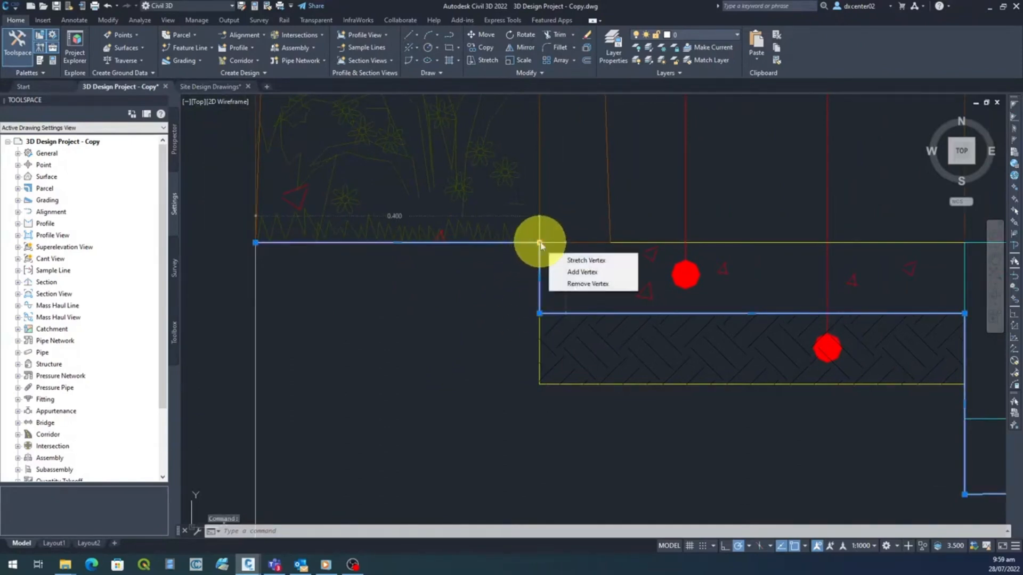
{"action": "left_click", "coordinate": [539, 243]}
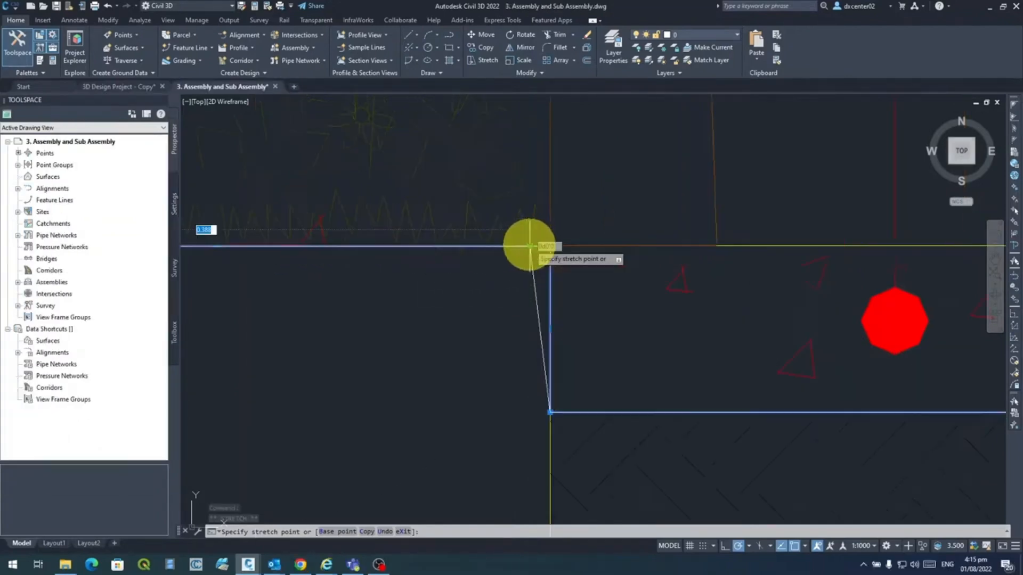
{"action": "middle_click_drag", "start_coordinate": [530, 246], "coordinate": [640, 251]}
{"action": "scroll", "coordinate": [650, 244], "scroll_direction": "down", "scroll_amount": 2}
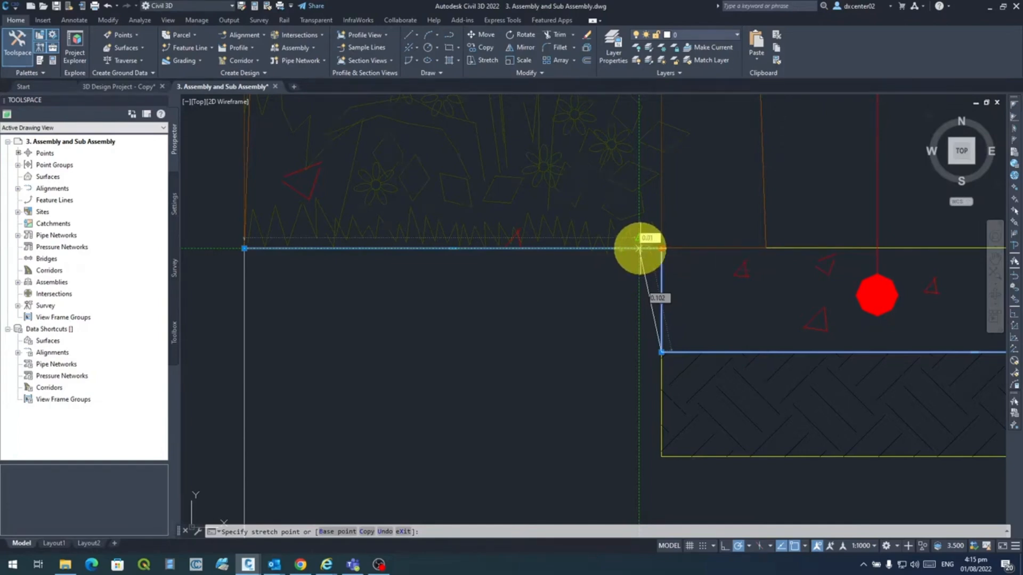
{"action": "key", "text": "Return"}
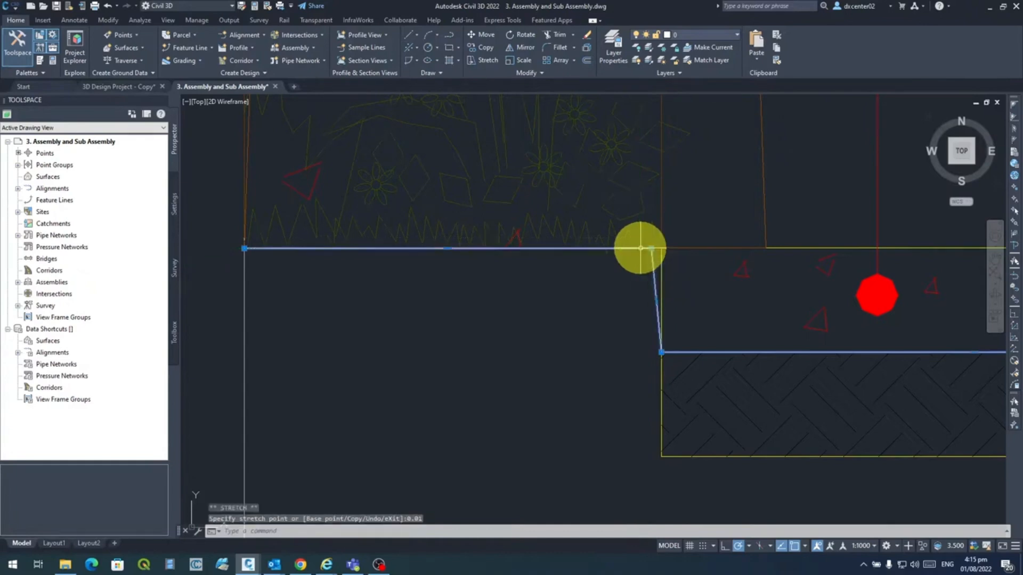
Examine the slanted outline edge at the left sidewalk's outer side against the slab's vertical face, and clear the selection.
{"action": "scroll", "coordinate": [653, 246], "scroll_direction": "up", "scroll_amount": 5}
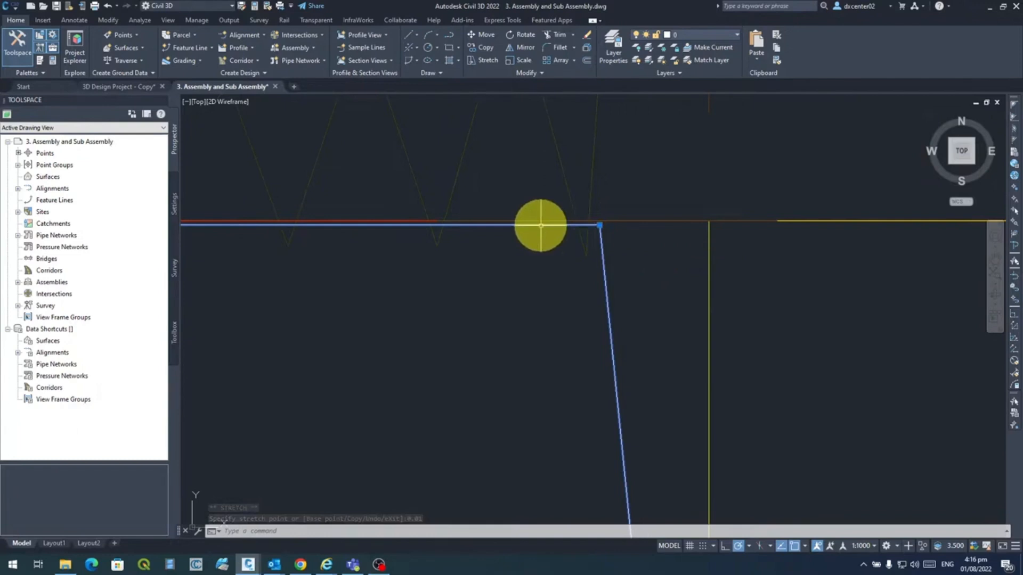
{"action": "scroll", "coordinate": [541, 225], "scroll_direction": "down", "scroll_amount": 4}
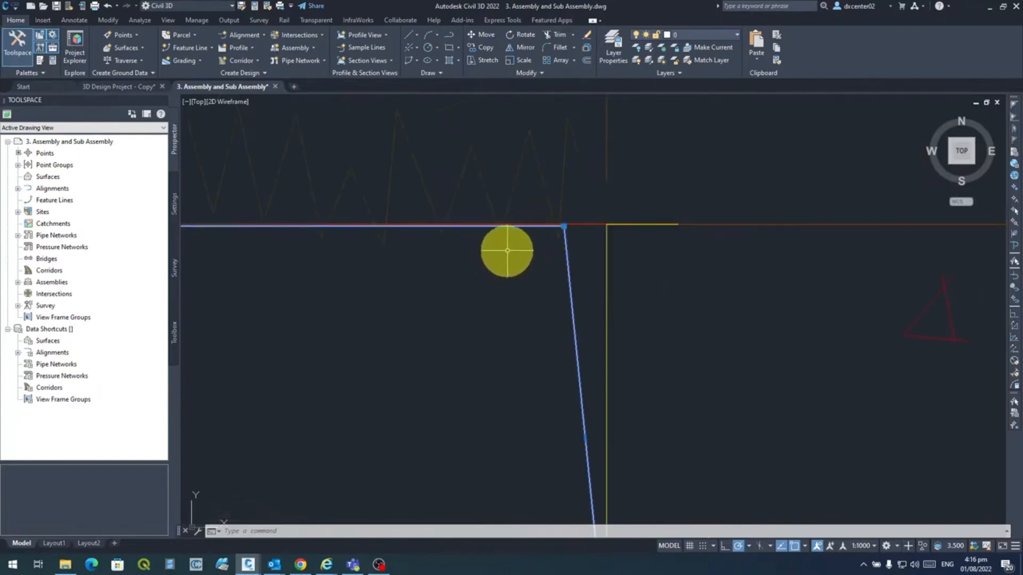
{"action": "scroll", "coordinate": [536, 228], "scroll_direction": "up", "scroll_amount": 4}
{"action": "scroll", "coordinate": [537, 228], "scroll_direction": "down", "scroll_amount": 4}
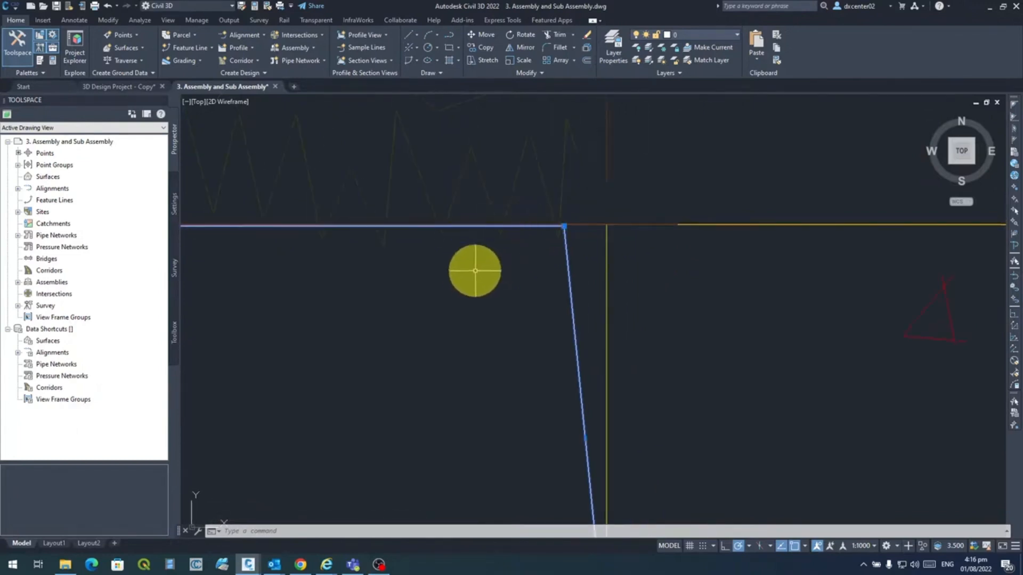
{"action": "middle_click_drag", "start_coordinate": [475, 271], "coordinate": [714, 258]}
{"action": "scroll", "coordinate": [703, 267], "scroll_direction": "down", "scroll_amount": 5}
{"action": "middle_click_drag", "start_coordinate": [746, 290], "coordinate": [487, 273]}
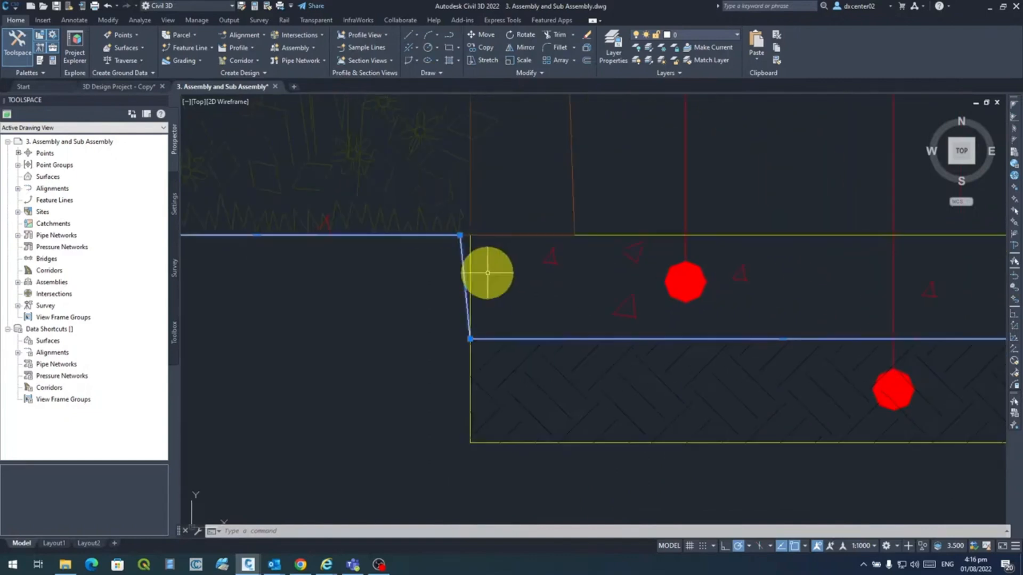
{"action": "key", "text": "Escape"}
{"action": "scroll", "coordinate": [462, 245], "scroll_direction": "up", "scroll_amount": 5}
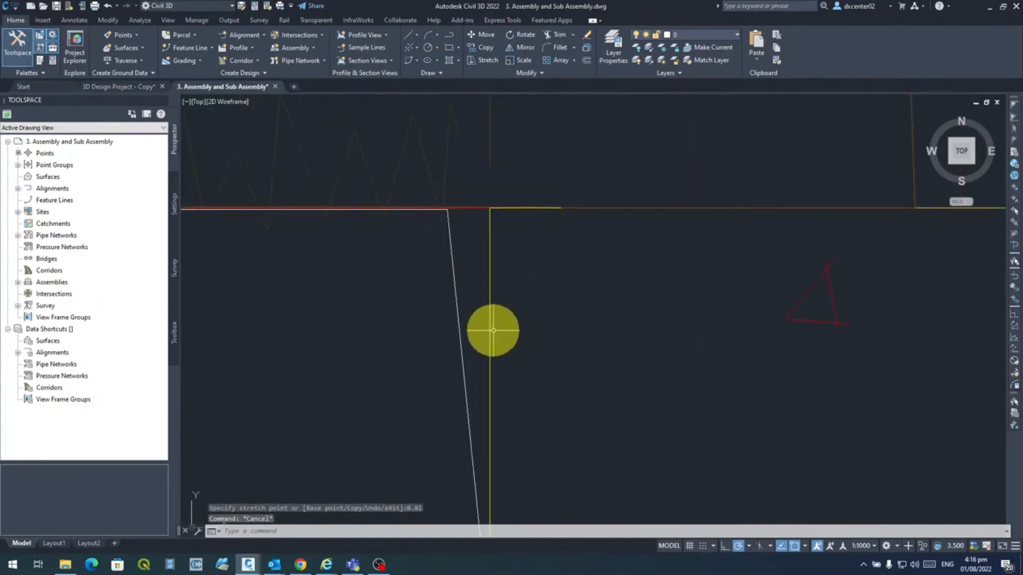
Stretch the outline vertex where the left sidewalk's underside meets the curb and gutter 0.01 horizontally toward the sidewalk.
{"action": "scroll", "coordinate": [497, 335], "scroll_direction": "down", "scroll_amount": 4}
{"action": "scroll", "coordinate": [498, 335], "scroll_direction": "down", "scroll_amount": 2}
{"action": "scroll", "coordinate": [693, 420], "scroll_direction": "down", "scroll_amount": 4}
{"action": "middle_click_drag", "start_coordinate": [745, 409], "coordinate": [523, 257]}
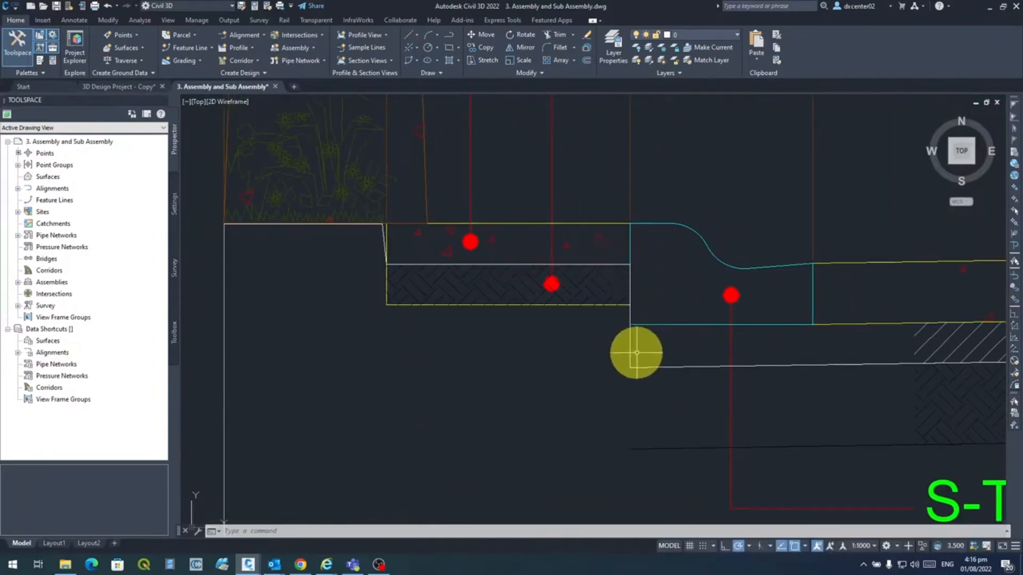
{"action": "scroll", "coordinate": [630, 279], "scroll_direction": "up", "scroll_amount": 6}
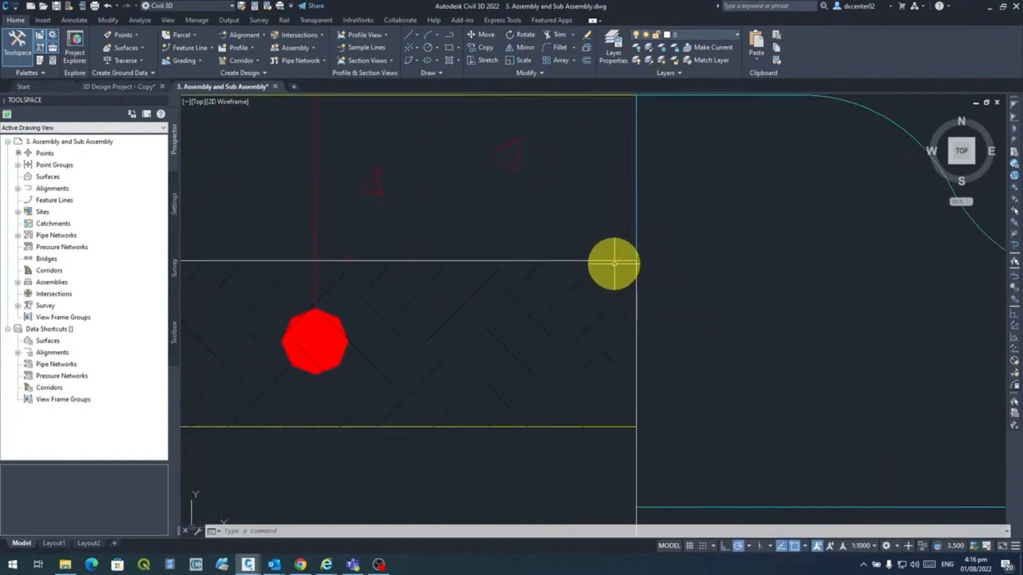
{"action": "left_click", "coordinate": [610, 261]}
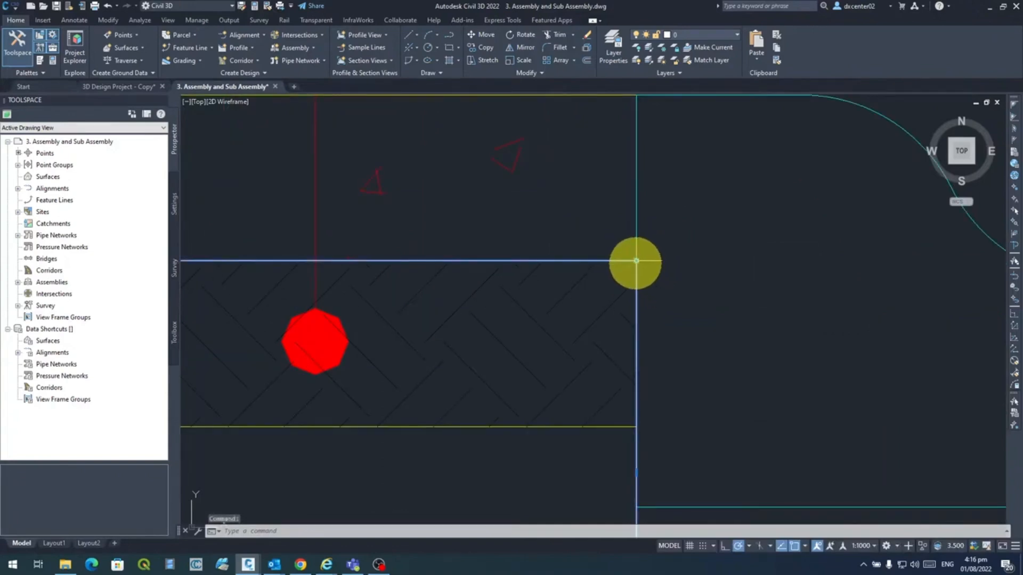
{"action": "left_click", "coordinate": [637, 261]}
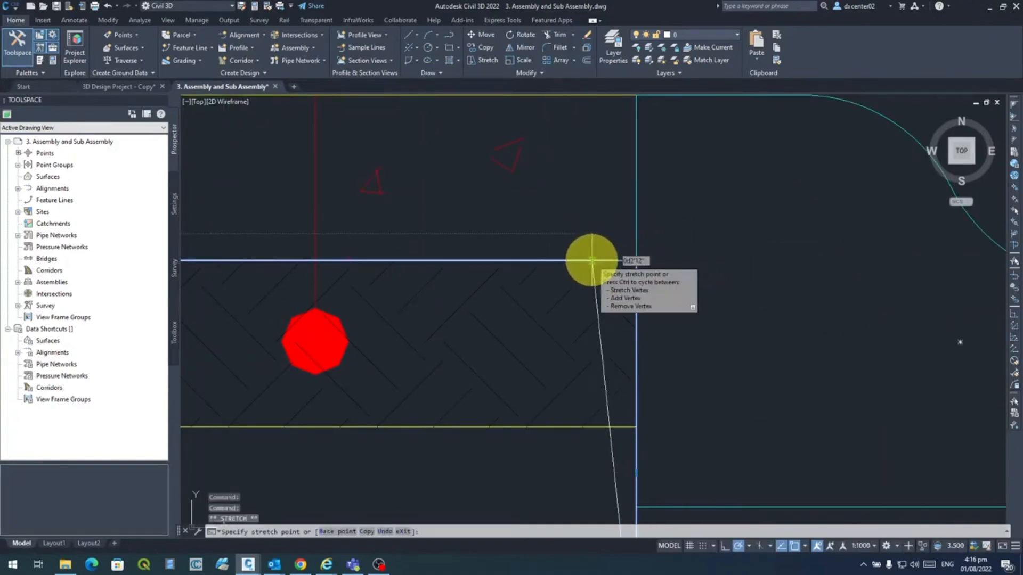
{"action": "scroll", "coordinate": [591, 261], "scroll_direction": "down", "scroll_amount": 2}
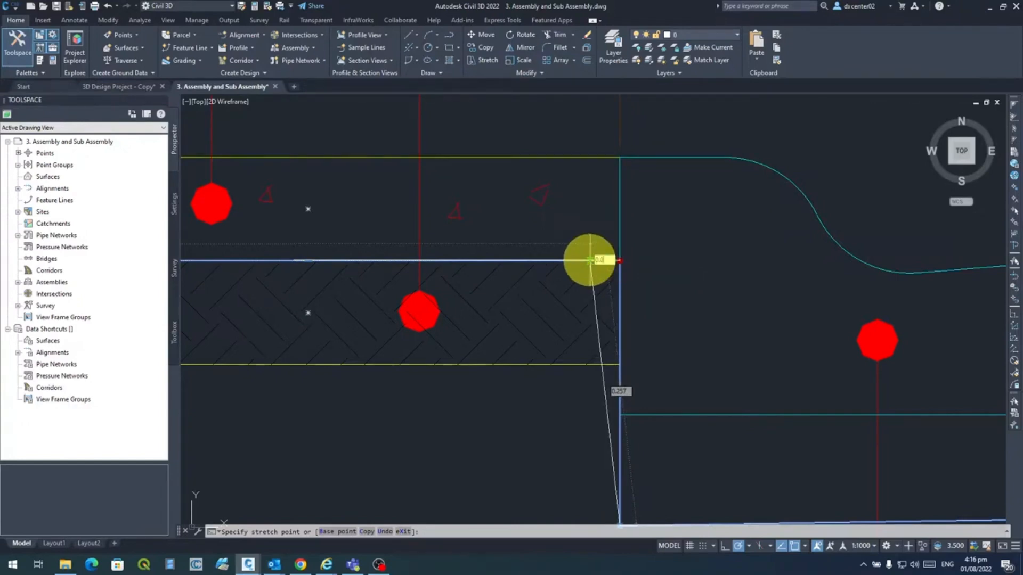
{"action": "key", "text": "Return"}
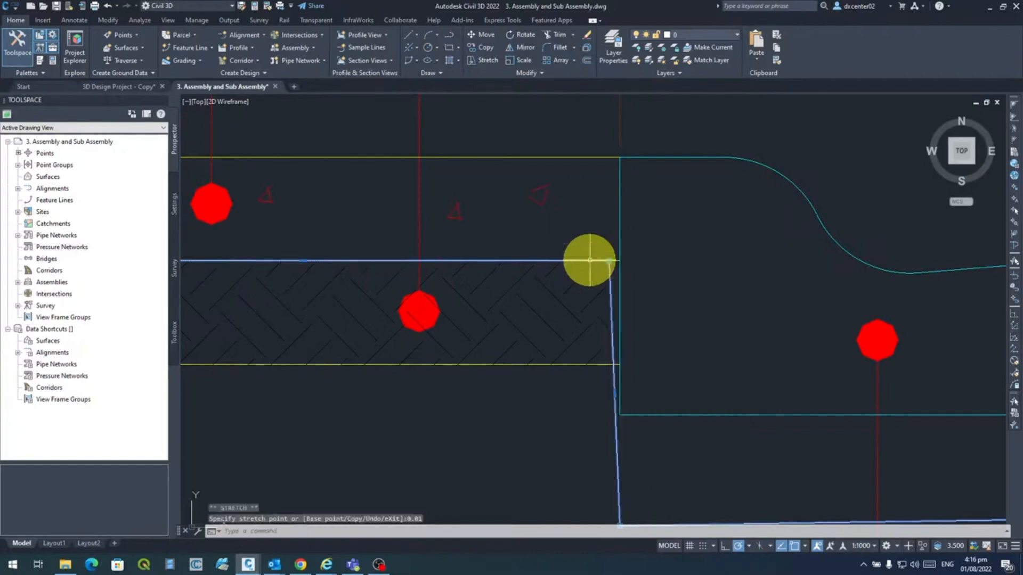
Examine the slanted outline edge between the left sidewalk and the curb and gutter.
{"action": "scroll", "coordinate": [620, 269], "scroll_direction": "up", "scroll_amount": 4}
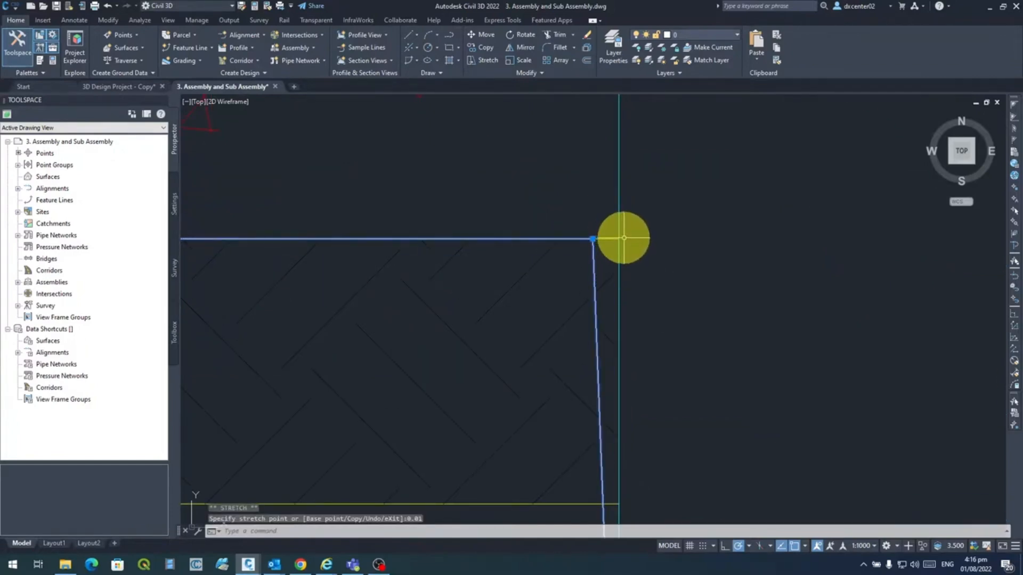
{"action": "scroll", "coordinate": [608, 286], "scroll_direction": "down", "scroll_amount": 4}
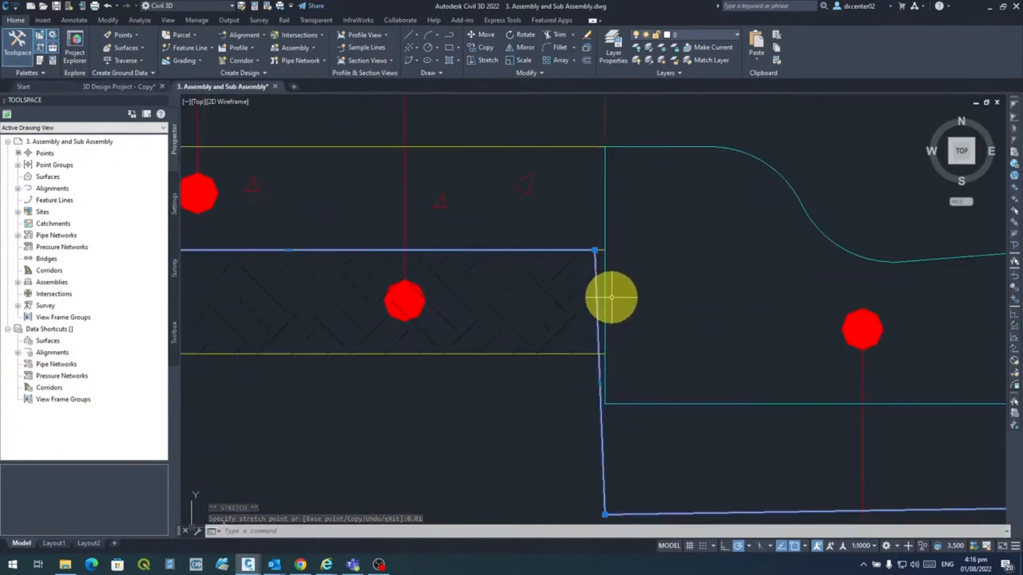
{"action": "scroll", "coordinate": [671, 297], "scroll_direction": "down", "scroll_amount": 2}
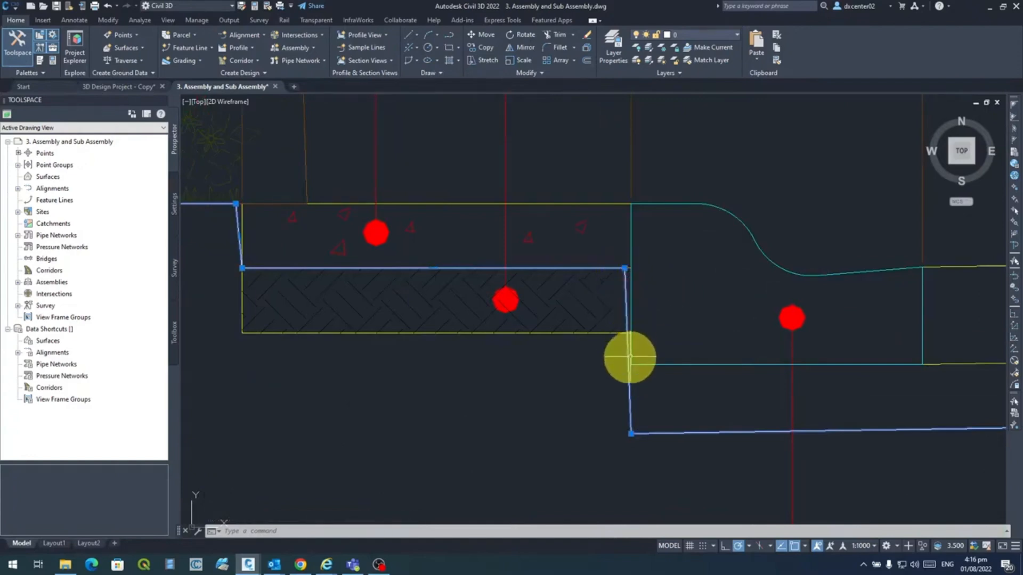
{"action": "scroll", "coordinate": [742, 306], "scroll_direction": "down", "scroll_amount": 2}
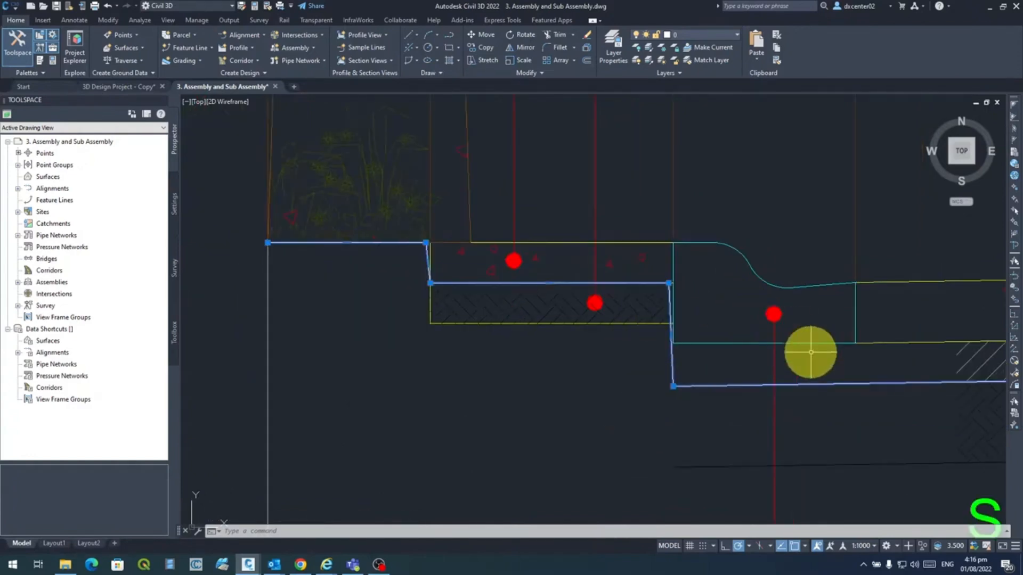
{"action": "scroll", "coordinate": [890, 365], "scroll_direction": "down", "scroll_amount": 3}
Stretch the outline vertex where the right sidewalk's underside meets the curb and gutter 0.01 horizontally toward the sidewalk.
{"action": "middle_click_drag", "start_coordinate": [719, 353], "coordinate": [434, 343]}
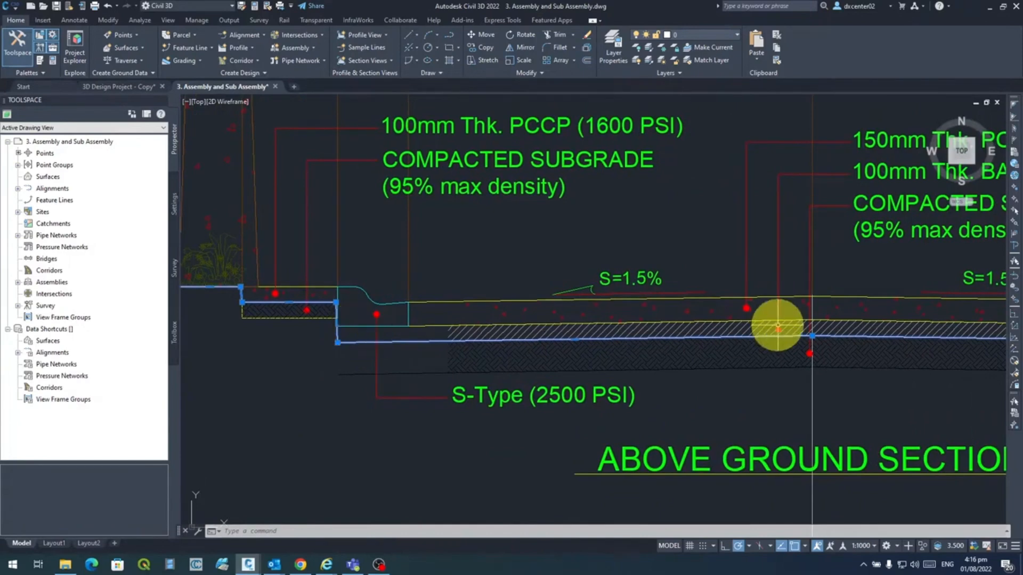
{"action": "middle_click_drag", "start_coordinate": [890, 342], "coordinate": [365, 341]}
{"action": "middle_click_drag", "start_coordinate": [885, 323], "coordinate": [811, 331]}
{"action": "scroll", "coordinate": [723, 312], "scroll_direction": "up", "scroll_amount": 8}
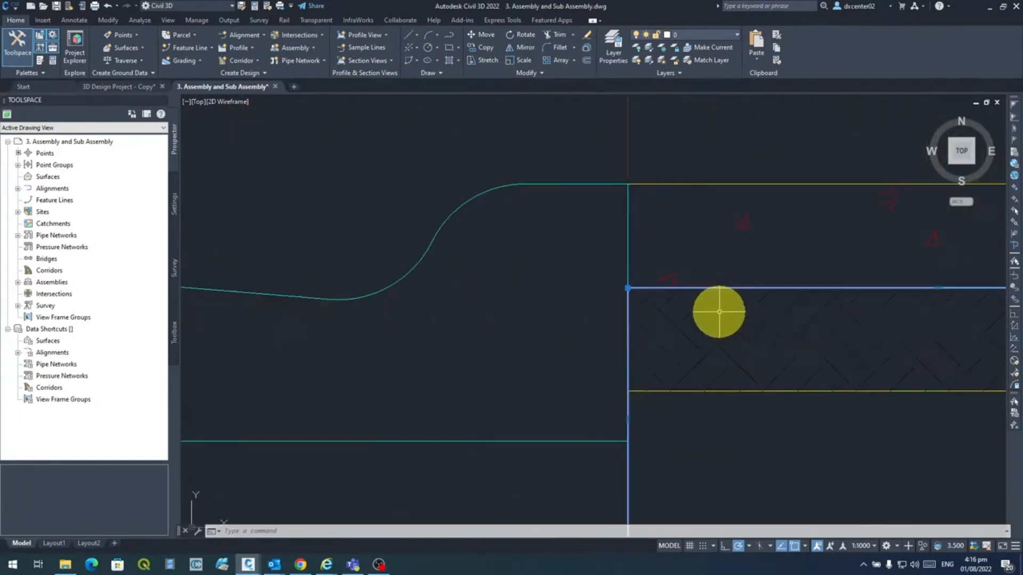
{"action": "middle_click_drag", "start_coordinate": [660, 329], "coordinate": [655, 224]}
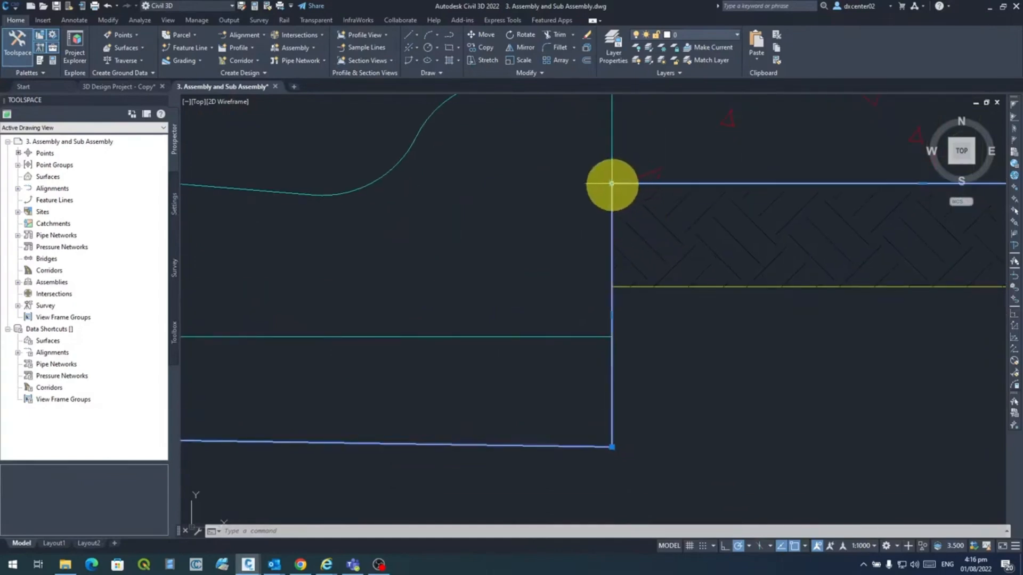
{"action": "scroll", "coordinate": [655, 265], "scroll_direction": "down", "scroll_amount": 4}
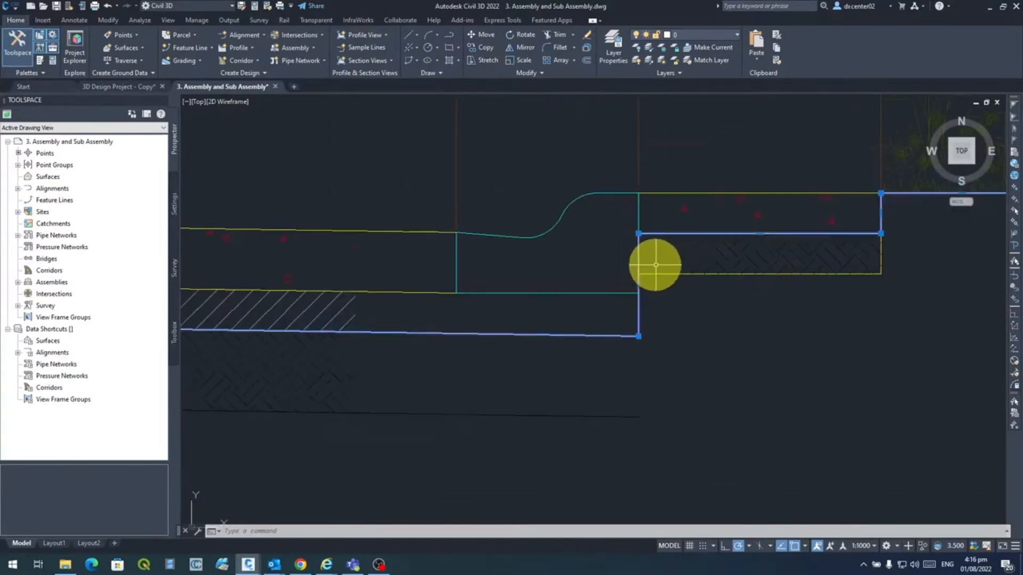
{"action": "scroll", "coordinate": [655, 264], "scroll_direction": "up", "scroll_amount": 4}
{"action": "left_click", "coordinate": [603, 203]}
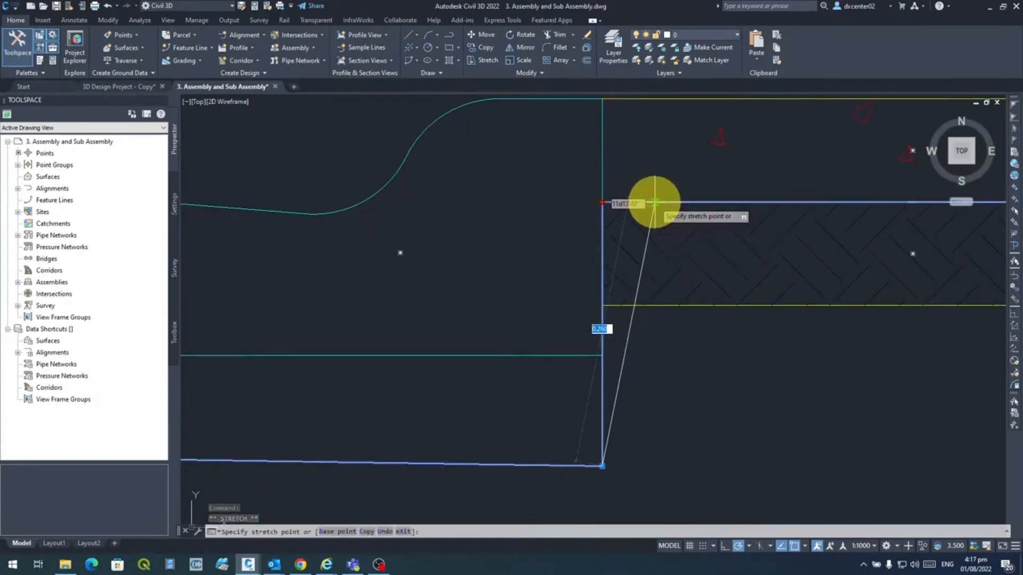
{"action": "scroll", "coordinate": [655, 202], "scroll_direction": "up", "scroll_amount": 2}
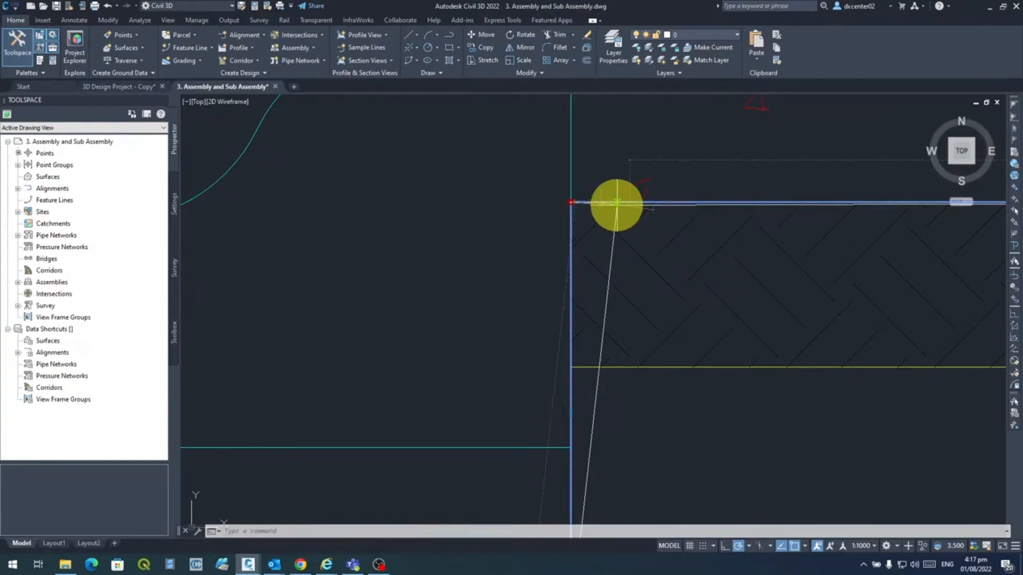
{"action": "left_click", "coordinate": [617, 205]}
{"action": "scroll", "coordinate": [584, 223], "scroll_direction": "up", "scroll_amount": 3}
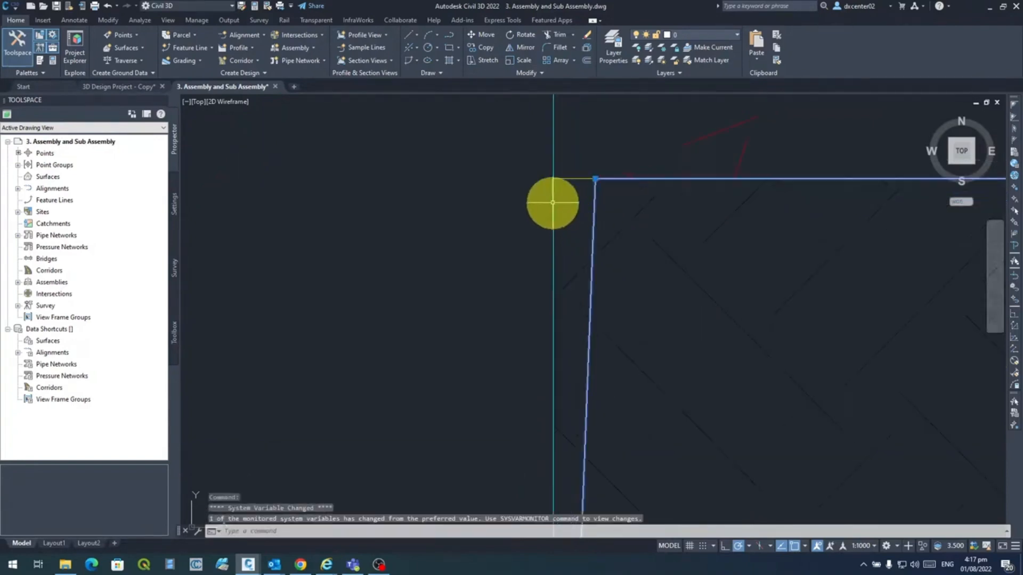
{"action": "scroll", "coordinate": [576, 231], "scroll_direction": "down", "scroll_amount": 5}
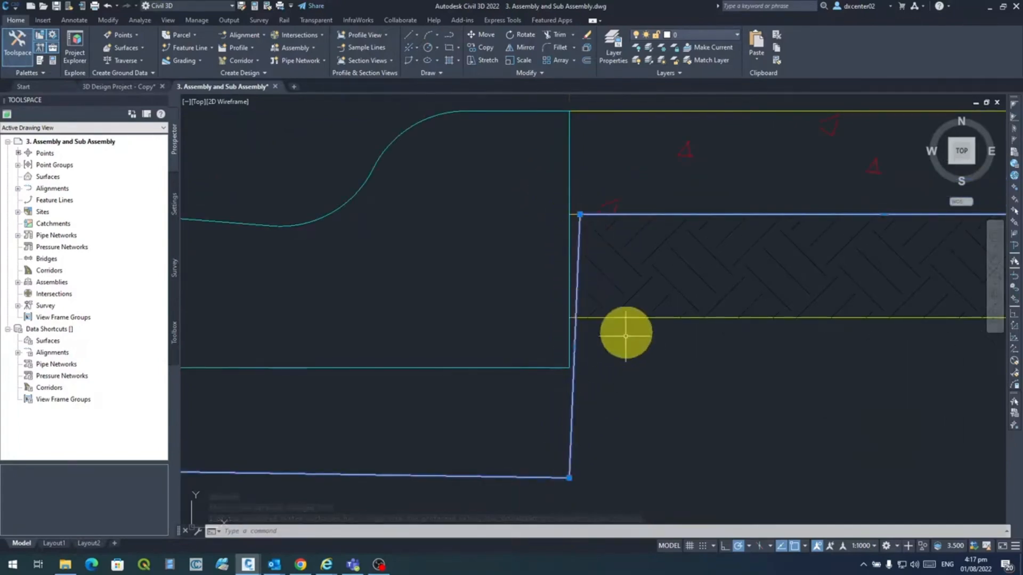
Stretch the outline's top vertex at the right sidewalk's outer edge 0.01 horizontally toward the planting strip.
{"action": "scroll", "coordinate": [624, 315], "scroll_direction": "down", "scroll_amount": 2}
{"action": "mouse_move", "coordinate": [772, 283]}
{"action": "middle_mouse_down"}
{"action": "mouse_move", "coordinate": [761, 327]}
{"action": "mouse_move", "coordinate": [635, 341]}
{"action": "middle_mouse_up"}
{"action": "scroll", "coordinate": [856, 254], "scroll_direction": "up", "scroll_amount": 2}
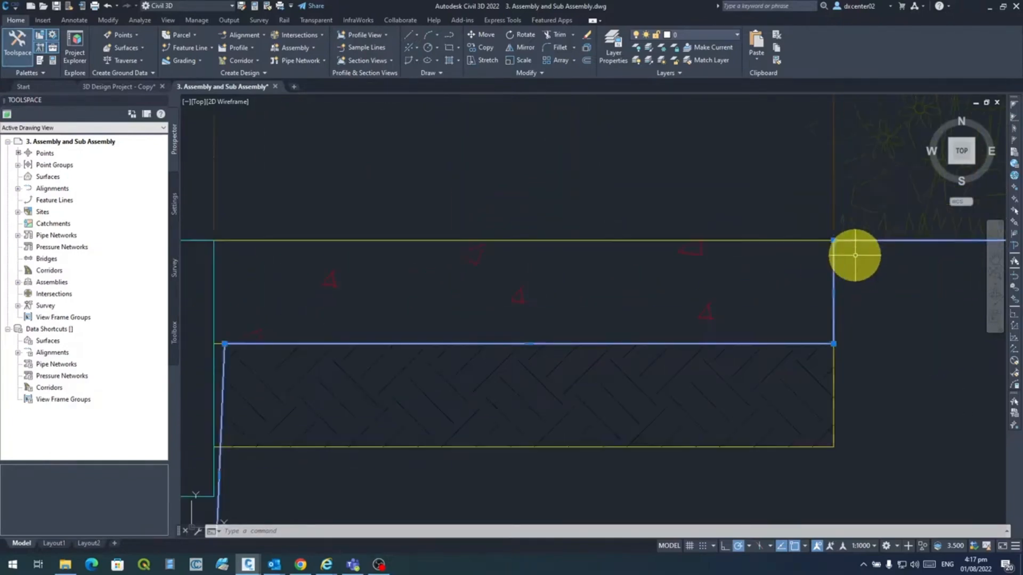
{"action": "scroll", "coordinate": [856, 256], "scroll_direction": "down", "scroll_amount": 2}
{"action": "middle_click_drag", "start_coordinate": [885, 276], "coordinate": [688, 267]}
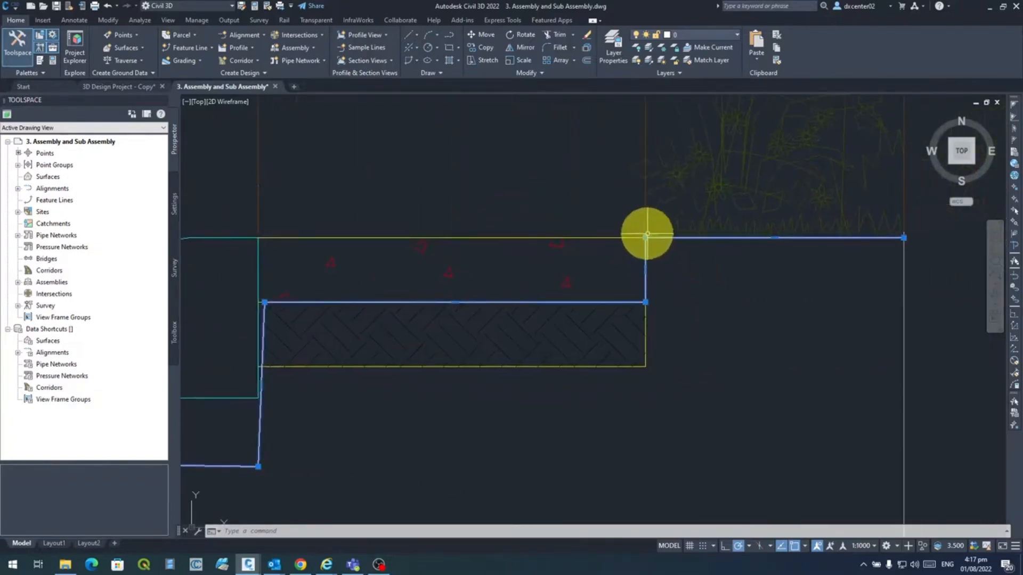
{"action": "scroll", "coordinate": [647, 239], "scroll_direction": "up", "scroll_amount": 4}
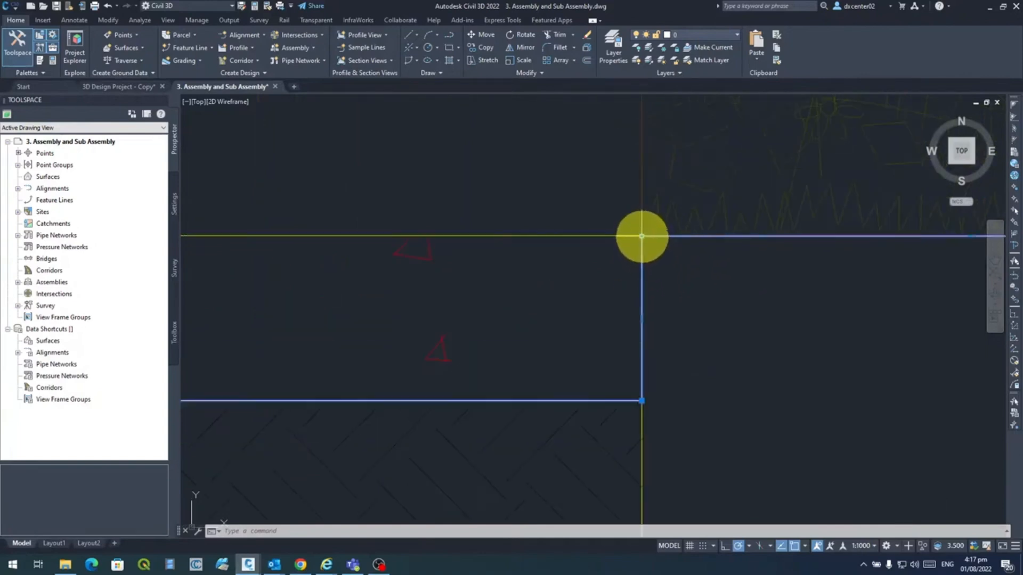
{"action": "left_click", "coordinate": [642, 236]}
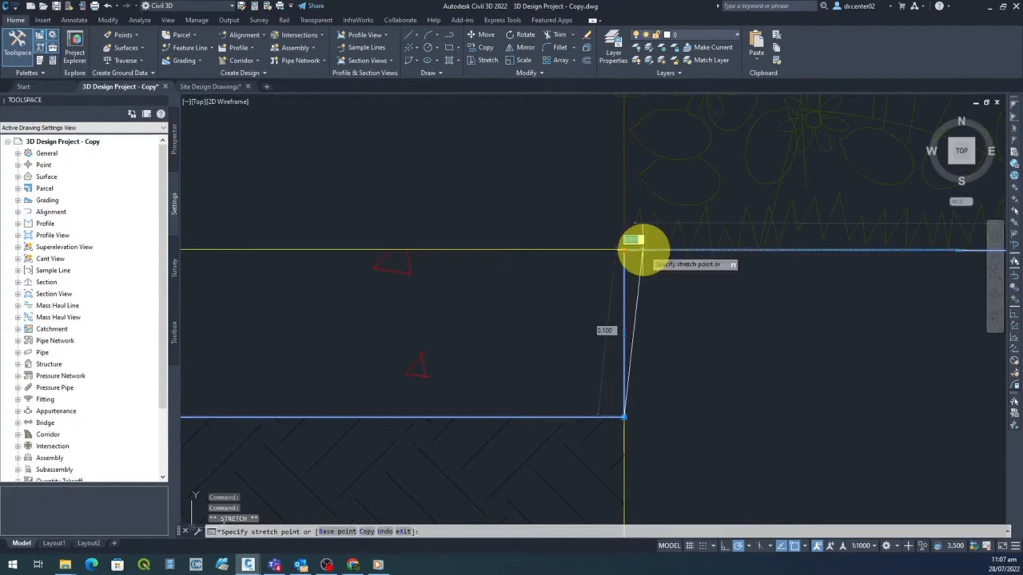
{"action": "scroll", "coordinate": [644, 249], "scroll_direction": "up", "scroll_amount": 3}
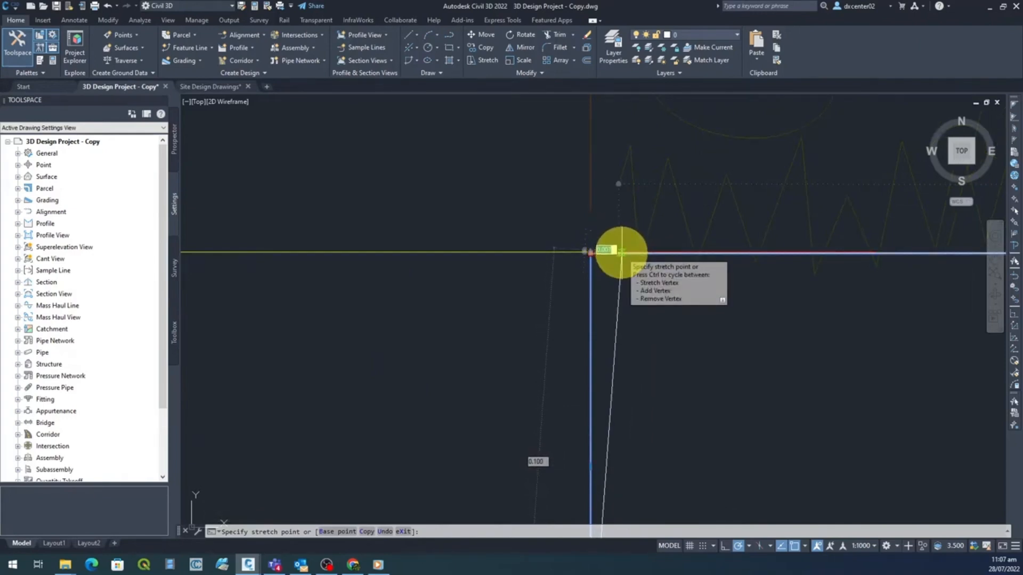
{"action": "key", "text": "Return"}
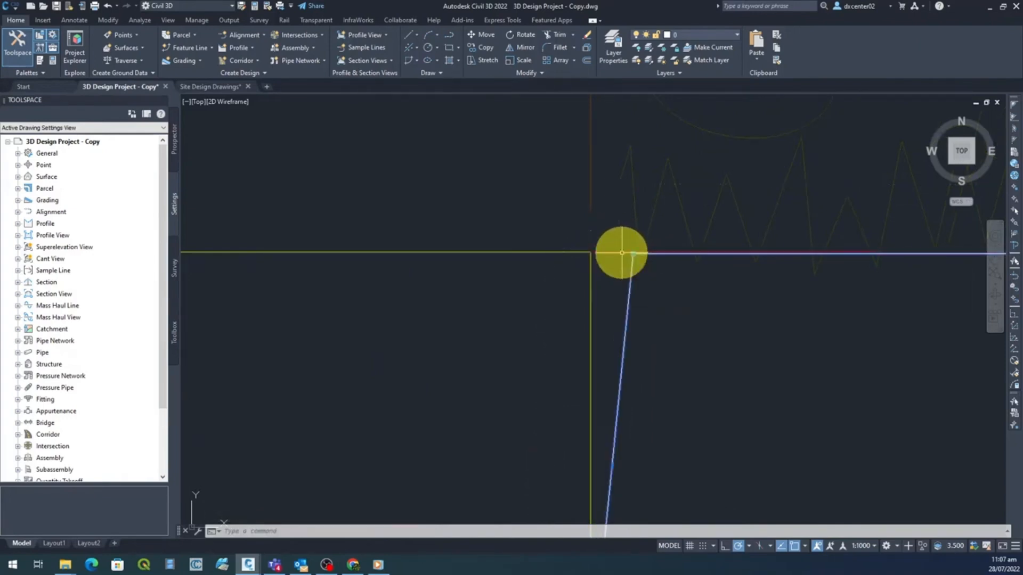
{"action": "scroll", "coordinate": [677, 260], "scroll_direction": "up", "scroll_amount": 2}
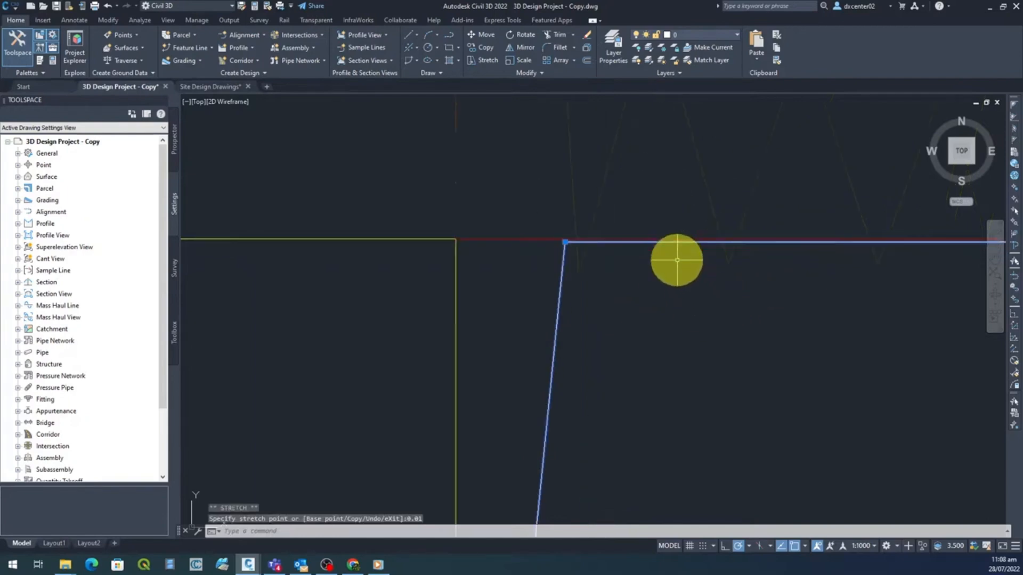
{"action": "scroll", "coordinate": [677, 260], "scroll_direction": "down", "scroll_amount": 5}
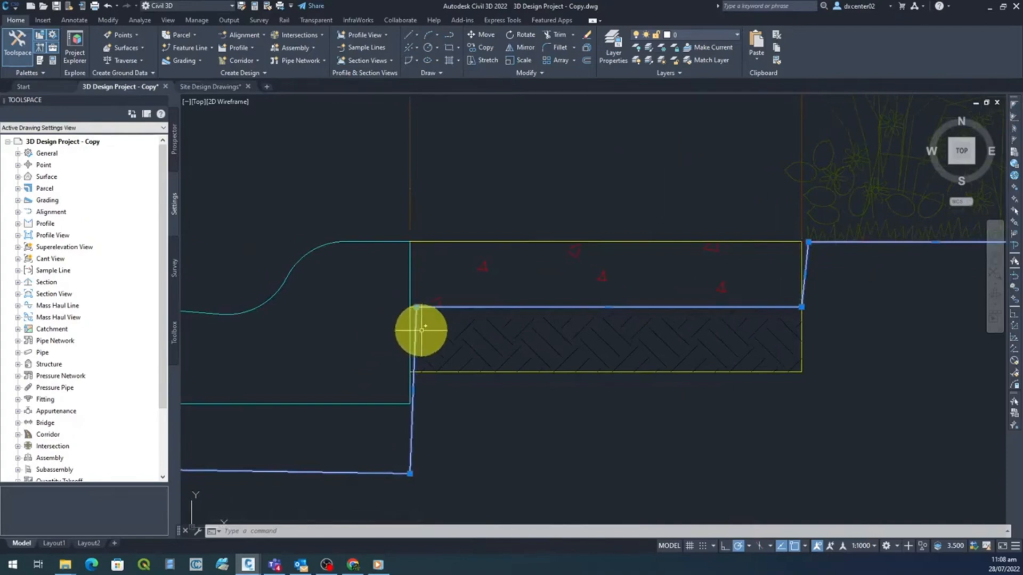
Clear the outline selection and examine the slanted edges on both sides of the left sidewalk.
{"action": "scroll", "coordinate": [426, 330], "scroll_direction": "down", "scroll_amount": 2}
{"action": "scroll", "coordinate": [436, 334], "scroll_direction": "down", "scroll_amount": 3}
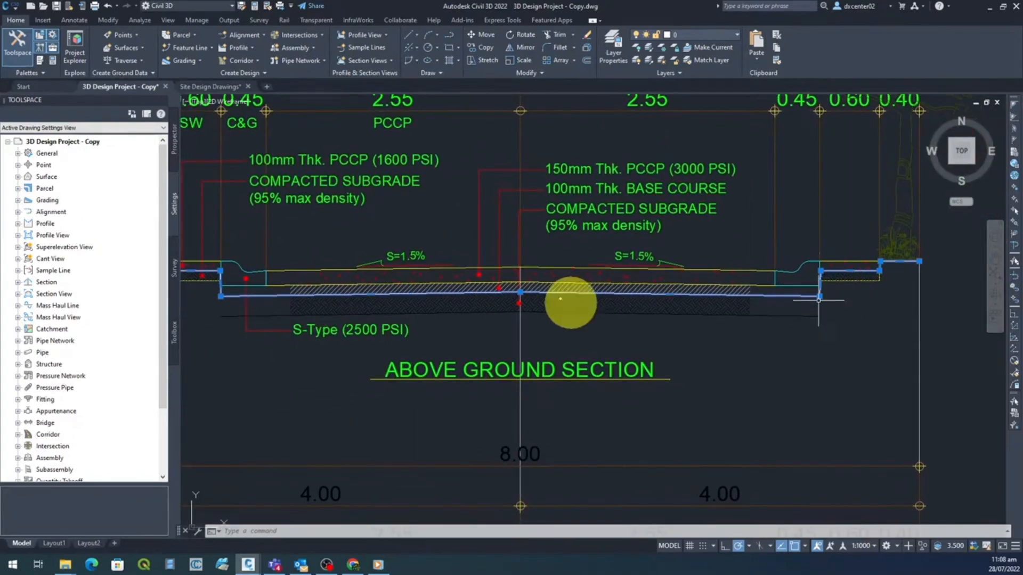
{"action": "middle_click_drag", "start_coordinate": [582, 314], "coordinate": [656, 313]}
{"action": "key", "text": "Escape"}
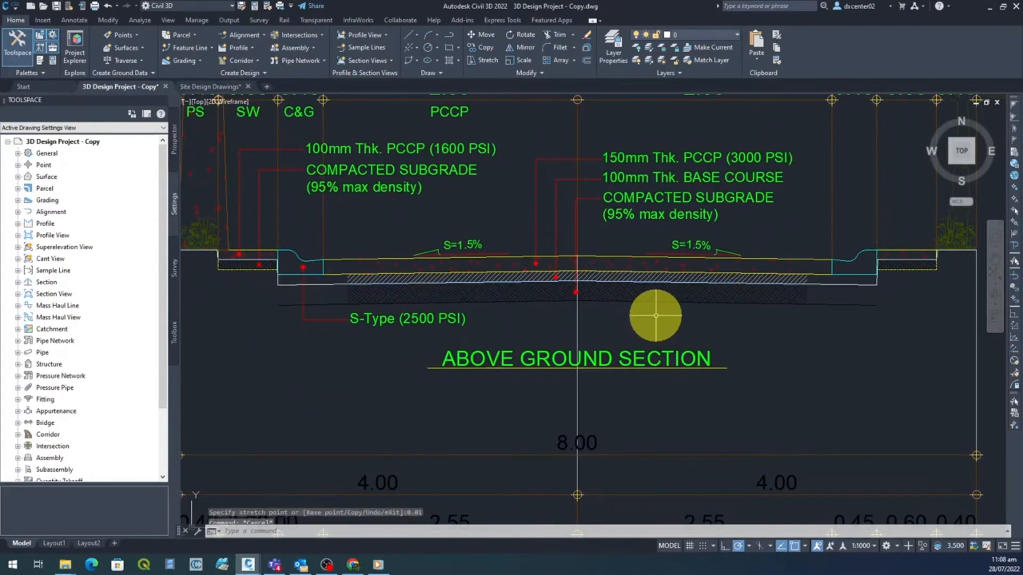
{"action": "scroll", "coordinate": [235, 284], "scroll_direction": "up", "scroll_amount": 3}
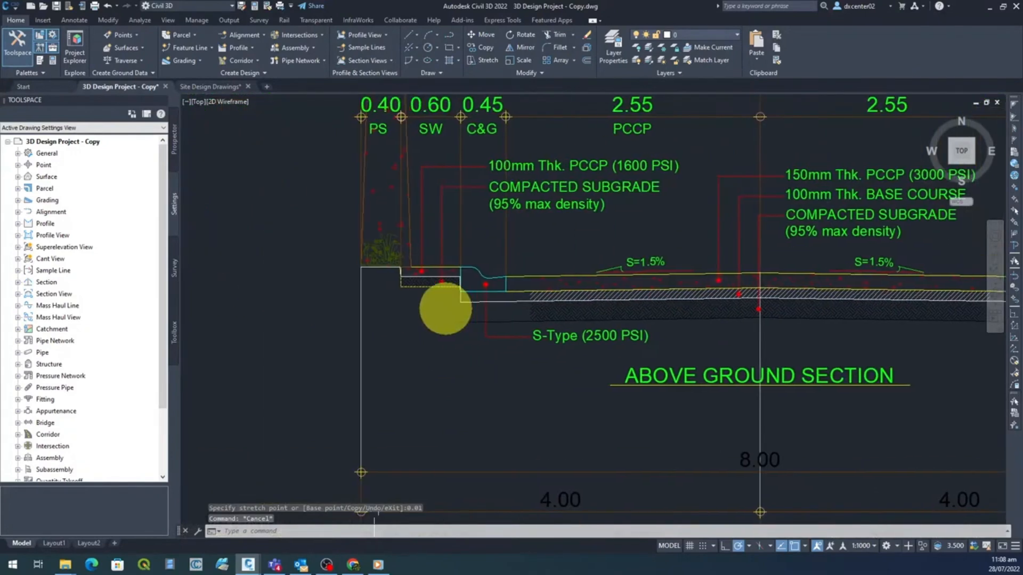
{"action": "scroll", "coordinate": [396, 272], "scroll_direction": "up", "scroll_amount": 3}
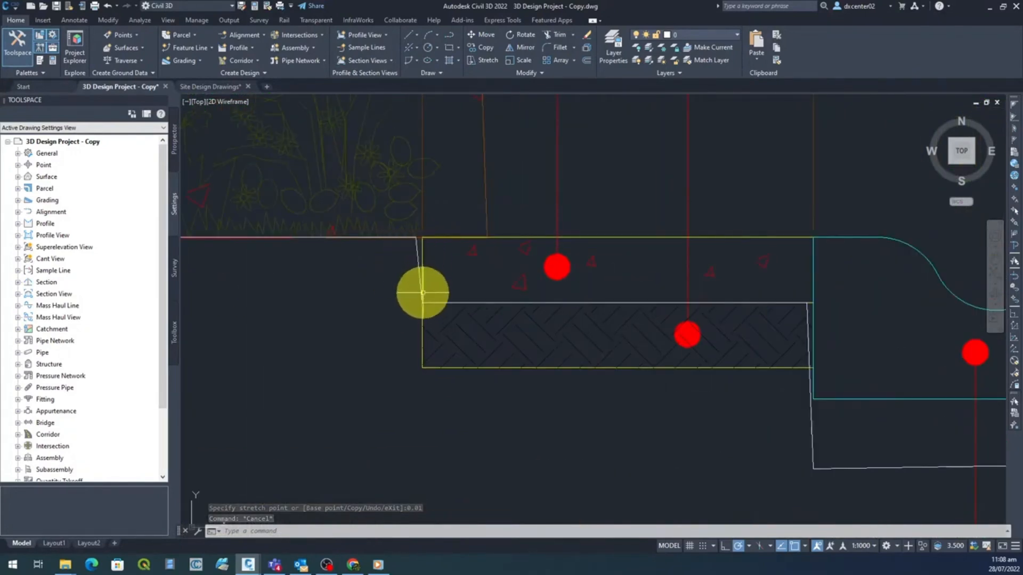
{"action": "mouse_move", "coordinate": [762, 481]}
{"action": "middle_mouse_down"}
{"action": "mouse_move", "coordinate": [734, 443]}
{"action": "mouse_move", "coordinate": [543, 345]}
{"action": "middle_mouse_up"}
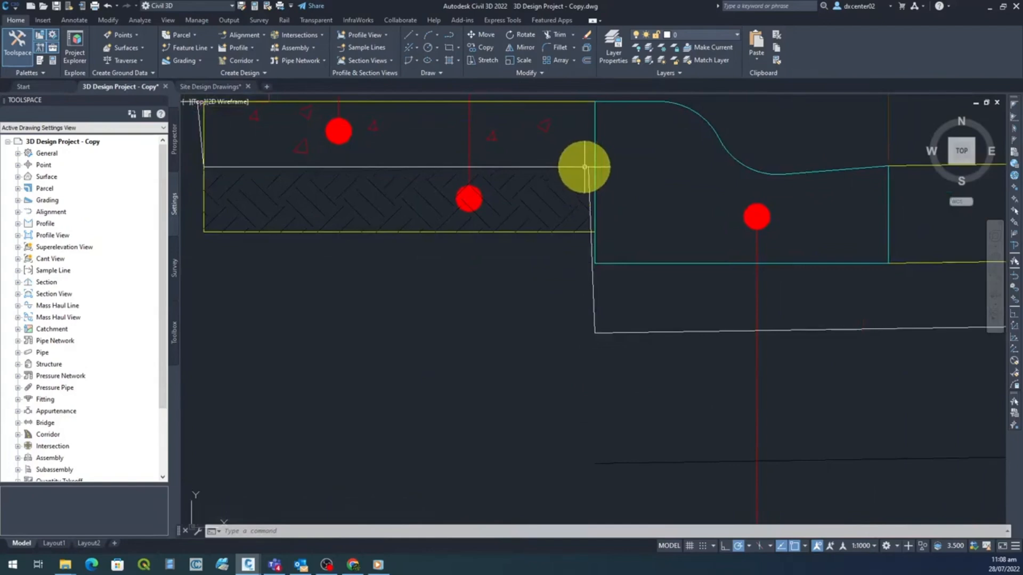
{"action": "scroll", "coordinate": [591, 327], "scroll_direction": "down", "scroll_amount": 3}
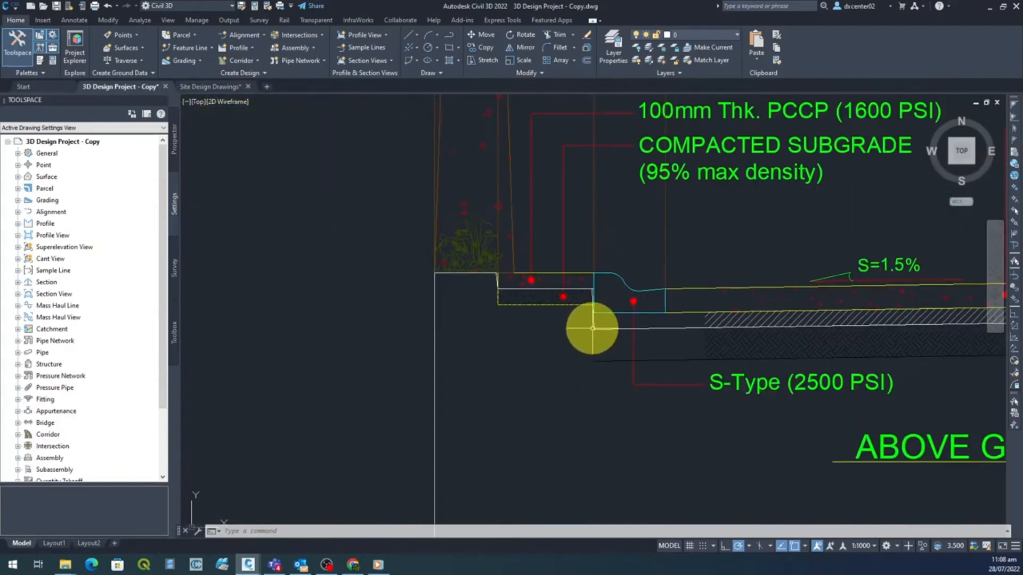
Examine the slanted outline edges at the right sidewalk's curb side and outer side.
{"action": "mouse_move", "coordinate": [893, 401]}
{"action": "middle_mouse_down"}
{"action": "mouse_move", "coordinate": [505, 393]}
{"action": "mouse_move", "coordinate": [845, 400]}
{"action": "mouse_move", "coordinate": [395, 377]}
{"action": "middle_mouse_up"}
{"action": "scroll", "coordinate": [710, 279], "scroll_direction": "up", "scroll_amount": 5}
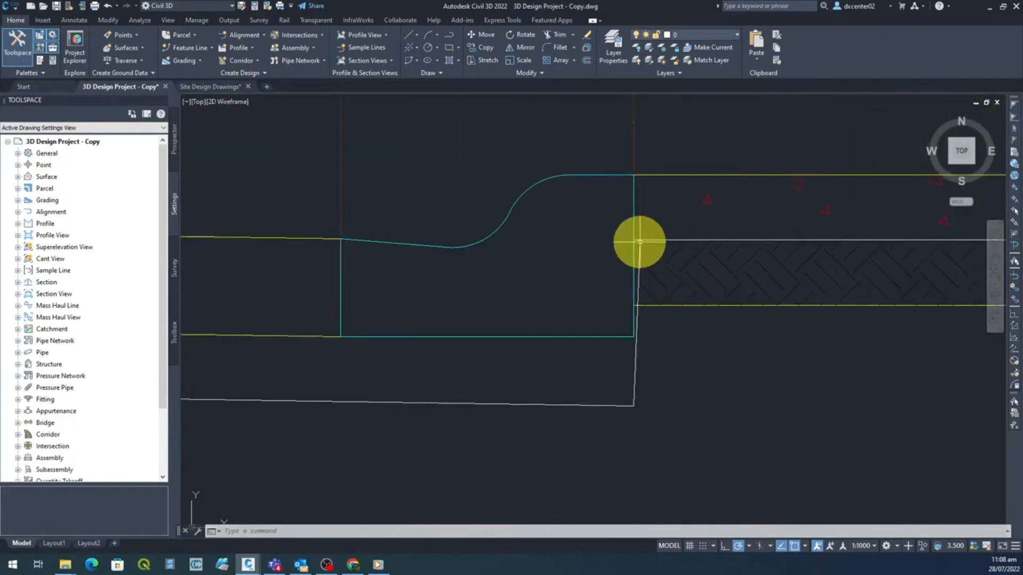
{"action": "scroll", "coordinate": [753, 382], "scroll_direction": "down", "scroll_amount": 2}
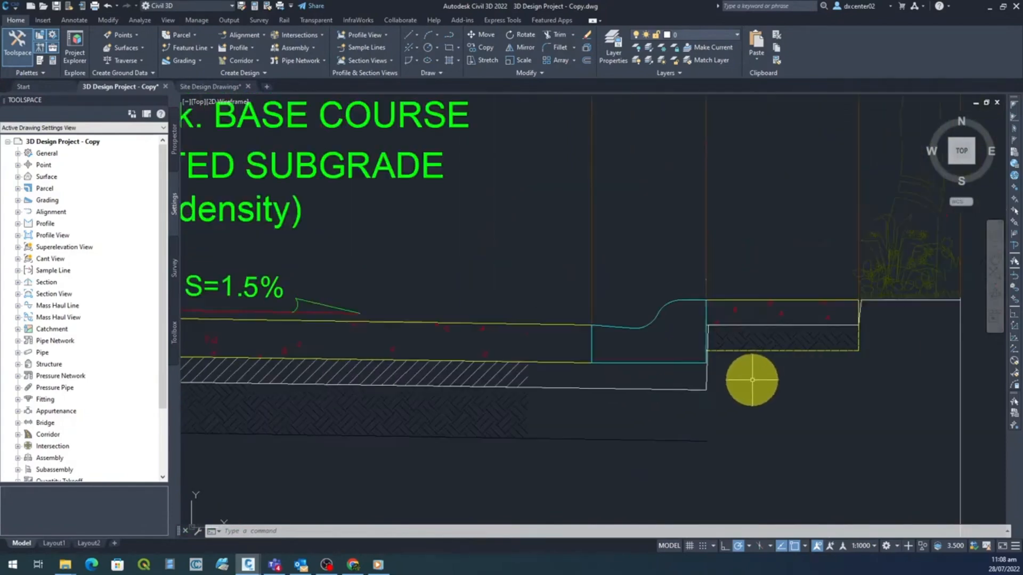
{"action": "mouse_move", "coordinate": [846, 383]}
{"action": "middle_mouse_down"}
{"action": "mouse_move", "coordinate": [763, 386]}
{"action": "mouse_move", "coordinate": [705, 372]}
{"action": "middle_mouse_up"}
{"action": "scroll", "coordinate": [701, 279], "scroll_direction": "up", "scroll_amount": 5}
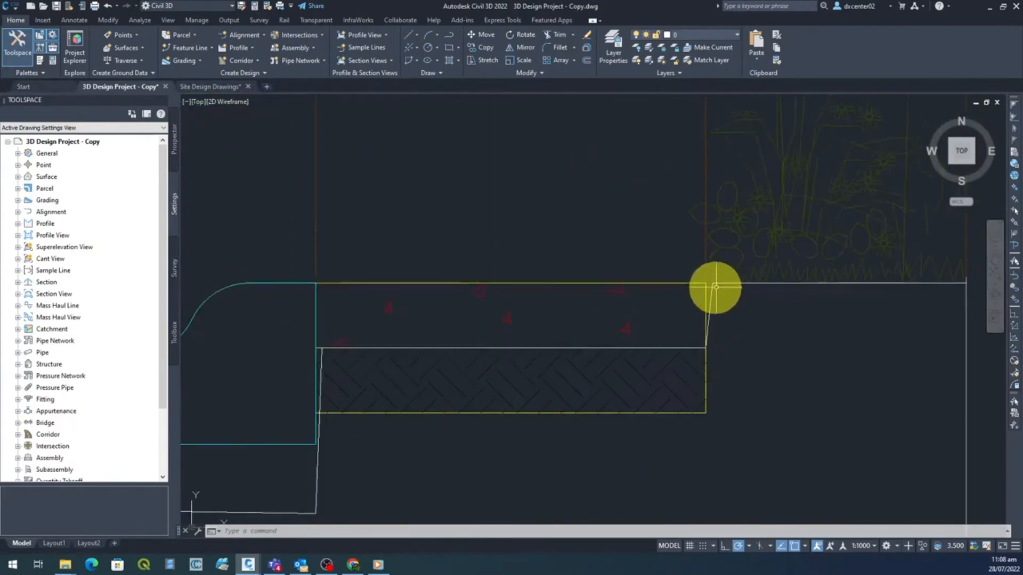
{"action": "scroll", "coordinate": [714, 347], "scroll_direction": "down", "scroll_amount": 5}
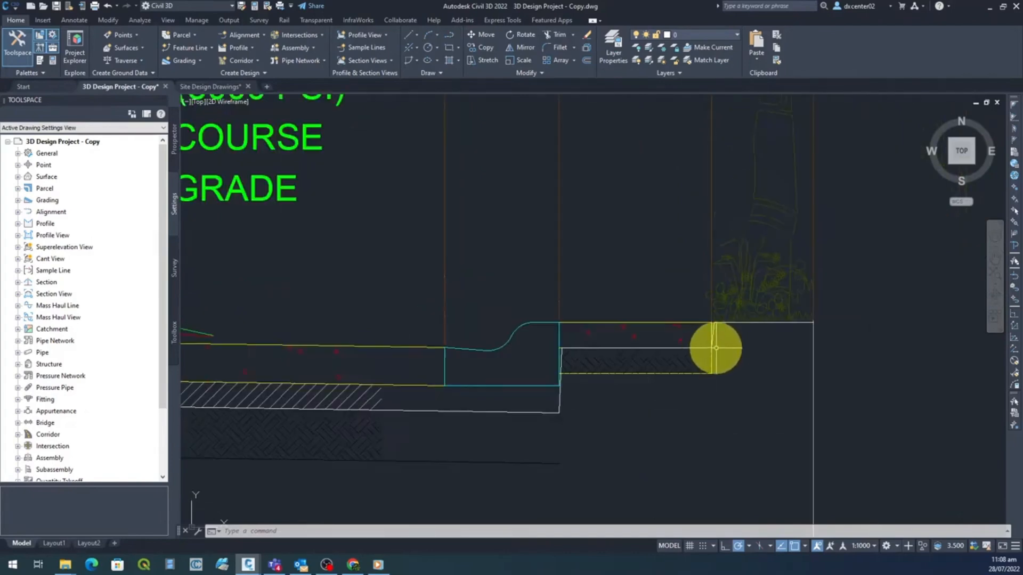
Start creating a subassembly from polyline with the above ground section's subgrade outline as the source entity.
{"action": "scroll", "coordinate": [713, 354], "scroll_direction": "down", "scroll_amount": 4}
{"action": "mouse_move", "coordinate": [648, 400]}
{"action": "middle_mouse_down"}
{"action": "mouse_move", "coordinate": [719, 372]}
{"action": "mouse_move", "coordinate": [738, 313]}
{"action": "middle_mouse_up"}
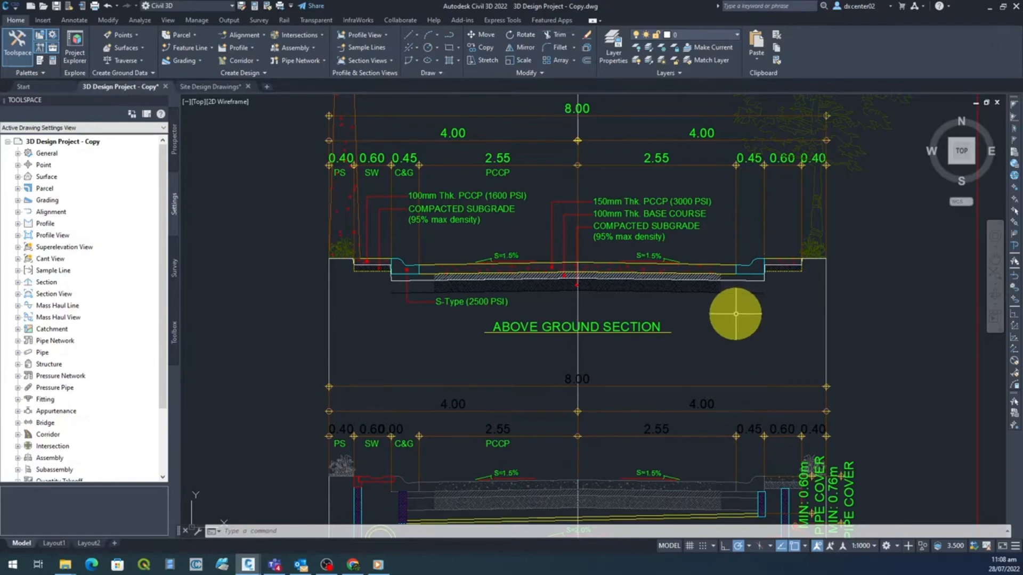
{"action": "mouse_move", "coordinate": [735, 319]}
{"action": "middle_mouse_down"}
{"action": "mouse_move", "coordinate": [712, 402]}
{"action": "mouse_move", "coordinate": [695, 412]}
{"action": "mouse_move", "coordinate": [691, 400]}
{"action": "middle_mouse_up"}
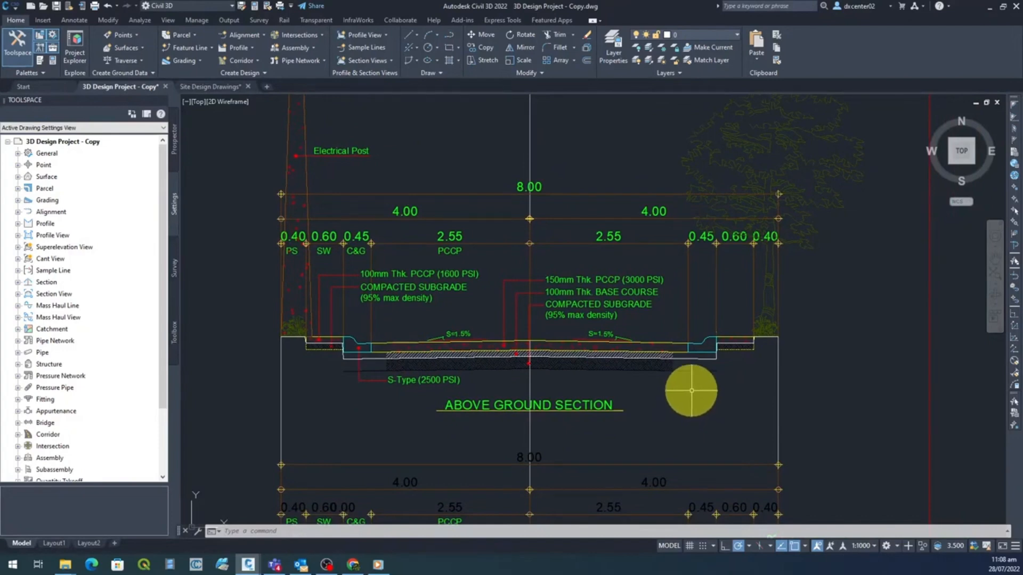
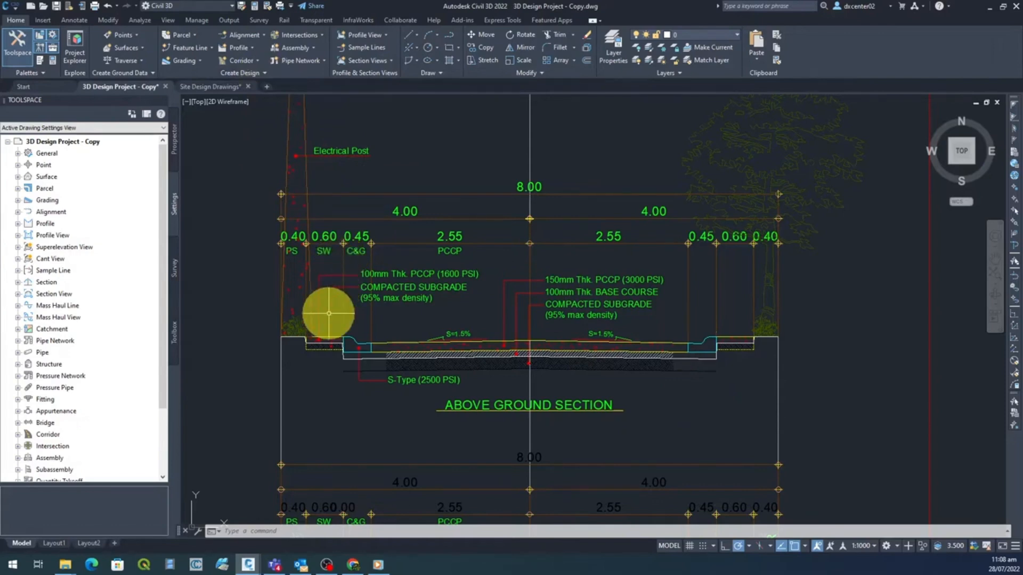
{"action": "left_click", "coordinate": [250, 73]}
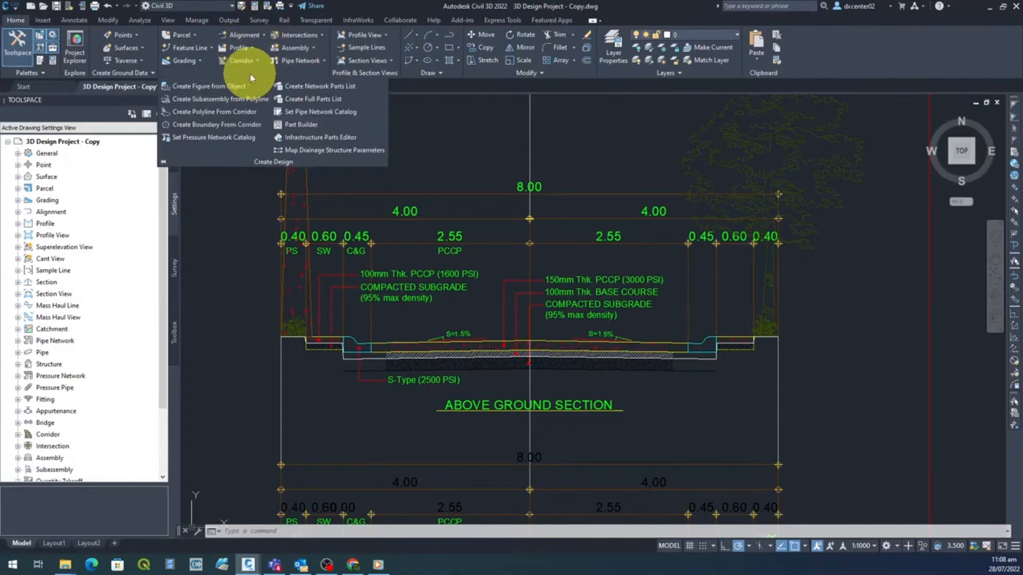
{"action": "left_click", "coordinate": [229, 101]}
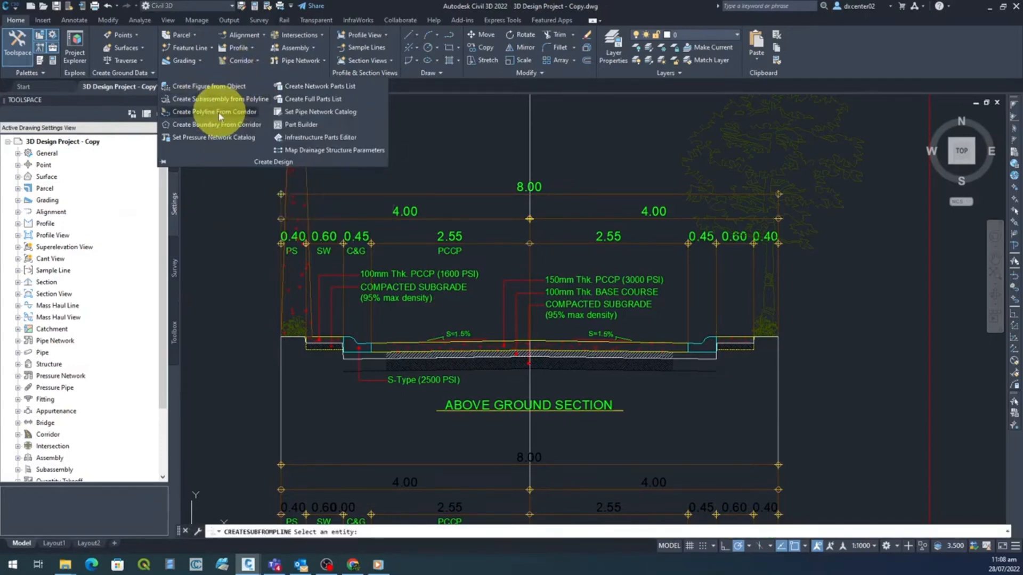
{"action": "middle_click_drag", "start_coordinate": [244, 258], "coordinate": [273, 132]}
{"action": "scroll", "coordinate": [379, 238], "scroll_direction": "up", "scroll_amount": 3}
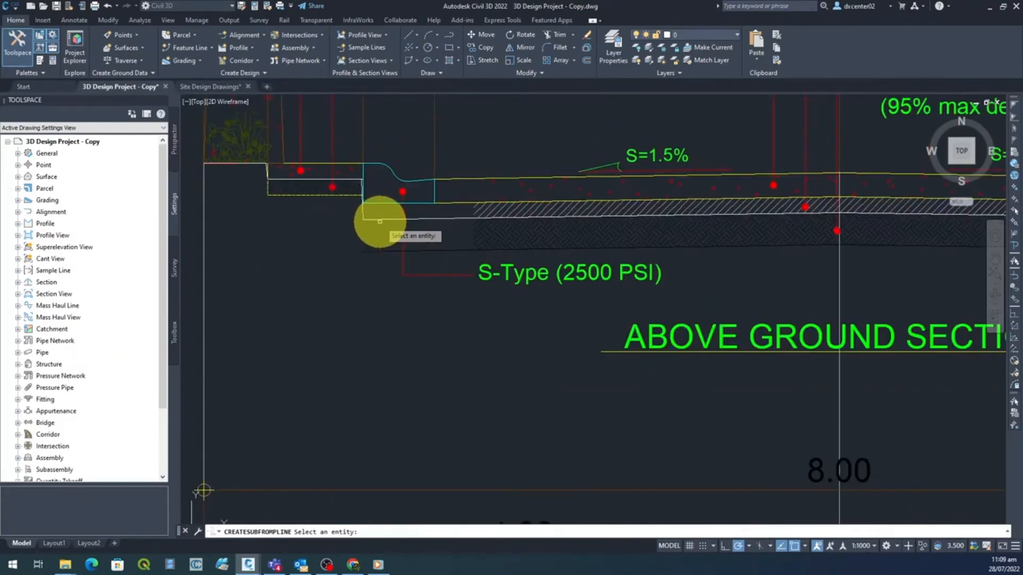
{"action": "left_click", "coordinate": [381, 218]}
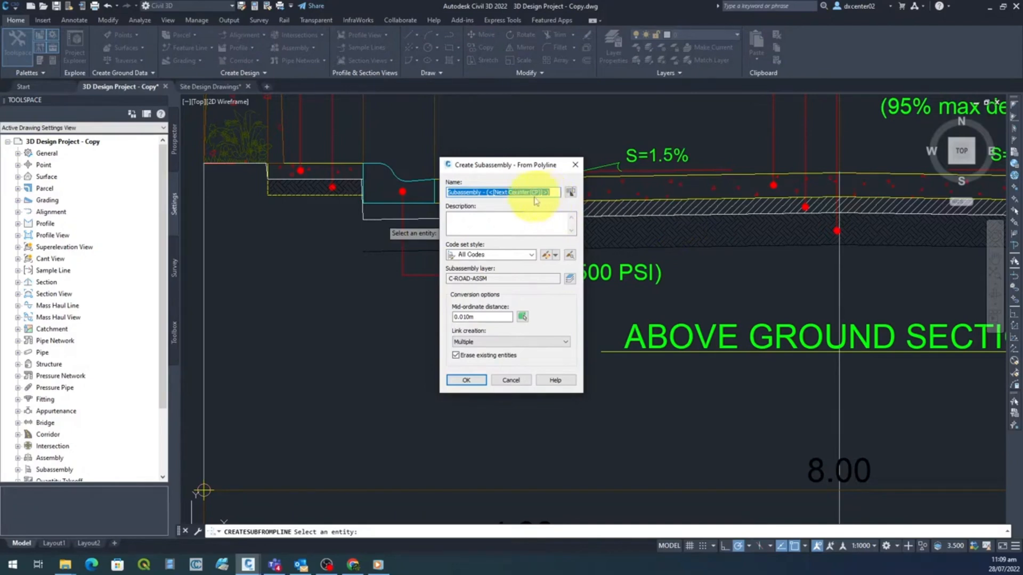
Create the subassembly with the name 8RROW, single link creation, and erasing of existing entities turned off.
{"action": "left_click_drag", "start_coordinate": [553, 192], "coordinate": [448, 192]}
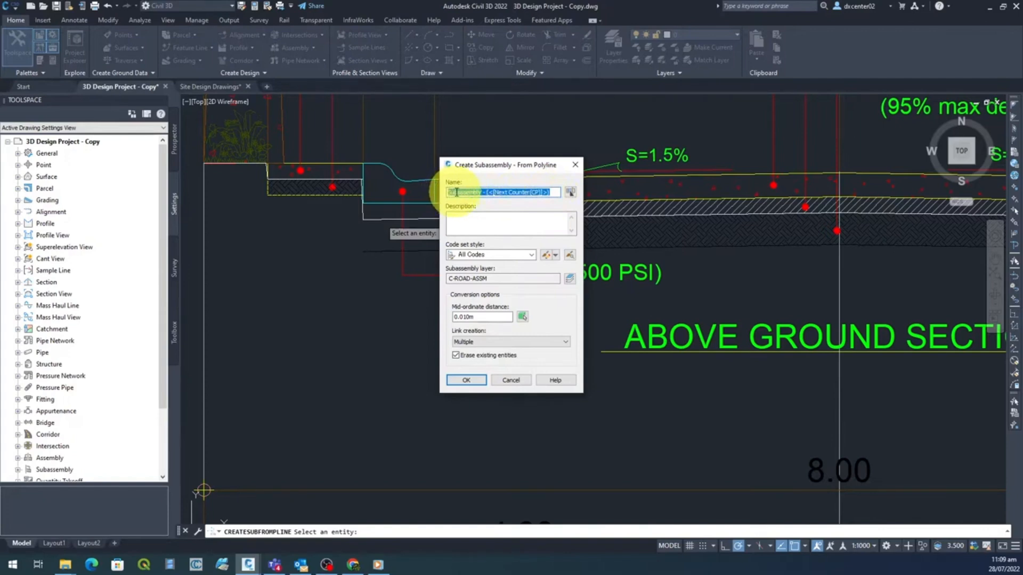
{"action": "type", "text": "8RROW"}
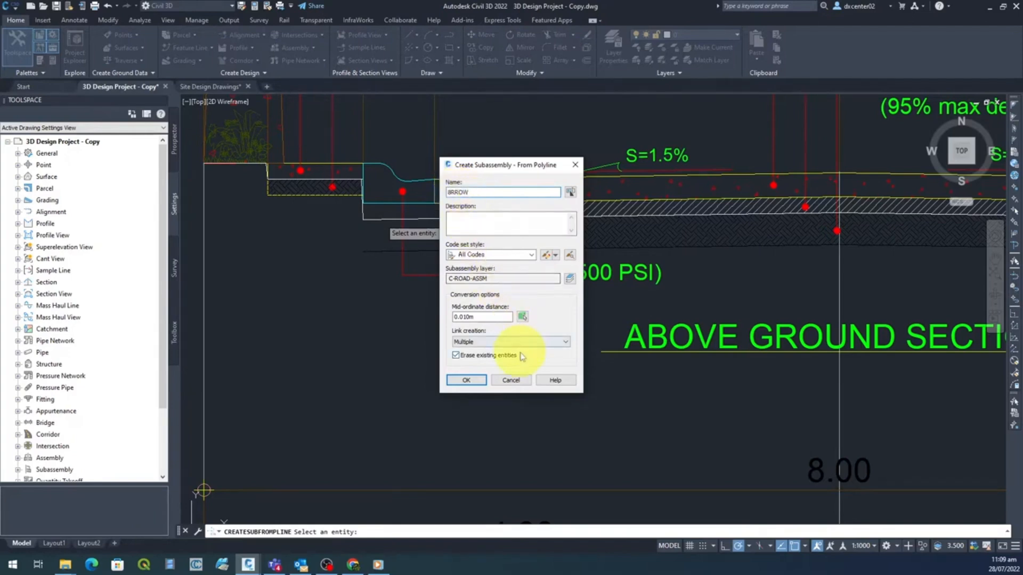
{"action": "left_click", "coordinate": [478, 342]}
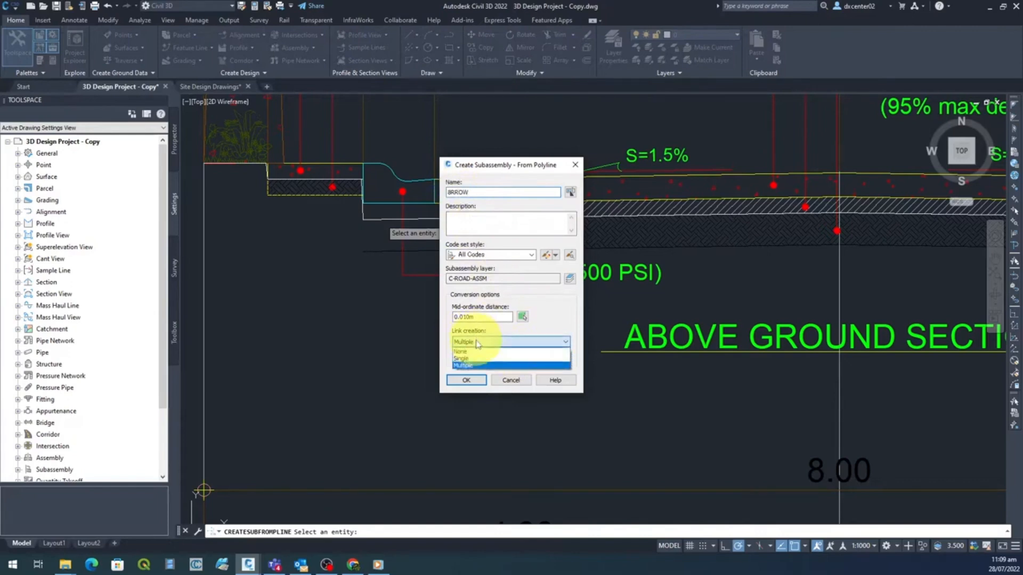
{"action": "left_click", "coordinate": [467, 358]}
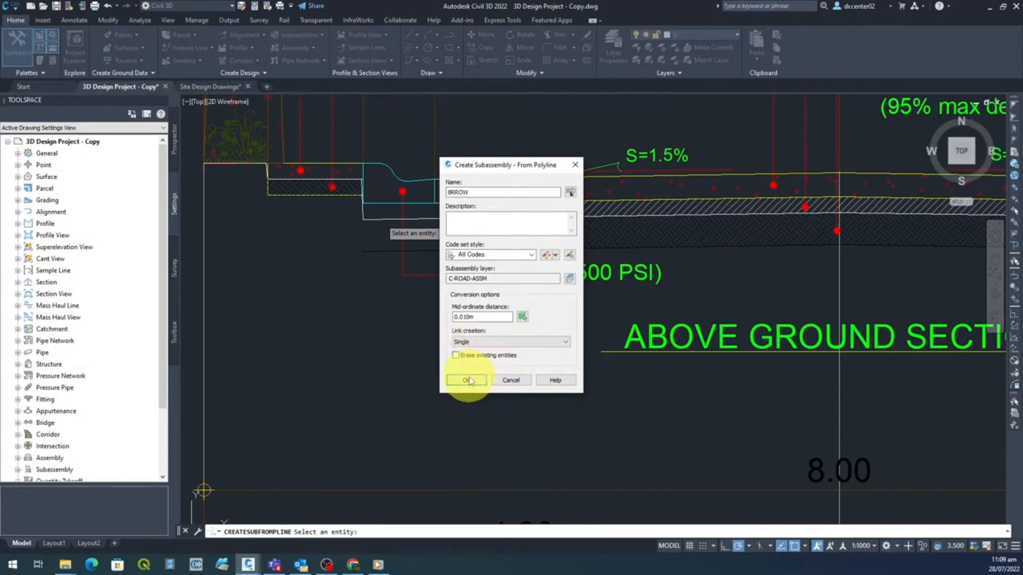
{"action": "left_click", "coordinate": [467, 380]}
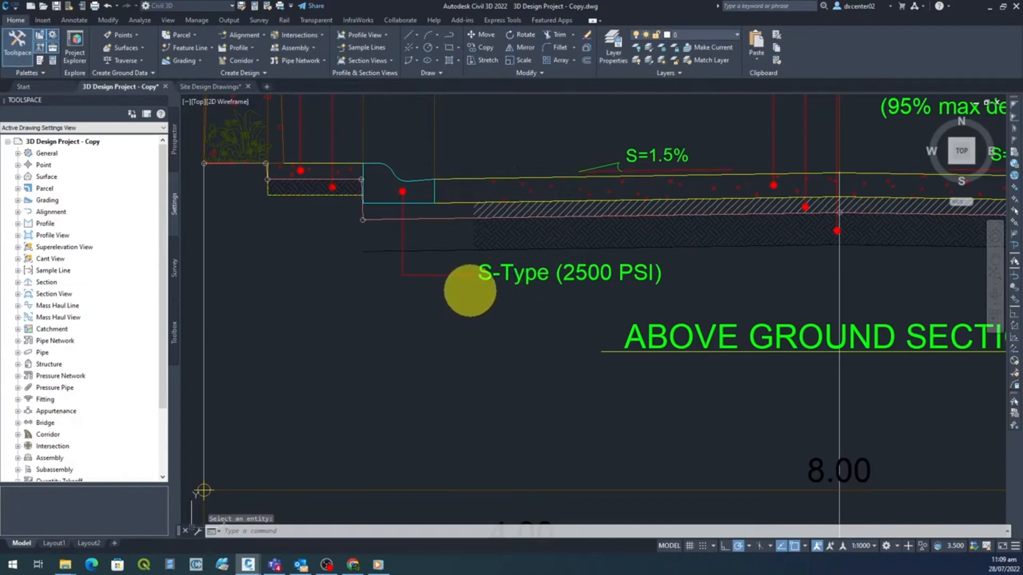
Select the 8RROW subassembly to examine its points and links around the left sidewalk, and clear the selection.
{"action": "scroll", "coordinate": [347, 201], "scroll_direction": "up", "scroll_amount": 4}
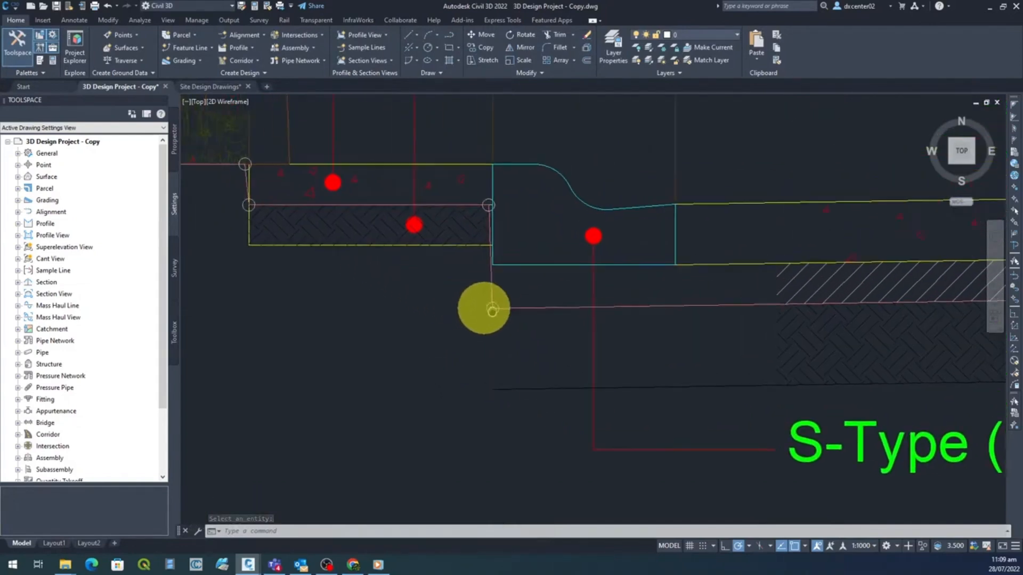
{"action": "middle_click_drag", "start_coordinate": [493, 311], "coordinate": [601, 334]}
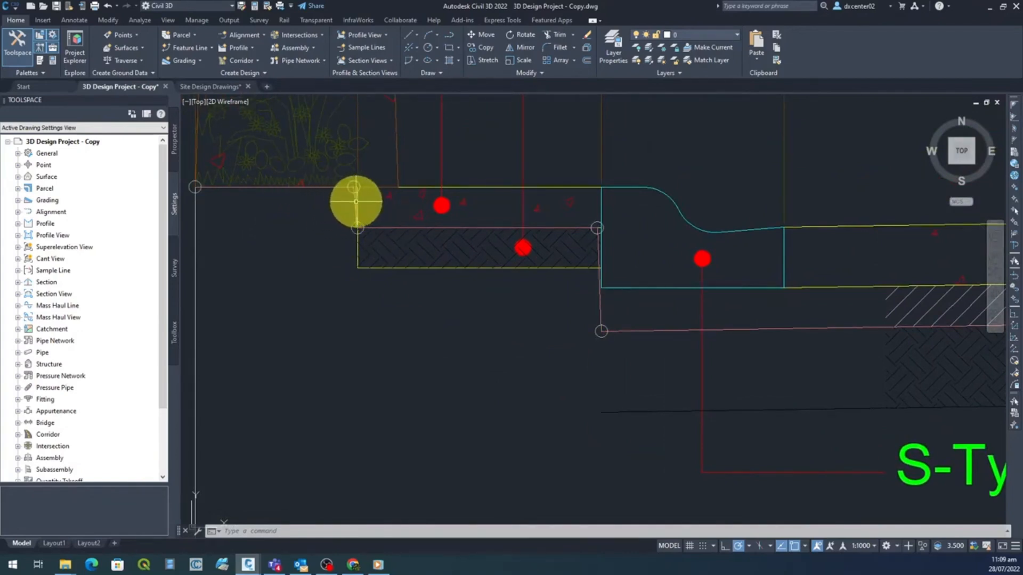
{"action": "left_click", "coordinate": [355, 200]}
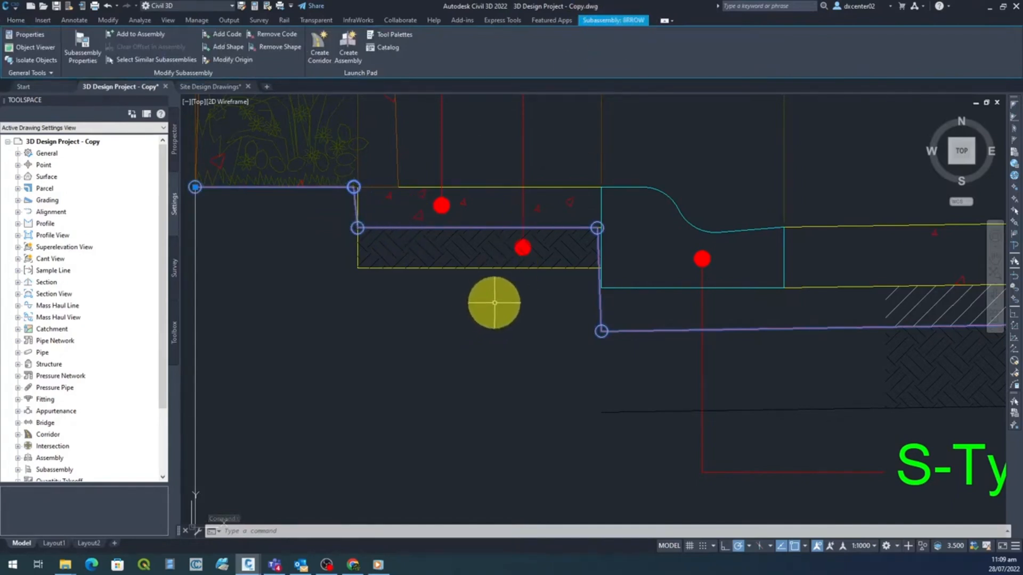
{"action": "scroll", "coordinate": [494, 302], "scroll_direction": "down", "scroll_amount": 3}
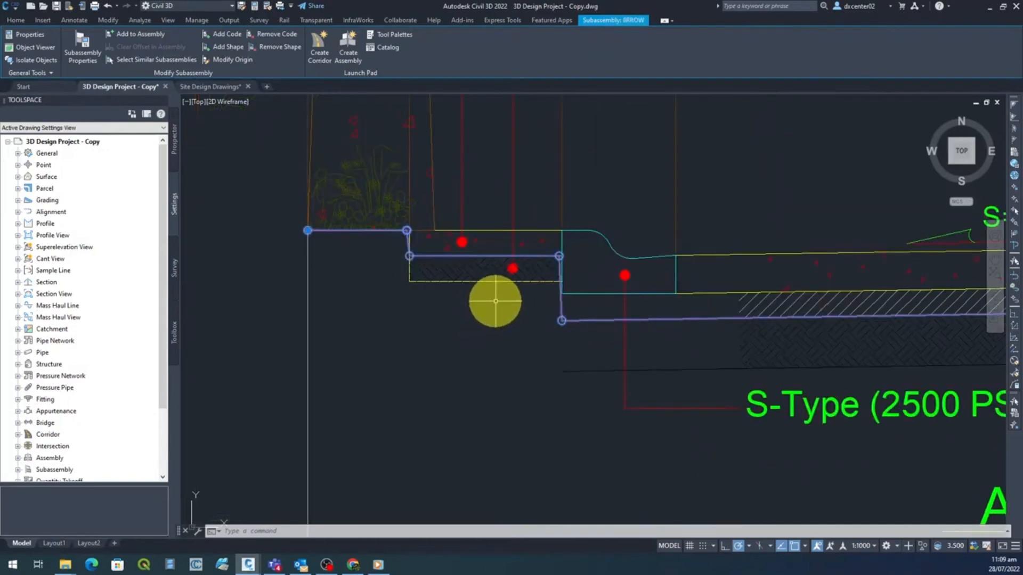
{"action": "key", "text": "Escape"}
{"action": "middle_click_drag", "start_coordinate": [492, 315], "coordinate": [450, 264]}
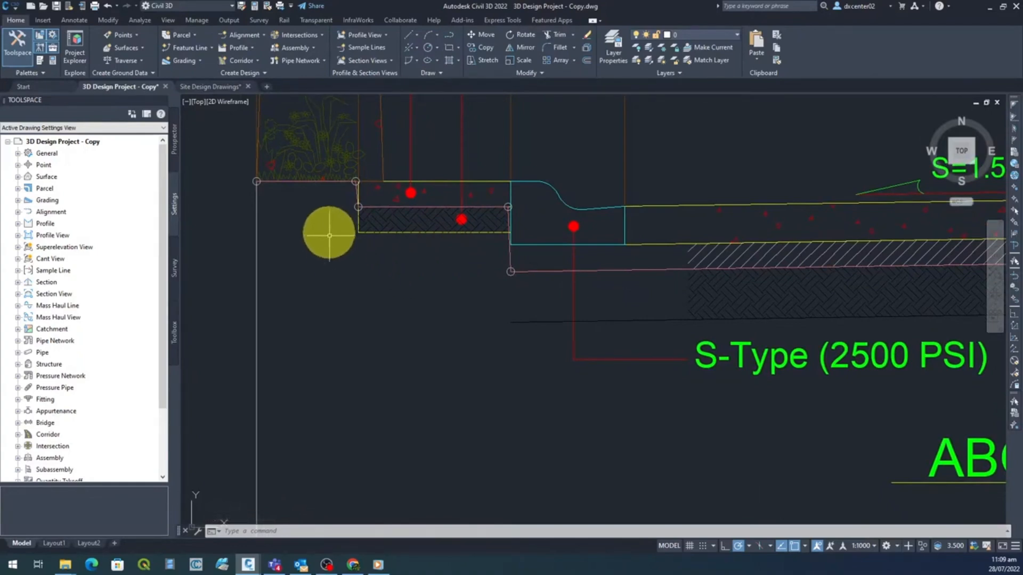
Add the code P1 to the subassembly point at the outer end of the left planting strip and check it.
{"action": "left_click", "coordinate": [303, 181]}
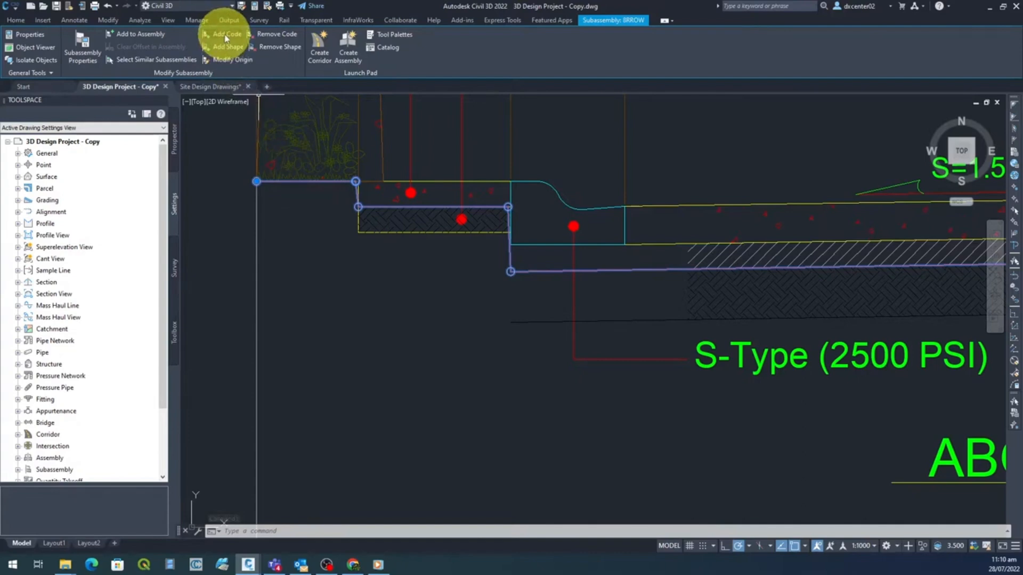
{"action": "left_click", "coordinate": [224, 35]}
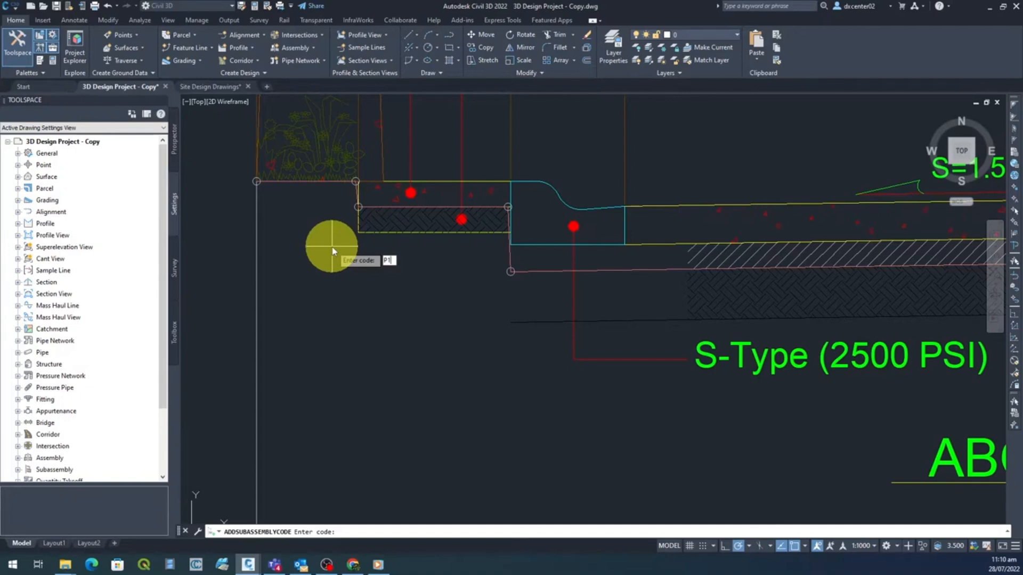
{"action": "key", "text": "Return"}
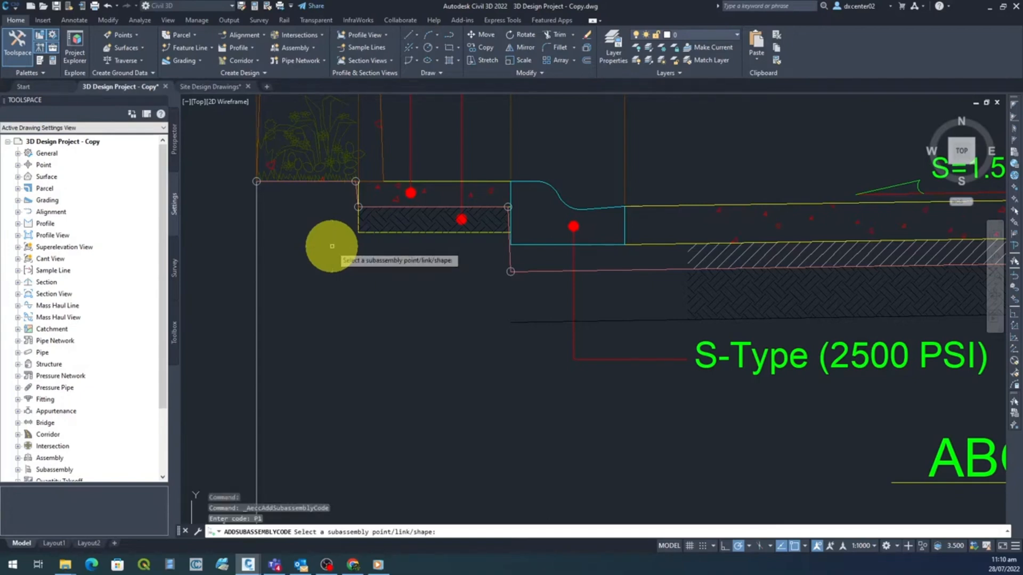
{"action": "scroll", "coordinate": [274, 187], "scroll_direction": "up", "scroll_amount": 4}
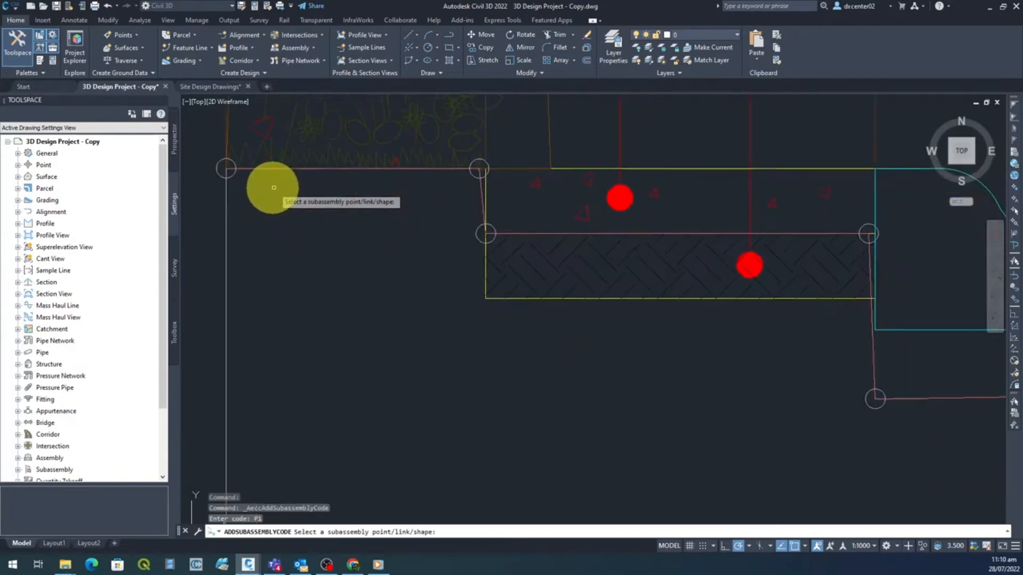
{"action": "left_click", "coordinate": [234, 173]}
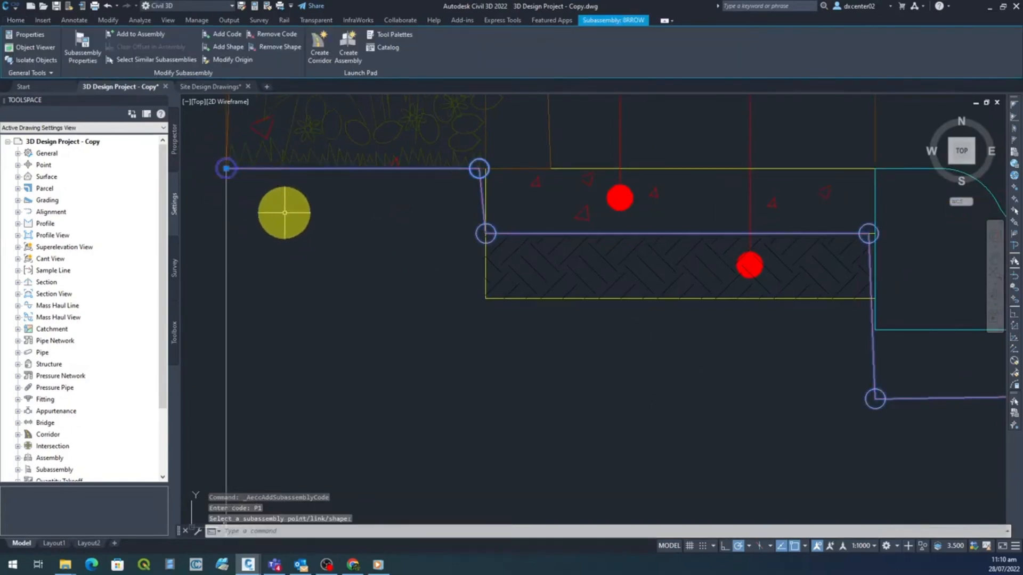
{"action": "key", "text": "Escape"}
{"action": "scroll", "coordinate": [284, 213], "scroll_direction": "up", "scroll_amount": 2}
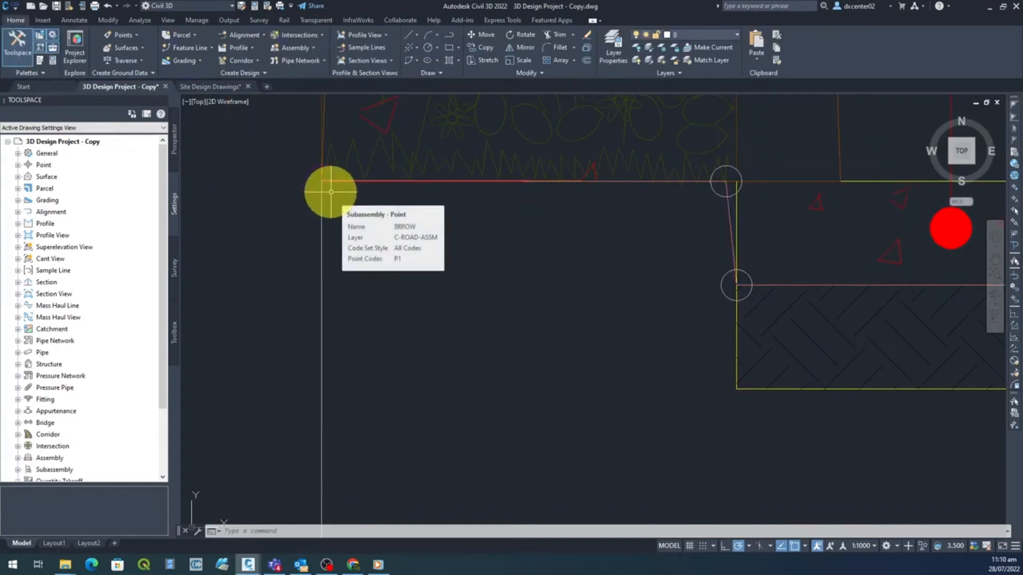
Add the code p1 to the subassembly point at the top of the left sidewalk's outer edge.
{"action": "scroll", "coordinate": [331, 193], "scroll_direction": "down", "scroll_amount": 2}
{"action": "scroll", "coordinate": [400, 245], "scroll_direction": "down", "scroll_amount": 2}
{"action": "middle_click_drag", "start_coordinate": [404, 242], "coordinate": [370, 247]}
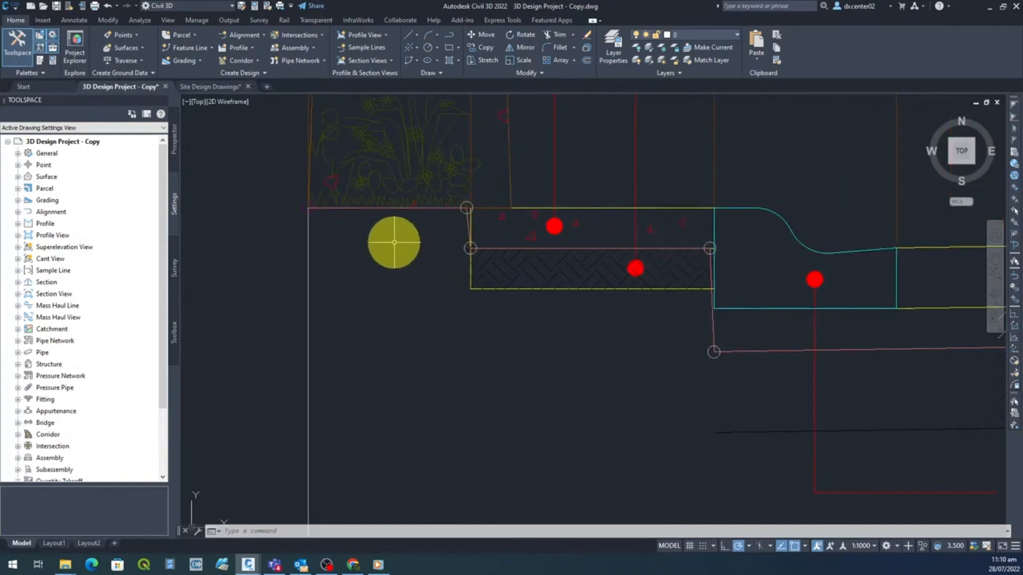
{"action": "key", "text": "Return"}
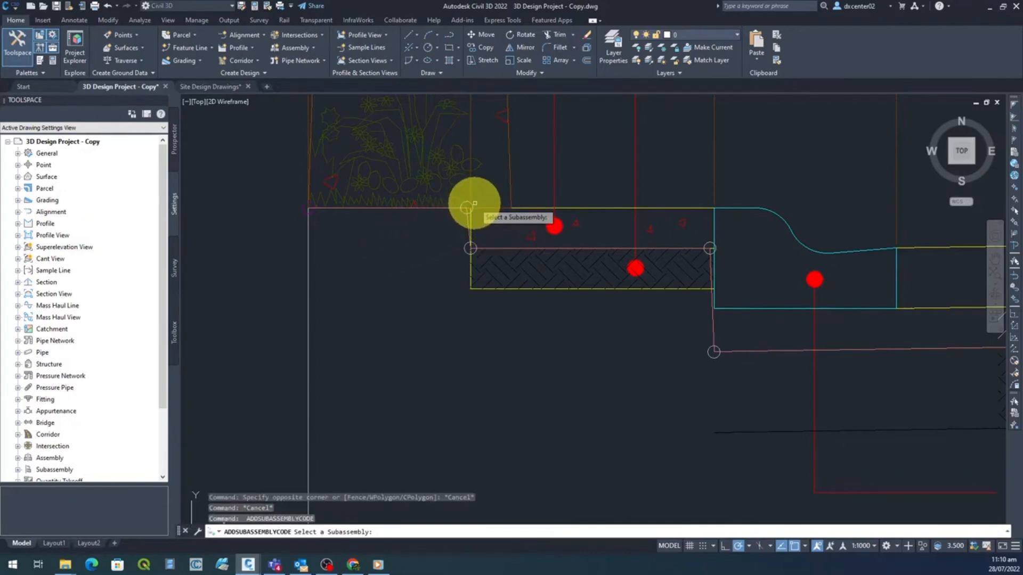
{"action": "scroll", "coordinate": [472, 206], "scroll_direction": "up", "scroll_amount": 4}
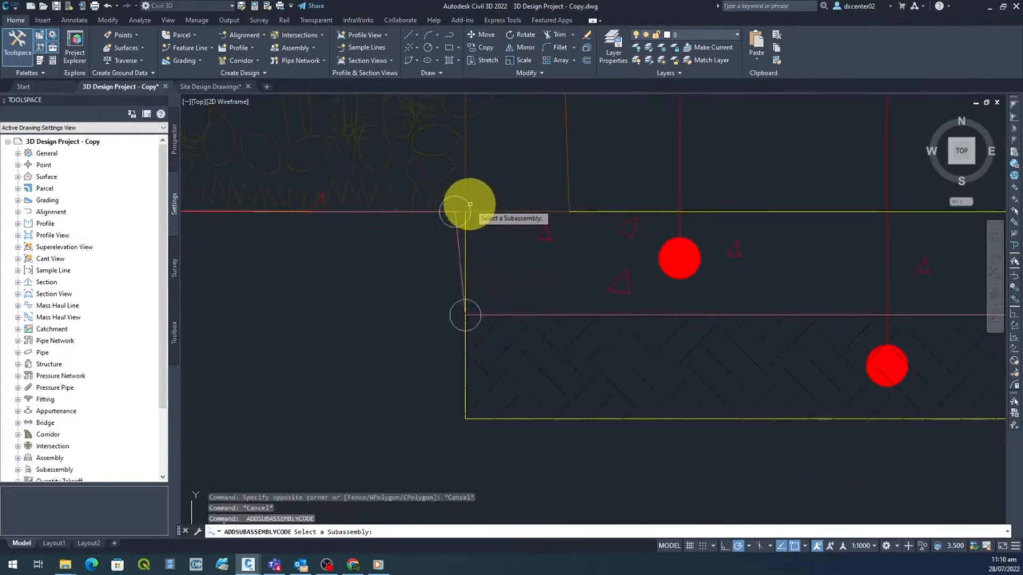
{"action": "left_click", "coordinate": [470, 204]}
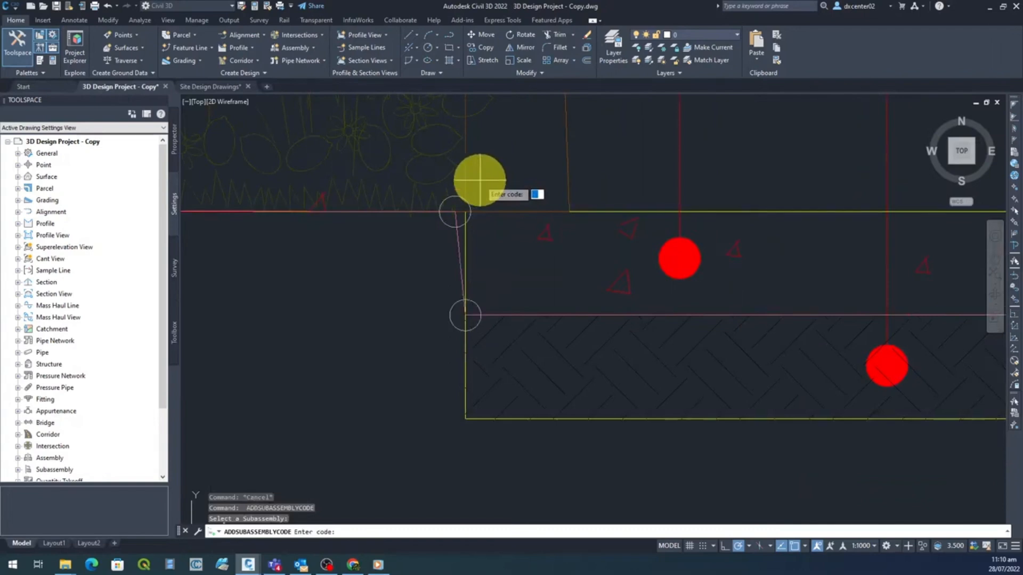
{"action": "key", "text": "Return"}
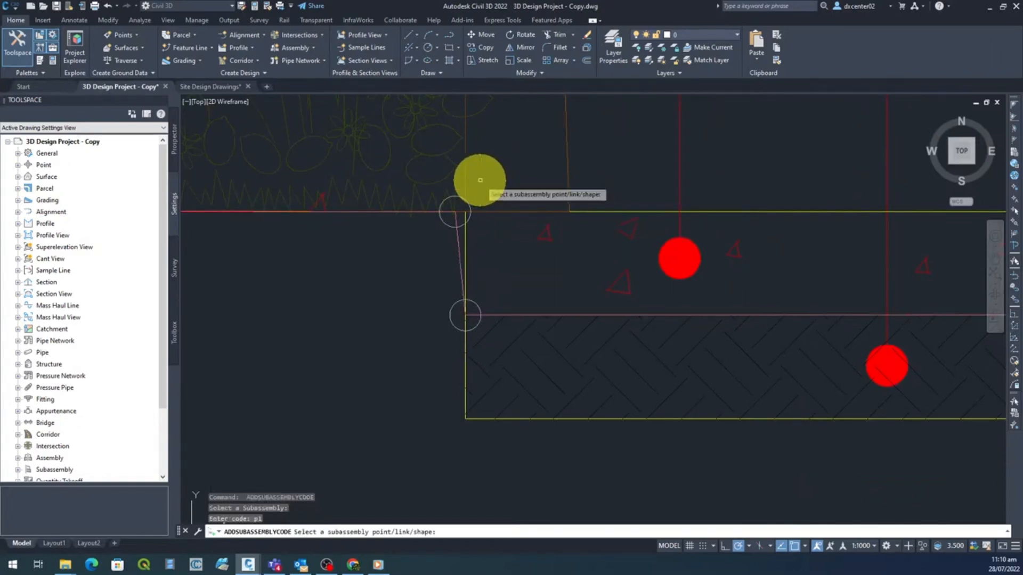
{"action": "left_click", "coordinate": [468, 207]}
{"action": "key", "text": "Escape"}
{"action": "key", "text": "Escape"}
Add the code p1 to the subassembly's bottom corner point below the left curb and gutter.
{"action": "scroll", "coordinate": [484, 192], "scroll_direction": "down", "scroll_amount": 1}
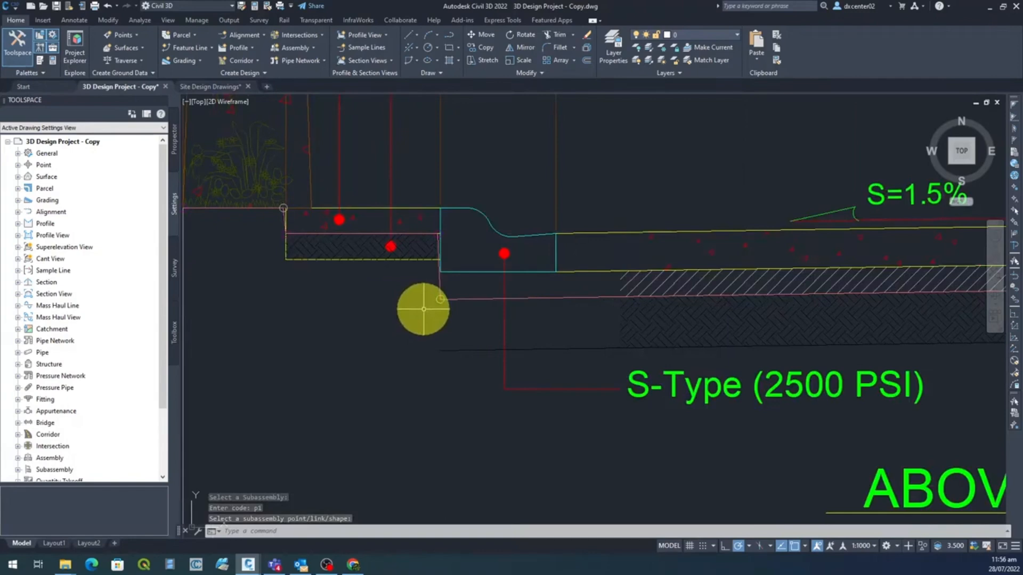
{"action": "scroll", "coordinate": [424, 309], "scroll_direction": "up", "scroll_amount": 2}
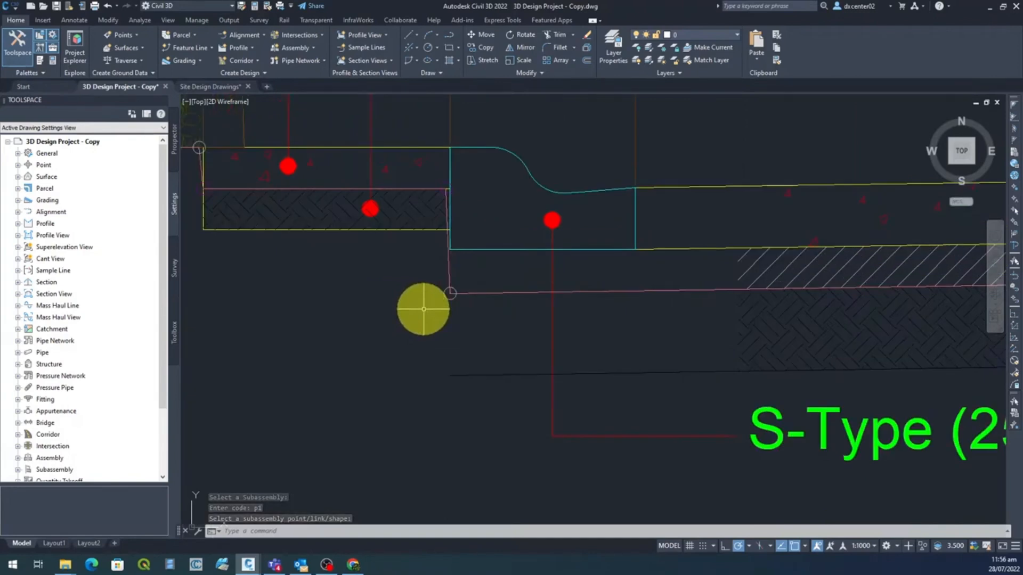
{"action": "key", "text": "Return"}
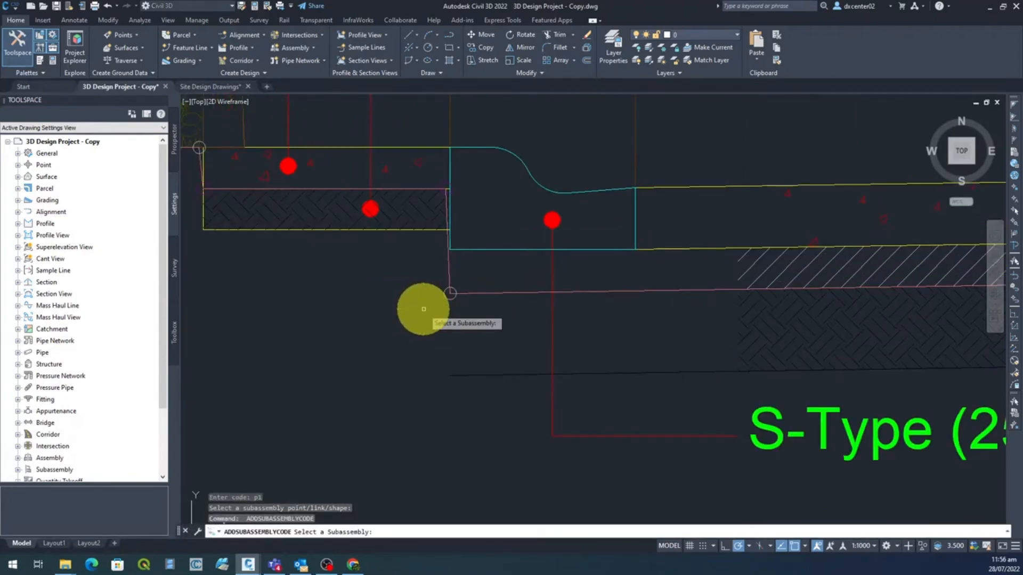
{"action": "left_click", "coordinate": [443, 297]}
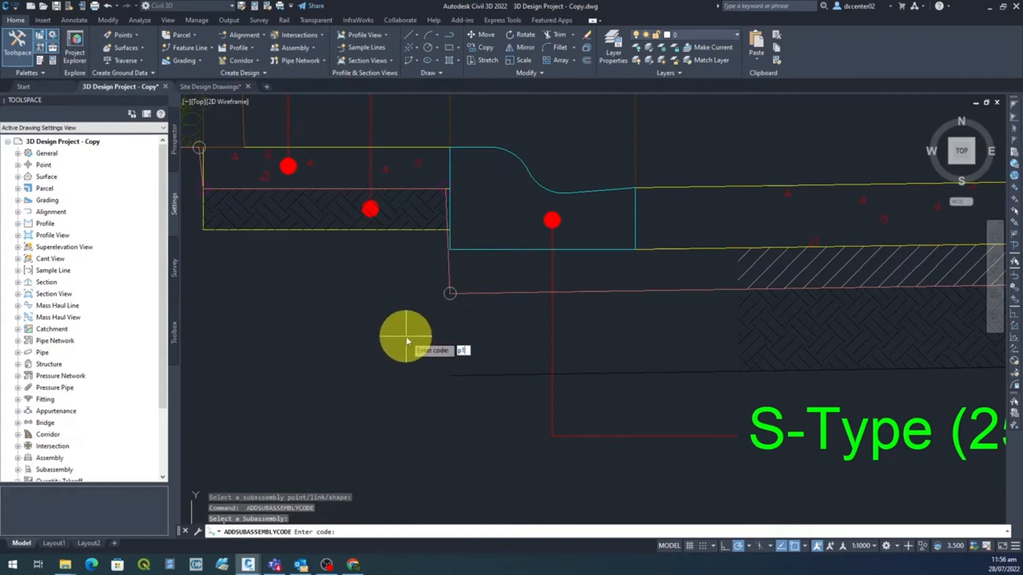
{"action": "key", "text": "Return"}
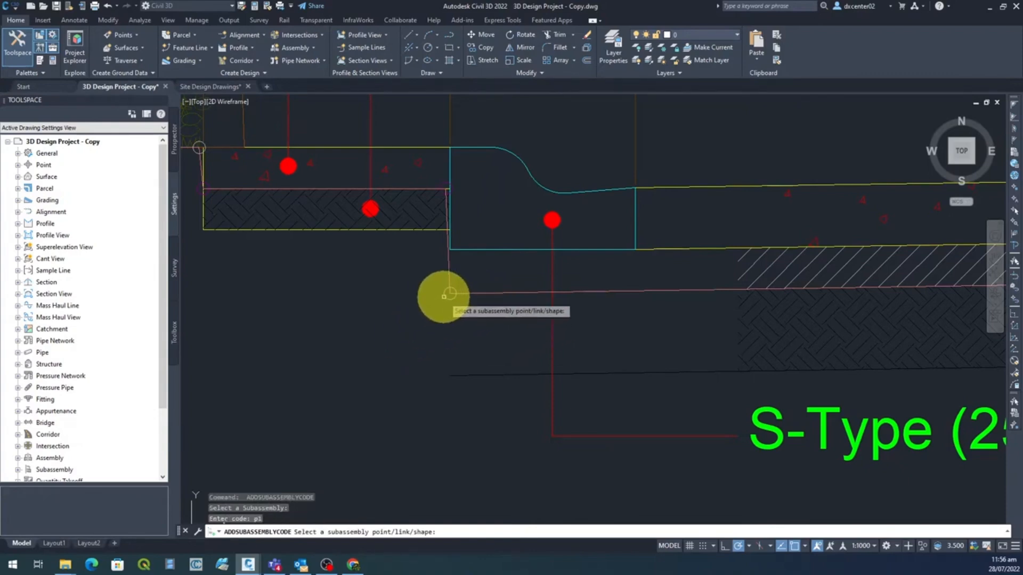
{"action": "left_click", "coordinate": [443, 295]}
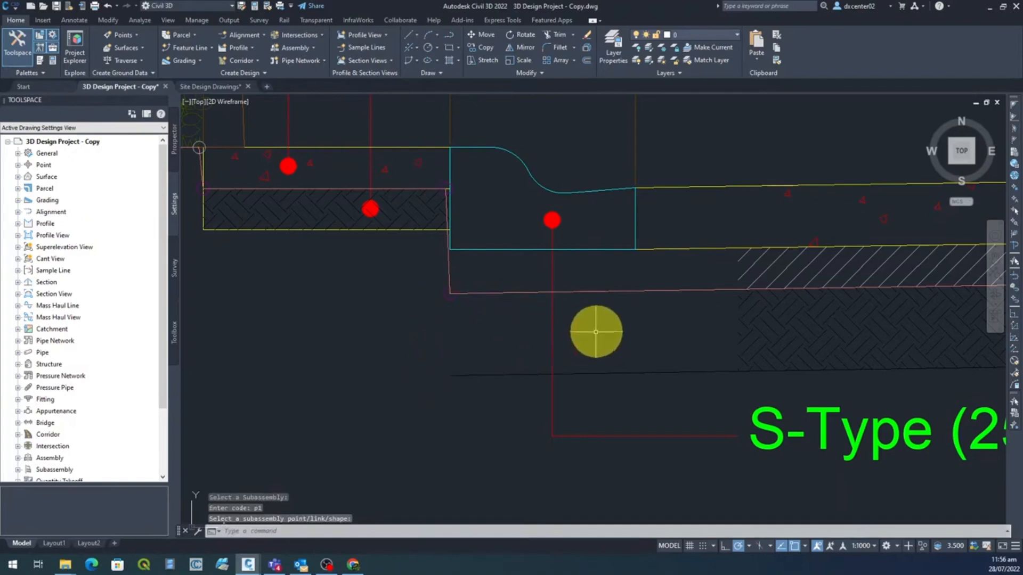
{"action": "scroll", "coordinate": [615, 324], "scroll_direction": "down", "scroll_amount": 4}
{"action": "middle_click_drag", "start_coordinate": [668, 332], "coordinate": [415, 338]}
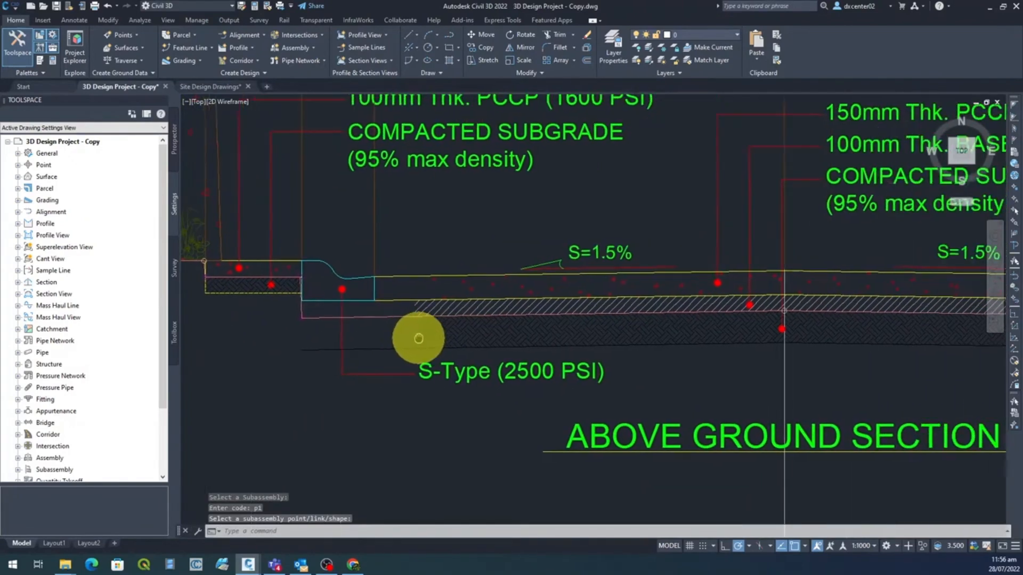
Add the code p1 to the subassembly point at the road centerline, at the bottom of the base course.
{"action": "middle_click_drag", "start_coordinate": [783, 327], "coordinate": [539, 331]}
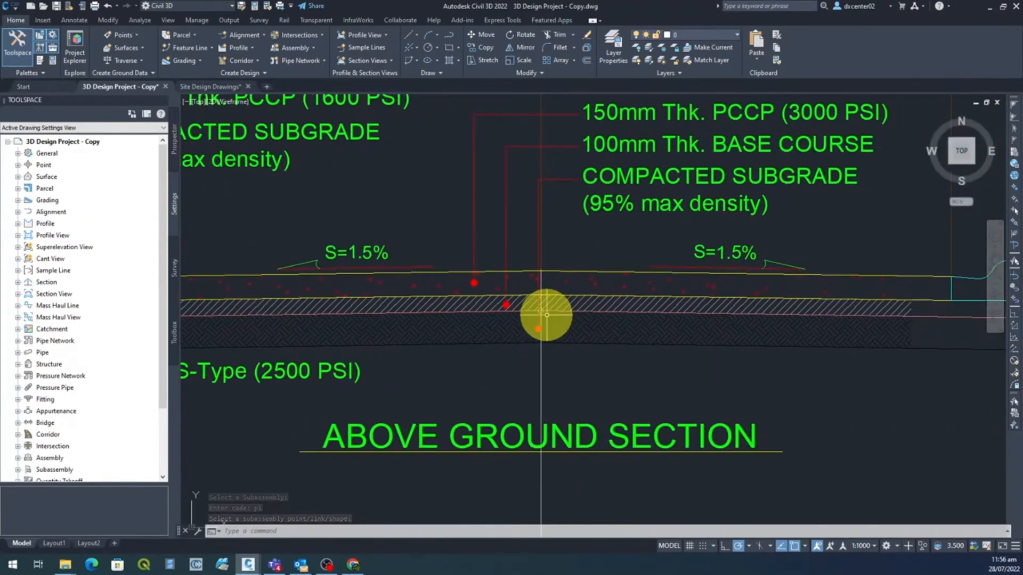
{"action": "scroll", "coordinate": [538, 312], "scroll_direction": "up", "scroll_amount": 6}
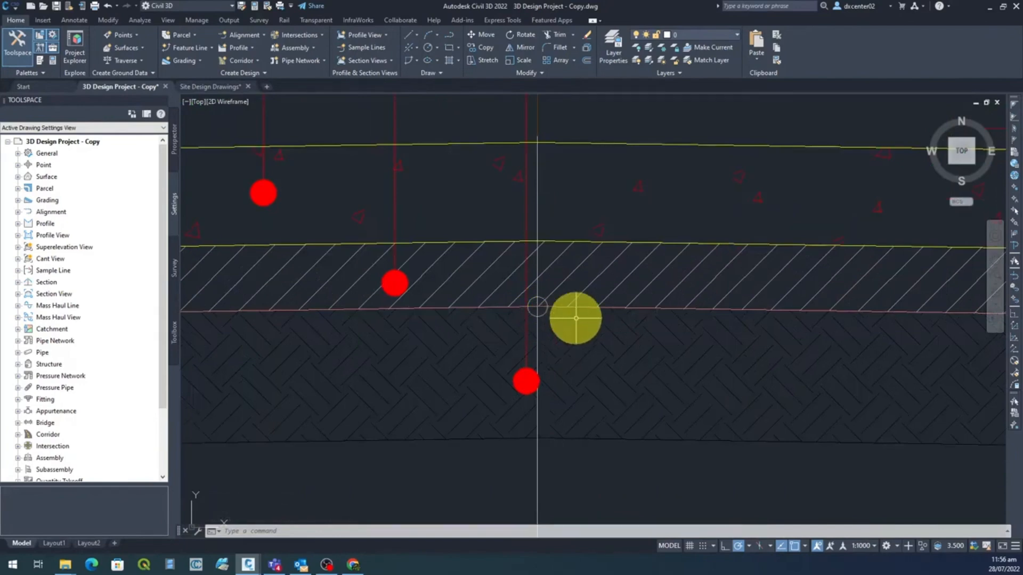
{"action": "key", "text": "Return"}
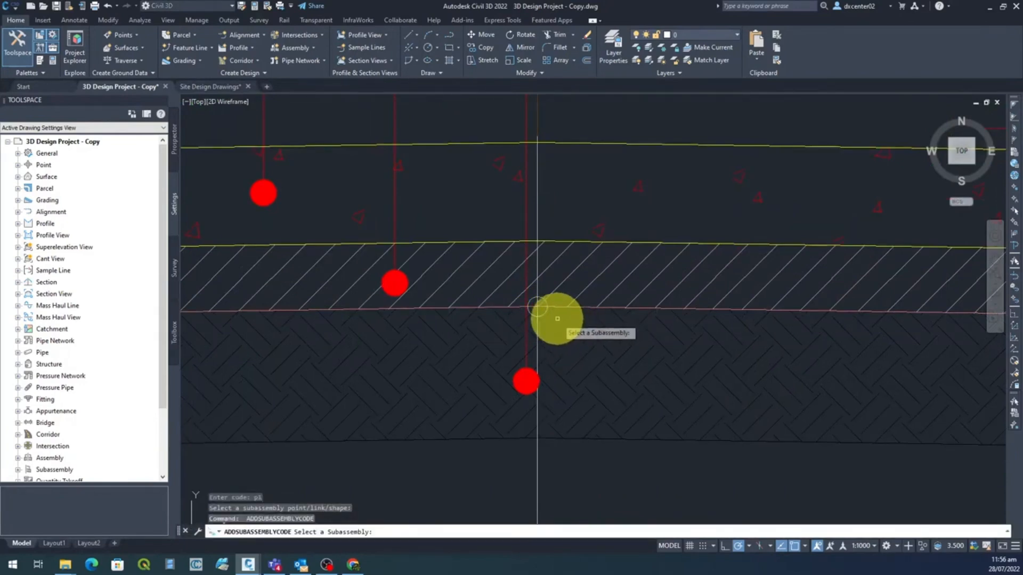
{"action": "left_click", "coordinate": [549, 326]}
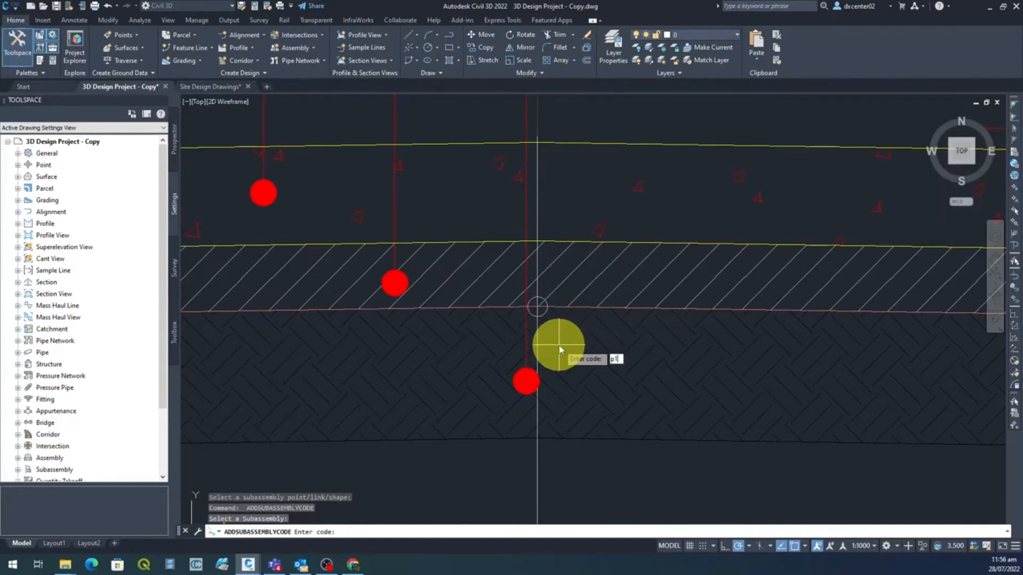
{"action": "type", "text": "p1"}
{"action": "key", "text": "Return"}
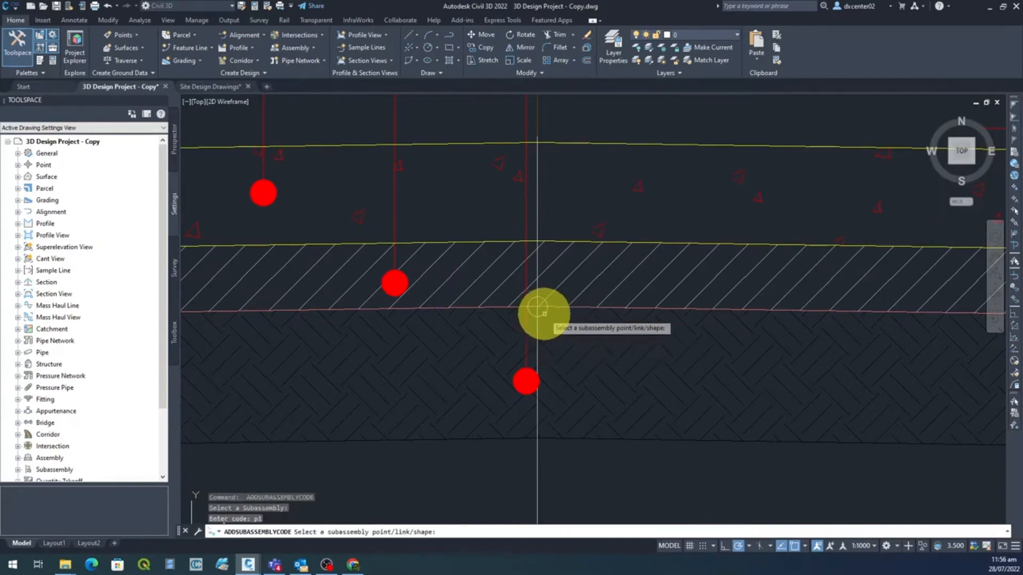
{"action": "left_click", "coordinate": [541, 315]}
Add the code p1 to the subassembly's bottom corner point below the right curb and gutter.
{"action": "scroll", "coordinate": [543, 323], "scroll_direction": "down", "scroll_amount": 5}
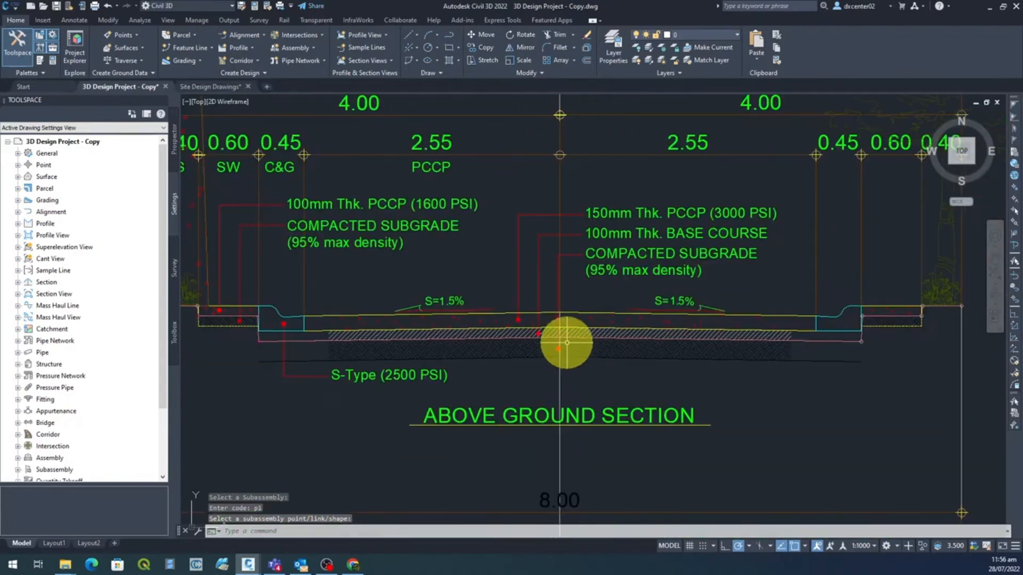
{"action": "mouse_move", "coordinate": [772, 375]}
{"action": "middle_mouse_down"}
{"action": "mouse_move", "coordinate": [598, 366]}
{"action": "mouse_move", "coordinate": [433, 384]}
{"action": "middle_mouse_up"}
{"action": "scroll", "coordinate": [522, 354], "scroll_direction": "up", "scroll_amount": 2}
{"action": "scroll", "coordinate": [522, 353], "scroll_direction": "up", "scroll_amount": 4}
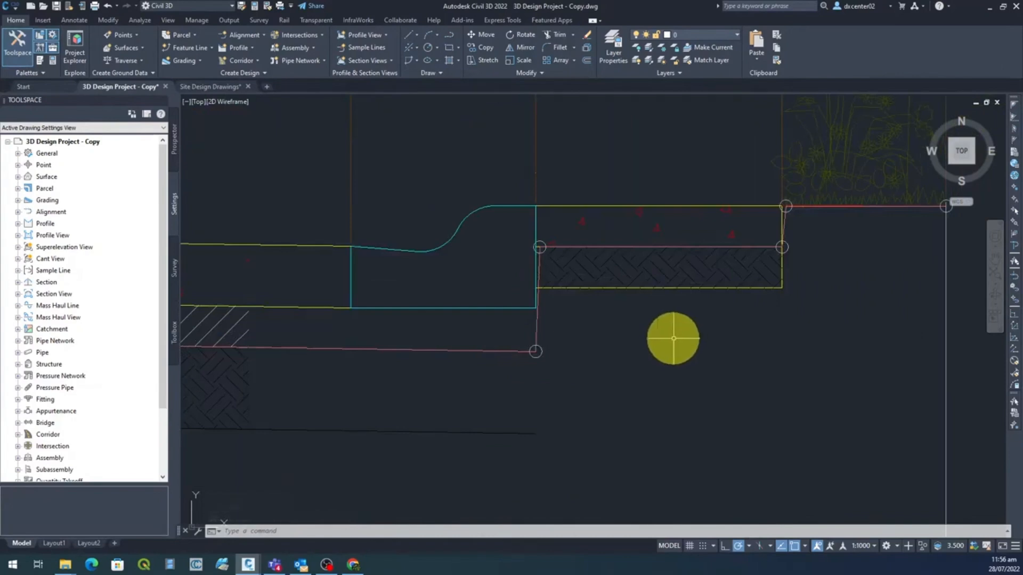
{"action": "middle_click_drag", "start_coordinate": [673, 337], "coordinate": [620, 360]}
{"action": "key", "text": "Return"}
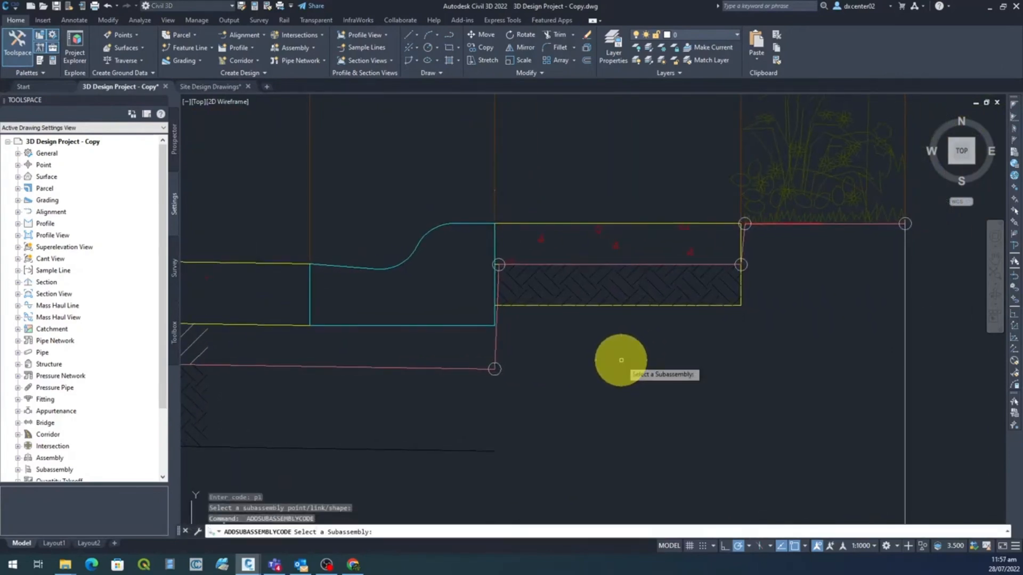
{"action": "left_click", "coordinate": [499, 367]}
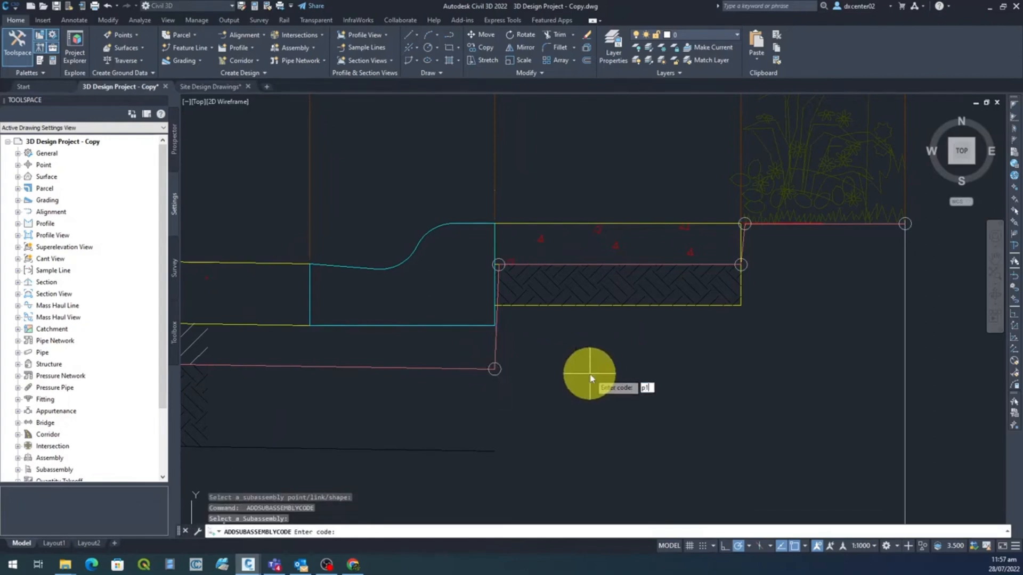
{"action": "type", "text": "p1"}
{"action": "key", "text": "Return"}
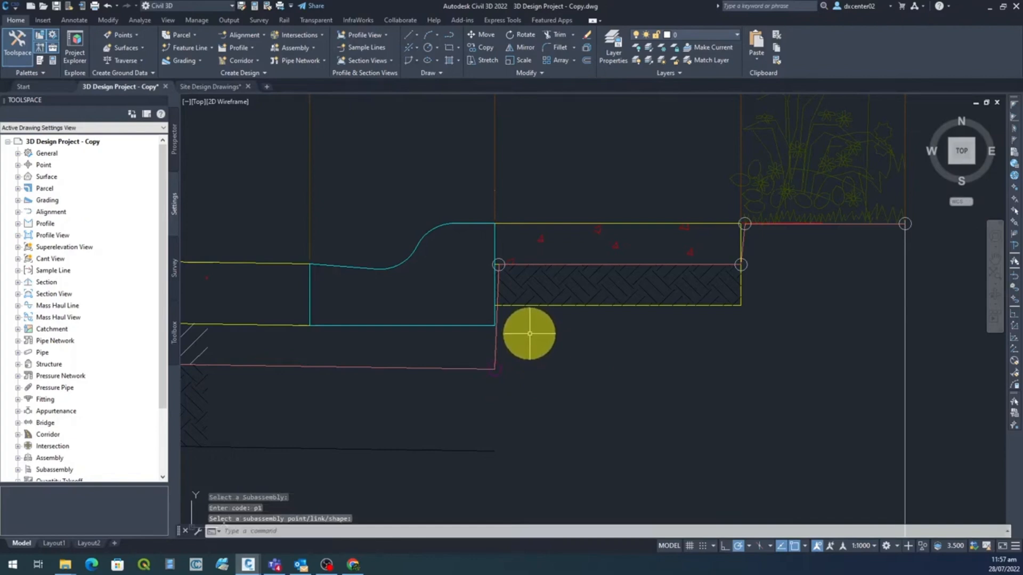
Add the code p1 to the subassembly point under the right sidewalk slab, beside the curb and gutter.
{"action": "key", "text": "Return"}
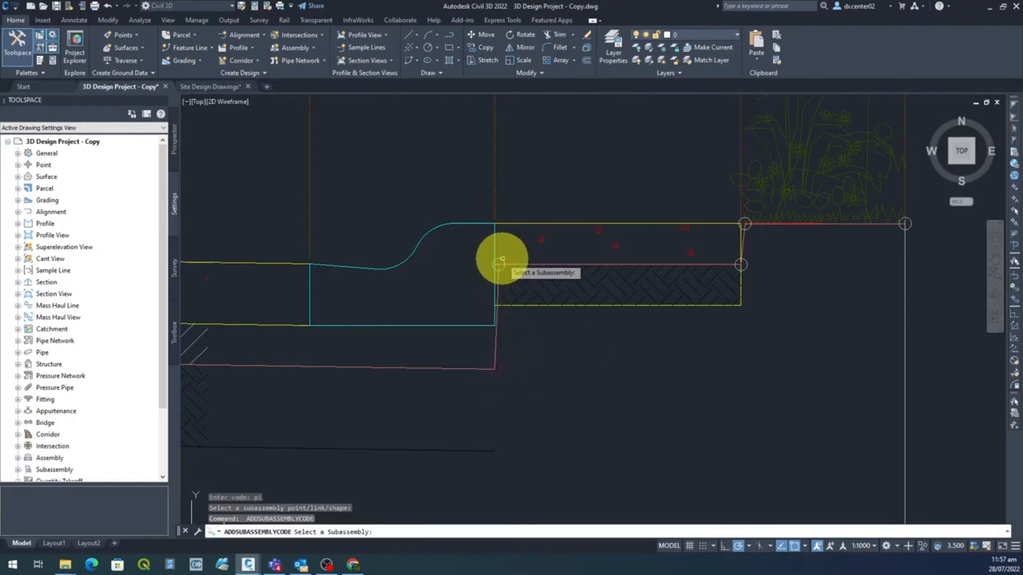
{"action": "left_click", "coordinate": [504, 257]}
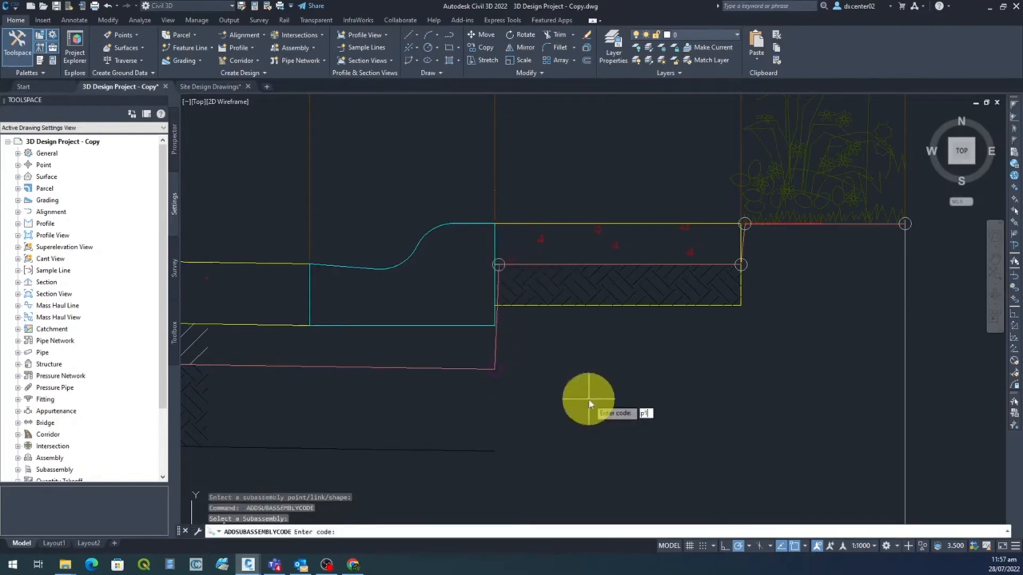
{"action": "key", "text": "Return"}
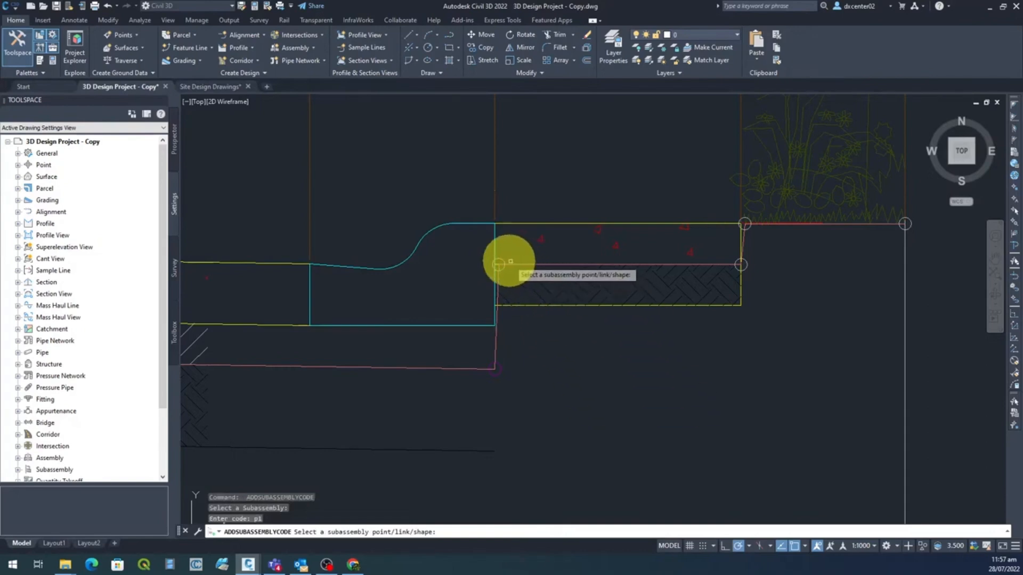
{"action": "left_click", "coordinate": [498, 254]}
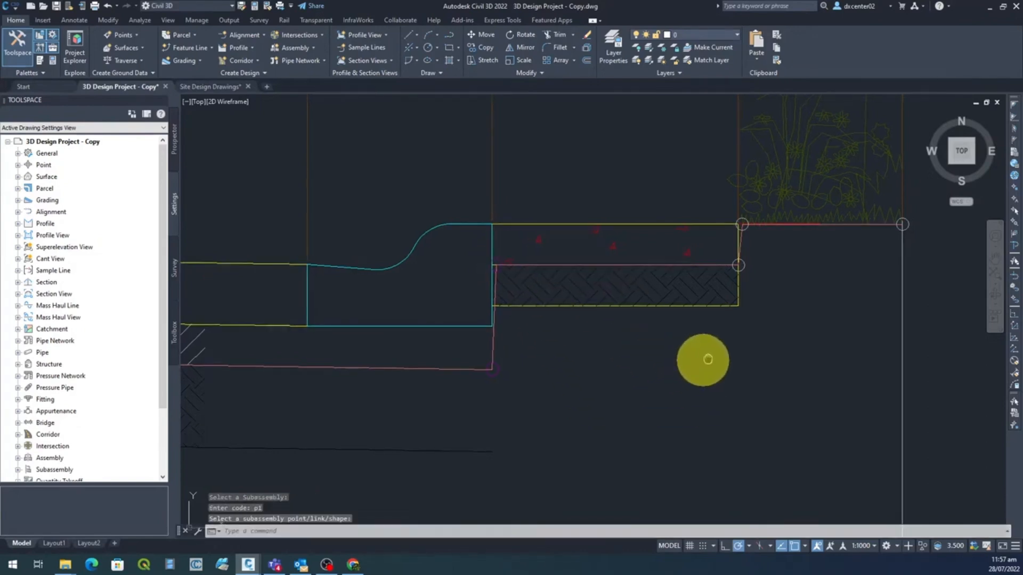
Add the code p1 to the subassembly point under the right sidewalk slab at its outer edge.
{"action": "middle_click_drag", "start_coordinate": [713, 359], "coordinate": [661, 401]}
{"action": "key", "text": "Return"}
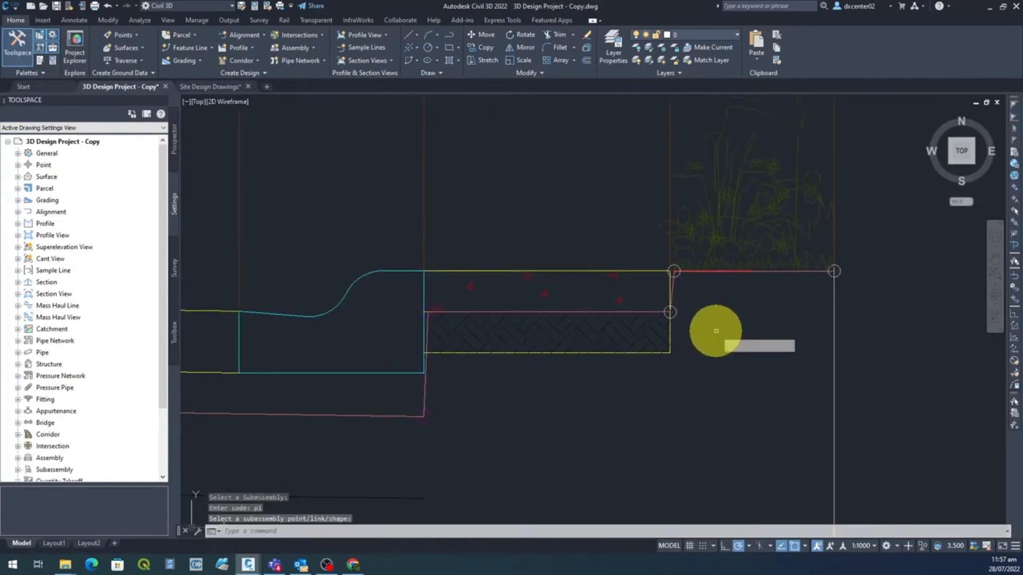
{"action": "left_click", "coordinate": [677, 307]}
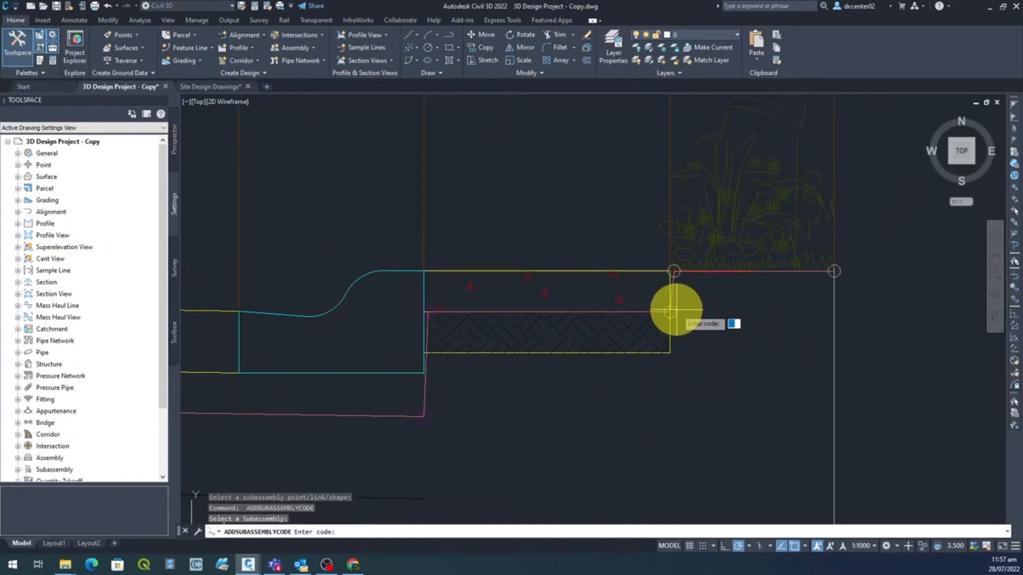
{"action": "type", "text": "p1"}
{"action": "key", "text": "Return"}
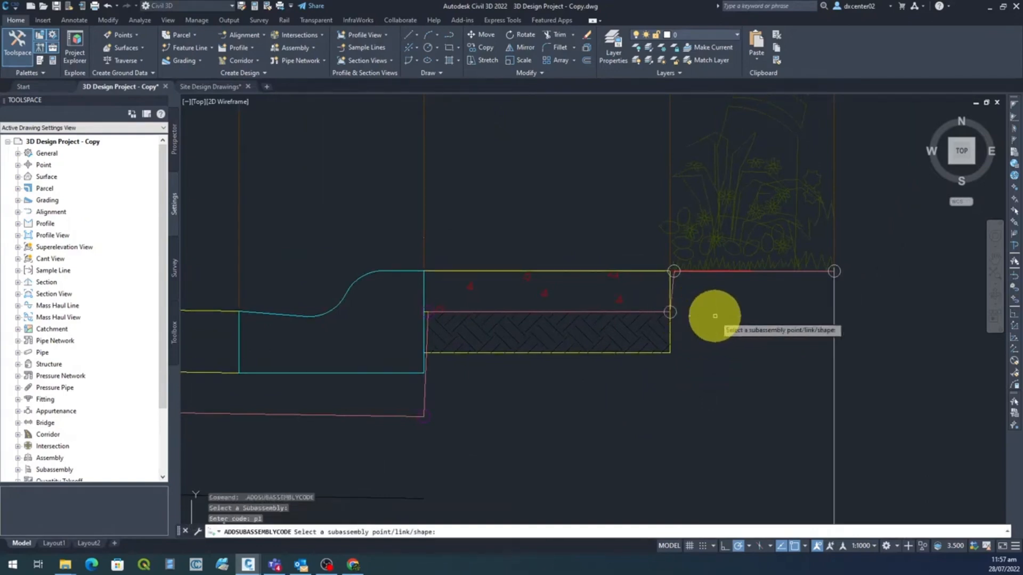
{"action": "left_click", "coordinate": [671, 312]}
Add the code p1 to the subassembly point at the top of the right sidewalk's outer edge.
{"action": "key", "text": "Return"}
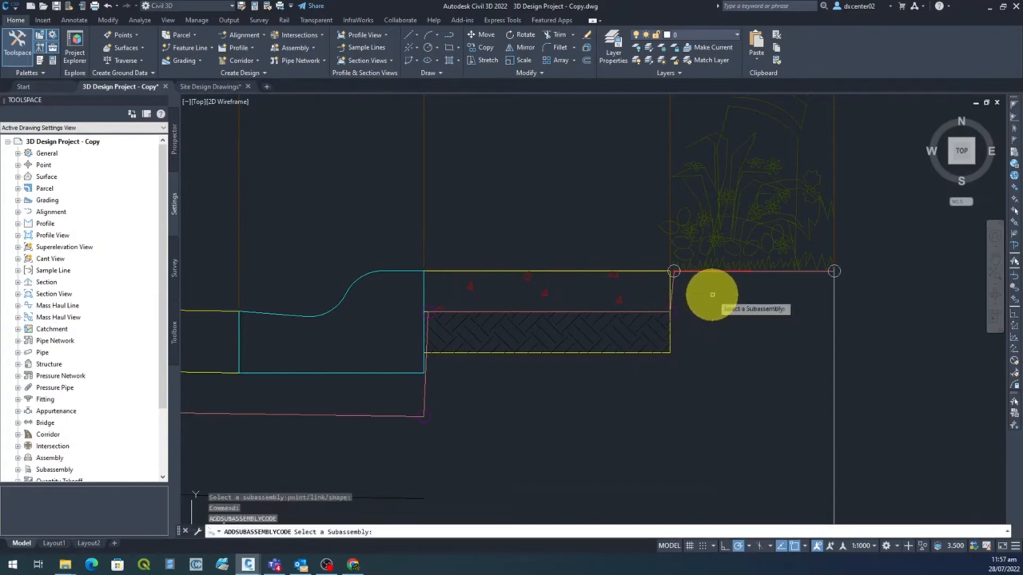
{"action": "left_click", "coordinate": [675, 273]}
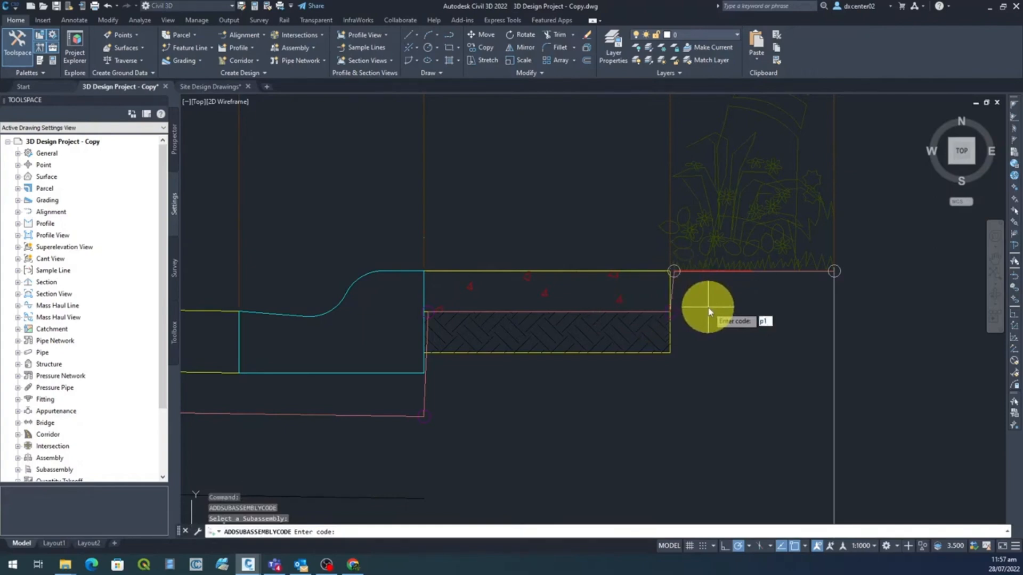
{"action": "key", "text": "Return"}
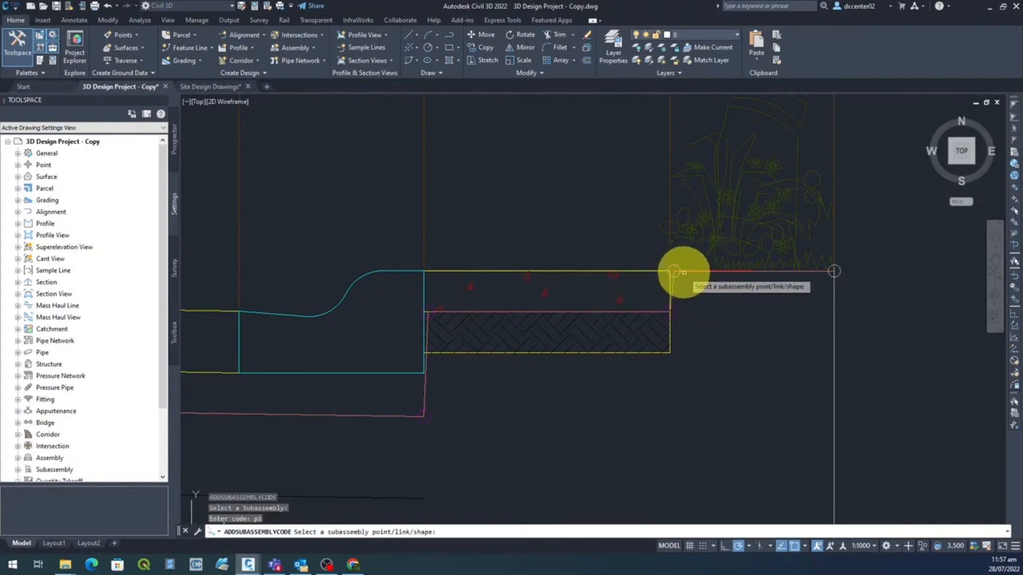
{"action": "left_click", "coordinate": [674, 273]}
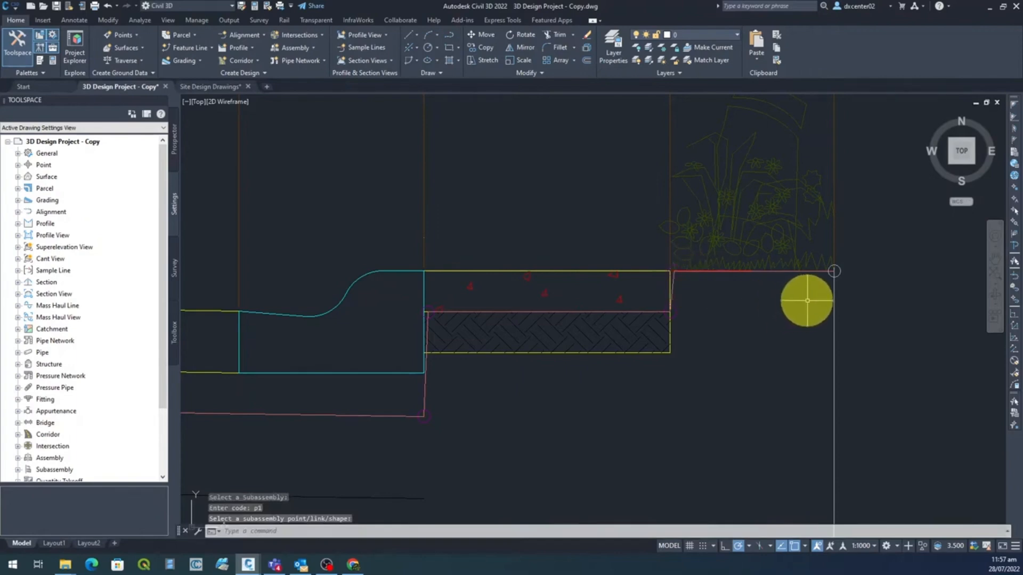
Add the code p1 to the subassembly point at the outer end of the right planting strip.
{"action": "middle_click_drag", "start_coordinate": [807, 300], "coordinate": [751, 309]}
{"action": "key", "text": "Return"}
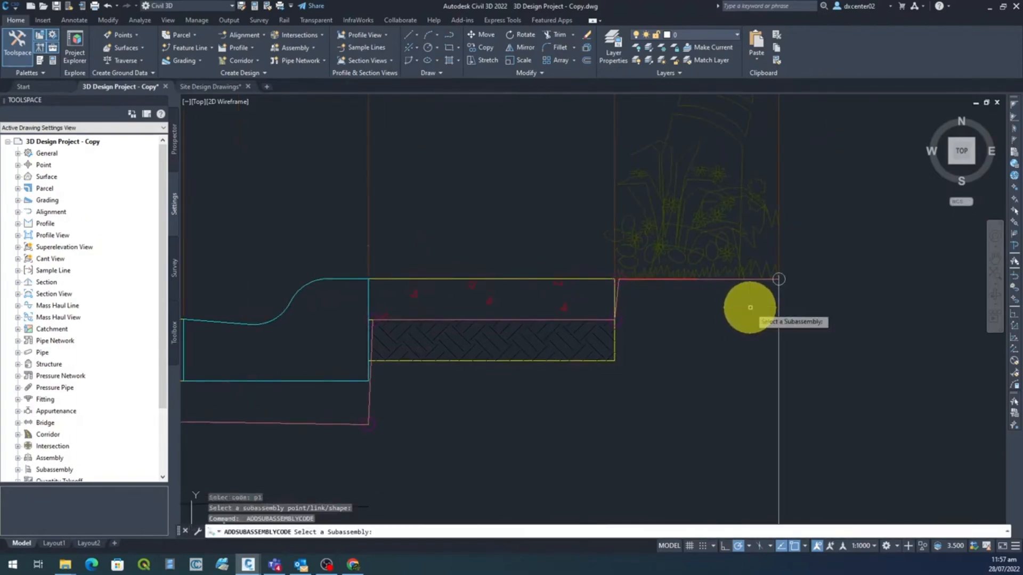
{"action": "left_click", "coordinate": [779, 281]}
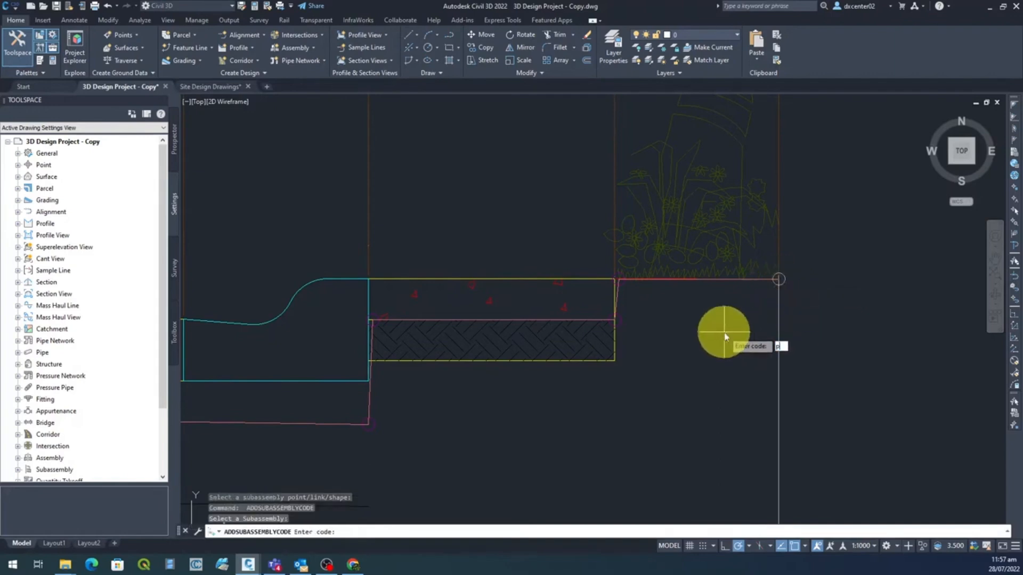
{"action": "type", "text": "p1"}
{"action": "key", "text": "Return"}
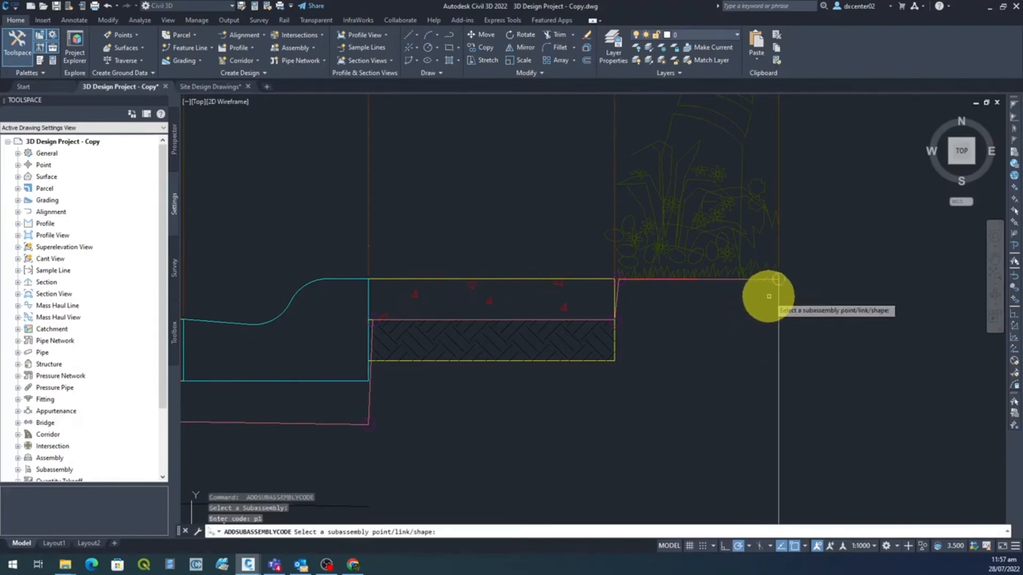
{"action": "left_click", "coordinate": [779, 279]}
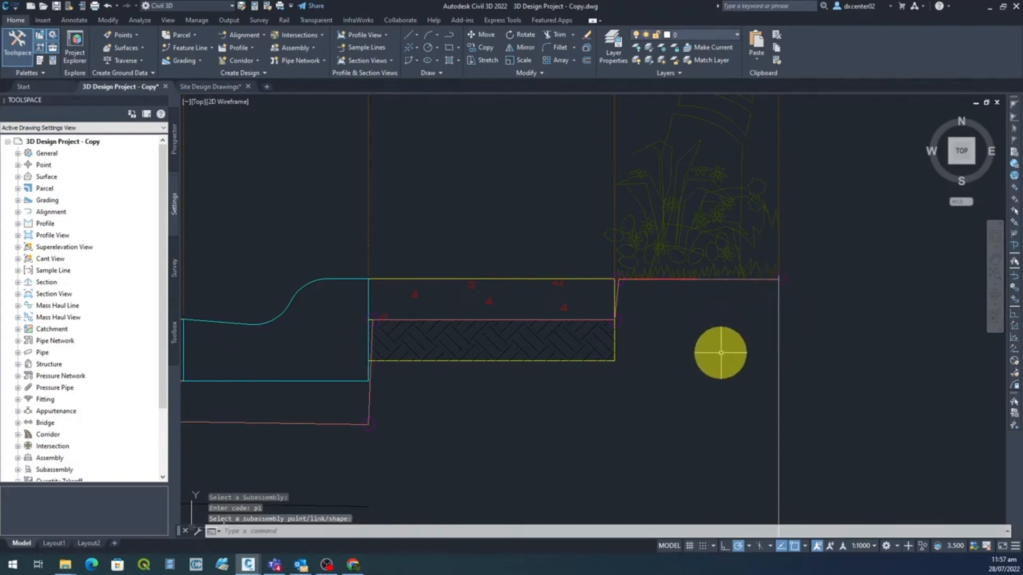
Check the point codes along the right planting strip and sidewalk and at the road centerline.
{"action": "scroll", "coordinate": [721, 353], "scroll_direction": "down", "scroll_amount": 2}
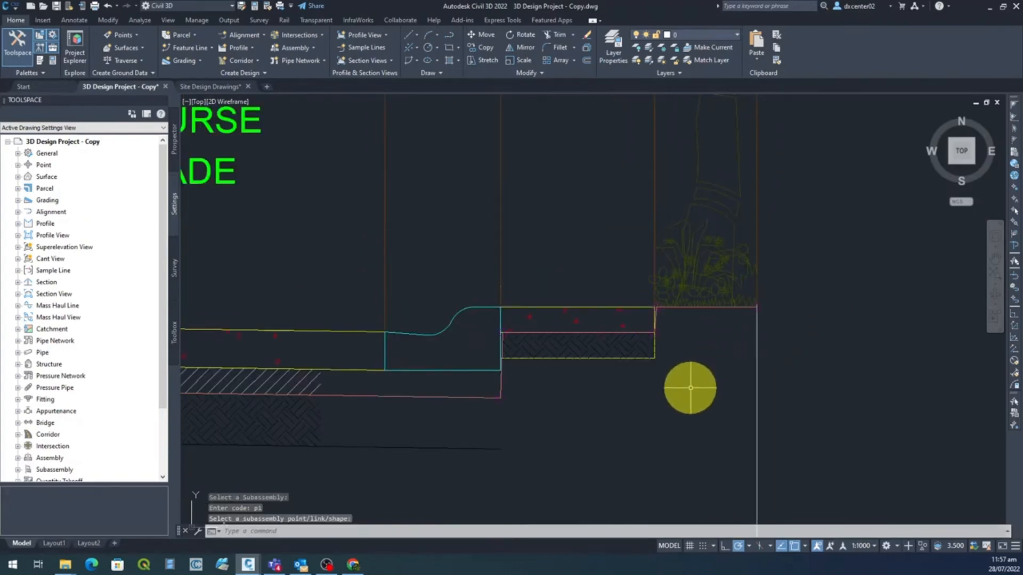
{"action": "middle_click_drag", "start_coordinate": [690, 388], "coordinate": [822, 338]}
{"action": "key", "text": "Escape"}
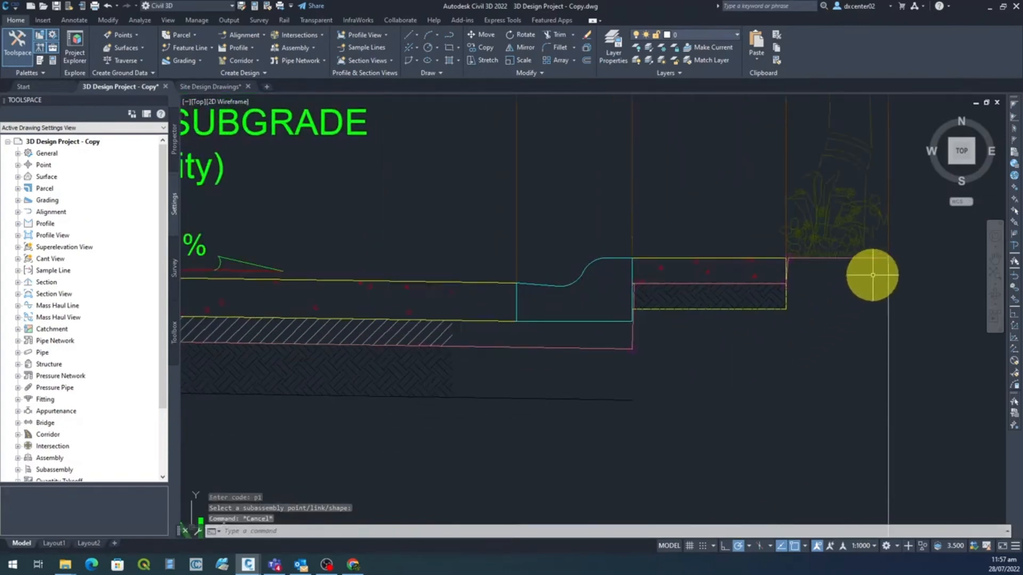
{"action": "mouse_move", "coordinate": [891, 260]}
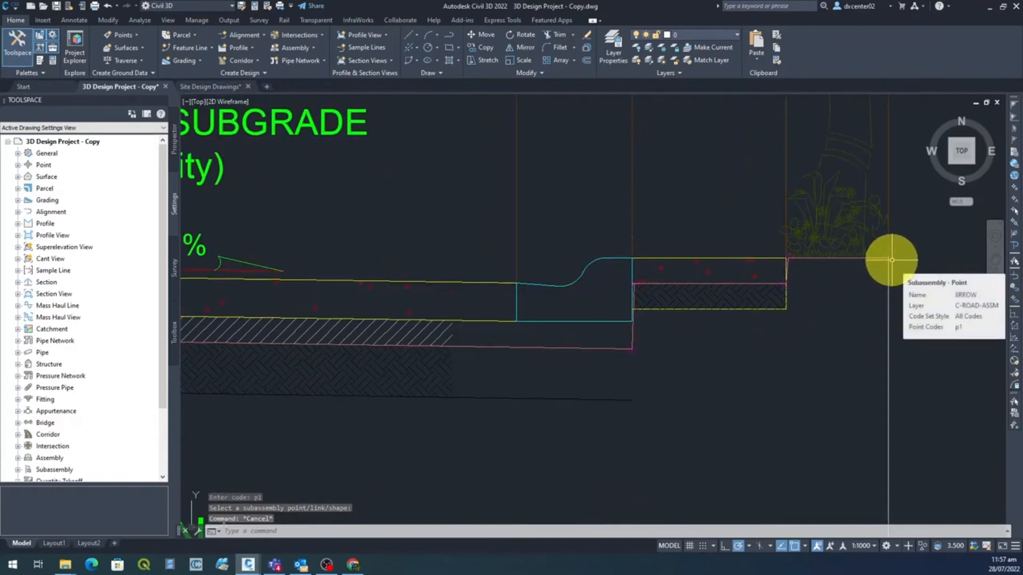
{"action": "mouse_move", "coordinate": [790, 260]}
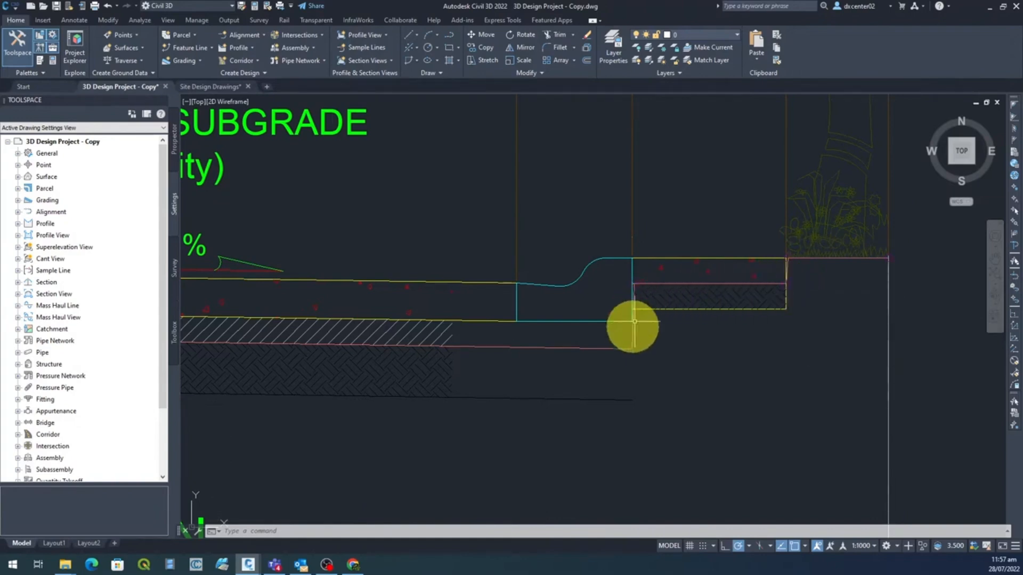
{"action": "scroll", "coordinate": [624, 343], "scroll_direction": "down", "scroll_amount": 4}
{"action": "scroll", "coordinate": [532, 381], "scroll_direction": "down", "scroll_amount": 3}
{"action": "scroll", "coordinate": [554, 303], "scroll_direction": "up", "scroll_amount": 6}
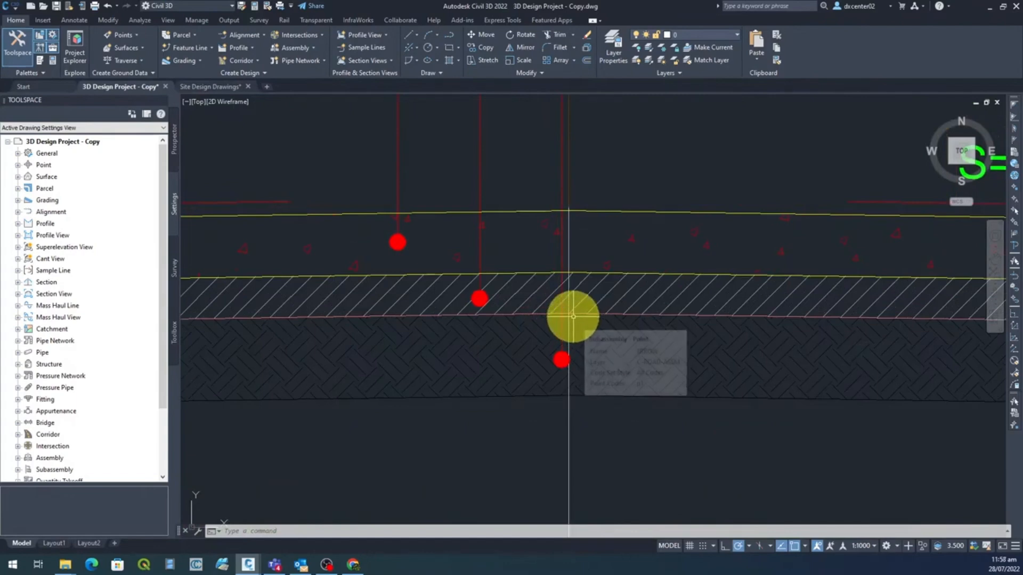
{"action": "scroll", "coordinate": [572, 316], "scroll_direction": "down", "scroll_amount": 5}
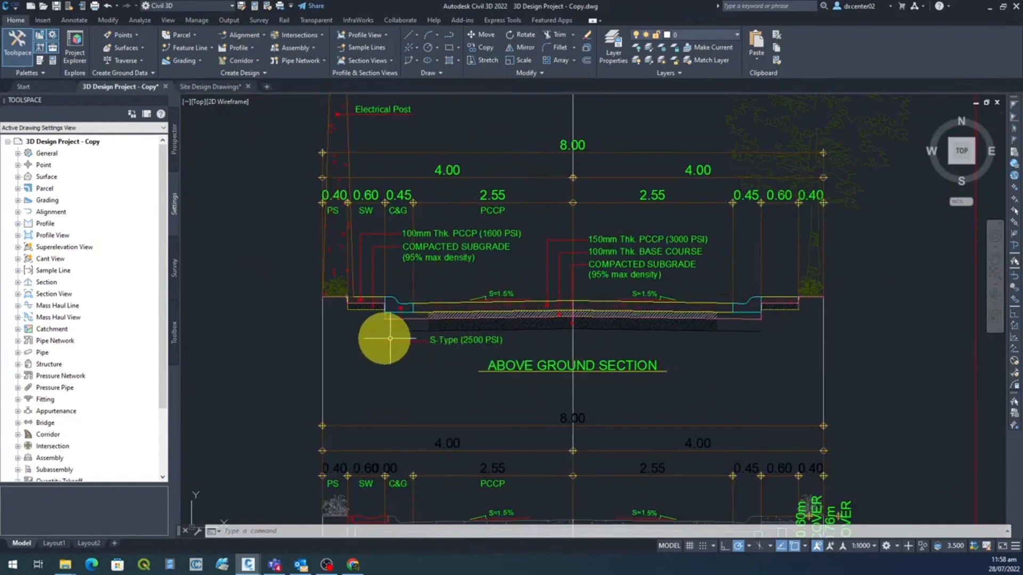
Add the code link to the 8RROW subassembly's link at the left planting strip.
{"action": "scroll", "coordinate": [339, 309], "scroll_direction": "up", "scroll_amount": 4}
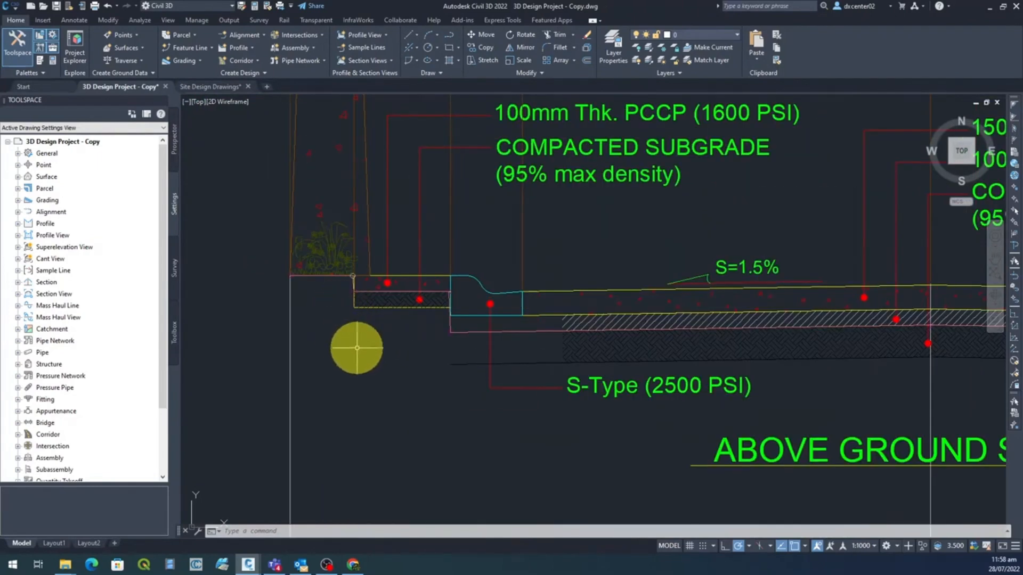
{"action": "middle_click_drag", "start_coordinate": [354, 347], "coordinate": [325, 347]}
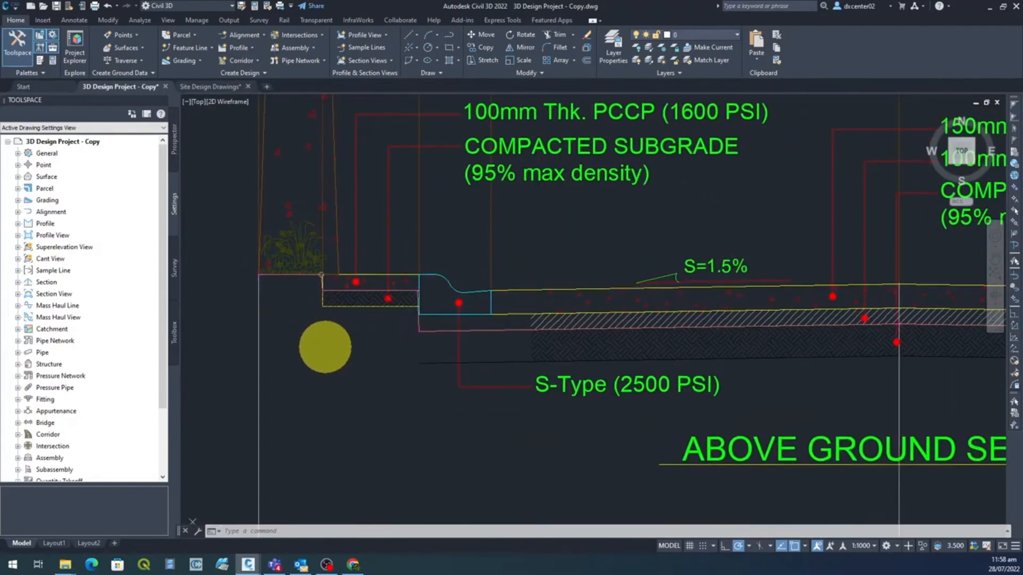
{"action": "left_click", "coordinate": [447, 330]}
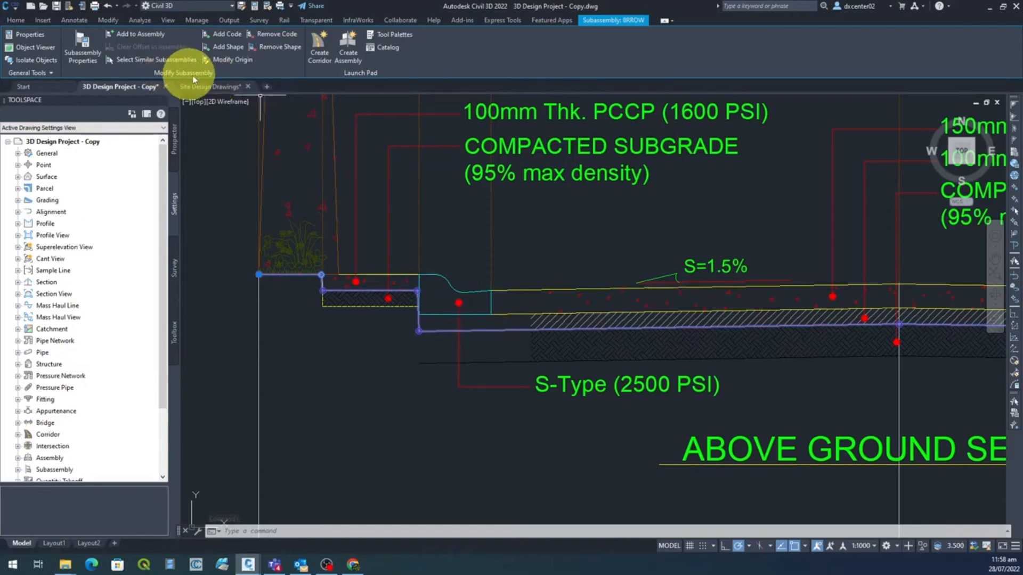
{"action": "left_click", "coordinate": [224, 33]}
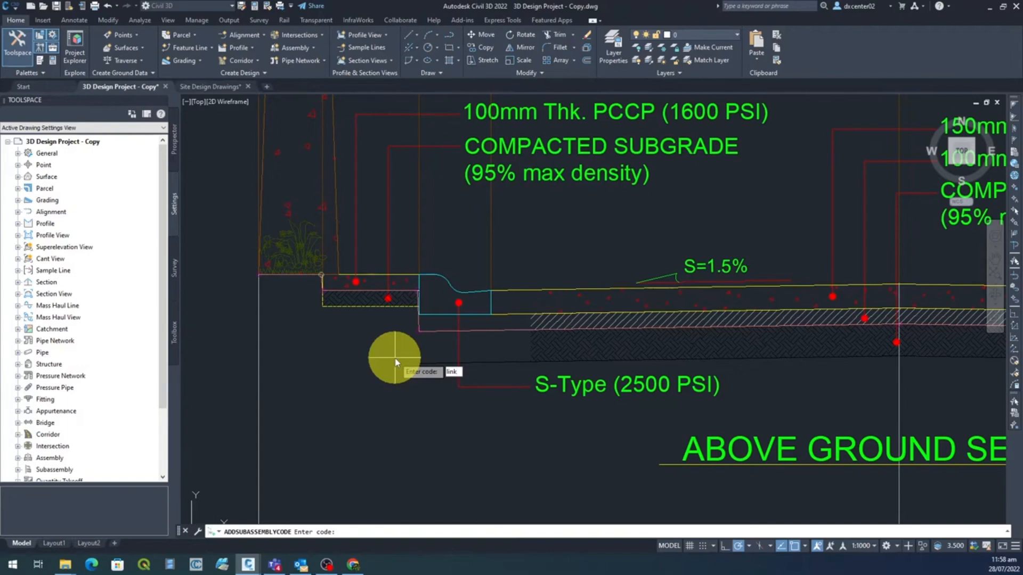
{"action": "key", "text": "Return"}
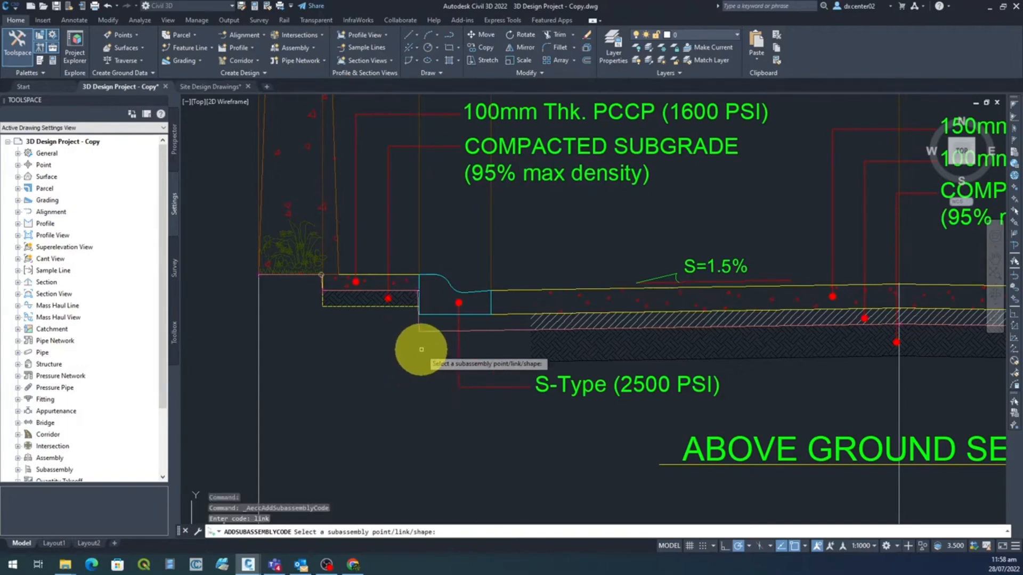
{"action": "scroll", "coordinate": [303, 279], "scroll_direction": "up", "scroll_amount": 4}
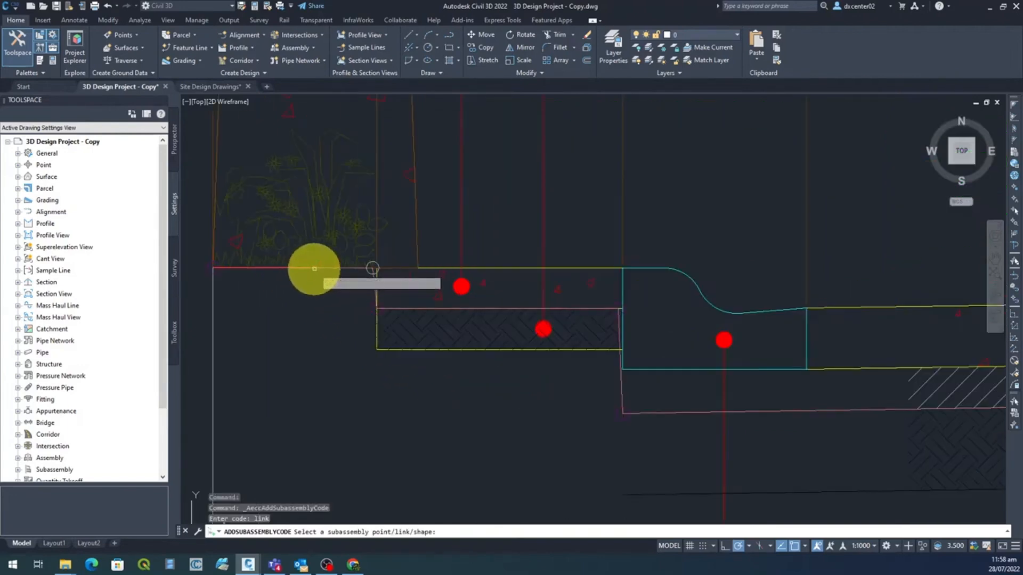
{"action": "scroll", "coordinate": [320, 270], "scroll_direction": "up", "scroll_amount": 2}
{"action": "left_click", "coordinate": [344, 267]}
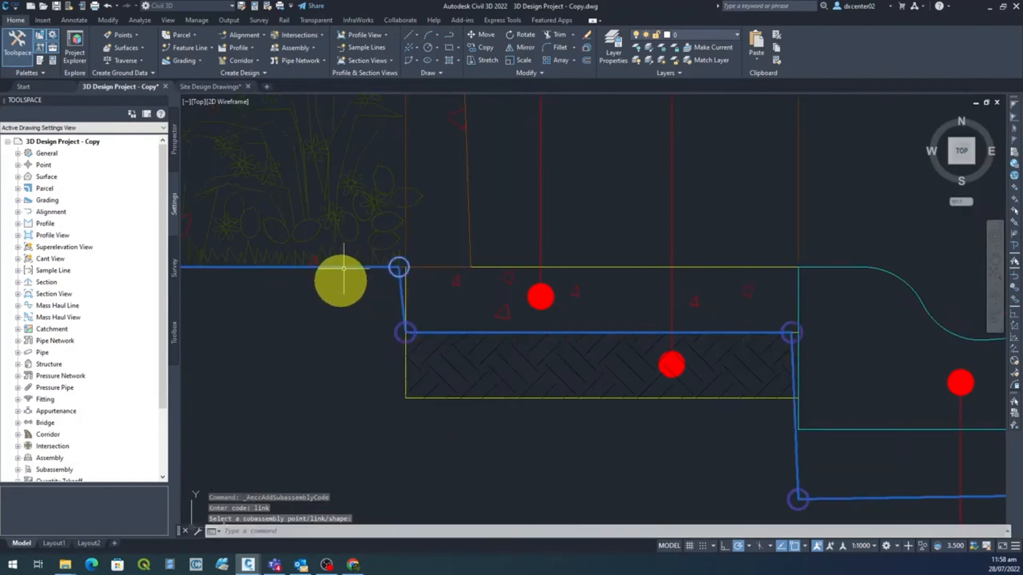
{"action": "scroll", "coordinate": [346, 356], "scroll_direction": "down", "scroll_amount": 2}
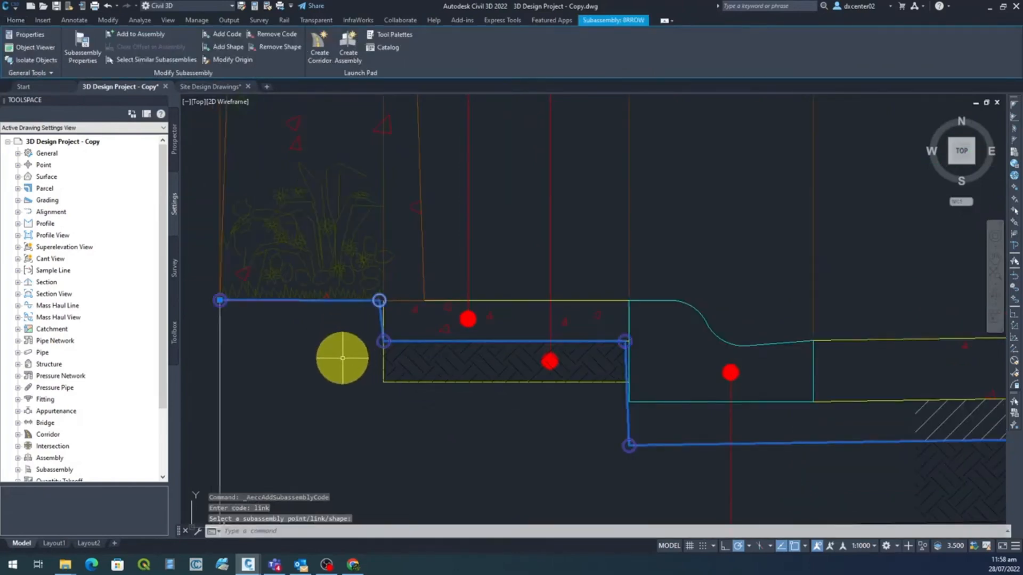
{"action": "key", "text": "Escape"}
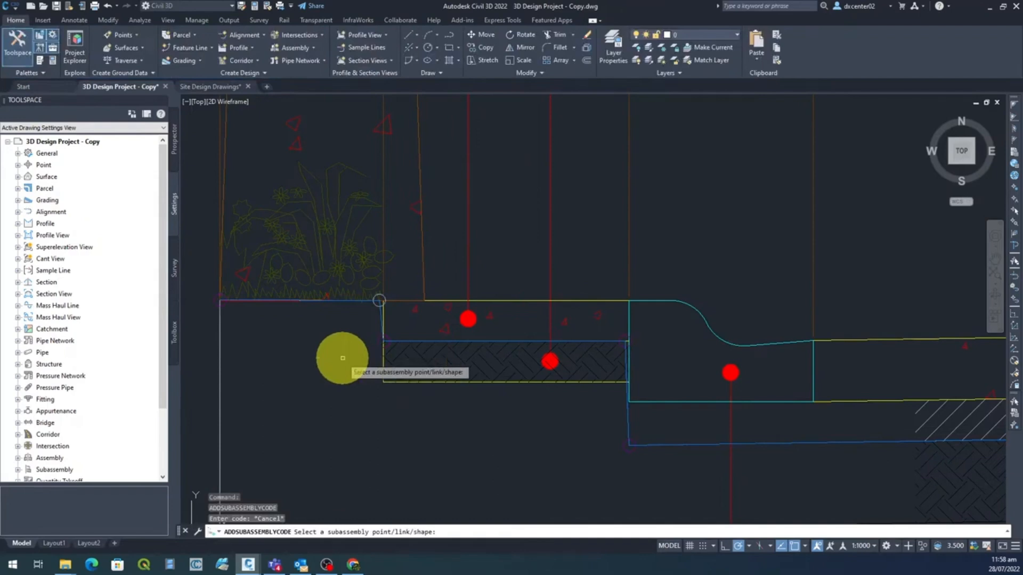
{"action": "key", "text": "Escape"}
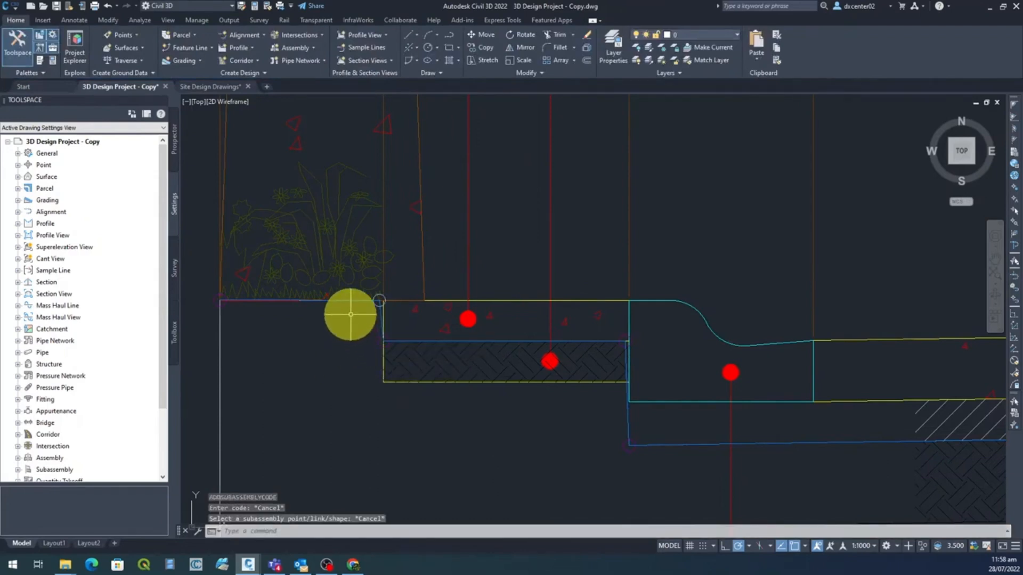
Check the link code on the subassembly's left planting strip and the extent of the subgrade outline.
{"action": "scroll", "coordinate": [351, 314], "scroll_direction": "up", "scroll_amount": 2}
{"action": "mouse_move", "coordinate": [399, 315]}
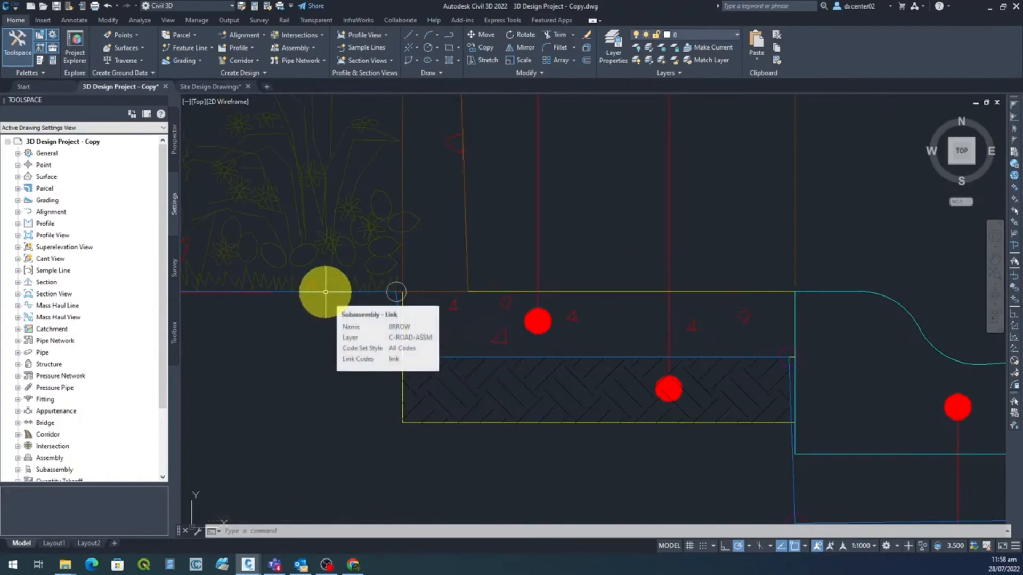
{"action": "scroll", "coordinate": [325, 292], "scroll_direction": "up", "scroll_amount": 5}
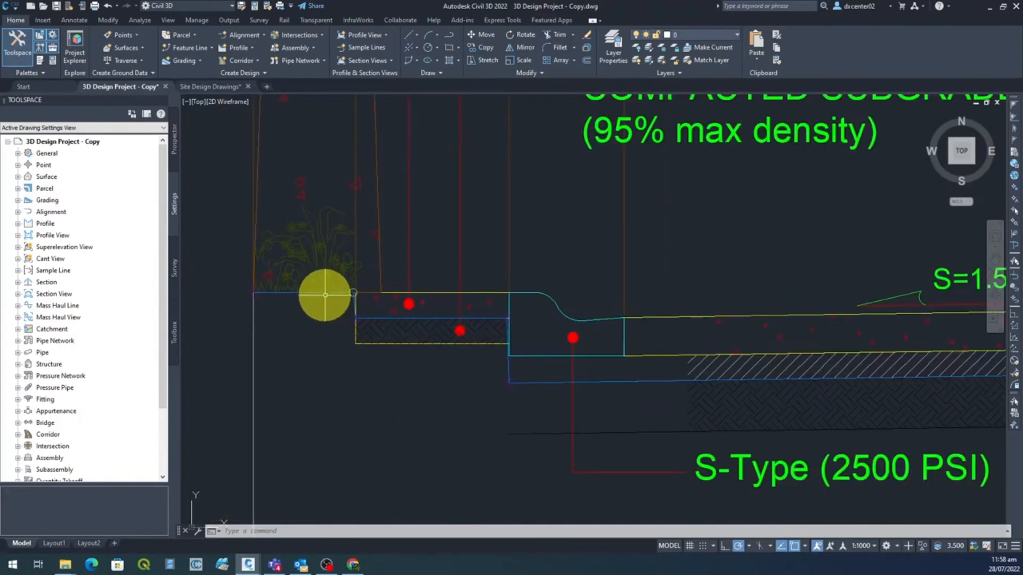
{"action": "scroll", "coordinate": [324, 297], "scroll_direction": "down", "scroll_amount": 2}
{"action": "left_click", "coordinate": [510, 347]}
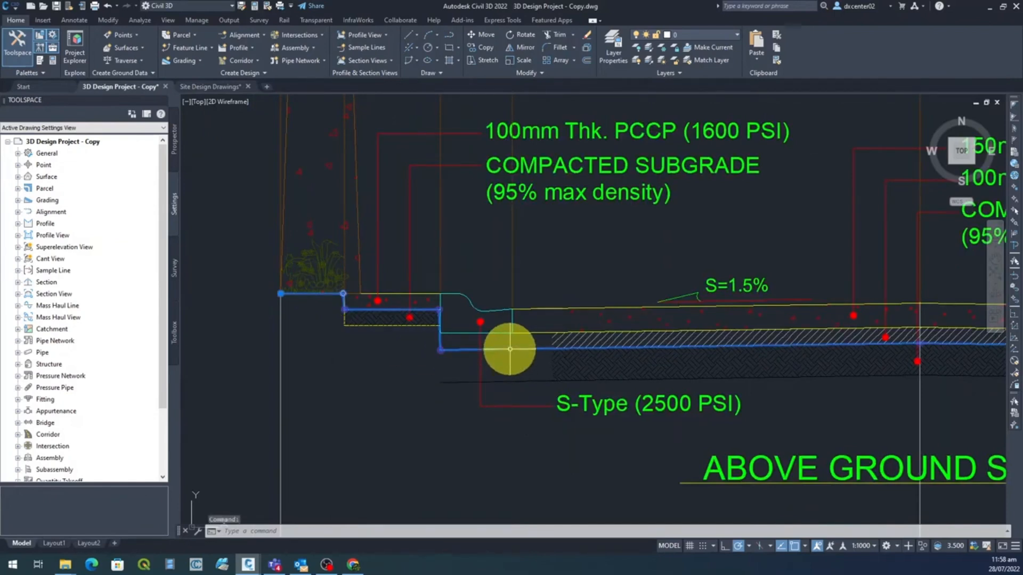
{"action": "scroll", "coordinate": [508, 349], "scroll_direction": "up", "scroll_amount": 2}
{"action": "key", "text": "Escape"}
{"action": "scroll", "coordinate": [503, 360], "scroll_direction": "down", "scroll_amount": 4}
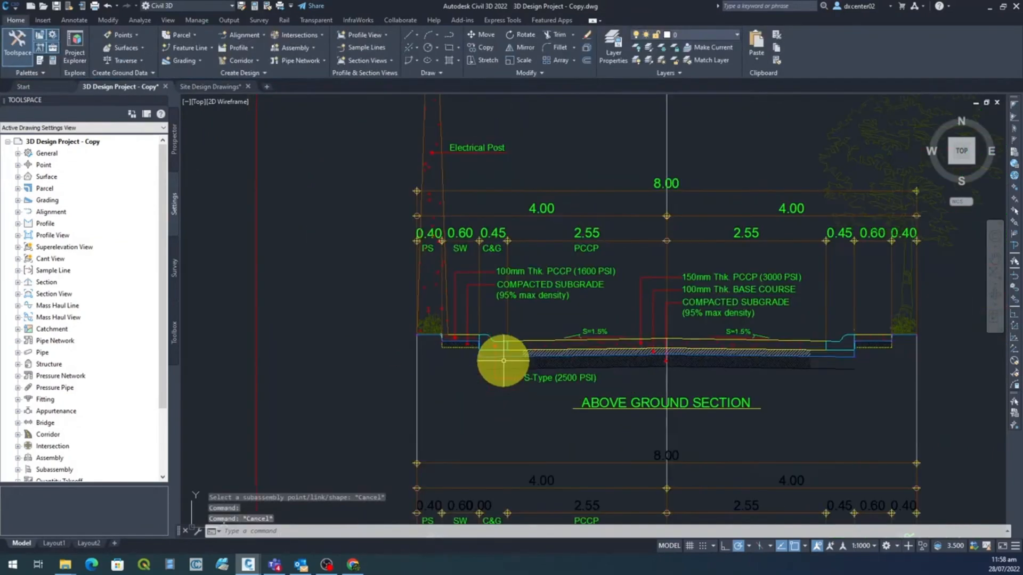
Create an assembly named 8RROW of type Other with the Basic style and All Codes set, placing its baseline below the special sections.
{"action": "middle_click_drag", "start_coordinate": [597, 402], "coordinate": [552, 324]}
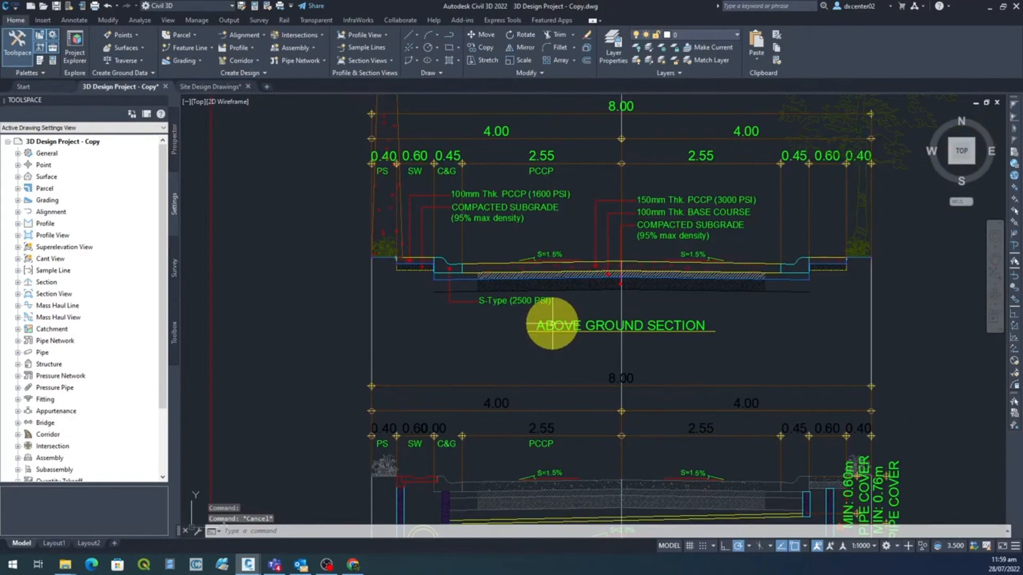
{"action": "scroll", "coordinate": [552, 325], "scroll_direction": "down", "scroll_amount": 6}
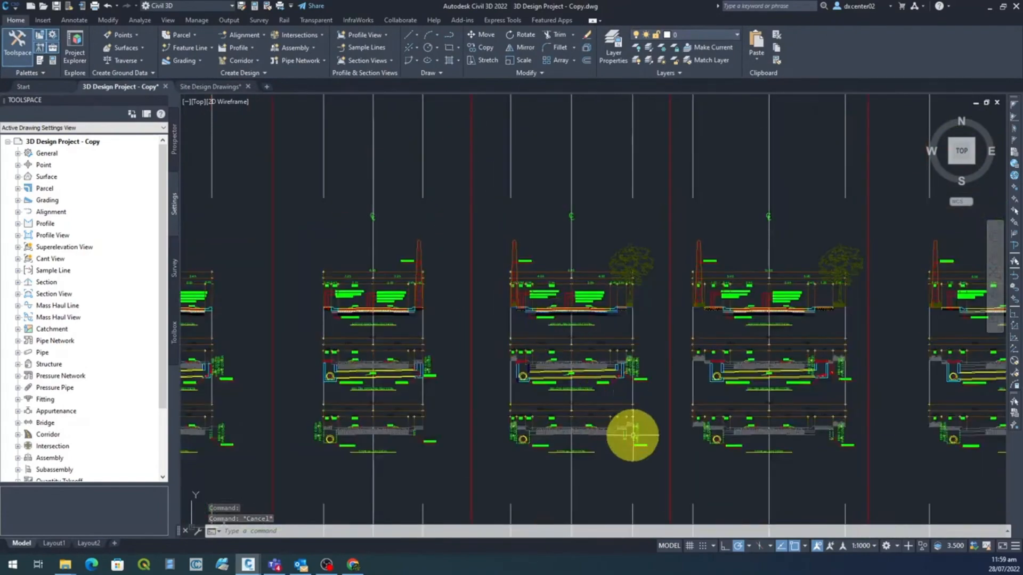
{"action": "middle_click_drag", "start_coordinate": [631, 430], "coordinate": [589, 308]}
{"action": "scroll", "coordinate": [584, 315], "scroll_direction": "down", "scroll_amount": 4}
{"action": "mouse_move", "coordinate": [607, 408]}
{"action": "middle_mouse_down"}
{"action": "mouse_move", "coordinate": [569, 297]}
{"action": "mouse_move", "coordinate": [489, 192]}
{"action": "middle_mouse_up"}
{"action": "scroll", "coordinate": [568, 306], "scroll_direction": "down", "scroll_amount": 4}
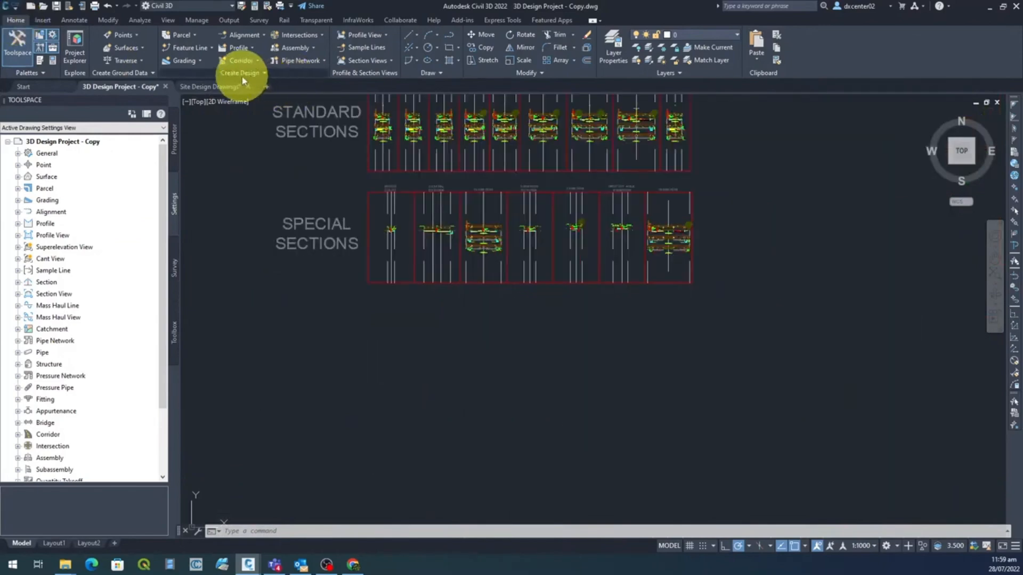
{"action": "left_click", "coordinate": [314, 50]}
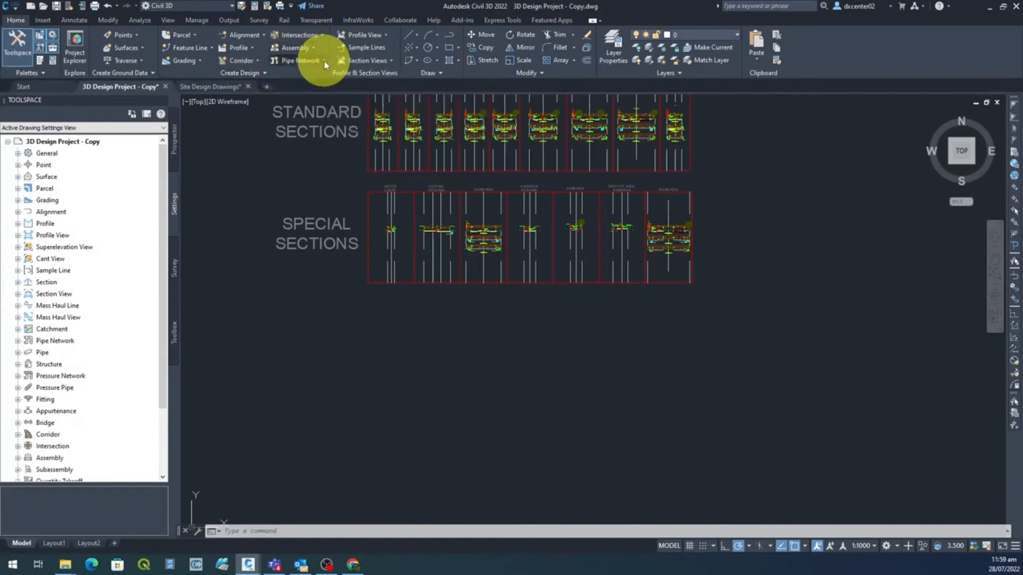
{"action": "left_click", "coordinate": [324, 62]}
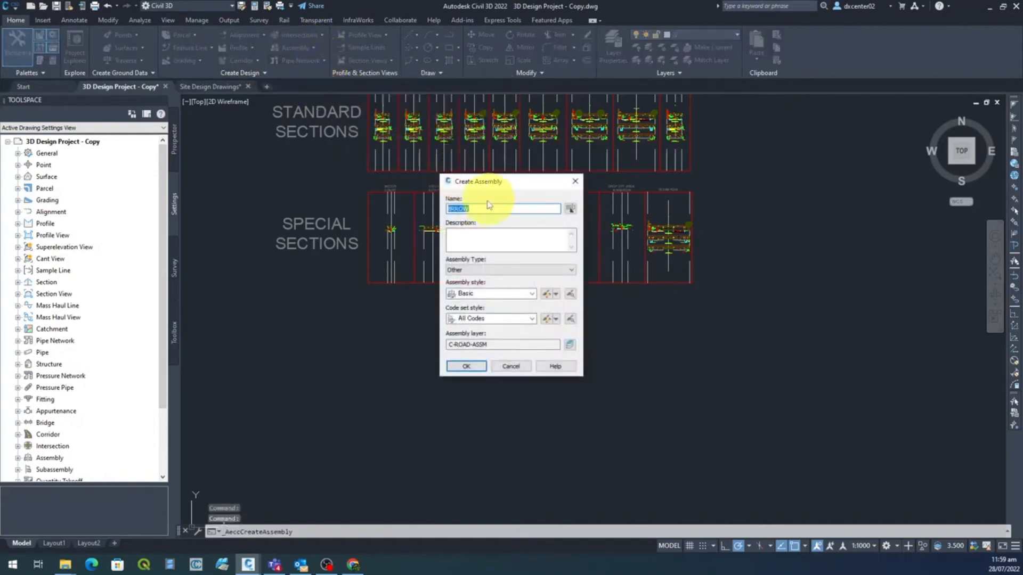
{"action": "left_click_drag", "start_coordinate": [480, 207], "coordinate": [435, 204]}
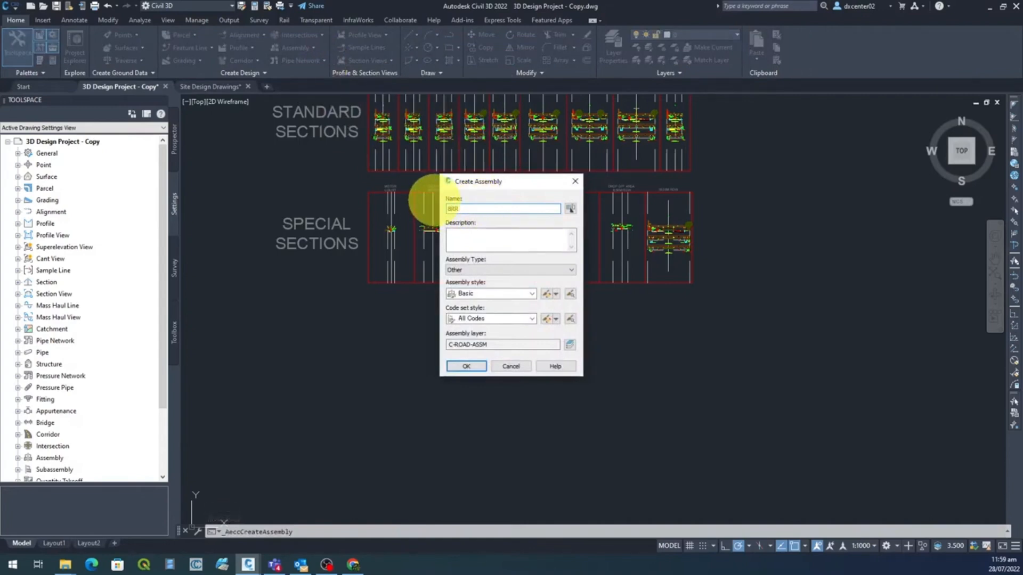
{"action": "left_click", "coordinate": [459, 210]}
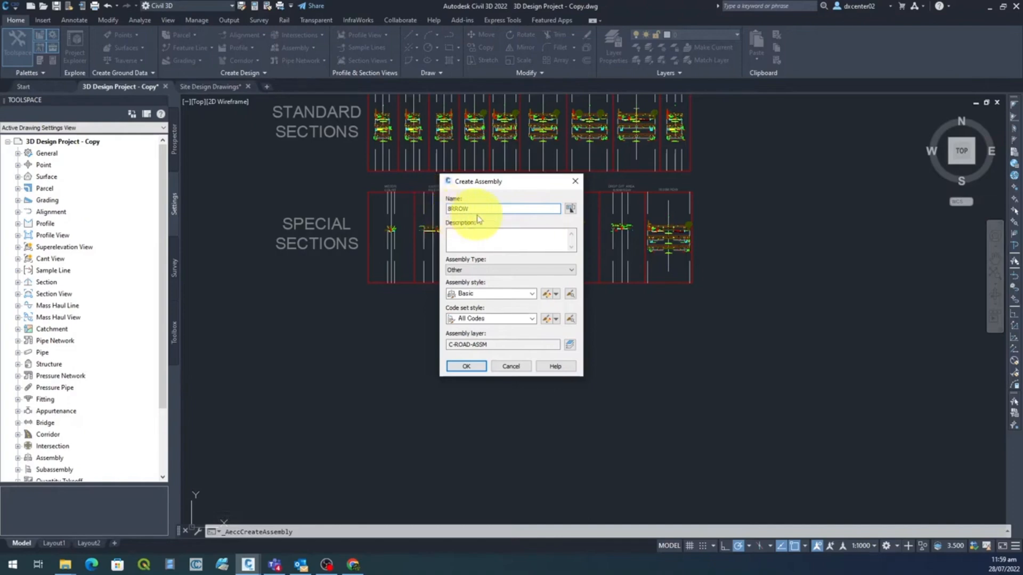
{"action": "left_click", "coordinate": [472, 368]}
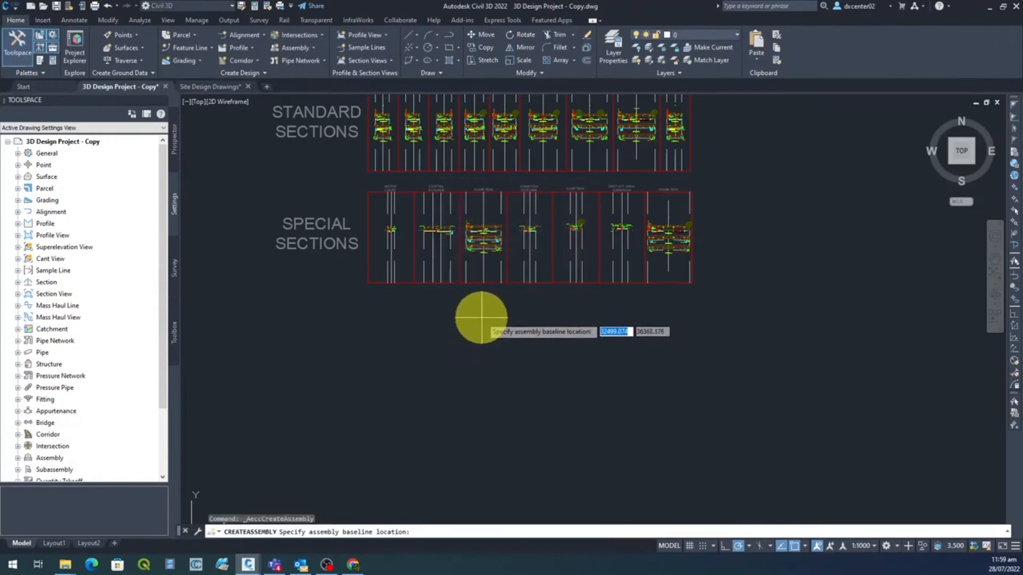
{"action": "left_click", "coordinate": [481, 318]}
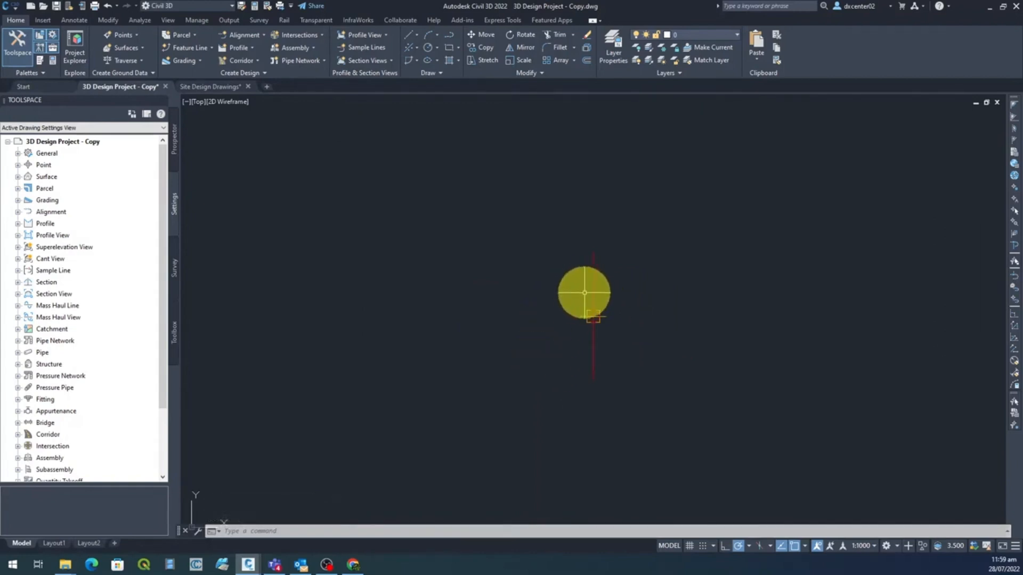
Examine the subassembly in the 8.00M ROW standard section and the new assembly baseline below the special sections.
{"action": "scroll", "coordinate": [585, 292], "scroll_direction": "down", "scroll_amount": 5}
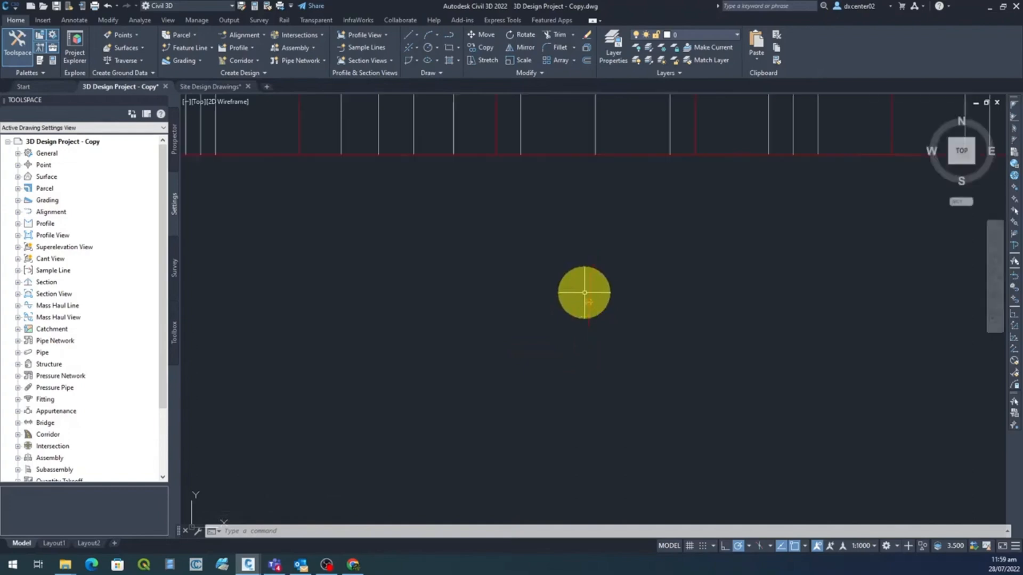
{"action": "middle_click_drag", "start_coordinate": [582, 222], "coordinate": [548, 348]}
{"action": "scroll", "coordinate": [530, 247], "scroll_direction": "up", "scroll_amount": 8}
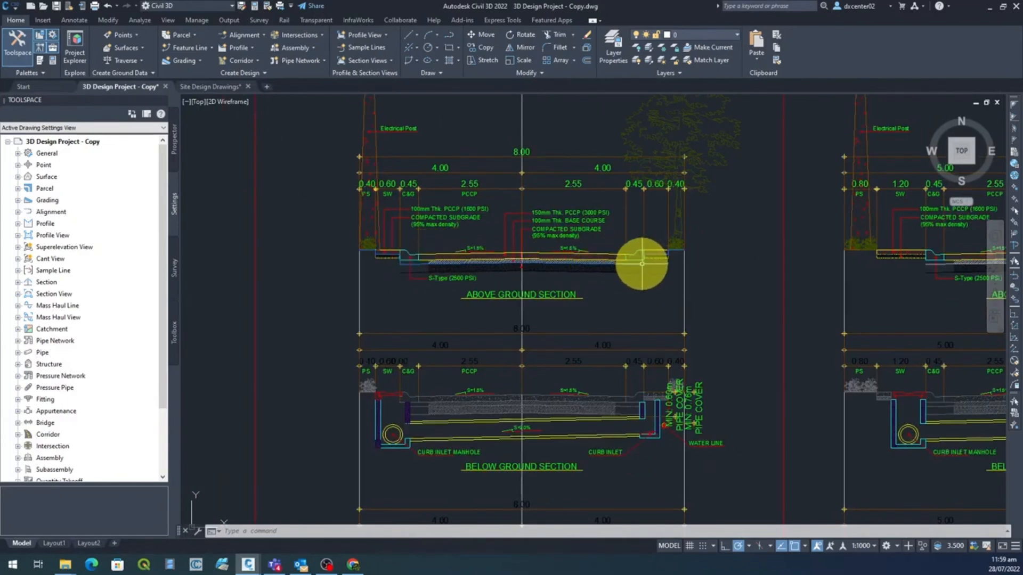
{"action": "left_click", "coordinate": [619, 267]}
{"action": "scroll", "coordinate": [589, 297], "scroll_direction": "down", "scroll_amount": 6}
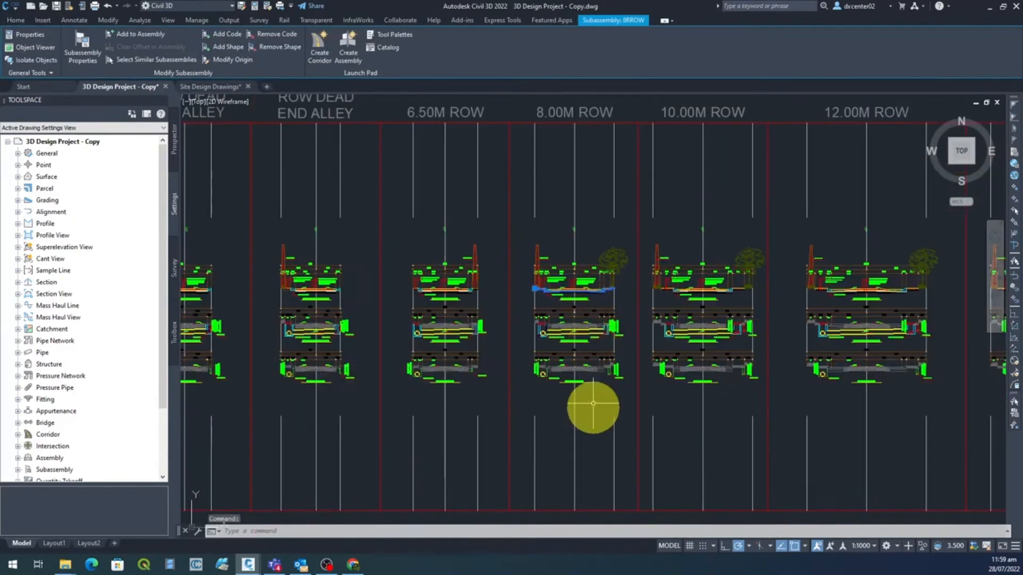
{"action": "scroll", "coordinate": [582, 268], "scroll_direction": "down", "scroll_amount": 3}
{"action": "middle_click_drag", "start_coordinate": [599, 407], "coordinate": [571, 228]}
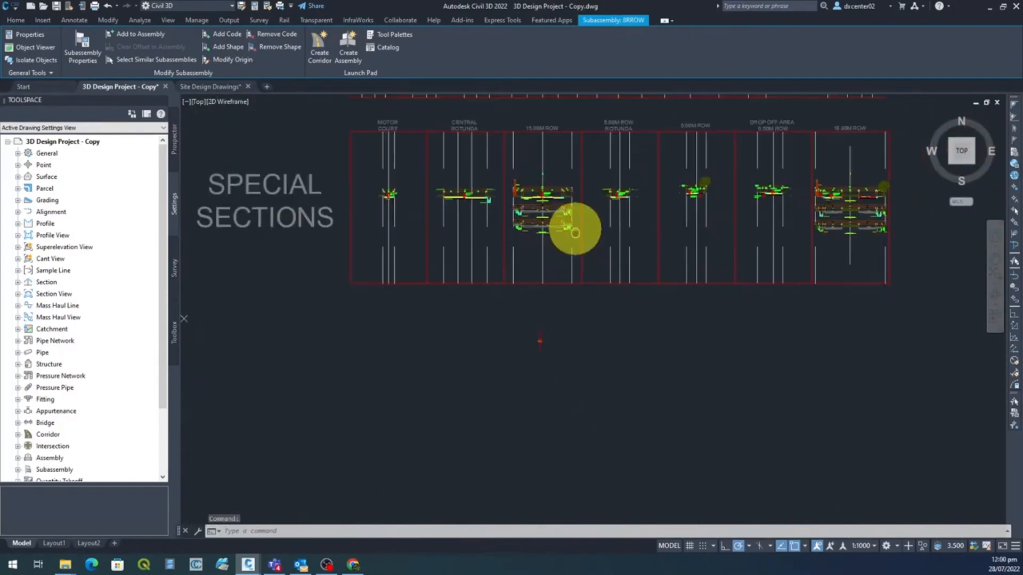
{"action": "scroll", "coordinate": [545, 316], "scroll_direction": "up", "scroll_amount": 6}
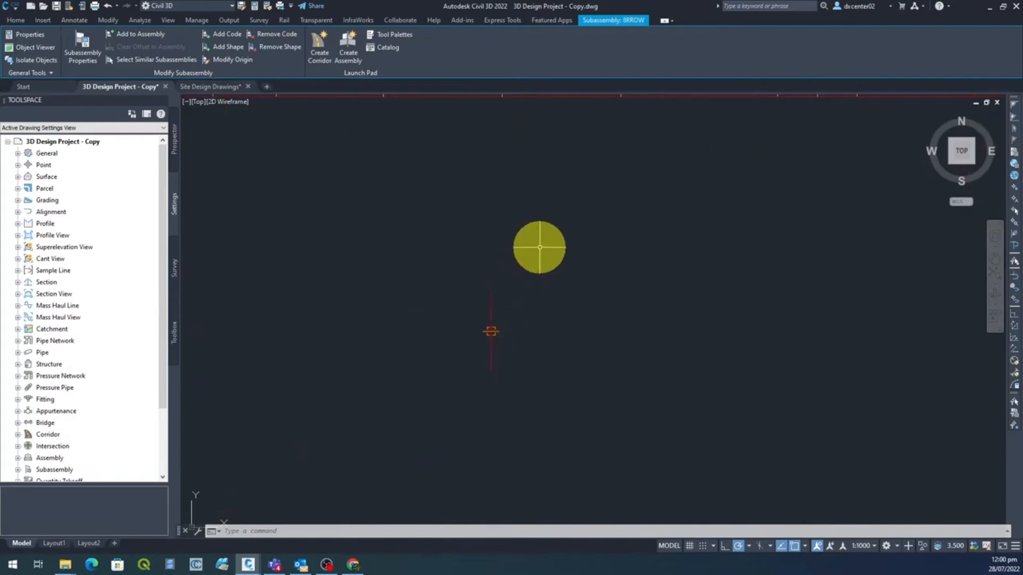
{"action": "scroll", "coordinate": [540, 248], "scroll_direction": "down", "scroll_amount": 6}
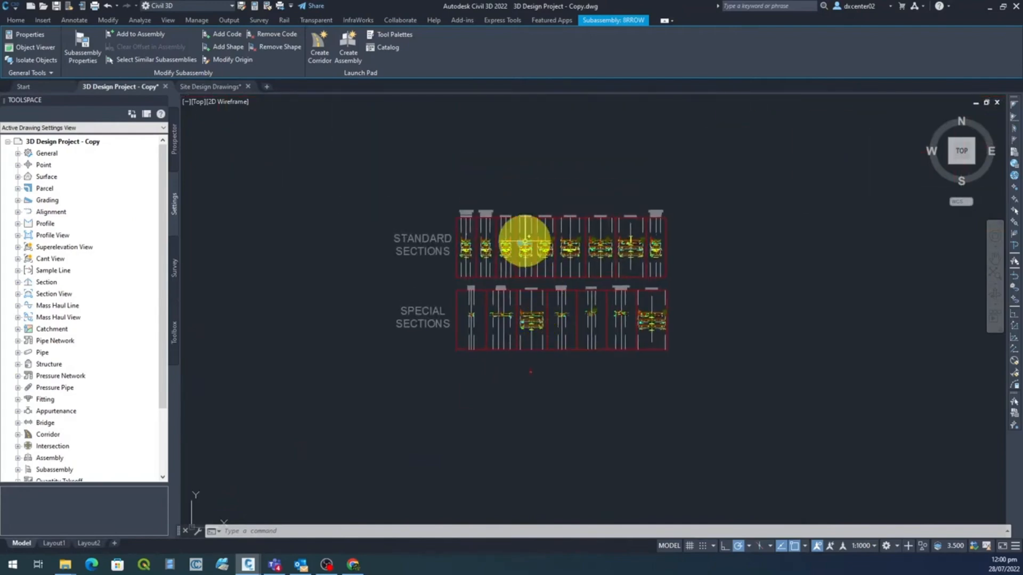
{"action": "scroll", "coordinate": [525, 241], "scroll_direction": "up", "scroll_amount": 10}
{"action": "key", "text": "Escape"}
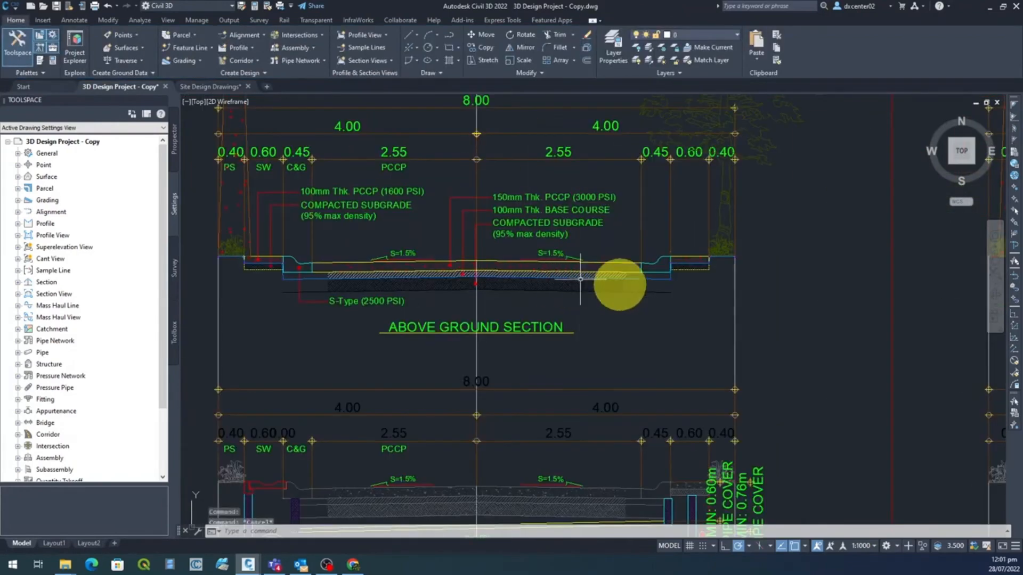
Modify the 8RROW subassembly's origin to the top of the pavement at the road centerline of the above ground section.
{"action": "left_click", "coordinate": [658, 279]}
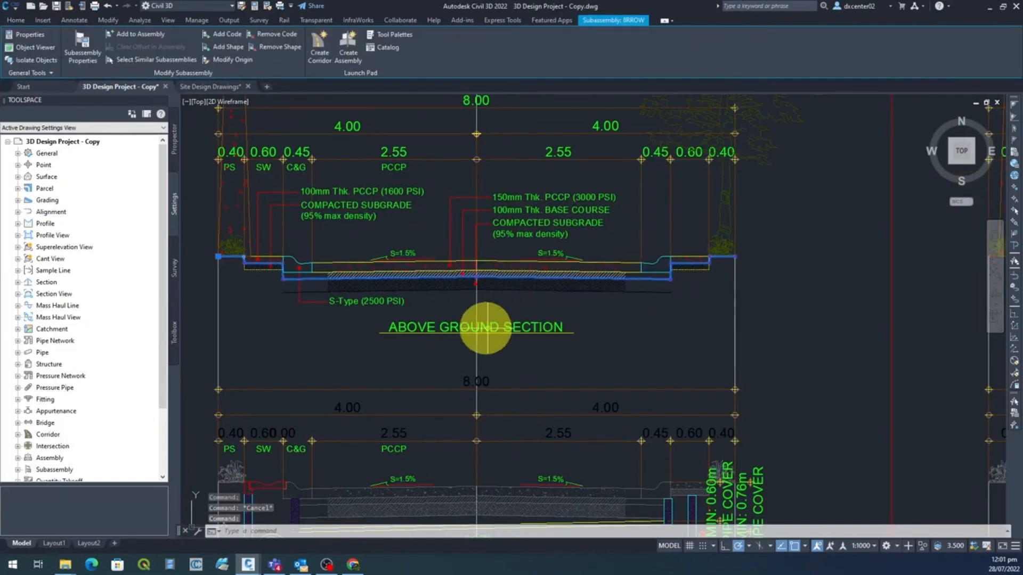
{"action": "left_click", "coordinate": [234, 60]}
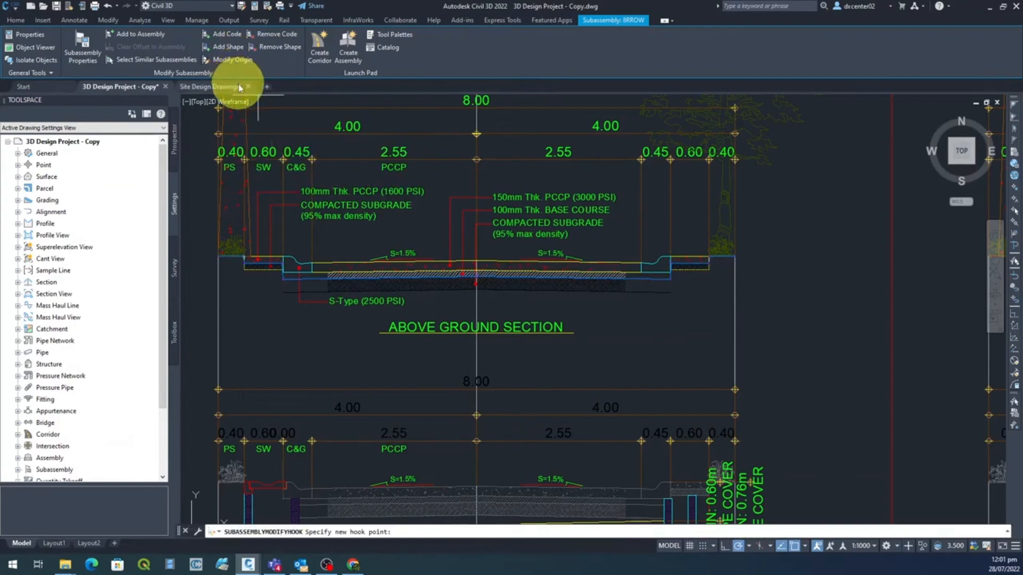
{"action": "scroll", "coordinate": [476, 289], "scroll_direction": "up", "scroll_amount": 2}
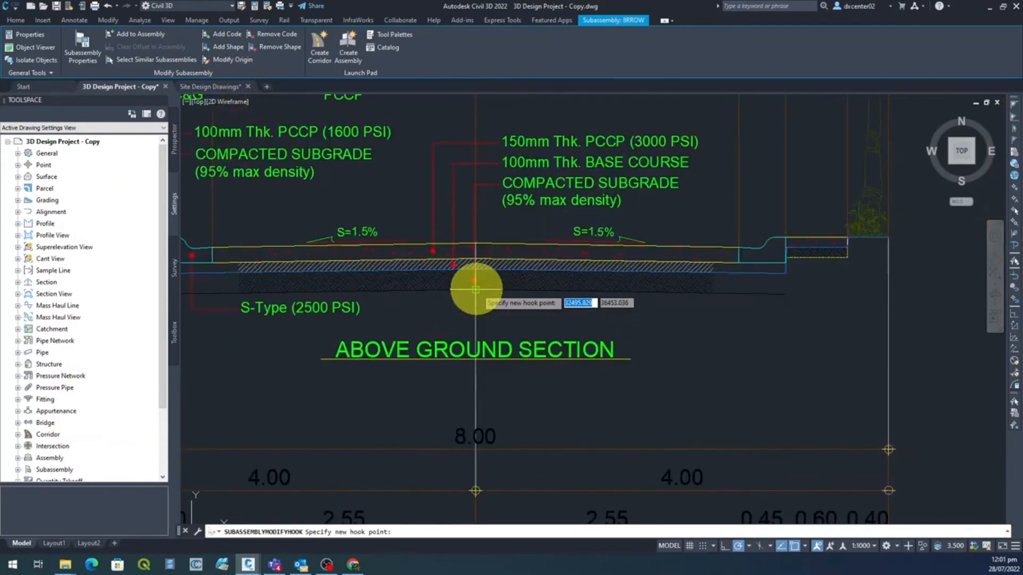
{"action": "scroll", "coordinate": [476, 290], "scroll_direction": "up", "scroll_amount": 2}
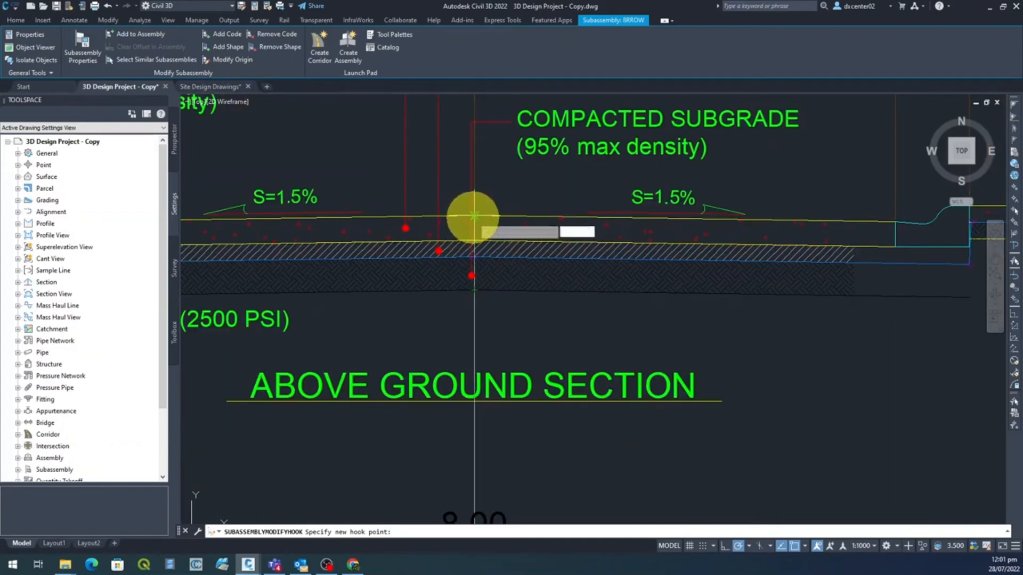
{"action": "scroll", "coordinate": [473, 216], "scroll_direction": "up", "scroll_amount": 2}
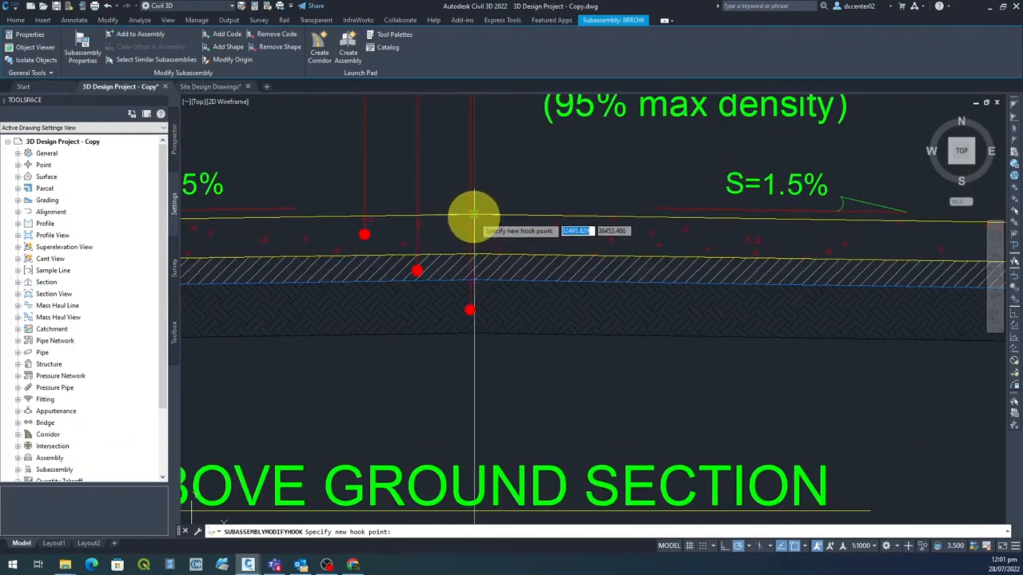
{"action": "scroll", "coordinate": [473, 216], "scroll_direction": "down", "scroll_amount": 4}
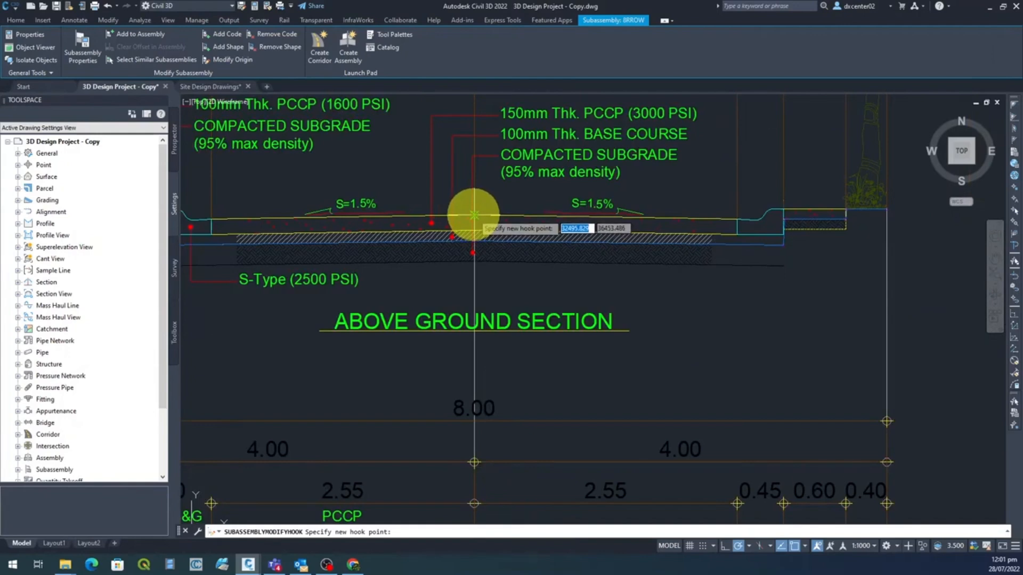
{"action": "left_click", "coordinate": [474, 215]}
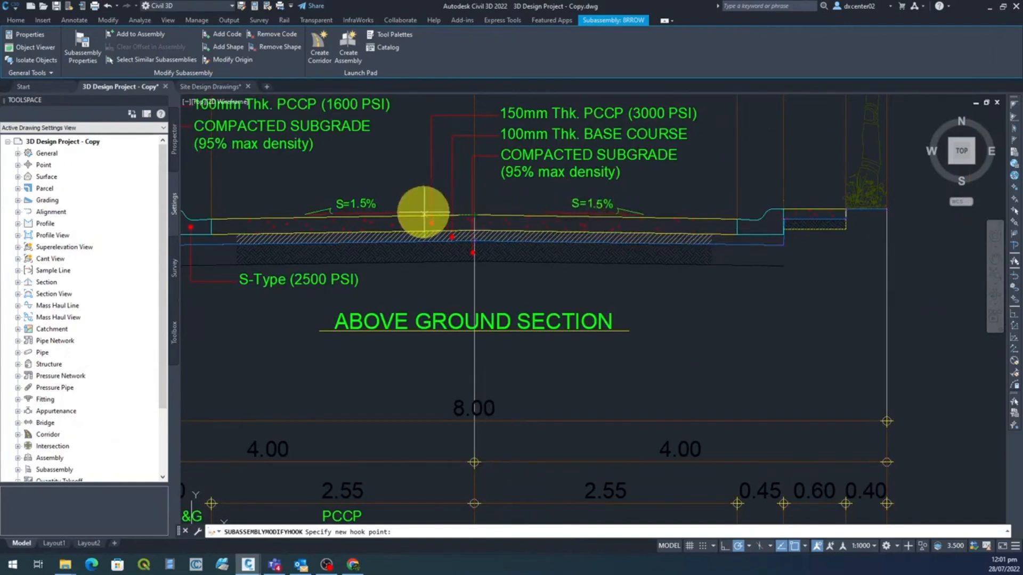
{"action": "scroll", "coordinate": [463, 213], "scroll_direction": "up", "scroll_amount": 5}
{"action": "scroll", "coordinate": [511, 237], "scroll_direction": "up", "scroll_amount": 4}
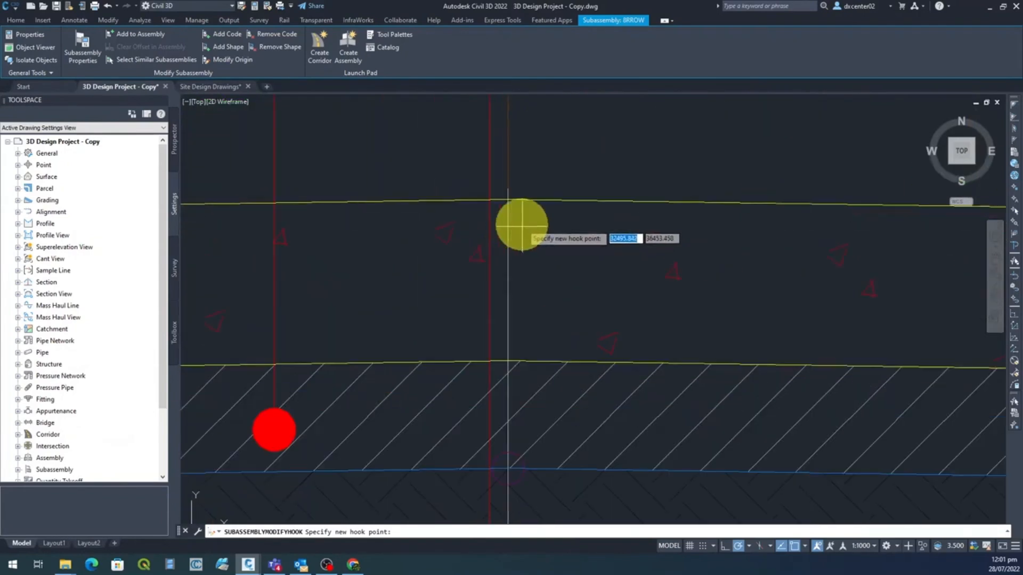
{"action": "left_click", "coordinate": [508, 200]}
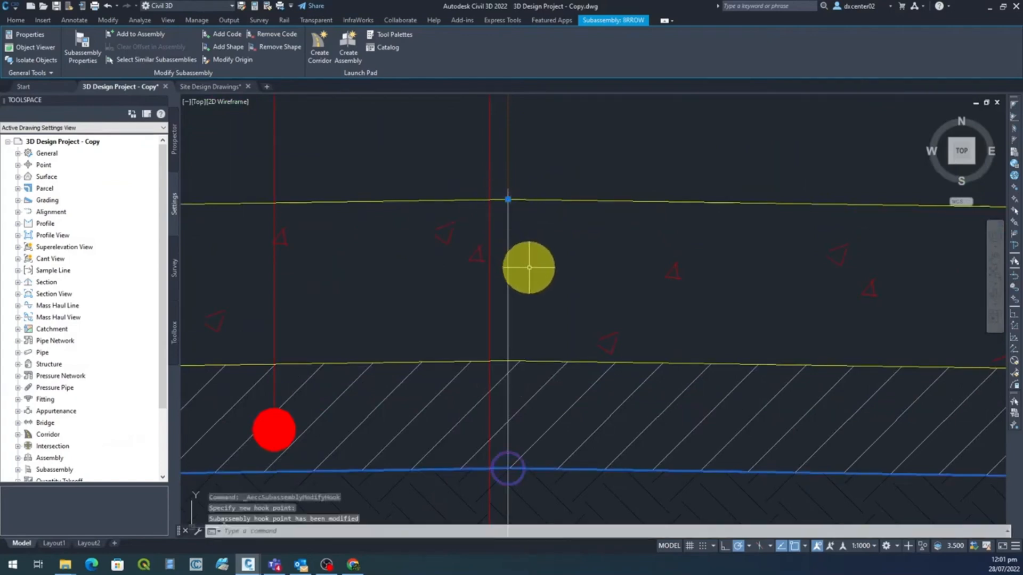
Add the 8RROW subassembly to the 8RROW assembly at its baseline marker below the special sections.
{"action": "scroll", "coordinate": [529, 268], "scroll_direction": "down", "scroll_amount": 8}
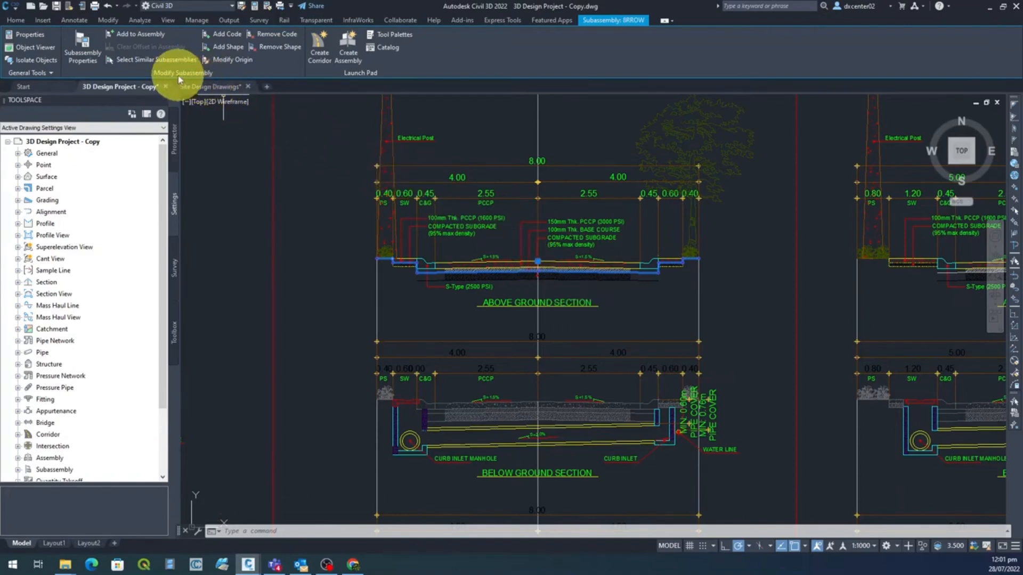
{"action": "left_click", "coordinate": [130, 34]}
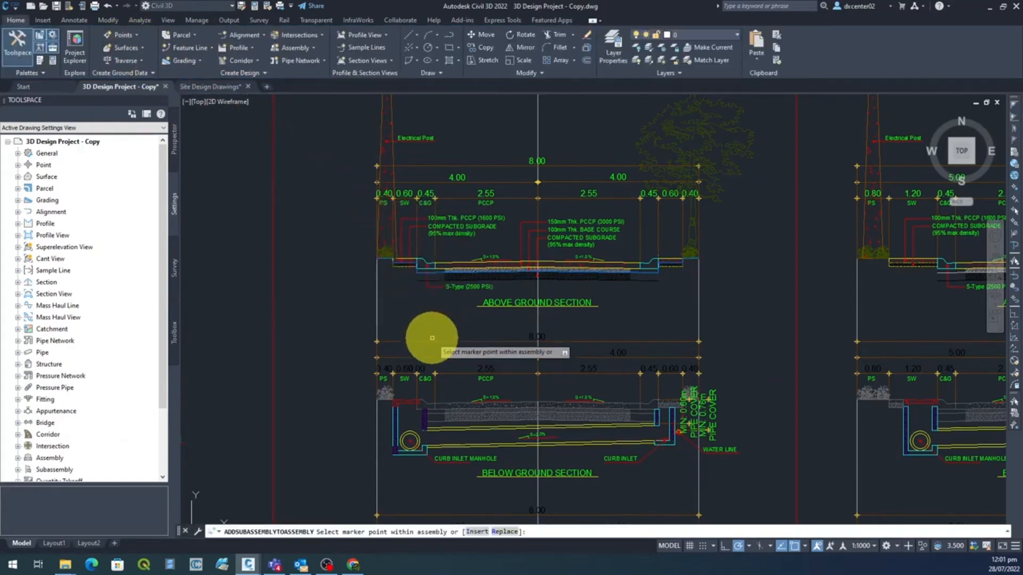
{"action": "scroll", "coordinate": [434, 338], "scroll_direction": "down", "scroll_amount": 5}
{"action": "scroll", "coordinate": [529, 297], "scroll_direction": "down", "scroll_amount": 2}
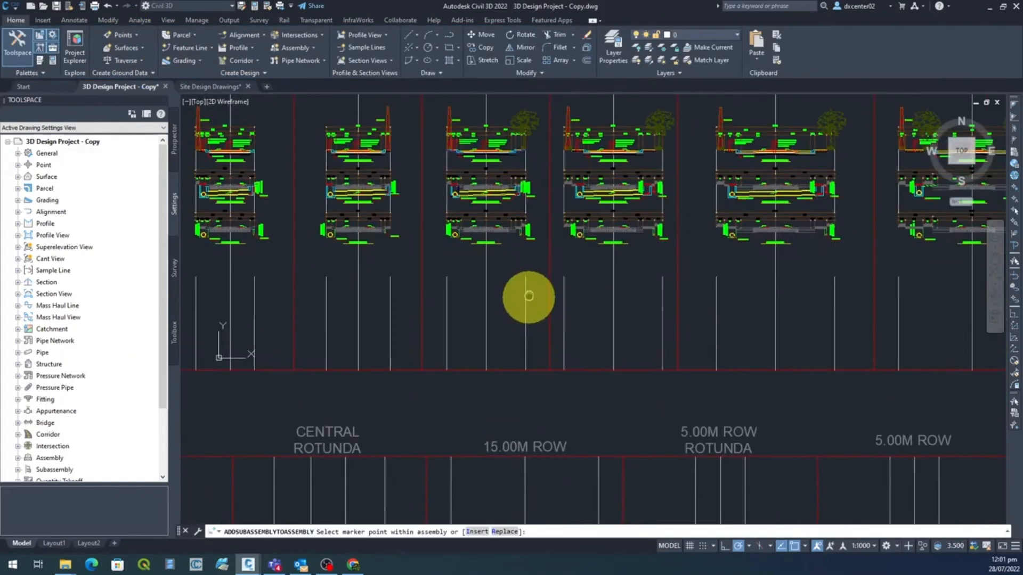
{"action": "scroll", "coordinate": [529, 297], "scroll_direction": "down", "scroll_amount": 3}
{"action": "mouse_move", "coordinate": [548, 445]}
{"action": "middle_mouse_down"}
{"action": "mouse_move", "coordinate": [487, 343]}
{"action": "mouse_move", "coordinate": [549, 255]}
{"action": "middle_mouse_up"}
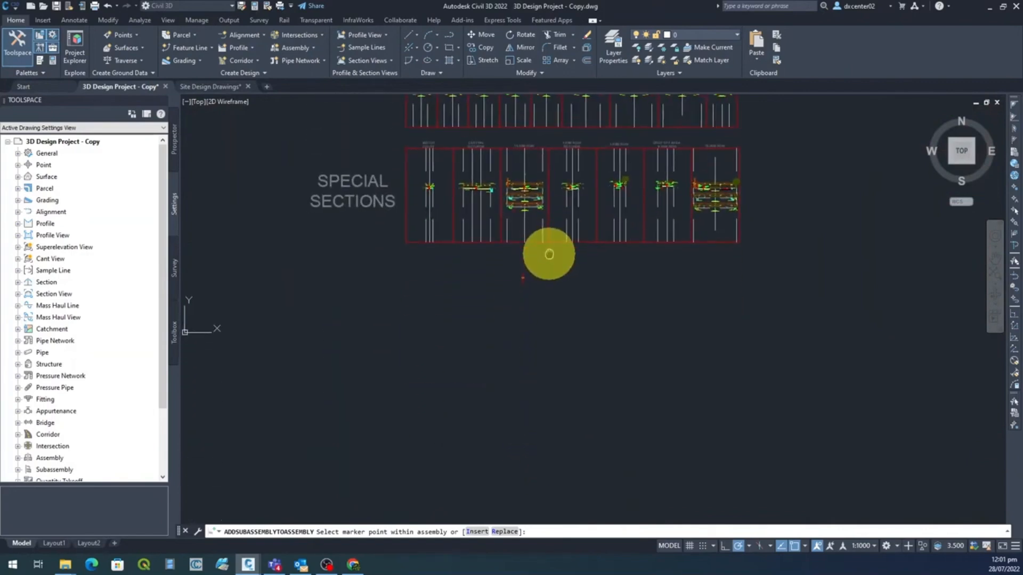
{"action": "scroll", "coordinate": [518, 277], "scroll_direction": "up", "scroll_amount": 6}
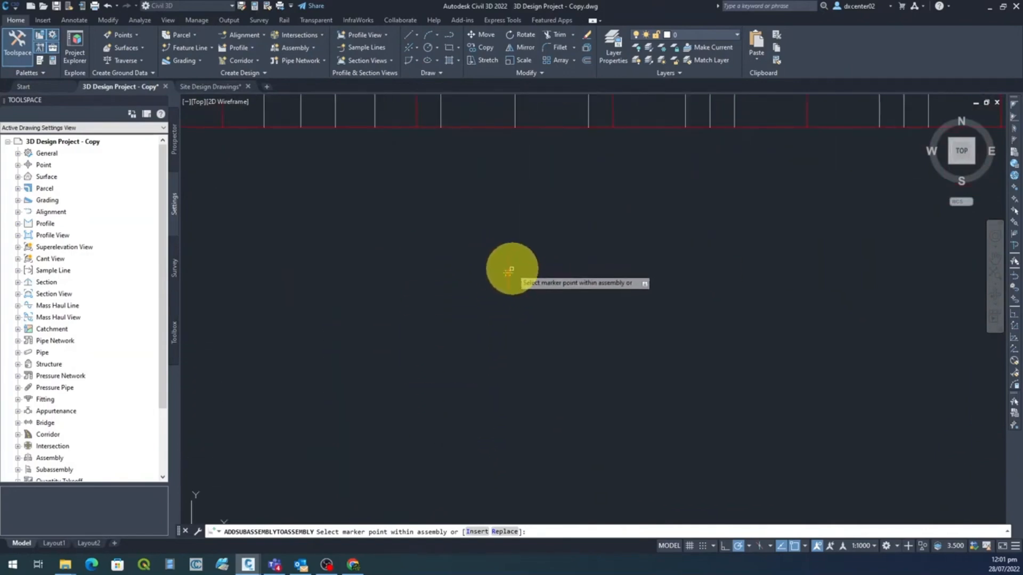
{"action": "scroll", "coordinate": [509, 272], "scroll_direction": "up", "scroll_amount": 4}
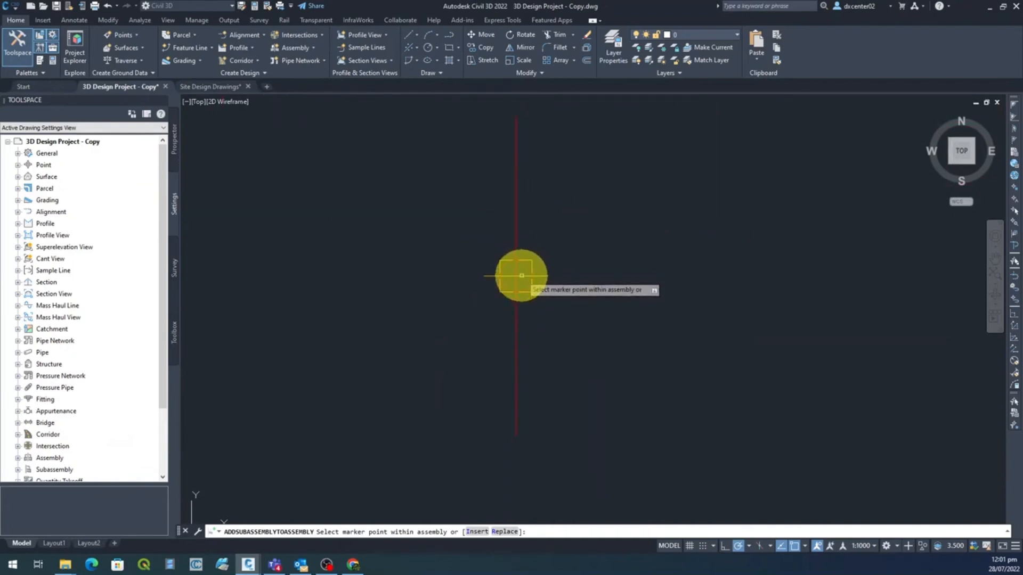
{"action": "left_click", "coordinate": [522, 275]}
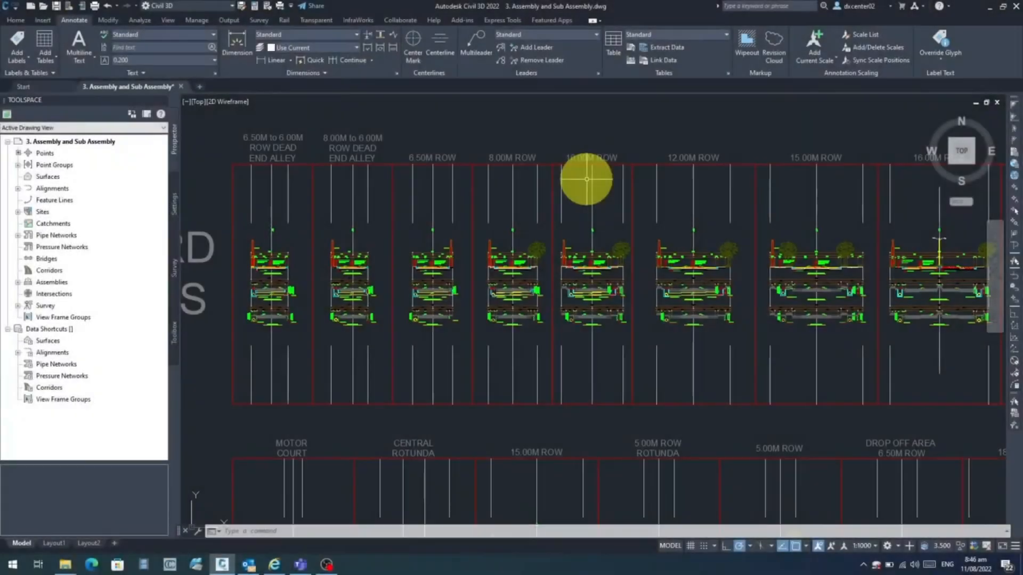
Examine the subgrade outline of the 10.00M ROW above ground section in the 3. Assembly and Sub Assembly drawing.
{"action": "scroll", "coordinate": [584, 178], "scroll_direction": "up", "scroll_amount": 3}
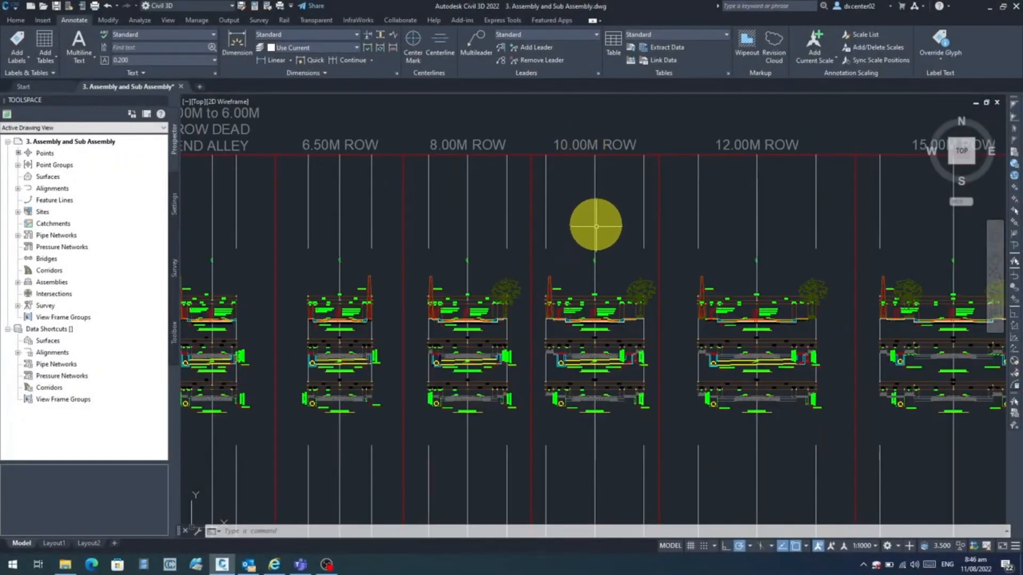
{"action": "scroll", "coordinate": [593, 329], "scroll_direction": "up", "scroll_amount": 5}
{"action": "mouse_move", "coordinate": [595, 316]}
{"action": "middle_mouse_down"}
{"action": "mouse_move", "coordinate": [566, 433]}
{"action": "mouse_move", "coordinate": [576, 425]}
{"action": "middle_mouse_up"}
{"action": "scroll", "coordinate": [645, 425], "scroll_direction": "up", "scroll_amount": 3}
{"action": "scroll", "coordinate": [645, 424], "scroll_direction": "down", "scroll_amount": 2}
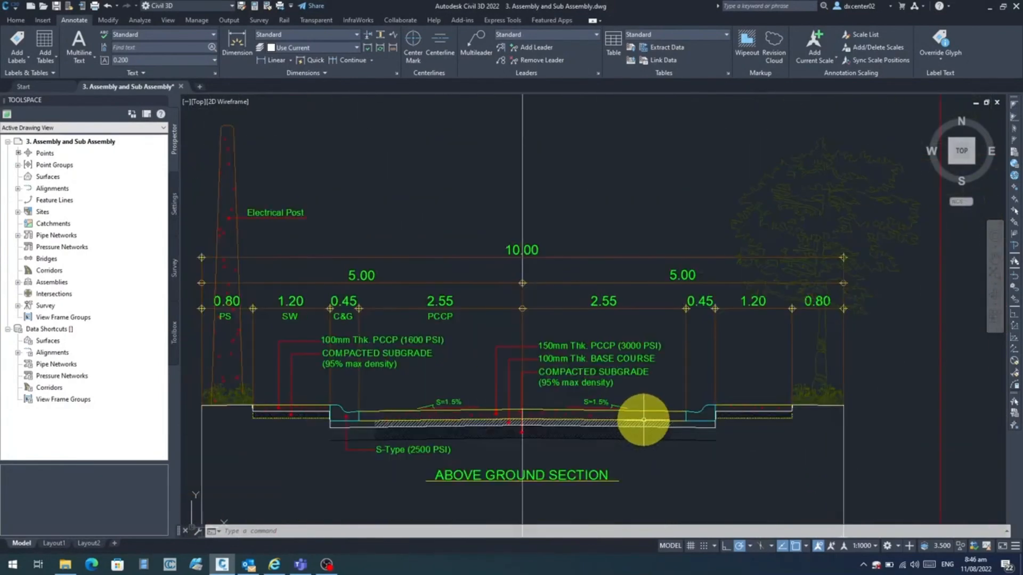
{"action": "scroll", "coordinate": [660, 405], "scroll_direction": "down", "scroll_amount": 2}
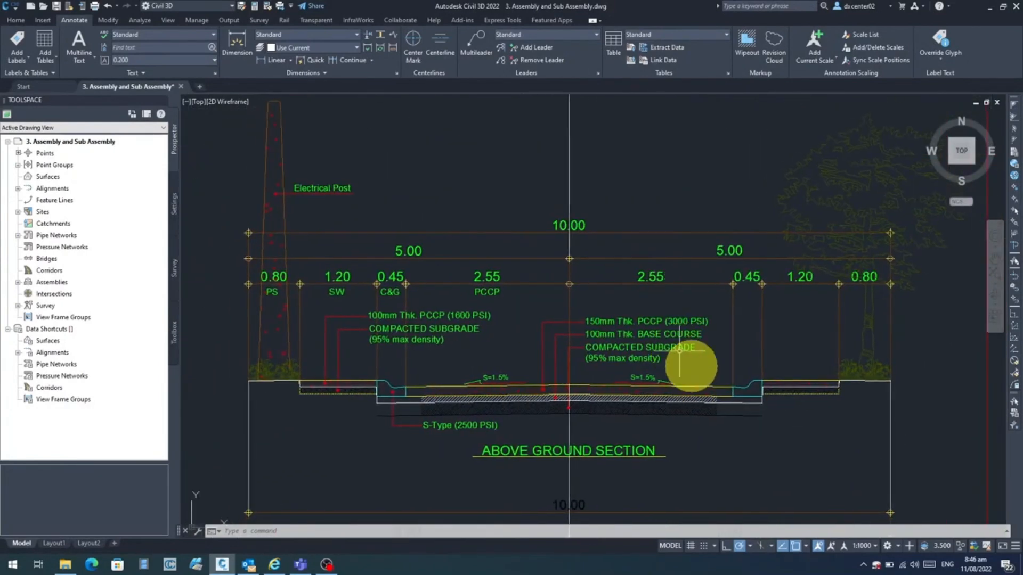
{"action": "left_click", "coordinate": [752, 406]}
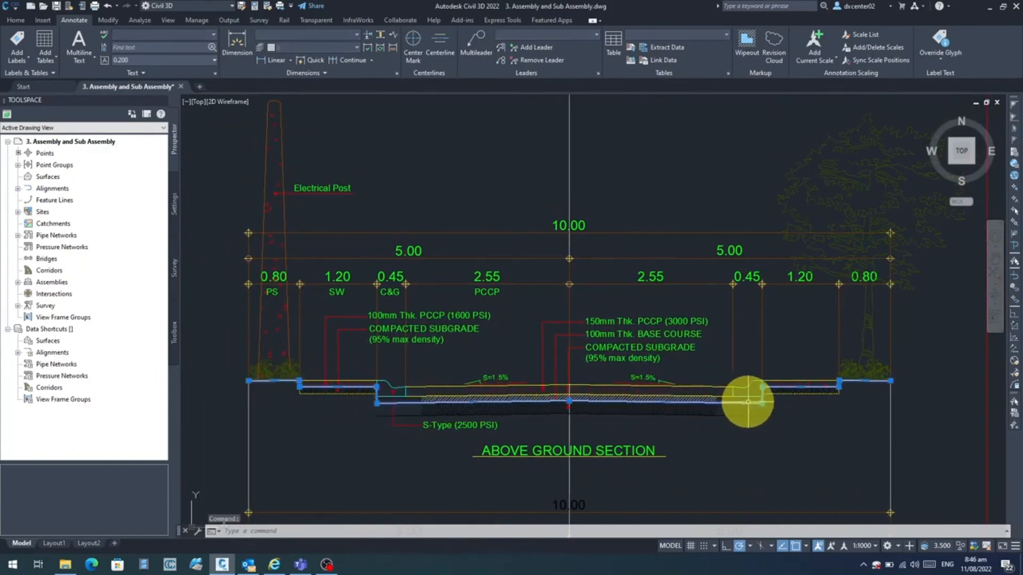
Examine the 10RROW assembly and its attached subassembly below the special sections.
{"action": "scroll", "coordinate": [593, 405], "scroll_direction": "down", "scroll_amount": 4}
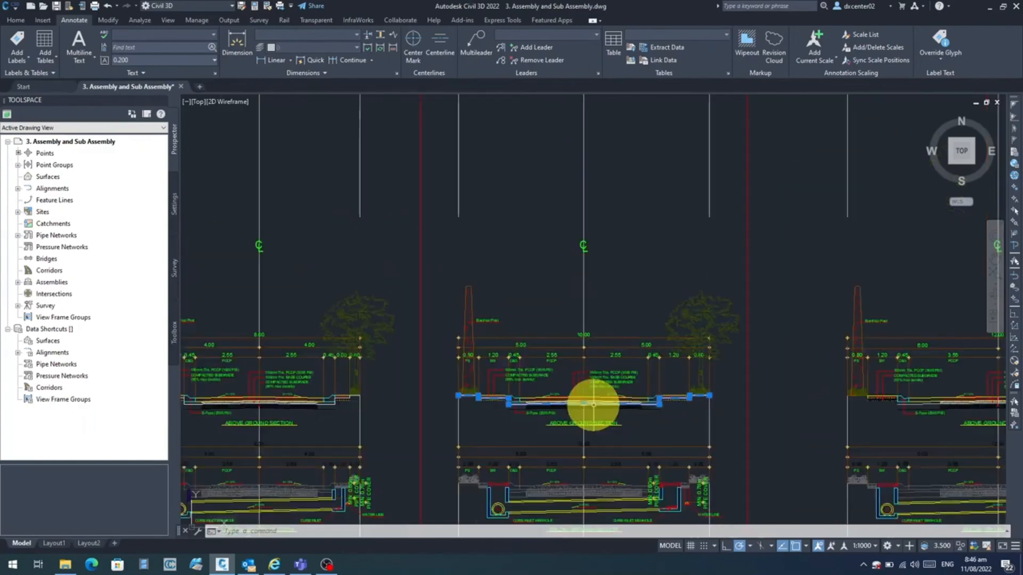
{"action": "scroll", "coordinate": [593, 405], "scroll_direction": "down", "scroll_amount": 4}
{"action": "middle_click_drag", "start_coordinate": [598, 463], "coordinate": [600, 230]}
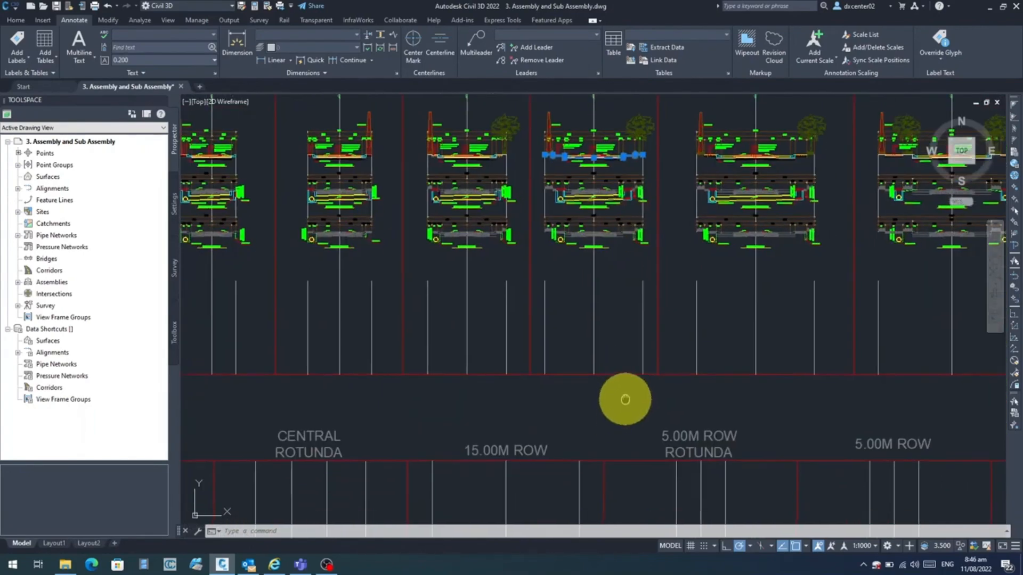
{"action": "middle_click_drag", "start_coordinate": [625, 400], "coordinate": [617, 231]}
{"action": "scroll", "coordinate": [617, 234], "scroll_direction": "down", "scroll_amount": 5}
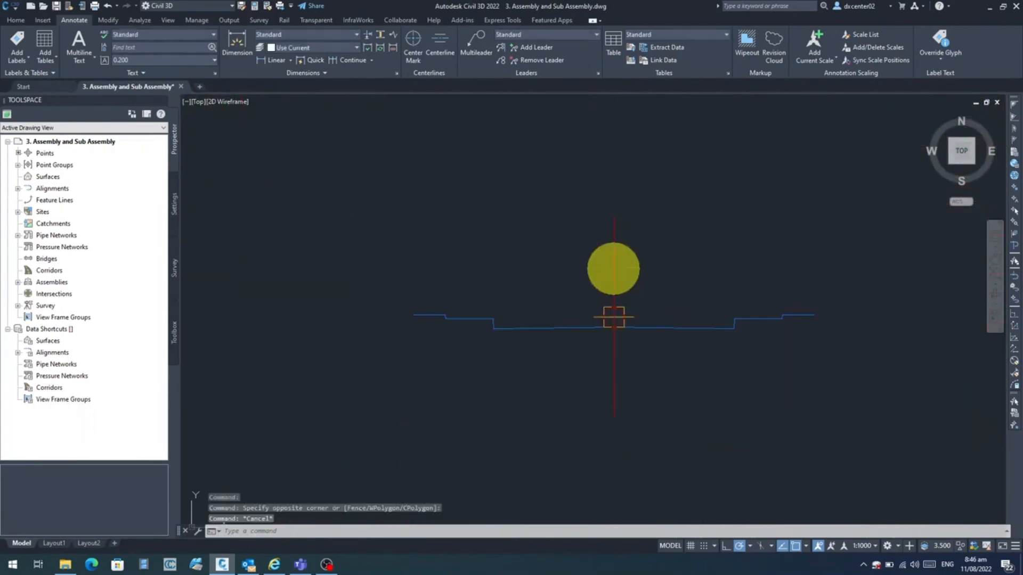
{"action": "left_click", "coordinate": [613, 270]}
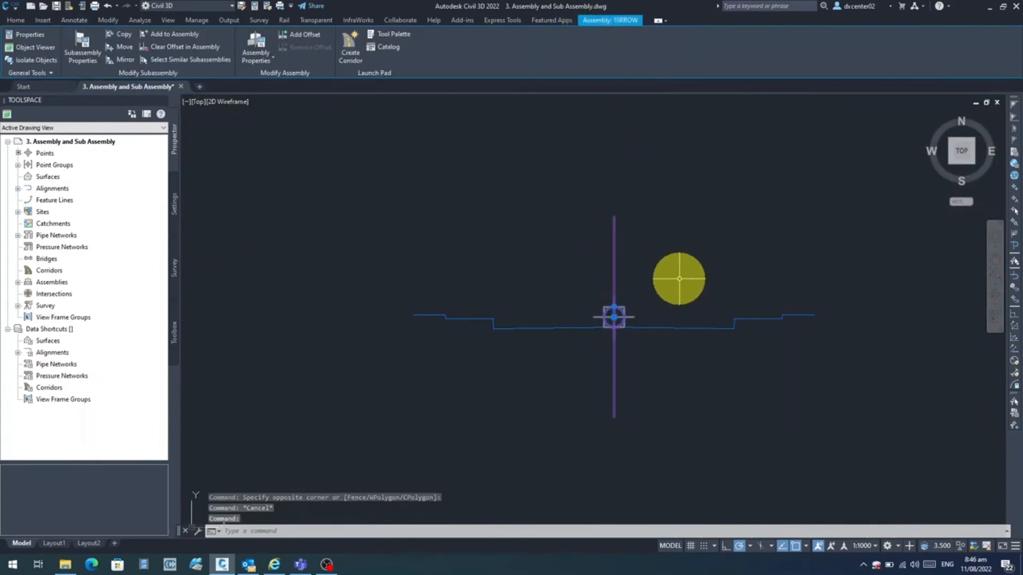
{"action": "scroll", "coordinate": [692, 262], "scroll_direction": "down", "scroll_amount": 5}
{"action": "mouse_move", "coordinate": [719, 239]}
{"action": "middle_mouse_down"}
{"action": "mouse_move", "coordinate": [675, 268]}
{"action": "mouse_move", "coordinate": [630, 367]}
{"action": "middle_mouse_up"}
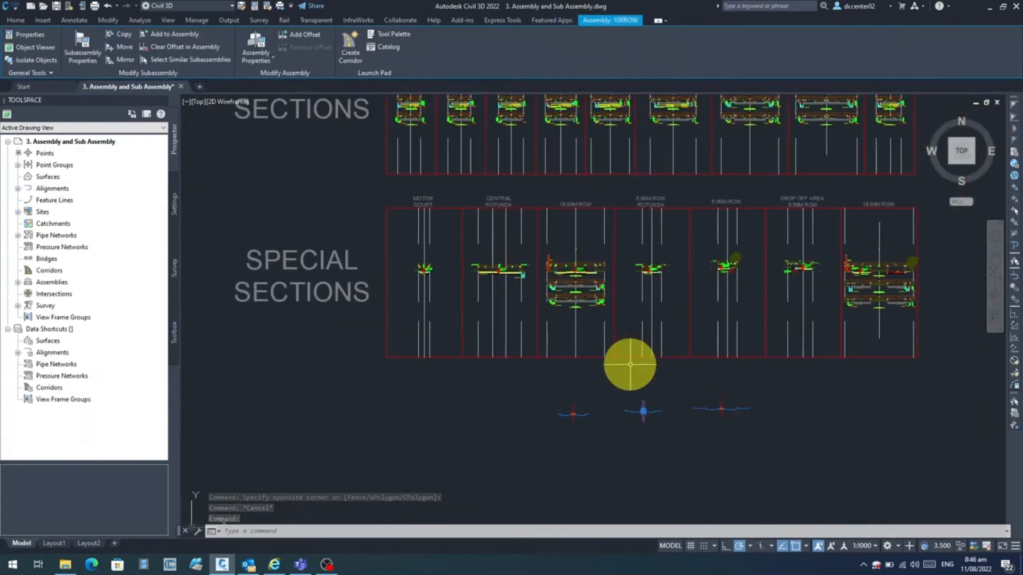
{"action": "key", "text": "Escape"}
Examine the subgrade outline of the 15.00M ROW standard section across its planting strips, sidewalks and carriageway.
{"action": "middle_click_drag", "start_coordinate": [682, 199], "coordinate": [617, 390]}
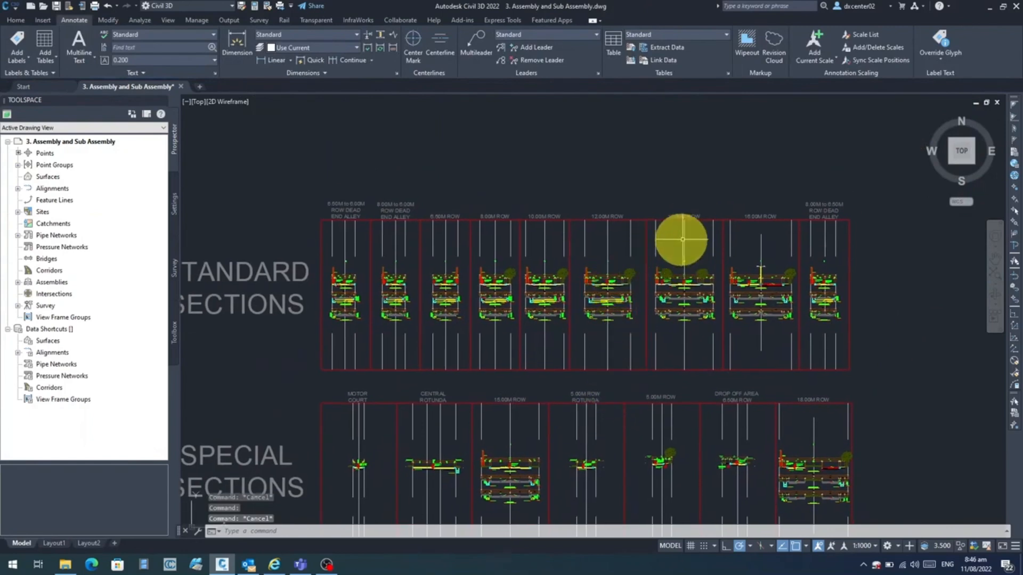
{"action": "middle_click_drag", "start_coordinate": [680, 235], "coordinate": [628, 229]}
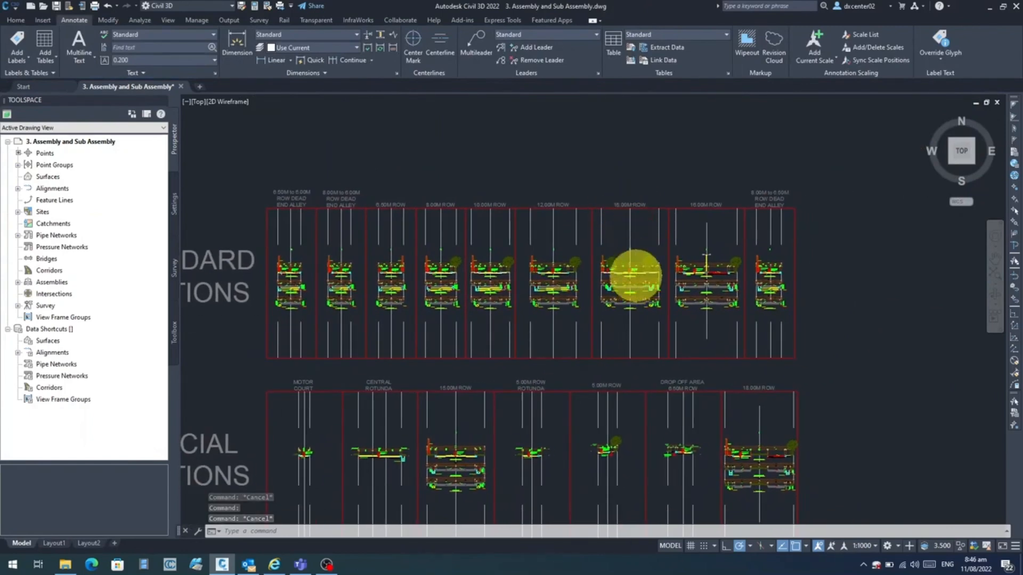
{"action": "scroll", "coordinate": [623, 266], "scroll_direction": "up", "scroll_amount": 10}
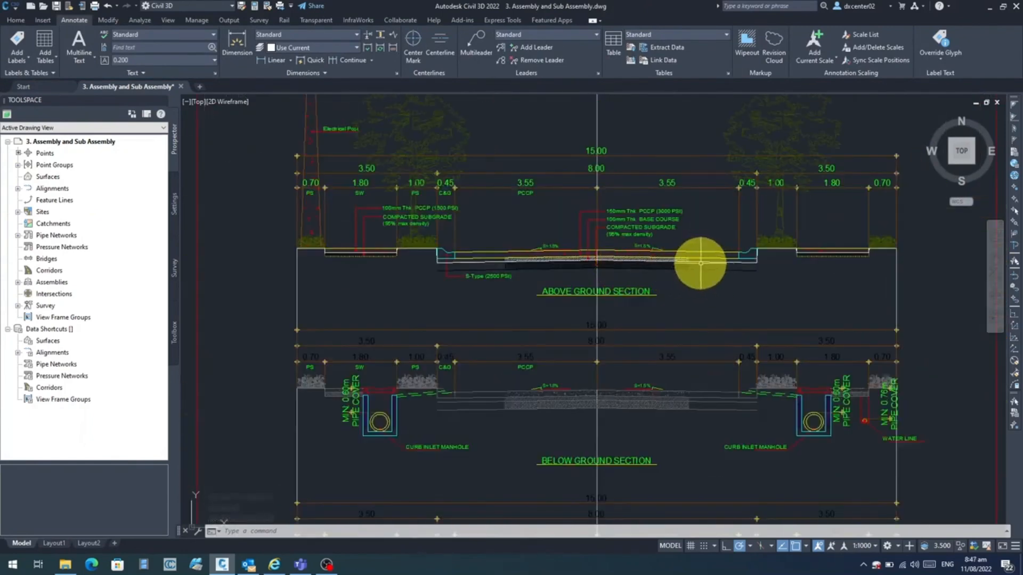
{"action": "left_click", "coordinate": [701, 262]}
{"action": "scroll", "coordinate": [434, 302], "scroll_direction": "up", "scroll_amount": 3}
{"action": "middle_click_drag", "start_coordinate": [433, 302], "coordinate": [525, 306]}
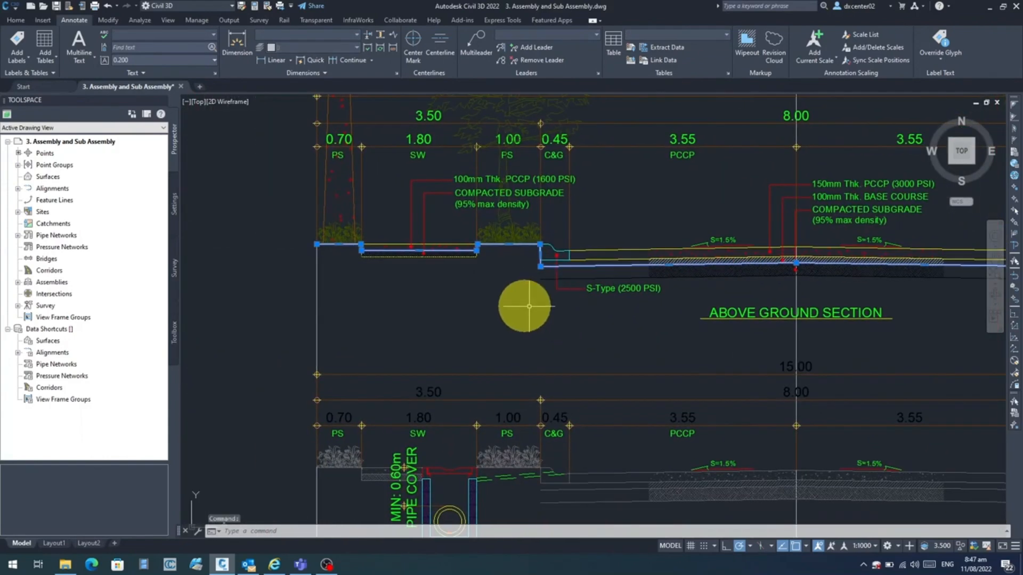
{"action": "scroll", "coordinate": [529, 306], "scroll_direction": "down", "scroll_amount": 4}
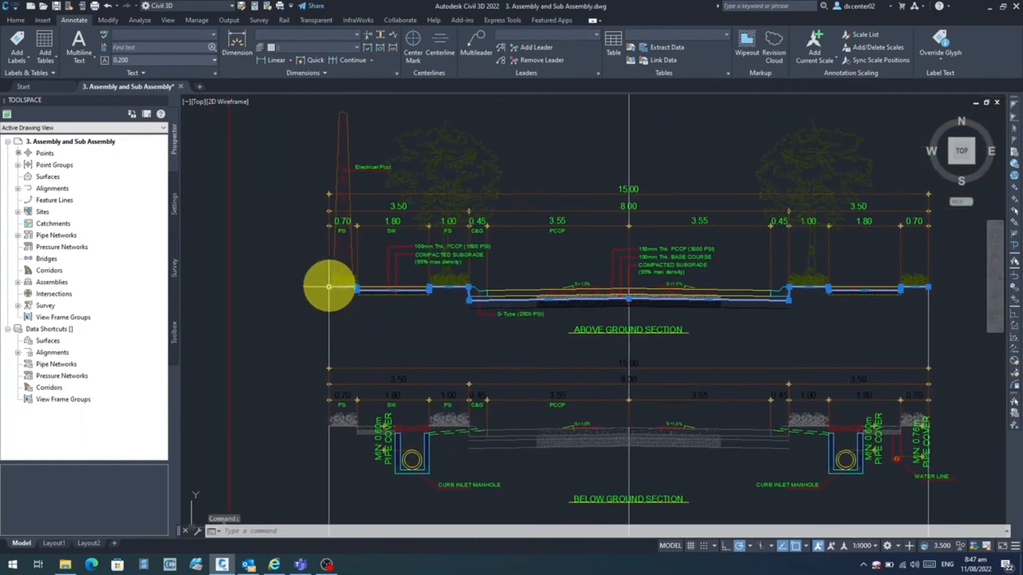
{"action": "scroll", "coordinate": [422, 292], "scroll_direction": "up", "scroll_amount": 4}
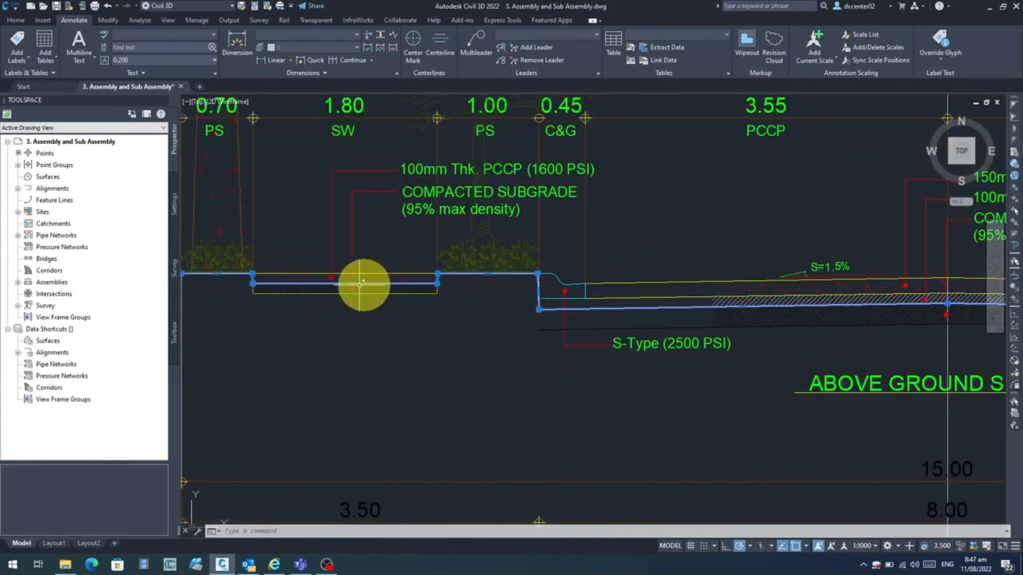
{"action": "scroll", "coordinate": [564, 379], "scroll_direction": "down", "scroll_amount": 5}
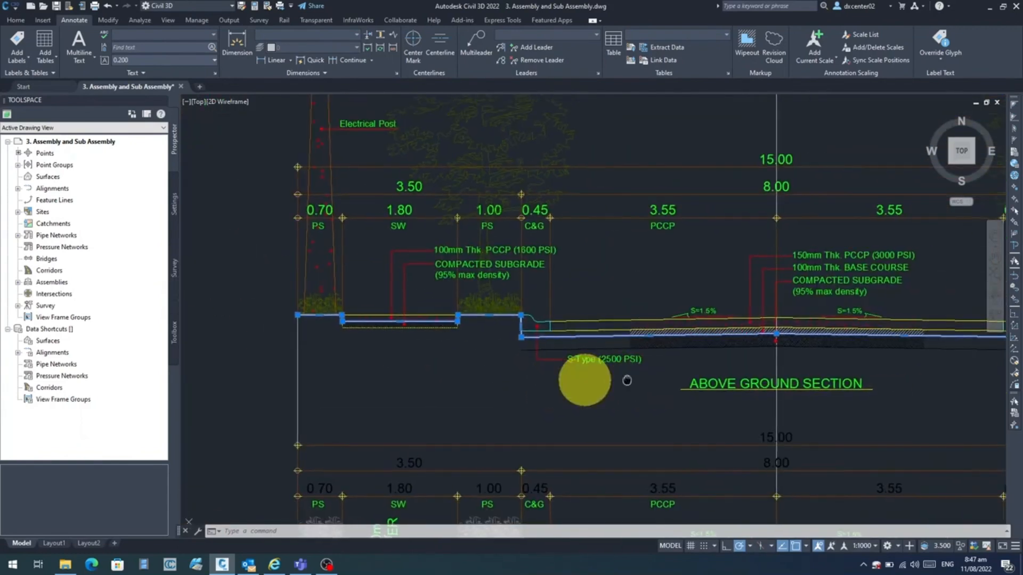
{"action": "scroll", "coordinate": [678, 336], "scroll_direction": "up", "scroll_amount": 3}
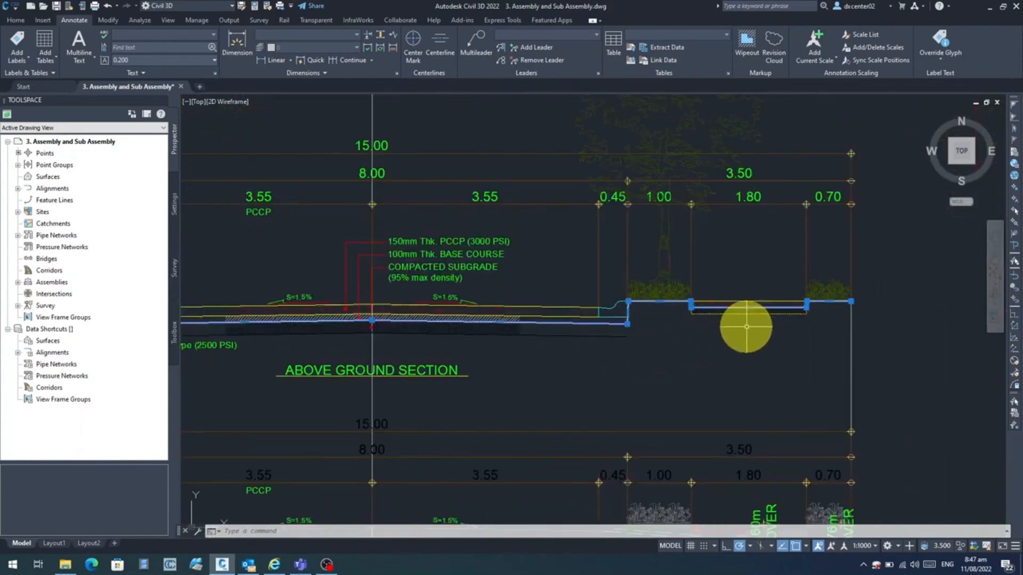
Examine the 15RROW assembly and its attached subassembly below the special sections.
{"action": "scroll", "coordinate": [674, 360], "scroll_direction": "down", "scroll_amount": 3}
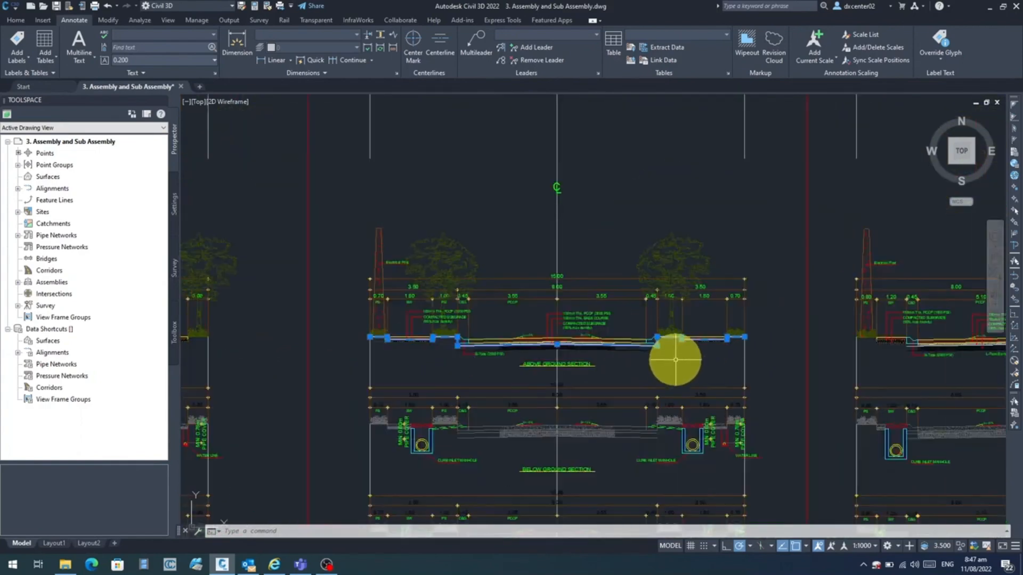
{"action": "scroll", "coordinate": [616, 424], "scroll_direction": "down", "scroll_amount": 2}
{"action": "middle_click_drag", "start_coordinate": [610, 445], "coordinate": [603, 139]}
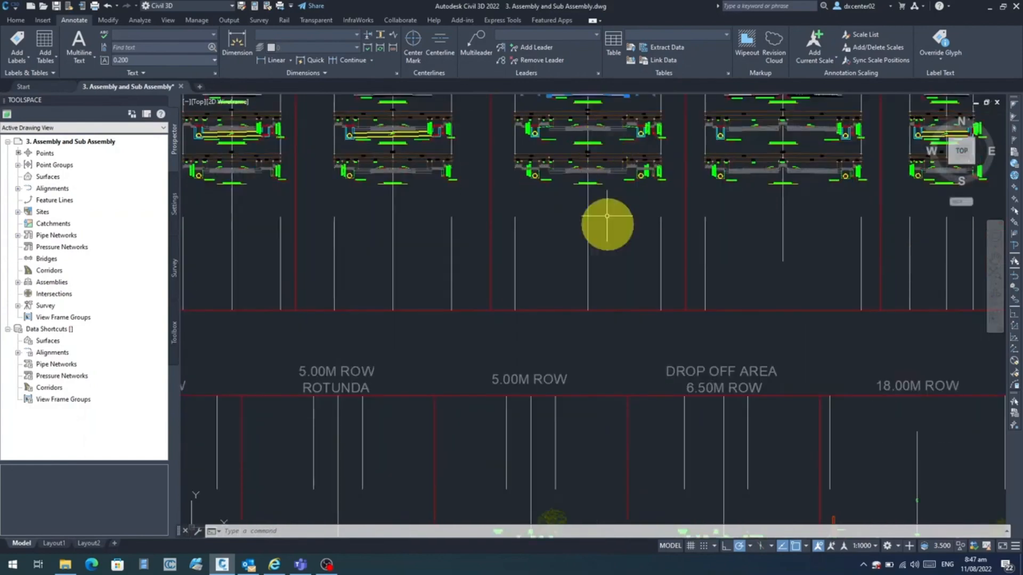
{"action": "scroll", "coordinate": [608, 248], "scroll_direction": "down", "scroll_amount": 4}
{"action": "mouse_move", "coordinate": [610, 402]}
{"action": "middle_mouse_down"}
{"action": "mouse_move", "coordinate": [616, 240]}
{"action": "mouse_move", "coordinate": [630, 231]}
{"action": "middle_mouse_up"}
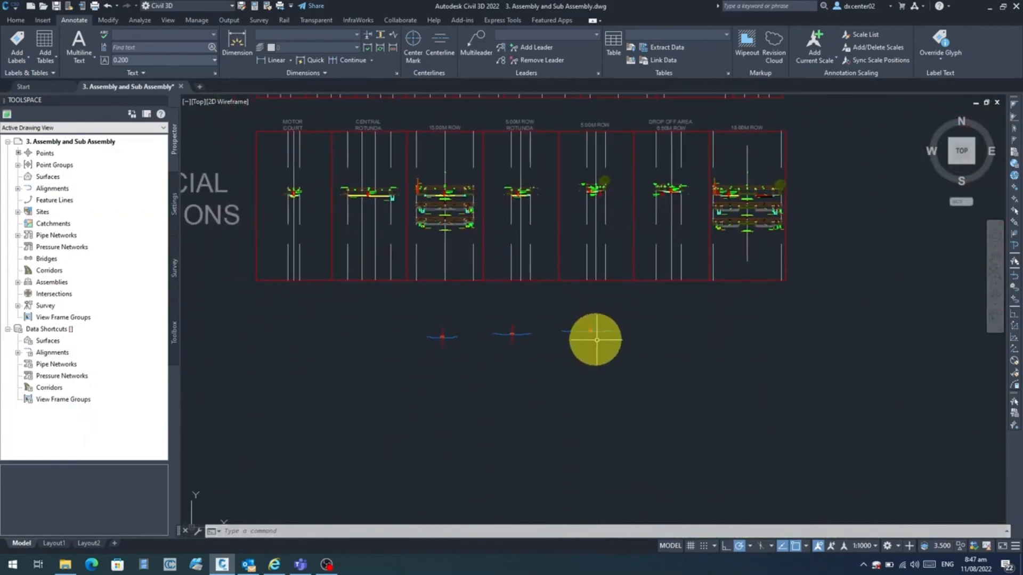
{"action": "scroll", "coordinate": [588, 336], "scroll_direction": "up", "scroll_amount": 3}
{"action": "key", "text": "Escape"}
{"action": "left_click", "coordinate": [621, 364]}
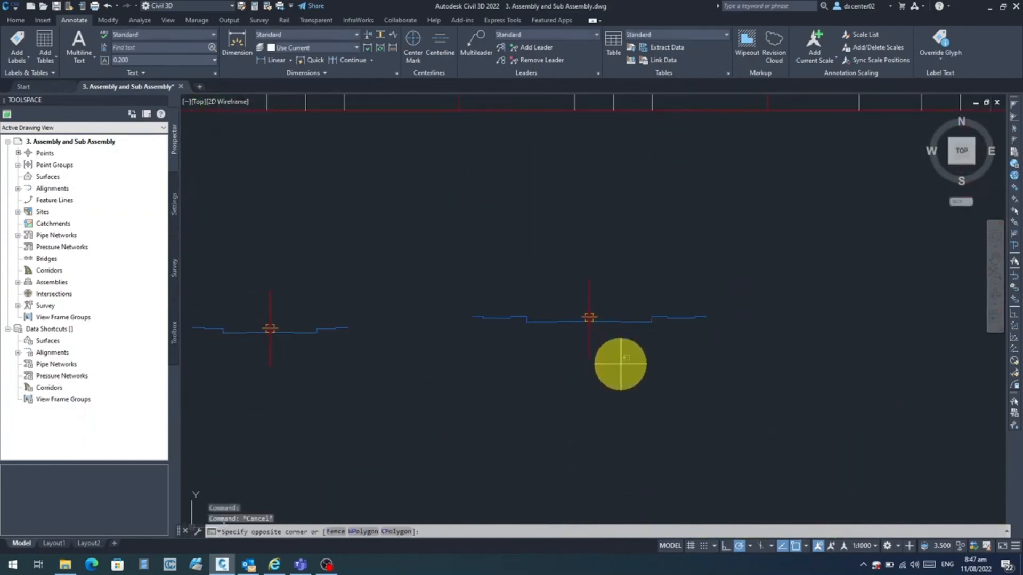
{"action": "left_click", "coordinate": [572, 344]}
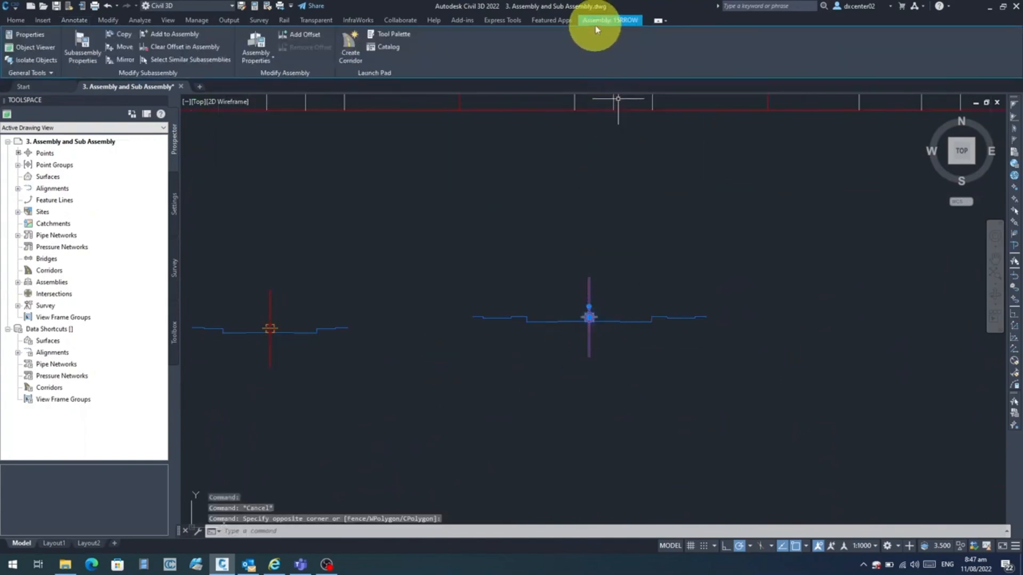
{"action": "key", "text": "Escape"}
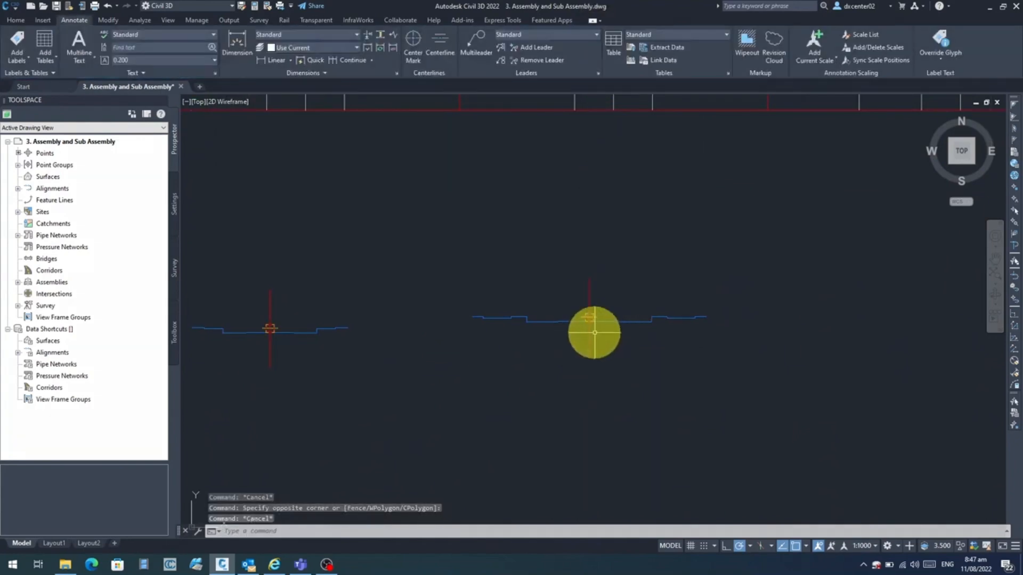
{"action": "scroll", "coordinate": [591, 332], "scroll_direction": "down", "scroll_amount": 3}
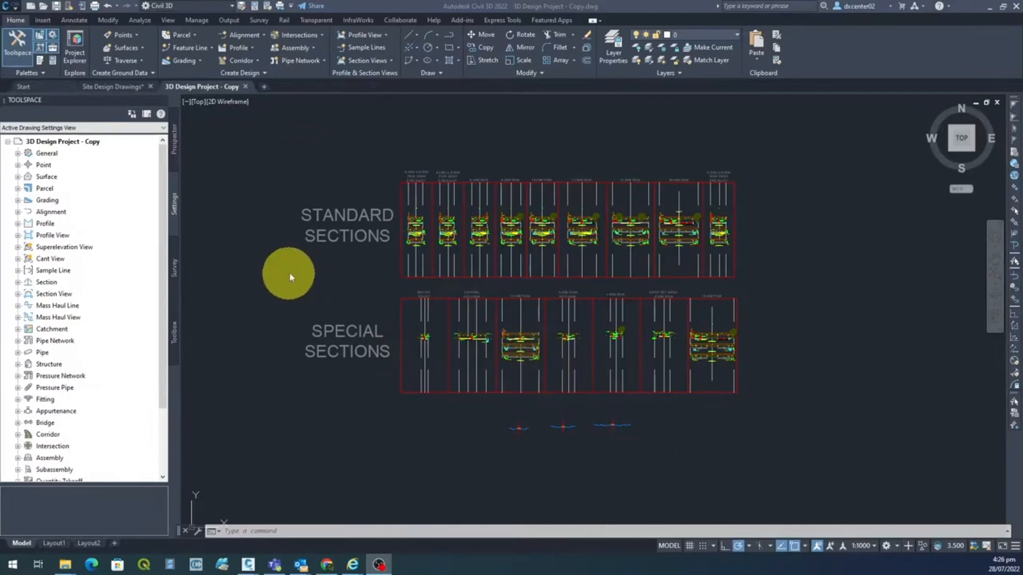
Examine the road lot layout and its station and elevation labels around Road Lot 1 in the 3D Design Project - Copy drawing.
{"action": "scroll", "coordinate": [297, 274], "scroll_direction": "down", "scroll_amount": 3}
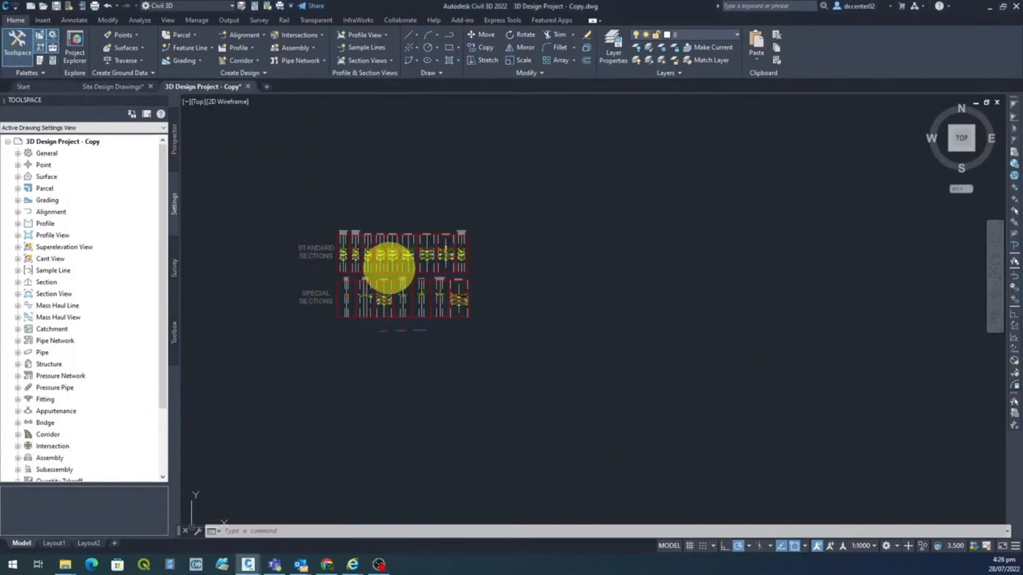
{"action": "middle_click_drag", "start_coordinate": [343, 187], "coordinate": [720, 210]}
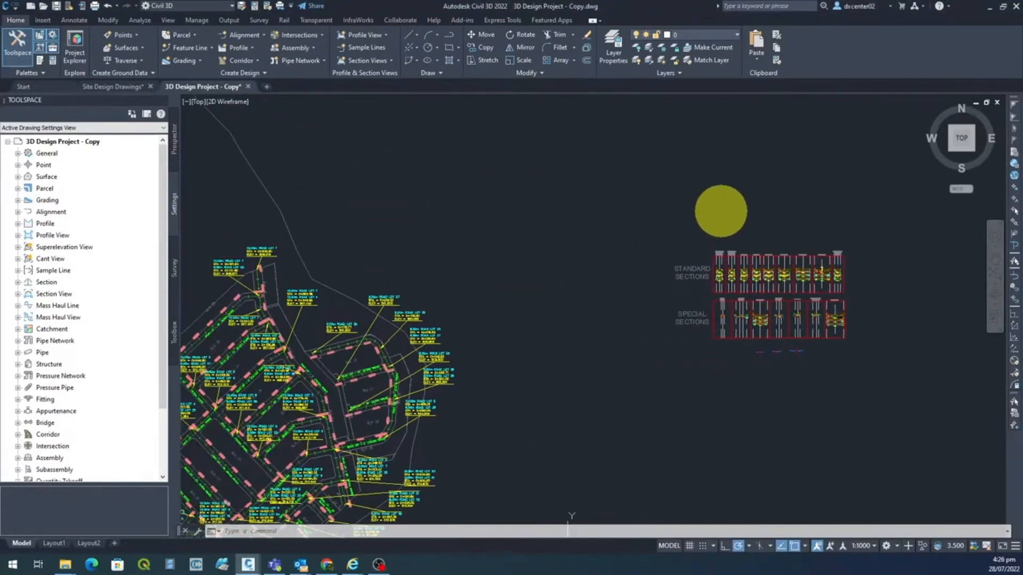
{"action": "middle_click_drag", "start_coordinate": [468, 277], "coordinate": [640, 167]}
{"action": "scroll", "coordinate": [634, 266], "scroll_direction": "down", "scroll_amount": 3}
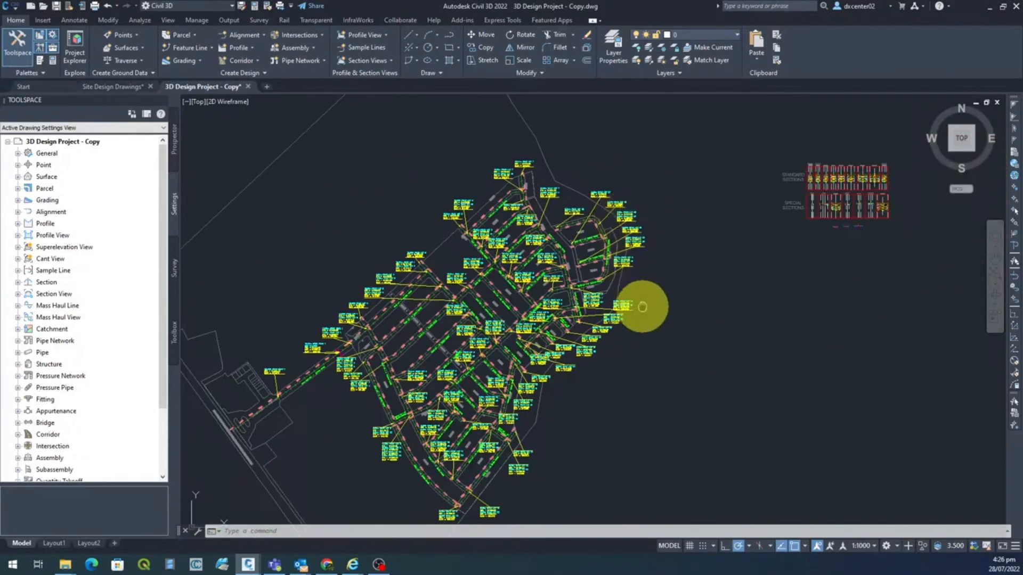
{"action": "middle_click_drag", "start_coordinate": [646, 301], "coordinate": [727, 271]}
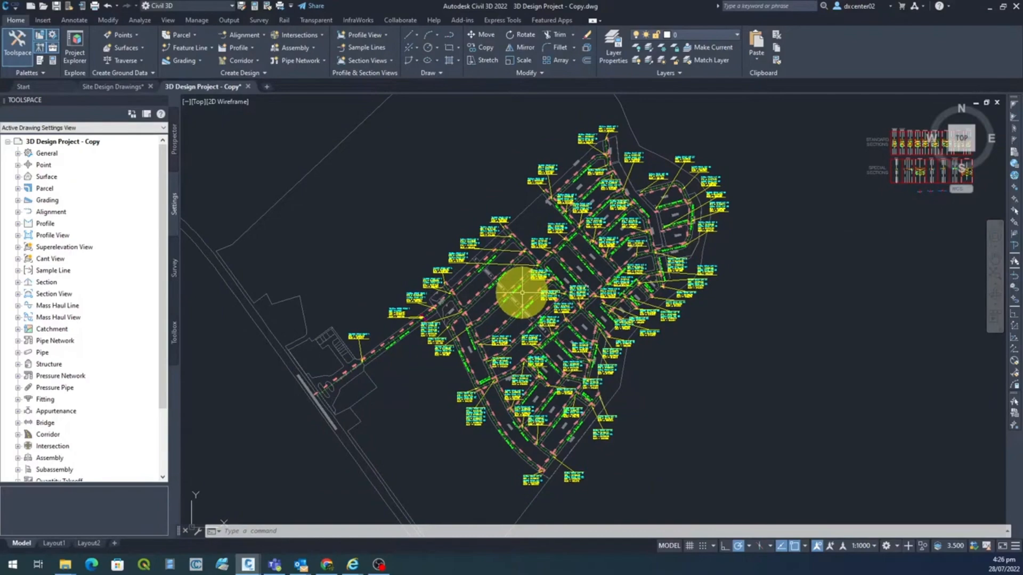
{"action": "scroll", "coordinate": [449, 291], "scroll_direction": "up", "scroll_amount": 6}
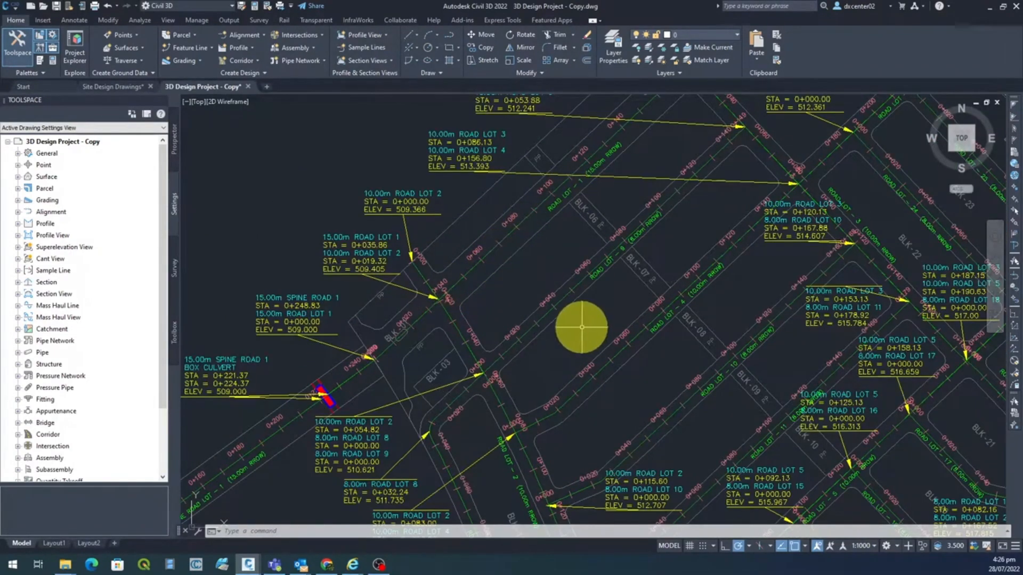
{"action": "scroll", "coordinate": [648, 365], "scroll_direction": "down", "scroll_amount": 3}
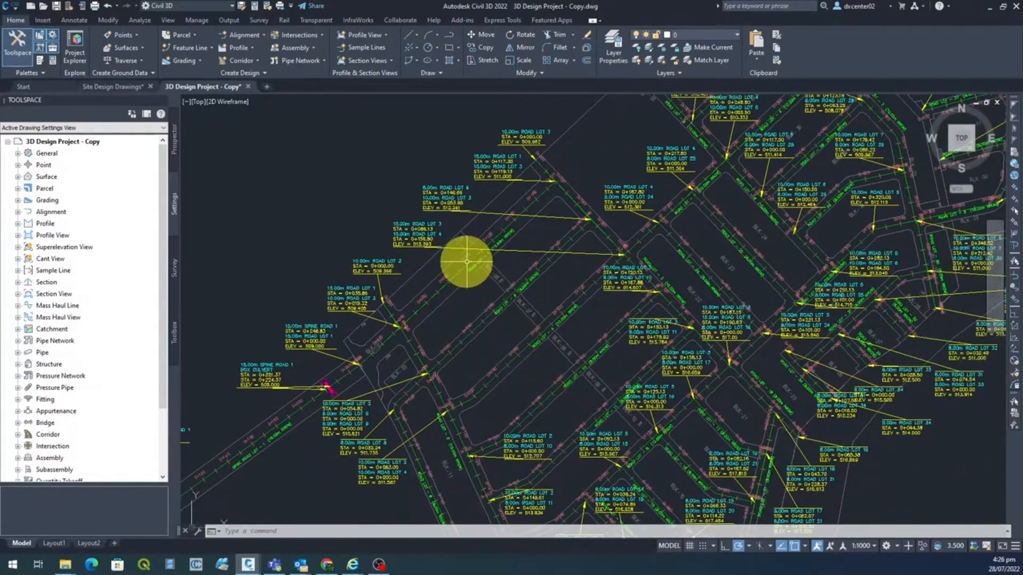
{"action": "scroll", "coordinate": [467, 262], "scroll_direction": "up", "scroll_amount": 3}
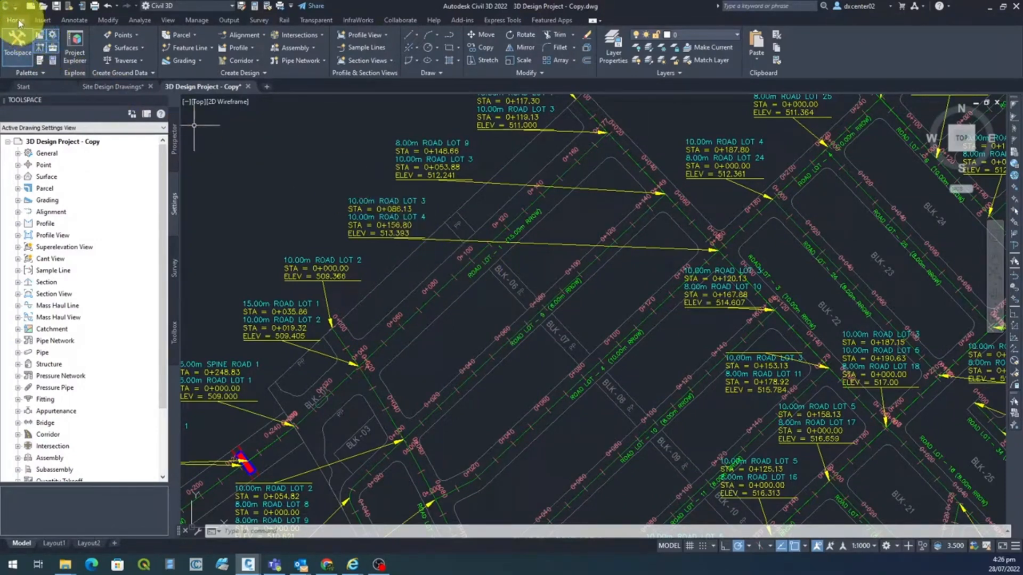
Start creating a corridor and name it ROAD1.
{"action": "left_click", "coordinate": [258, 61]}
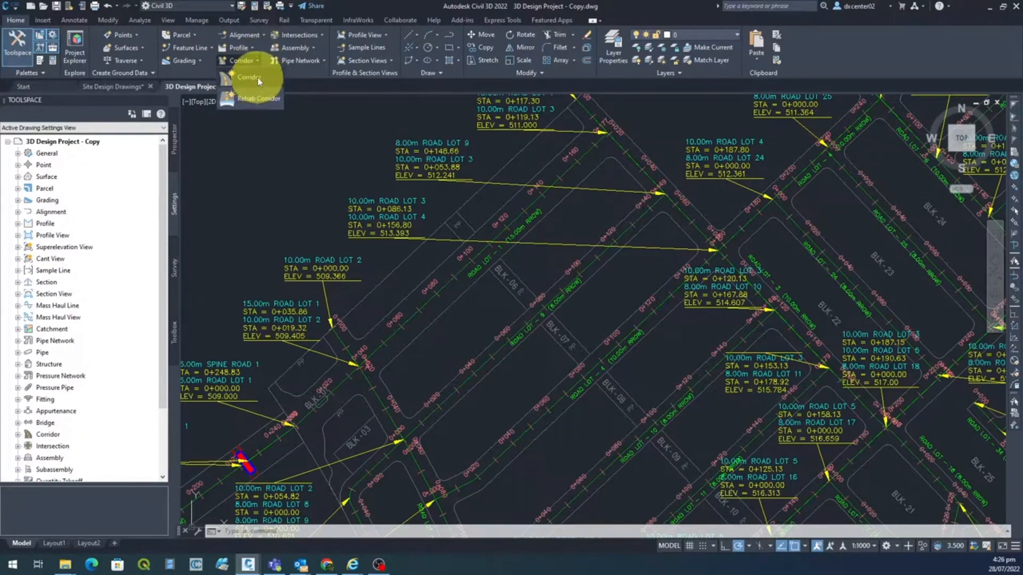
{"action": "left_click", "coordinate": [259, 79]}
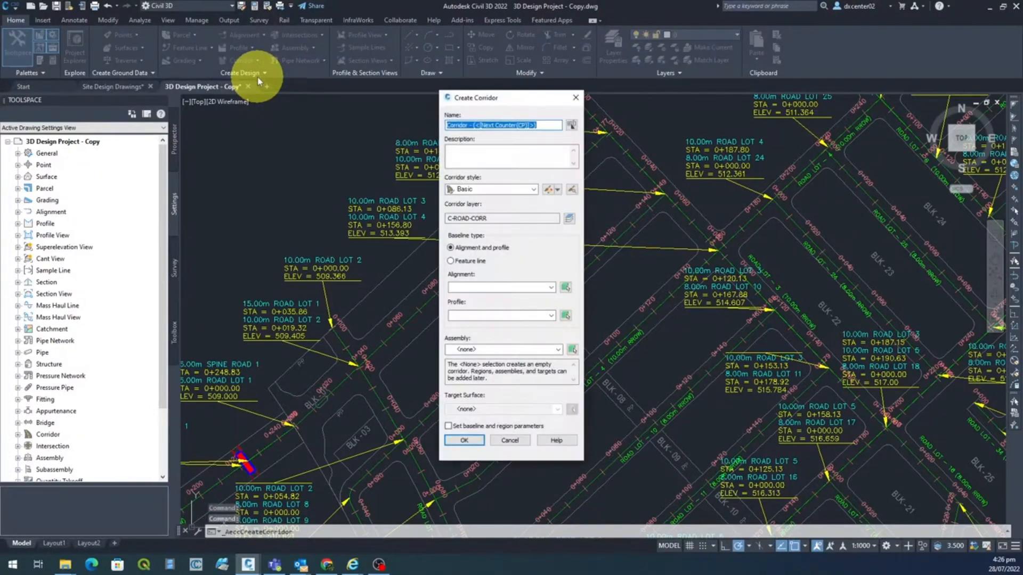
{"action": "left_click_drag", "start_coordinate": [525, 96], "coordinate": [632, 149]}
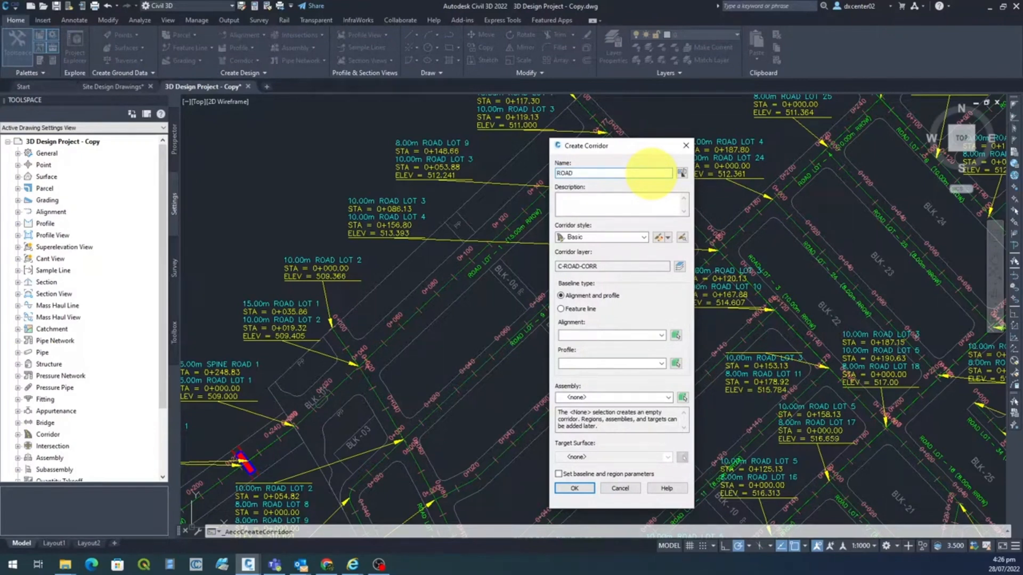
{"action": "type", "text": "1"}
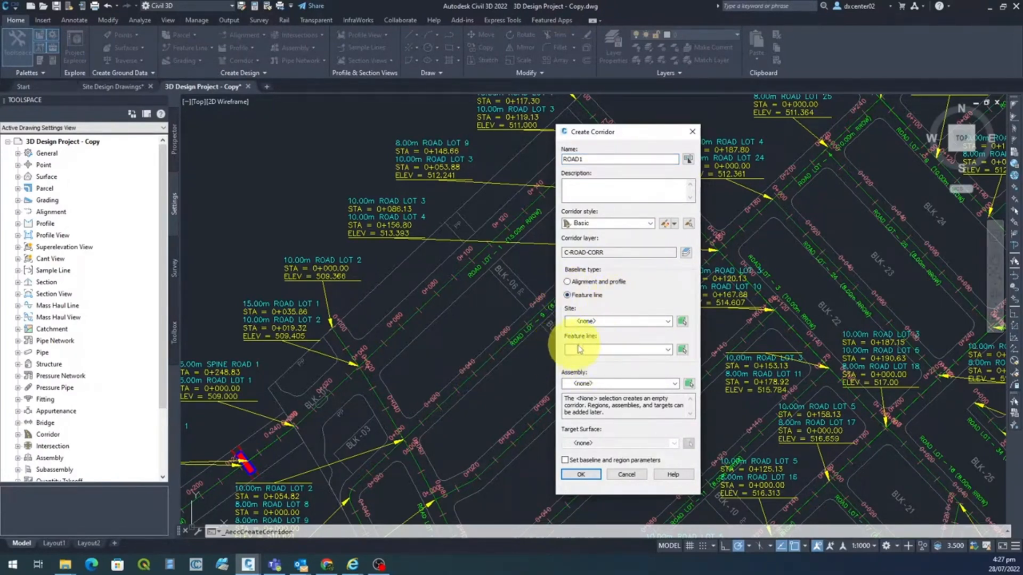
Base the corridor on a feature line, picking the Road Lot1 centerline of the 15.00m RROW from the drawing.
{"action": "left_click", "coordinate": [671, 353]}
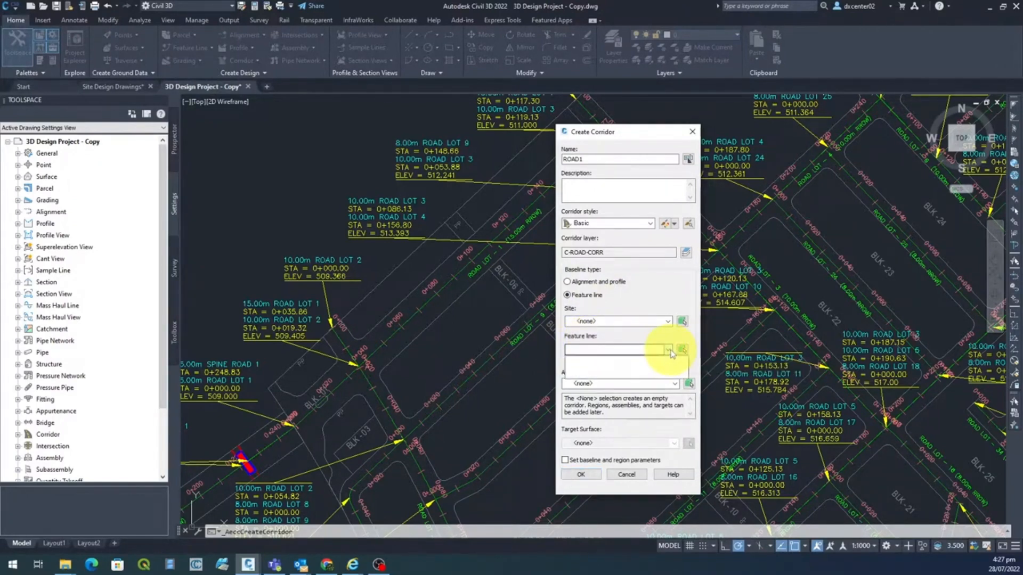
{"action": "left_click", "coordinate": [672, 354]}
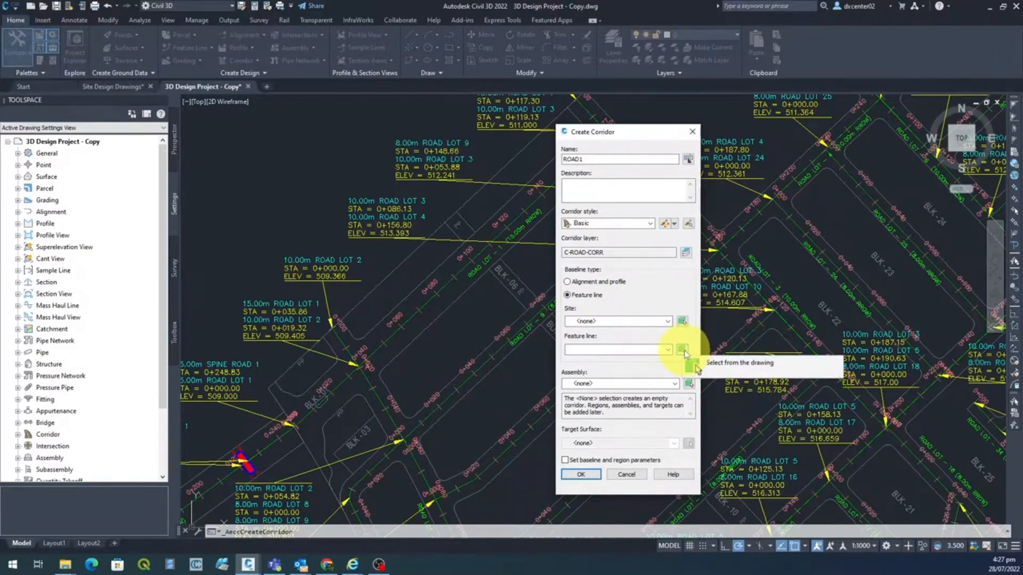
{"action": "left_click", "coordinate": [682, 350]}
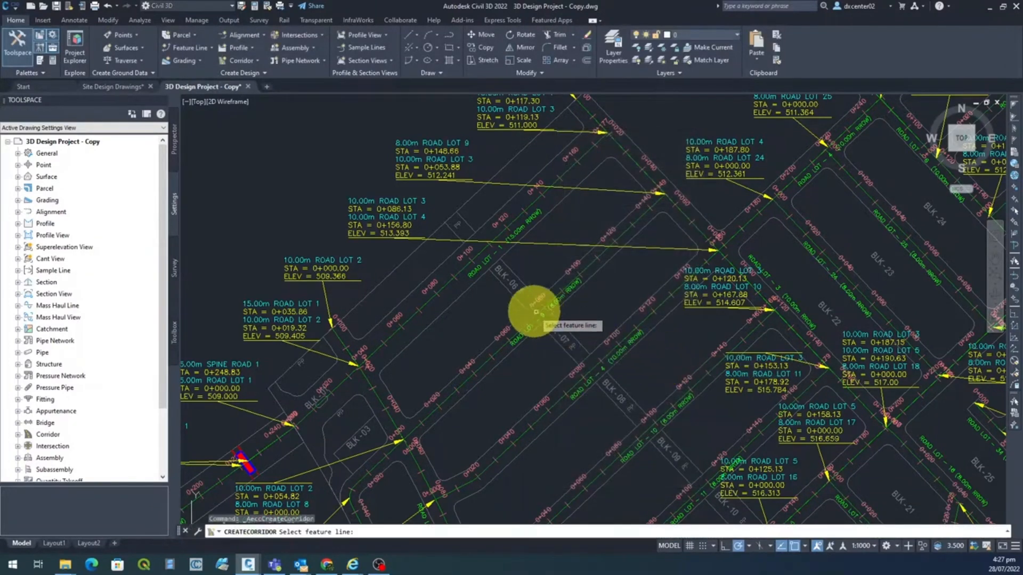
{"action": "left_click", "coordinate": [446, 282]}
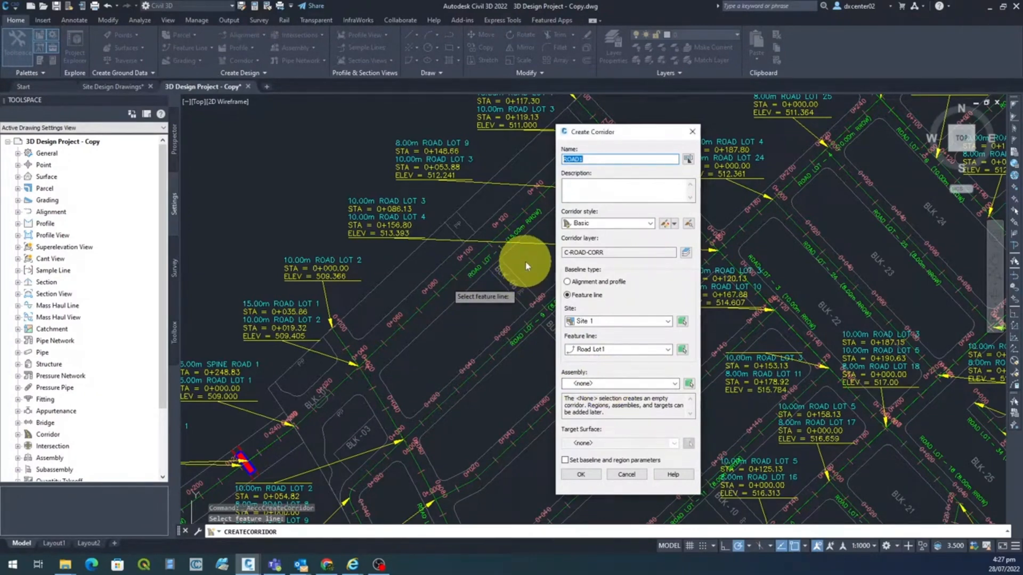
Assign the 15RROW assembly to the corridor, enable setting baseline and region parameters, and keep the target surface at none.
{"action": "left_click_drag", "start_coordinate": [613, 133], "coordinate": [703, 112]}
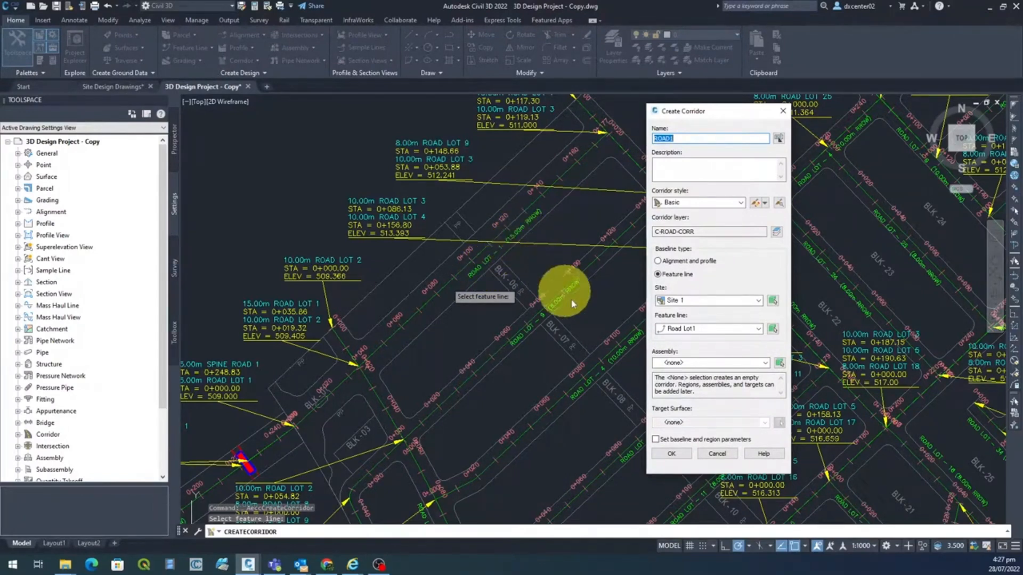
{"action": "left_click", "coordinate": [765, 363]}
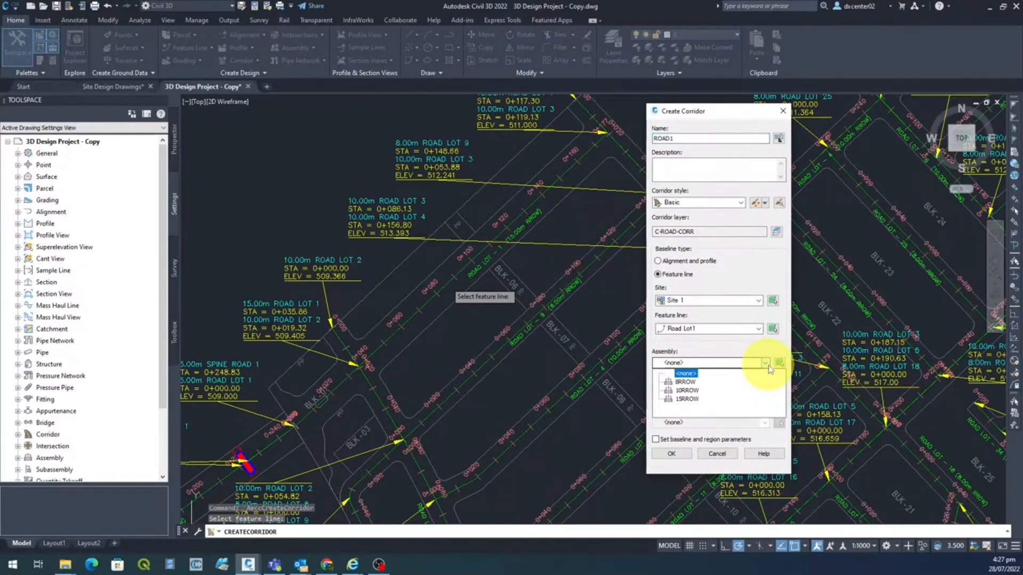
{"action": "left_click", "coordinate": [677, 400]}
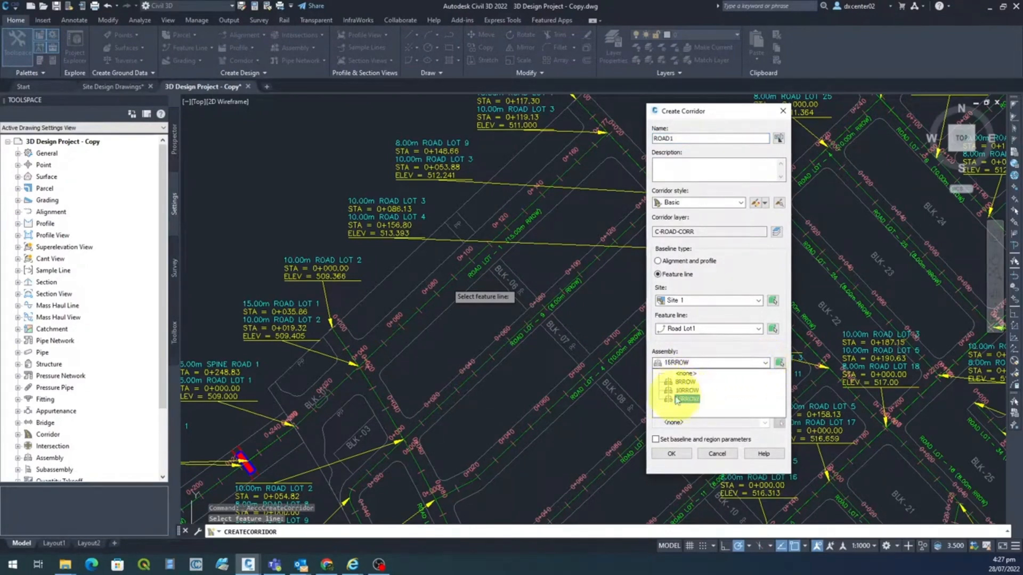
{"action": "left_click", "coordinate": [691, 401]}
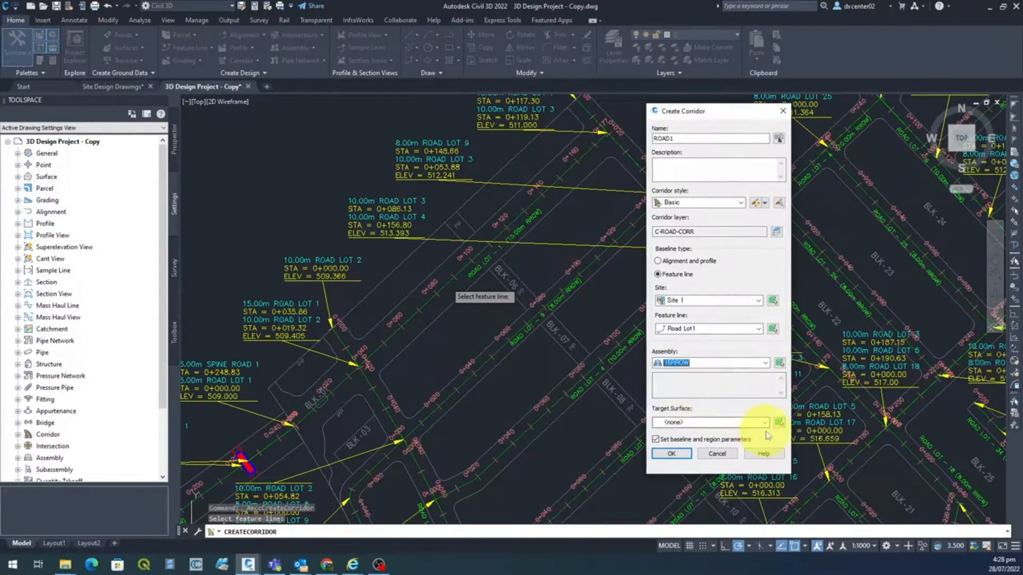
{"action": "left_click", "coordinate": [765, 424]}
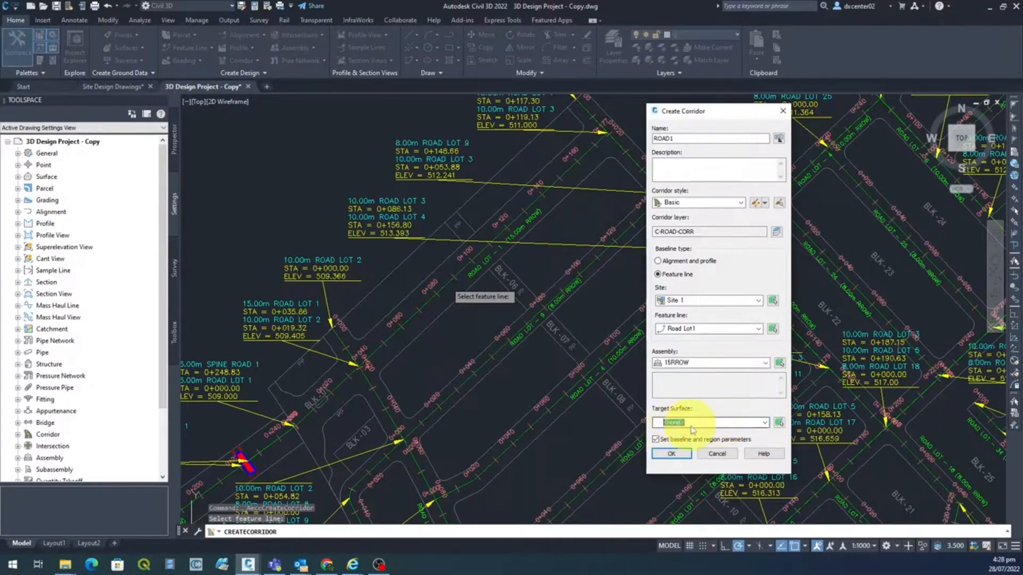
Apply the ROAD1 baseline and region parameters, rebuild the corridor along Road Lot 1, and dismiss the event viewer.
{"action": "left_click", "coordinate": [671, 454]}
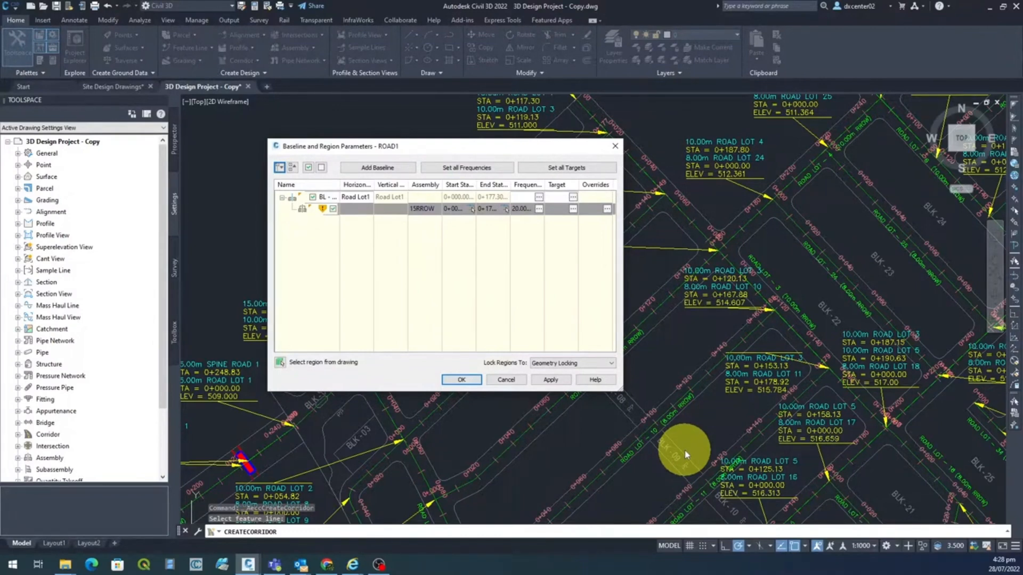
{"action": "left_click", "coordinate": [558, 382]}
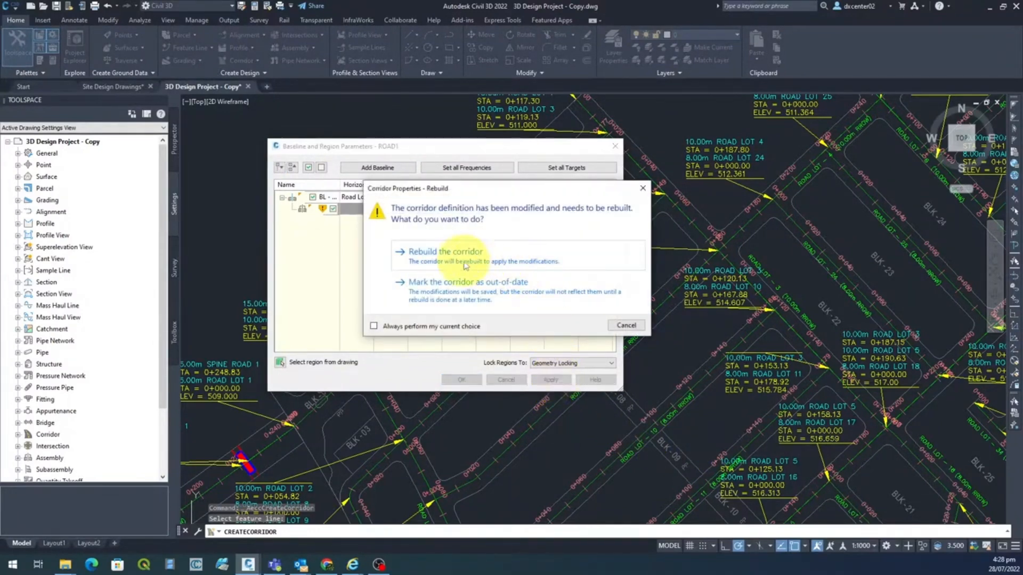
{"action": "left_click", "coordinate": [462, 264]}
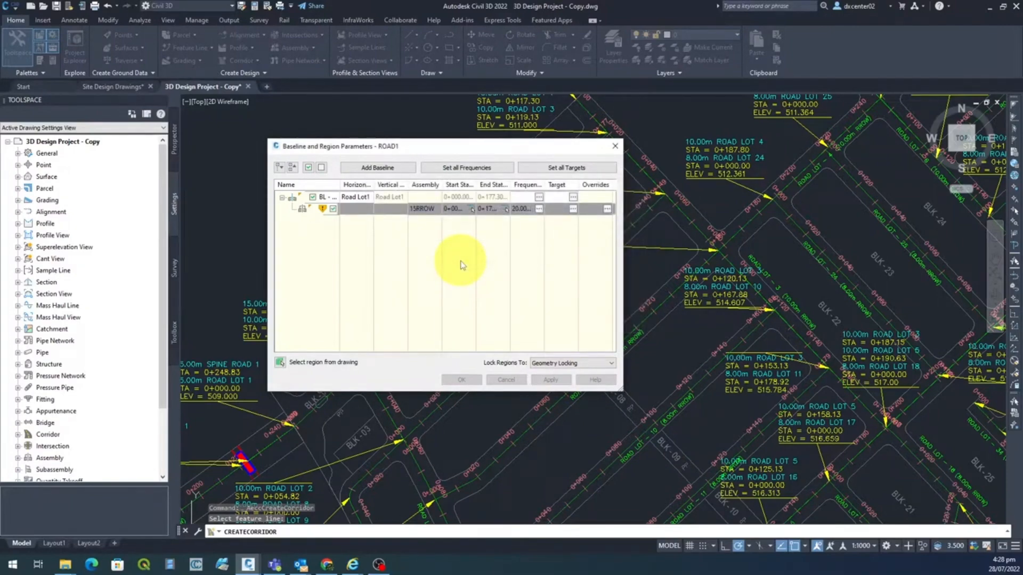
{"action": "left_click", "coordinate": [460, 380]}
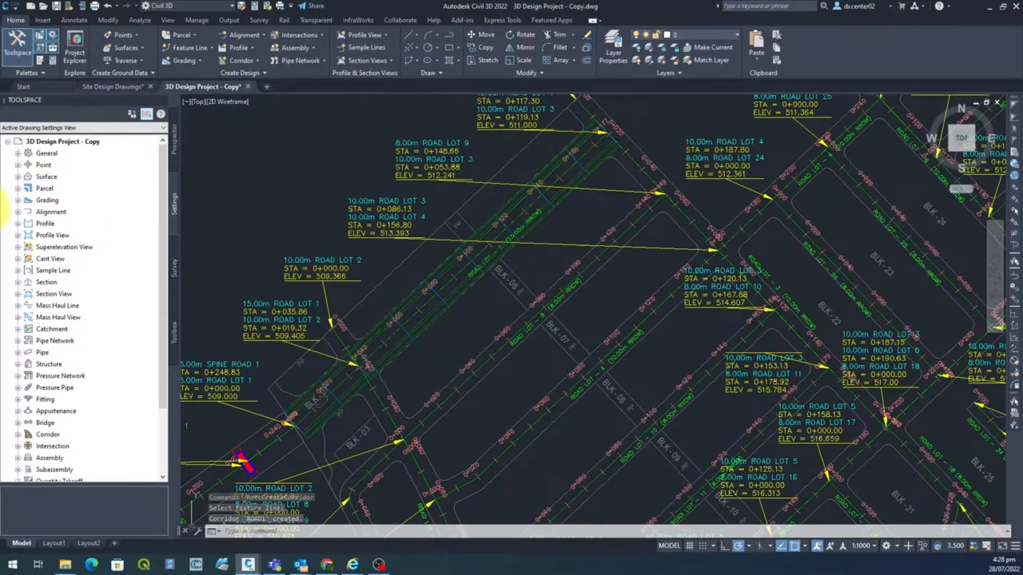
{"action": "mouse_move", "coordinate": [0, 211]}
{"action": "left_mouse_down"}
{"action": "mouse_move", "coordinate": [372, 258]}
{"action": "mouse_move", "coordinate": [568, 234]}
{"action": "left_mouse_up"}
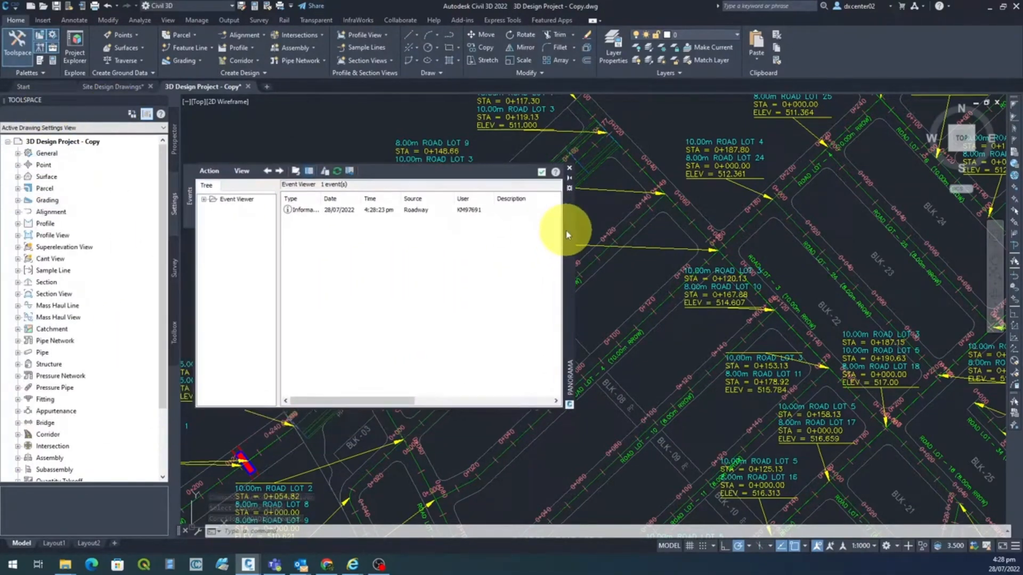
{"action": "left_click", "coordinate": [541, 174]}
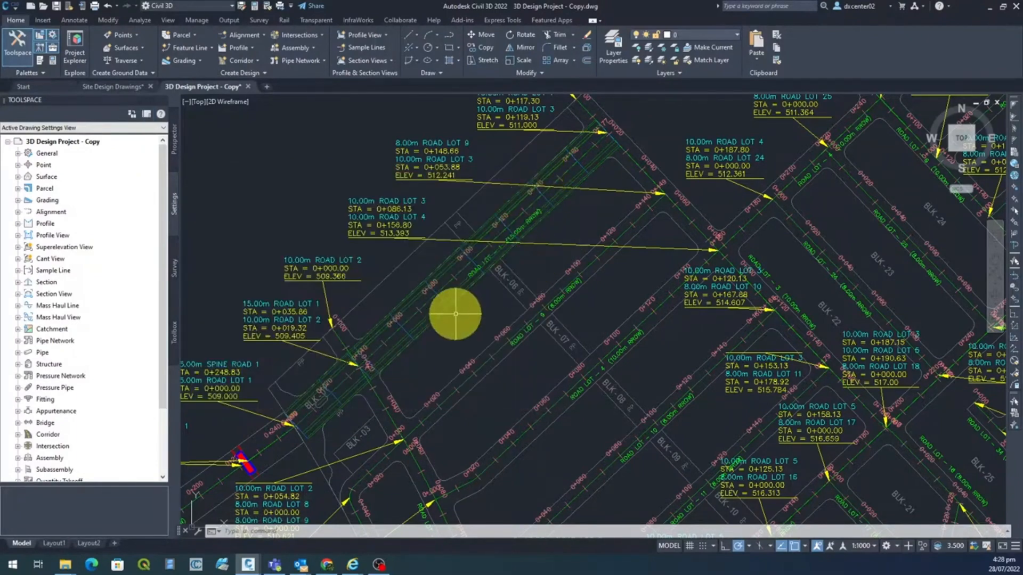
{"action": "scroll", "coordinate": [417, 318], "scroll_direction": "down", "scroll_amount": 1}
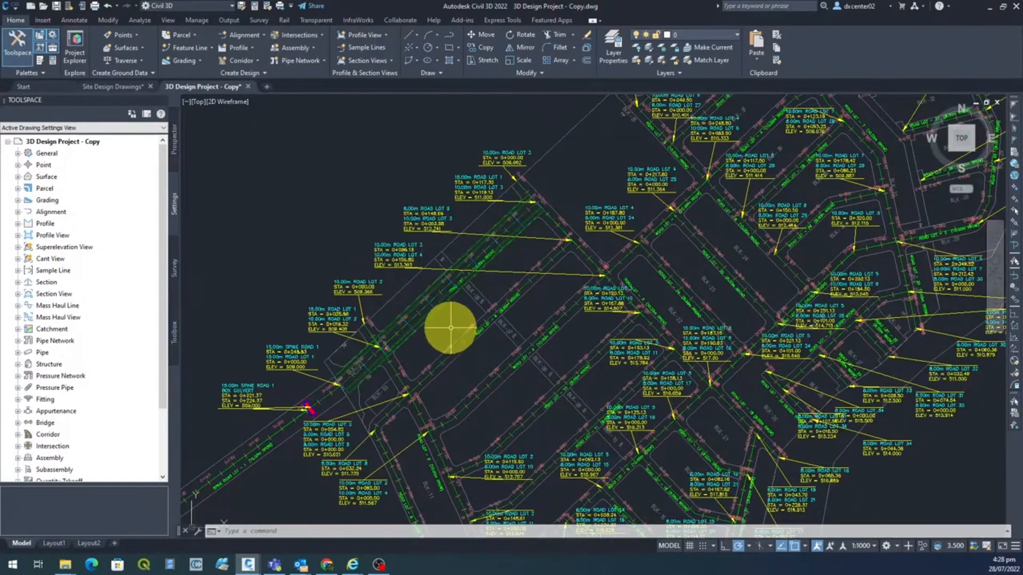
{"action": "scroll", "coordinate": [456, 327], "scroll_direction": "down", "scroll_amount": 2}
{"action": "scroll", "coordinate": [462, 292], "scroll_direction": "up", "scroll_amount": 5}
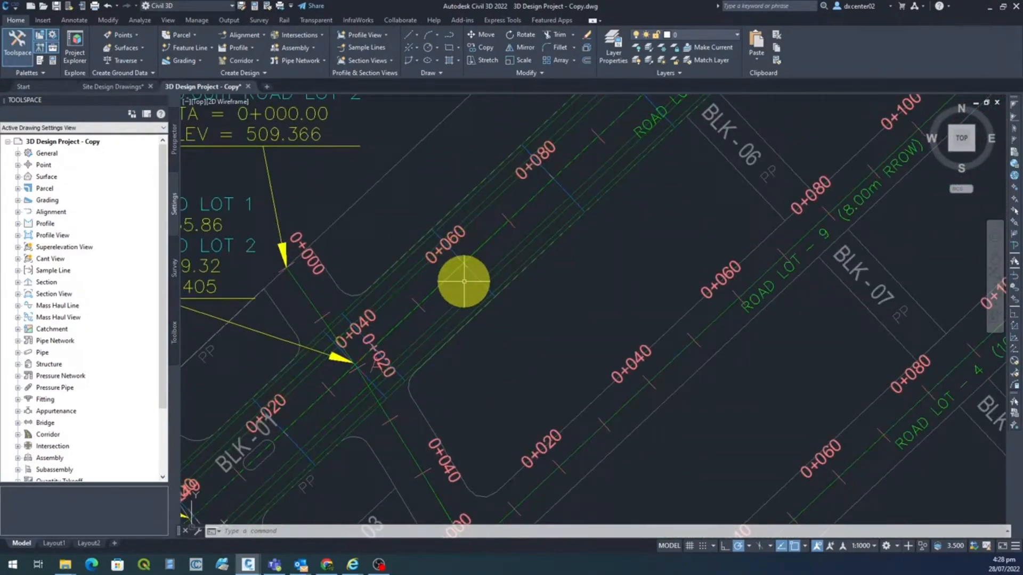
Orbit the model in 3D to examine the ROAD1 corridor along Road Lot 1, and restore the top view.
{"action": "scroll", "coordinate": [463, 281], "scroll_direction": "down", "scroll_amount": 5}
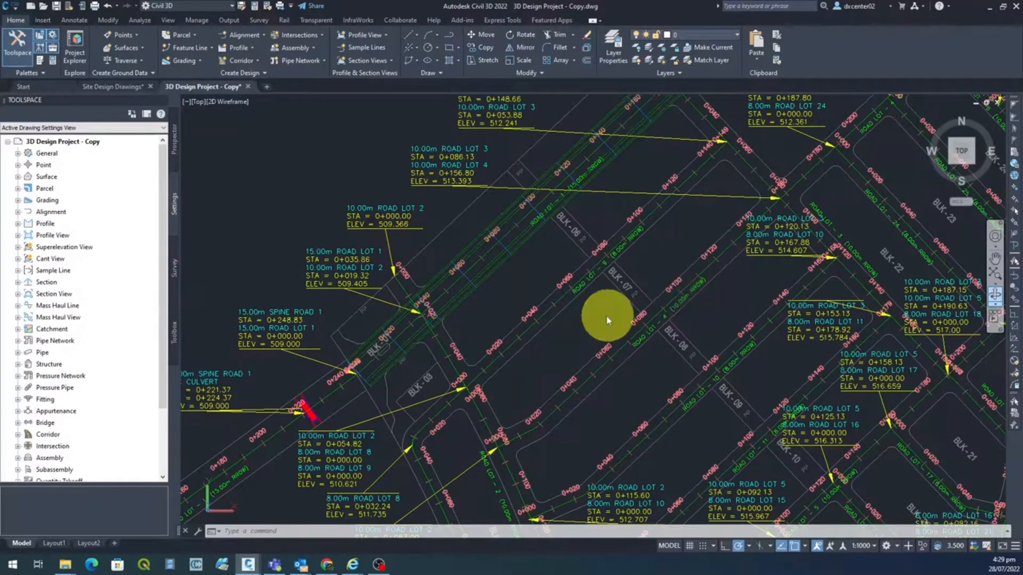
{"action": "mouse_move", "coordinate": [568, 345]}
{"action": "left_mouse_down"}
{"action": "mouse_move", "coordinate": [608, 287]}
{"action": "mouse_move", "coordinate": [520, 304]}
{"action": "left_mouse_up"}
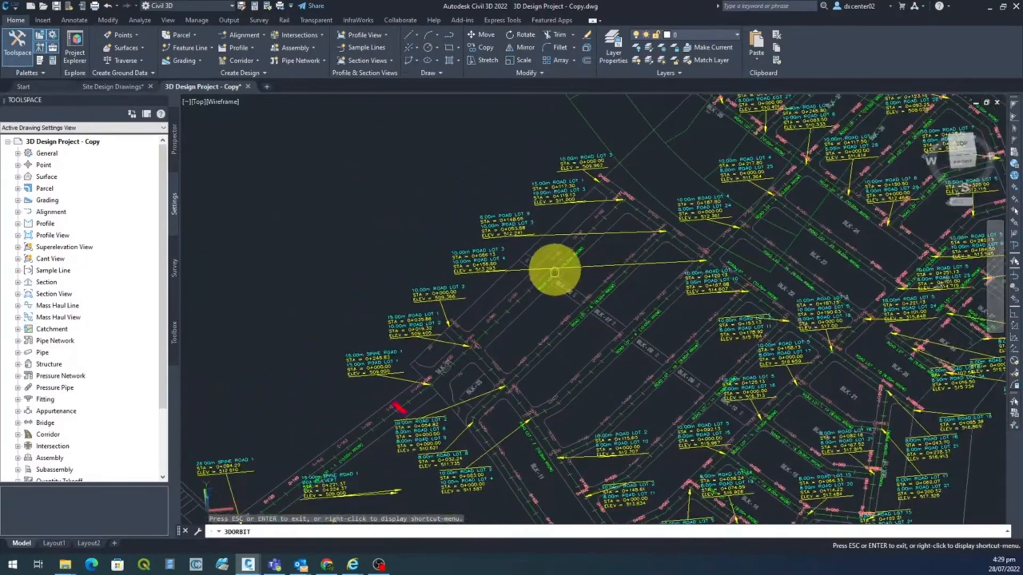
{"action": "left_click_drag", "start_coordinate": [554, 267], "coordinate": [554, 501]}
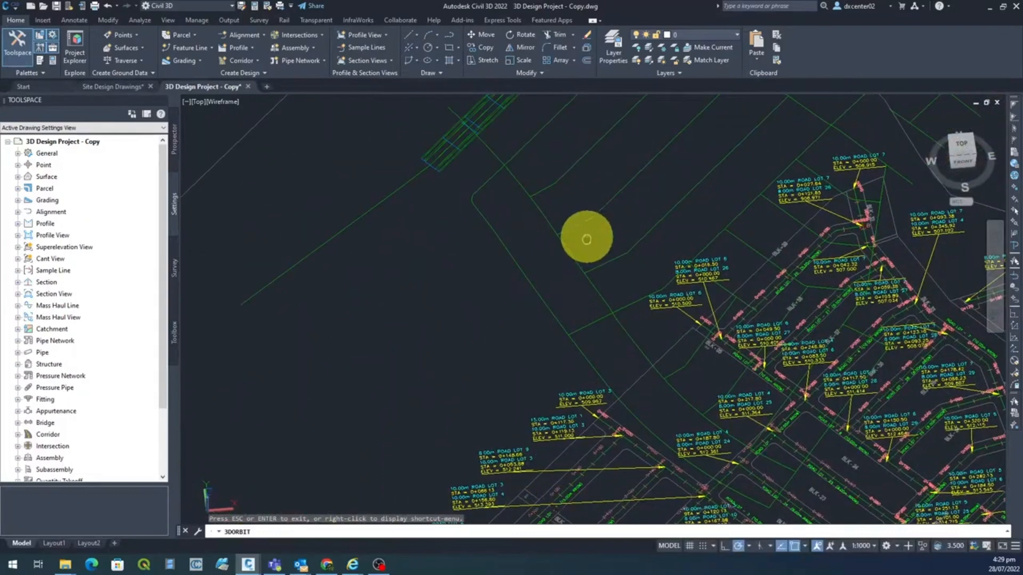
{"action": "mouse_move", "coordinate": [589, 238]}
{"action": "middle_mouse_down"}
{"action": "mouse_move", "coordinate": [576, 361]}
{"action": "mouse_move", "coordinate": [582, 419]}
{"action": "middle_mouse_up"}
{"action": "mouse_move", "coordinate": [583, 419]}
{"action": "left_mouse_down"}
{"action": "mouse_move", "coordinate": [587, 377]}
{"action": "mouse_move", "coordinate": [562, 315]}
{"action": "mouse_move", "coordinate": [583, 302]}
{"action": "mouse_move", "coordinate": [600, 326]}
{"action": "left_mouse_up"}
{"action": "middle_click_drag", "start_coordinate": [599, 326], "coordinate": [611, 456]}
{"action": "scroll", "coordinate": [605, 408], "scroll_direction": "down", "scroll_amount": 3}
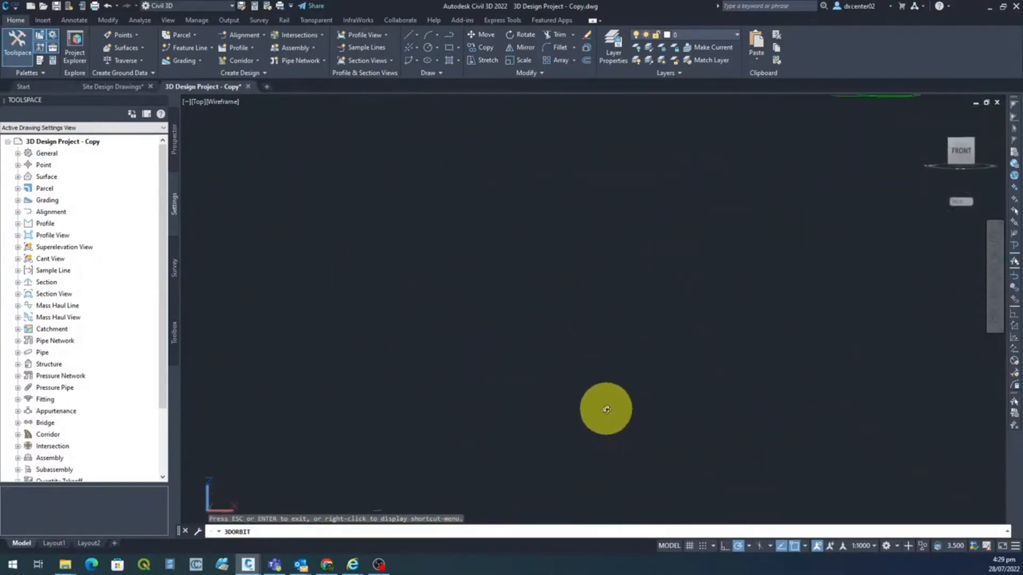
{"action": "middle_click_drag", "start_coordinate": [633, 241], "coordinate": [633, 315]}
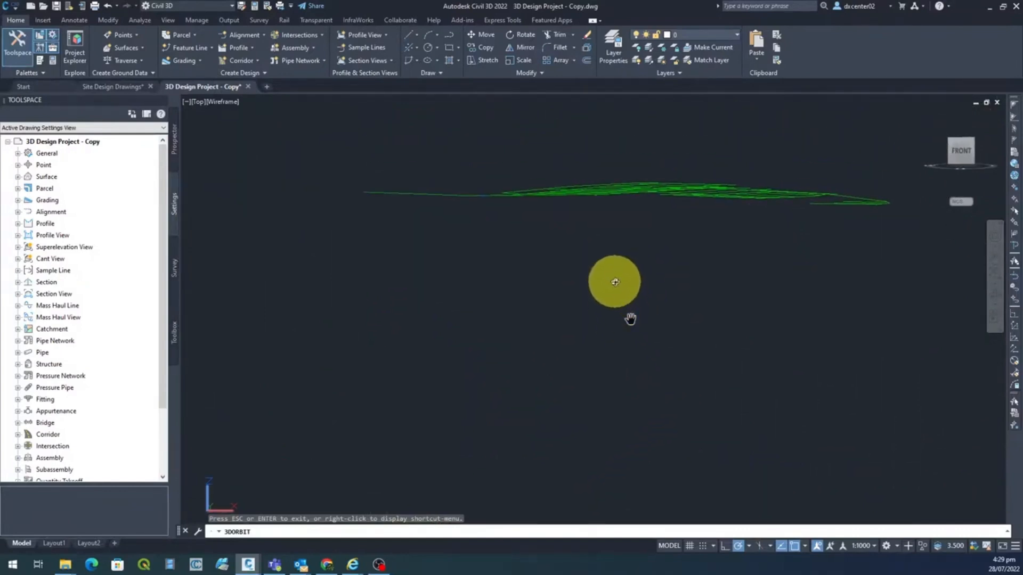
{"action": "mouse_move", "coordinate": [612, 280]}
{"action": "left_mouse_down"}
{"action": "mouse_move", "coordinate": [605, 237]}
{"action": "mouse_move", "coordinate": [589, 255]}
{"action": "mouse_move", "coordinate": [685, 263]}
{"action": "mouse_move", "coordinate": [741, 324]}
{"action": "mouse_move", "coordinate": [729, 271]}
{"action": "mouse_move", "coordinate": [699, 233]}
{"action": "mouse_move", "coordinate": [673, 247]}
{"action": "mouse_move", "coordinate": [760, 256]}
{"action": "mouse_move", "coordinate": [605, 177]}
{"action": "mouse_move", "coordinate": [539, 176]}
{"action": "mouse_move", "coordinate": [660, 238]}
{"action": "mouse_move", "coordinate": [566, 251]}
{"action": "mouse_move", "coordinate": [655, 249]}
{"action": "mouse_move", "coordinate": [506, 299]}
{"action": "mouse_move", "coordinate": [590, 301]}
{"action": "mouse_move", "coordinate": [536, 317]}
{"action": "mouse_move", "coordinate": [541, 299]}
{"action": "mouse_move", "coordinate": [548, 306]}
{"action": "left_mouse_up"}
{"action": "right_click", "coordinate": [454, 269]}
{"action": "left_click", "coordinate": [396, 268]}
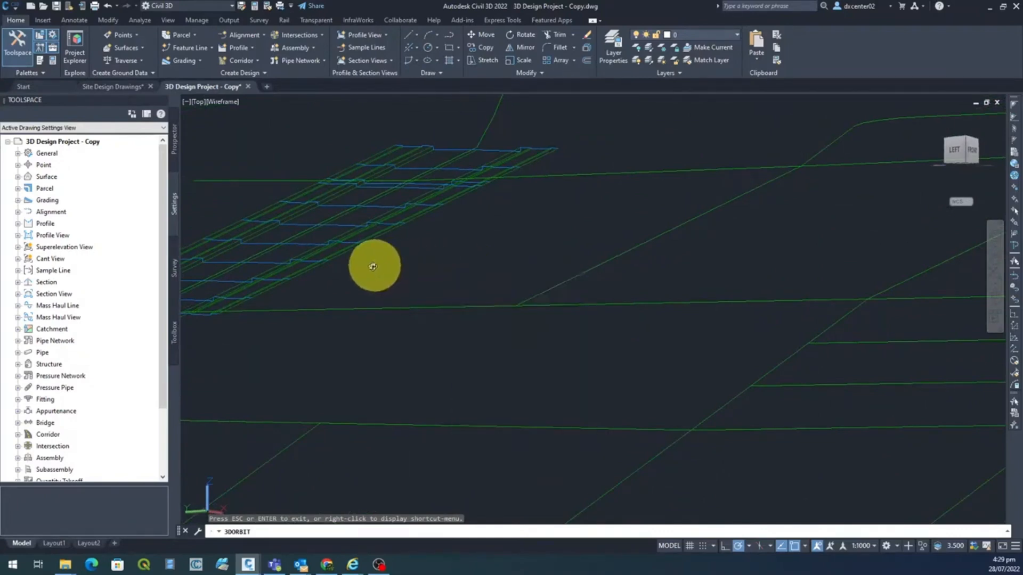
{"action": "left_click_drag", "start_coordinate": [372, 267], "coordinate": [544, 435]}
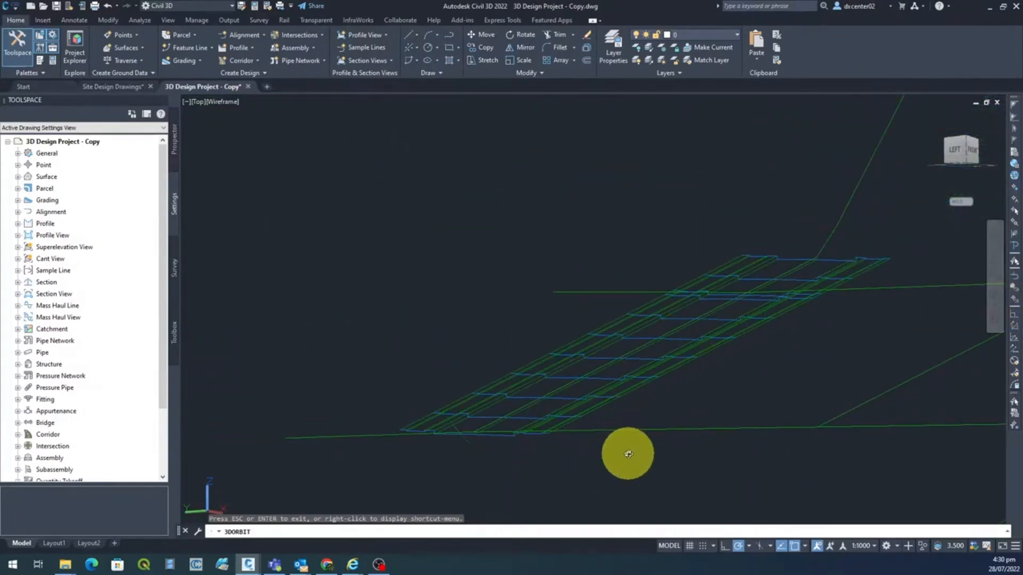
{"action": "left_click_drag", "start_coordinate": [703, 388], "coordinate": [561, 349]}
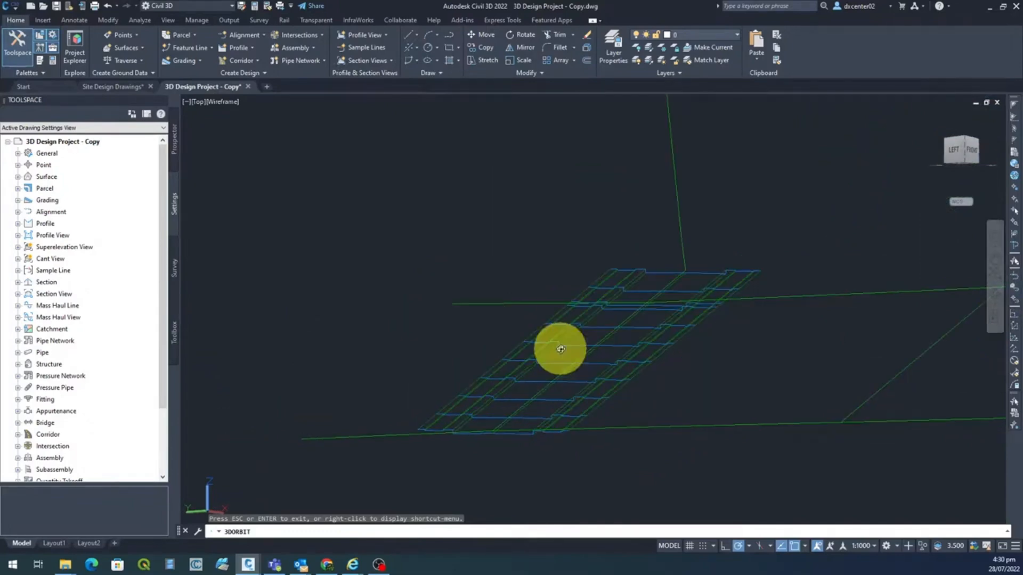
{"action": "key", "text": "Escape"}
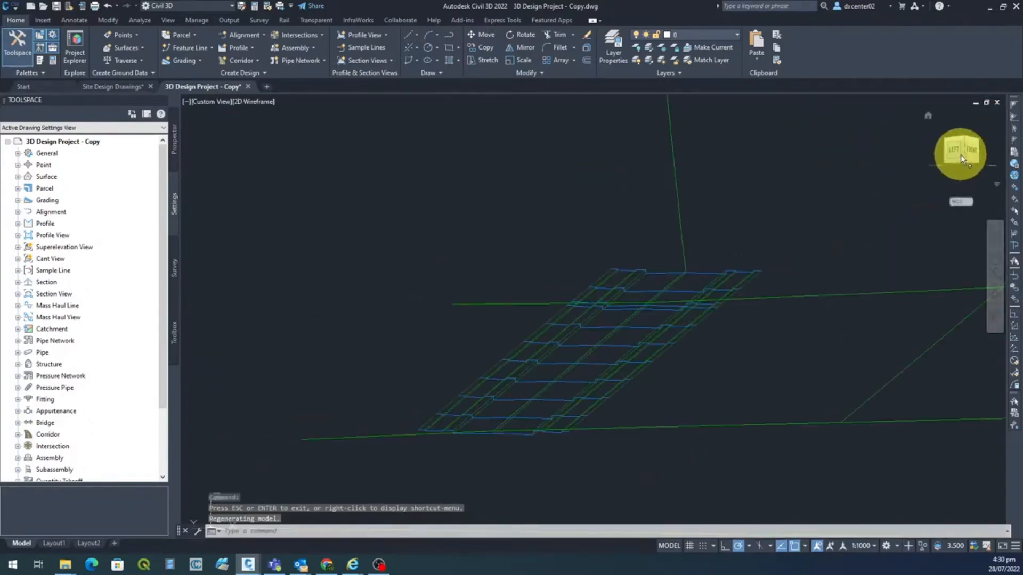
{"action": "left_click", "coordinate": [973, 148]}
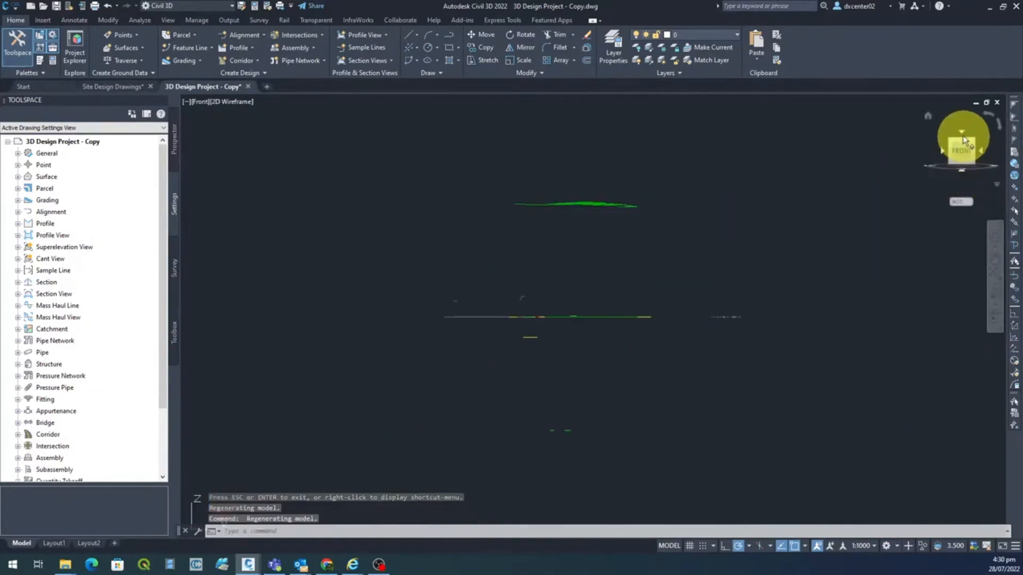
{"action": "left_click", "coordinate": [961, 133]}
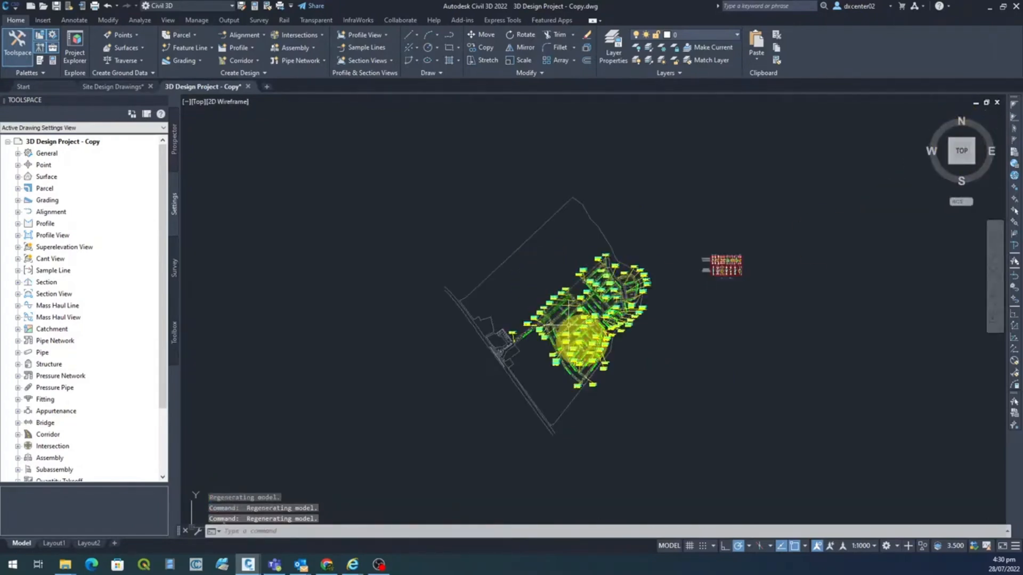
Start creating a corridor named ROAD9 and set its baseline type to feature line.
{"action": "scroll", "coordinate": [560, 306], "scroll_direction": "up", "scroll_amount": 5}
{"action": "scroll", "coordinate": [561, 307], "scroll_direction": "up", "scroll_amount": 5}
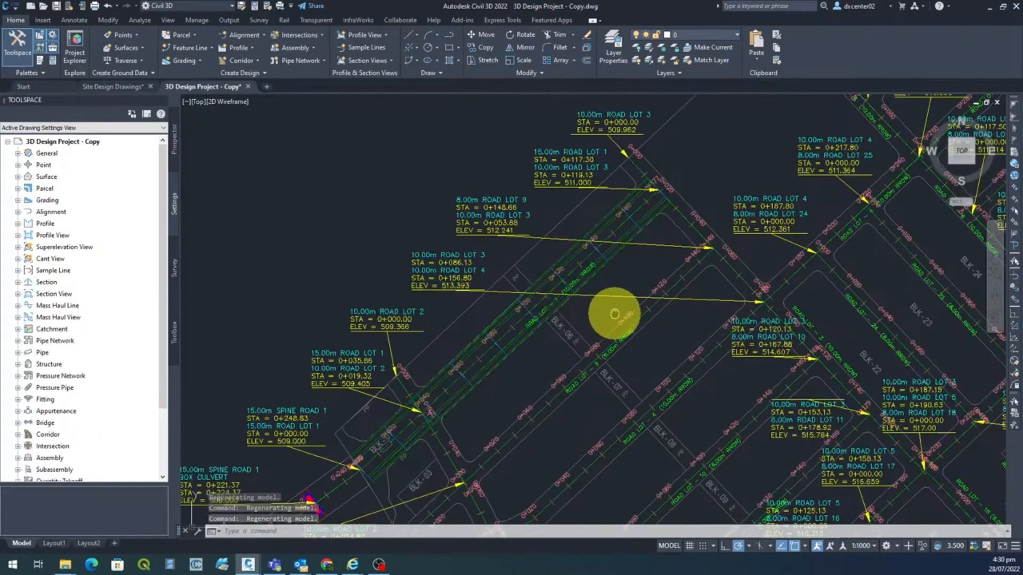
{"action": "middle_click_drag", "start_coordinate": [617, 315], "coordinate": [611, 163]}
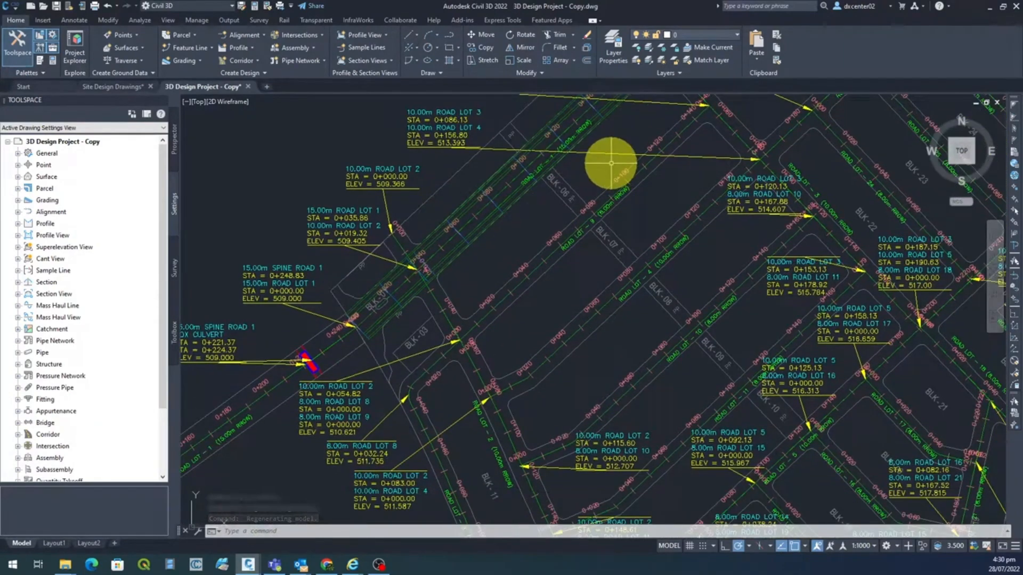
{"action": "middle_click_drag", "start_coordinate": [600, 201], "coordinate": [554, 248]}
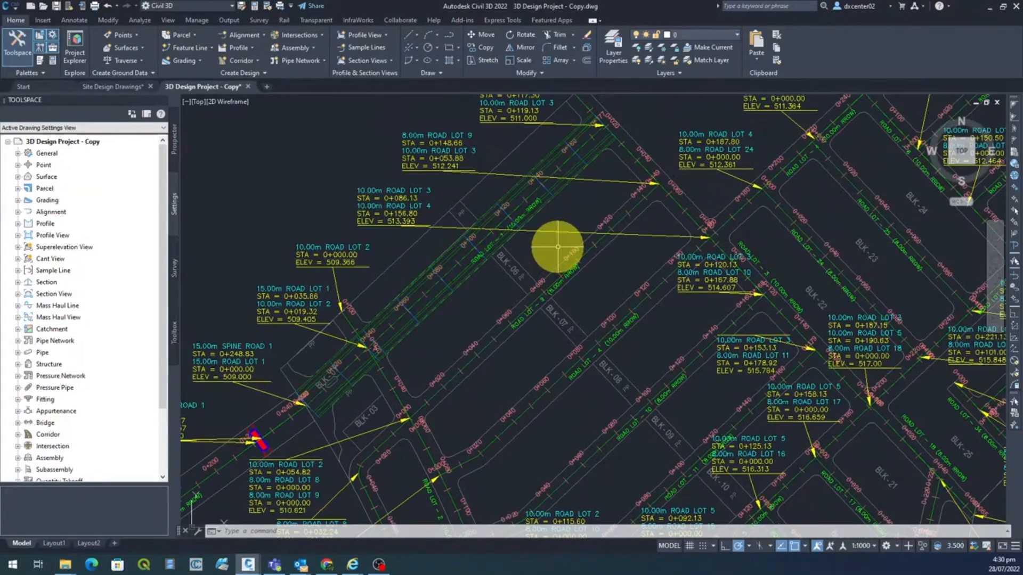
{"action": "middle_click_drag", "start_coordinate": [559, 315], "coordinate": [479, 292]}
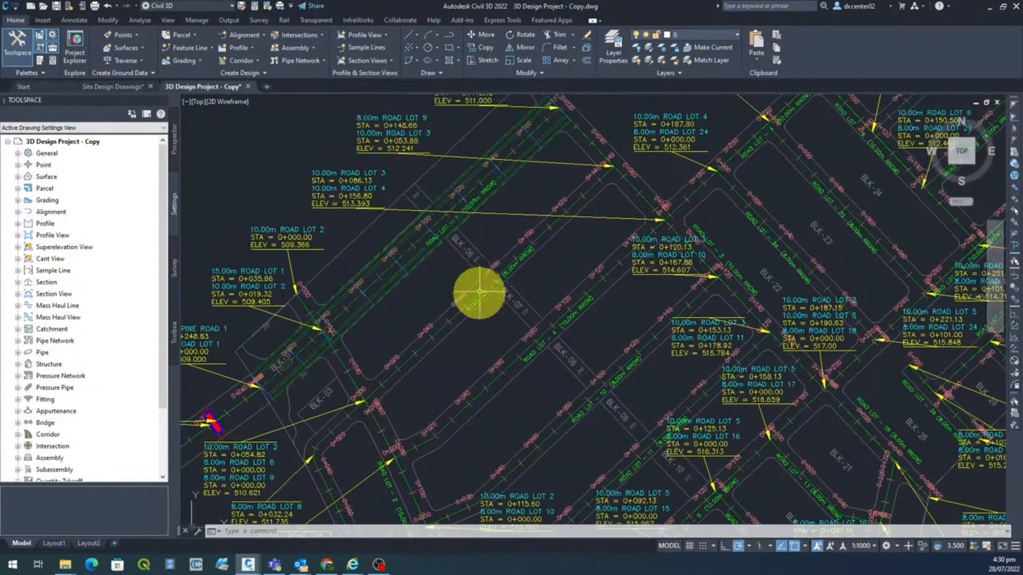
{"action": "scroll", "coordinate": [480, 292], "scroll_direction": "up", "scroll_amount": 5}
{"action": "scroll", "coordinate": [477, 303], "scroll_direction": "down", "scroll_amount": 5}
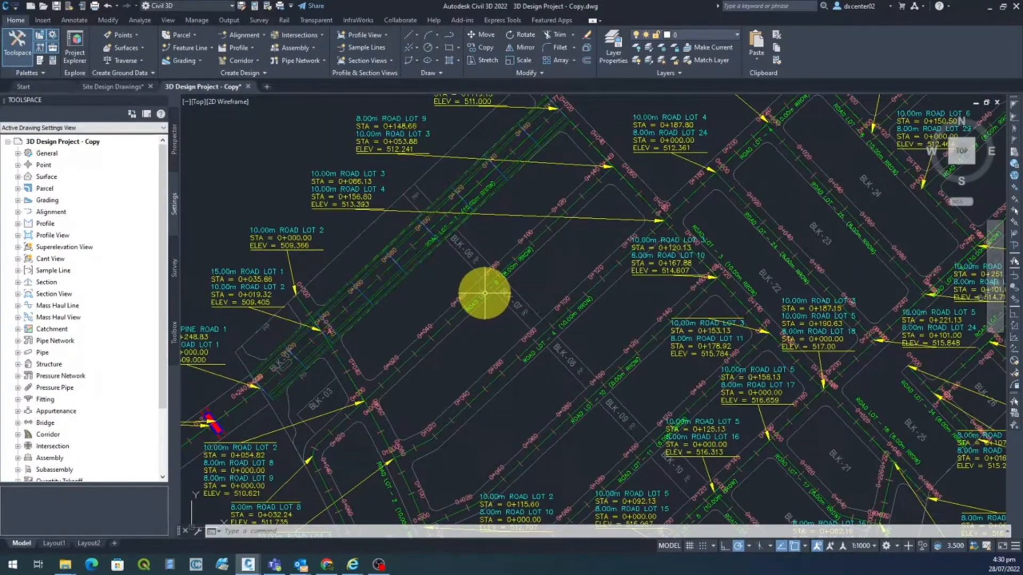
{"action": "scroll", "coordinate": [484, 293], "scroll_direction": "up", "scroll_amount": 2}
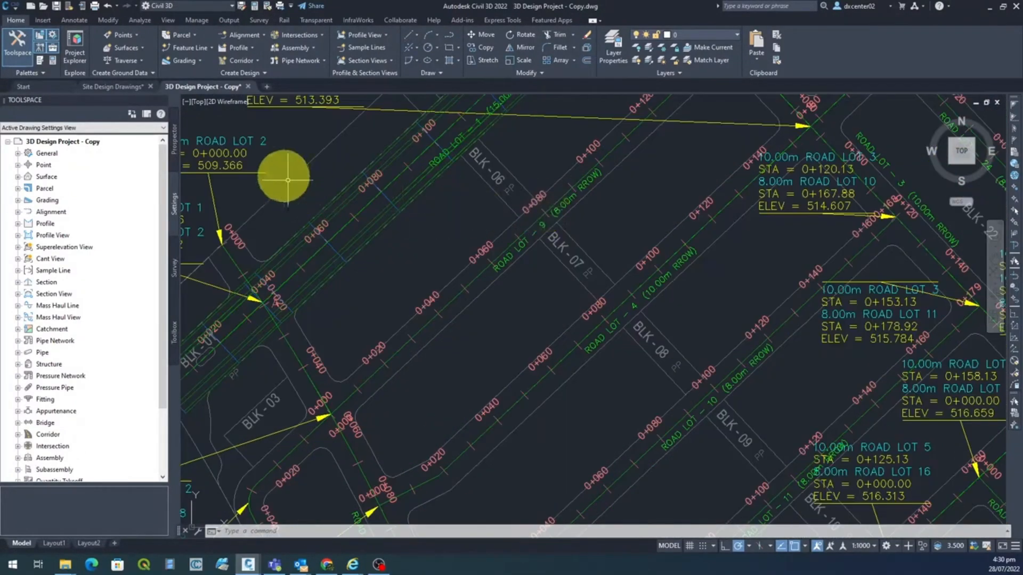
{"action": "left_click", "coordinate": [251, 63]}
{"action": "left_click", "coordinate": [251, 79]}
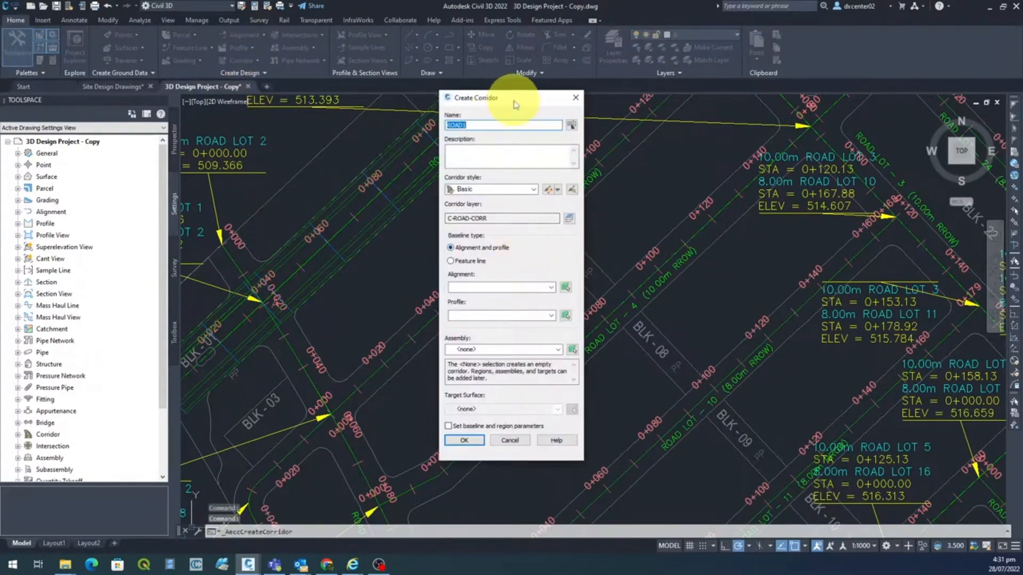
{"action": "left_click_drag", "start_coordinate": [516, 103], "coordinate": [657, 203]}
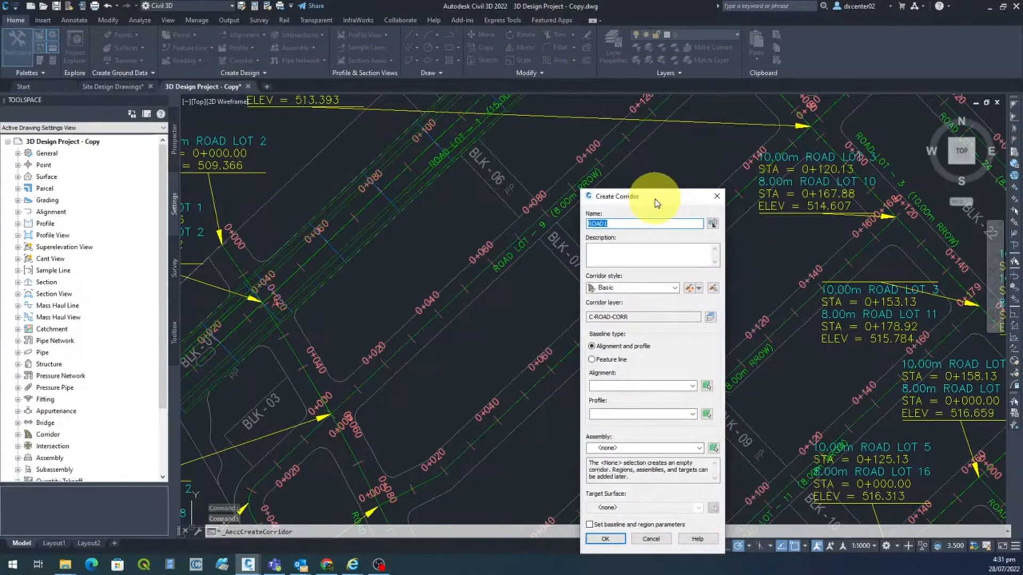
{"action": "left_click", "coordinate": [621, 223]}
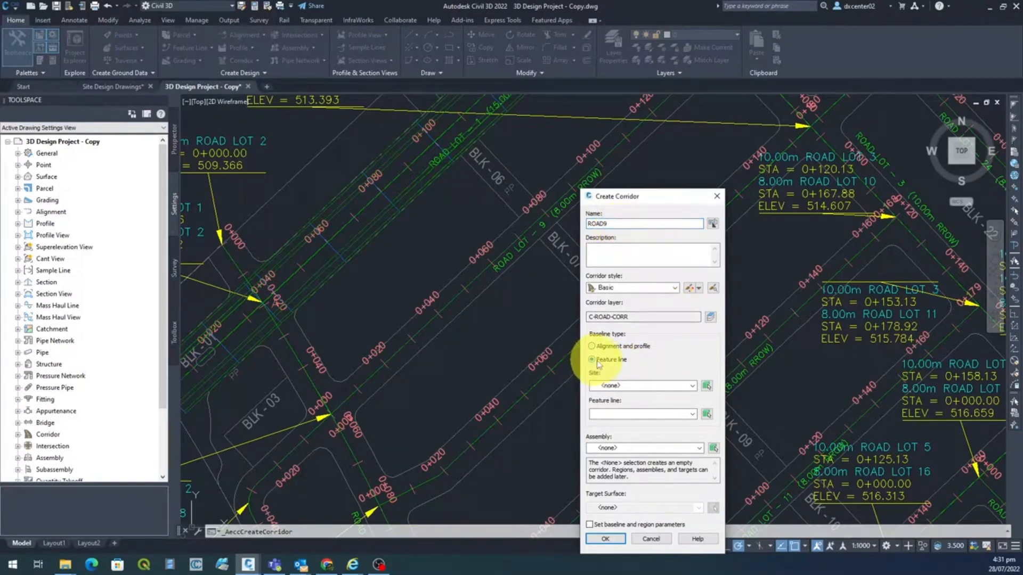
Pick the Road Lot 9 centerline of the 8.00m RROW in the drawing as the corridor's feature line.
{"action": "left_click_drag", "start_coordinate": [670, 196], "coordinate": [699, 113]}
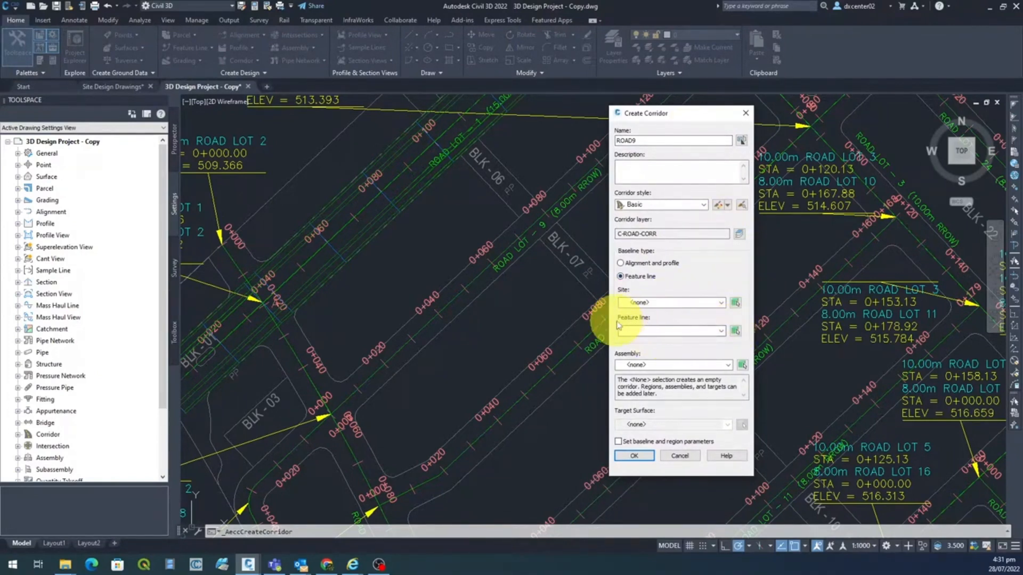
{"action": "left_click", "coordinate": [737, 334]}
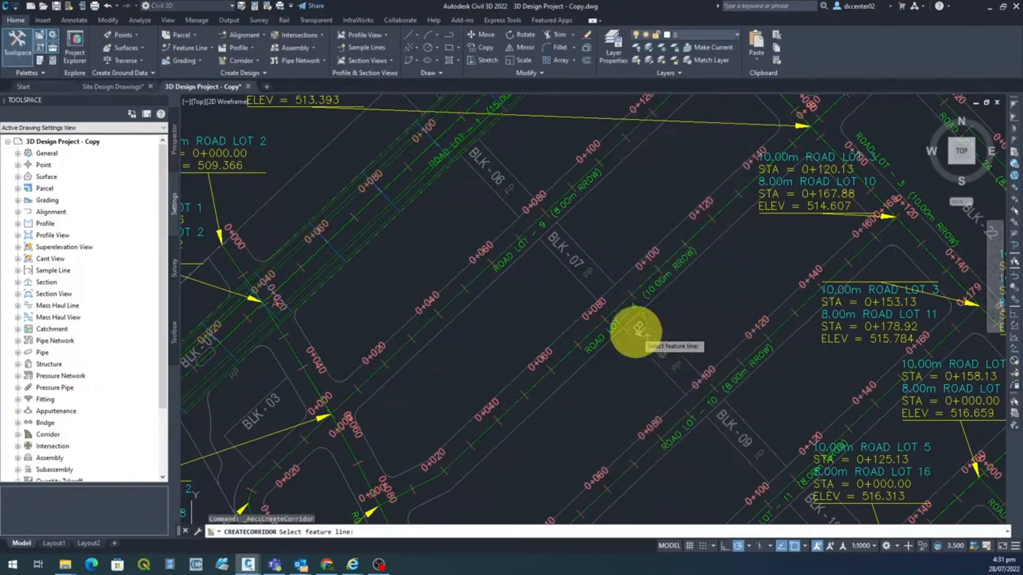
{"action": "left_click", "coordinate": [527, 229]}
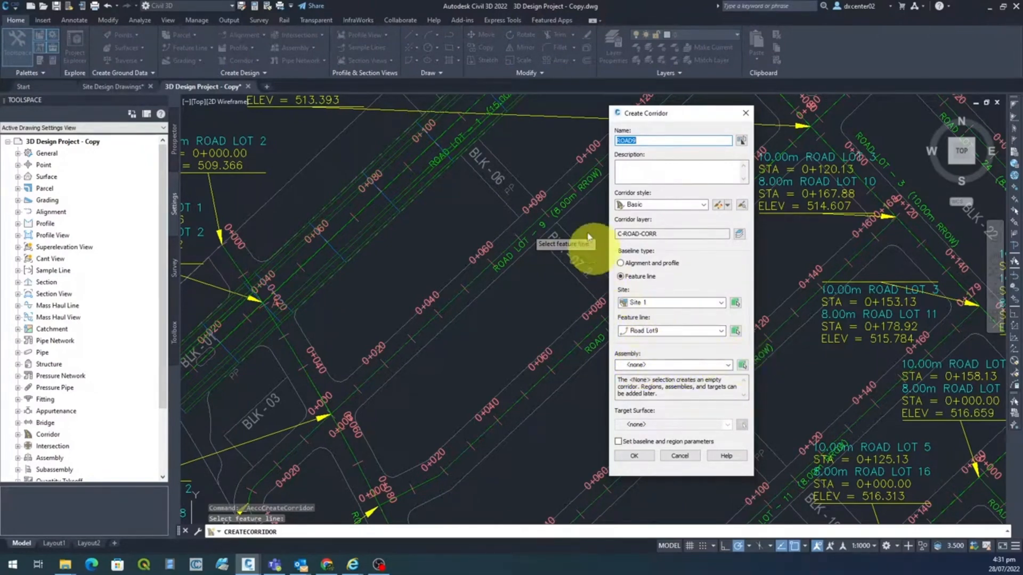
Assign the 8RROW assembly to ROAD9 with the target surface at none, and enable setting baseline and region parameters.
{"action": "left_click", "coordinate": [728, 366]}
{"action": "left_click", "coordinate": [645, 381]}
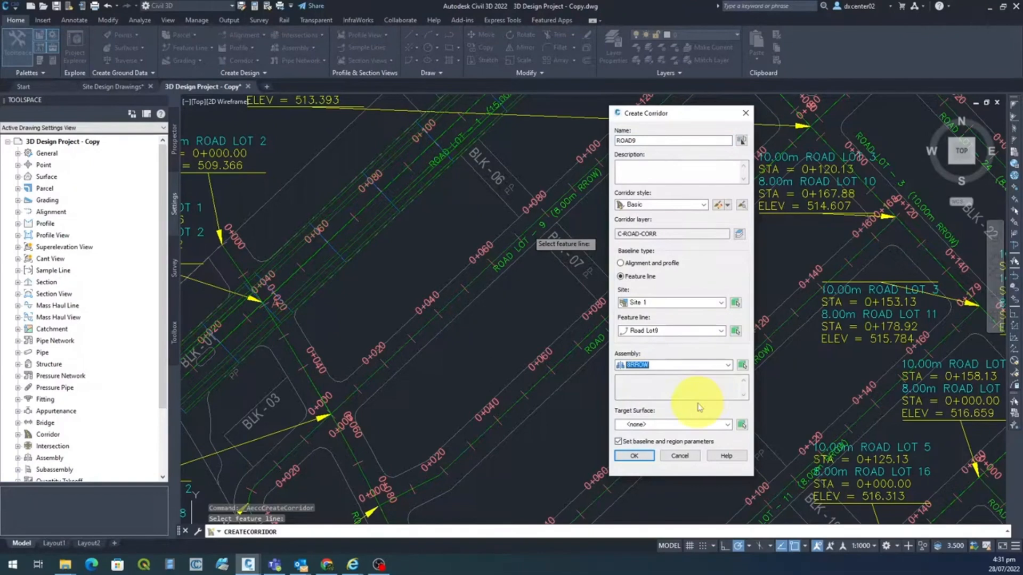
{"action": "left_click", "coordinate": [635, 456]}
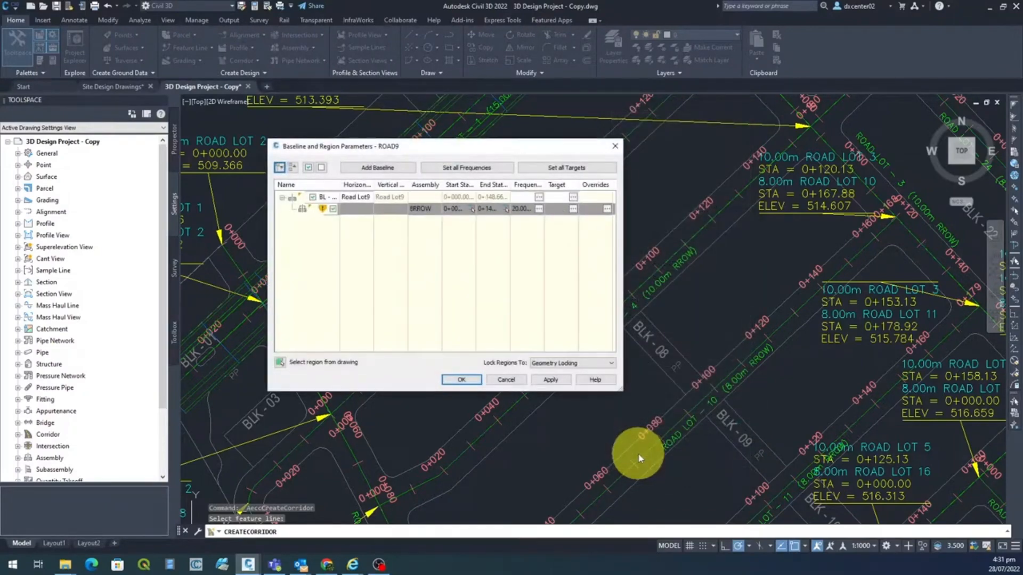
Accept the ROAD9 baseline and region parameters, rebuild the corridor, and dismiss the event viewer.
{"action": "left_click", "coordinate": [462, 380]}
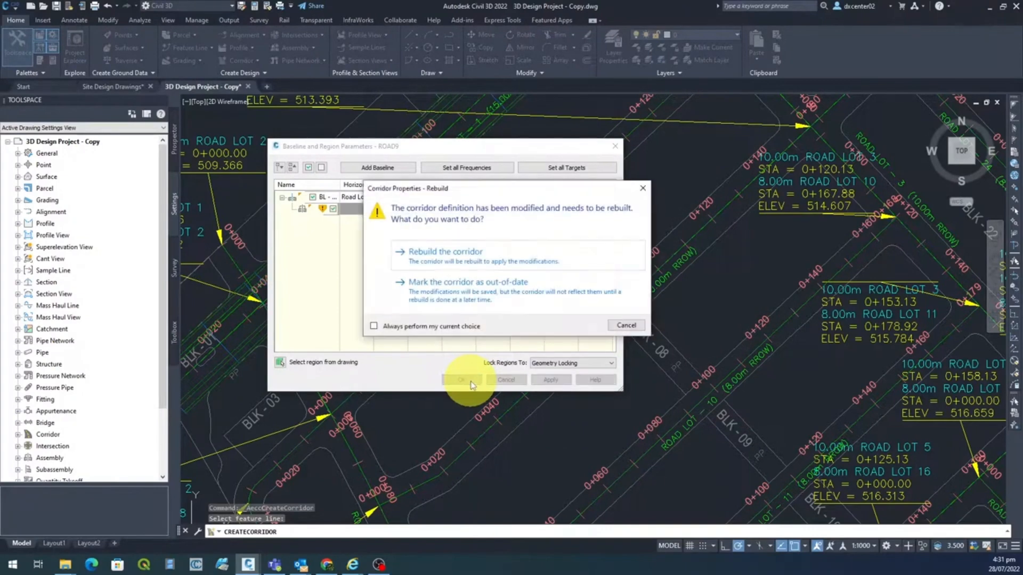
{"action": "left_click", "coordinate": [489, 255]}
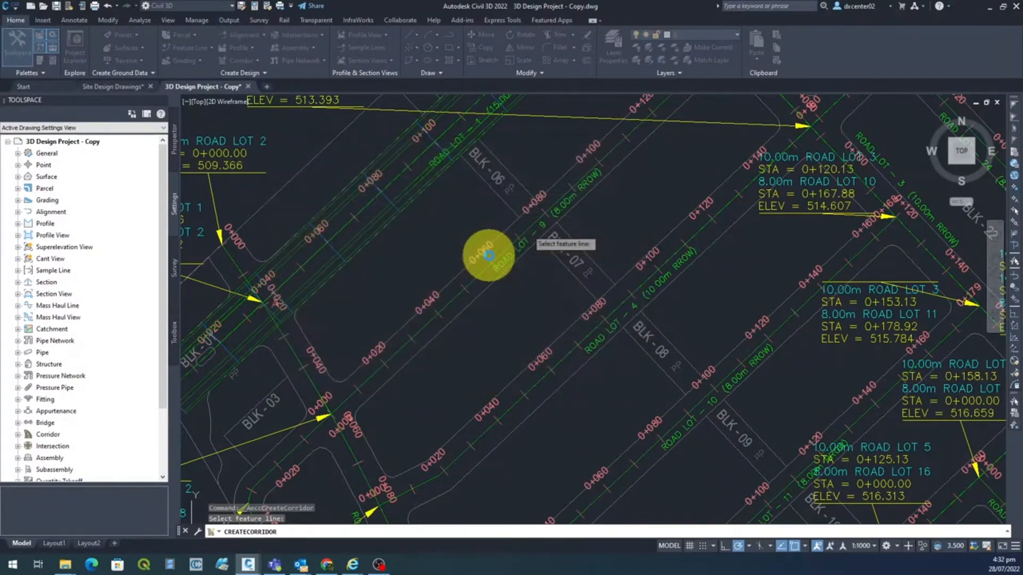
{"action": "left_click", "coordinate": [489, 255]}
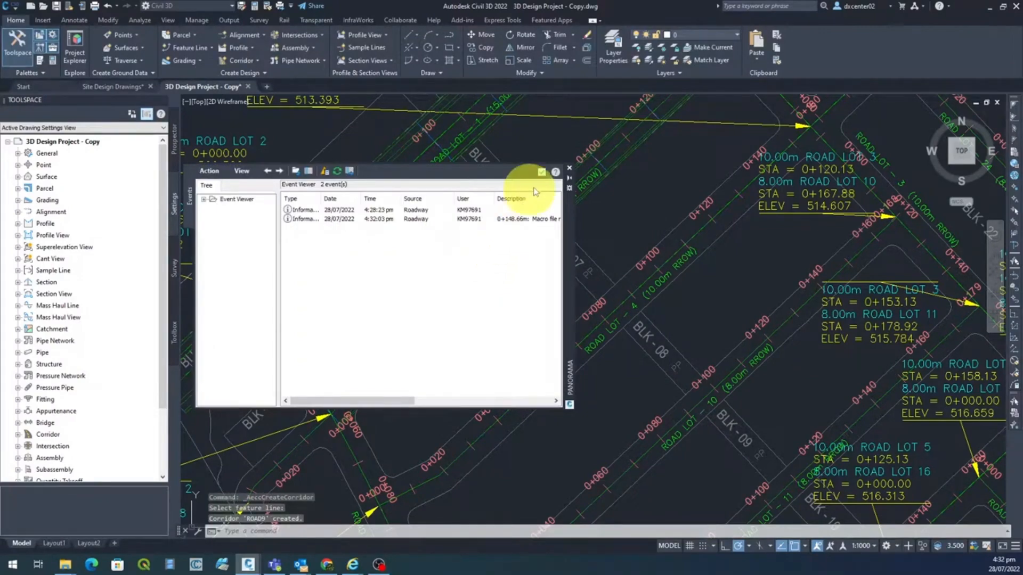
{"action": "left_click", "coordinate": [541, 171]}
Examine the extent of the ROAD9 corridor along Road Lot 9 and its position among the neighbouring road lots.
{"action": "scroll", "coordinate": [442, 324], "scroll_direction": "up", "scroll_amount": 5}
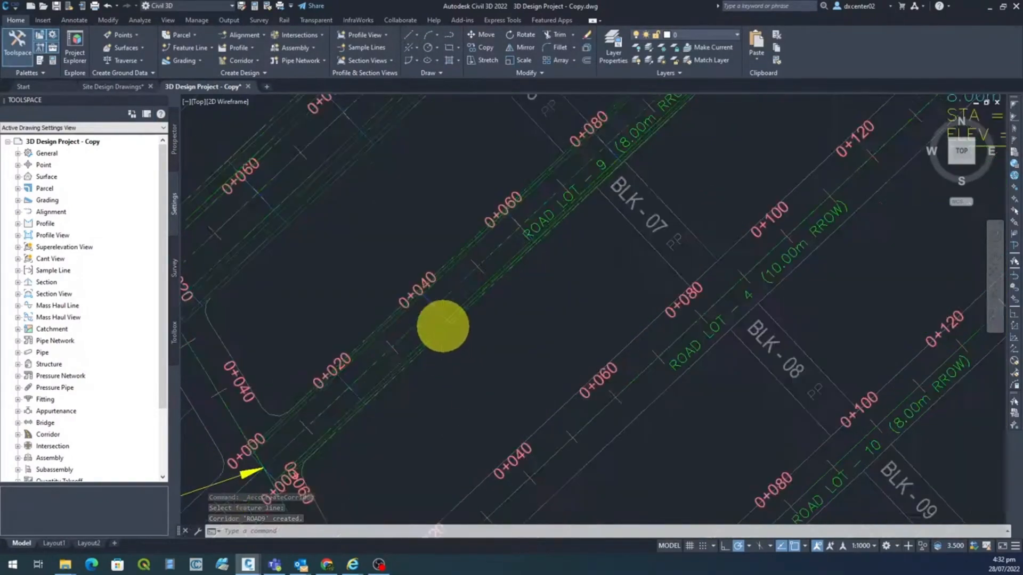
{"action": "scroll", "coordinate": [441, 325], "scroll_direction": "down", "scroll_amount": 5}
{"action": "mouse_move", "coordinate": [497, 342]}
{"action": "middle_mouse_down"}
{"action": "mouse_move", "coordinate": [585, 221]}
{"action": "mouse_move", "coordinate": [566, 258]}
{"action": "middle_mouse_up"}
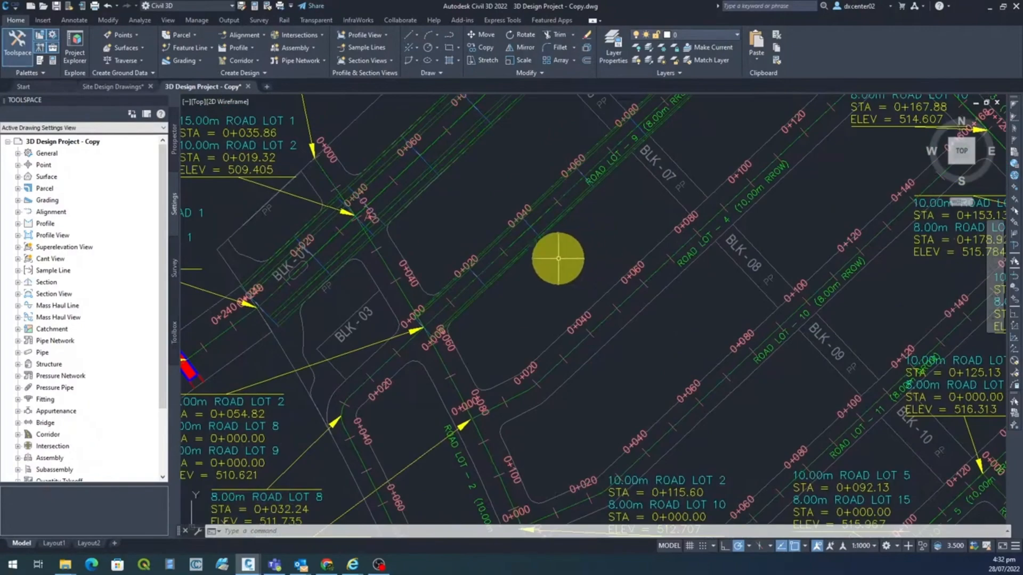
{"action": "scroll", "coordinate": [523, 255], "scroll_direction": "up", "scroll_amount": 3}
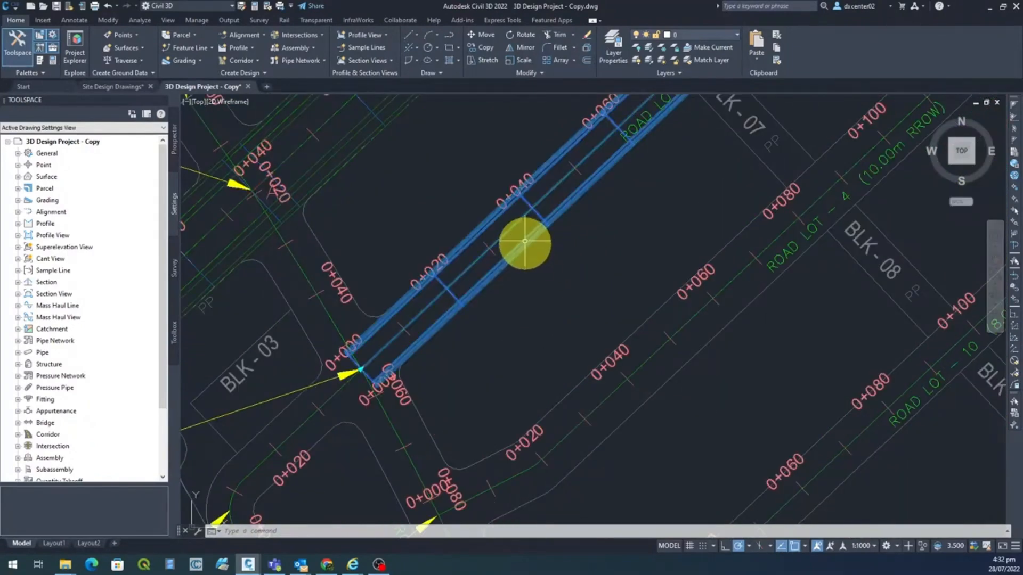
{"action": "left_click", "coordinate": [526, 239]}
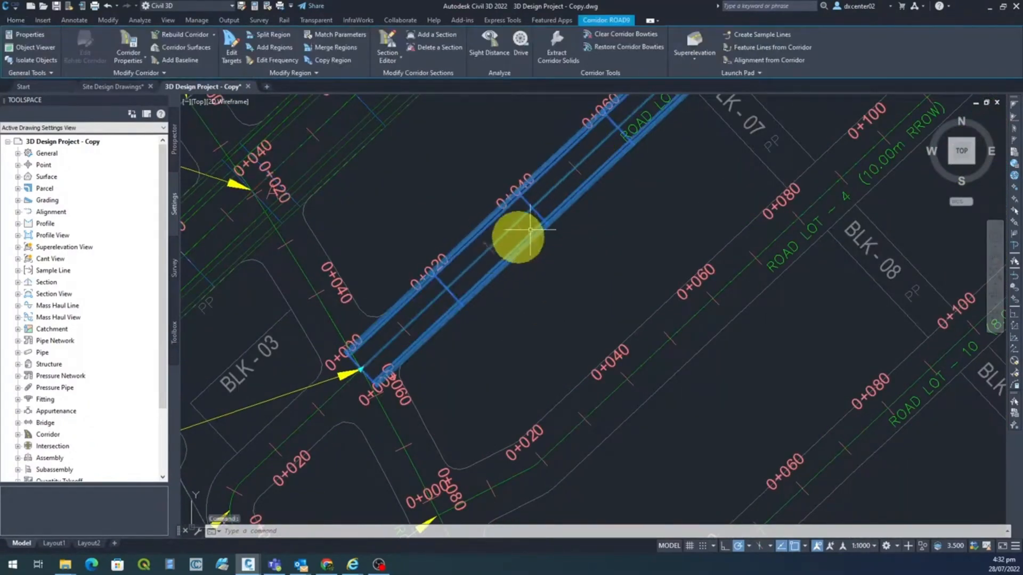
{"action": "scroll", "coordinate": [602, 213], "scroll_direction": "down", "scroll_amount": 3}
{"action": "middle_click_drag", "start_coordinate": [655, 201], "coordinate": [601, 279]}
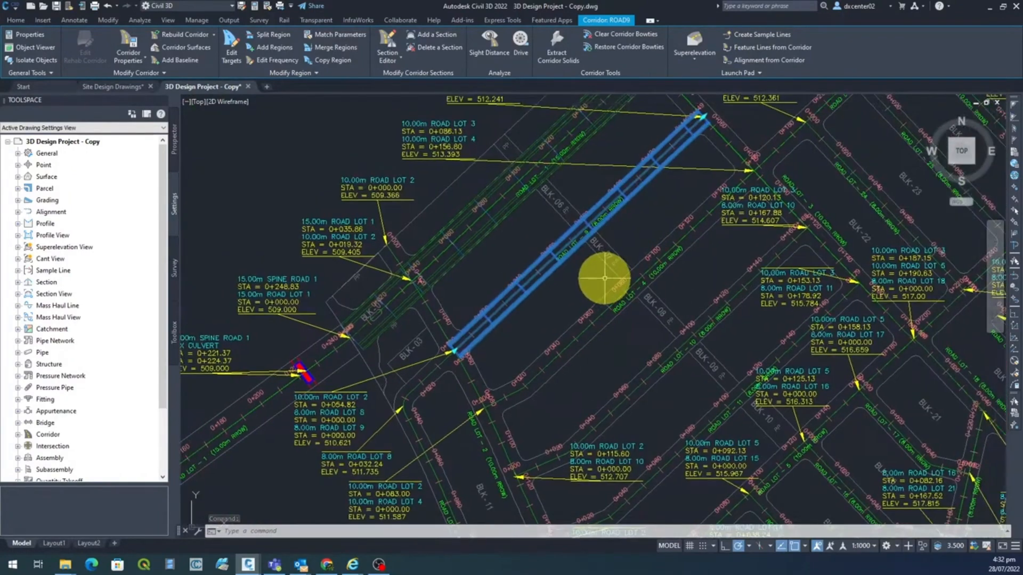
{"action": "key", "text": "Escape"}
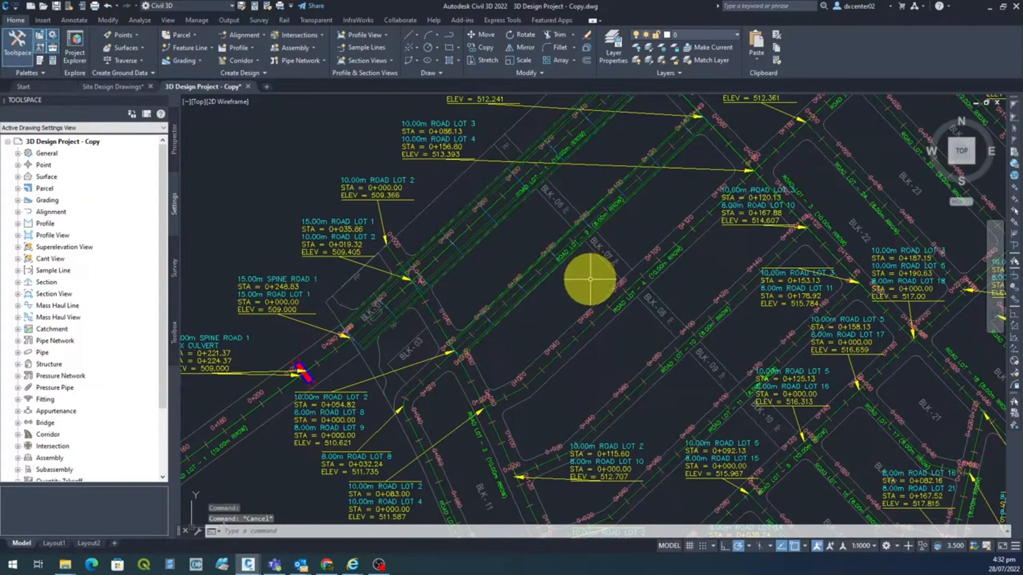
{"action": "scroll", "coordinate": [590, 276], "scroll_direction": "down", "scroll_amount": 3}
{"action": "mouse_move", "coordinate": [590, 276]}
{"action": "middle_mouse_down"}
{"action": "mouse_move", "coordinate": [536, 312]}
{"action": "mouse_move", "coordinate": [507, 293]}
{"action": "middle_mouse_up"}
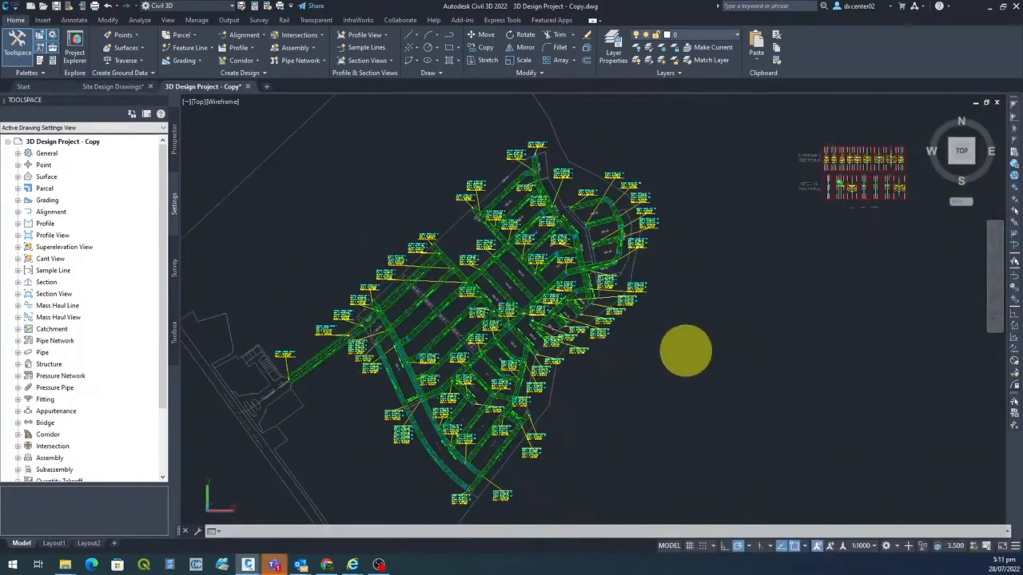
Save the drawing and inspect the whole road corridor network from an oblique 3D view.
{"action": "key", "text": "ctrl+s"}
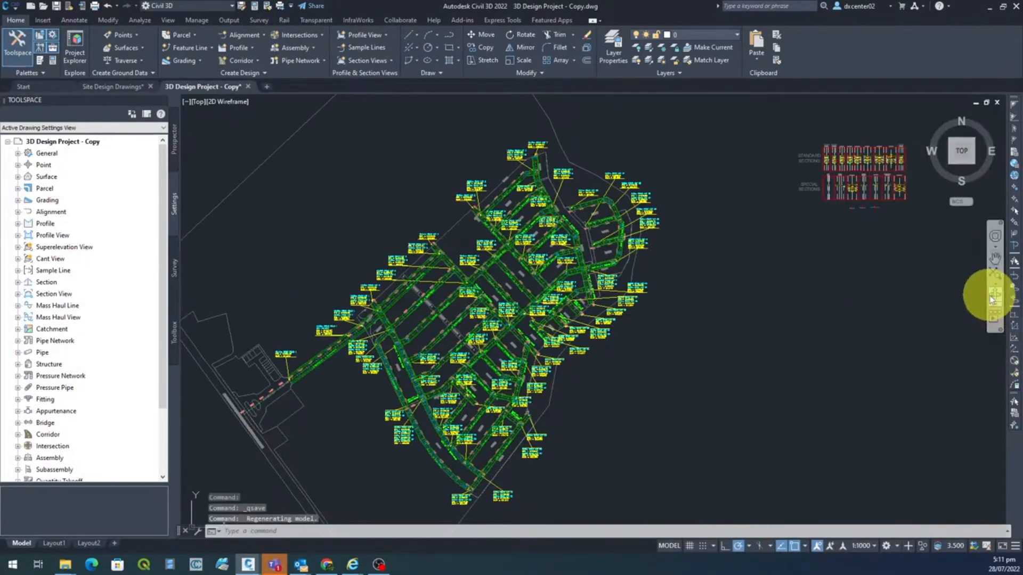
{"action": "left_click", "coordinate": [994, 295]}
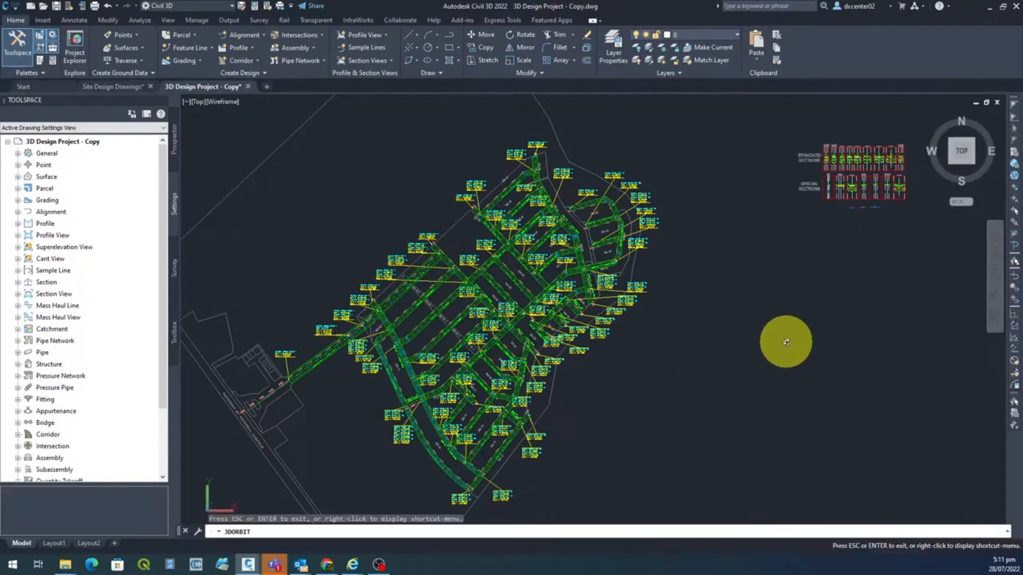
{"action": "mouse_move", "coordinate": [647, 393]}
{"action": "left_mouse_down"}
{"action": "mouse_move", "coordinate": [670, 320]}
{"action": "mouse_move", "coordinate": [701, 290]}
{"action": "mouse_move", "coordinate": [730, 313]}
{"action": "mouse_move", "coordinate": [761, 433]}
{"action": "mouse_move", "coordinate": [548, 343]}
{"action": "mouse_move", "coordinate": [637, 320]}
{"action": "mouse_move", "coordinate": [591, 299]}
{"action": "mouse_move", "coordinate": [618, 262]}
{"action": "mouse_move", "coordinate": [628, 336]}
{"action": "mouse_move", "coordinate": [585, 278]}
{"action": "mouse_move", "coordinate": [590, 291]}
{"action": "left_mouse_up"}
{"action": "scroll", "coordinate": [591, 290], "scroll_direction": "up", "scroll_amount": 5}
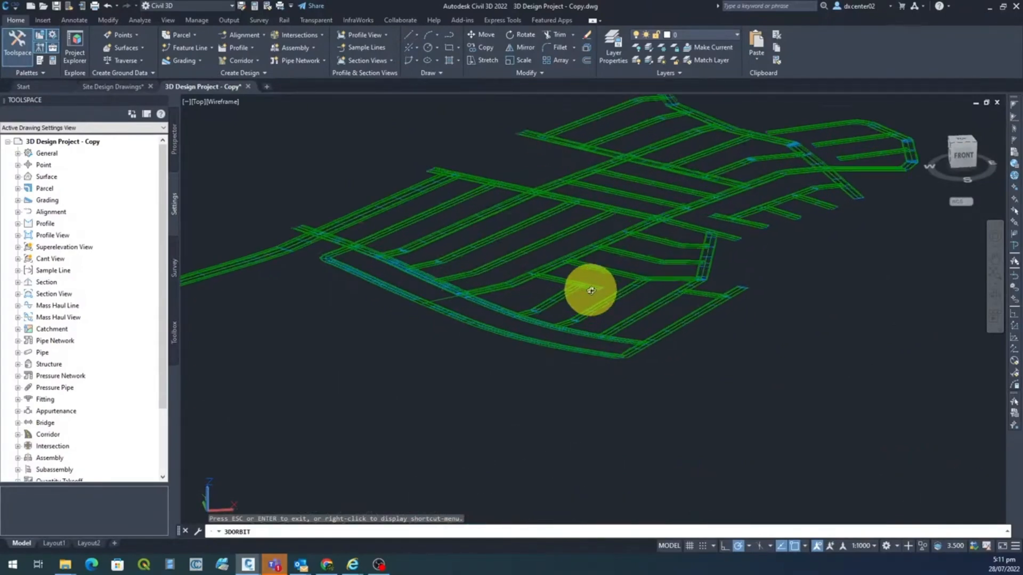
{"action": "mouse_move", "coordinate": [531, 402]}
{"action": "left_mouse_down"}
{"action": "mouse_move", "coordinate": [484, 401]}
{"action": "mouse_move", "coordinate": [518, 393]}
{"action": "mouse_move", "coordinate": [528, 402]}
{"action": "mouse_move", "coordinate": [516, 393]}
{"action": "left_mouse_up"}
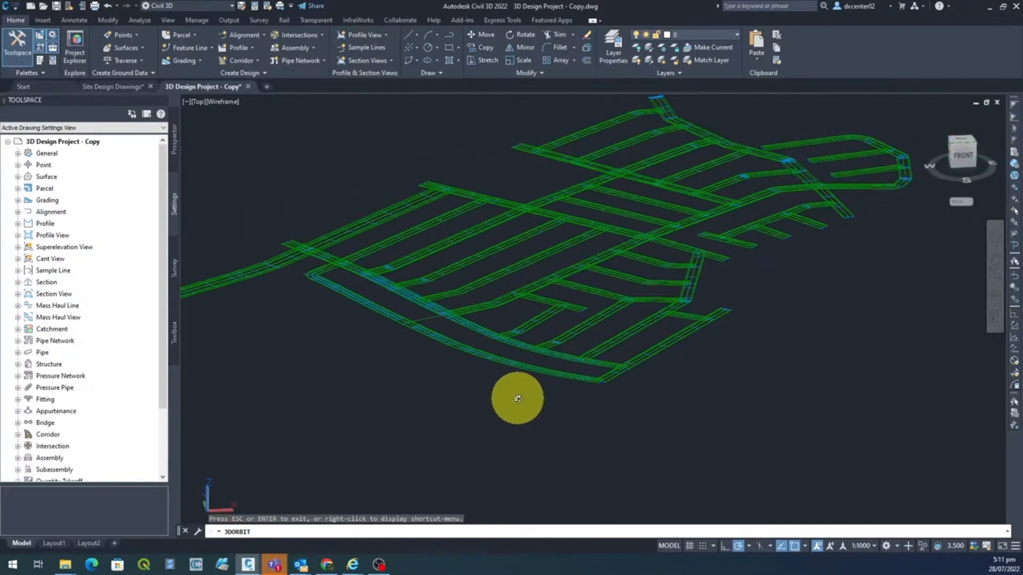
{"action": "key", "text": "Escape"}
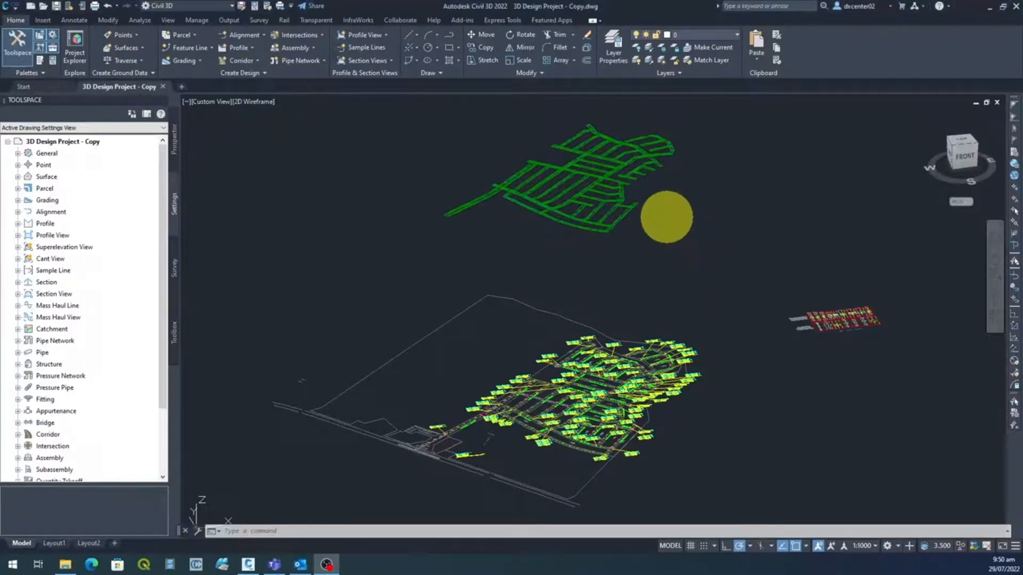
{"action": "scroll", "coordinate": [613, 175], "scroll_direction": "up", "scroll_amount": 5}
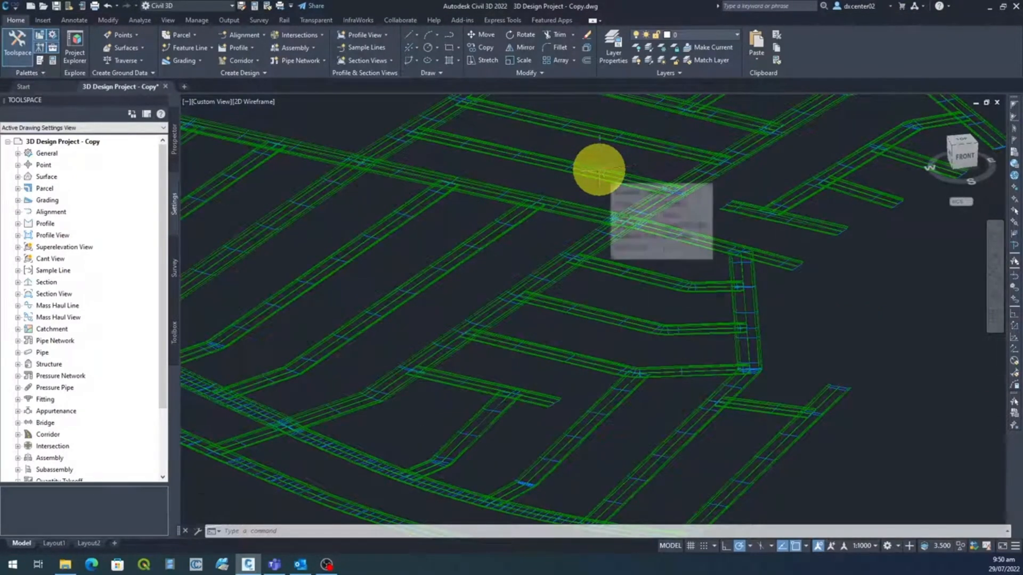
{"action": "scroll", "coordinate": [615, 181], "scroll_direction": "down", "scroll_amount": 3}
{"action": "middle_click_drag", "start_coordinate": [697, 212], "coordinate": [728, 261]}
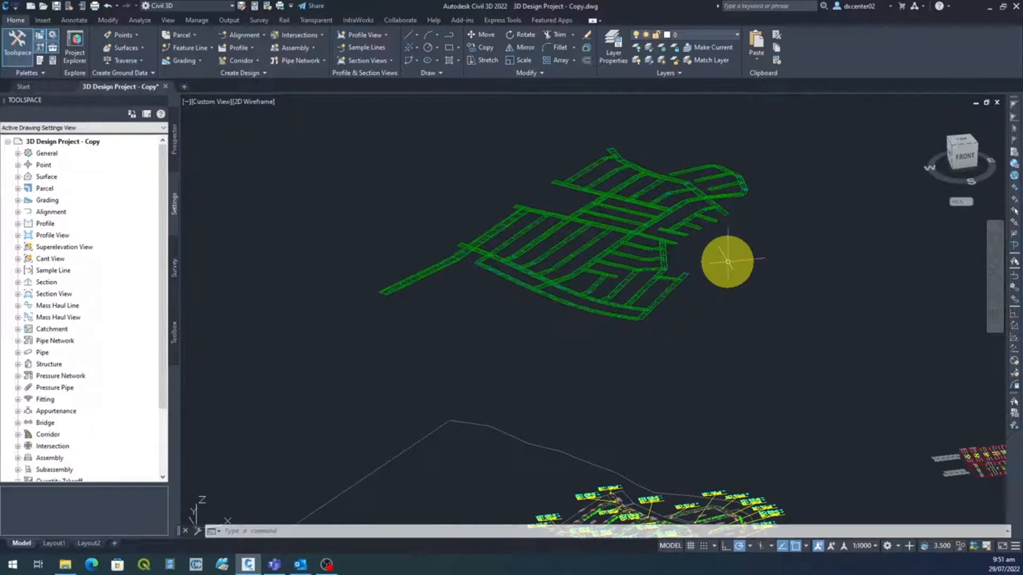
Save the current drawing, and save it under the new name 4.Corridor in the Actual Site Data folder.
{"action": "key", "text": "ctrl+s"}
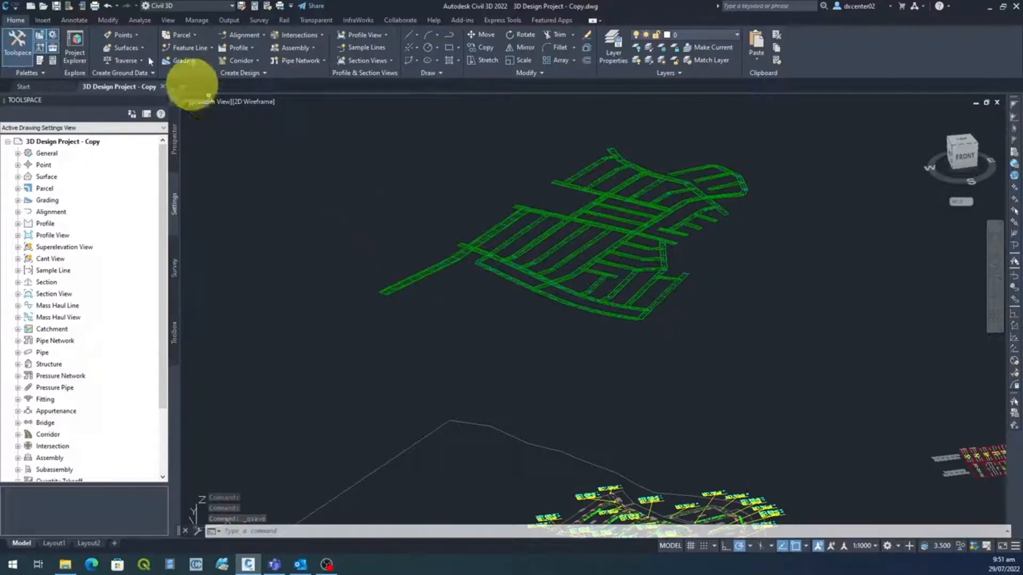
{"action": "left_click", "coordinate": [16, 11]}
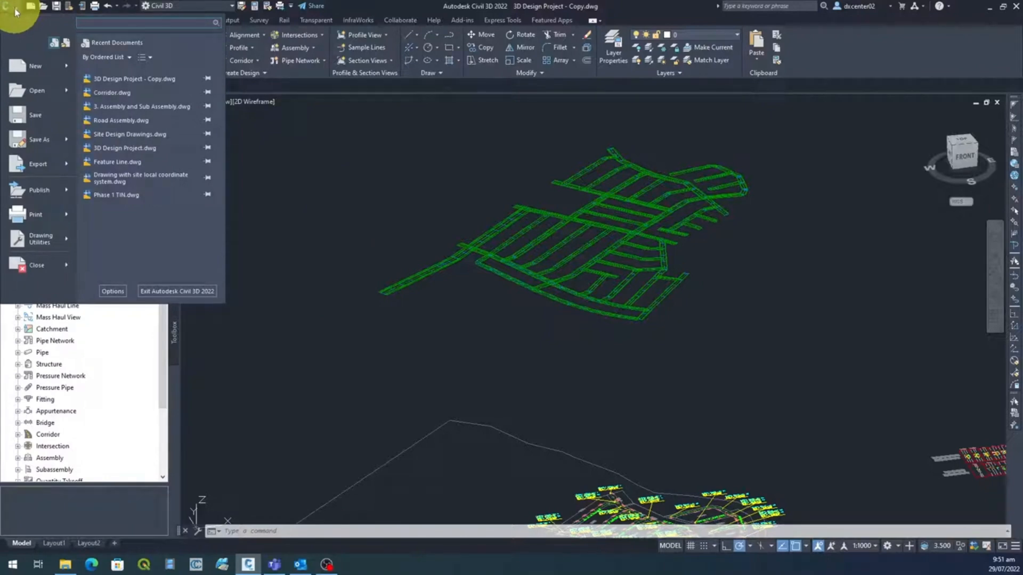
{"action": "left_click", "coordinate": [53, 139]}
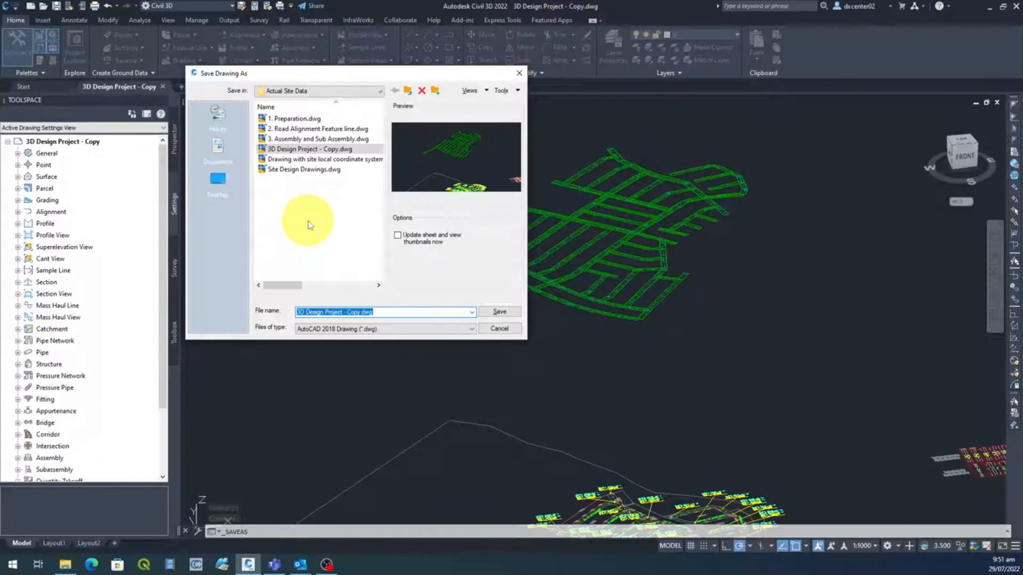
{"action": "left_click", "coordinate": [378, 314]}
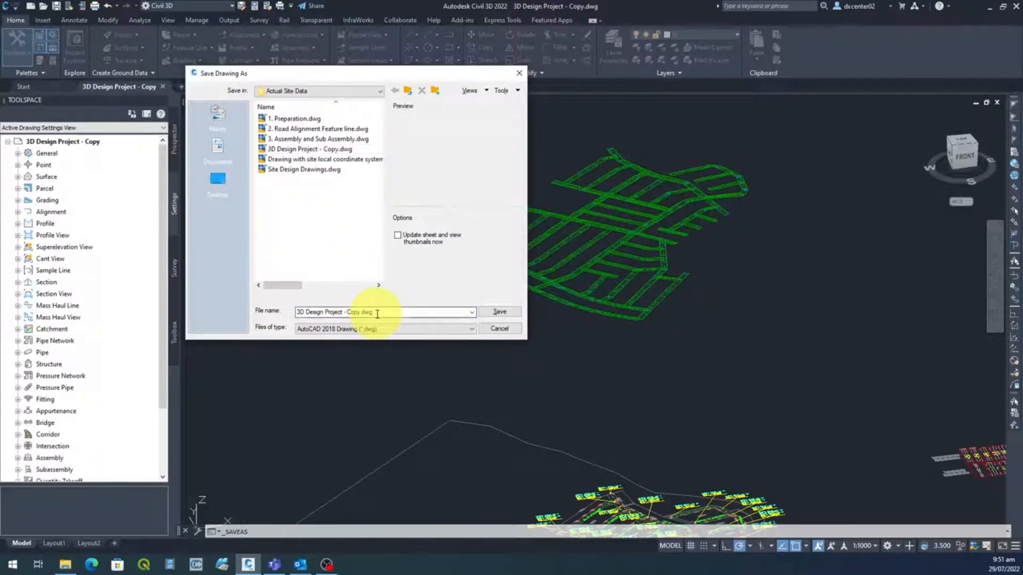
{"action": "key", "text": "ctrl+a"}
{"action": "type", "text": "4"}
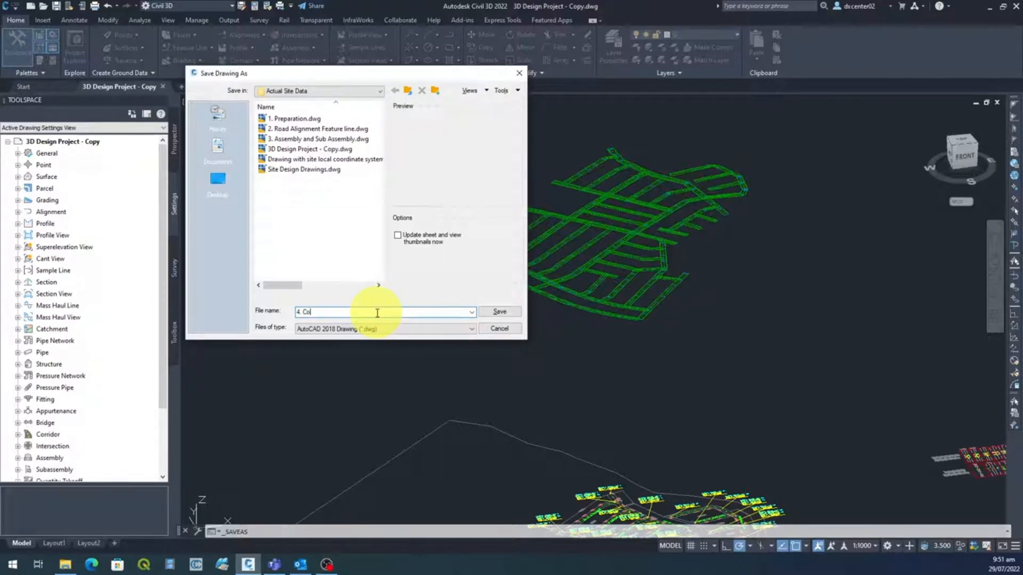
{"action": "left_click", "coordinate": [501, 312]}
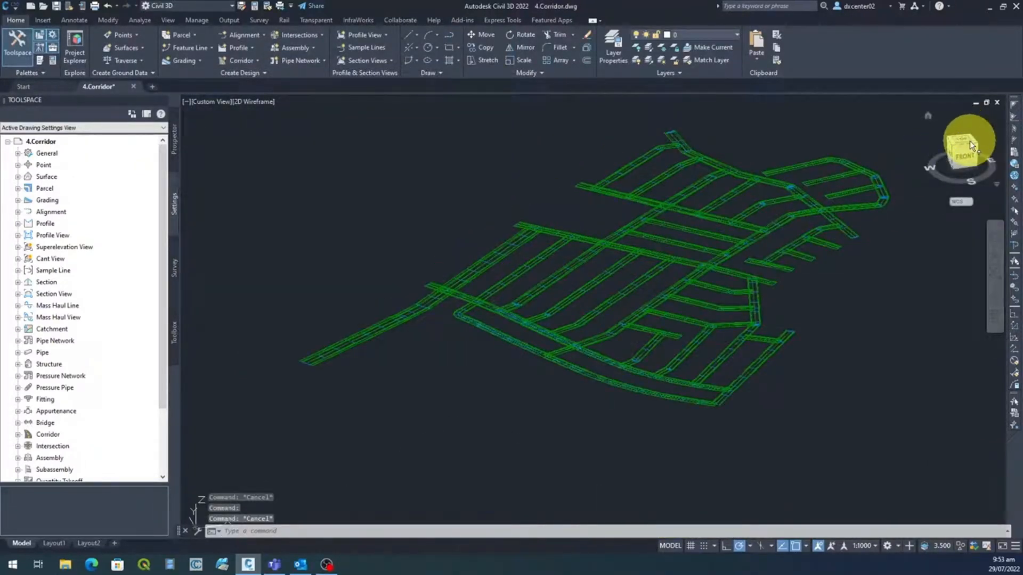
Return the model to the top view and review the full site layout with its corridors.
{"action": "left_click", "coordinate": [968, 144]}
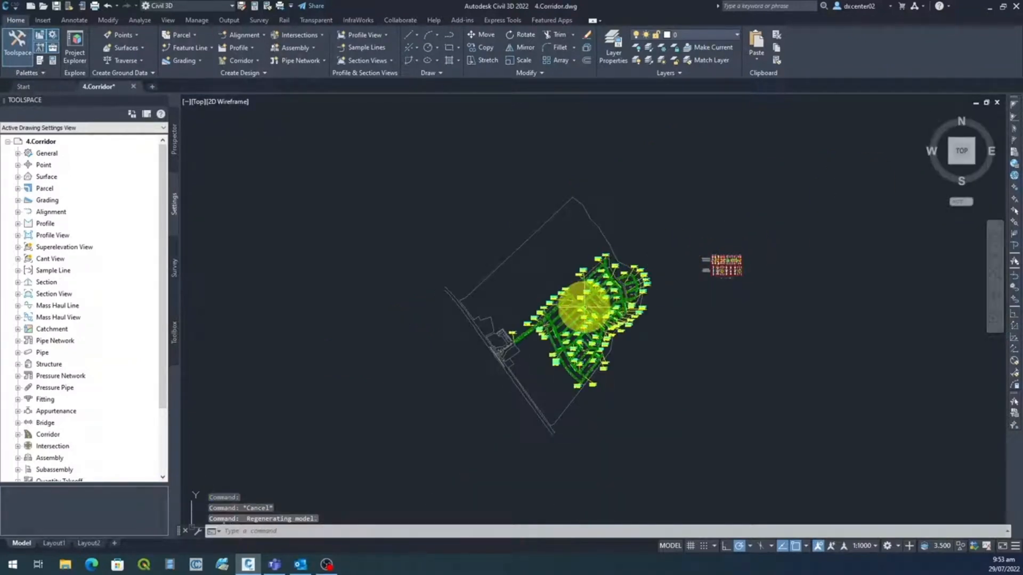
{"action": "scroll", "coordinate": [580, 312], "scroll_direction": "up", "scroll_amount": 4}
{"action": "scroll", "coordinate": [584, 319], "scroll_direction": "down", "scroll_amount": 2}
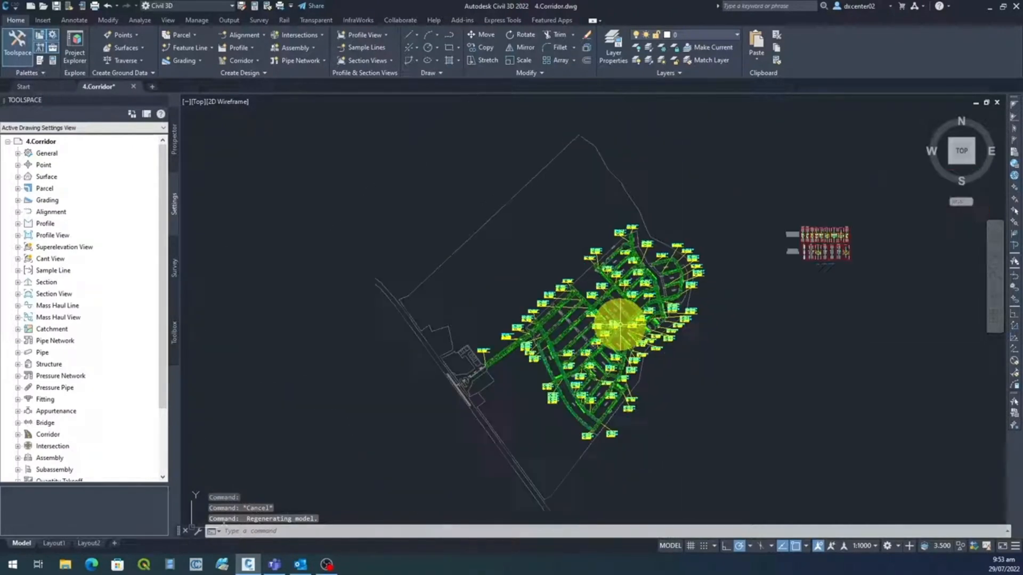
{"action": "scroll", "coordinate": [697, 331], "scroll_direction": "down", "scroll_amount": 2}
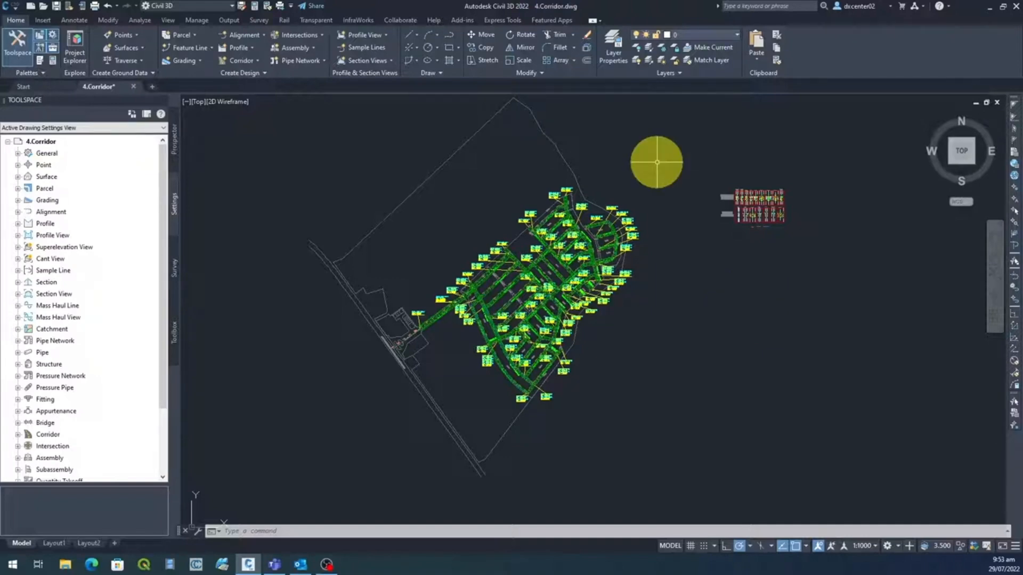
Quick-select everything in the entire drawing except corridors, using object type Corridor, operator Select All and Exclude from new selection set.
{"action": "right_click", "coordinate": [657, 162]}
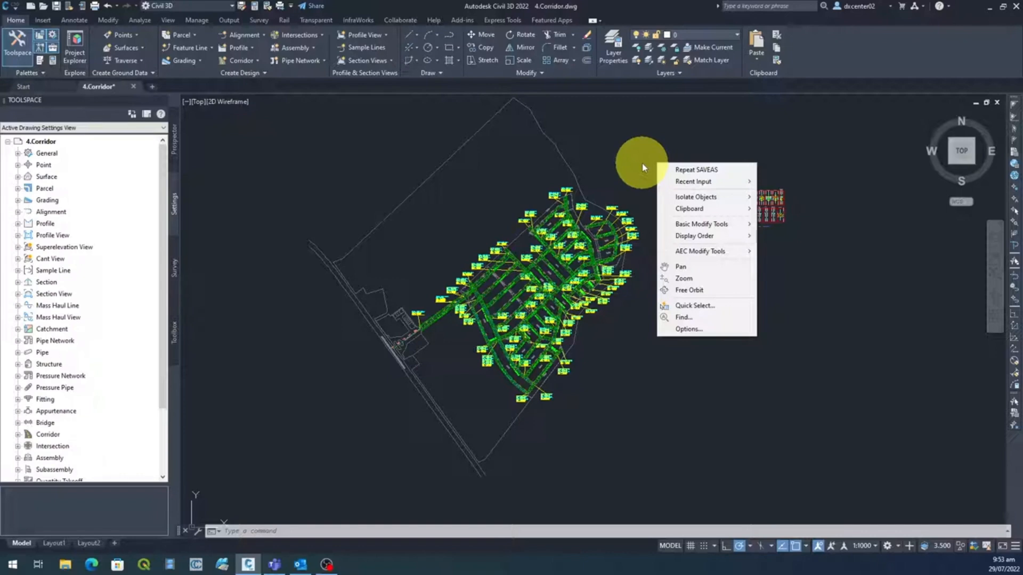
{"action": "left_click", "coordinate": [710, 310]}
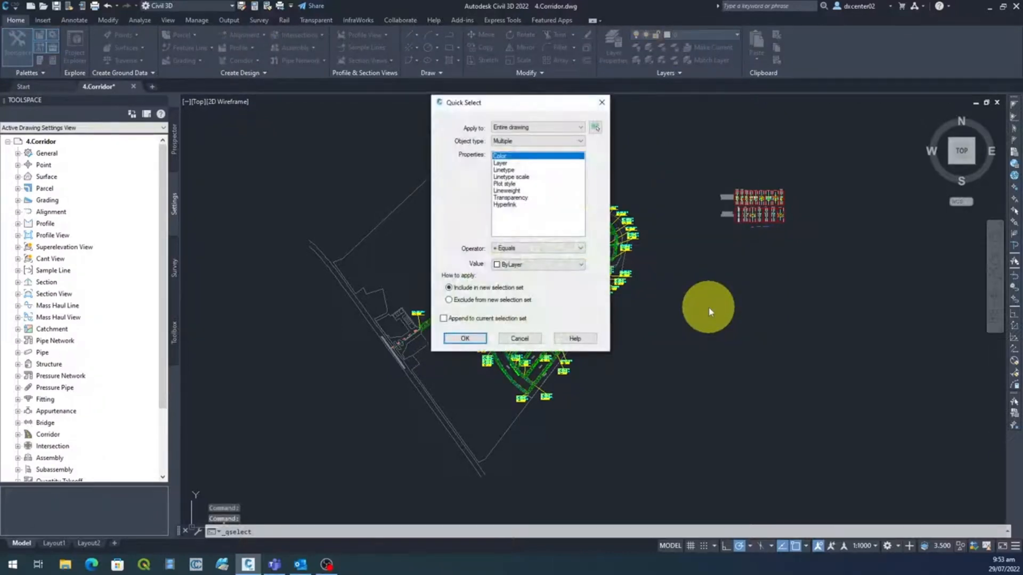
{"action": "mouse_move", "coordinate": [541, 105]}
{"action": "left_mouse_down"}
{"action": "mouse_move", "coordinate": [769, 251]}
{"action": "mouse_move", "coordinate": [755, 224]}
{"action": "left_mouse_up"}
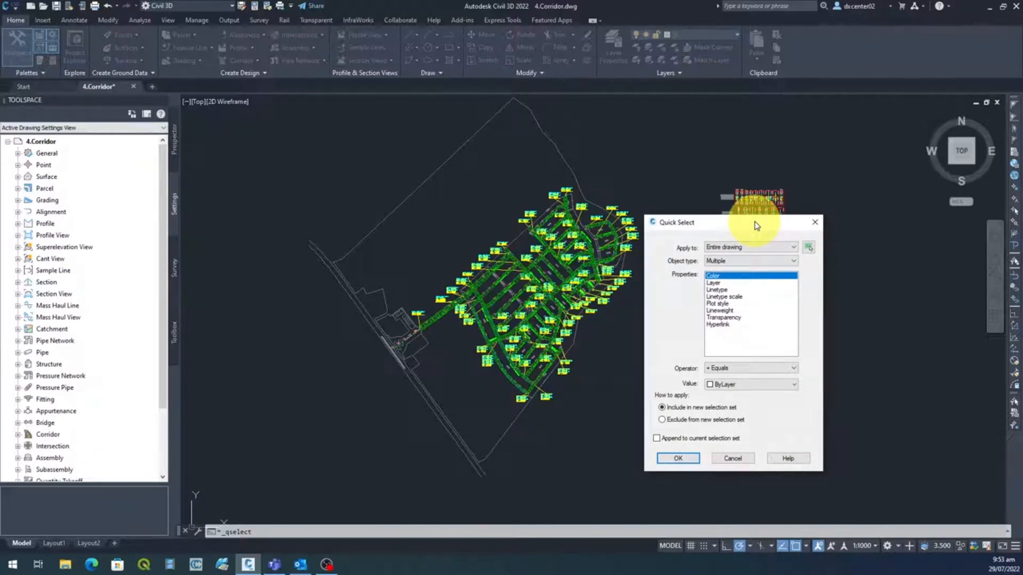
{"action": "left_click", "coordinate": [730, 262]}
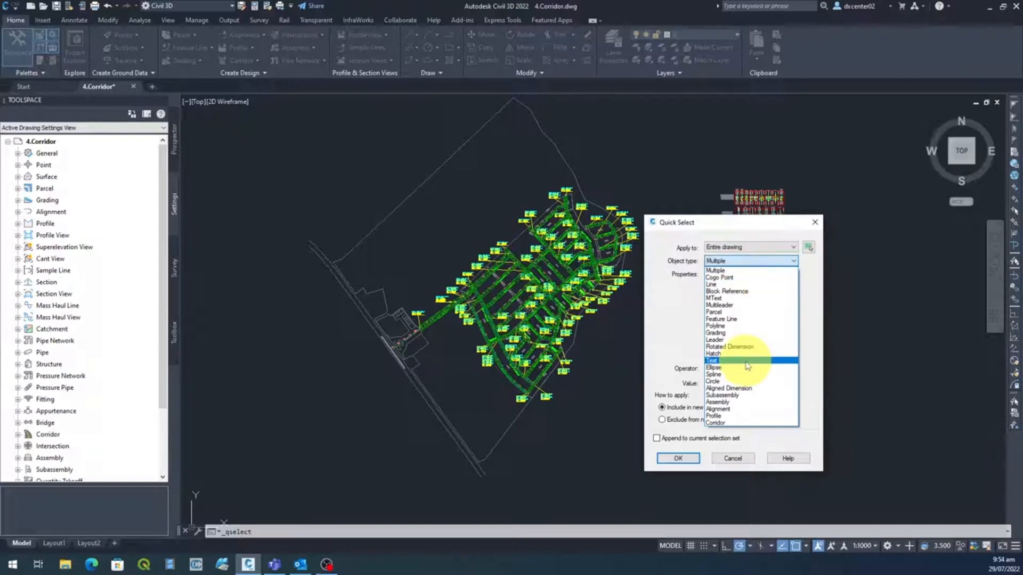
{"action": "left_click", "coordinate": [719, 423]}
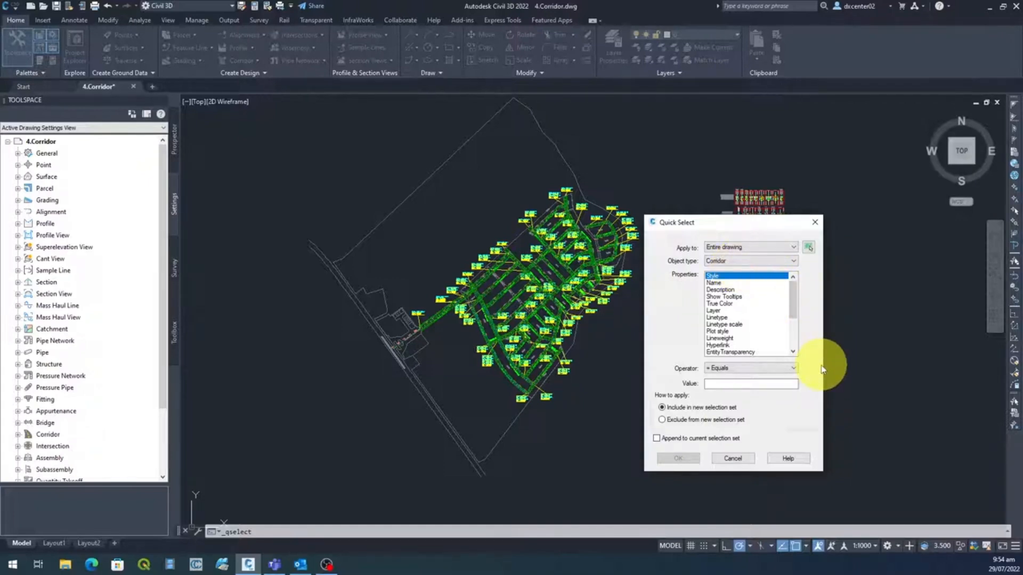
{"action": "left_click", "coordinate": [771, 372]}
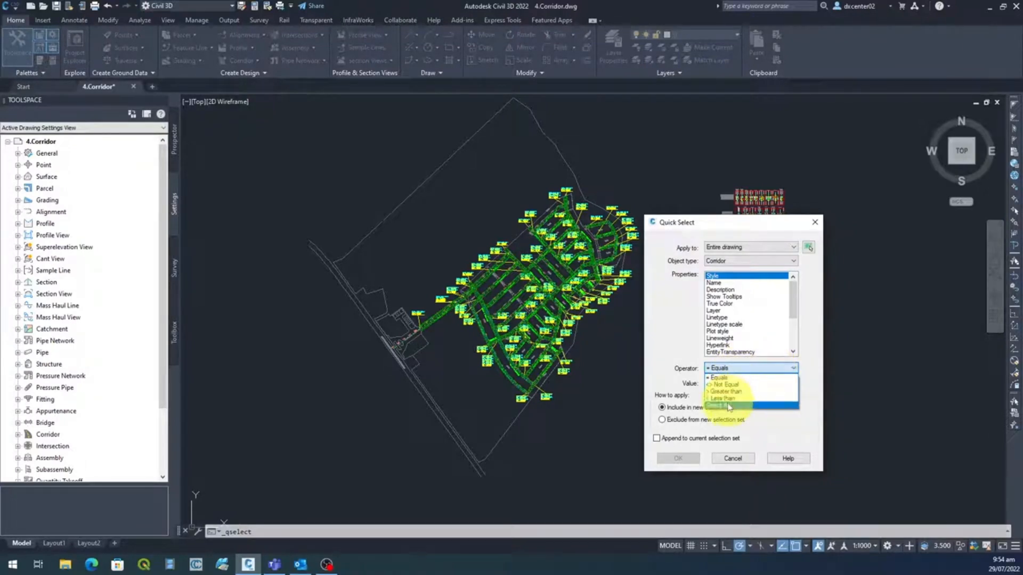
{"action": "left_click", "coordinate": [751, 406]}
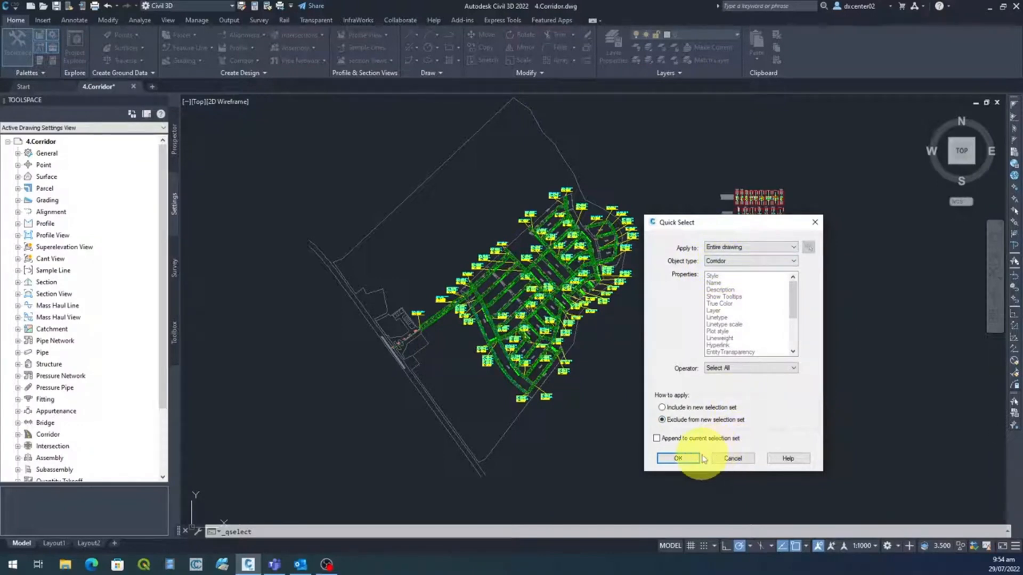
{"action": "left_click", "coordinate": [685, 461]}
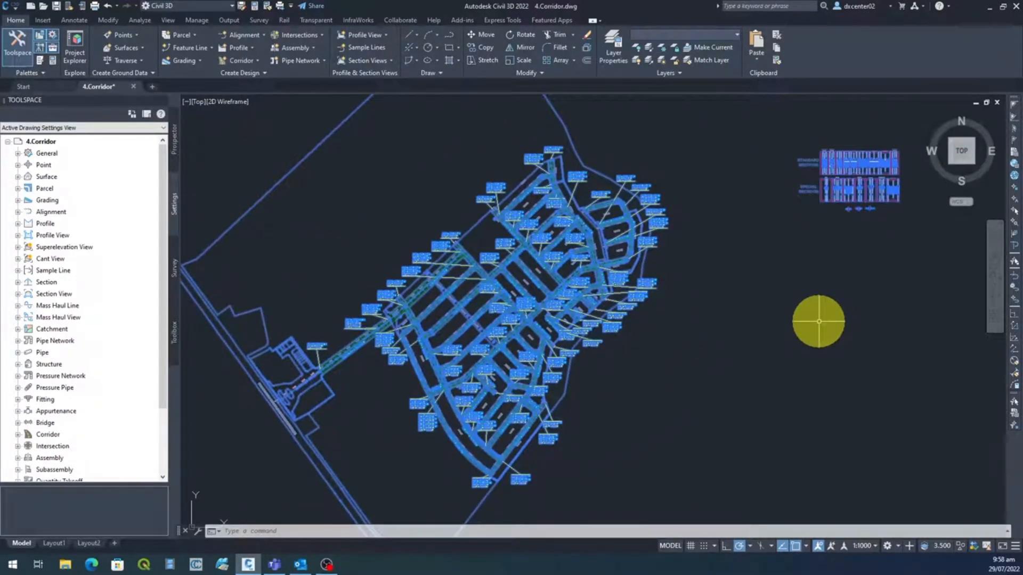
Hide the selected non-corridor objects with HIDEOBJECTS.
{"action": "type", "text": "hIDE"}
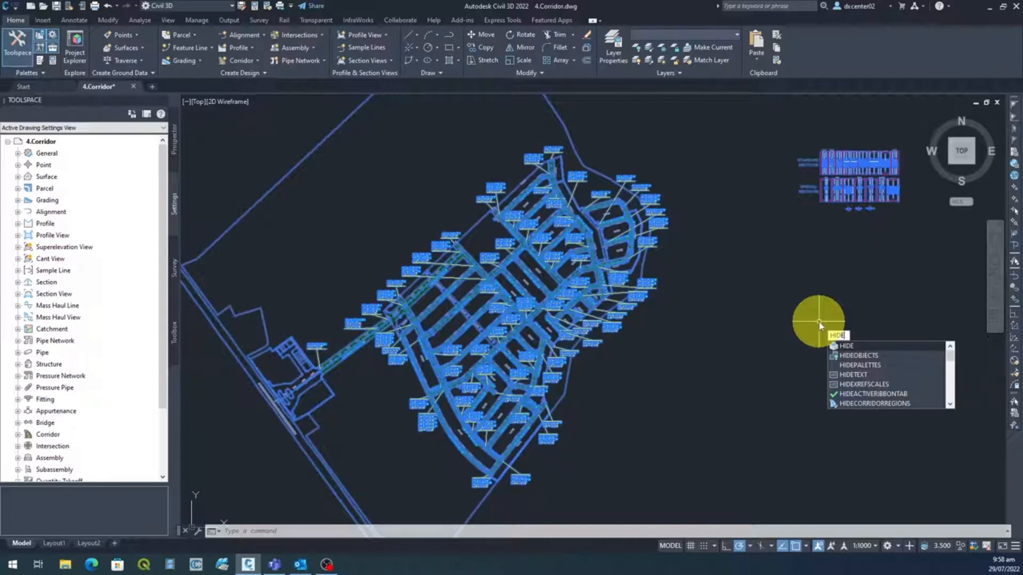
{"action": "type", "text": "o"}
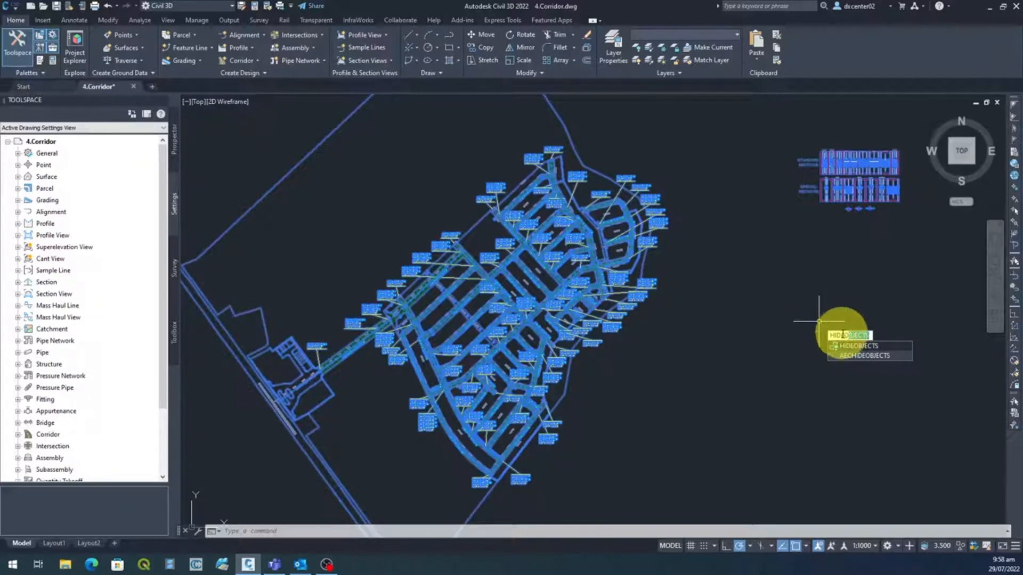
{"action": "key", "text": "Escape"}
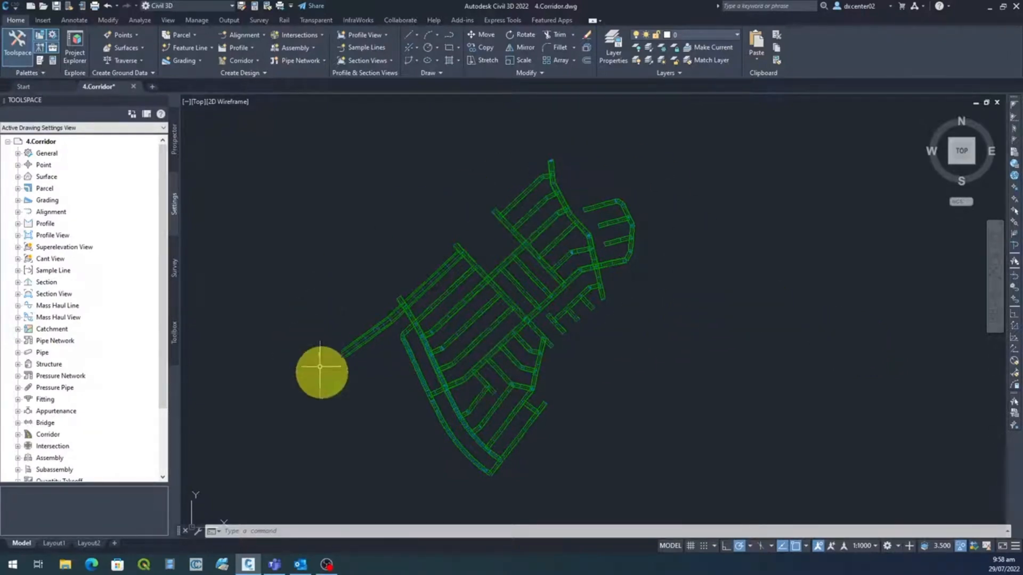
Explode all the corridors of the road network.
{"action": "middle_click_drag", "start_coordinate": [639, 343], "coordinate": [757, 361]}
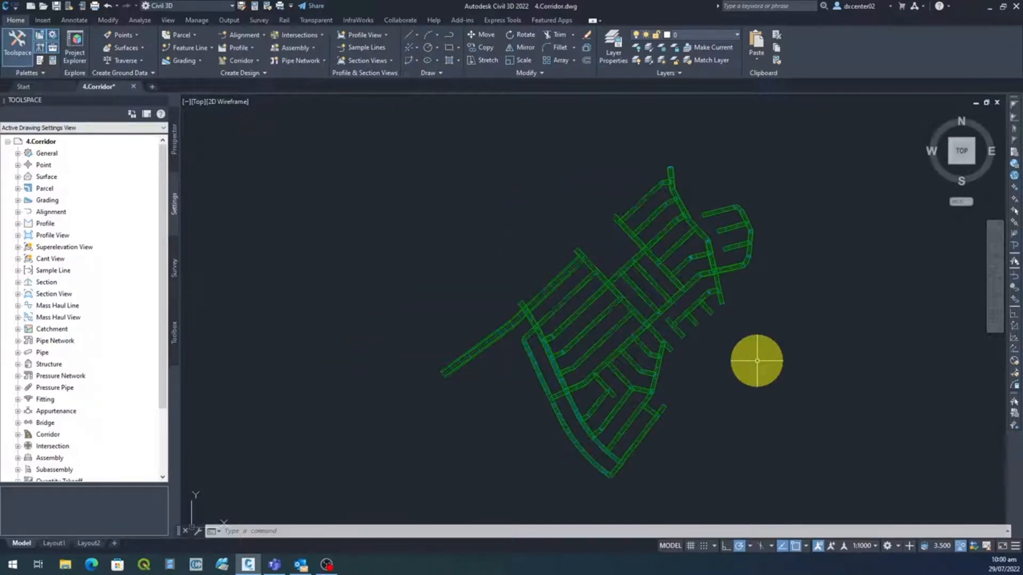
{"action": "type", "text": "x"}
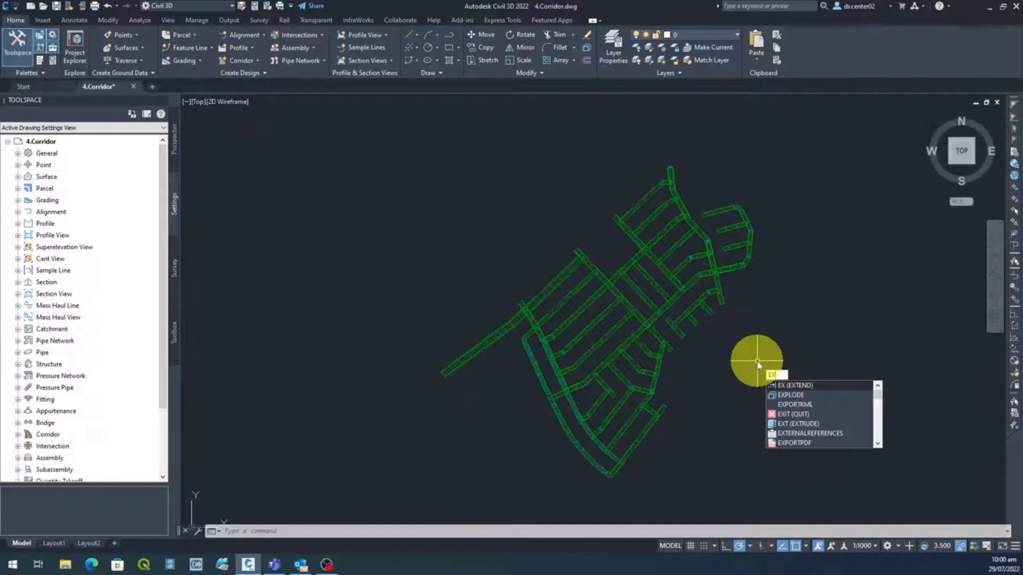
{"action": "left_click", "coordinate": [799, 396]}
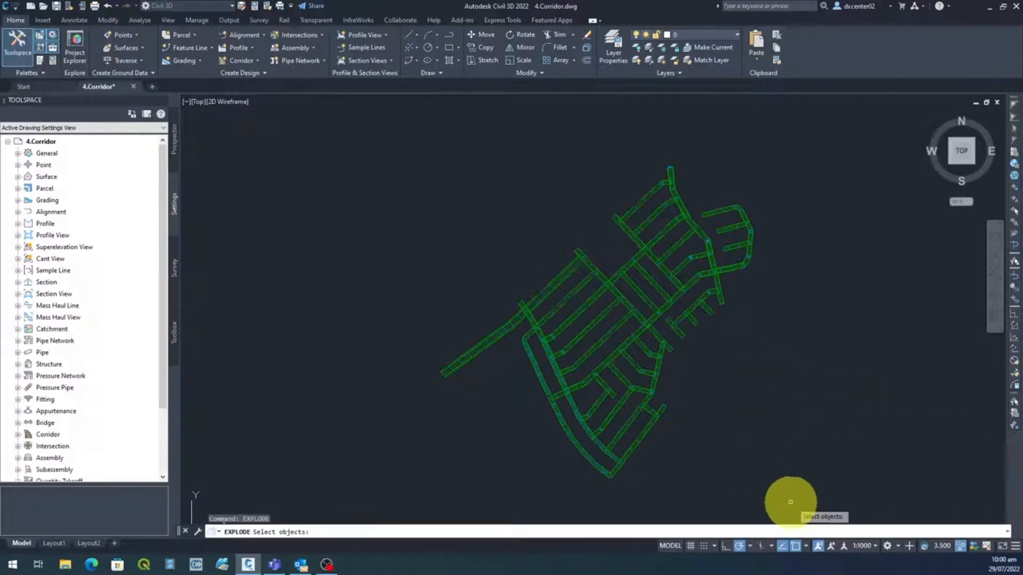
{"action": "left_click", "coordinate": [831, 510]}
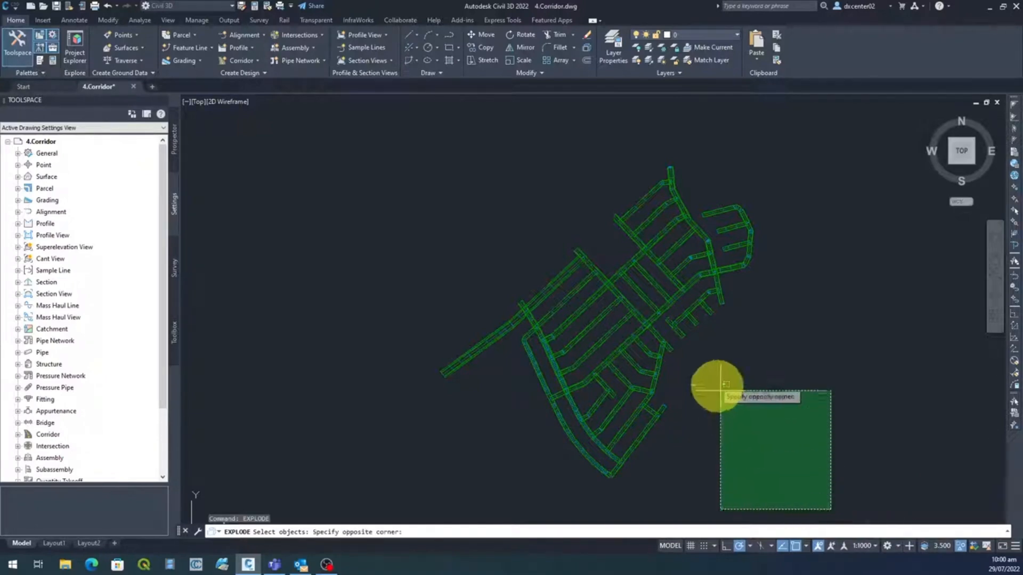
{"action": "left_click", "coordinate": [394, 120]}
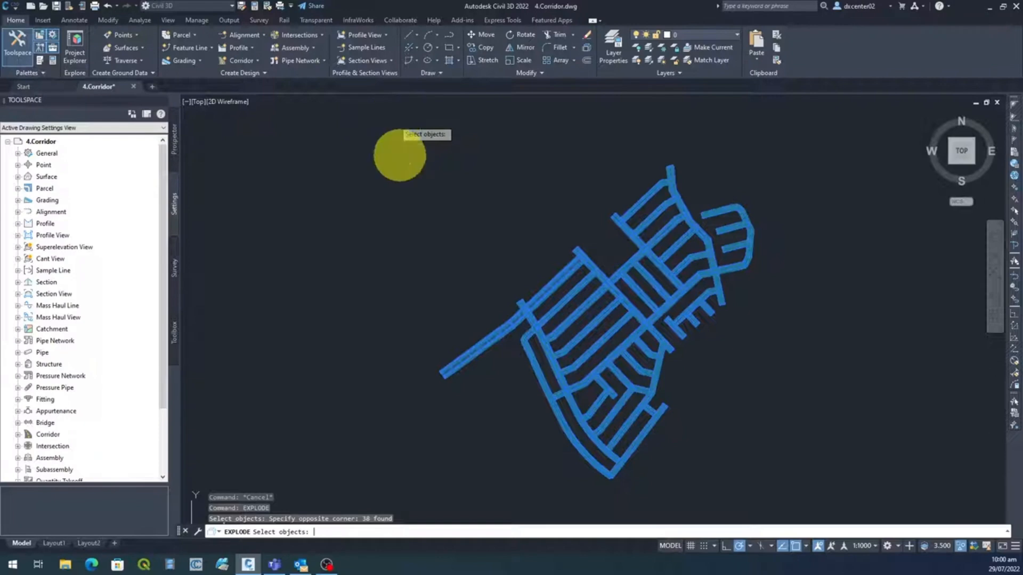
{"action": "key", "text": "Return"}
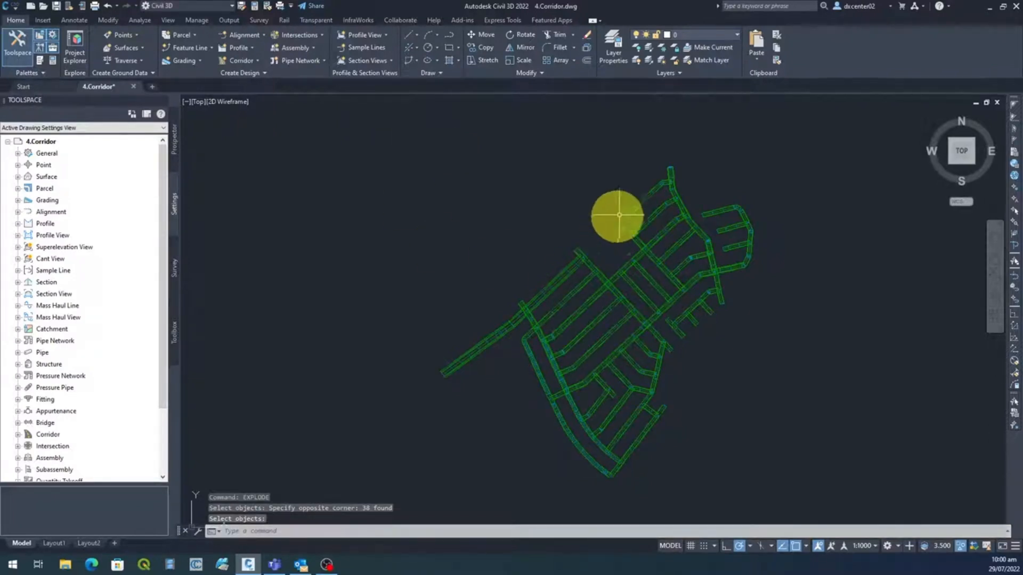
Check in its properties what object type the exploded road at the network's northwestern edge is, and clear the selection.
{"action": "scroll", "coordinate": [639, 207], "scroll_direction": "up", "scroll_amount": 2}
{"action": "left_click", "coordinate": [657, 204]}
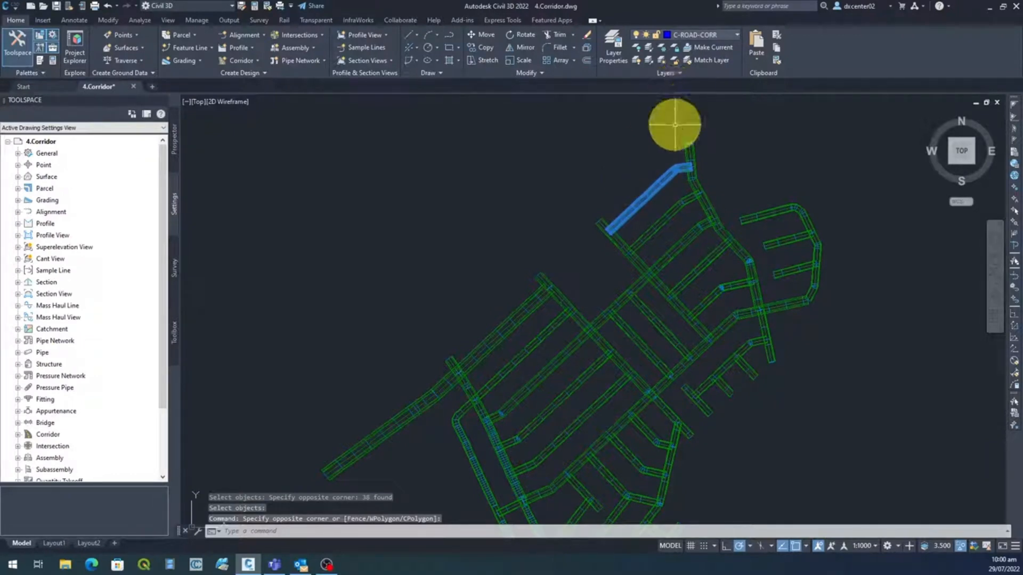
{"action": "scroll", "coordinate": [643, 203], "scroll_direction": "up", "scroll_amount": 6}
{"action": "key", "text": "Escape"}
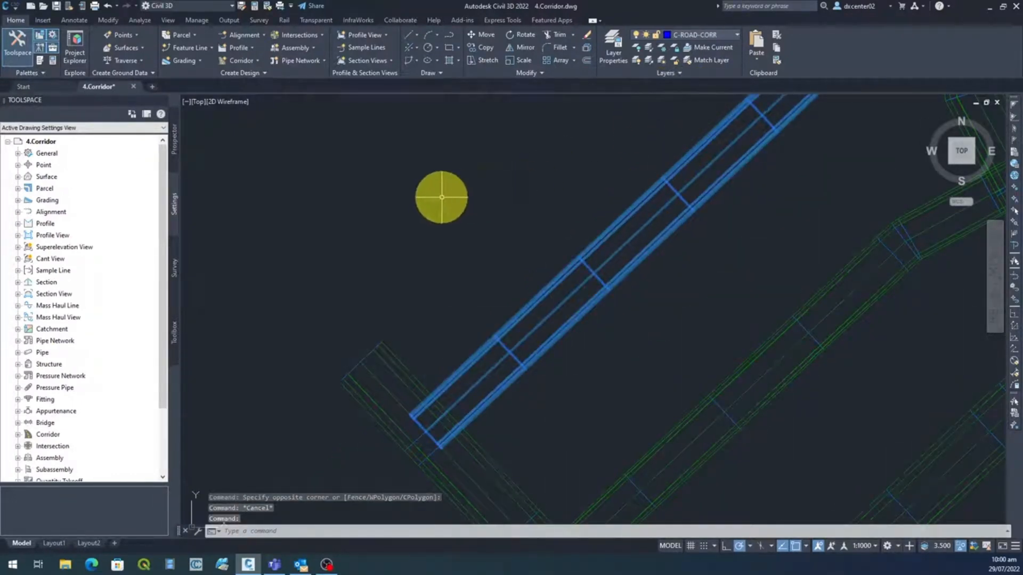
{"action": "right_click", "coordinate": [442, 196]}
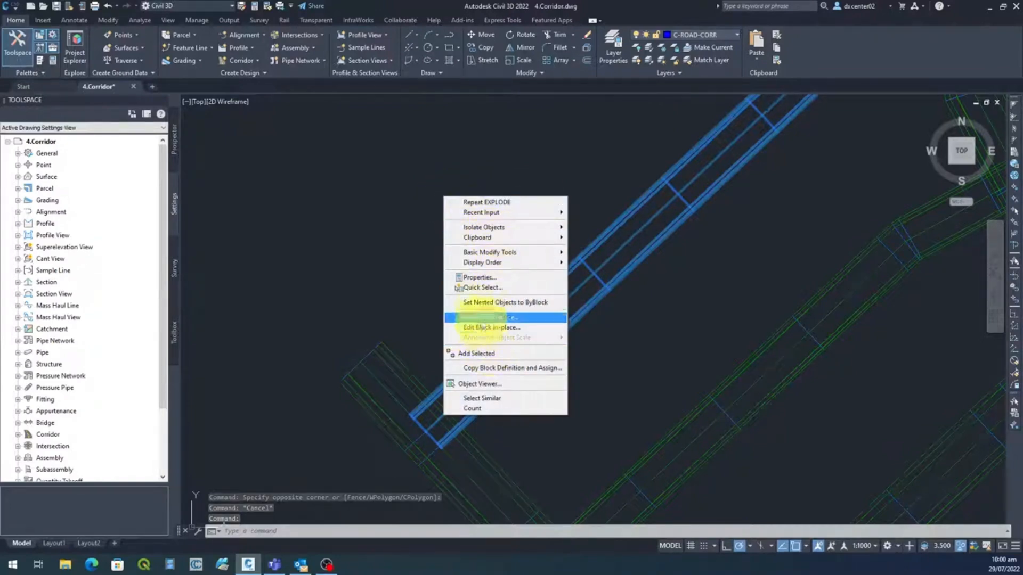
{"action": "left_click", "coordinate": [482, 279]}
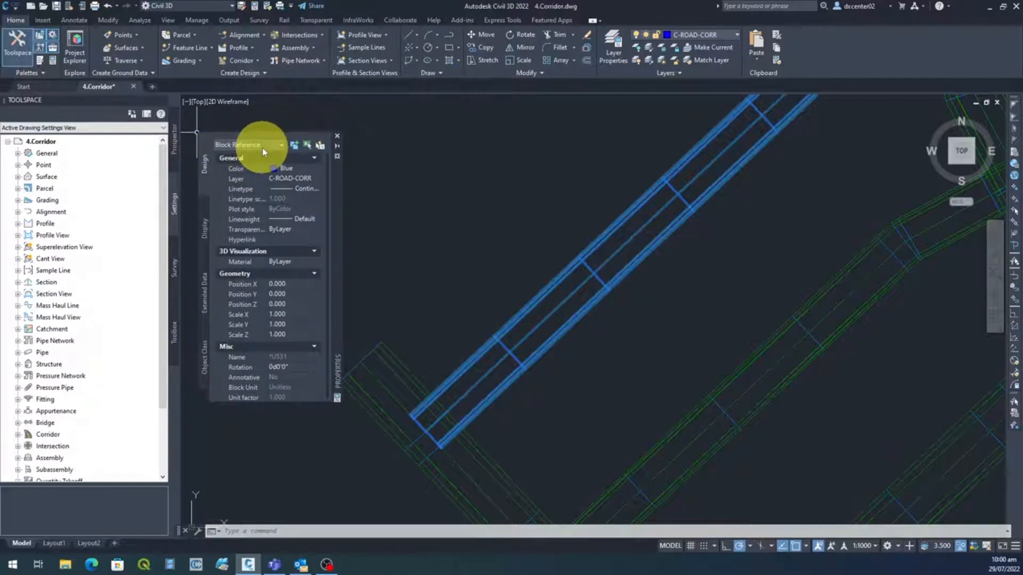
{"action": "scroll", "coordinate": [526, 235], "scroll_direction": "down", "scroll_amount": 10}
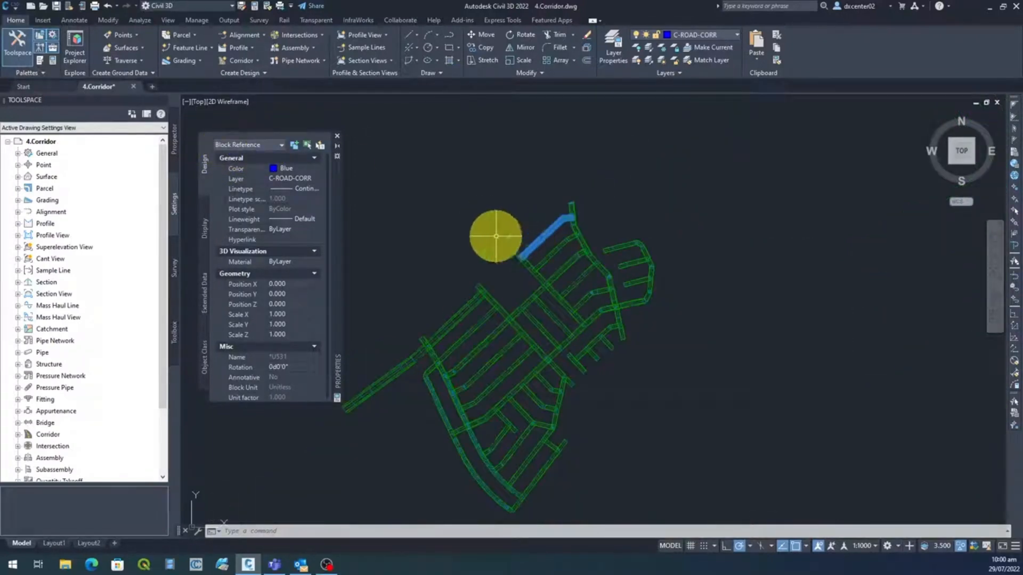
{"action": "middle_click_drag", "start_coordinate": [660, 167], "coordinate": [622, 199]}
{"action": "key", "text": "Escape"}
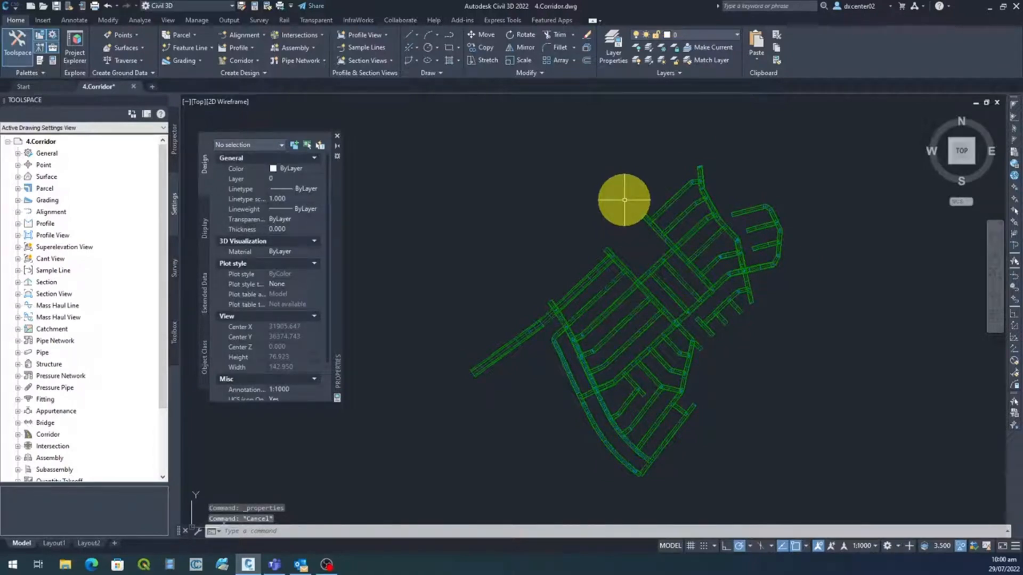
Explode all the road block references of the network once more.
{"action": "type", "text": "x"}
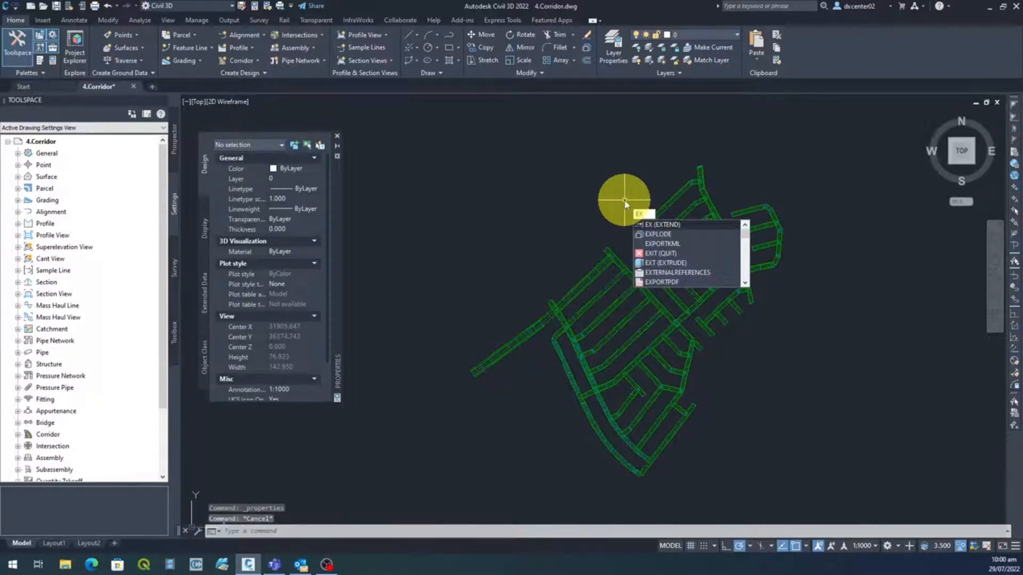
{"action": "type", "text": "pl"}
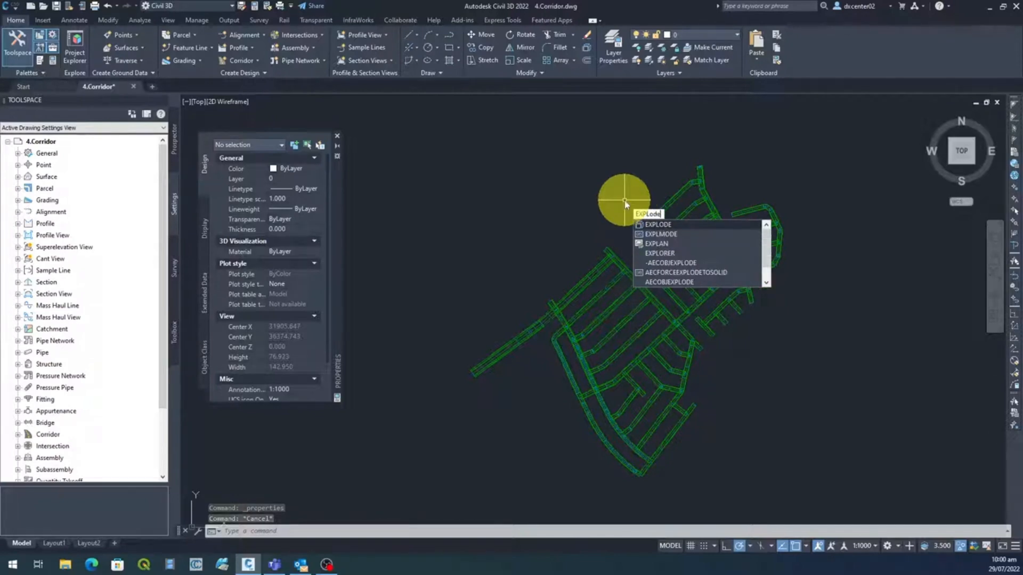
{"action": "type", "text": "ode"}
{"action": "key", "text": "Return"}
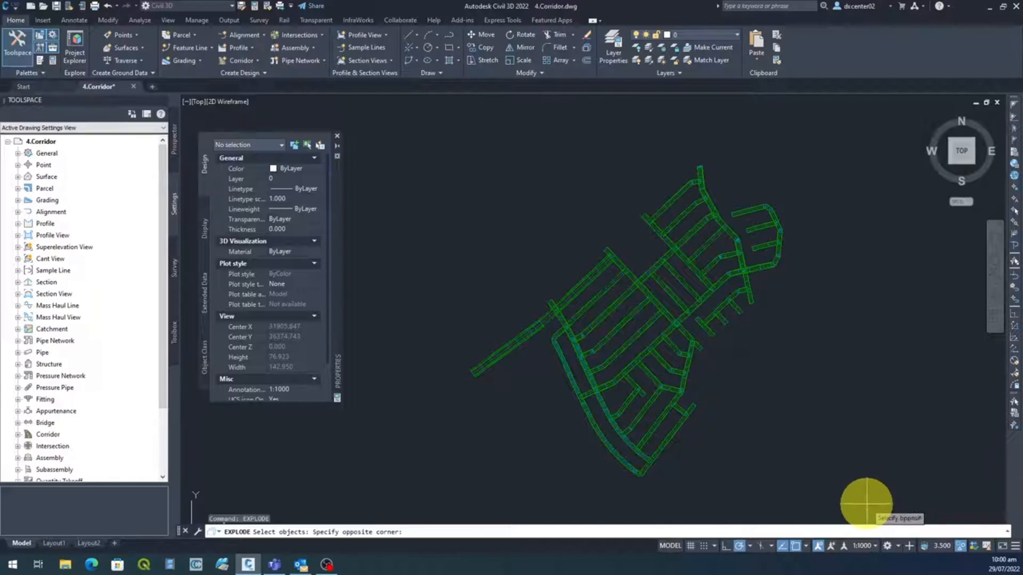
{"action": "left_click", "coordinate": [439, 133]}
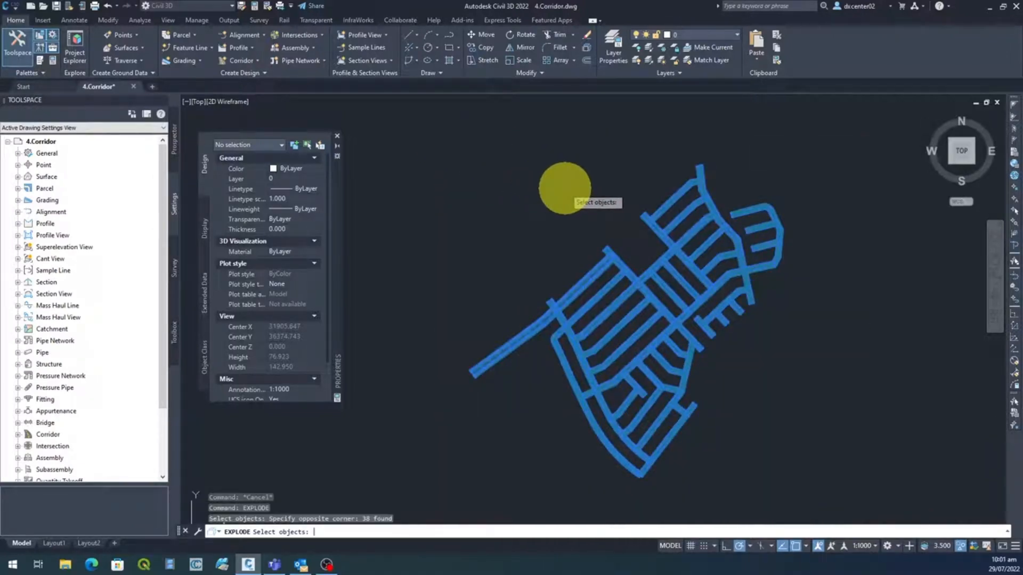
{"action": "key", "text": "Return"}
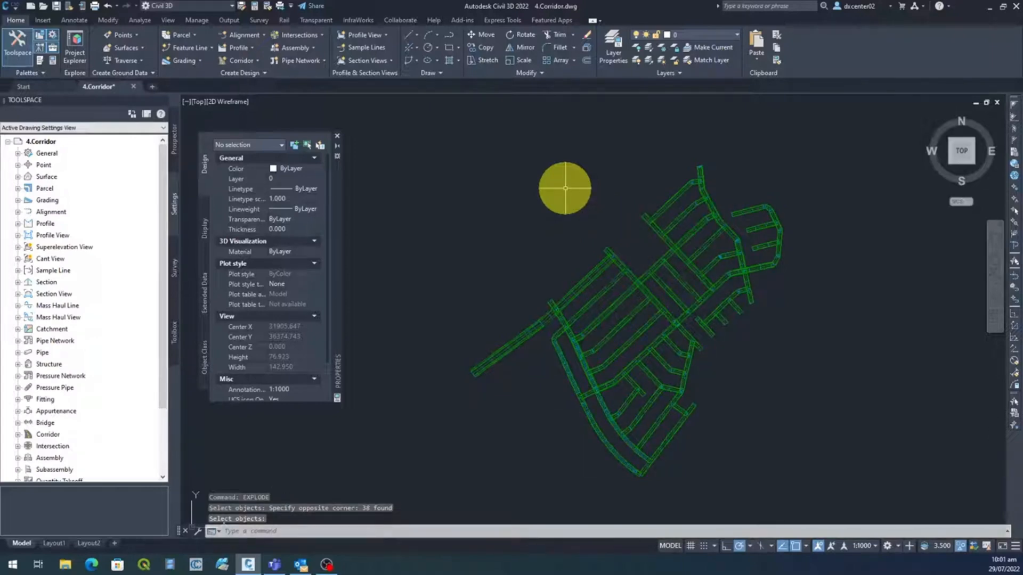
Window-select part of the northern road to check the object type of its exploded pieces in the properties.
{"action": "scroll", "coordinate": [678, 210], "scroll_direction": "up", "scroll_amount": 5}
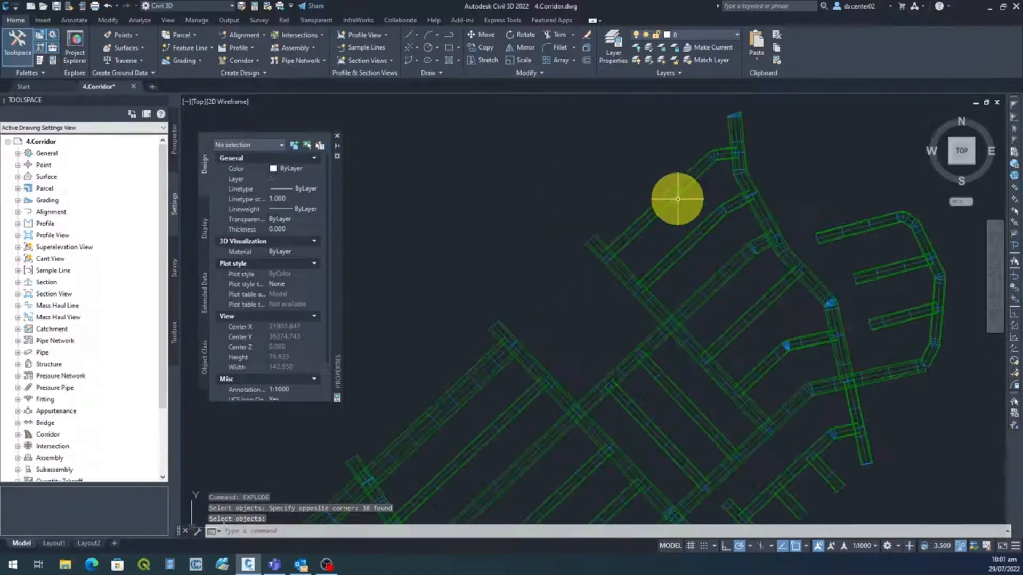
{"action": "left_click", "coordinate": [679, 216]}
{"action": "left_click", "coordinate": [635, 197]}
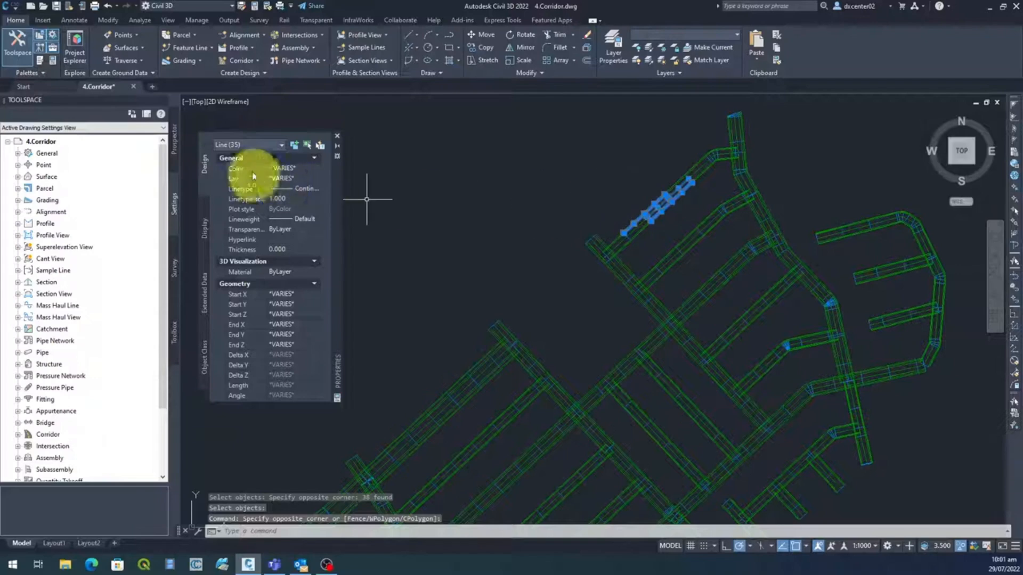
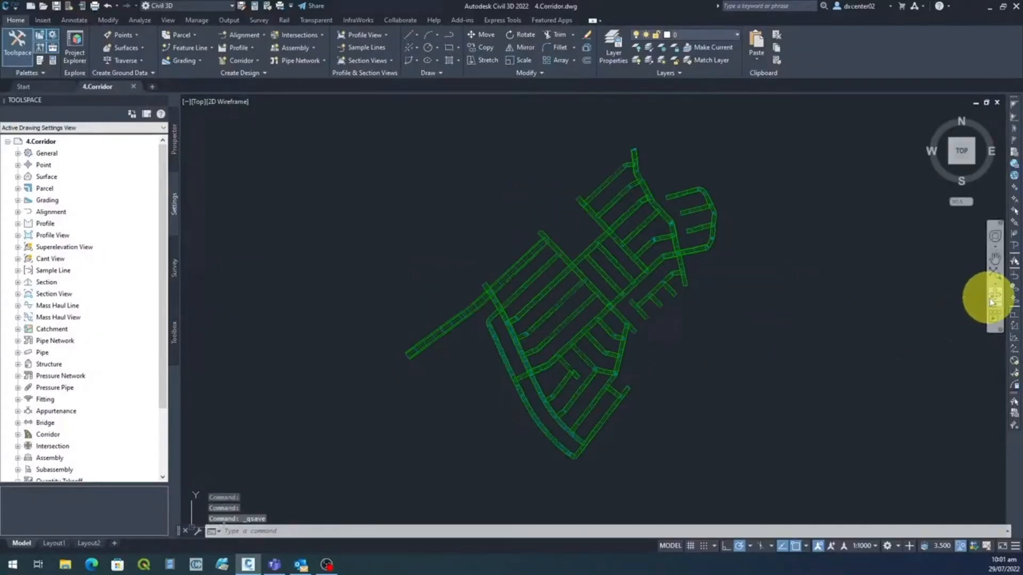
Examine the exploded road lines in 3D, looking closely at the elevations and overlaps where the roads intersect.
{"action": "mouse_move", "coordinate": [690, 440]}
{"action": "middle_mouse_down", "text": "shift"}
{"action": "mouse_move", "coordinate": [640, 434]}
{"action": "mouse_move", "coordinate": [672, 411]}
{"action": "mouse_move", "coordinate": [655, 330]}
{"action": "middle_mouse_up", "text": "shift"}
{"action": "middle_click_drag", "start_coordinate": [665, 256], "coordinate": [695, 398], "text": "shift"}
{"action": "scroll", "coordinate": [596, 368], "scroll_direction": "up", "scroll_amount": 6}
{"action": "middle_click_drag", "start_coordinate": [501, 343], "coordinate": [592, 361], "text": "shift"}
{"action": "scroll", "coordinate": [593, 361], "scroll_direction": "up", "scroll_amount": 5}
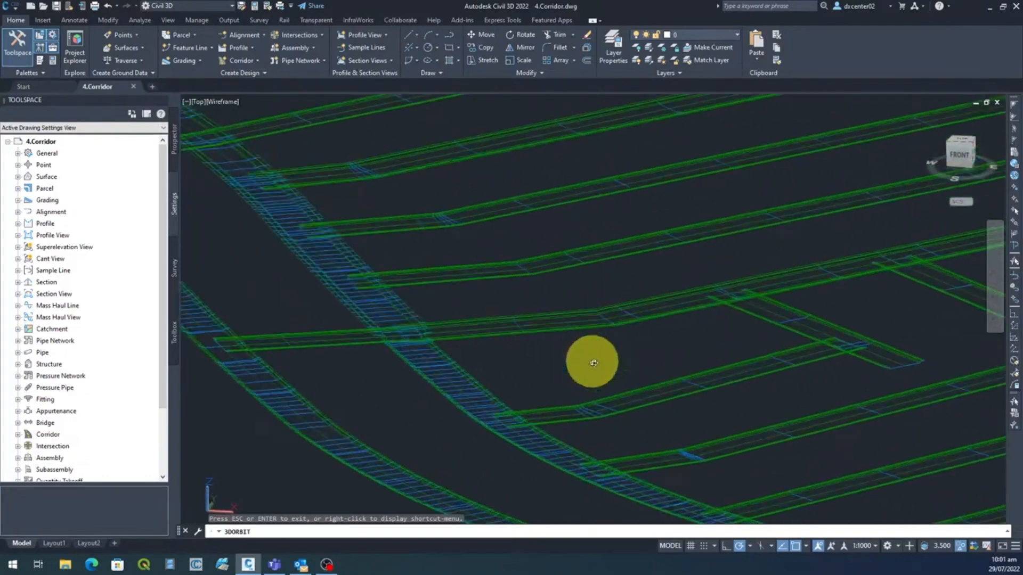
{"action": "scroll", "coordinate": [595, 364], "scroll_direction": "down", "scroll_amount": 2}
{"action": "middle_click_drag", "start_coordinate": [536, 282], "coordinate": [690, 384]}
{"action": "scroll", "coordinate": [689, 389], "scroll_direction": "up", "scroll_amount": 5}
{"action": "left_click_drag", "start_coordinate": [589, 453], "coordinate": [769, 421]}
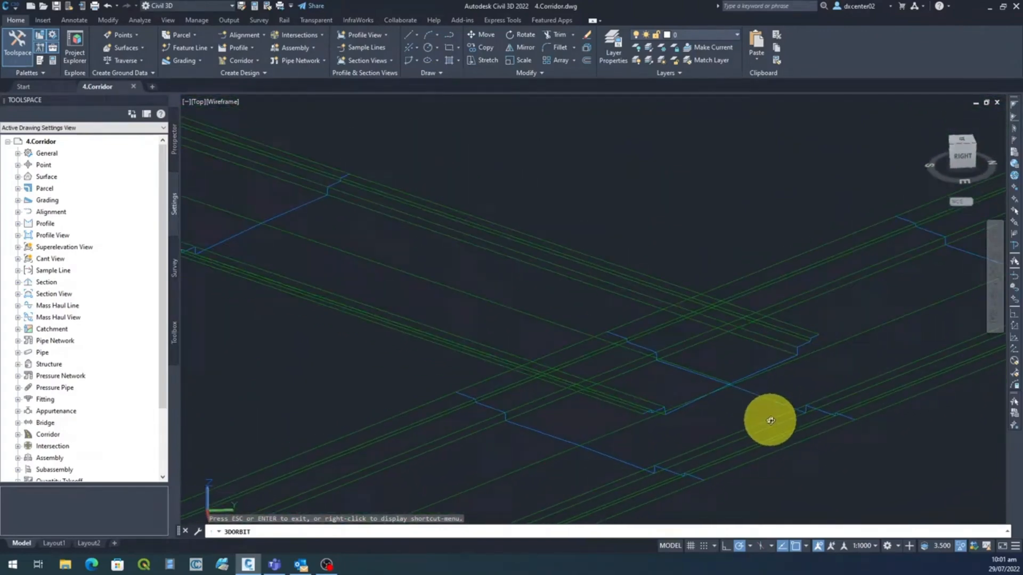
{"action": "key", "text": "Escape"}
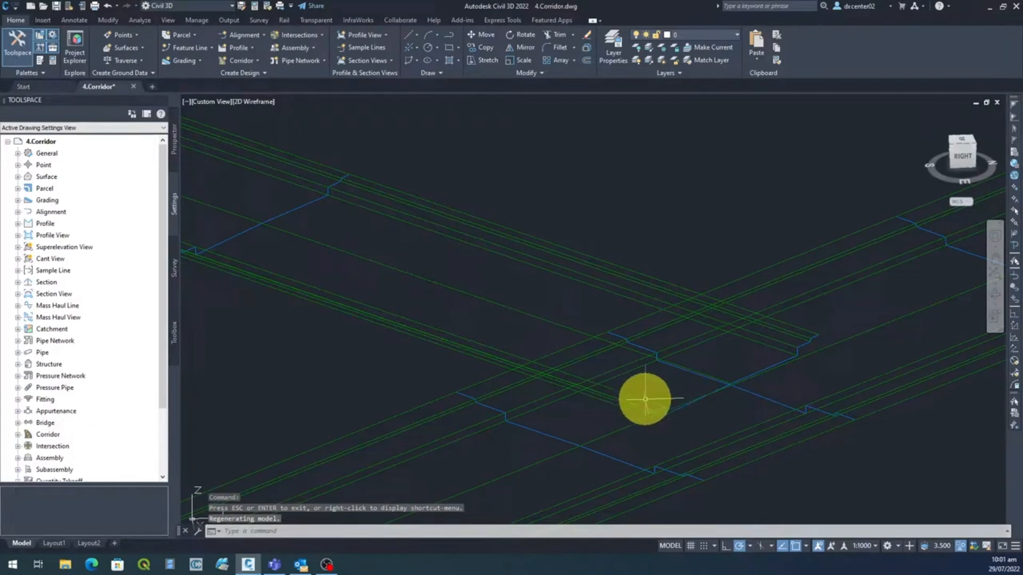
{"action": "scroll", "coordinate": [644, 399], "scroll_direction": "up", "scroll_amount": 3}
{"action": "scroll", "coordinate": [794, 342], "scroll_direction": "up", "scroll_amount": 3}
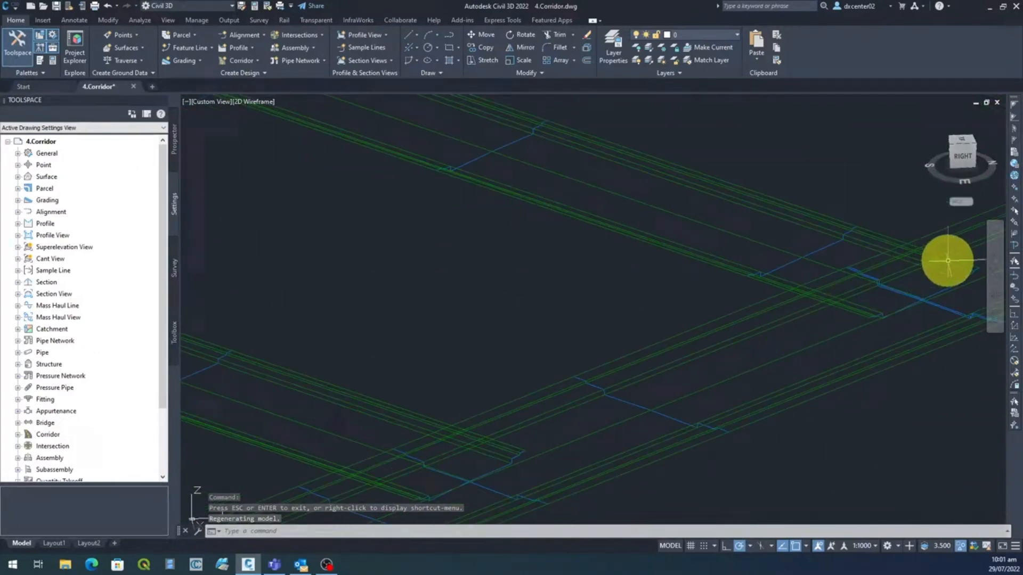
Inspect in 3D how the side road's end lines overlap the through road's lines at the T-intersection.
{"action": "middle_click_drag", "start_coordinate": [552, 438], "coordinate": [629, 322]}
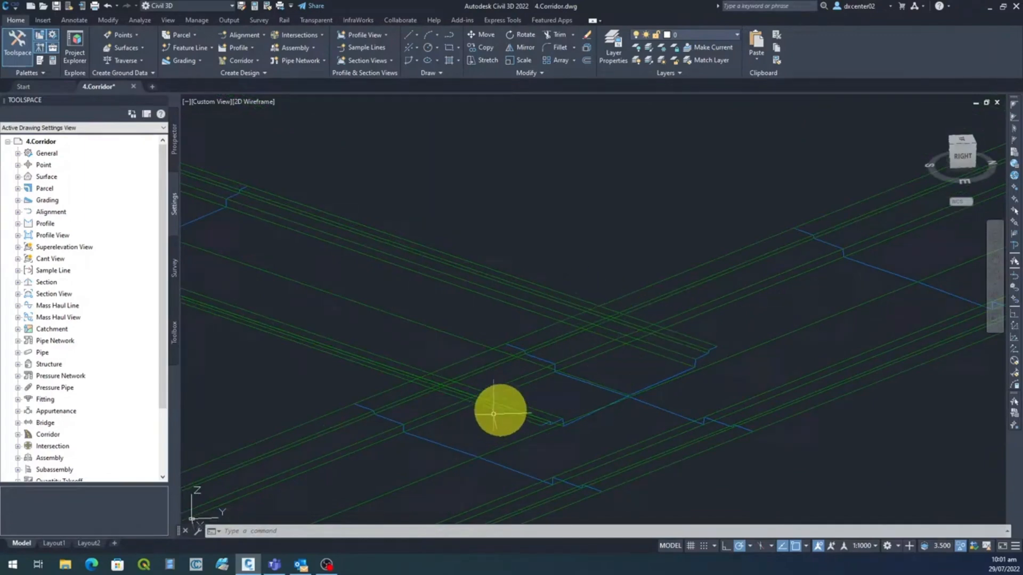
{"action": "scroll", "coordinate": [566, 434], "scroll_direction": "up", "scroll_amount": 2}
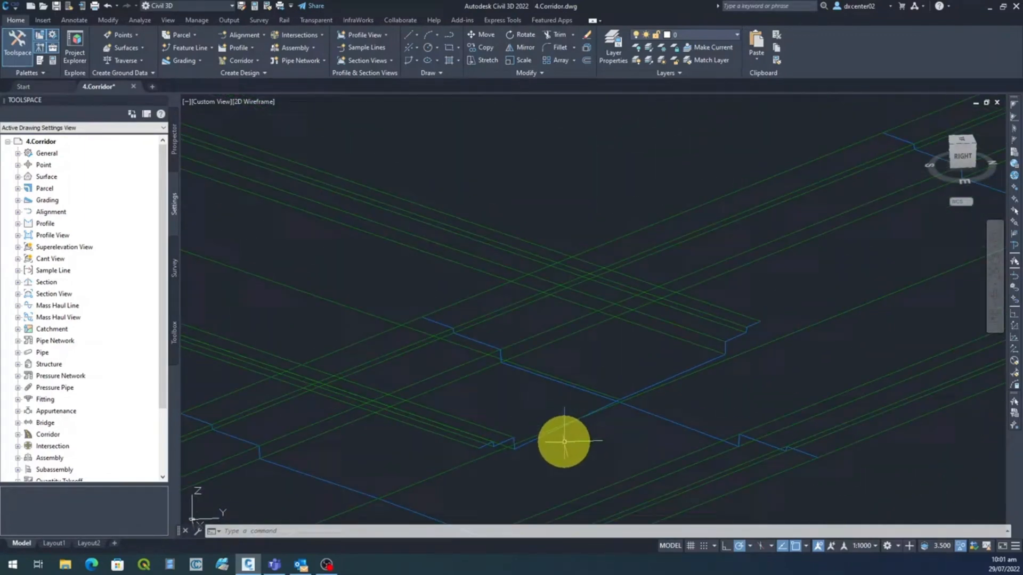
{"action": "middle_click_drag", "start_coordinate": [554, 455], "coordinate": [597, 453]}
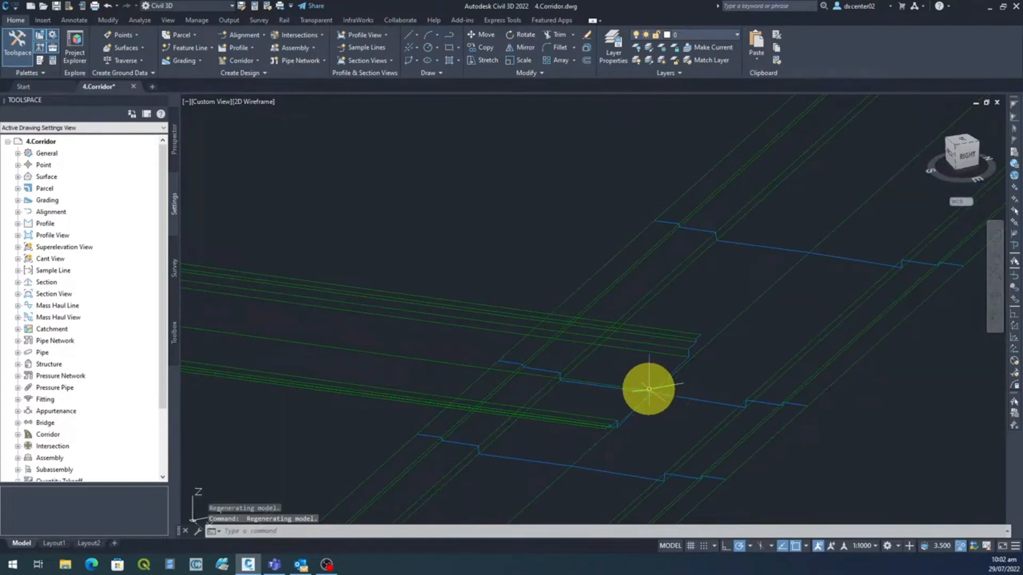
{"action": "middle_click_drag", "start_coordinate": [680, 418], "coordinate": [811, 331]}
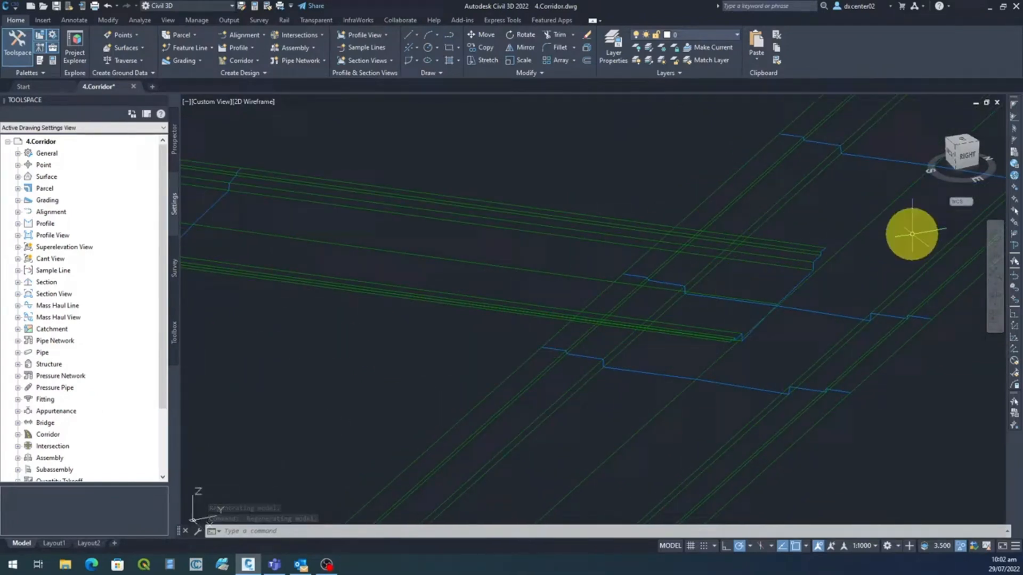
Return the road network to the top view.
{"action": "left_click", "coordinate": [963, 141]}
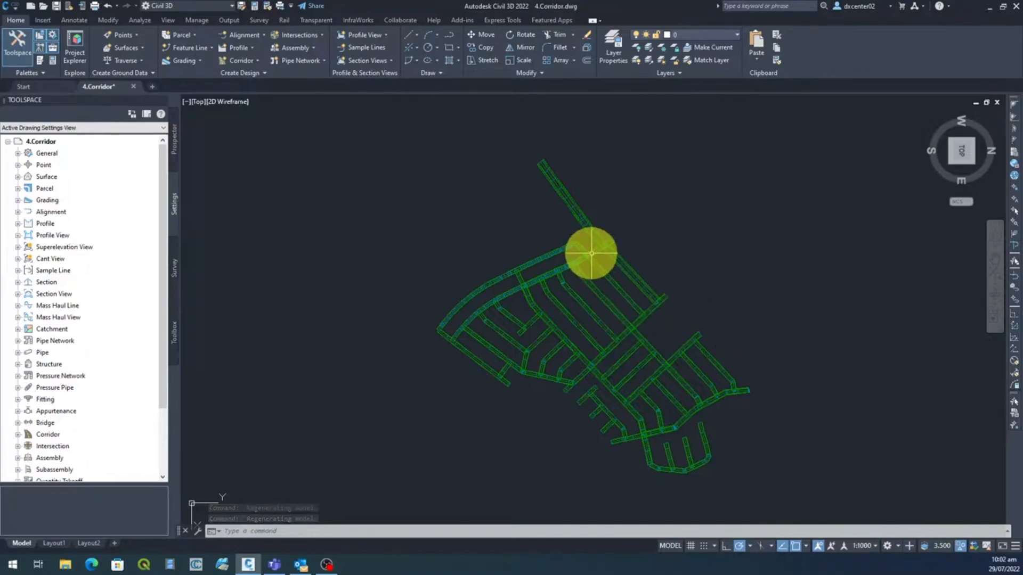
{"action": "scroll", "coordinate": [591, 317], "scroll_direction": "up", "scroll_amount": 5}
{"action": "scroll", "coordinate": [688, 363], "scroll_direction": "up", "scroll_amount": 2}
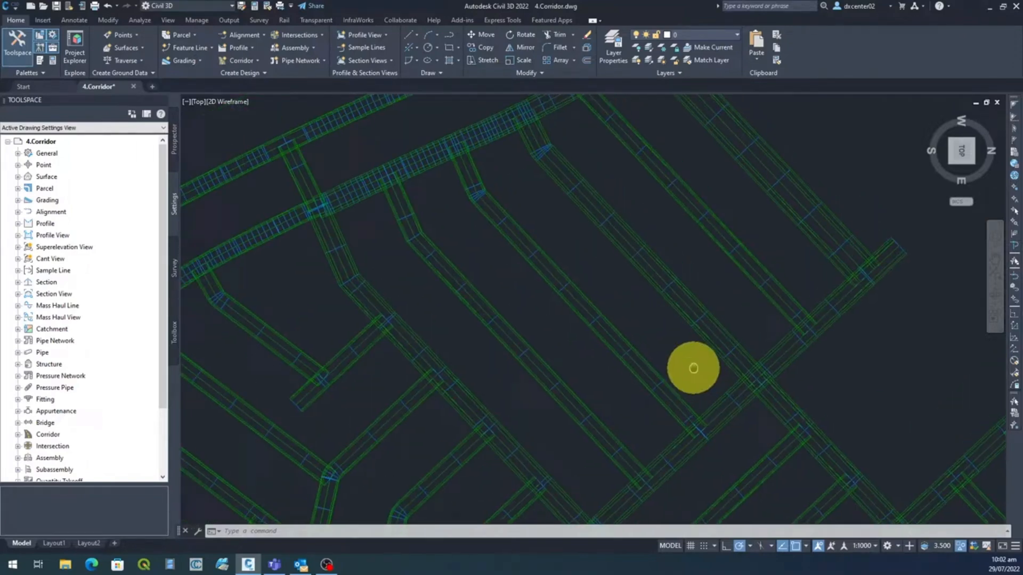
{"action": "mouse_move", "coordinate": [693, 367]}
{"action": "middle_mouse_down"}
{"action": "mouse_move", "coordinate": [700, 374]}
{"action": "mouse_move", "coordinate": [660, 222]}
{"action": "middle_mouse_up"}
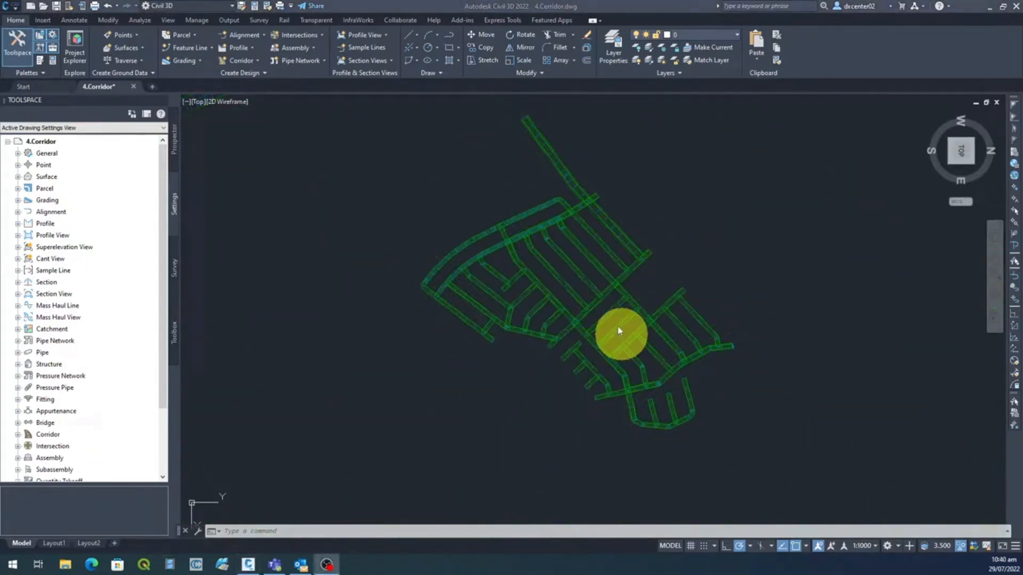
Trim the outermost edge lines of the side road and the through road to their crossing at the T-intersection's southern corner.
{"action": "scroll", "coordinate": [618, 325], "scroll_direction": "up", "scroll_amount": 4}
{"action": "scroll", "coordinate": [535, 283], "scroll_direction": "up", "scroll_amount": 2}
{"action": "scroll", "coordinate": [535, 284], "scroll_direction": "up", "scroll_amount": 2}
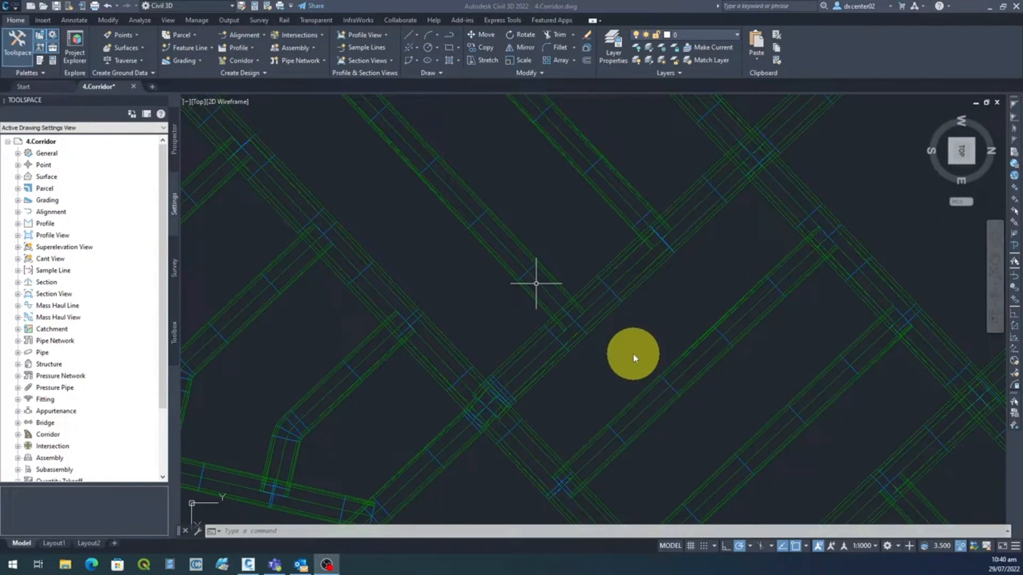
{"action": "scroll", "coordinate": [565, 342], "scroll_direction": "up", "scroll_amount": 2}
{"action": "middle_click_drag", "start_coordinate": [572, 313], "coordinate": [486, 320]}
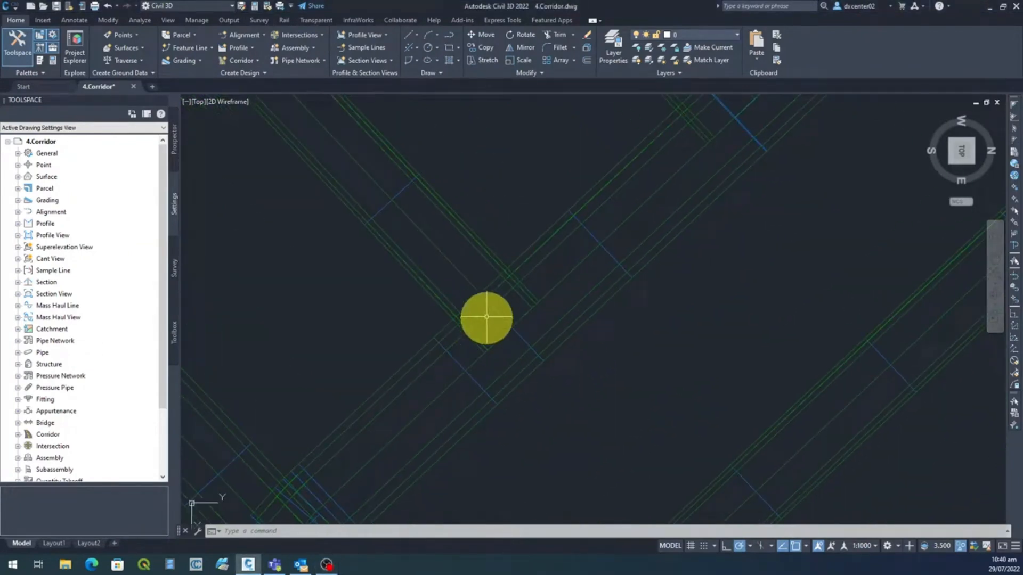
{"action": "scroll", "coordinate": [485, 312], "scroll_direction": "up", "scroll_amount": 2}
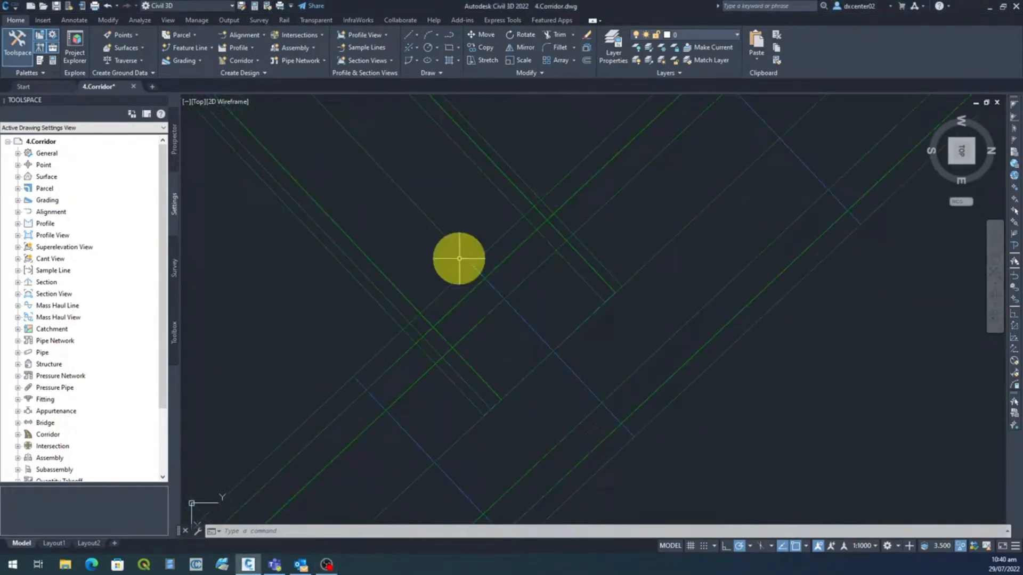
{"action": "scroll", "coordinate": [466, 348], "scroll_direction": "down", "scroll_amount": 2}
{"action": "middle_click_drag", "start_coordinate": [467, 347], "coordinate": [559, 279]}
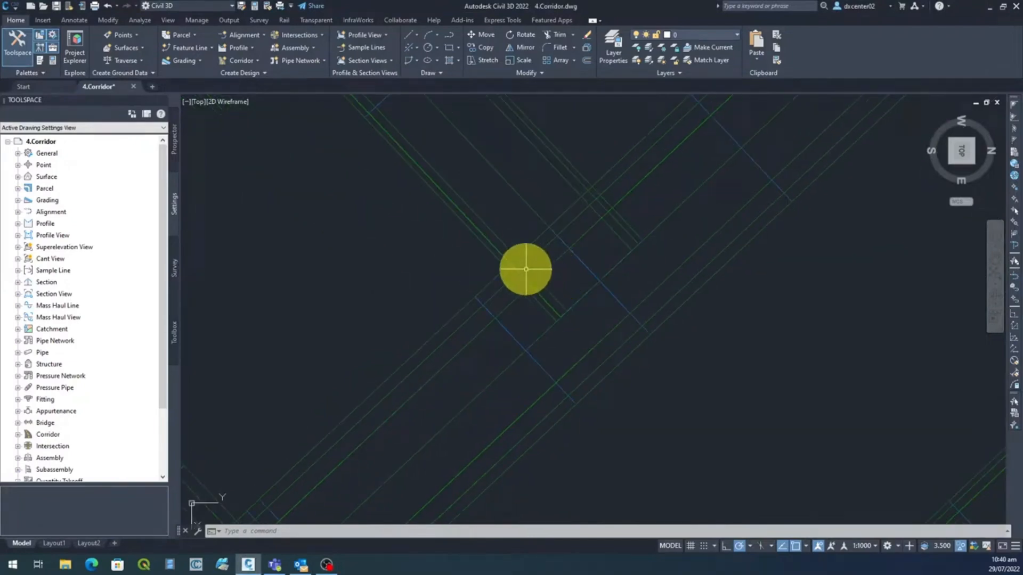
{"action": "scroll", "coordinate": [518, 268], "scroll_direction": "up", "scroll_amount": 3}
{"action": "scroll", "coordinate": [479, 267], "scroll_direction": "up", "scroll_amount": 2}
{"action": "scroll", "coordinate": [461, 265], "scroll_direction": "up", "scroll_amount": 2}
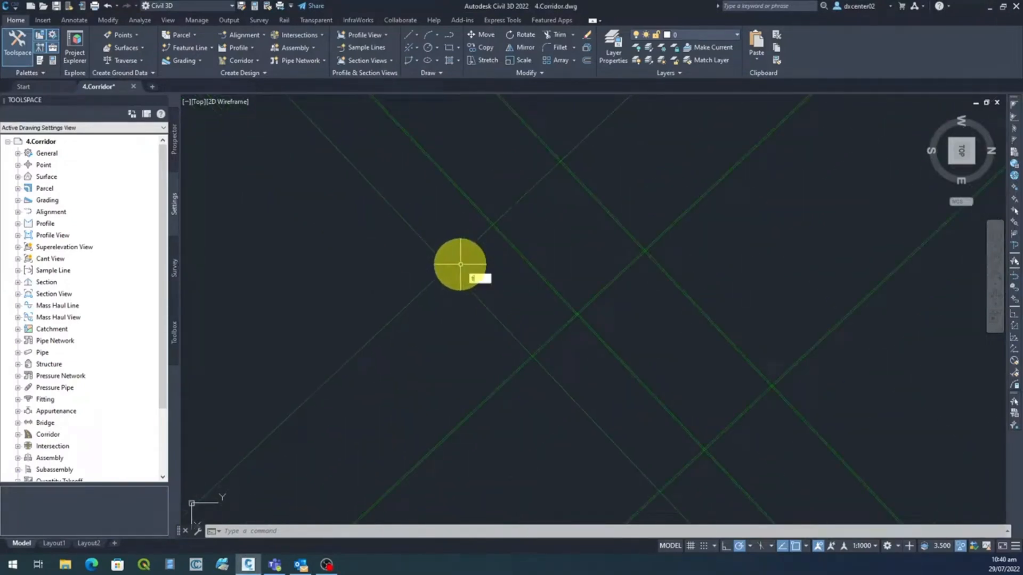
{"action": "type", "text": "im"}
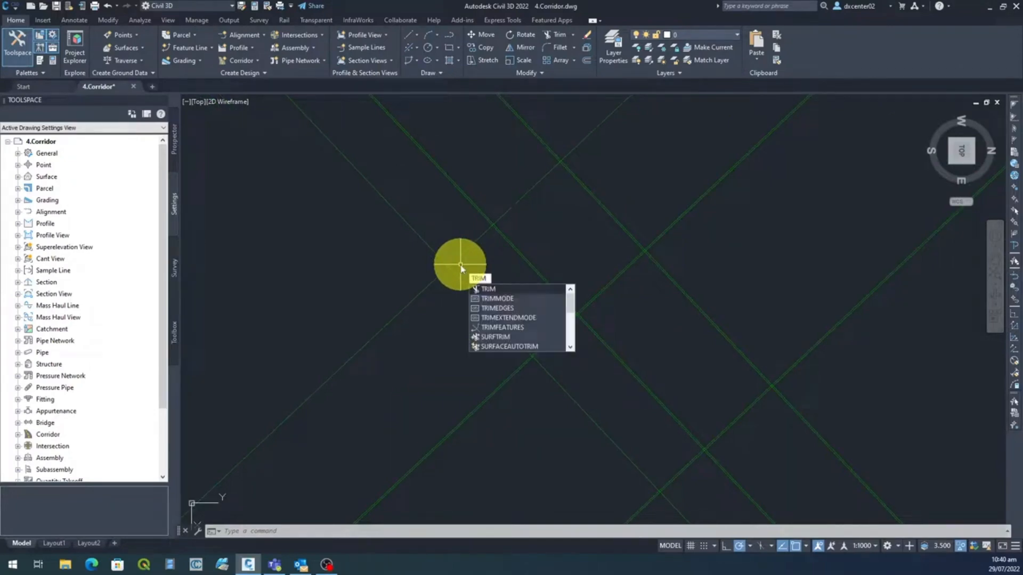
{"action": "left_click", "coordinate": [519, 289]}
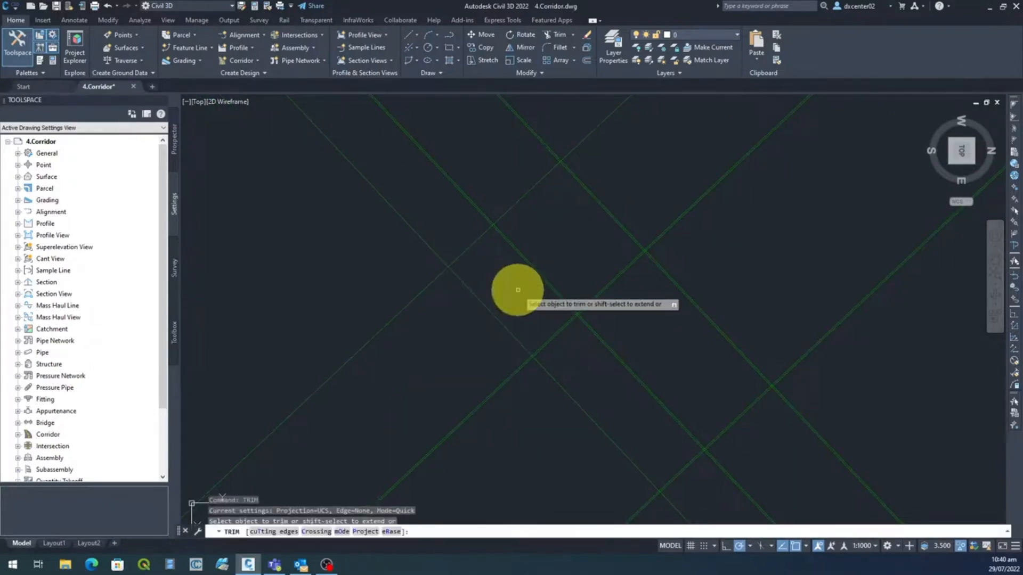
{"action": "left_click", "coordinate": [476, 249]}
{"action": "left_click", "coordinate": [462, 231]}
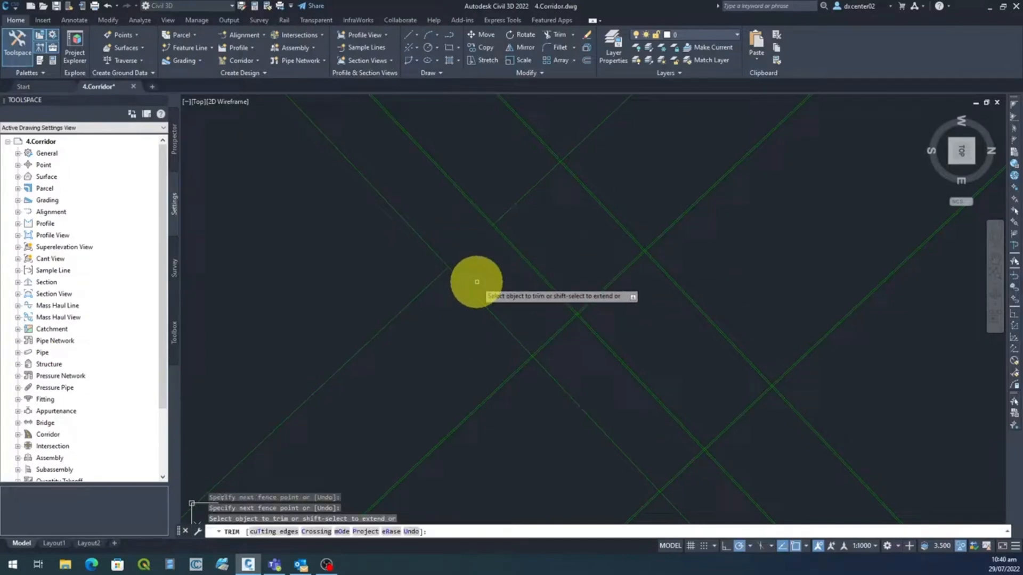
{"action": "left_click", "coordinate": [477, 282]}
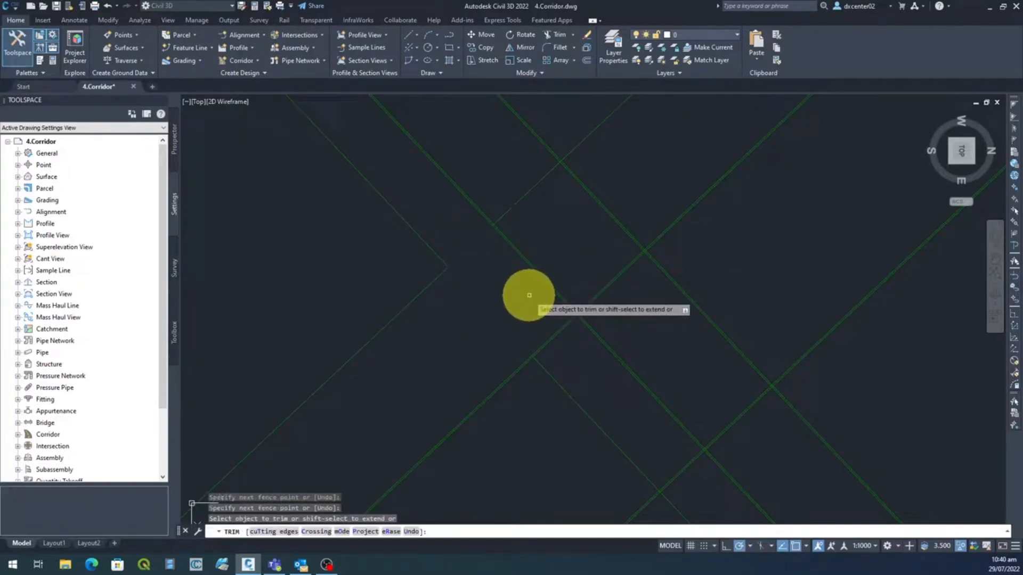
Trim the next closely spaced pairs of edge lines where they cross inside the same intersection corner.
{"action": "scroll", "coordinate": [626, 315], "scroll_direction": "down", "scroll_amount": 1}
{"action": "scroll", "coordinate": [652, 325], "scroll_direction": "down", "scroll_amount": 2}
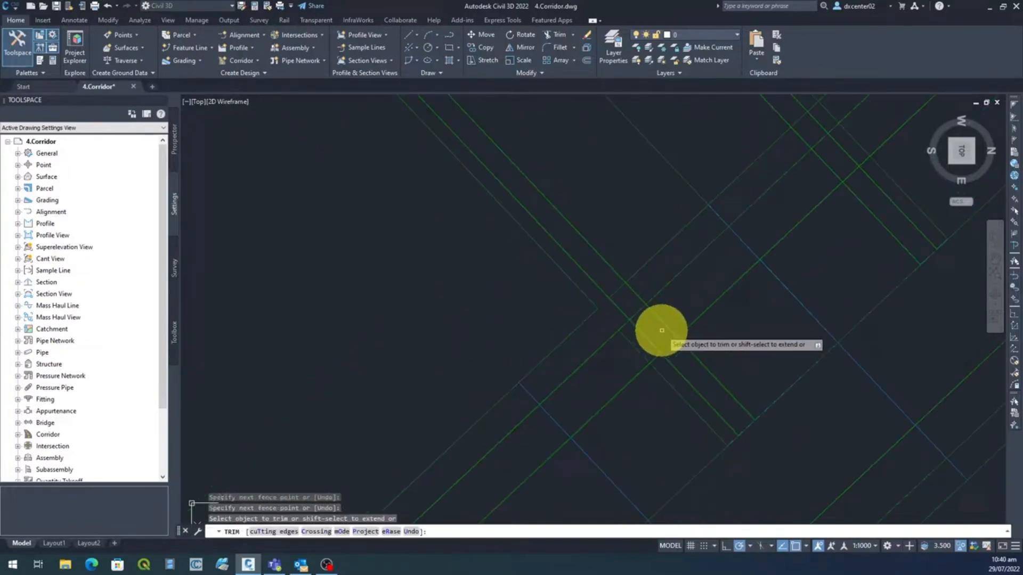
{"action": "mouse_move", "coordinate": [655, 327]}
{"action": "middle_mouse_down"}
{"action": "mouse_move", "coordinate": [612, 322]}
{"action": "mouse_move", "coordinate": [541, 266]}
{"action": "middle_mouse_up"}
{"action": "scroll", "coordinate": [541, 266], "scroll_direction": "down", "scroll_amount": 3}
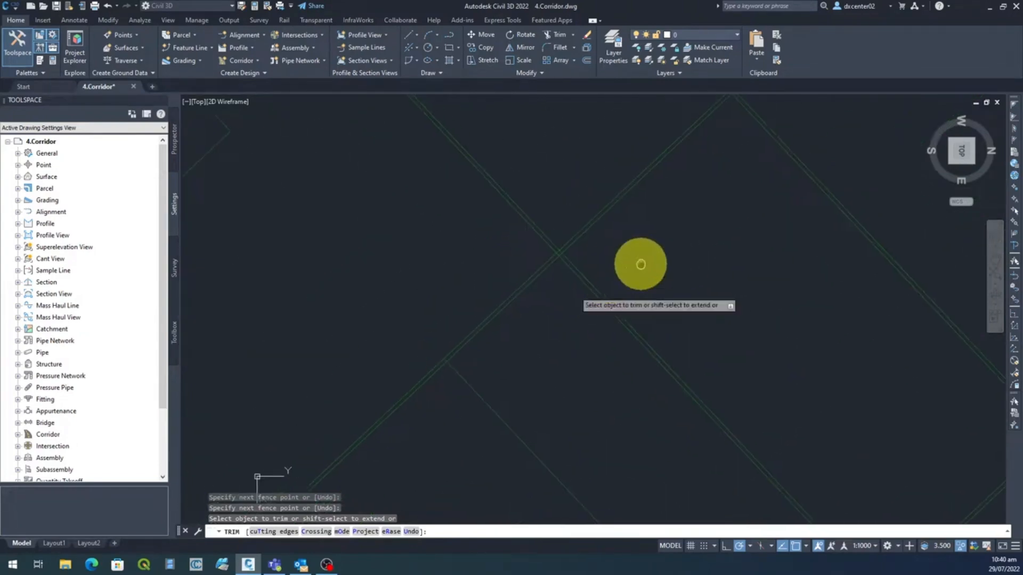
{"action": "scroll", "coordinate": [637, 269], "scroll_direction": "up", "scroll_amount": 3}
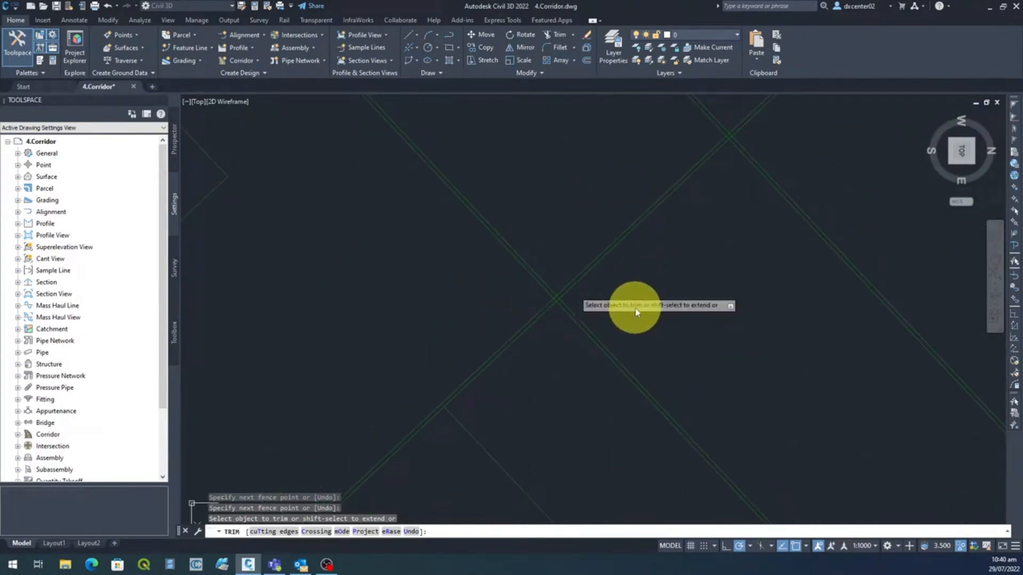
{"action": "scroll", "coordinate": [576, 300], "scroll_direction": "down", "scroll_amount": 2}
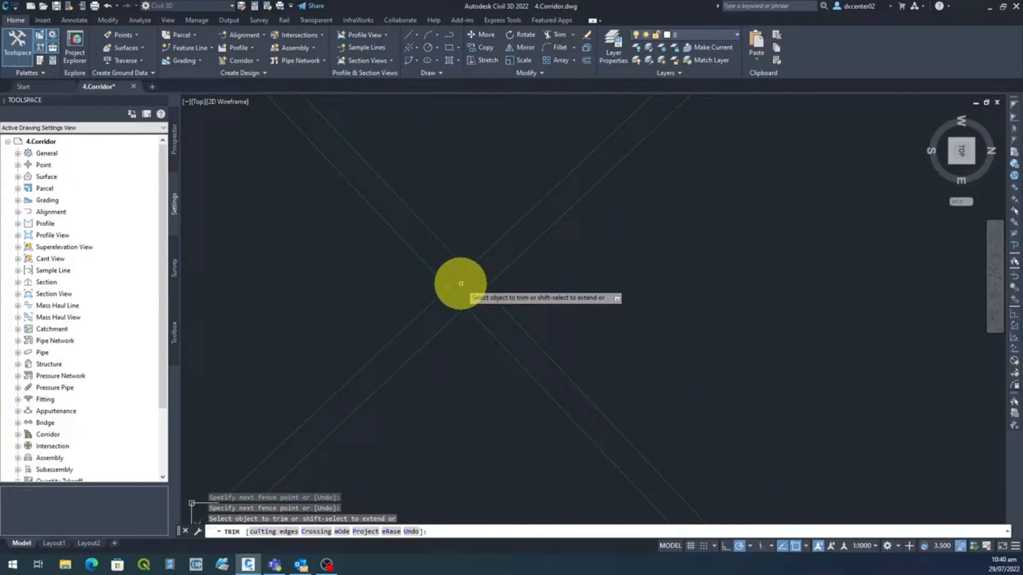
{"action": "left_click", "coordinate": [458, 282]}
{"action": "left_click", "coordinate": [453, 275]}
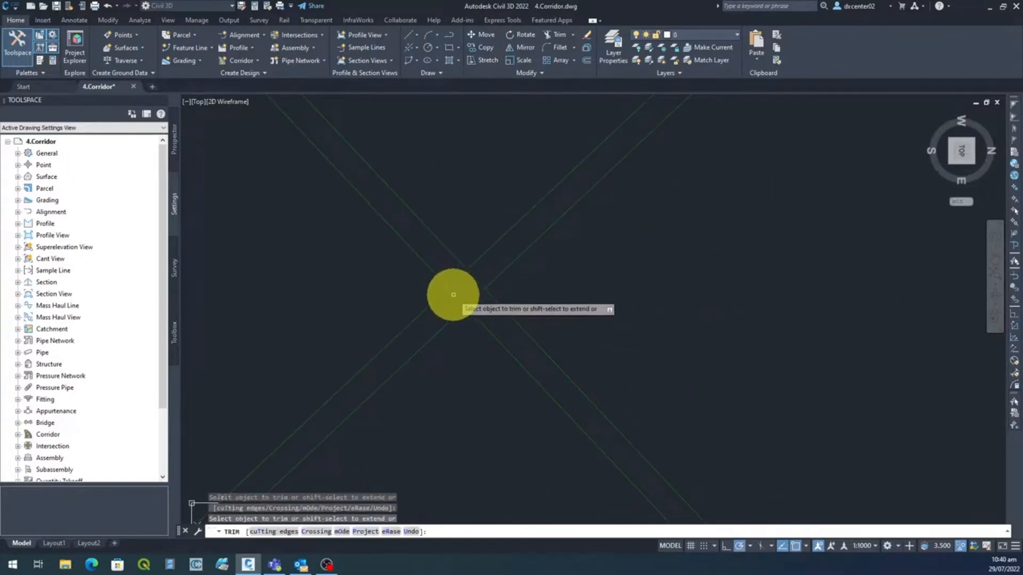
{"action": "left_click", "coordinate": [502, 271]}
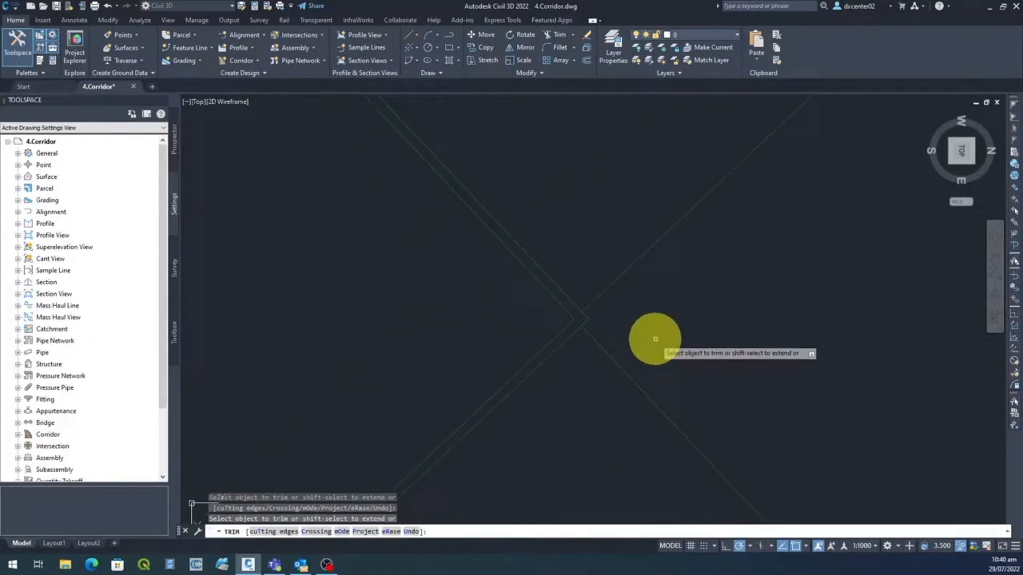
Trim the innermost closely spaced edge lines where they cross at the southern corner, and end the Trim command.
{"action": "scroll", "coordinate": [655, 339], "scroll_direction": "down", "scroll_amount": 5}
{"action": "mouse_move", "coordinate": [772, 376]}
{"action": "middle_mouse_down"}
{"action": "mouse_move", "coordinate": [674, 336]}
{"action": "mouse_move", "coordinate": [463, 286]}
{"action": "middle_mouse_up"}
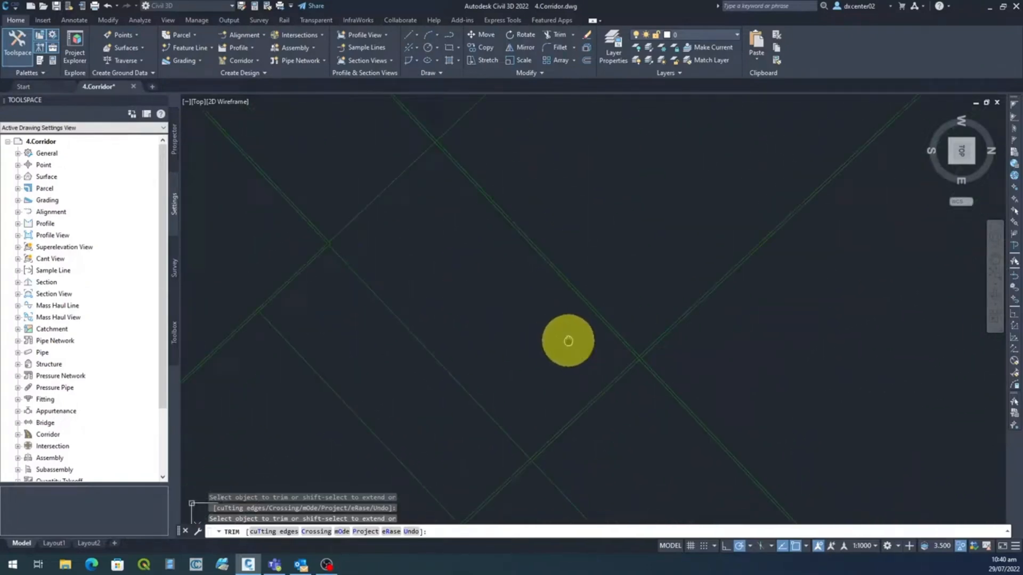
{"action": "middle_click_drag", "start_coordinate": [568, 338], "coordinate": [469, 288]}
{"action": "scroll", "coordinate": [541, 301], "scroll_direction": "up", "scroll_amount": 10}
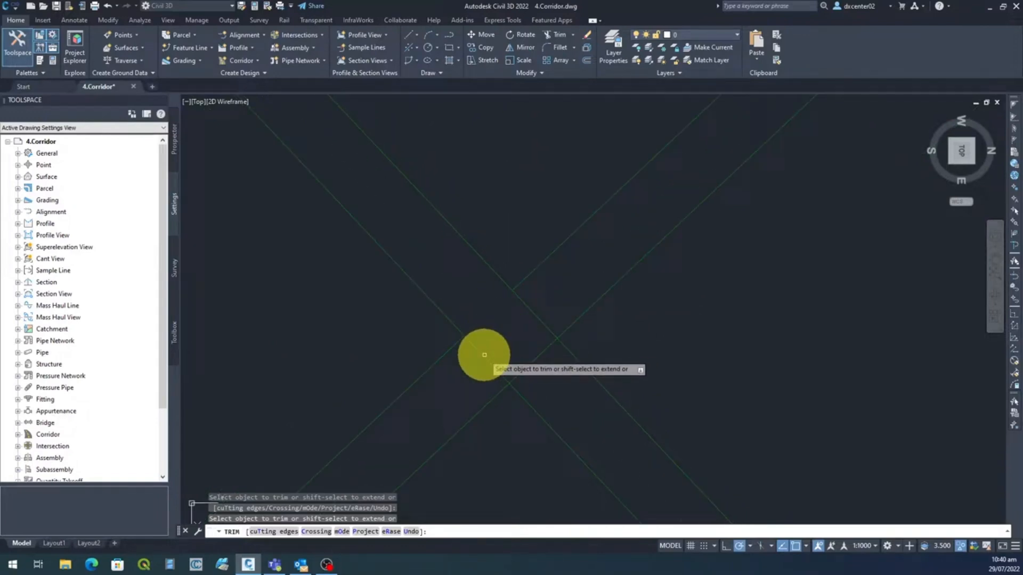
{"action": "left_click", "coordinate": [482, 355]}
{"action": "scroll", "coordinate": [521, 390], "scroll_direction": "down", "scroll_amount": 4}
{"action": "middle_click_drag", "start_coordinate": [612, 365], "coordinate": [701, 311]}
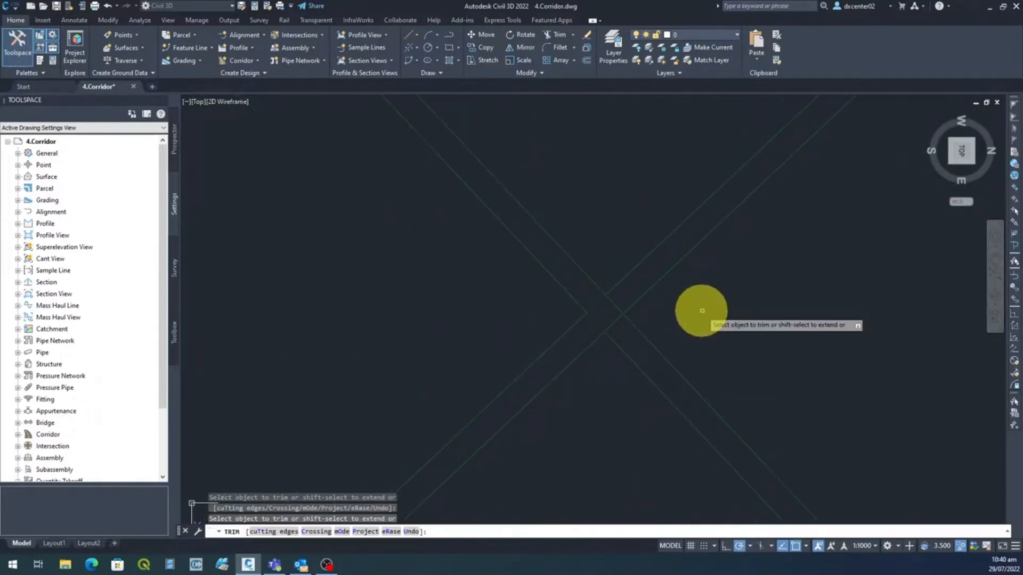
{"action": "left_click", "coordinate": [642, 294]}
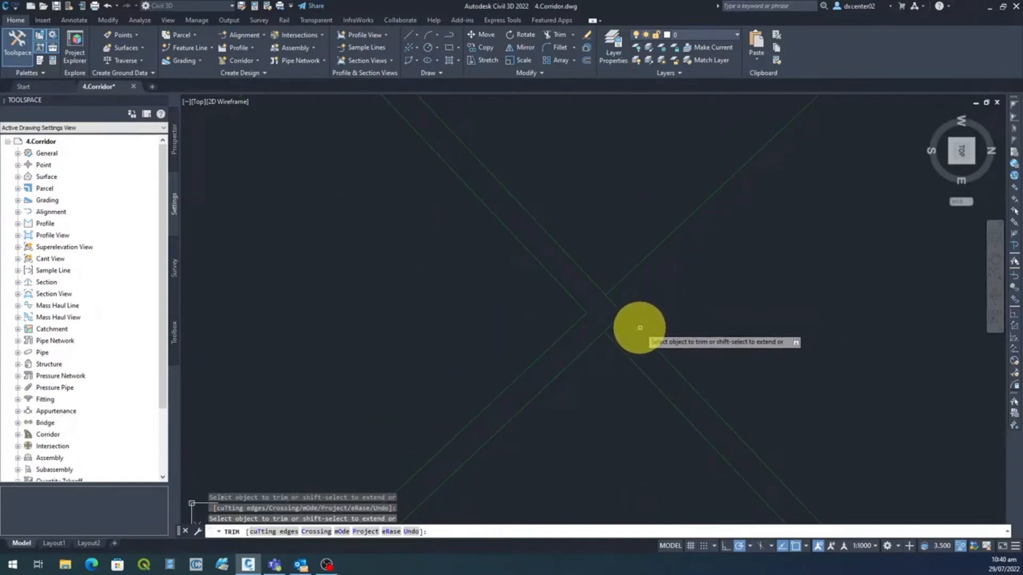
{"action": "left_click", "coordinate": [636, 329]}
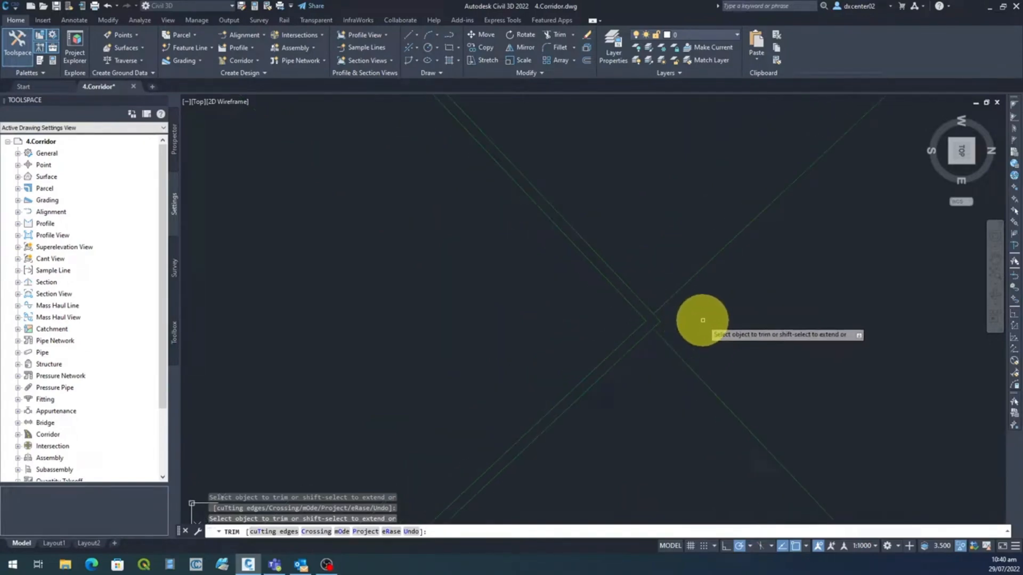
{"action": "mouse_move", "coordinate": [616, 286]}
{"action": "middle_mouse_down"}
{"action": "mouse_move", "coordinate": [685, 365]}
{"action": "mouse_move", "coordinate": [681, 374]}
{"action": "middle_mouse_up"}
{"action": "key", "text": "Escape"}
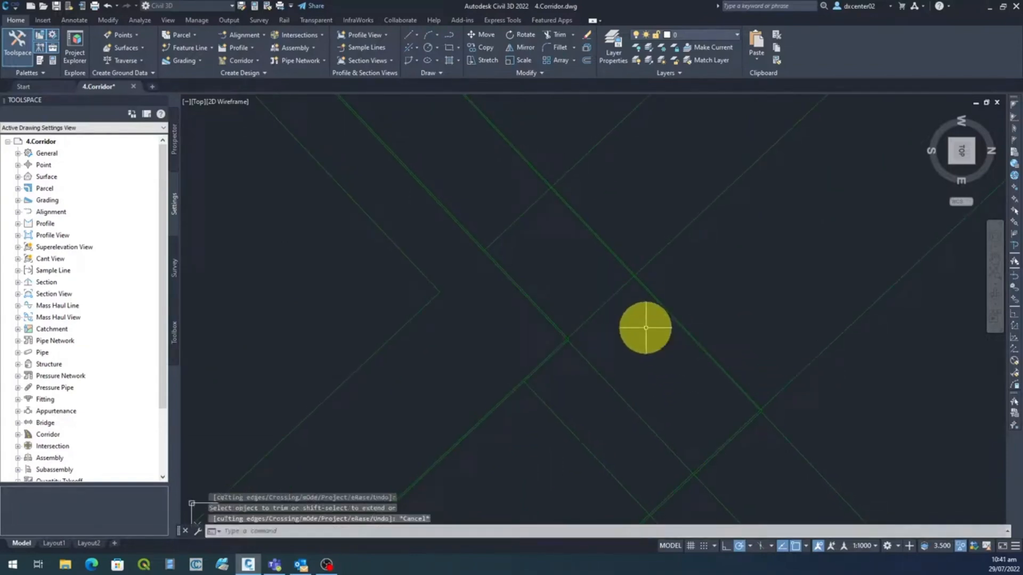
Erase two leftover through-road line segments that run across the side road beyond the trimmed corner.
{"action": "left_click", "coordinate": [504, 199]}
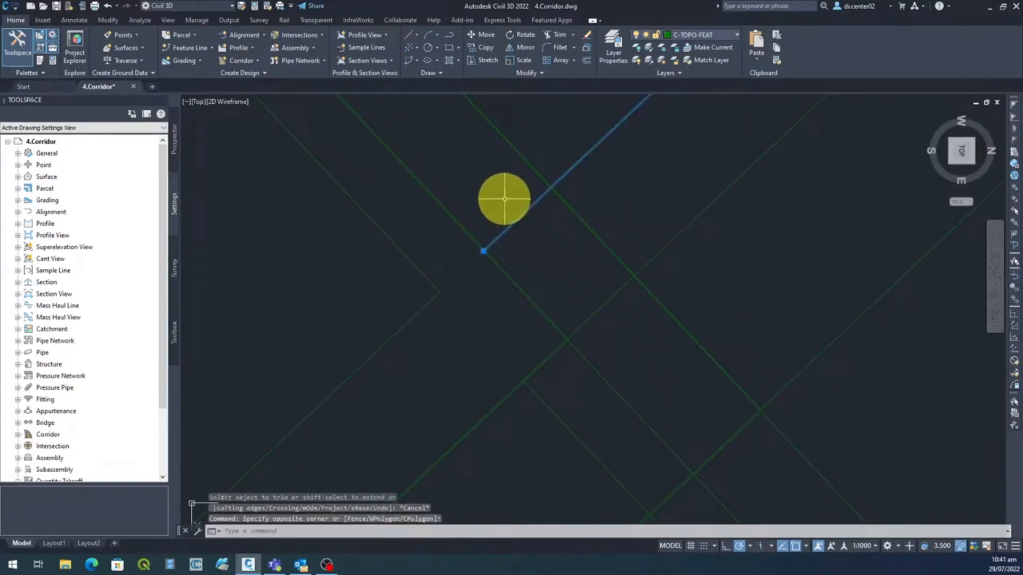
{"action": "key", "text": "Delete"}
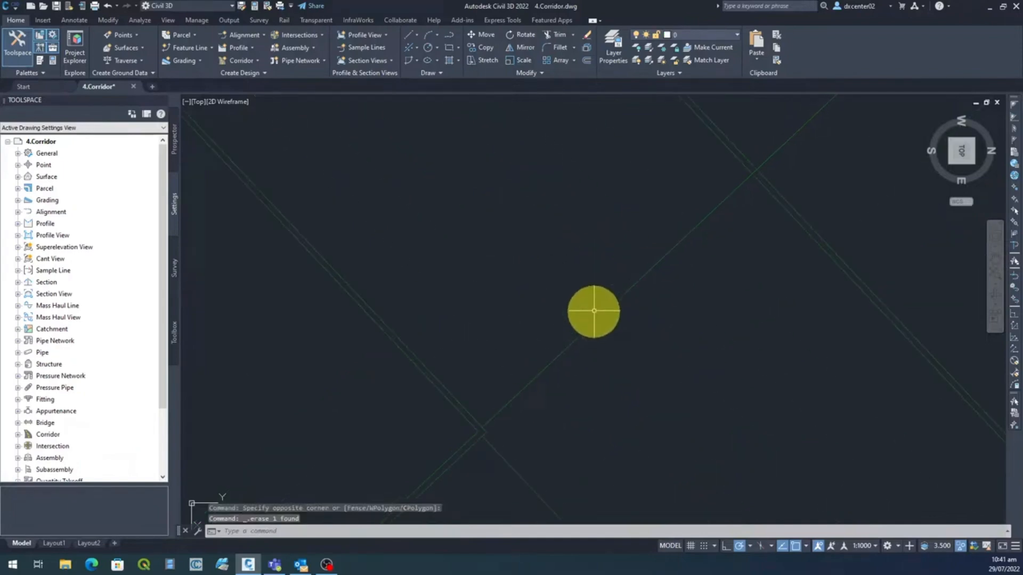
{"action": "left_click", "coordinate": [658, 401]}
{"action": "left_click", "coordinate": [553, 280]}
{"action": "key", "text": "Delete"}
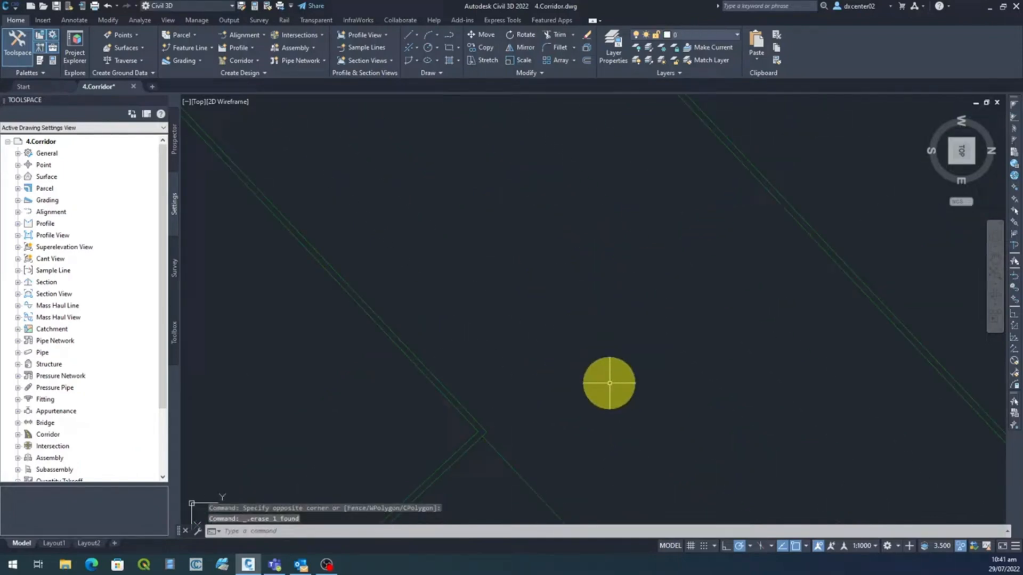
Erase the leftover side-road line segment extending past the trimmed corner into the through road.
{"action": "scroll", "coordinate": [618, 391], "scroll_direction": "down", "scroll_amount": 2}
{"action": "middle_click_drag", "start_coordinate": [668, 397], "coordinate": [706, 293]}
{"action": "left_click", "coordinate": [680, 345]}
{"action": "left_click", "coordinate": [650, 364]}
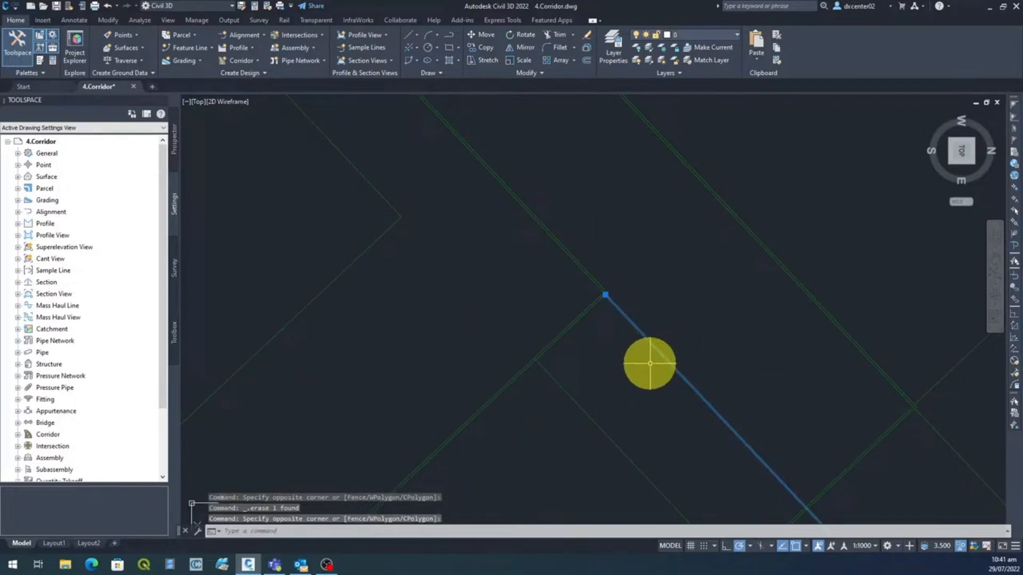
{"action": "key", "text": "Delete"}
Erase the leftover through-road and side-road edge segments that extend past the innermost trimmed point of the southern corner.
{"action": "scroll", "coordinate": [655, 368], "scroll_direction": "down", "scroll_amount": 4}
{"action": "middle_click_drag", "start_coordinate": [705, 382], "coordinate": [637, 320]}
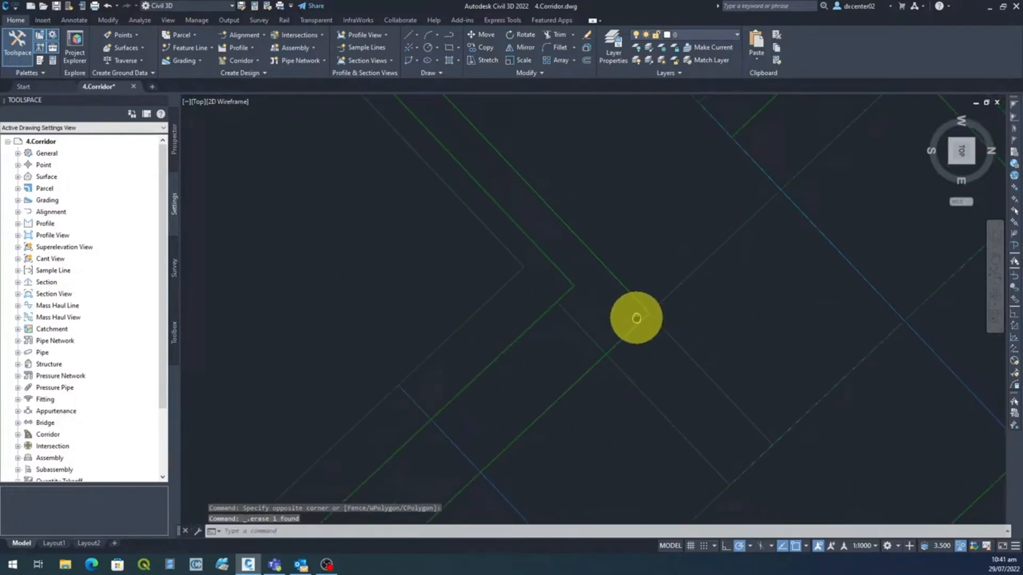
{"action": "scroll", "coordinate": [722, 297], "scroll_direction": "up", "scroll_amount": 3}
{"action": "left_click", "coordinate": [672, 288]}
{"action": "left_click", "coordinate": [593, 225]}
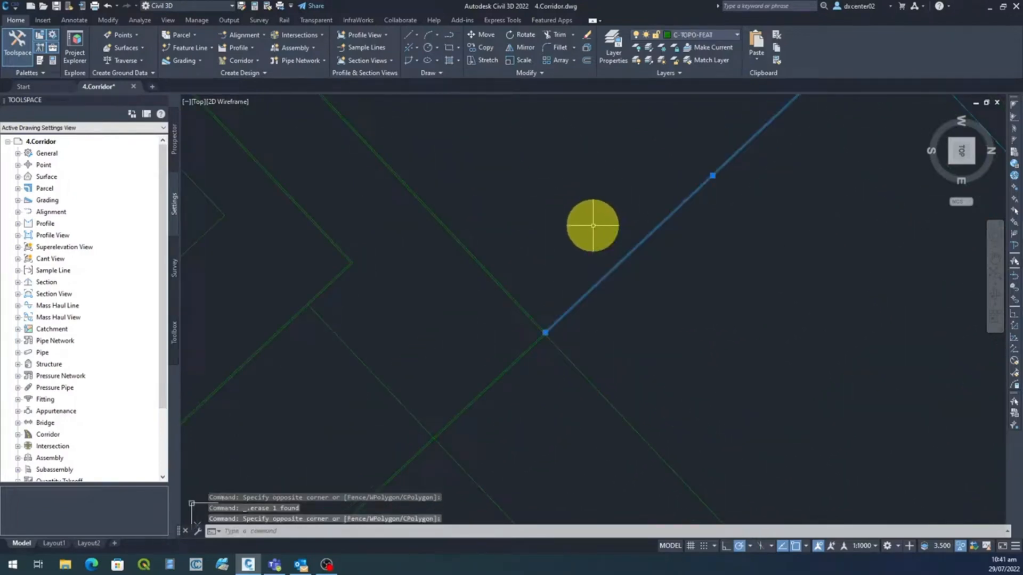
{"action": "key", "text": "Delete"}
{"action": "left_click", "coordinate": [659, 373]}
{"action": "left_click", "coordinate": [605, 428]}
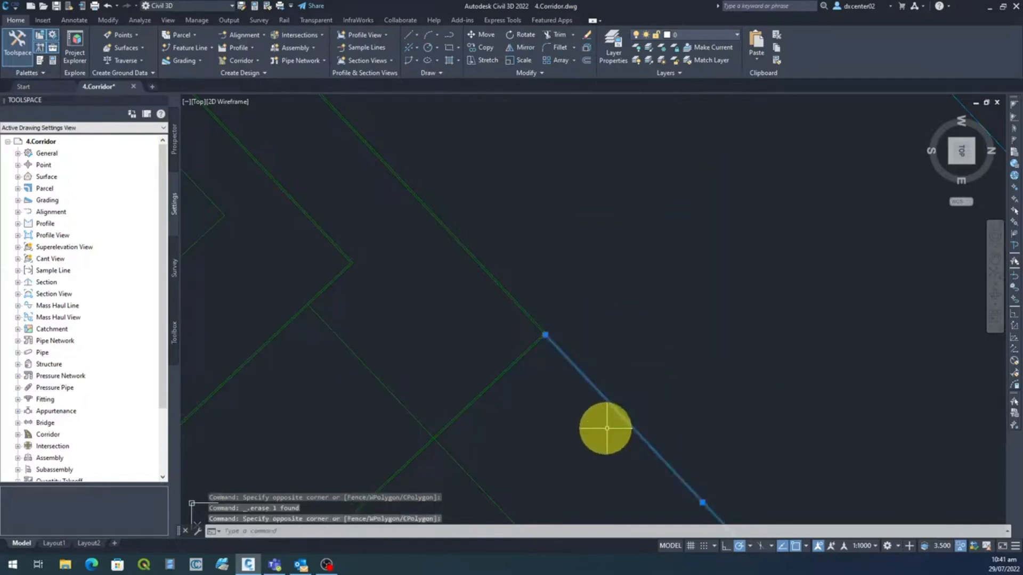
{"action": "key", "text": "Delete"}
Erase the remaining thin side-road line segment running from the southern corner into the through road.
{"action": "scroll", "coordinate": [553, 346], "scroll_direction": "up", "scroll_amount": 4}
{"action": "middle_click_drag", "start_coordinate": [396, 307], "coordinate": [869, 462]}
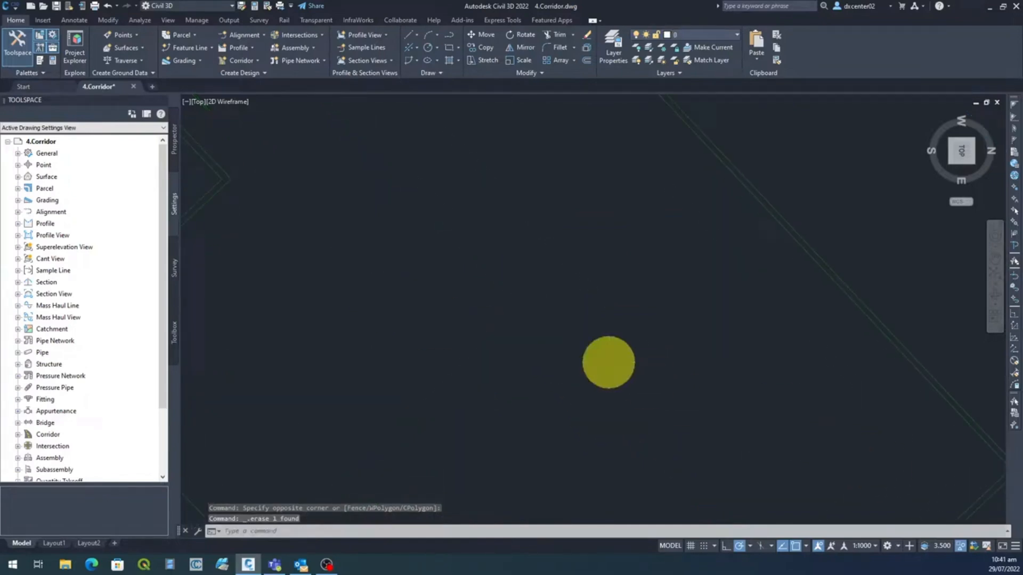
{"action": "scroll", "coordinate": [494, 335], "scroll_direction": "down", "scroll_amount": 1}
{"action": "middle_click_drag", "start_coordinate": [451, 313], "coordinate": [863, 435]}
{"action": "scroll", "coordinate": [638, 387], "scroll_direction": "down", "scroll_amount": 4}
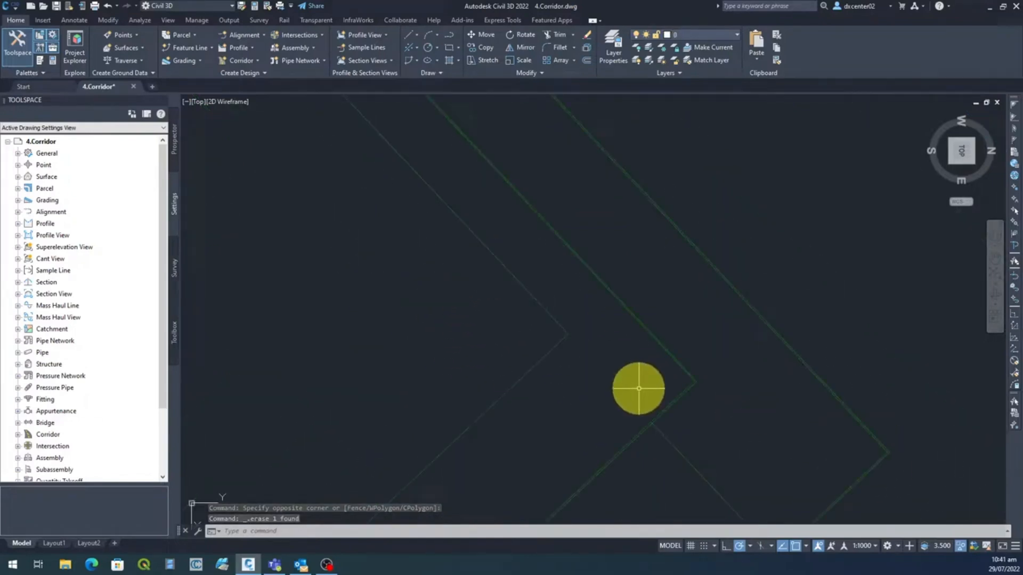
{"action": "scroll", "coordinate": [691, 414], "scroll_direction": "down", "scroll_amount": 2}
{"action": "scroll", "coordinate": [757, 433], "scroll_direction": "down", "scroll_amount": 4}
{"action": "middle_click_drag", "start_coordinate": [769, 432], "coordinate": [635, 255]}
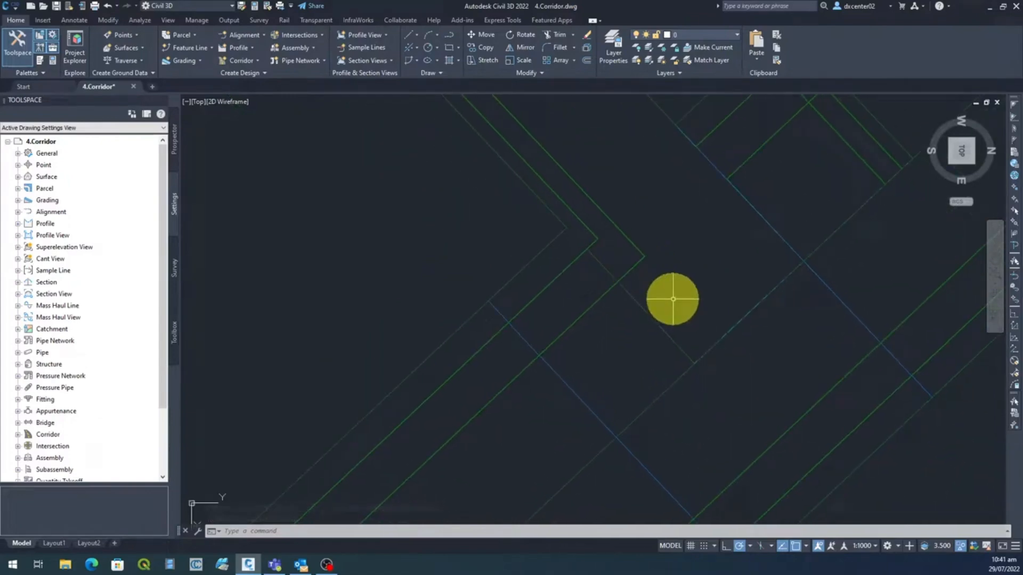
{"action": "left_click", "coordinate": [673, 300]}
{"action": "left_click", "coordinate": [643, 336]}
{"action": "key", "text": "Delete"}
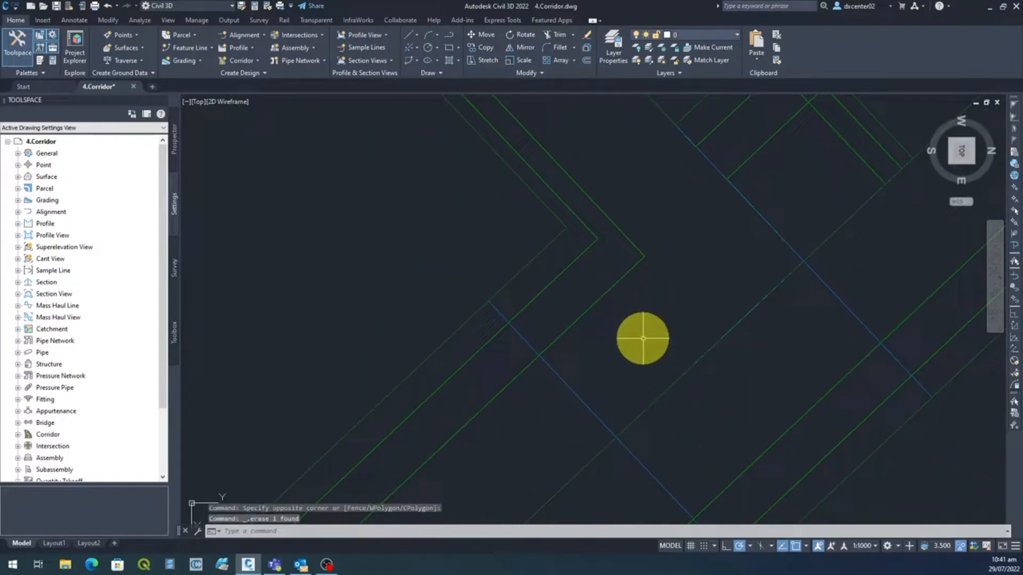
Inspect the trimmed southern corner up close for any remaining overlapping edge lines.
{"action": "scroll", "coordinate": [695, 292], "scroll_direction": "down", "scroll_amount": 2}
{"action": "mouse_move", "coordinate": [699, 288]}
{"action": "middle_mouse_down"}
{"action": "mouse_move", "coordinate": [625, 298]}
{"action": "mouse_move", "coordinate": [589, 280]}
{"action": "middle_mouse_up"}
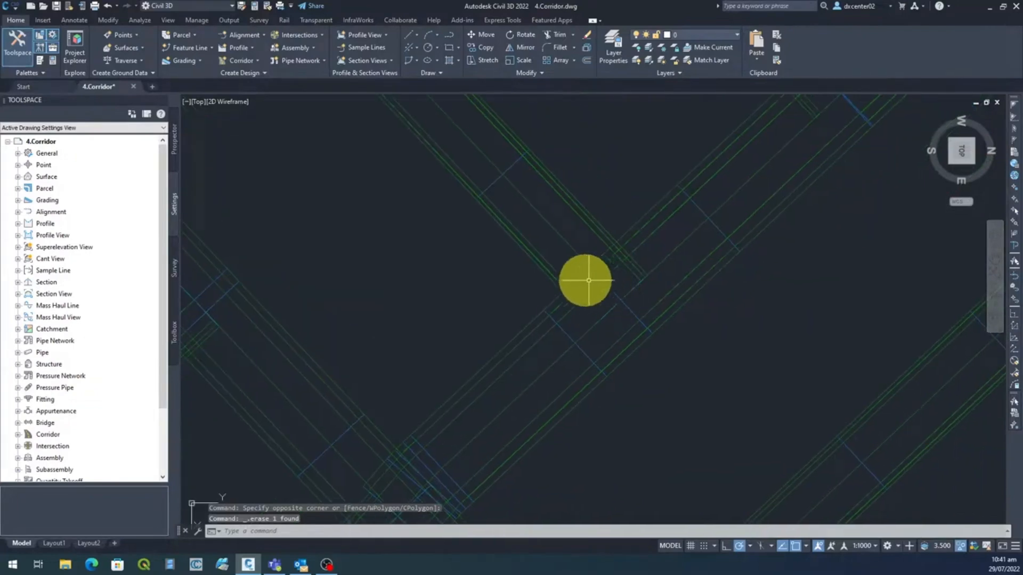
{"action": "scroll", "coordinate": [569, 294], "scroll_direction": "up", "scroll_amount": 3}
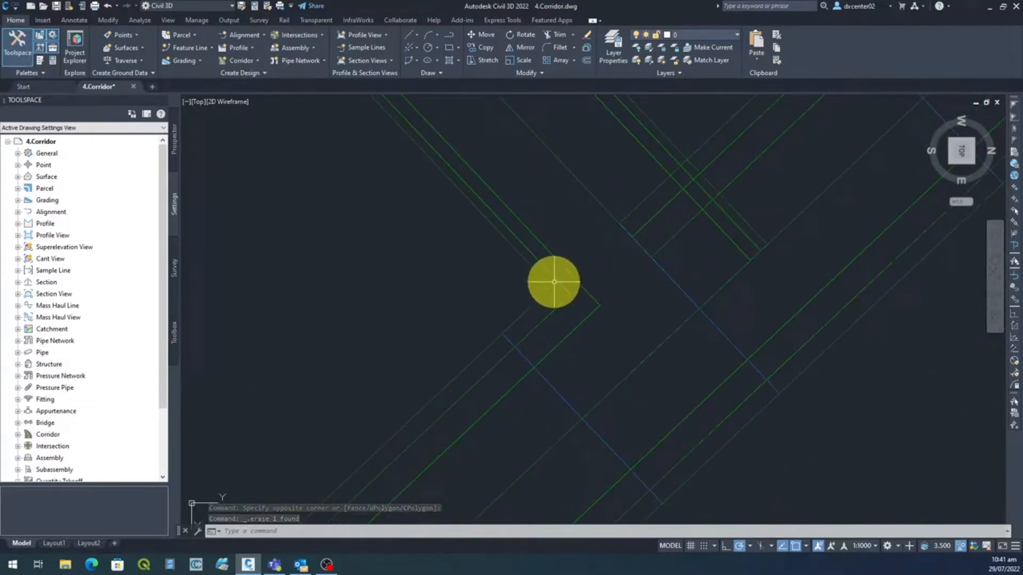
{"action": "scroll", "coordinate": [557, 281], "scroll_direction": "up", "scroll_amount": 6}
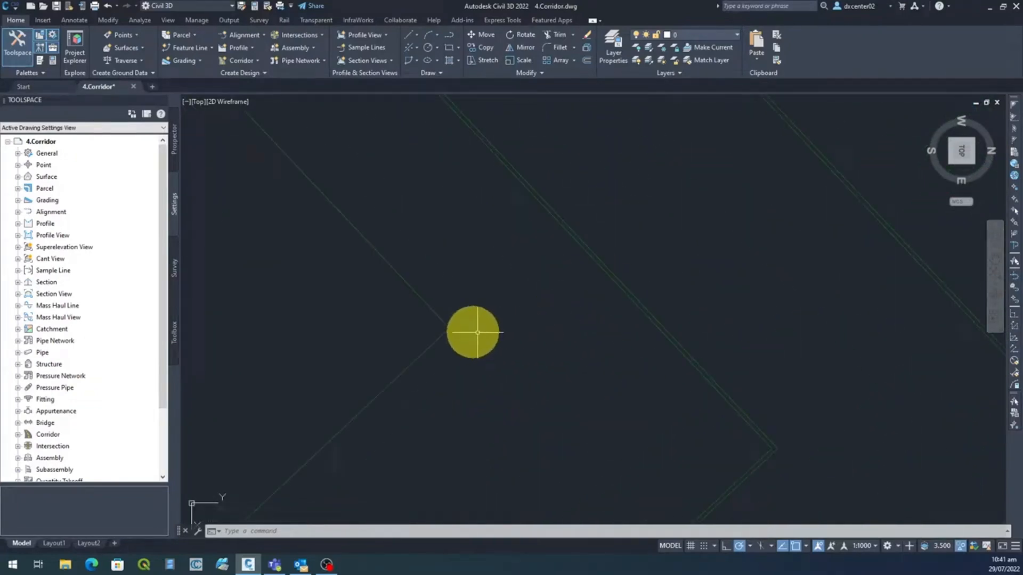
{"action": "scroll", "coordinate": [519, 367], "scroll_direction": "down", "scroll_amount": 1}
{"action": "mouse_move", "coordinate": [704, 410]}
{"action": "middle_mouse_down"}
{"action": "mouse_move", "coordinate": [671, 366]}
{"action": "mouse_move", "coordinate": [574, 300]}
{"action": "middle_mouse_up"}
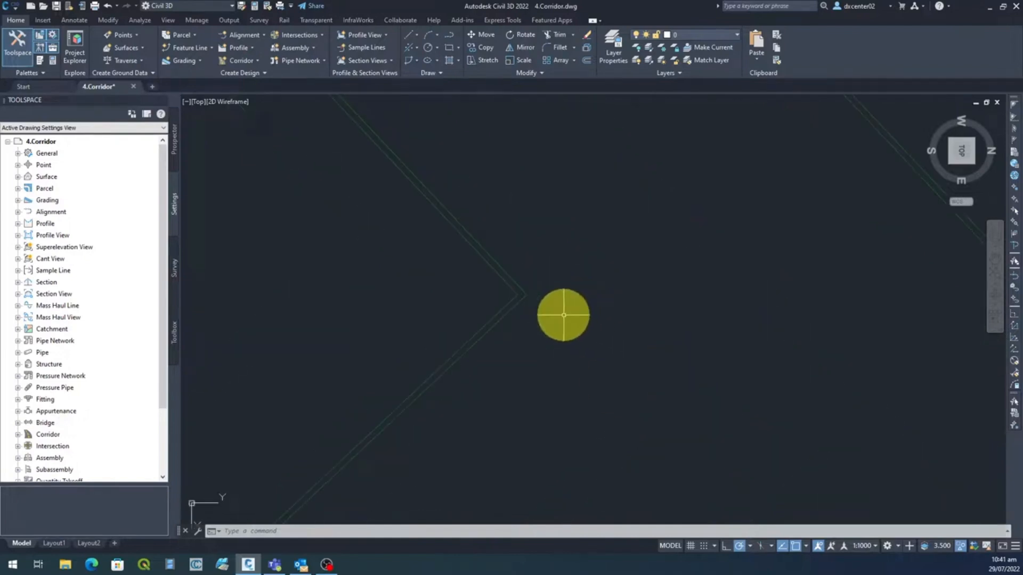
{"action": "middle_click_drag", "start_coordinate": [676, 346], "coordinate": [594, 314]}
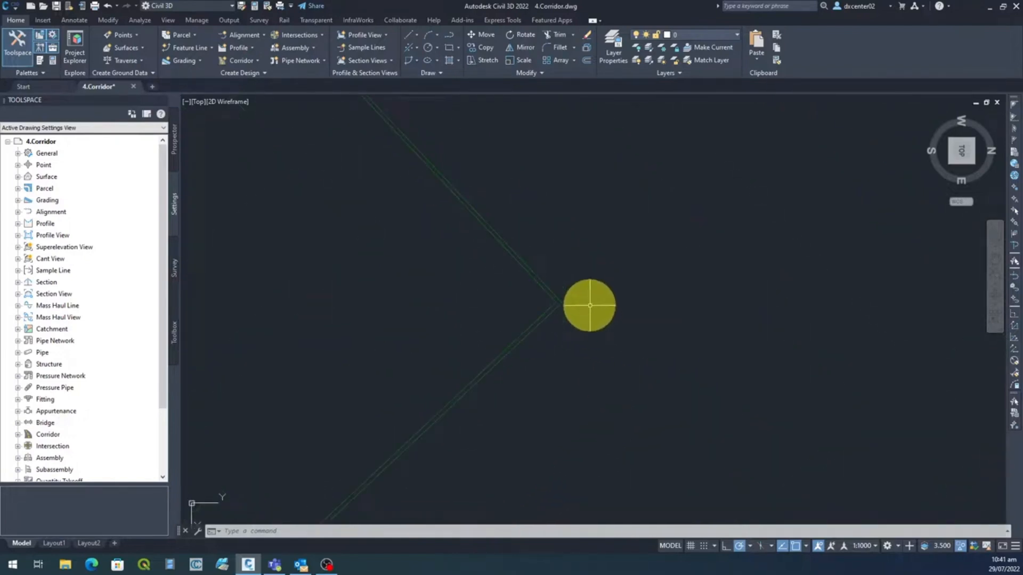
{"action": "scroll", "coordinate": [602, 320], "scroll_direction": "down", "scroll_amount": 6}
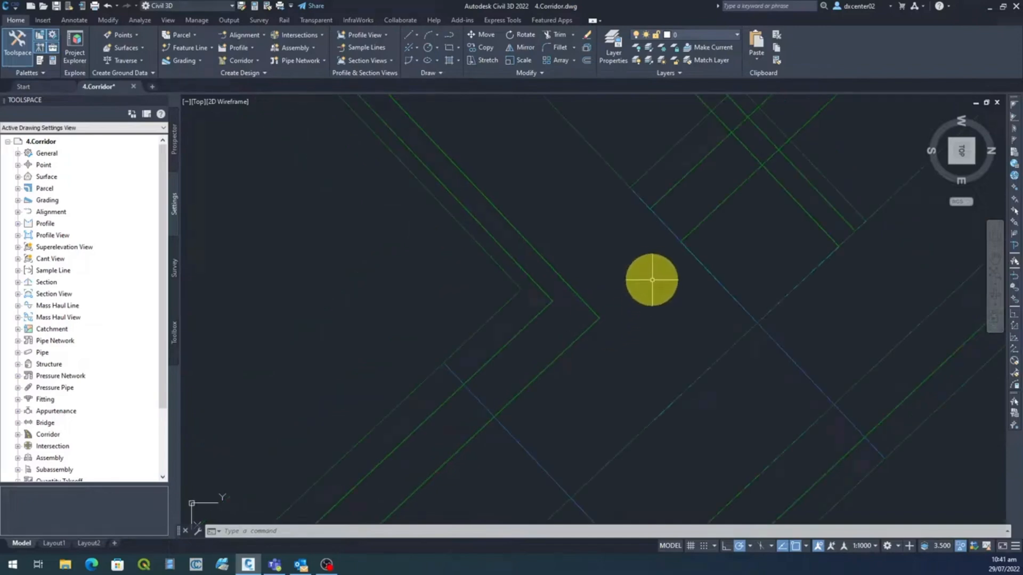
{"action": "middle_click_drag", "start_coordinate": [651, 279], "coordinate": [582, 364]}
{"action": "scroll", "coordinate": [691, 313], "scroll_direction": "down", "scroll_amount": 2}
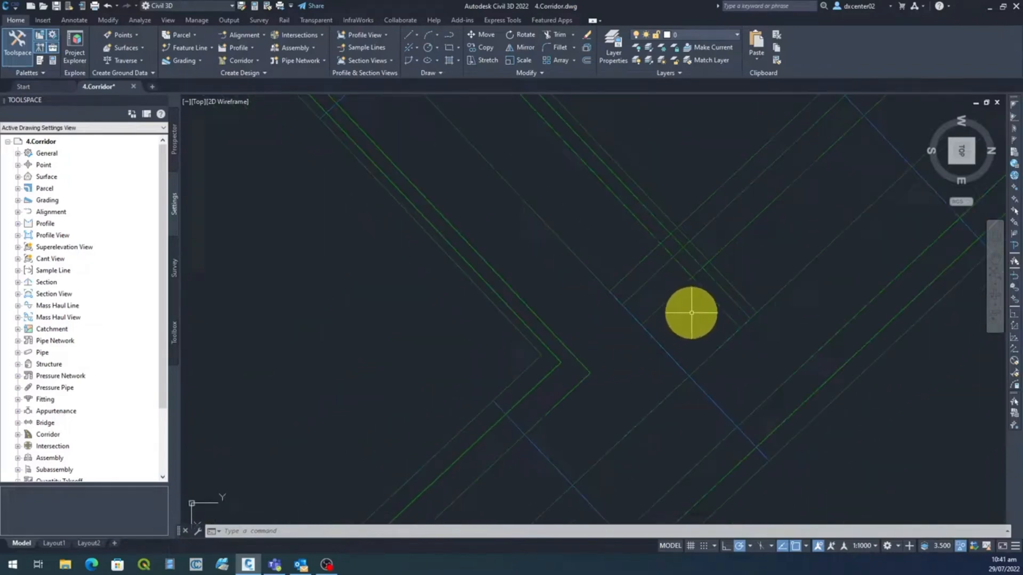
Trim the outermost edge lines where they cross at the western corner of the intersection.
{"action": "mouse_move", "coordinate": [703, 311]}
{"action": "middle_mouse_down"}
{"action": "mouse_move", "coordinate": [681, 324]}
{"action": "mouse_move", "coordinate": [633, 388]}
{"action": "middle_mouse_up"}
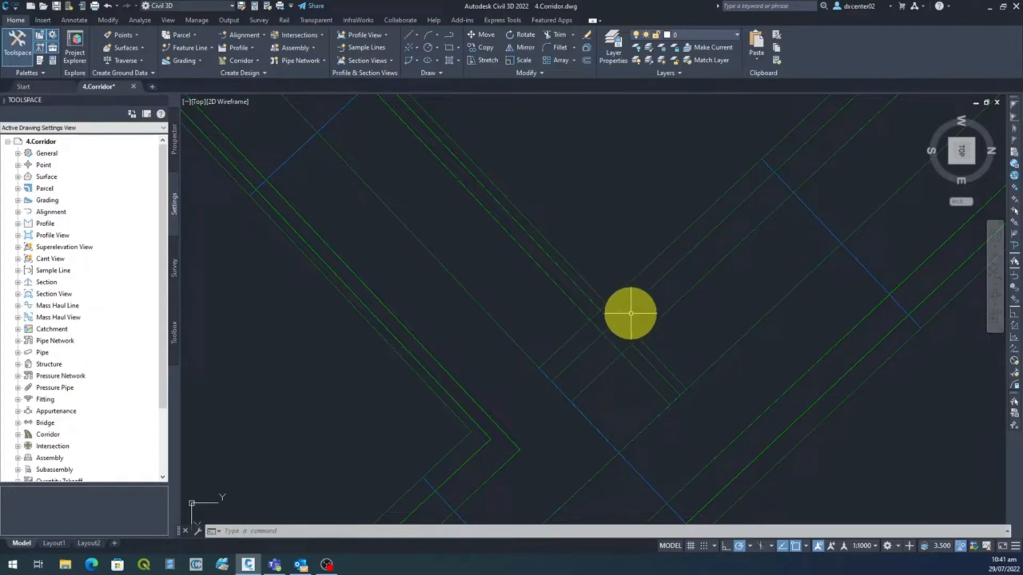
{"action": "scroll", "coordinate": [630, 313], "scroll_direction": "up", "scroll_amount": 4}
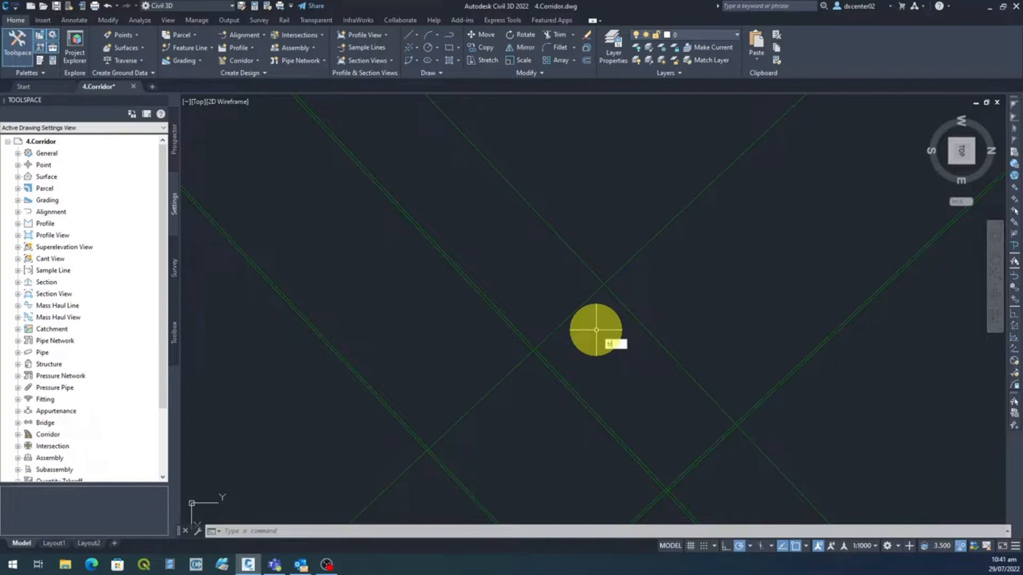
{"action": "type", "text": "m"}
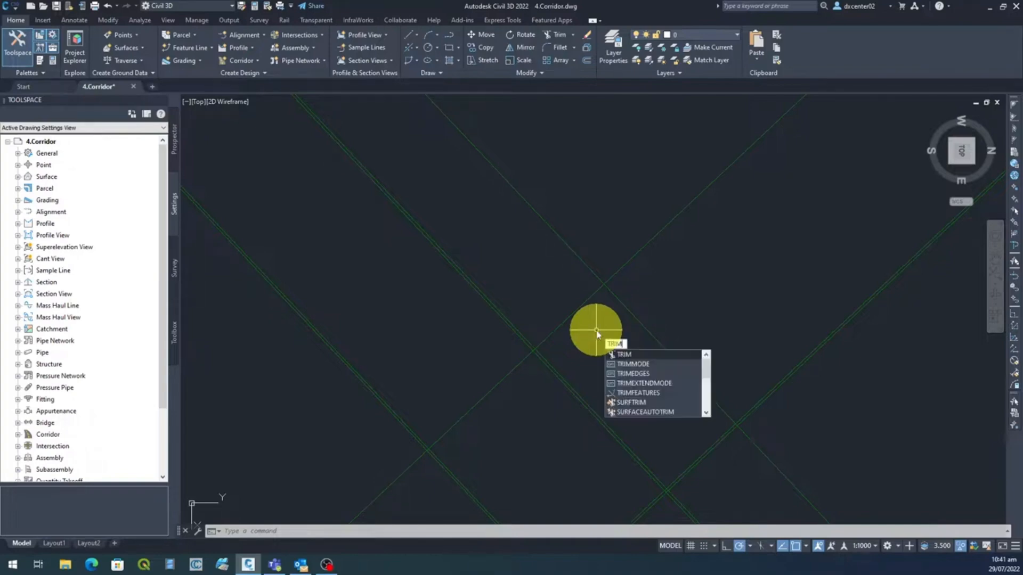
{"action": "left_click", "coordinate": [633, 355]}
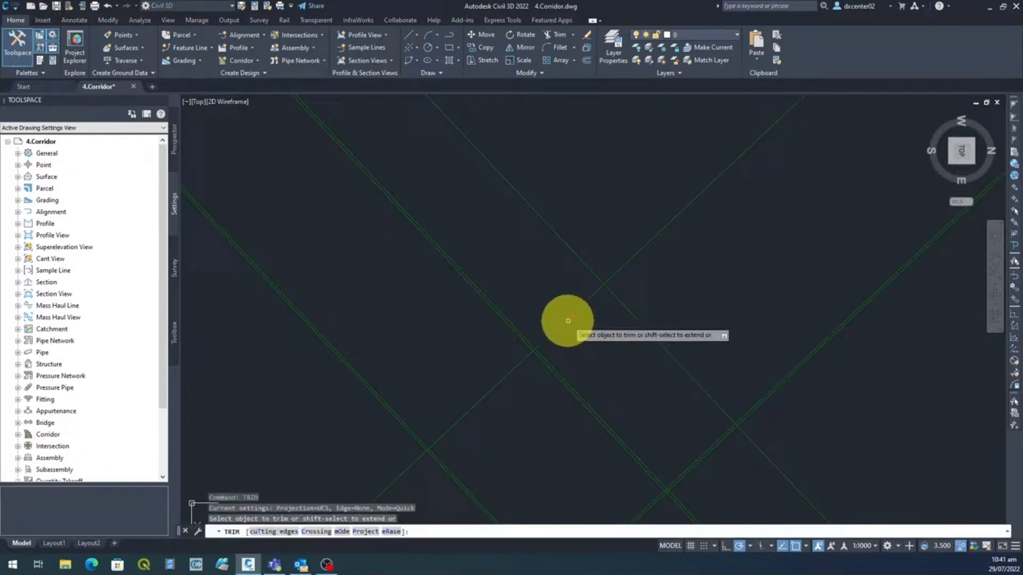
{"action": "left_click", "coordinate": [627, 309]}
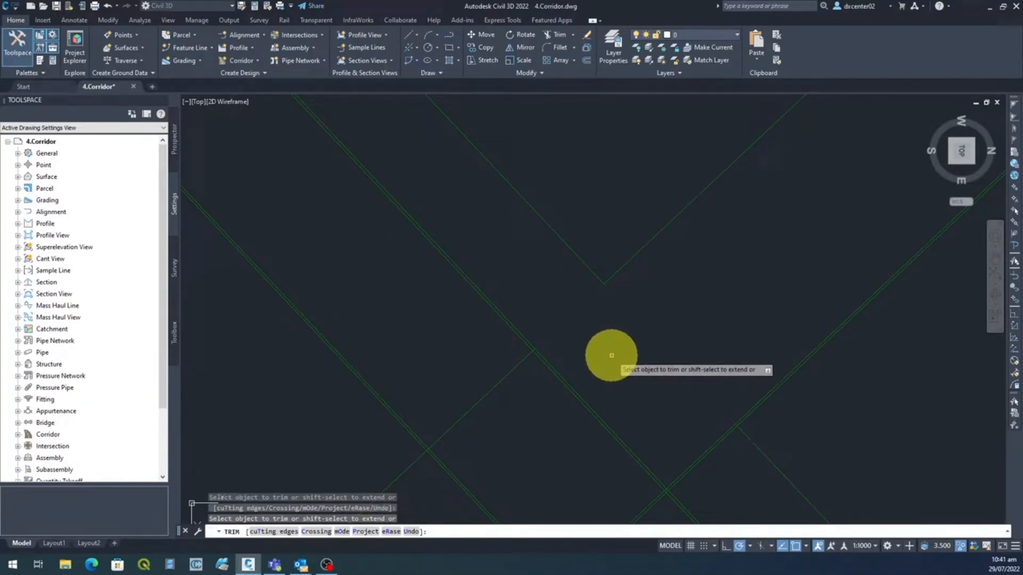
Trim the next closely spaced pairs of edge lines where they cross inside the western corner.
{"action": "scroll", "coordinate": [611, 363], "scroll_direction": "down", "scroll_amount": 4}
{"action": "mouse_move", "coordinate": [633, 383]}
{"action": "middle_mouse_down"}
{"action": "mouse_move", "coordinate": [592, 266]}
{"action": "mouse_move", "coordinate": [560, 226]}
{"action": "mouse_move", "coordinate": [527, 221]}
{"action": "middle_mouse_up"}
{"action": "scroll", "coordinate": [529, 256], "scroll_direction": "up", "scroll_amount": 7}
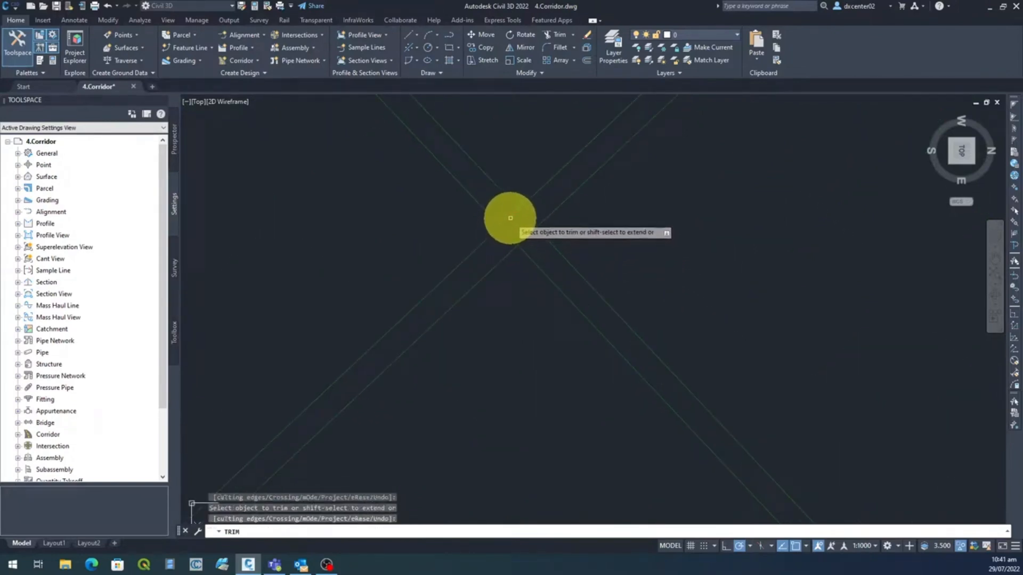
{"action": "left_click", "coordinate": [526, 219]}
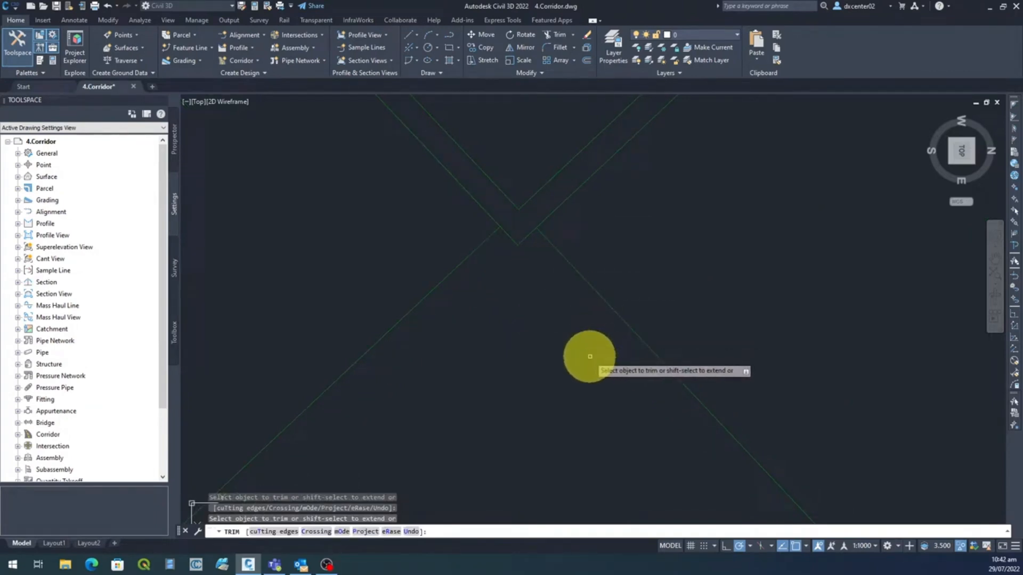
Trim the innermost closely spaced edge lines where they cross at the western corner, and end the Trim command.
{"action": "scroll", "coordinate": [590, 356], "scroll_direction": "down", "scroll_amount": 5}
{"action": "mouse_move", "coordinate": [650, 461]}
{"action": "middle_mouse_down"}
{"action": "mouse_move", "coordinate": [642, 404]}
{"action": "mouse_move", "coordinate": [576, 283]}
{"action": "mouse_move", "coordinate": [532, 248]}
{"action": "mouse_move", "coordinate": [536, 264]}
{"action": "mouse_move", "coordinate": [524, 273]}
{"action": "middle_mouse_up"}
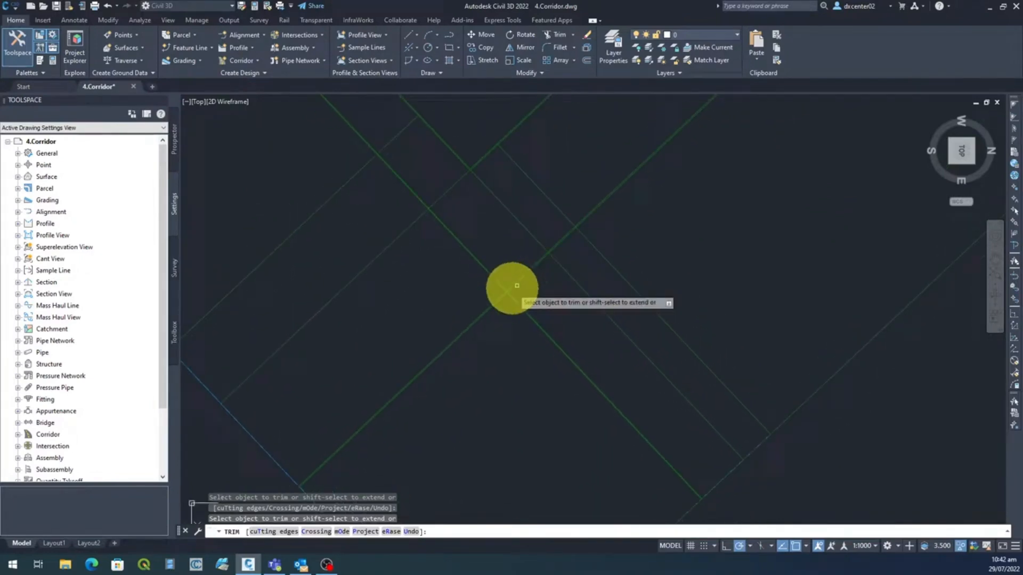
{"action": "scroll", "coordinate": [500, 288], "scroll_direction": "up", "scroll_amount": 8}
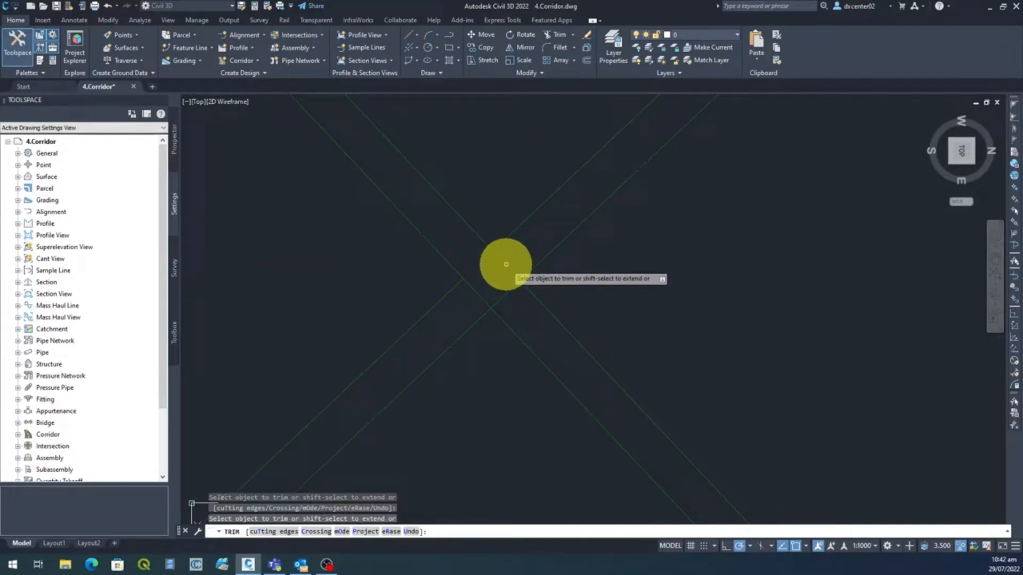
{"action": "left_click", "coordinate": [506, 264]}
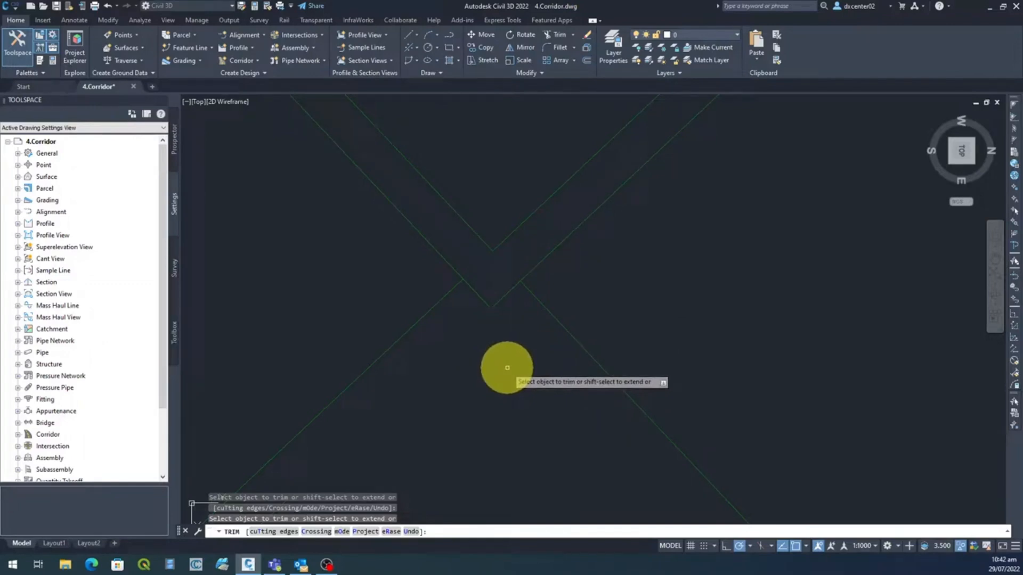
{"action": "scroll", "coordinate": [507, 368], "scroll_direction": "down", "scroll_amount": 2}
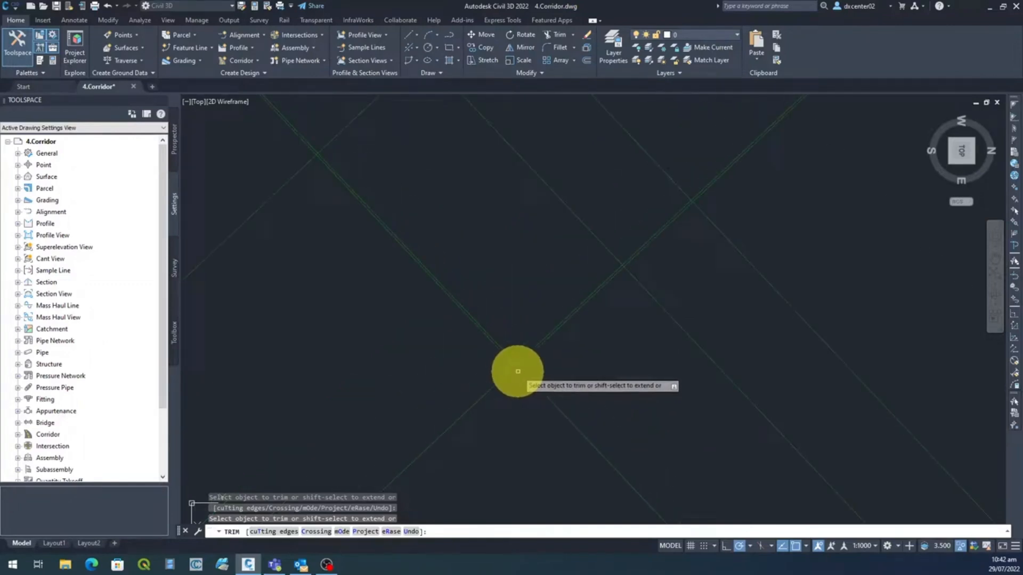
{"action": "scroll", "coordinate": [519, 369], "scroll_direction": "up", "scroll_amount": 1}
{"action": "scroll", "coordinate": [506, 311], "scroll_direction": "up", "scroll_amount": 2}
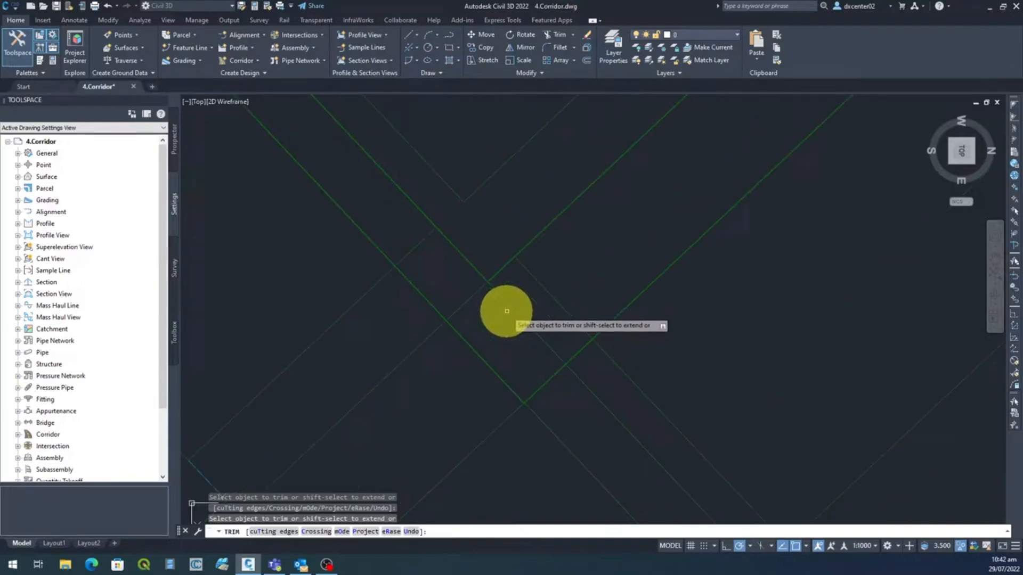
{"action": "scroll", "coordinate": [507, 311], "scroll_direction": "down", "scroll_amount": 4}
{"action": "middle_click_drag", "start_coordinate": [504, 335], "coordinate": [560, 284]}
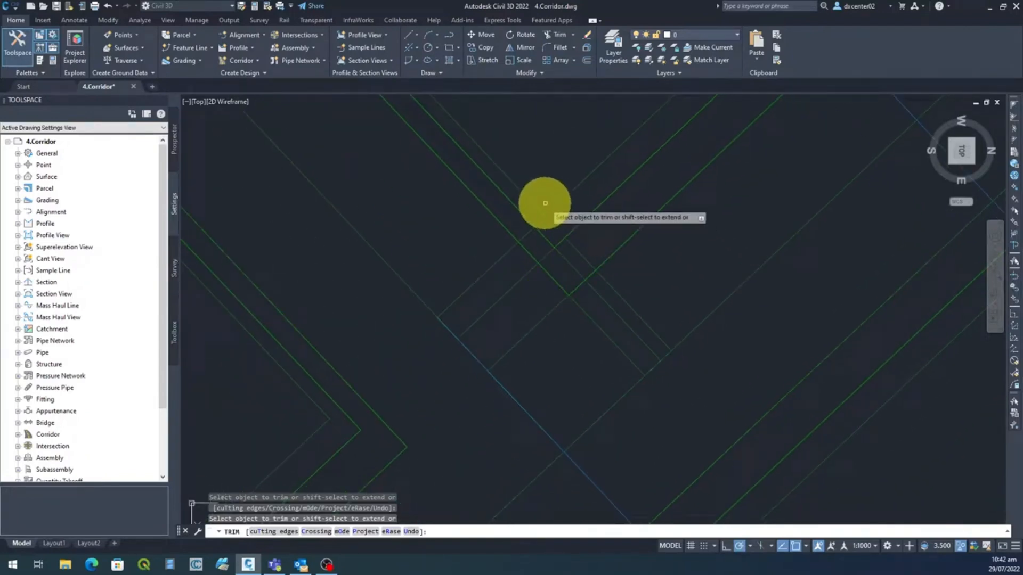
{"action": "key", "text": "Escape"}
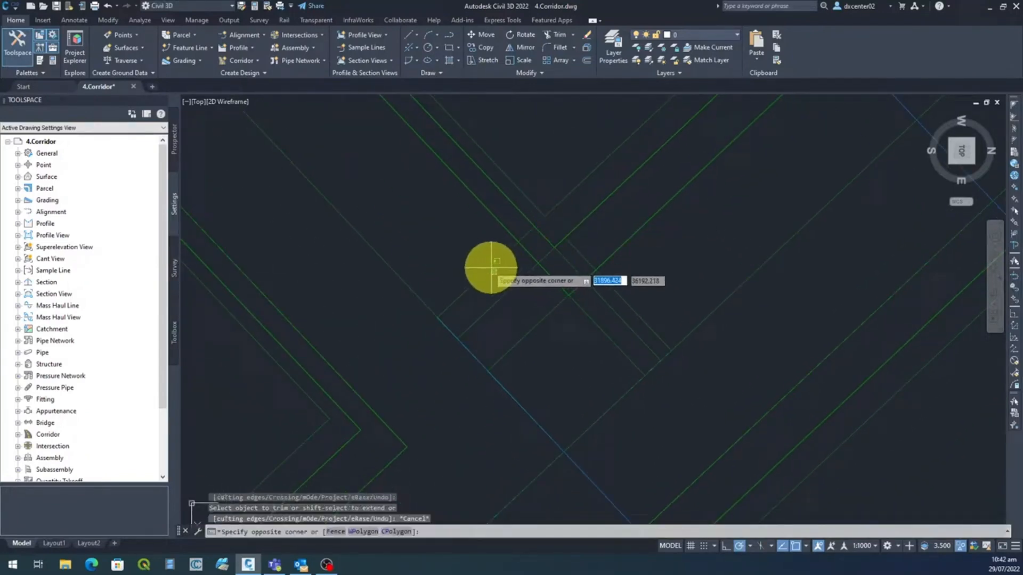
Erase the two outer leftover through-road line segments that run across the side road beyond the western corner.
{"action": "left_click", "coordinate": [482, 265]}
{"action": "key", "text": "Delete"}
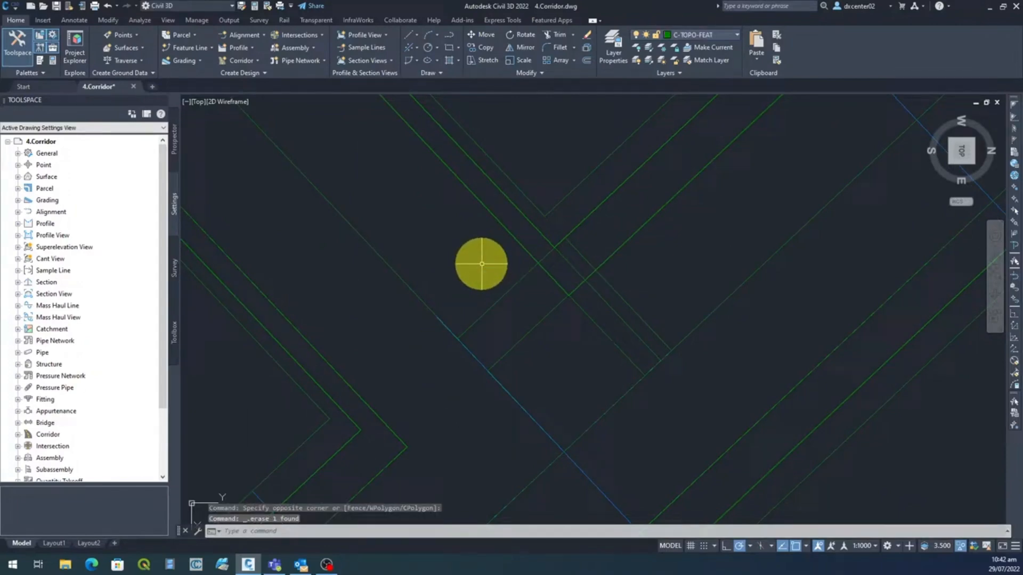
{"action": "key", "text": "ctrl+z"}
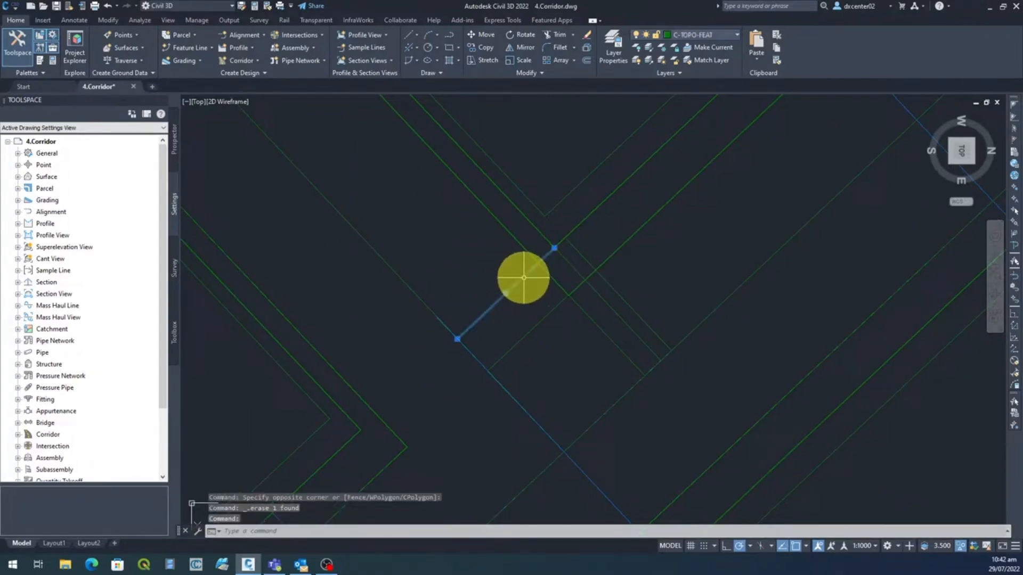
{"action": "key", "text": "Delete"}
Erase the leftover through-road and side-road segments extending past the innermost trimmed point of the western corner.
{"action": "scroll", "coordinate": [566, 308], "scroll_direction": "up", "scroll_amount": 3}
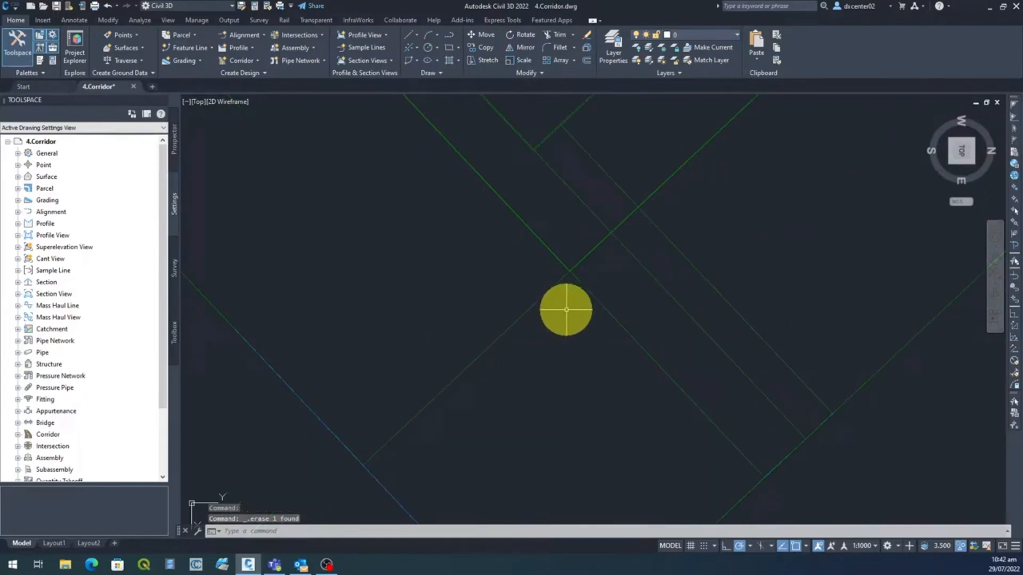
{"action": "scroll", "coordinate": [566, 310], "scroll_direction": "down", "scroll_amount": 1}
{"action": "scroll", "coordinate": [570, 290], "scroll_direction": "up", "scroll_amount": 1}
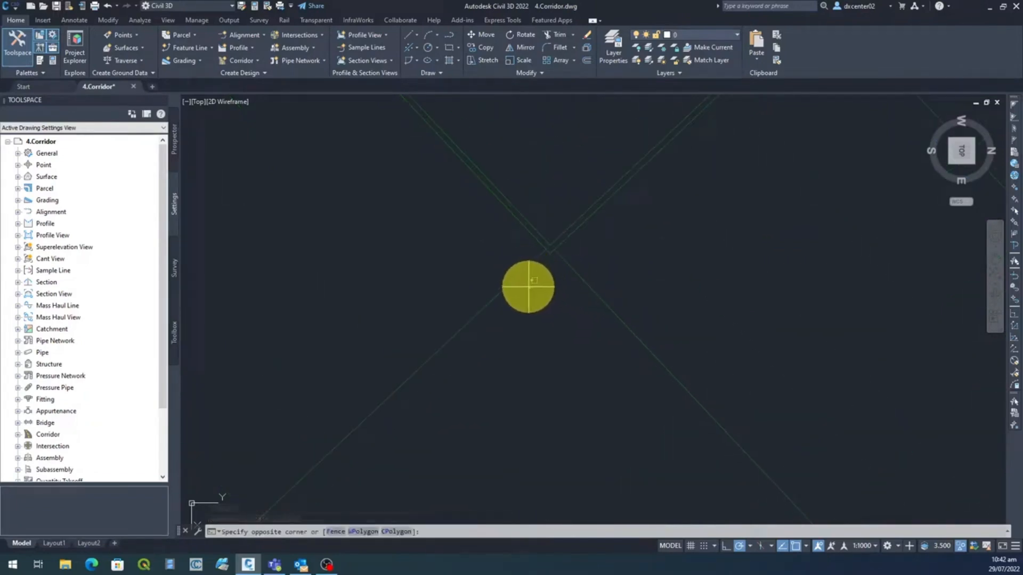
{"action": "left_click", "coordinate": [505, 273]}
{"action": "key", "text": "Delete"}
{"action": "left_click", "coordinate": [588, 268]}
{"action": "left_click", "coordinate": [573, 296]}
{"action": "key", "text": "Delete"}
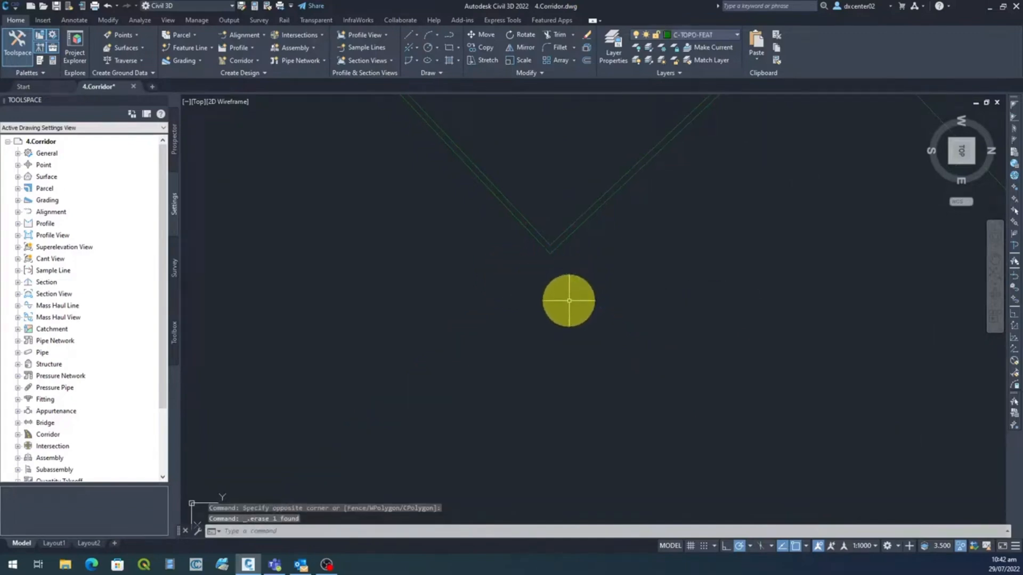
{"action": "scroll", "coordinate": [569, 301], "scroll_direction": "down", "scroll_amount": 3}
{"action": "scroll", "coordinate": [599, 342], "scroll_direction": "down", "scroll_amount": 2}
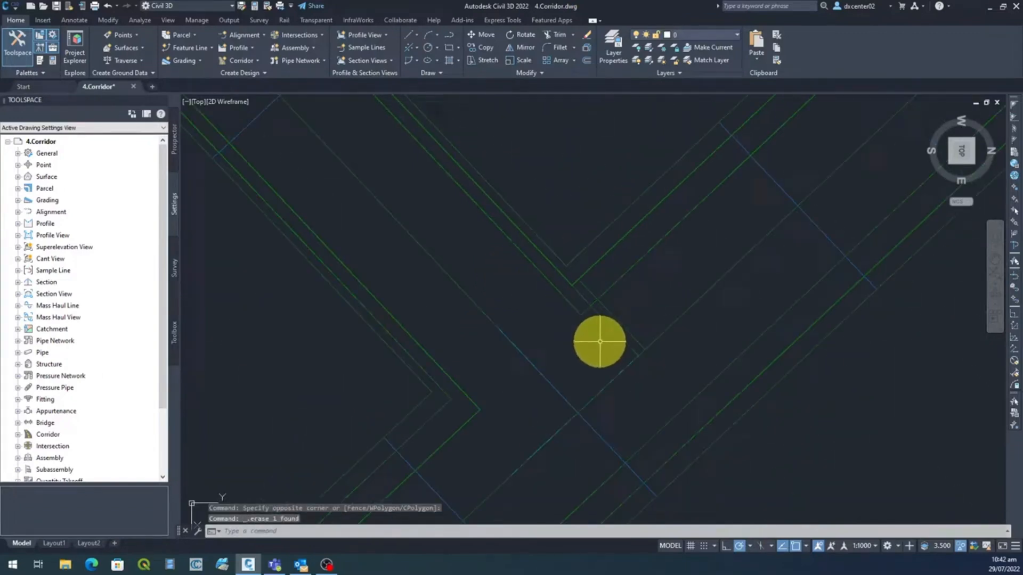
{"action": "mouse_move", "coordinate": [599, 342]}
{"action": "middle_mouse_down"}
{"action": "mouse_move", "coordinate": [564, 315]}
{"action": "mouse_move", "coordinate": [593, 280]}
{"action": "middle_mouse_up"}
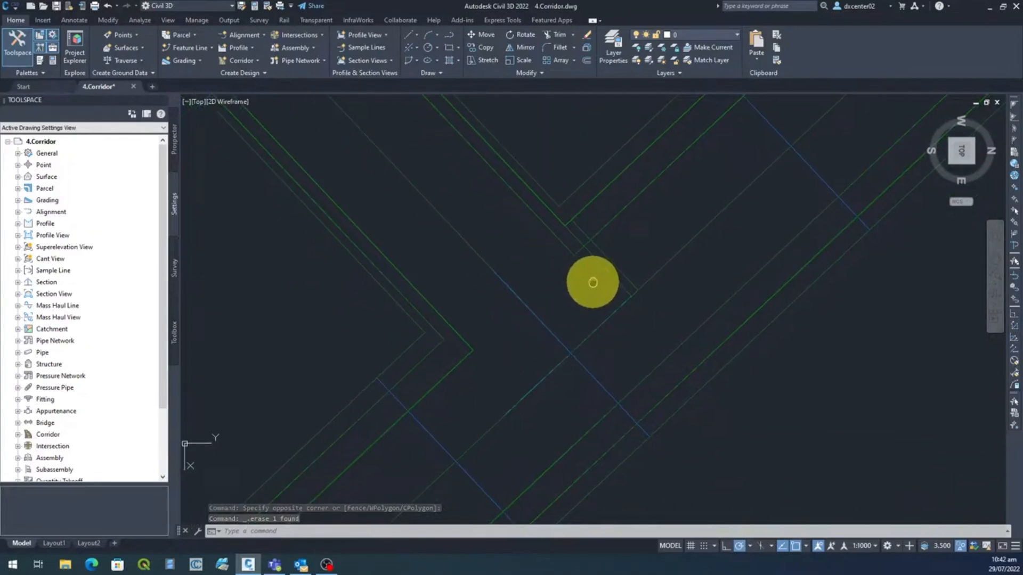
Erase the two leftover side-road edge segments that run from the western corner into the intersection.
{"action": "scroll", "coordinate": [525, 299], "scroll_direction": "up", "scroll_amount": 2}
{"action": "scroll", "coordinate": [540, 283], "scroll_direction": "up", "scroll_amount": 5}
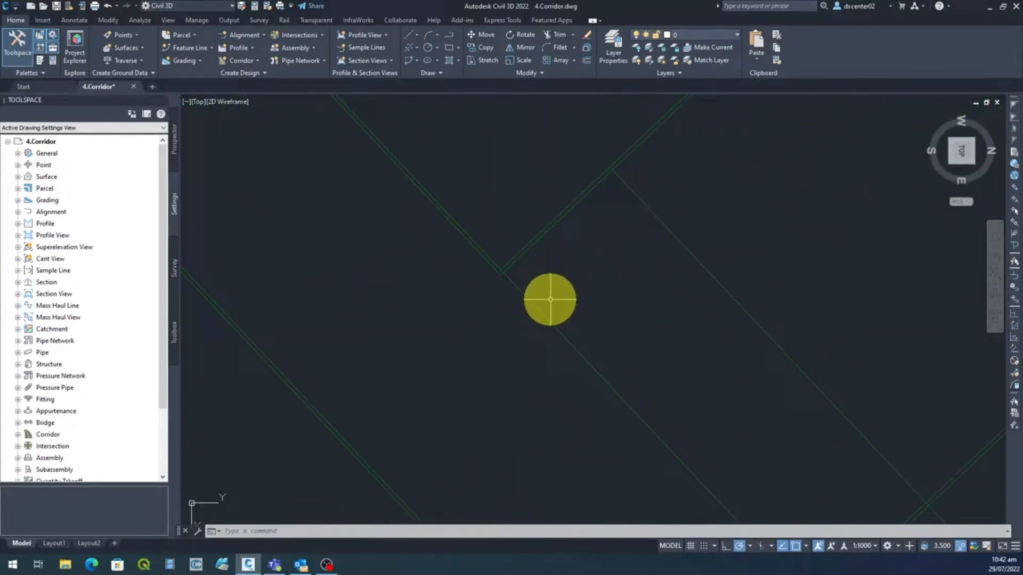
{"action": "left_click", "coordinate": [550, 299]}
{"action": "left_click", "coordinate": [538, 322]}
{"action": "key", "text": "Delete"}
{"action": "scroll", "coordinate": [618, 325], "scroll_direction": "down", "scroll_amount": 2}
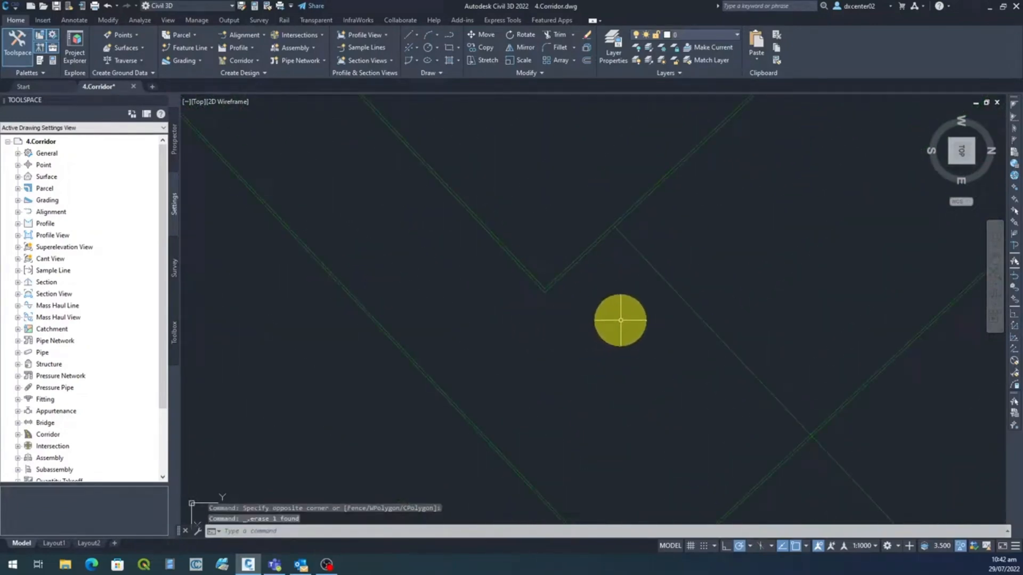
{"action": "left_click", "coordinate": [713, 265]}
{"action": "left_click", "coordinate": [632, 326]}
{"action": "key", "text": "Delete"}
{"action": "scroll", "coordinate": [634, 323], "scroll_direction": "down", "scroll_amount": 4}
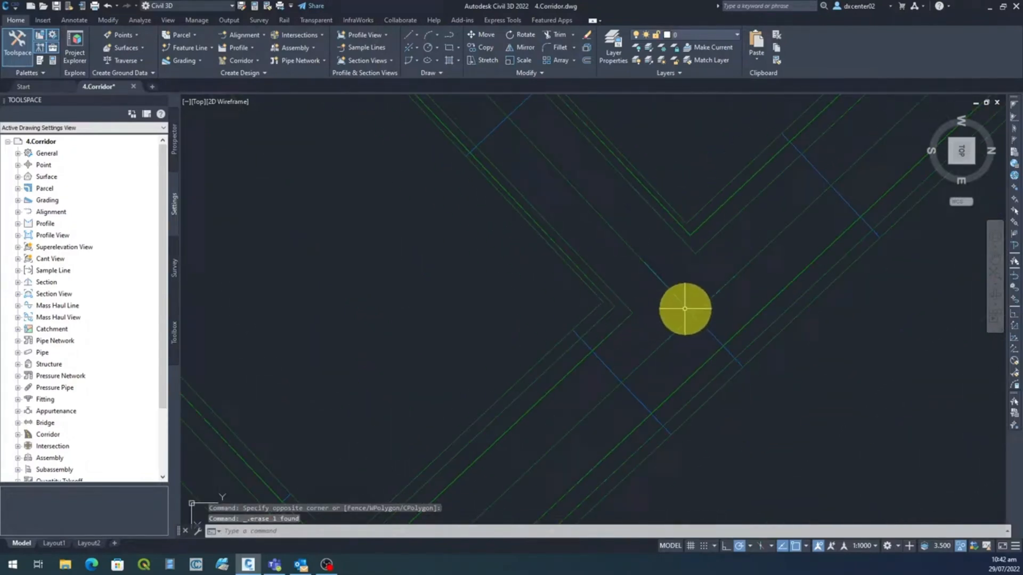
Orbit to an oblique 3D view and erase the outermost stepped links of the through-road cross-section on its side-road half.
{"action": "middle_click_drag", "start_coordinate": [688, 313], "coordinate": [607, 319]}
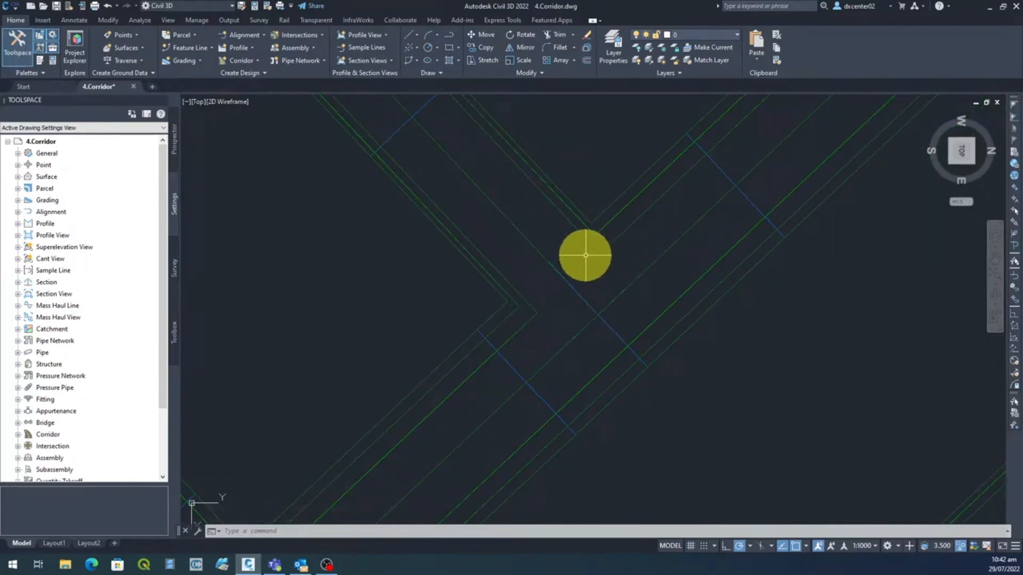
{"action": "left_click", "coordinate": [996, 297]}
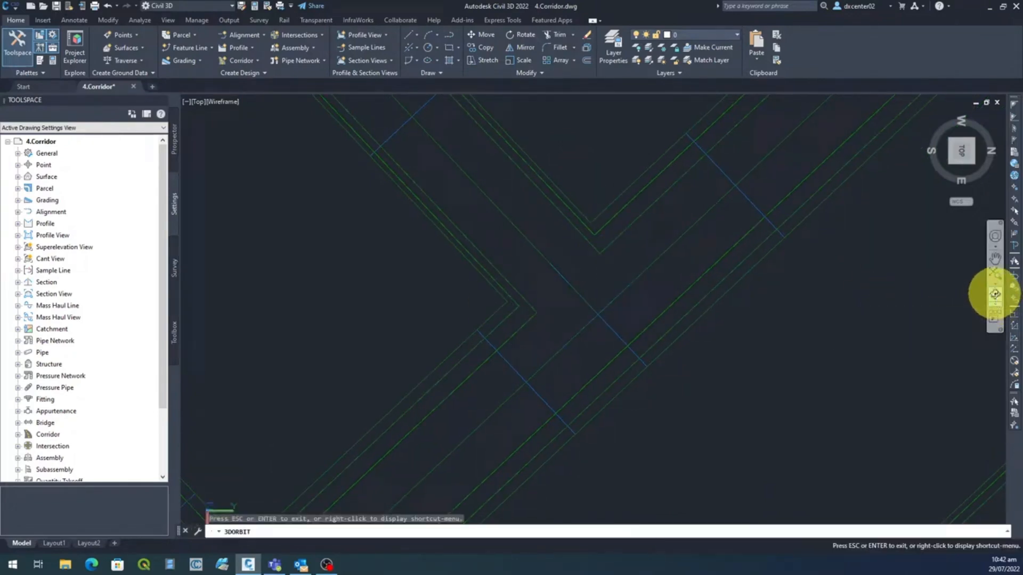
{"action": "mouse_move", "coordinate": [644, 416]}
{"action": "left_mouse_down"}
{"action": "mouse_move", "coordinate": [655, 382]}
{"action": "mouse_move", "coordinate": [642, 324]}
{"action": "mouse_move", "coordinate": [651, 273]}
{"action": "mouse_move", "coordinate": [584, 312]}
{"action": "left_mouse_up"}
{"action": "key", "text": "Escape"}
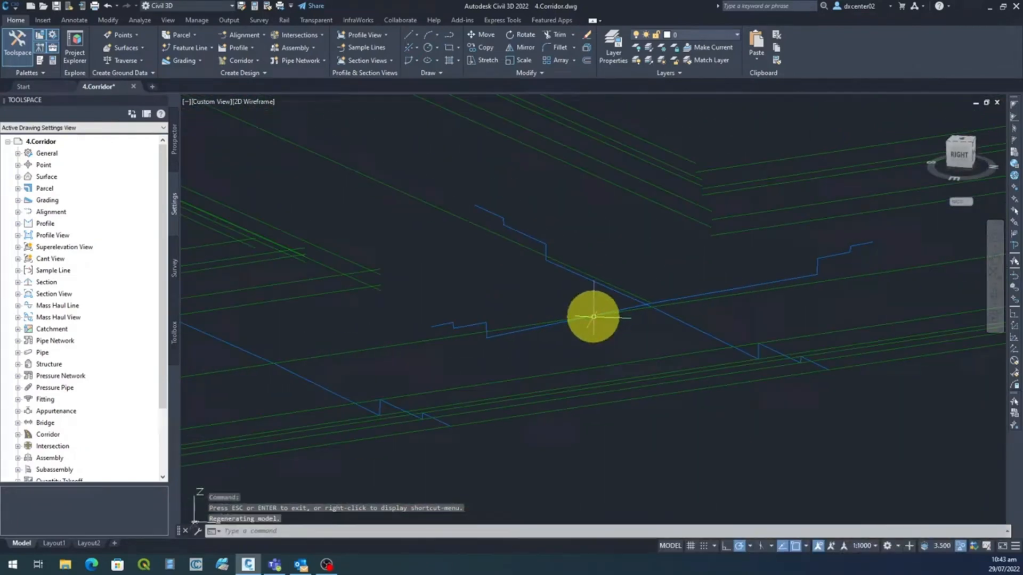
{"action": "left_click", "coordinate": [520, 220]}
{"action": "left_click", "coordinate": [489, 208]}
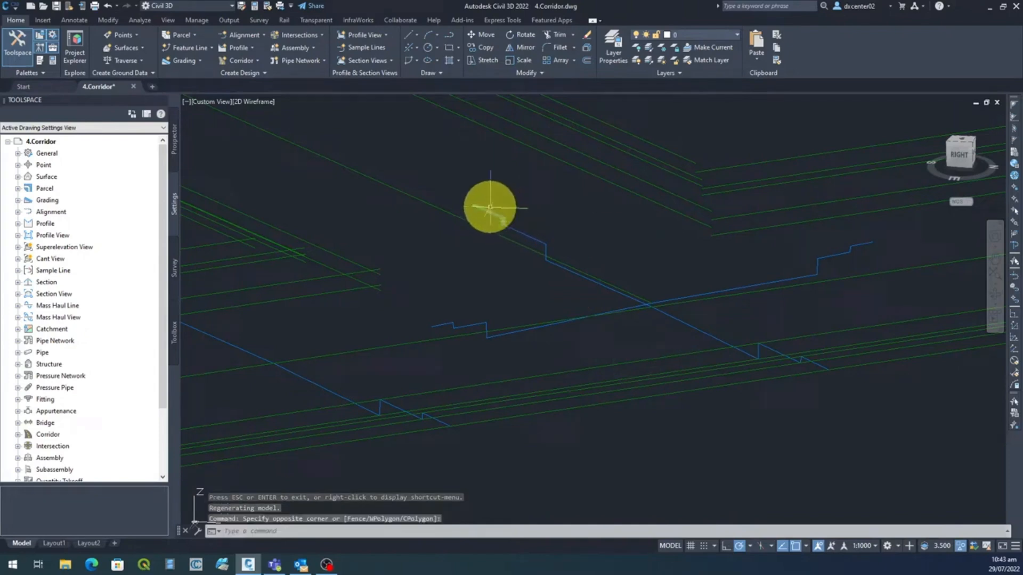
{"action": "key", "text": "Delete"}
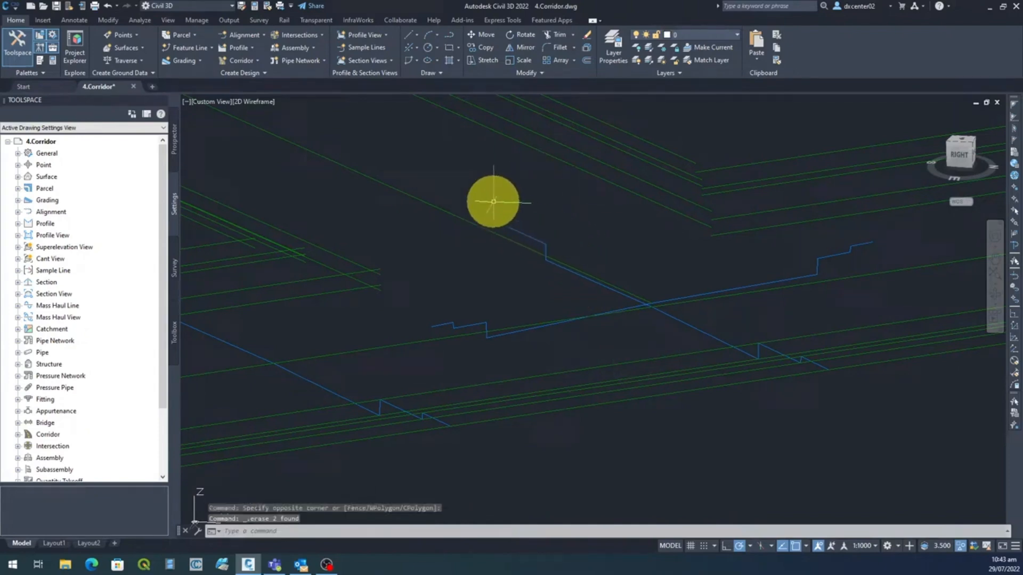
Erase the remaining links on the side-road half of that through-road cross-section, up to the centreline crossing.
{"action": "scroll", "coordinate": [496, 201], "scroll_direction": "up", "scroll_amount": 1}
{"action": "left_click", "coordinate": [628, 279]}
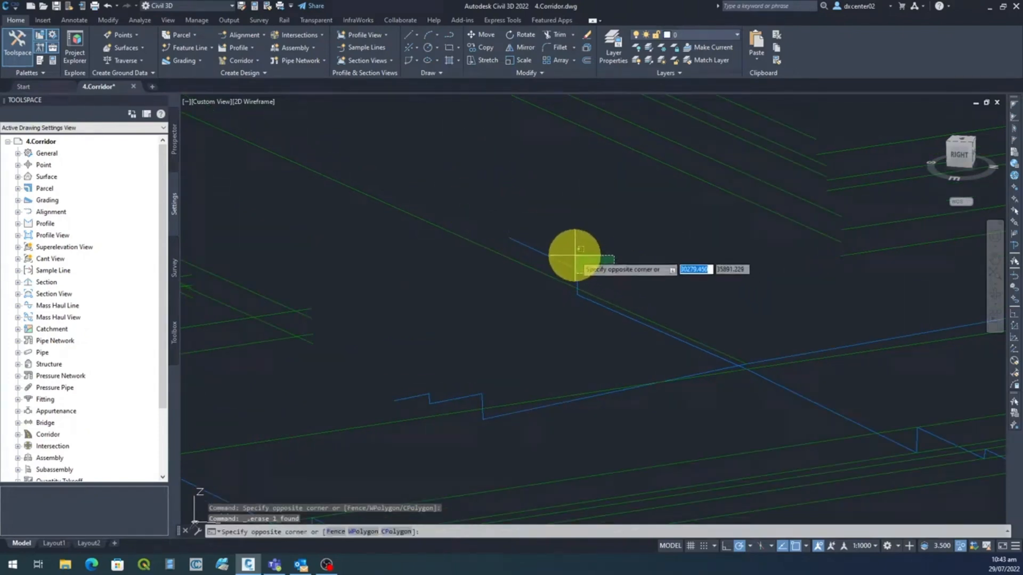
{"action": "left_click", "coordinate": [570, 251]}
{"action": "key", "text": "Delete"}
{"action": "scroll", "coordinate": [564, 306], "scroll_direction": "up", "scroll_amount": 2}
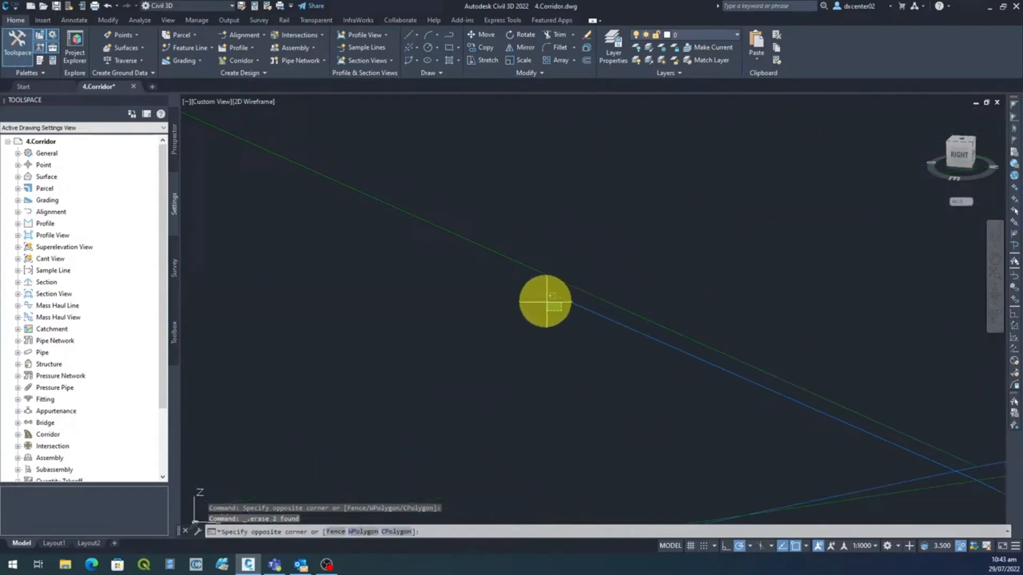
{"action": "left_click", "coordinate": [536, 285]}
{"action": "key", "text": "Delete"}
{"action": "scroll", "coordinate": [600, 361], "scroll_direction": "down", "scroll_amount": 3}
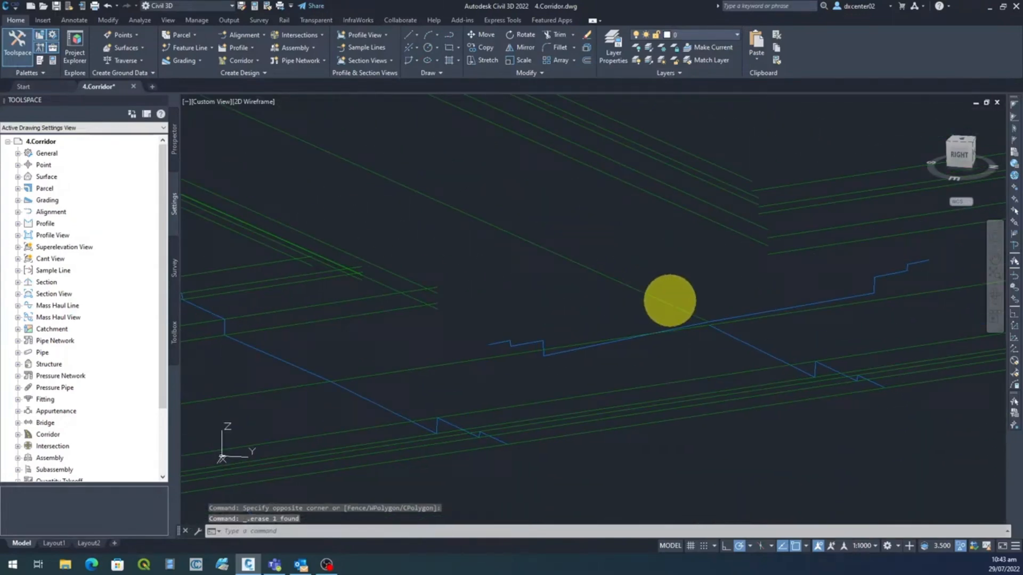
Erase the pavement, curb and stepped outer links on the southern half of the side road's end cross-section.
{"action": "left_click", "coordinate": [570, 347]}
{"action": "left_click", "coordinate": [562, 318]}
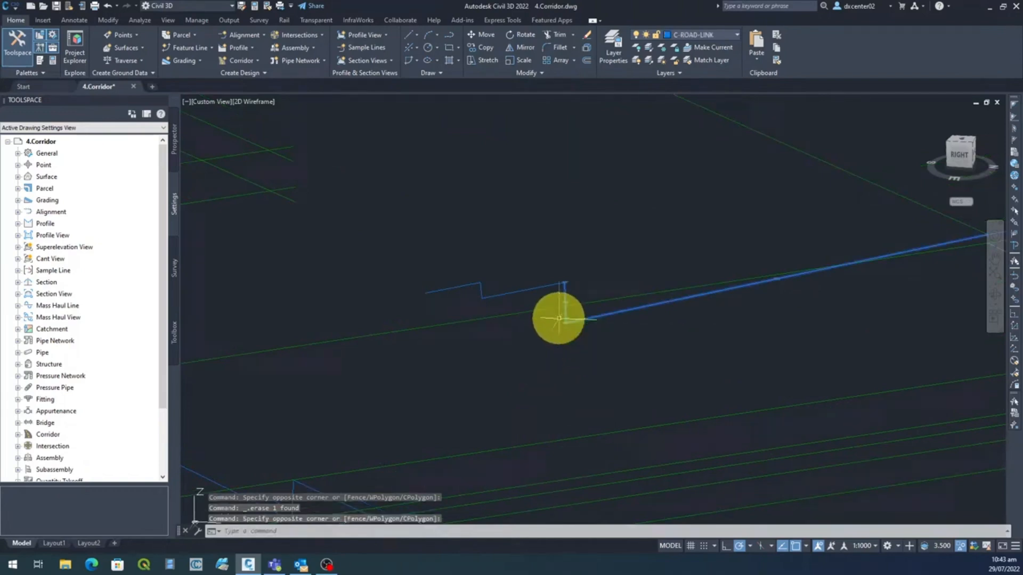
{"action": "key", "text": "Delete"}
{"action": "left_click", "coordinate": [569, 289]}
{"action": "left_click", "coordinate": [546, 264]}
{"action": "key", "text": "Delete"}
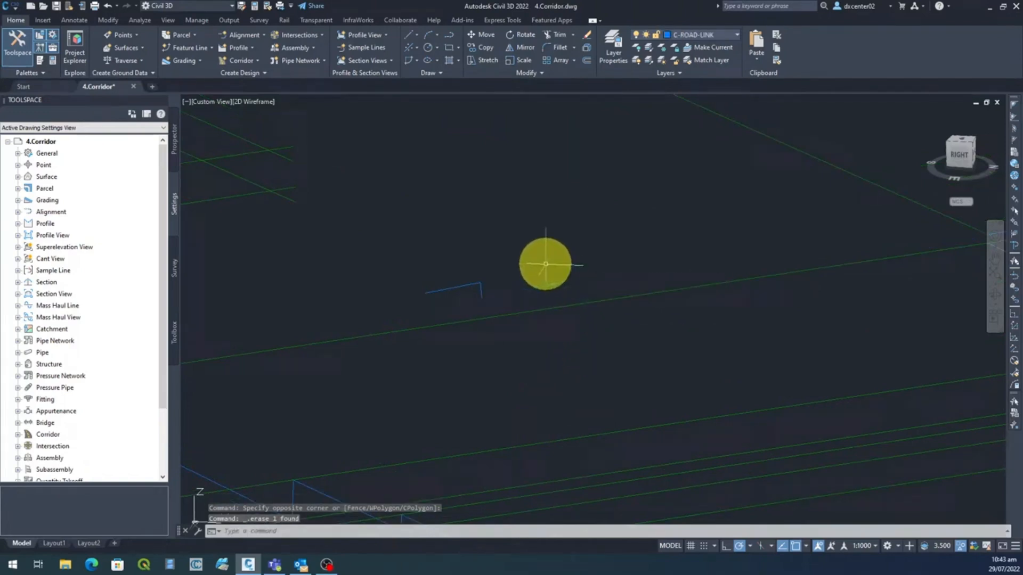
{"action": "left_click", "coordinate": [493, 303]}
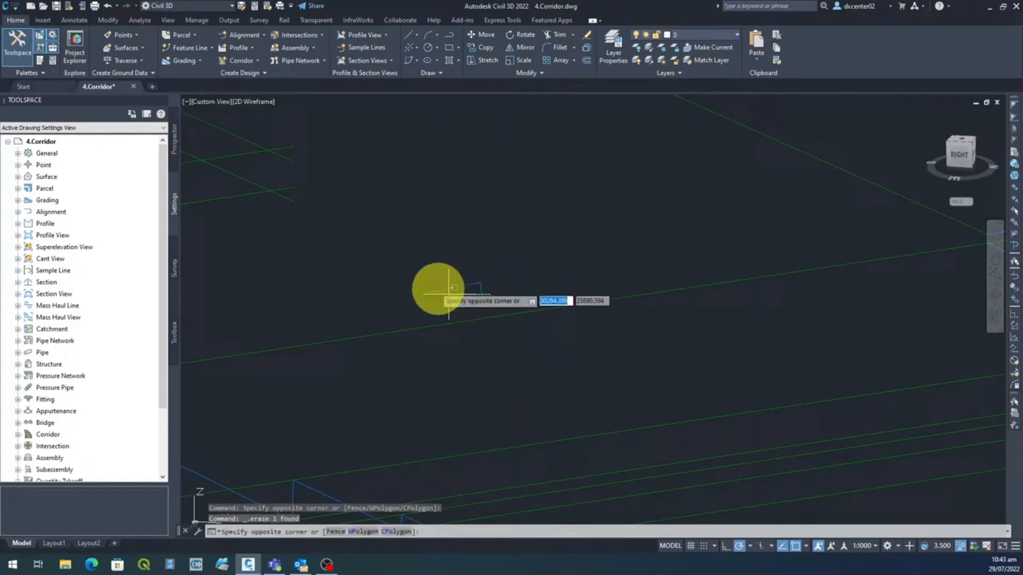
{"action": "left_click", "coordinate": [393, 263]}
{"action": "key", "text": "Delete"}
Erase the pavement, curb and outer links on the northern half of the side road's end cross-section.
{"action": "scroll", "coordinate": [500, 314], "scroll_direction": "down", "scroll_amount": 6}
{"action": "middle_click_drag", "start_coordinate": [690, 319], "coordinate": [550, 346]}
{"action": "scroll", "coordinate": [624, 299], "scroll_direction": "up", "scroll_amount": 4}
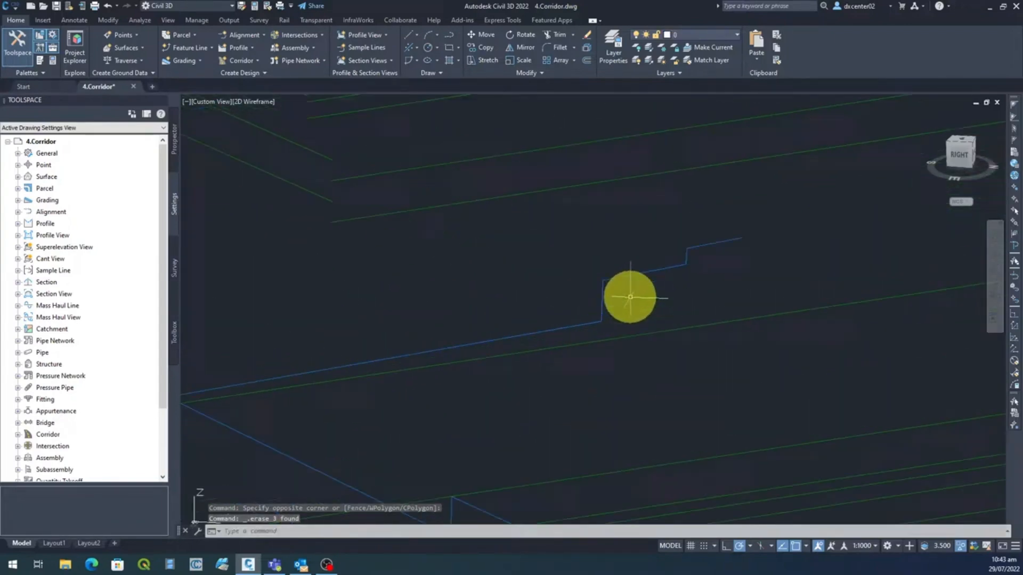
{"action": "left_click", "coordinate": [614, 328]}
{"action": "left_click", "coordinate": [571, 263]}
{"action": "key", "text": "Delete"}
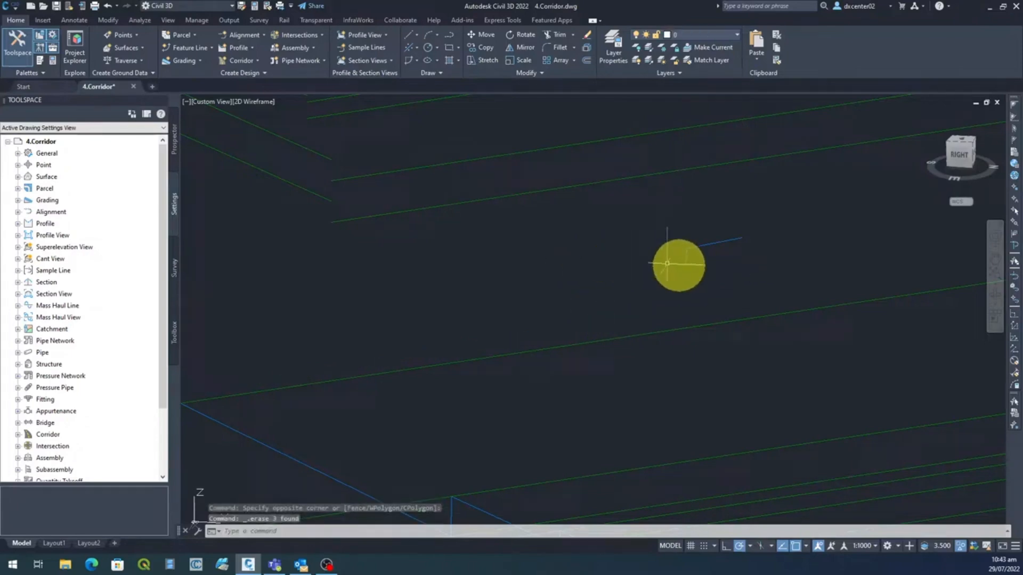
{"action": "left_click", "coordinate": [776, 279]}
{"action": "left_click", "coordinate": [620, 215]}
{"action": "key", "text": "Delete"}
{"action": "scroll", "coordinate": [517, 347], "scroll_direction": "down", "scroll_amount": 4}
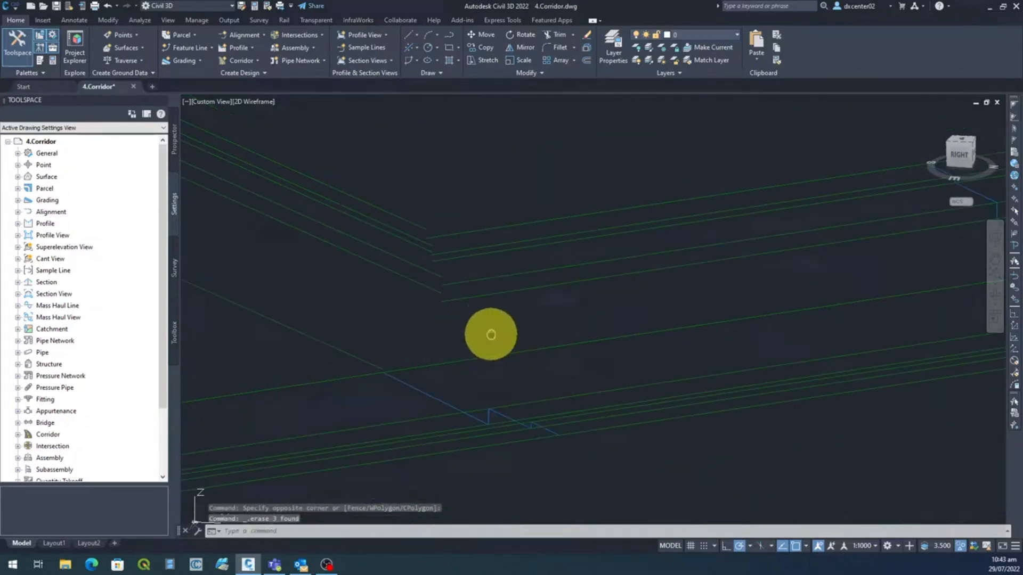
Orbit around the cleaned intersection to check its linework, and return to the top view.
{"action": "middle_click_drag", "start_coordinate": [490, 335], "coordinate": [736, 289]}
{"action": "scroll", "coordinate": [752, 313], "scroll_direction": "down", "scroll_amount": 4}
{"action": "scroll", "coordinate": [723, 379], "scroll_direction": "up", "scroll_amount": 3}
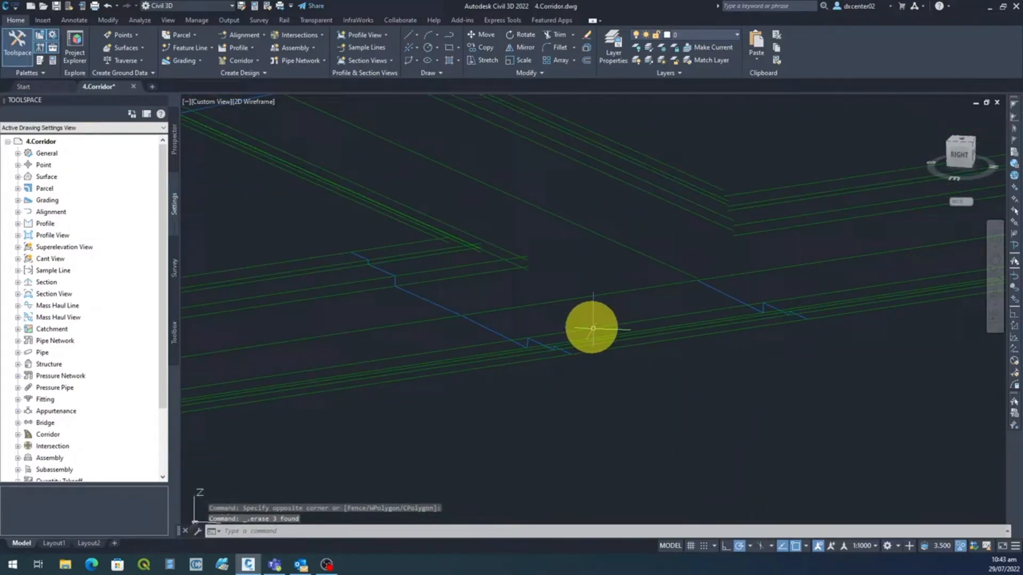
{"action": "middle_click_drag", "start_coordinate": [592, 326], "coordinate": [523, 343]}
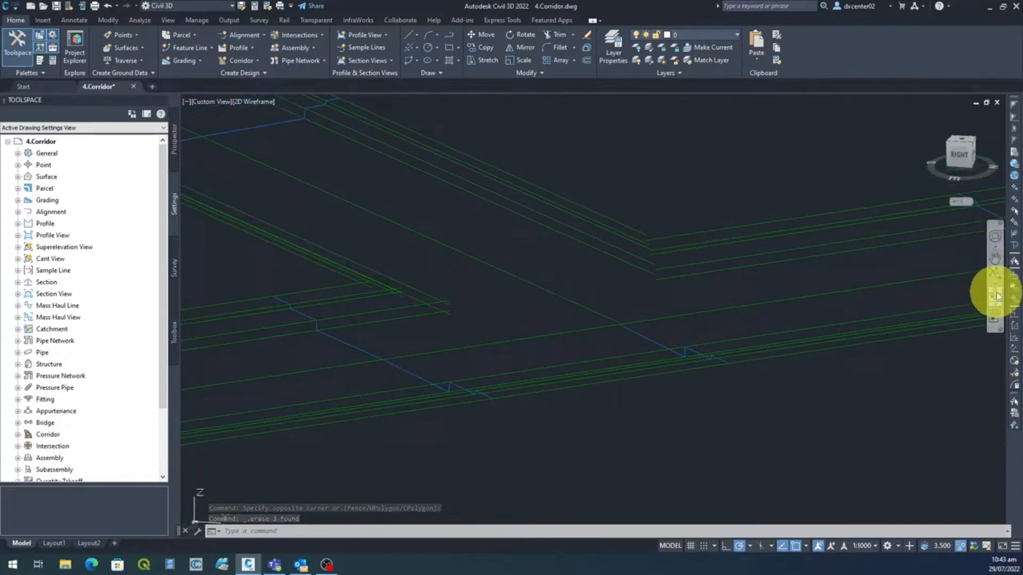
{"action": "left_click", "coordinate": [996, 296]}
{"action": "mouse_move", "coordinate": [655, 400]}
{"action": "left_mouse_down"}
{"action": "mouse_move", "coordinate": [633, 407]}
{"action": "mouse_move", "coordinate": [748, 411]}
{"action": "mouse_move", "coordinate": [818, 391]}
{"action": "mouse_move", "coordinate": [917, 407]}
{"action": "mouse_move", "coordinate": [845, 389]}
{"action": "mouse_move", "coordinate": [822, 399]}
{"action": "mouse_move", "coordinate": [913, 416]}
{"action": "mouse_move", "coordinate": [582, 416]}
{"action": "mouse_move", "coordinate": [667, 416]}
{"action": "mouse_move", "coordinate": [726, 400]}
{"action": "mouse_move", "coordinate": [719, 381]}
{"action": "mouse_move", "coordinate": [580, 408]}
{"action": "mouse_move", "coordinate": [443, 418]}
{"action": "mouse_move", "coordinate": [347, 414]}
{"action": "mouse_move", "coordinate": [333, 395]}
{"action": "mouse_move", "coordinate": [318, 394]}
{"action": "mouse_move", "coordinate": [720, 366]}
{"action": "mouse_move", "coordinate": [592, 386]}
{"action": "mouse_move", "coordinate": [591, 395]}
{"action": "mouse_move", "coordinate": [607, 389]}
{"action": "left_mouse_up"}
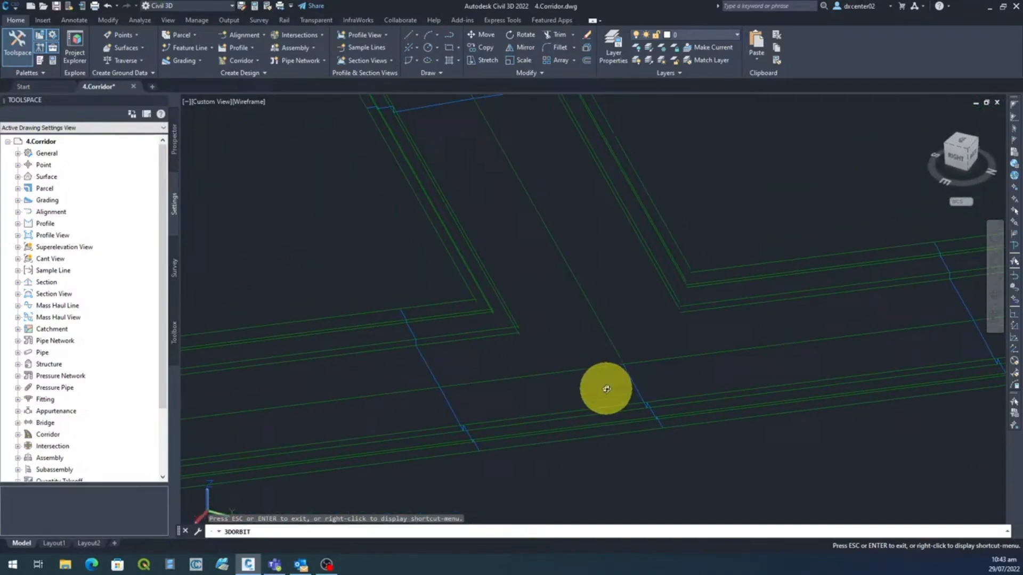
{"action": "key", "text": "Escape"}
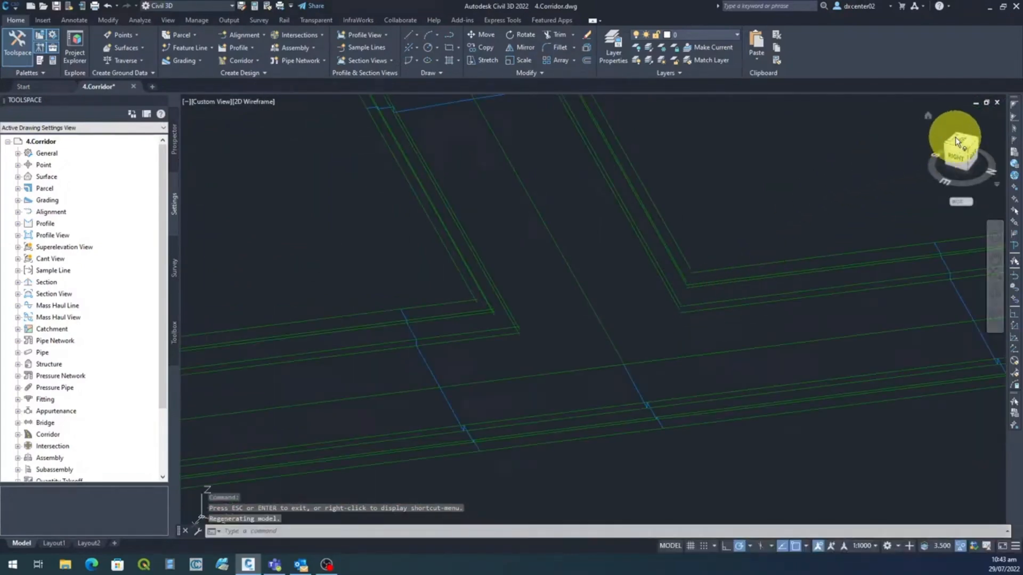
{"action": "left_click", "coordinate": [964, 143]}
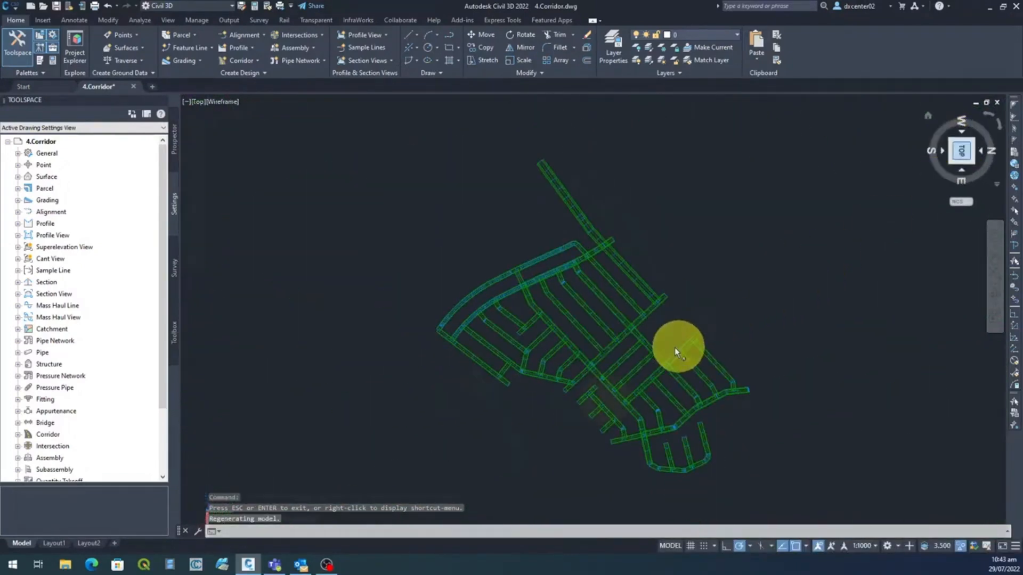
Examine the intersections across the road network and locate the next crossing with overlapping corridor lines.
{"action": "scroll", "coordinate": [609, 383], "scroll_direction": "up", "scroll_amount": 4}
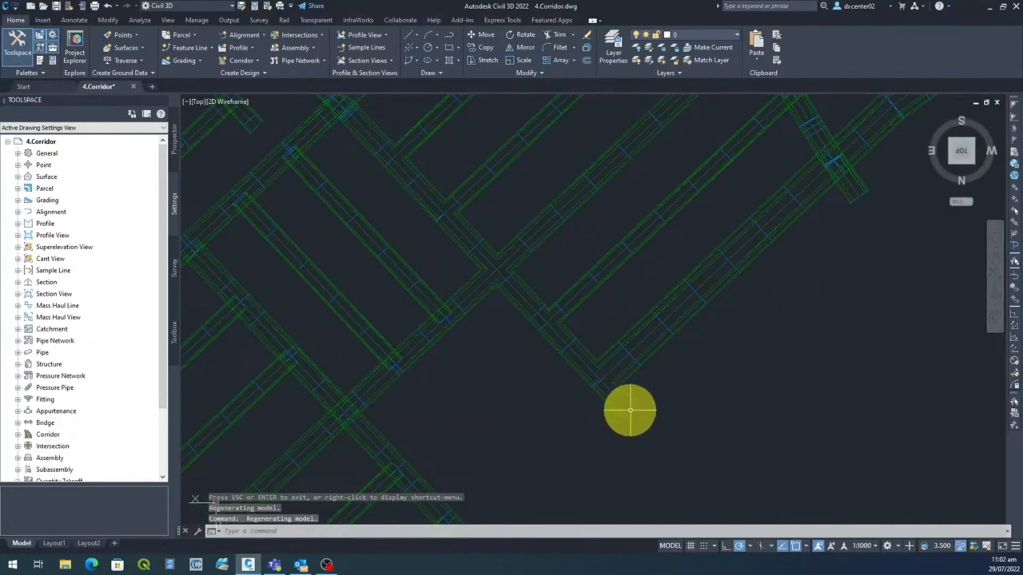
{"action": "scroll", "coordinate": [566, 319], "scroll_direction": "down", "scroll_amount": 3}
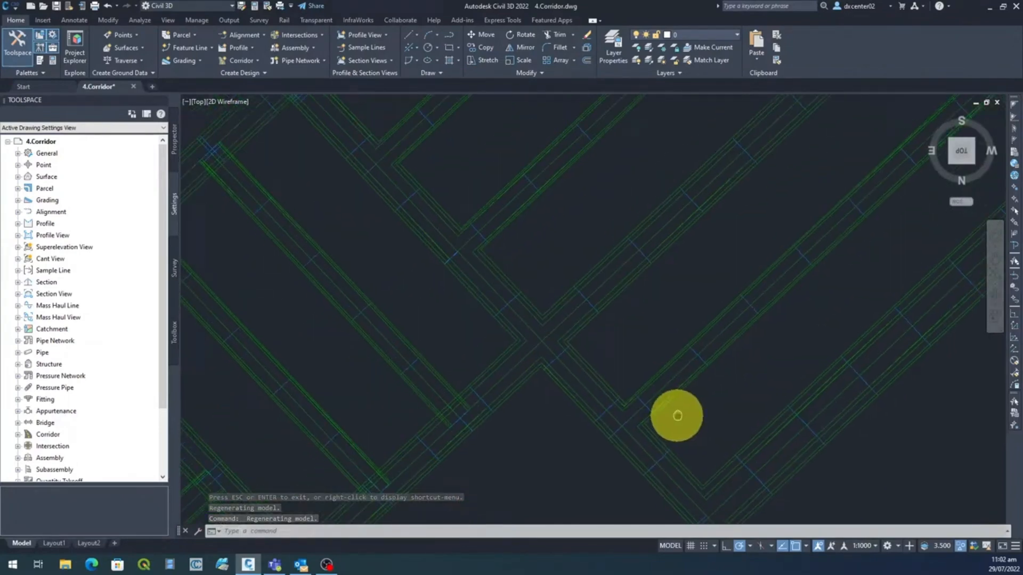
{"action": "mouse_move", "coordinate": [497, 246]}
{"action": "middle_mouse_down"}
{"action": "mouse_move", "coordinate": [624, 338]}
{"action": "mouse_move", "coordinate": [656, 343]}
{"action": "middle_mouse_up"}
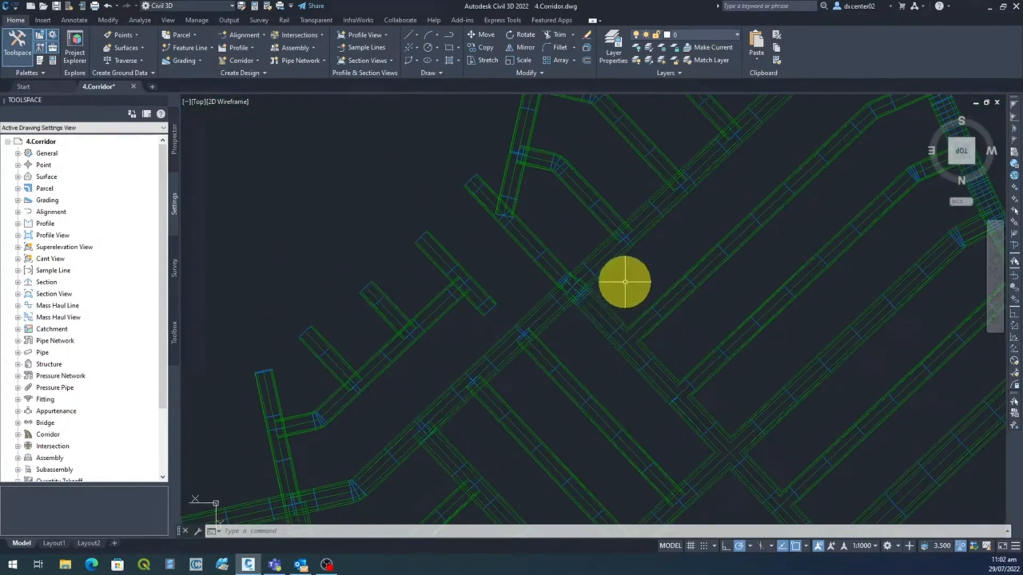
{"action": "middle_click_drag", "start_coordinate": [624, 282], "coordinate": [642, 209]}
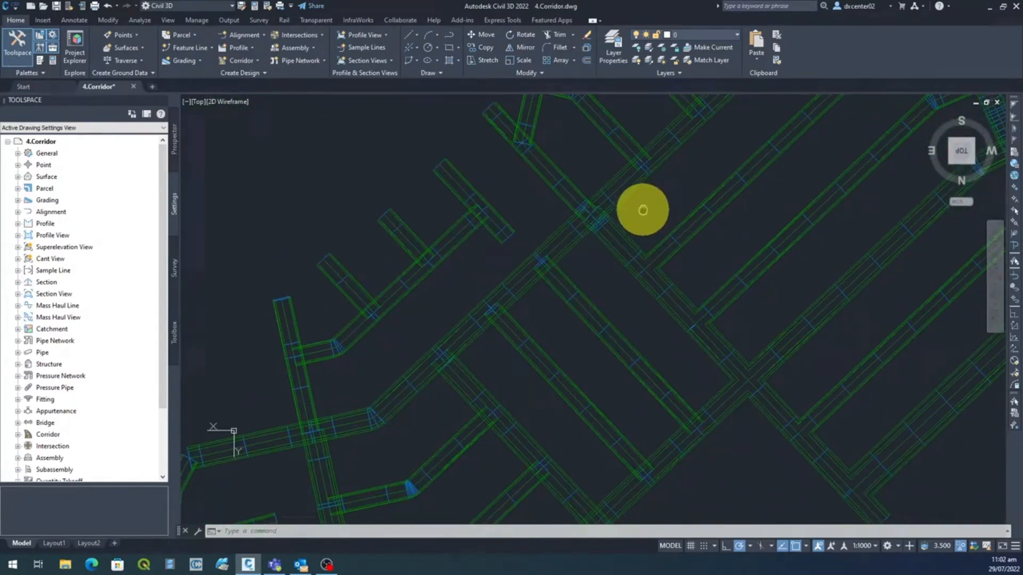
{"action": "scroll", "coordinate": [628, 214], "scroll_direction": "up", "scroll_amount": 6}
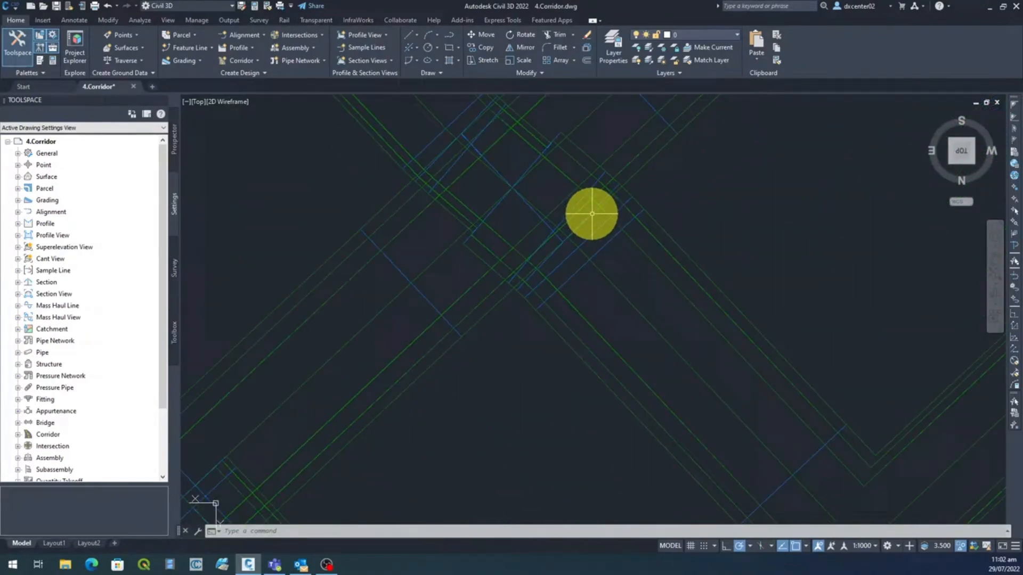
{"action": "scroll", "coordinate": [520, 264], "scroll_direction": "up", "scroll_amount": 2}
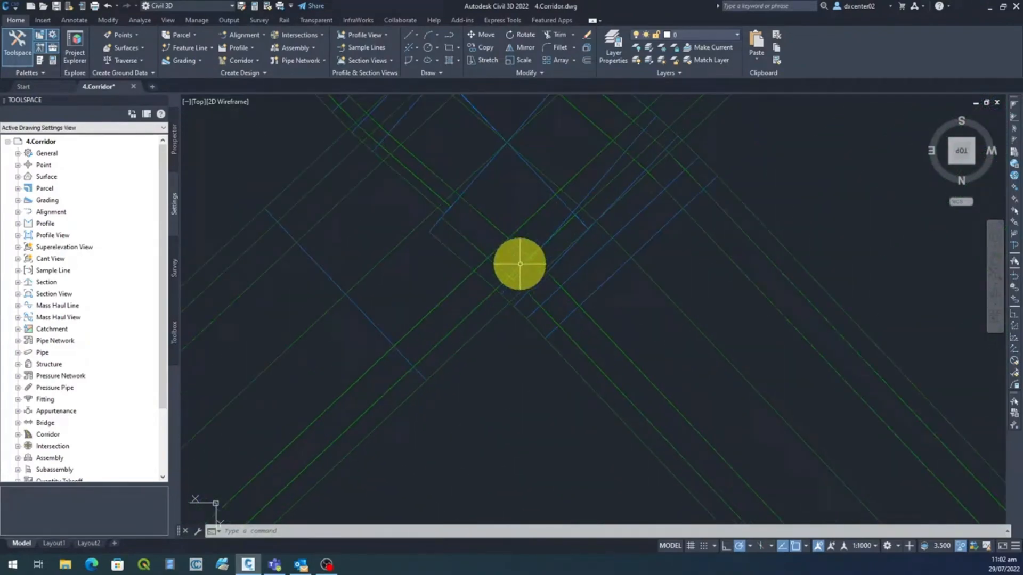
{"action": "mouse_move", "coordinate": [576, 266]}
{"action": "middle_mouse_down"}
{"action": "mouse_move", "coordinate": [634, 406]}
{"action": "mouse_move", "coordinate": [666, 400]}
{"action": "mouse_move", "coordinate": [666, 290]}
{"action": "middle_mouse_up"}
{"action": "scroll", "coordinate": [666, 399], "scroll_direction": "up", "scroll_amount": 2}
{"action": "scroll", "coordinate": [666, 399], "scroll_direction": "down", "scroll_amount": 2}
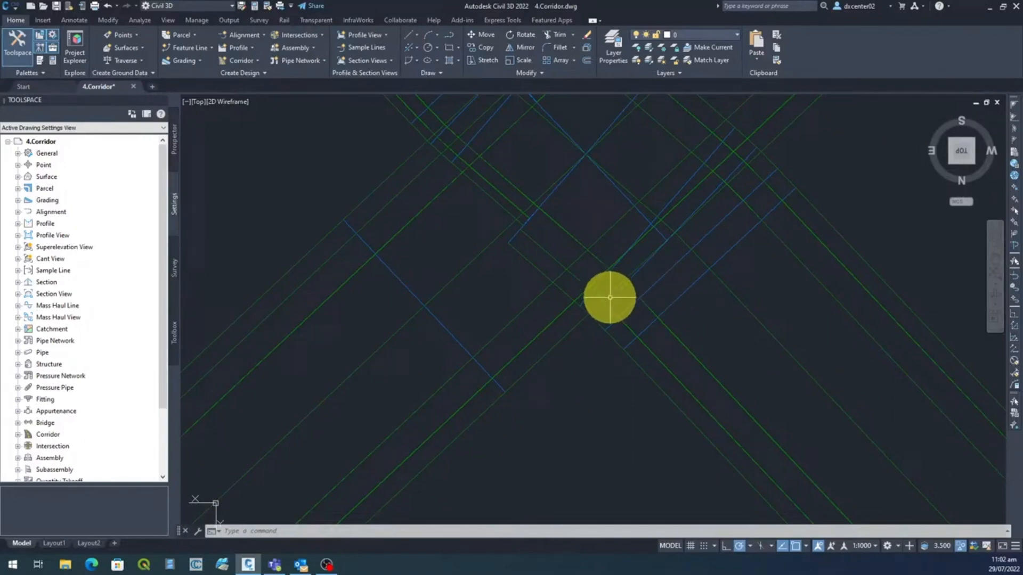
Use Trim with a fence to cut the overlapping outermost edge line at the northern corner of the crossing.
{"action": "scroll", "coordinate": [589, 302], "scroll_direction": "up", "scroll_amount": 2}
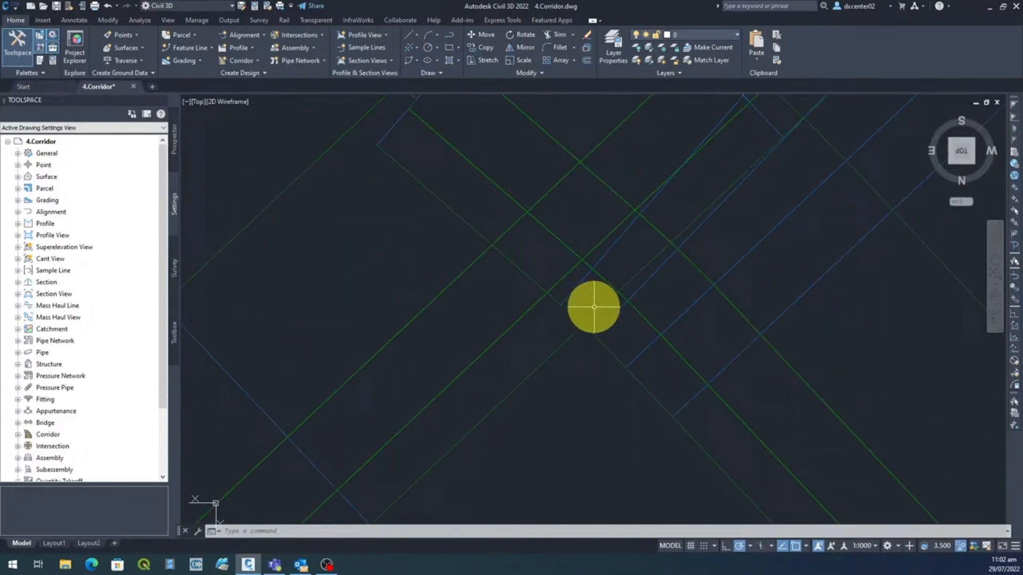
{"action": "scroll", "coordinate": [594, 307], "scroll_direction": "up", "scroll_amount": 2}
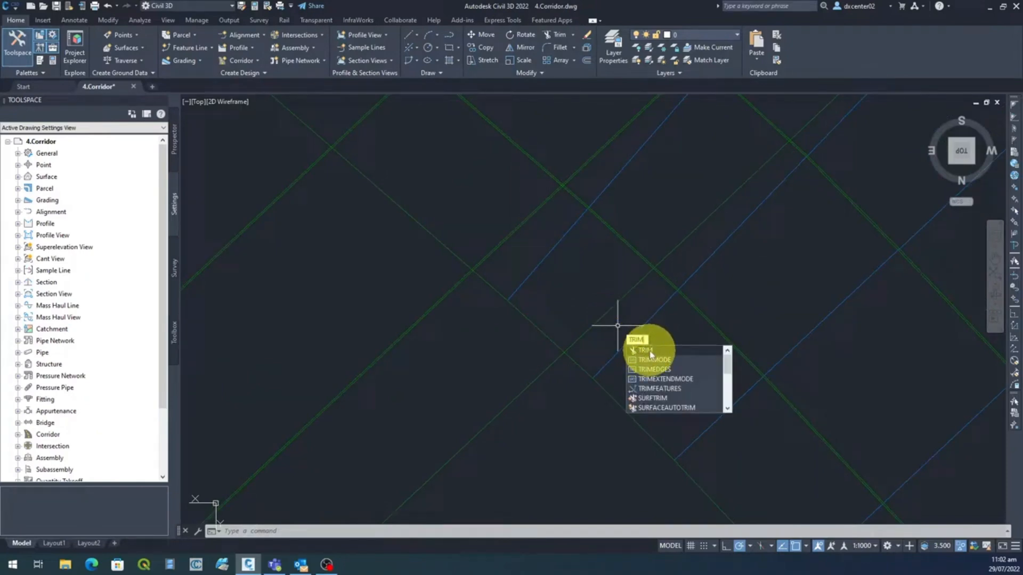
{"action": "left_click", "coordinate": [650, 352]}
{"action": "mouse_move", "coordinate": [600, 339]}
{"action": "left_mouse_down"}
{"action": "mouse_move", "coordinate": [578, 320]}
{"action": "mouse_move", "coordinate": [526, 338]}
{"action": "left_mouse_up"}
Trim the outer lines of the closely spaced edge-line pairs where they cross inside the northern corner.
{"action": "scroll", "coordinate": [575, 290], "scroll_direction": "down", "scroll_amount": 2}
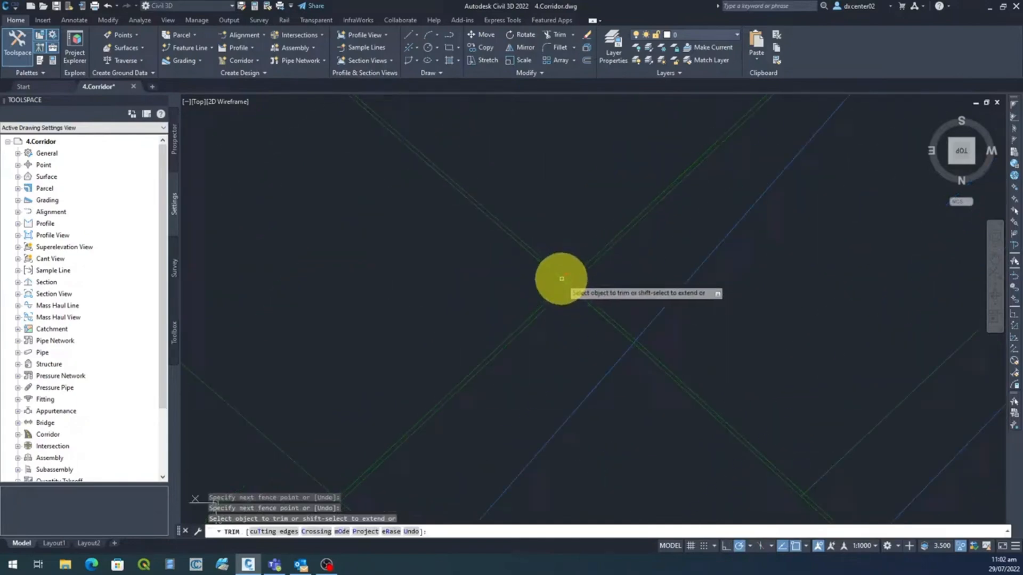
{"action": "left_click_drag", "start_coordinate": [571, 262], "coordinate": [541, 269]}
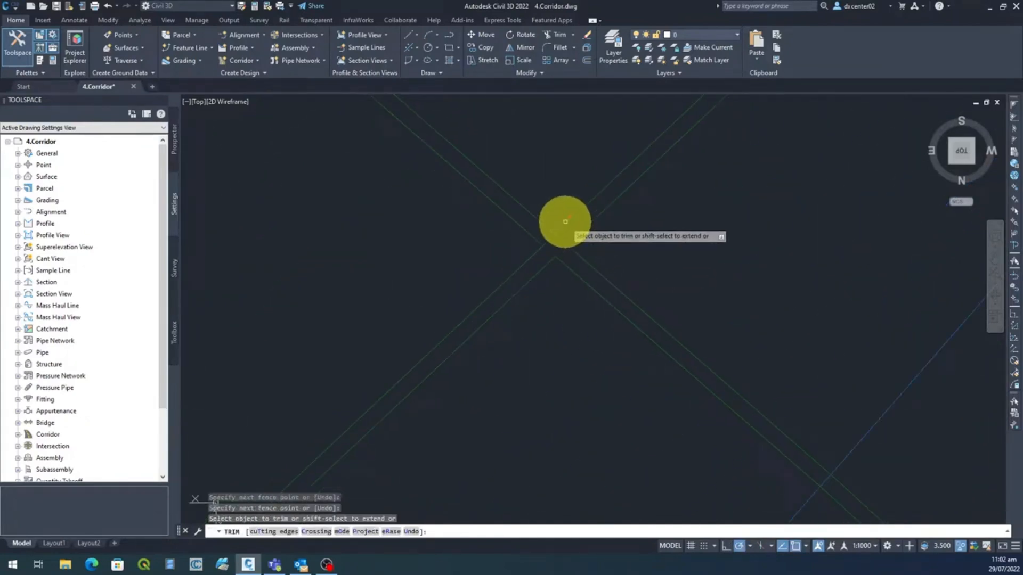
{"action": "mouse_move", "coordinate": [576, 227]}
{"action": "left_mouse_down"}
{"action": "mouse_move", "coordinate": [530, 213]}
{"action": "mouse_move", "coordinate": [532, 222]}
{"action": "left_mouse_up"}
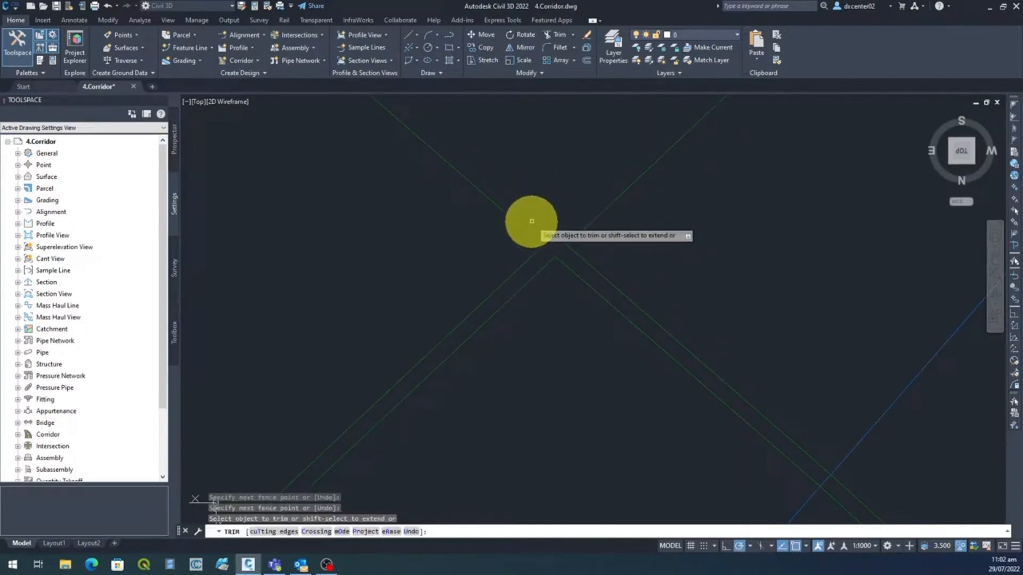
{"action": "scroll", "coordinate": [535, 229], "scroll_direction": "down", "scroll_amount": 5}
{"action": "scroll", "coordinate": [563, 287], "scroll_direction": "up", "scroll_amount": 3}
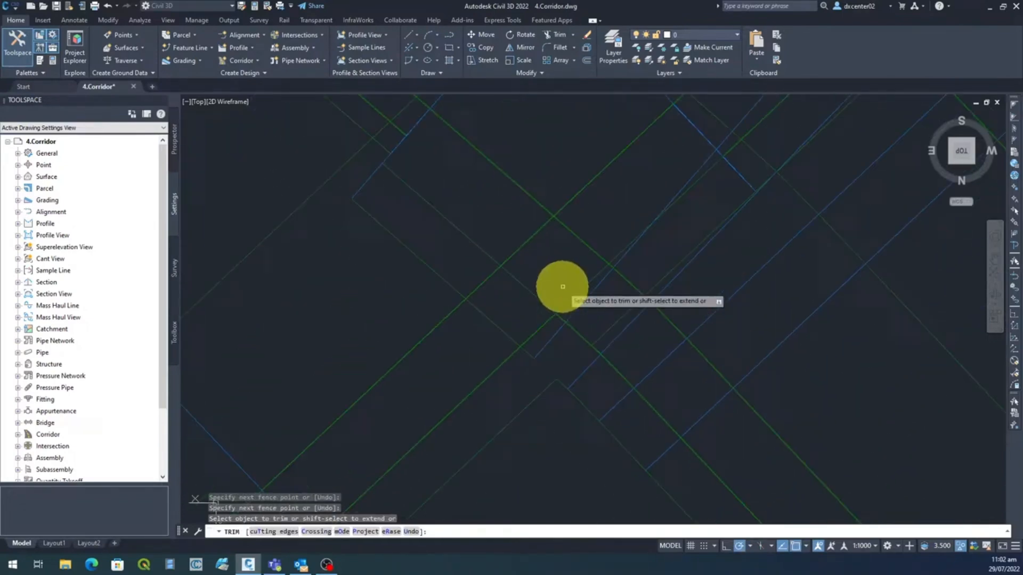
Use Trim fences to cut the inner pair of edge lines where they cross at the northern corner of the crossing.
{"action": "scroll", "coordinate": [560, 251], "scroll_direction": "up", "scroll_amount": 3}
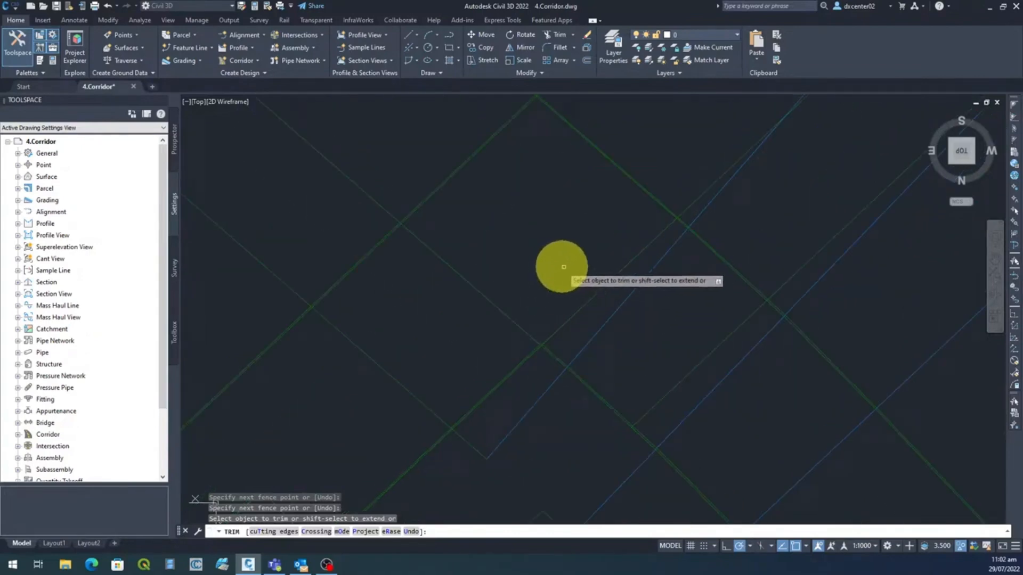
{"action": "scroll", "coordinate": [557, 265], "scroll_direction": "down", "scroll_amount": 3}
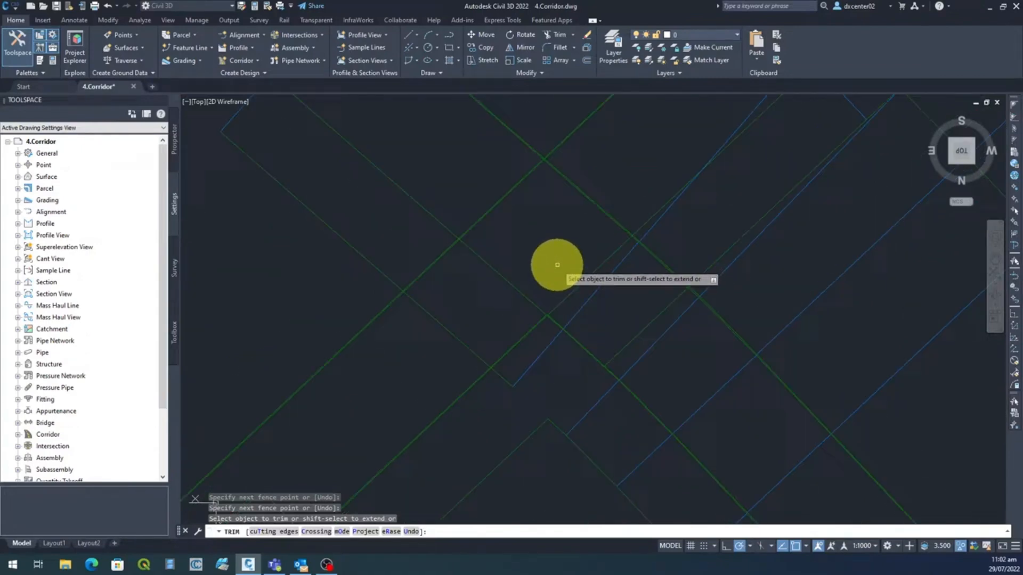
{"action": "middle_click_drag", "start_coordinate": [542, 229], "coordinate": [546, 318]}
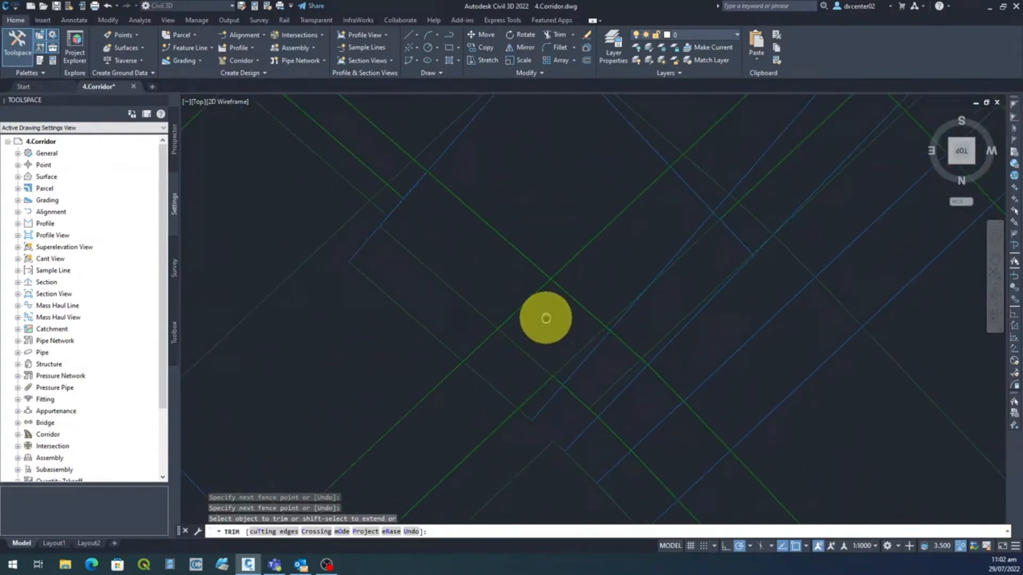
{"action": "scroll", "coordinate": [546, 307], "scroll_direction": "up", "scroll_amount": 5}
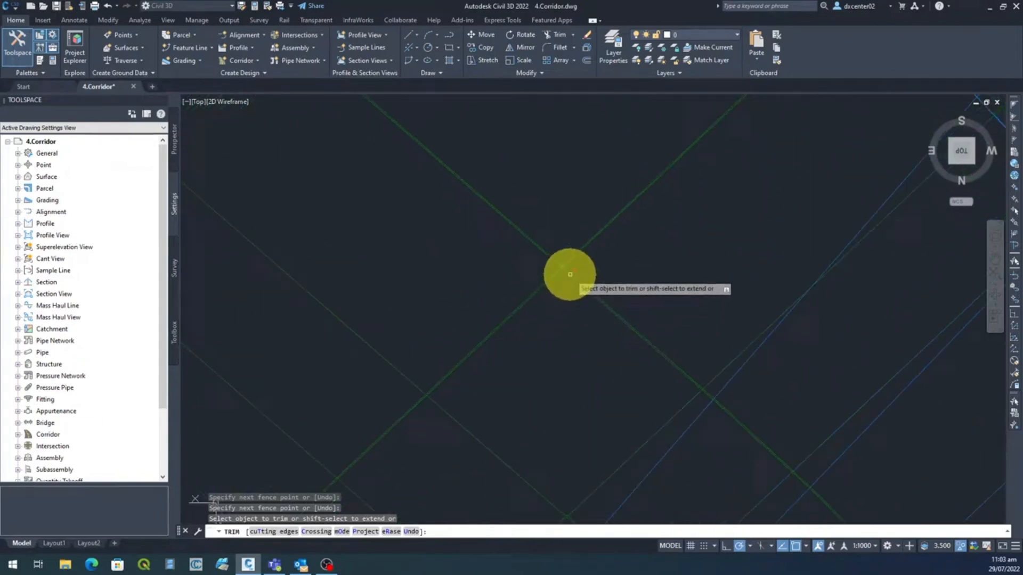
{"action": "scroll", "coordinate": [562, 263], "scroll_direction": "up", "scroll_amount": 2}
{"action": "mouse_move", "coordinate": [535, 267]}
{"action": "left_mouse_down"}
{"action": "mouse_move", "coordinate": [506, 249]}
{"action": "mouse_move", "coordinate": [478, 264]}
{"action": "left_mouse_up"}
{"action": "mouse_move", "coordinate": [538, 202]}
{"action": "left_mouse_down"}
{"action": "mouse_move", "coordinate": [520, 192]}
{"action": "mouse_move", "coordinate": [457, 206]}
{"action": "left_mouse_up"}
{"action": "scroll", "coordinate": [479, 226], "scroll_direction": "down", "scroll_amount": 3}
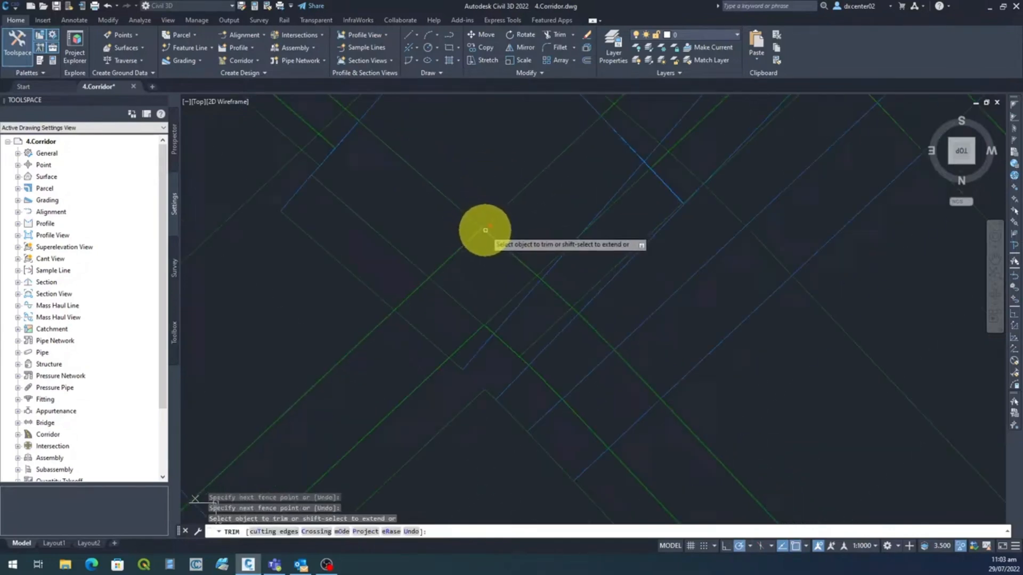
Trim the overlapping outermost edge lines where they cross at the western corner of the crossing.
{"action": "scroll", "coordinate": [576, 203], "scroll_direction": "down", "scroll_amount": 4}
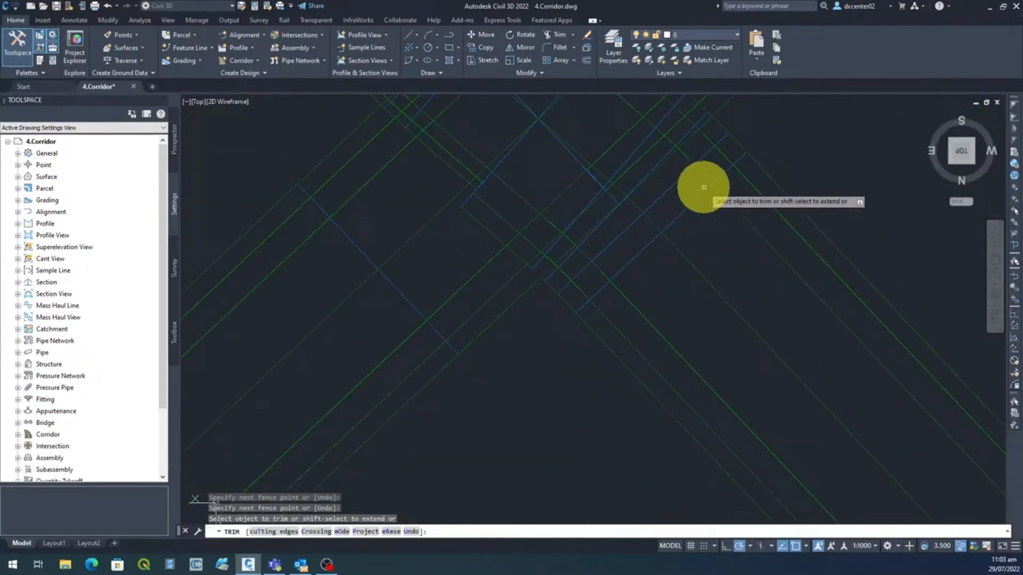
{"action": "mouse_move", "coordinate": [676, 199]}
{"action": "middle_mouse_down"}
{"action": "mouse_move", "coordinate": [538, 274]}
{"action": "mouse_move", "coordinate": [523, 294]}
{"action": "mouse_move", "coordinate": [522, 345]}
{"action": "mouse_move", "coordinate": [541, 368]}
{"action": "middle_mouse_up"}
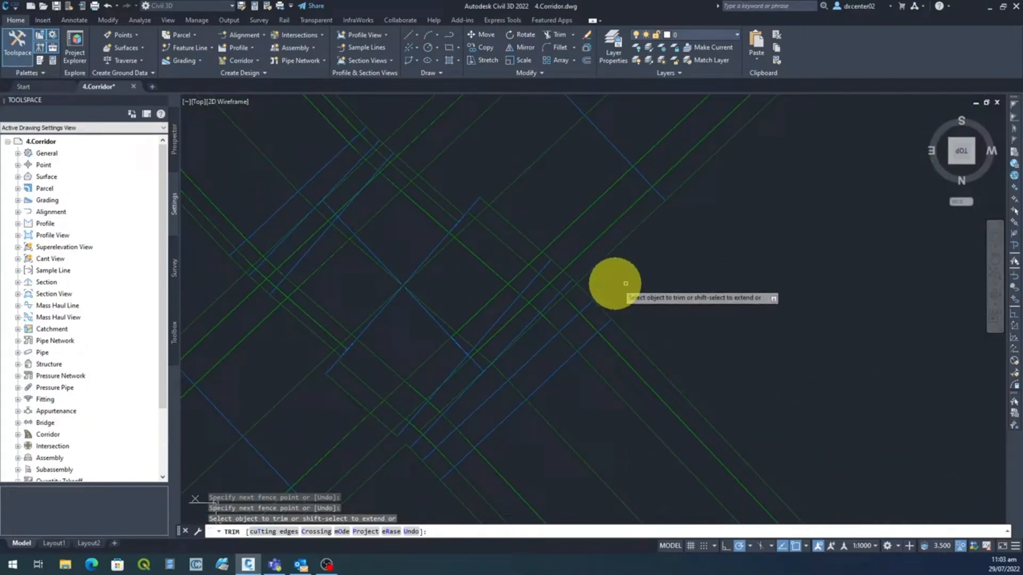
{"action": "scroll", "coordinate": [573, 293], "scroll_direction": "up", "scroll_amount": 3}
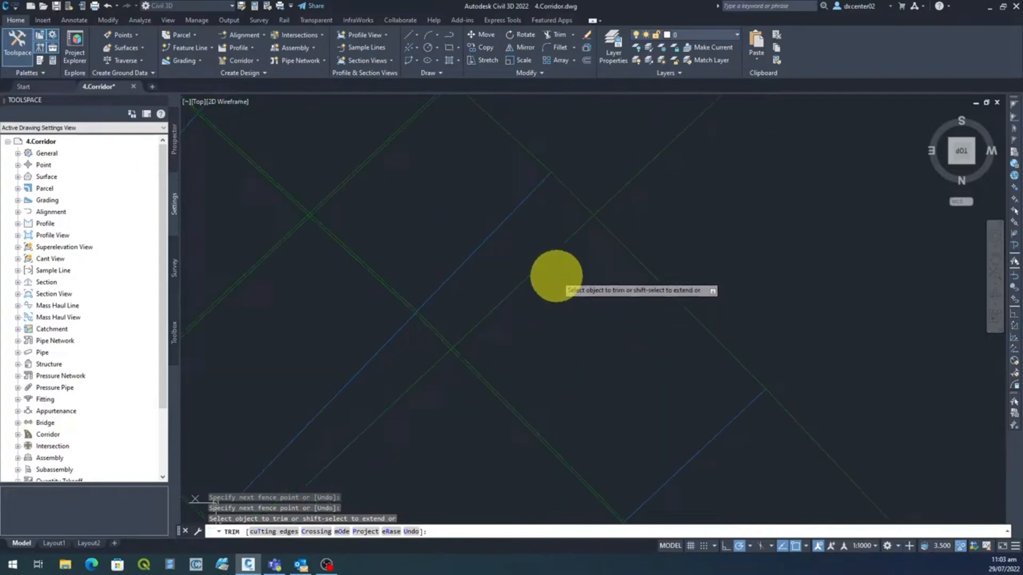
{"action": "left_click_drag", "start_coordinate": [531, 288], "coordinate": [535, 242]}
{"action": "mouse_move", "coordinate": [573, 168]}
{"action": "left_mouse_down"}
{"action": "mouse_move", "coordinate": [563, 212]}
{"action": "mouse_move", "coordinate": [575, 243]}
{"action": "left_mouse_up"}
{"action": "scroll", "coordinate": [562, 287], "scroll_direction": "down", "scroll_amount": 4}
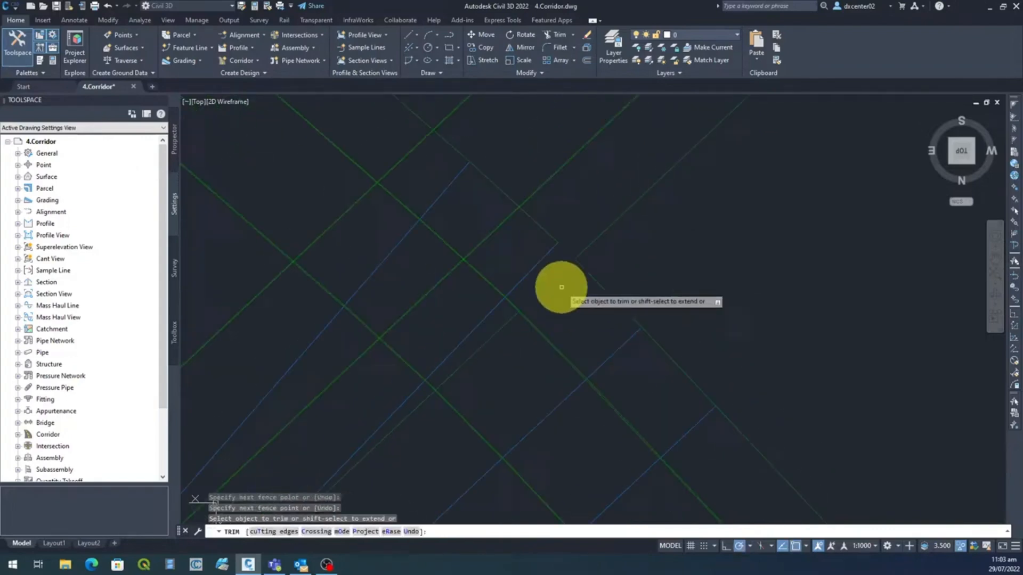
Trim the outer pair of closely spaced edge lines where they cross inside the western corner.
{"action": "middle_click_drag", "start_coordinate": [473, 245], "coordinate": [578, 232]}
{"action": "scroll", "coordinate": [569, 254], "scroll_direction": "up", "scroll_amount": 3}
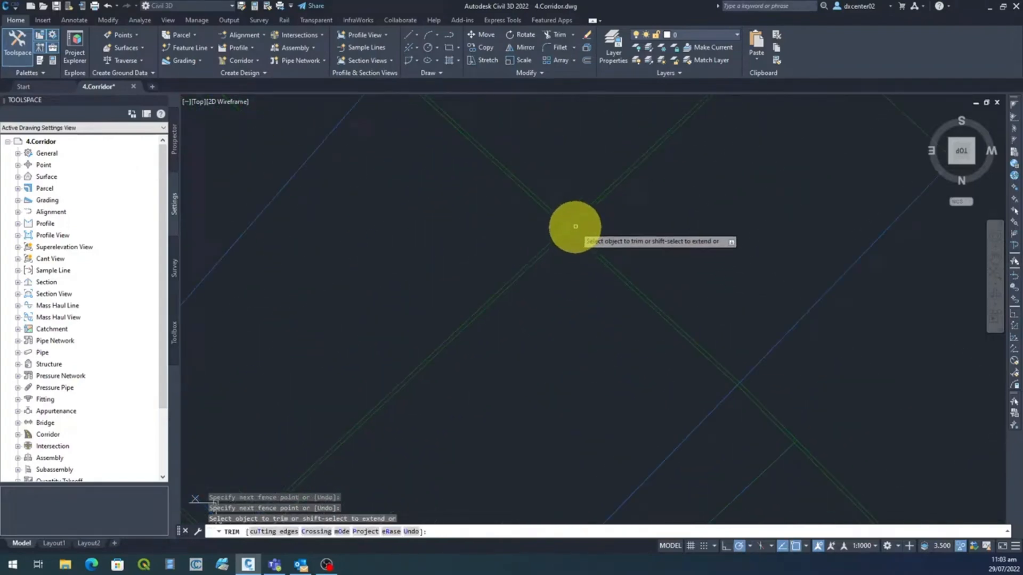
{"action": "mouse_move", "coordinate": [565, 230]}
{"action": "left_mouse_down"}
{"action": "mouse_move", "coordinate": [565, 251]}
{"action": "mouse_move", "coordinate": [559, 241]}
{"action": "mouse_move", "coordinate": [516, 251]}
{"action": "mouse_move", "coordinate": [510, 229]}
{"action": "mouse_move", "coordinate": [484, 290]}
{"action": "left_mouse_up"}
{"action": "scroll", "coordinate": [484, 290], "scroll_direction": "down", "scroll_amount": 4}
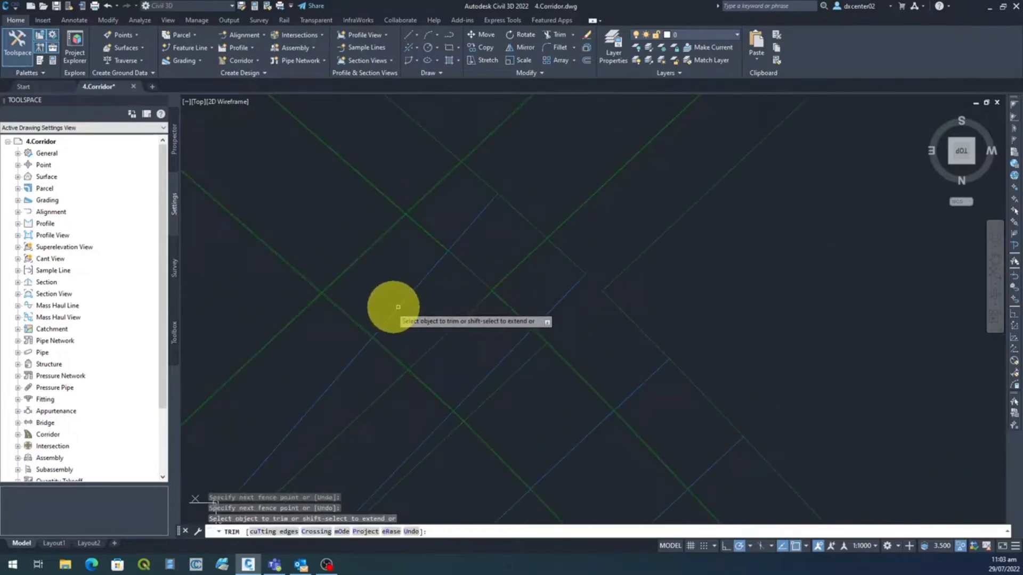
Trim the inner pair of closely spaced edge lines back to a clean meeting point at the western corner.
{"action": "mouse_move", "coordinate": [445, 292]}
{"action": "middle_mouse_down"}
{"action": "mouse_move", "coordinate": [591, 276]}
{"action": "mouse_move", "coordinate": [520, 278]}
{"action": "middle_mouse_up"}
{"action": "scroll", "coordinate": [512, 277], "scroll_direction": "down", "scroll_amount": 8}
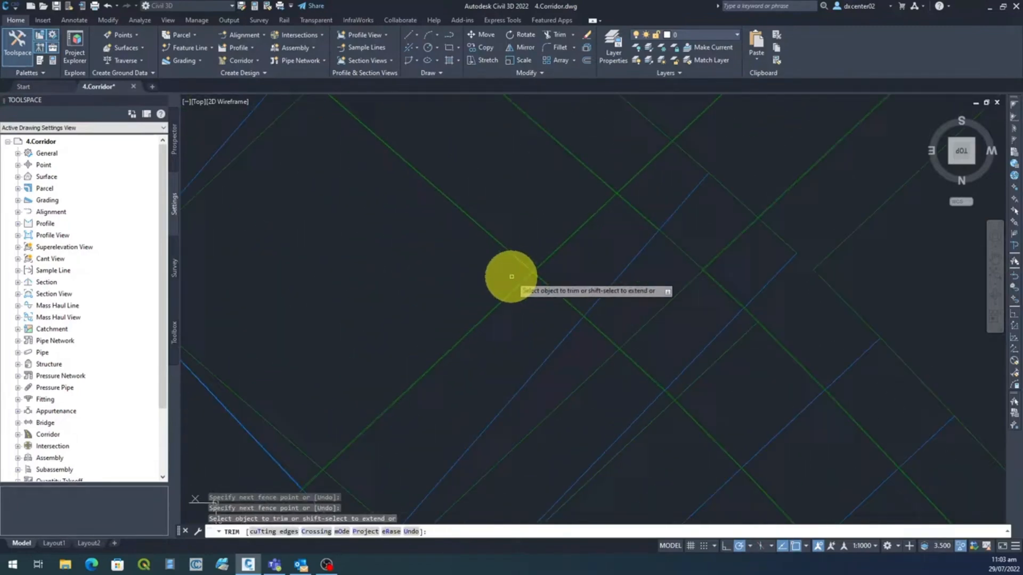
{"action": "scroll", "coordinate": [562, 263], "scroll_direction": "up", "scroll_amount": 5}
{"action": "left_click_drag", "start_coordinate": [554, 265], "coordinate": [574, 264]}
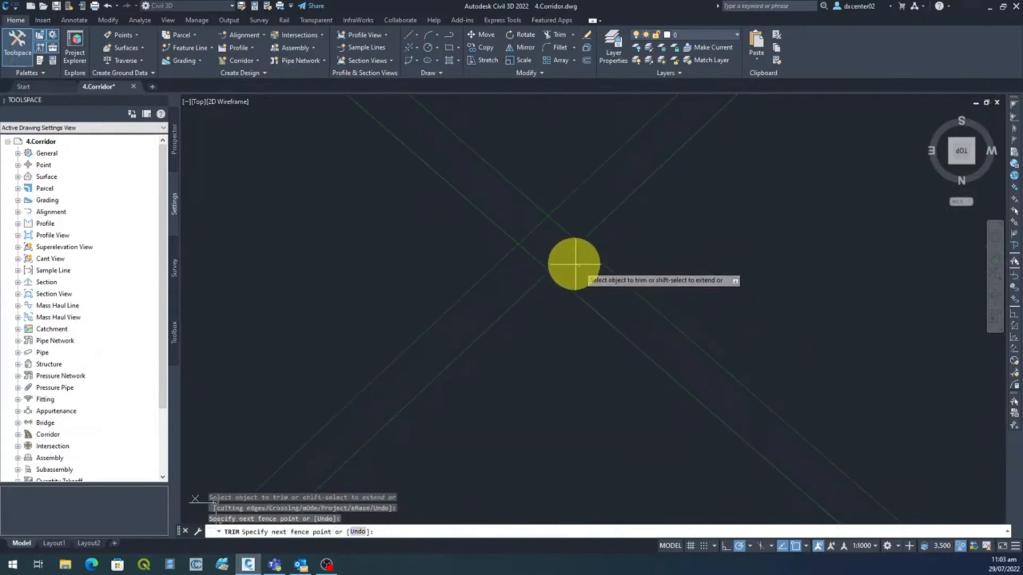
{"action": "left_click_drag", "start_coordinate": [572, 218], "coordinate": [553, 235]}
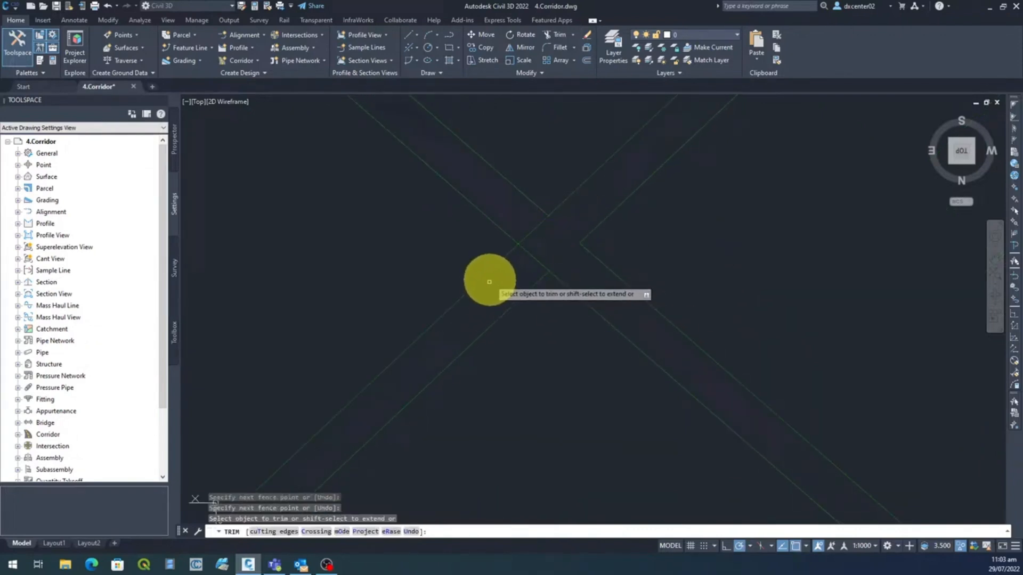
{"action": "mouse_move", "coordinate": [494, 275]}
{"action": "left_mouse_down"}
{"action": "mouse_move", "coordinate": [474, 259]}
{"action": "mouse_move", "coordinate": [487, 206]}
{"action": "left_mouse_up"}
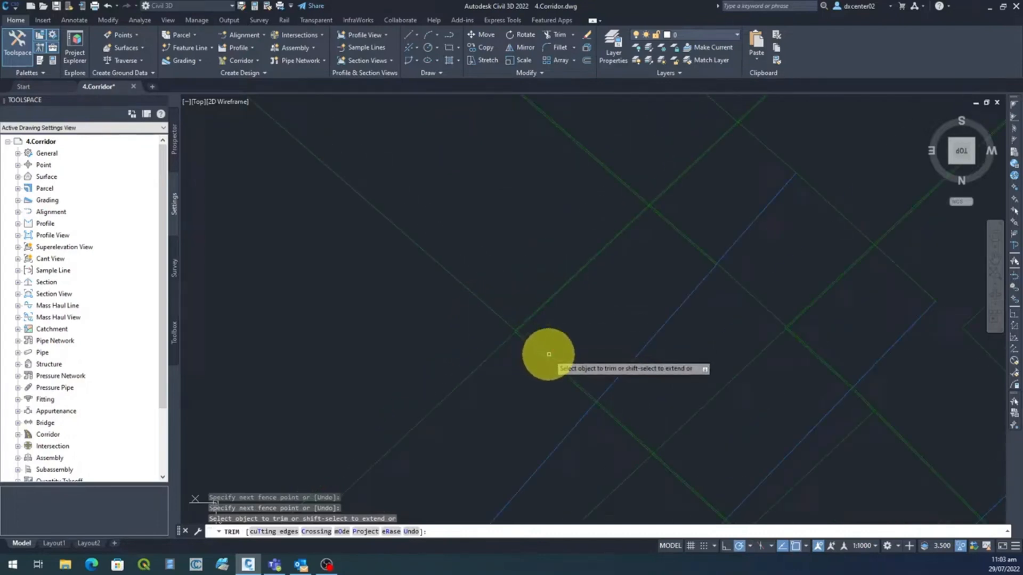
Leave Trim and erase the leftover edge-line segments spanning the mouth of the southwestern road.
{"action": "scroll", "coordinate": [586, 357], "scroll_direction": "up", "scroll_amount": 3}
{"action": "middle_click_drag", "start_coordinate": [631, 360], "coordinate": [721, 301]}
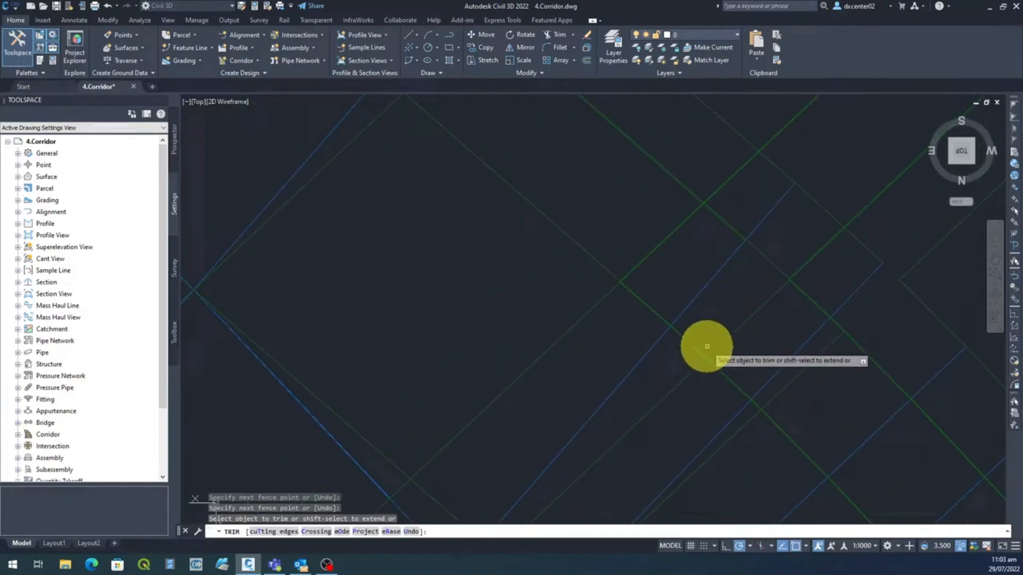
{"action": "scroll", "coordinate": [707, 347], "scroll_direction": "down", "scroll_amount": 2}
{"action": "scroll", "coordinate": [707, 346], "scroll_direction": "down", "scroll_amount": 2}
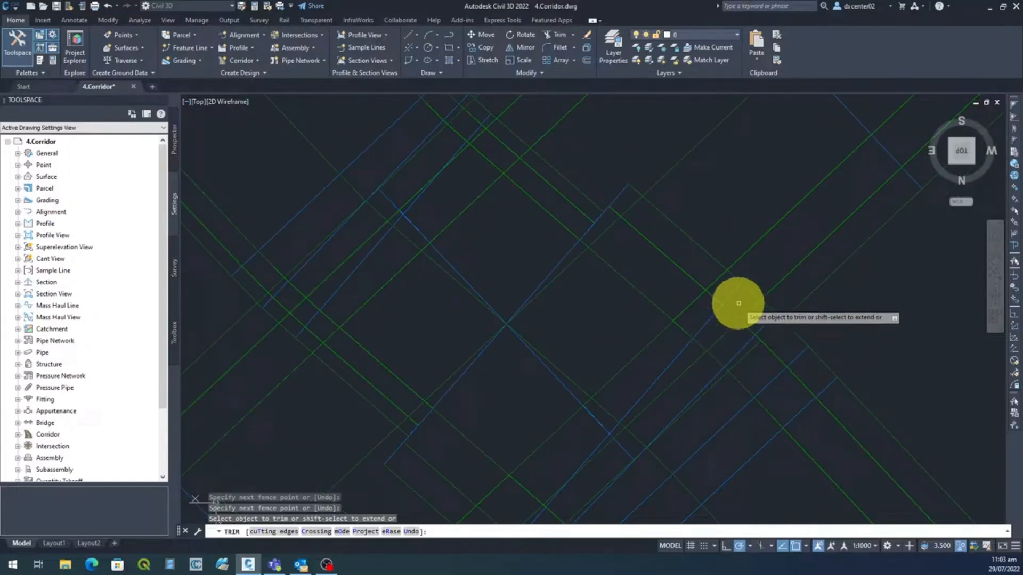
{"action": "key", "text": "Escape"}
{"action": "left_click_drag", "start_coordinate": [702, 201], "coordinate": [609, 313]}
{"action": "key", "text": "Delete"}
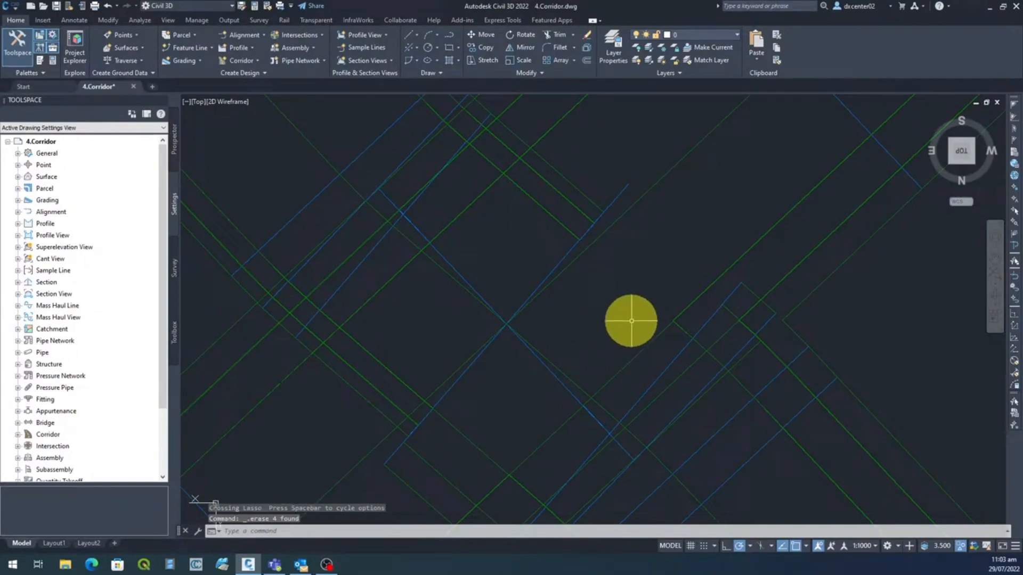
Erase the short leftover edge-line and cross-section link pieces one by one around the western corner.
{"action": "mouse_move", "coordinate": [632, 321]}
{"action": "middle_mouse_down"}
{"action": "mouse_move", "coordinate": [621, 278]}
{"action": "mouse_move", "coordinate": [574, 235]}
{"action": "middle_mouse_up"}
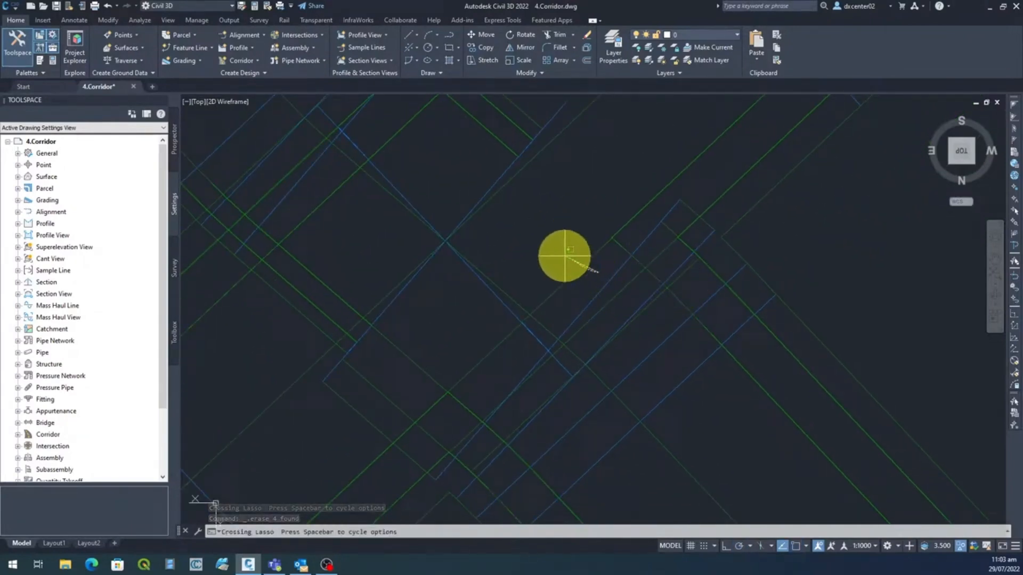
{"action": "left_click", "coordinate": [564, 249]}
{"action": "key", "text": "Delete"}
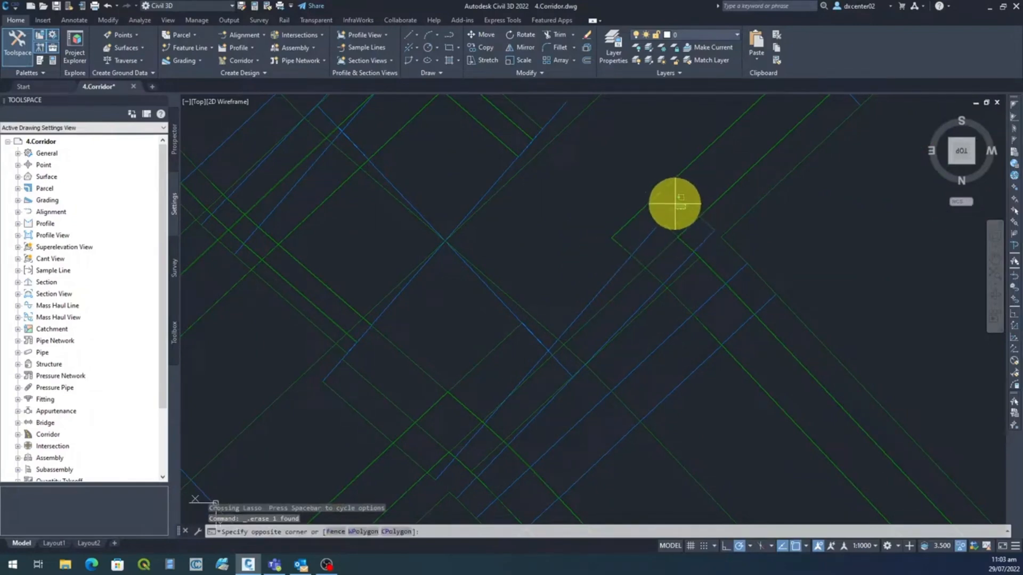
{"action": "left_click_drag", "start_coordinate": [671, 194], "coordinate": [669, 198]}
{"action": "key", "text": "Delete"}
{"action": "left_click_drag", "start_coordinate": [660, 241], "coordinate": [649, 219]}
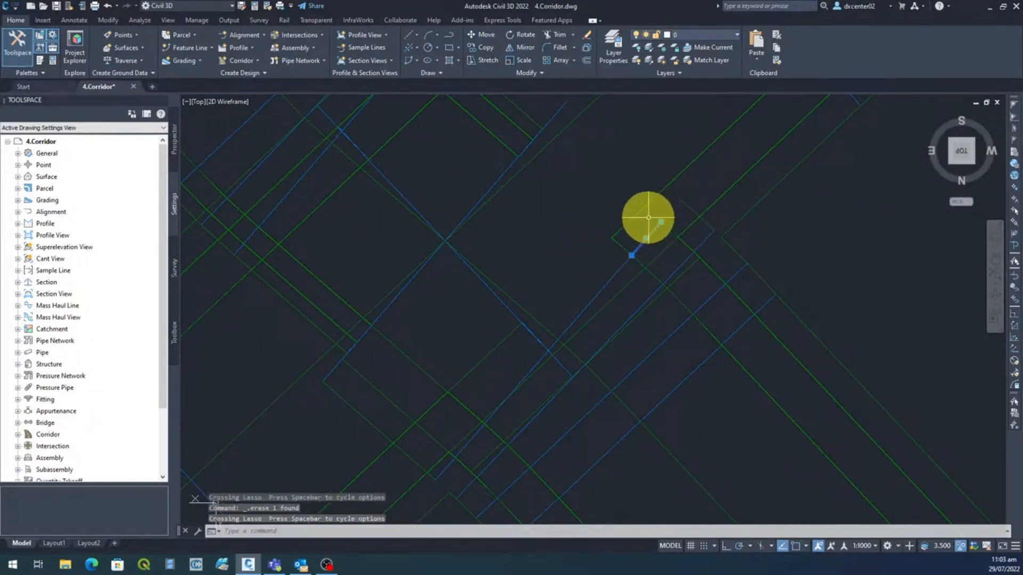
{"action": "key", "text": "Delete"}
{"action": "left_click", "coordinate": [633, 285]}
{"action": "key", "text": "Delete"}
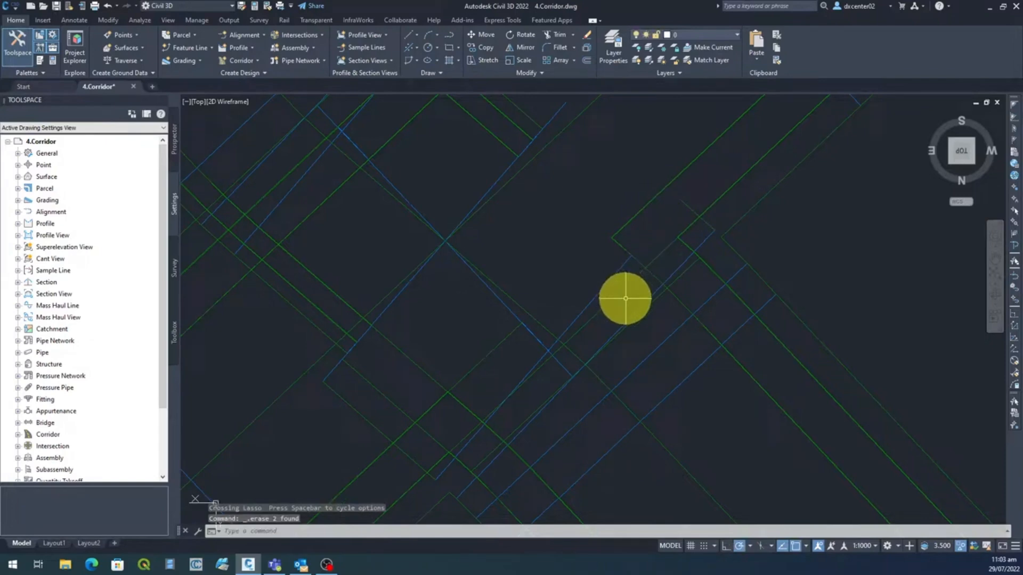
Erase the overlapping edge lines and links running across the northwestern road's mouth between the western and northern corners.
{"action": "left_click", "coordinate": [623, 345]}
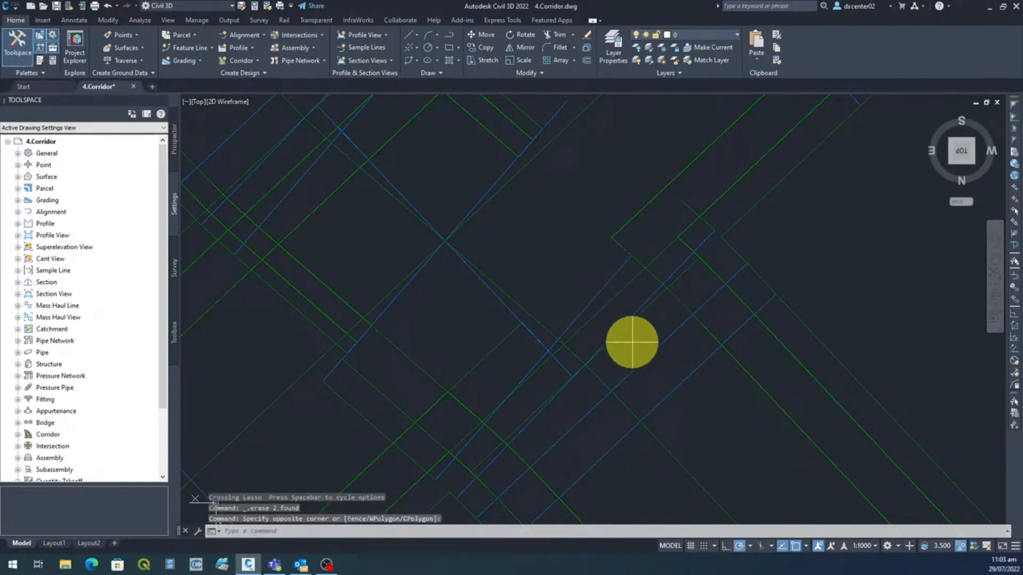
{"action": "left_click", "coordinate": [632, 342]}
{"action": "left_click", "coordinate": [576, 290]}
{"action": "key", "text": "Delete"}
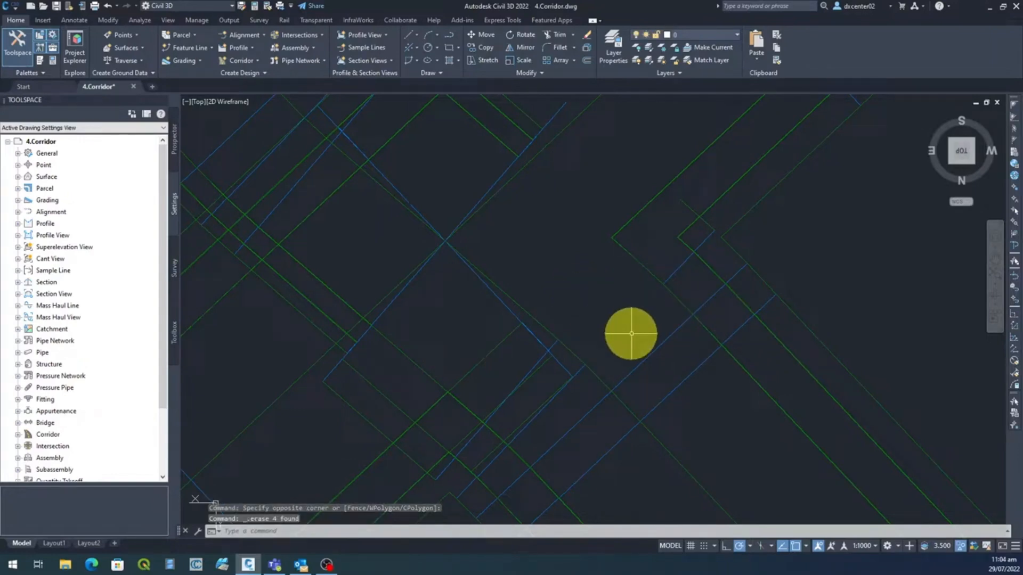
{"action": "middle_click_drag", "start_coordinate": [628, 343], "coordinate": [677, 263]}
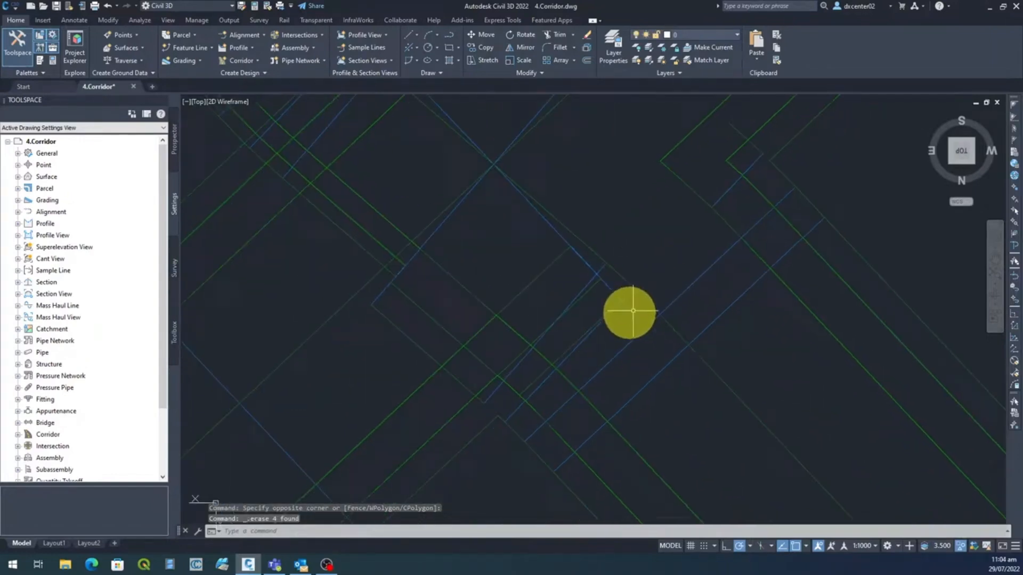
{"action": "left_click", "coordinate": [562, 293]}
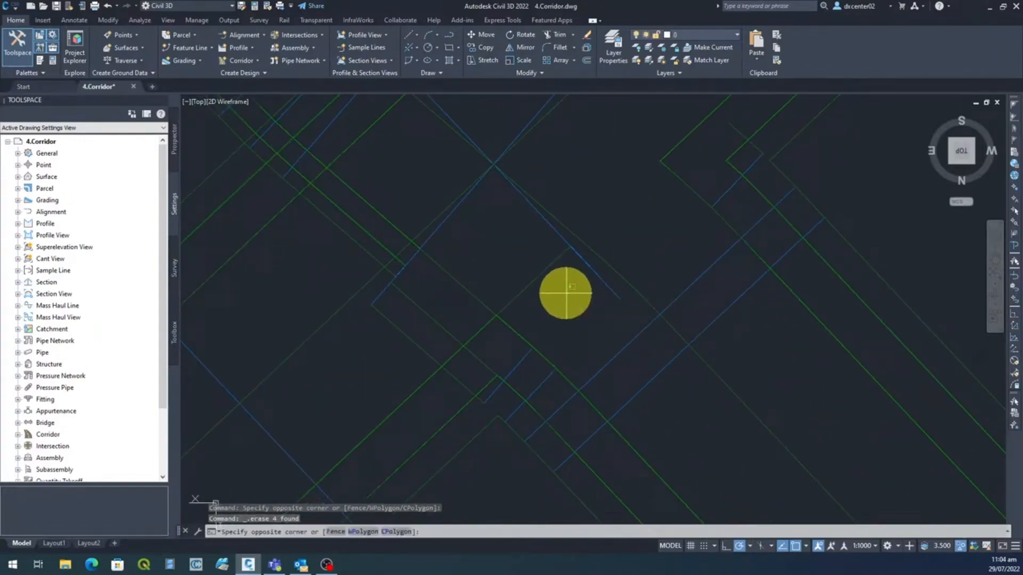
{"action": "left_click", "coordinate": [520, 259]}
{"action": "key", "text": "Delete"}
Erase the leftover edge lines across the northeastern road's mouth and the stray link pieces northwest of the crossing's centre.
{"action": "left_click_drag", "start_coordinate": [491, 258], "coordinate": [379, 331]}
{"action": "key", "text": "Delete"}
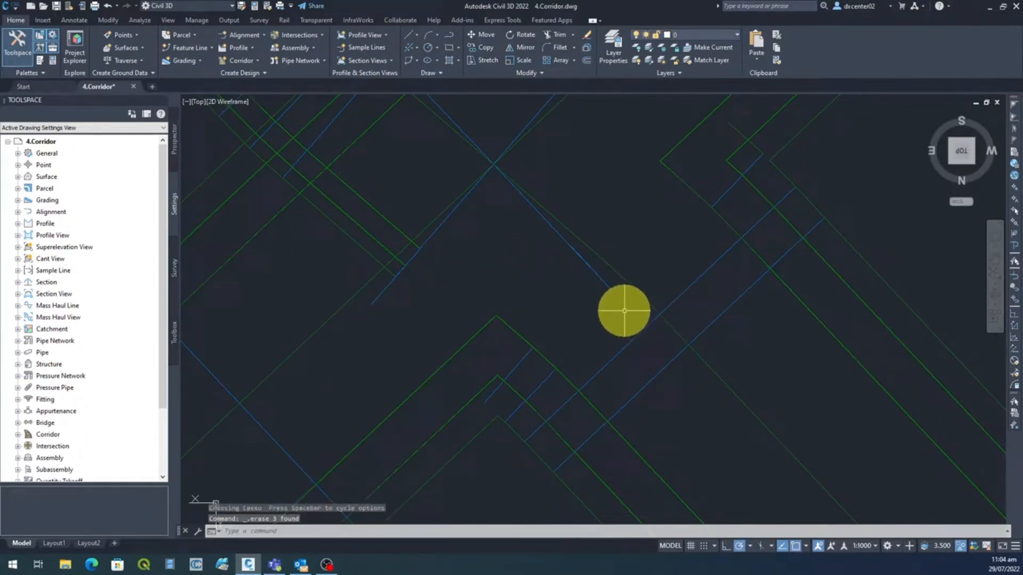
{"action": "left_click", "coordinate": [624, 311]}
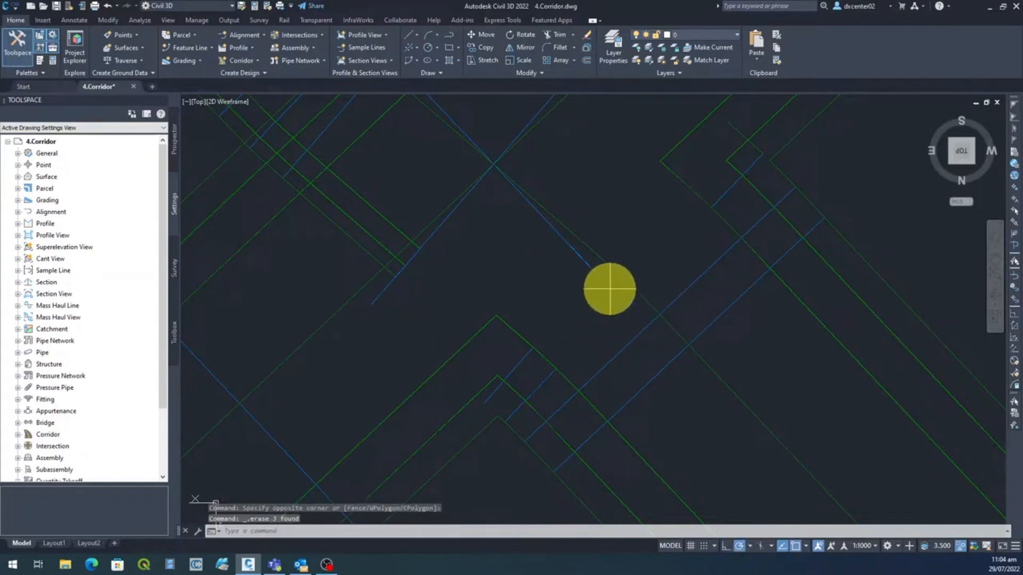
{"action": "left_click", "coordinate": [610, 289]}
{"action": "left_click", "coordinate": [580, 270]}
{"action": "key", "text": "Delete"}
Use Trim with fences to cut the overlapping outermost edge lines at the southern corner of the crossing.
{"action": "scroll", "coordinate": [564, 312], "scroll_direction": "down", "scroll_amount": 4}
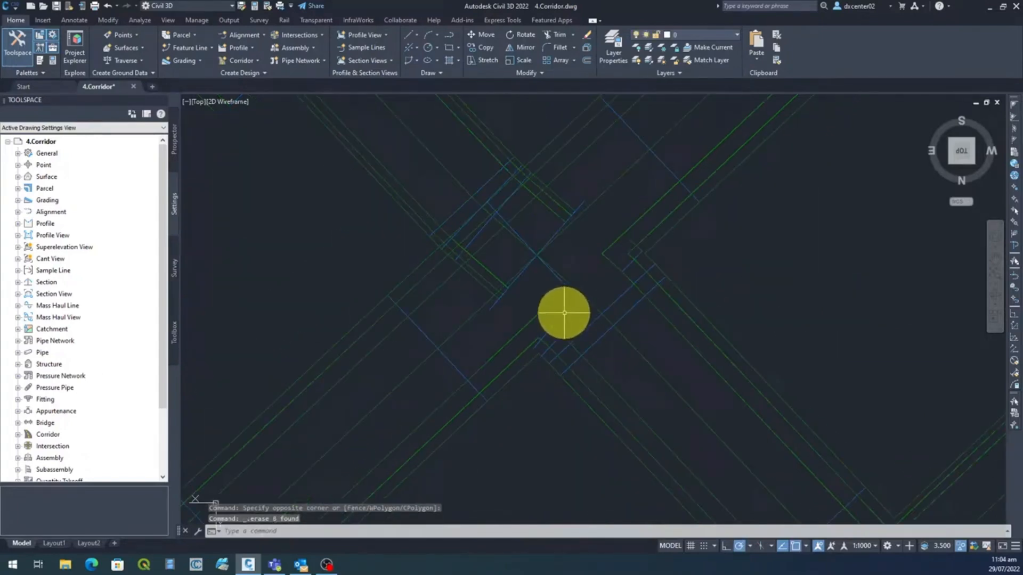
{"action": "mouse_move", "coordinate": [568, 265]}
{"action": "middle_mouse_down"}
{"action": "mouse_move", "coordinate": [728, 306]}
{"action": "mouse_move", "coordinate": [734, 331]}
{"action": "middle_mouse_up"}
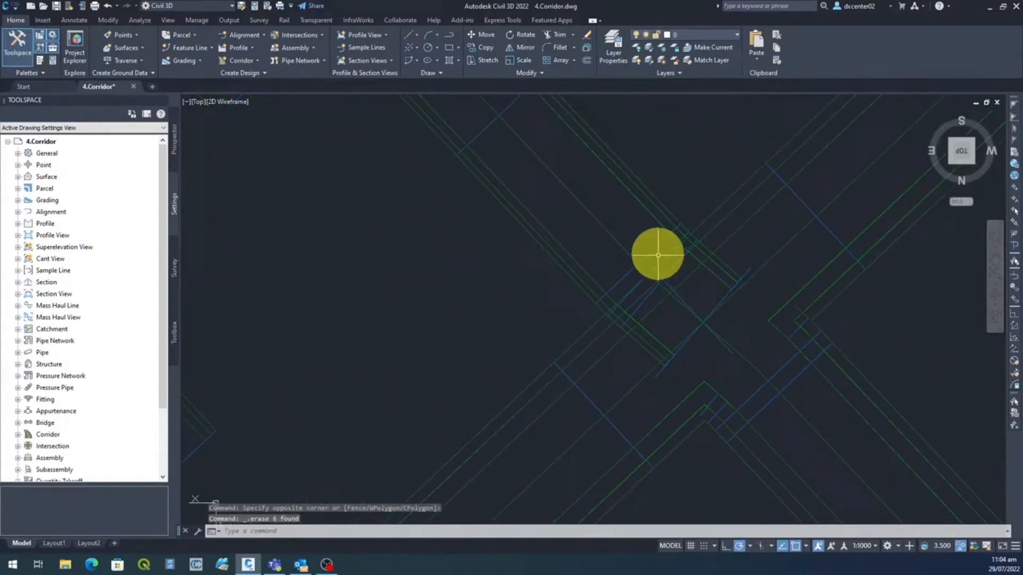
{"action": "scroll", "coordinate": [693, 224], "scroll_direction": "up", "scroll_amount": 3}
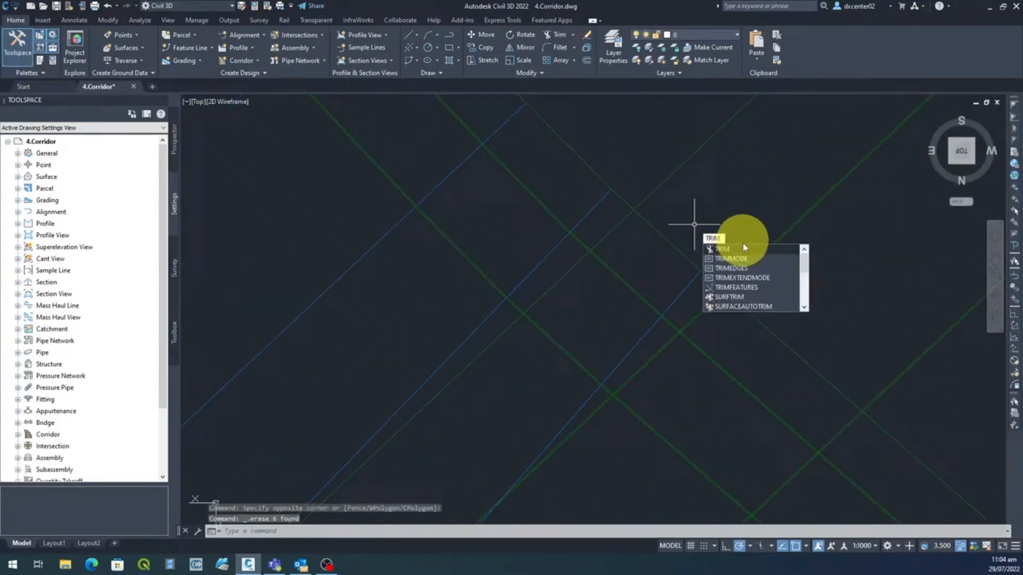
{"action": "key", "text": "Return"}
{"action": "left_click", "coordinate": [629, 230]}
{"action": "left_click", "coordinate": [610, 220]}
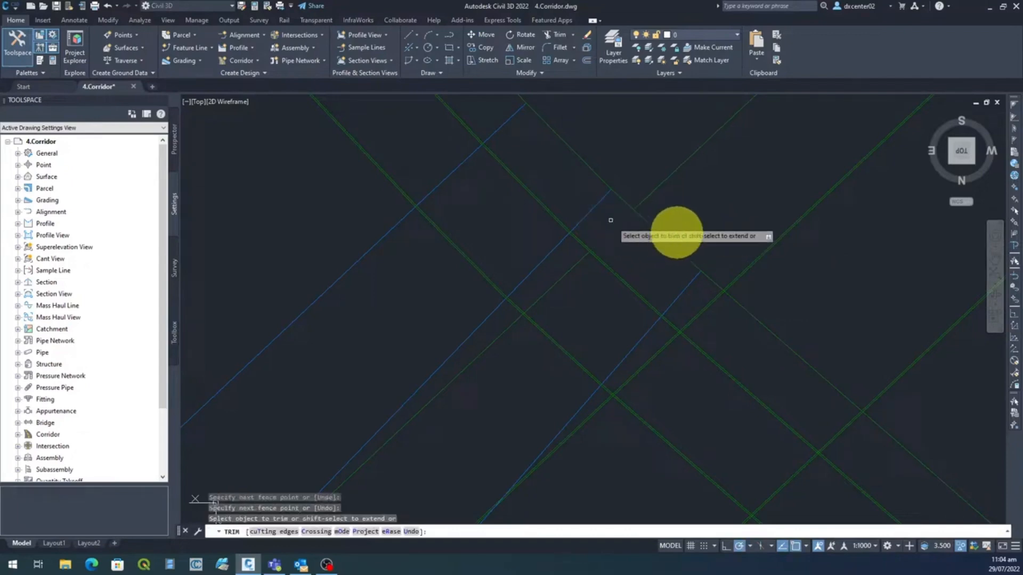
{"action": "left_click", "coordinate": [692, 215]}
{"action": "left_click", "coordinate": [653, 237]}
Trim the overlapping middle pair of edge lines where they cross at the southern corner of the crossing.
{"action": "scroll", "coordinate": [741, 340], "scroll_direction": "down", "scroll_amount": 2}
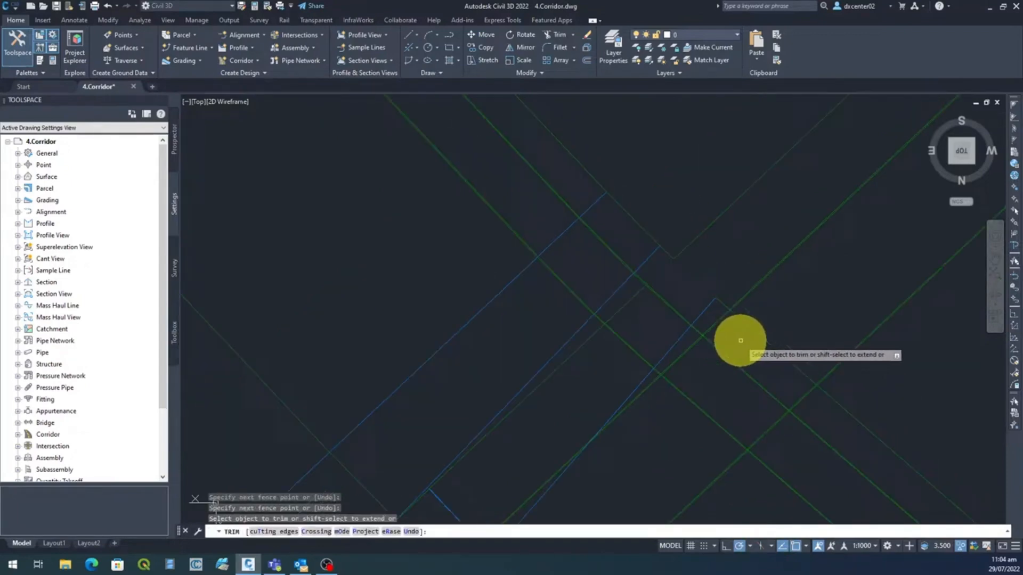
{"action": "mouse_move", "coordinate": [751, 341]}
{"action": "middle_mouse_down"}
{"action": "mouse_move", "coordinate": [621, 213]}
{"action": "mouse_move", "coordinate": [578, 228]}
{"action": "middle_mouse_up"}
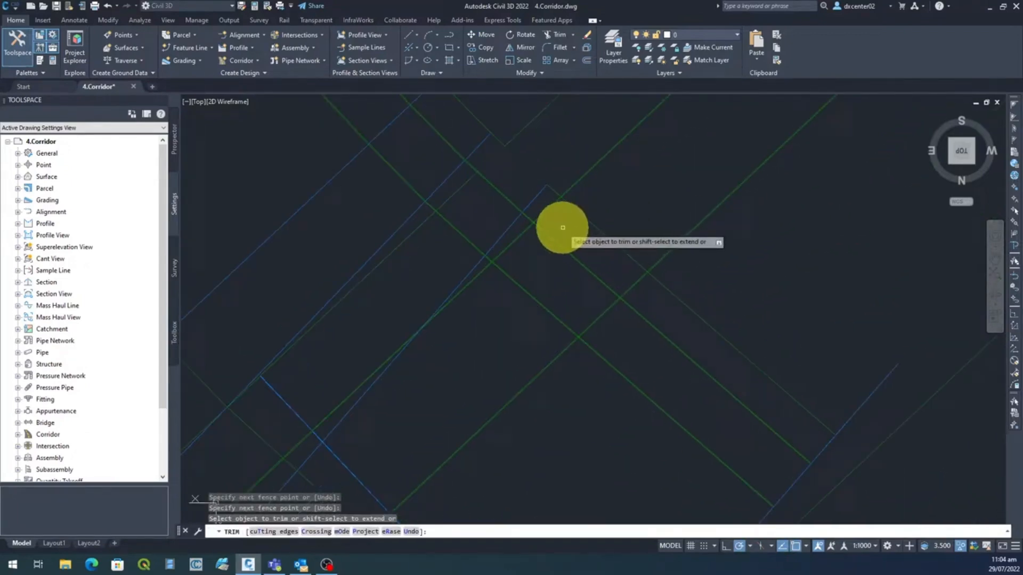
{"action": "scroll", "coordinate": [530, 227], "scroll_direction": "up", "scroll_amount": 4}
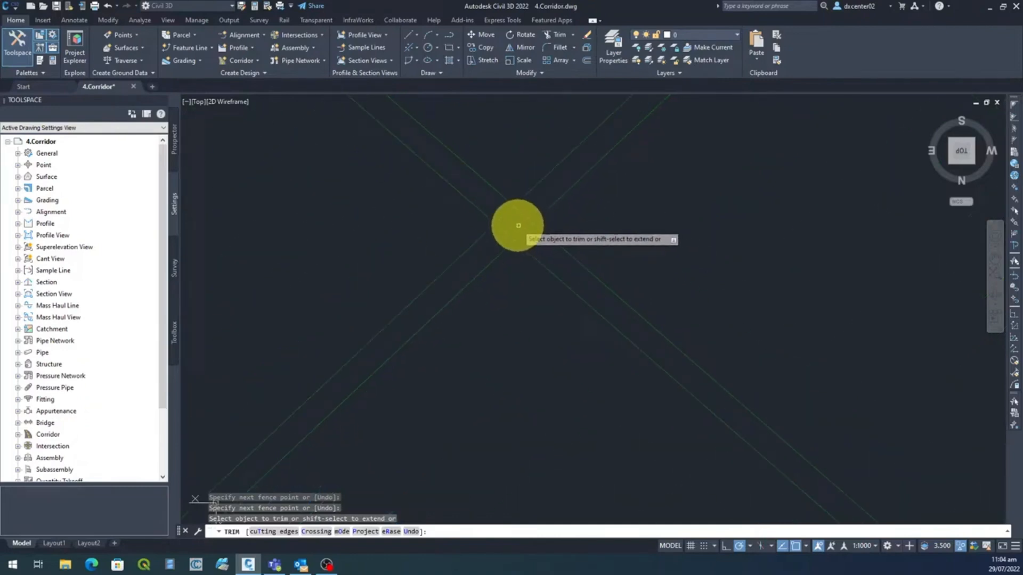
{"action": "left_click", "coordinate": [502, 219]}
{"action": "left_click", "coordinate": [531, 209]}
{"action": "left_click", "coordinate": [518, 225]}
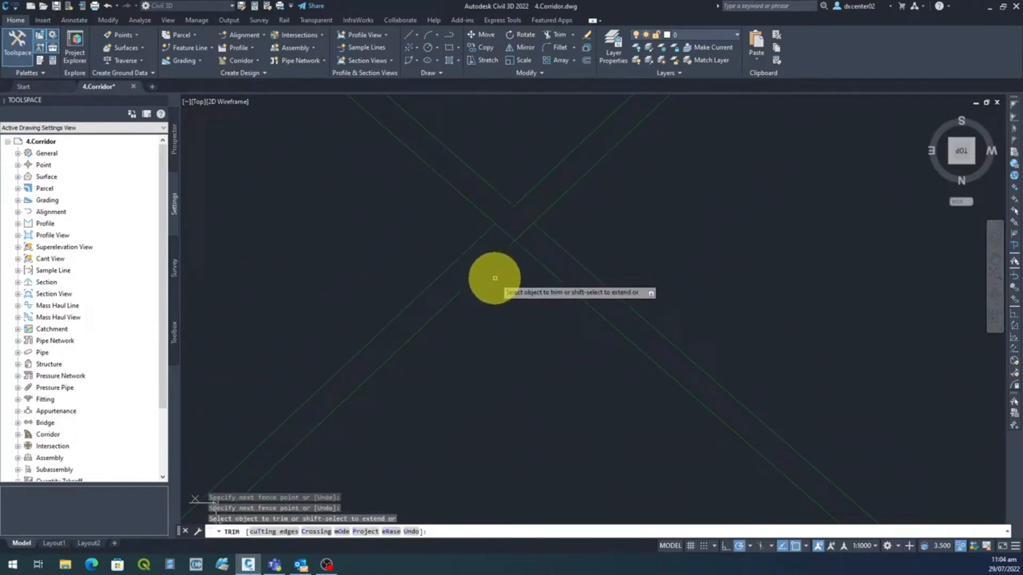
{"action": "scroll", "coordinate": [537, 318], "scroll_direction": "down", "scroll_amount": 2}
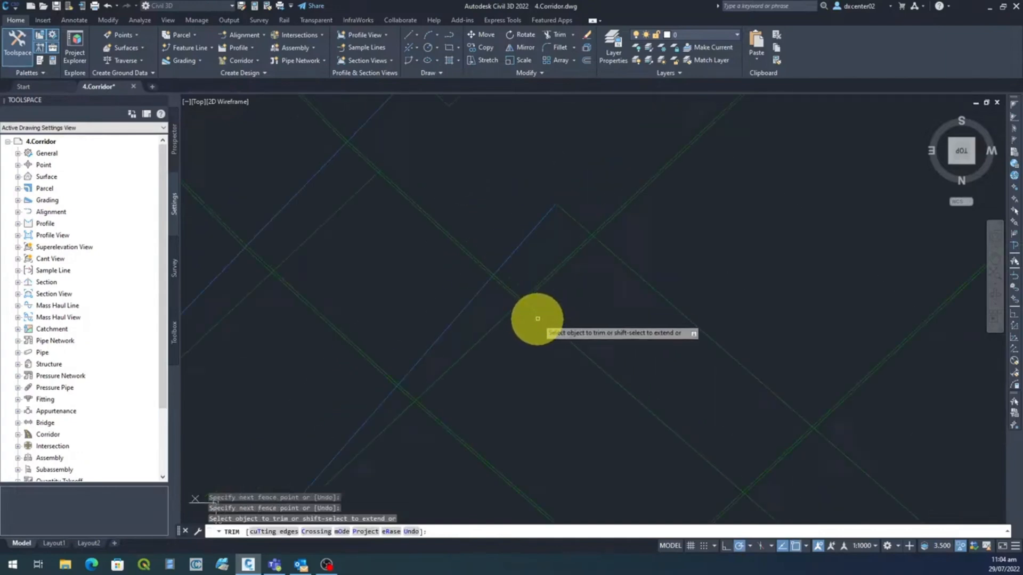
Trim the overlapping innermost pair of edge lines at the southern corner, cutting the ends that run past each other.
{"action": "scroll", "coordinate": [538, 319], "scroll_direction": "down", "scroll_amount": 2}
{"action": "mouse_move", "coordinate": [589, 400]}
{"action": "middle_mouse_down"}
{"action": "mouse_move", "coordinate": [513, 341]}
{"action": "mouse_move", "coordinate": [488, 287]}
{"action": "middle_mouse_up"}
{"action": "scroll", "coordinate": [493, 246], "scroll_direction": "up", "scroll_amount": 3}
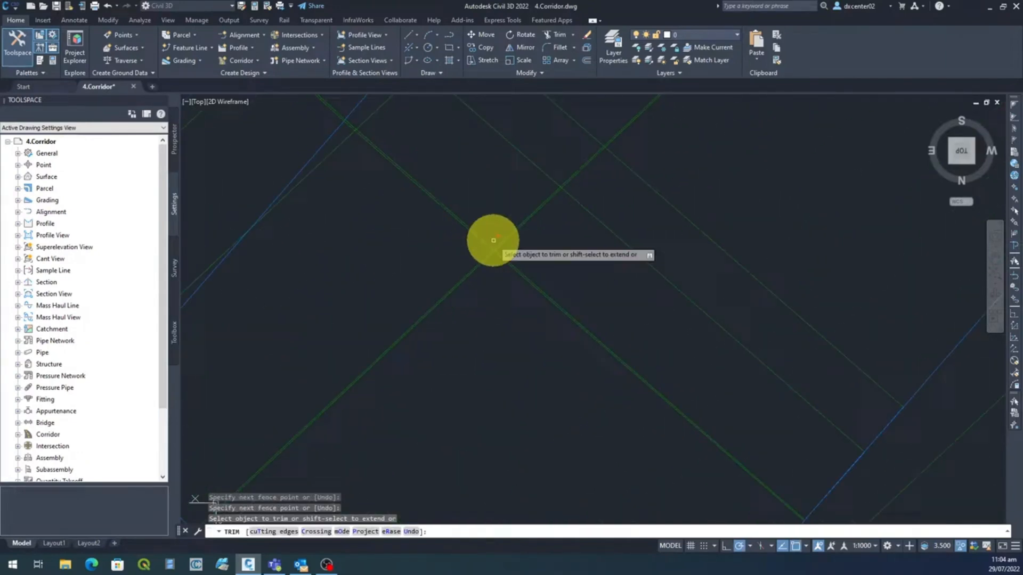
{"action": "scroll", "coordinate": [493, 242], "scroll_direction": "up", "scroll_amount": 5}
{"action": "left_click", "coordinate": [452, 254]}
{"action": "left_click", "coordinate": [434, 235]}
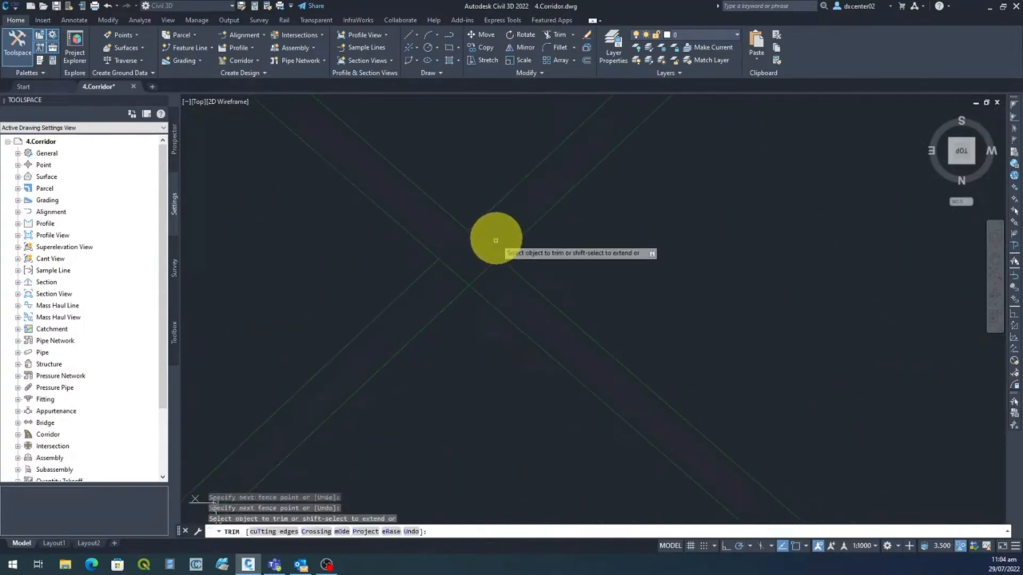
{"action": "left_click", "coordinate": [496, 240]}
{"action": "left_click", "coordinate": [467, 261]}
{"action": "left_click", "coordinate": [459, 323]}
{"action": "left_click", "coordinate": [429, 308]}
{"action": "left_click", "coordinate": [532, 317]}
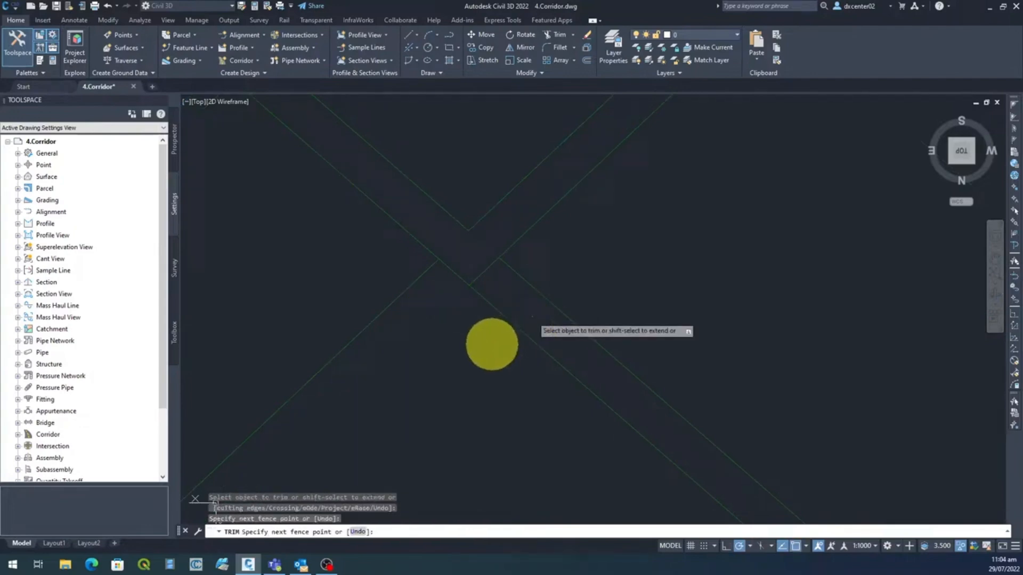
Trim the overlapping outermost edge lines at the eastern corner of the crossing with a fence.
{"action": "scroll", "coordinate": [455, 363], "scroll_direction": "down", "scroll_amount": 6}
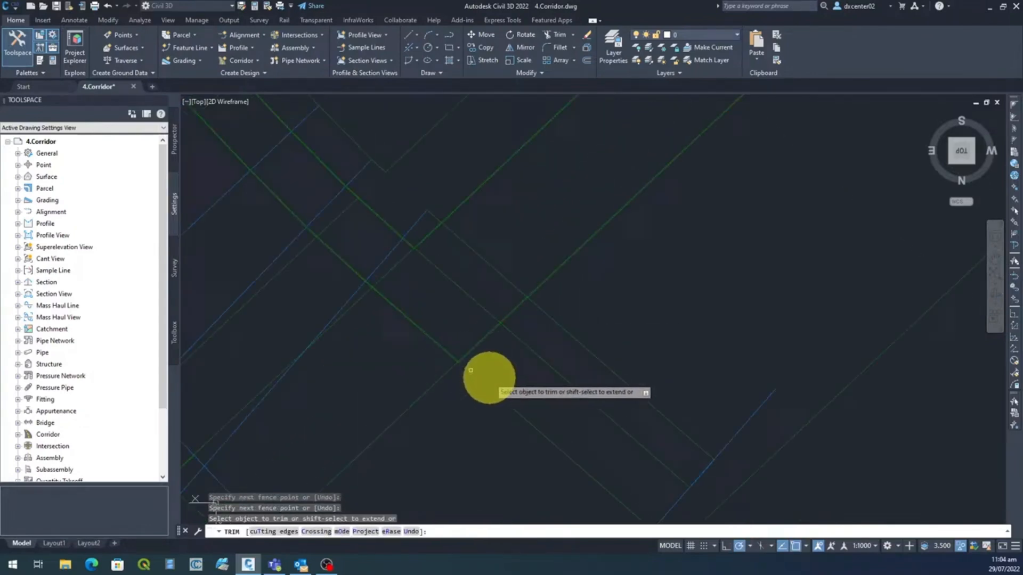
{"action": "mouse_move", "coordinate": [518, 404]}
{"action": "middle_mouse_down"}
{"action": "mouse_move", "coordinate": [682, 158]}
{"action": "mouse_move", "coordinate": [704, 176]}
{"action": "middle_mouse_up"}
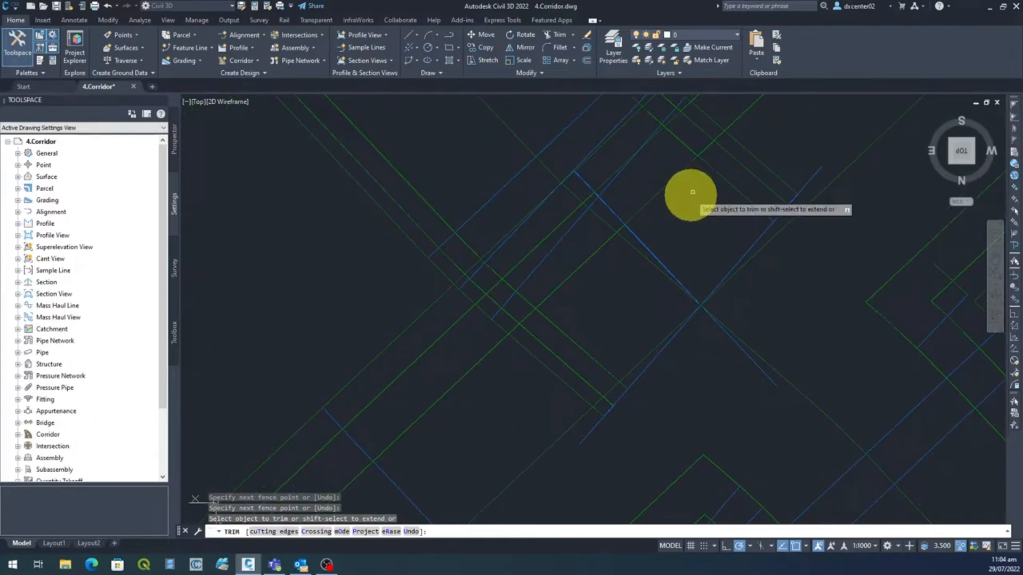
{"action": "scroll", "coordinate": [467, 292], "scroll_direction": "up", "scroll_amount": 3}
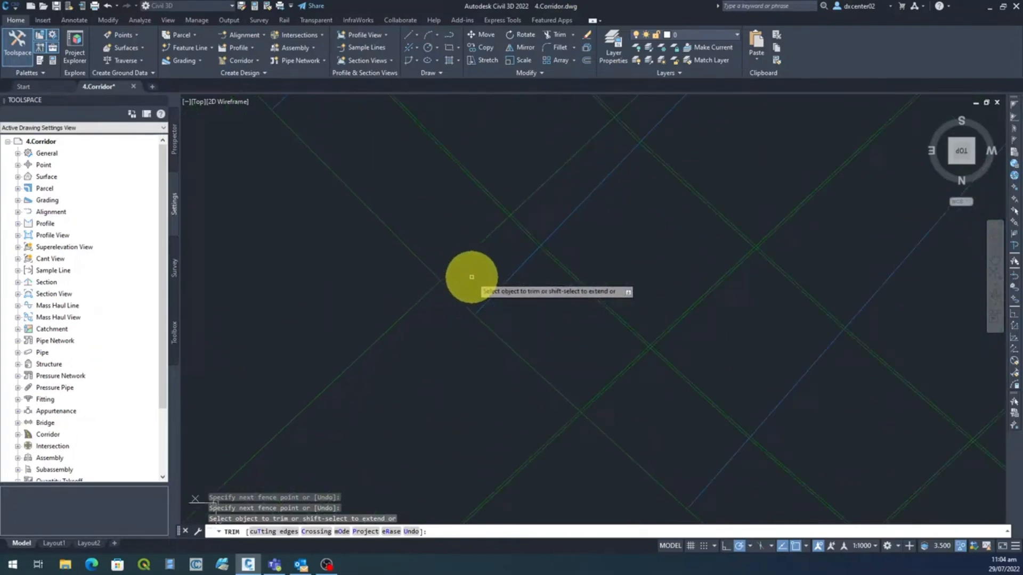
{"action": "left_click", "coordinate": [468, 276]}
{"action": "left_click", "coordinate": [447, 305]}
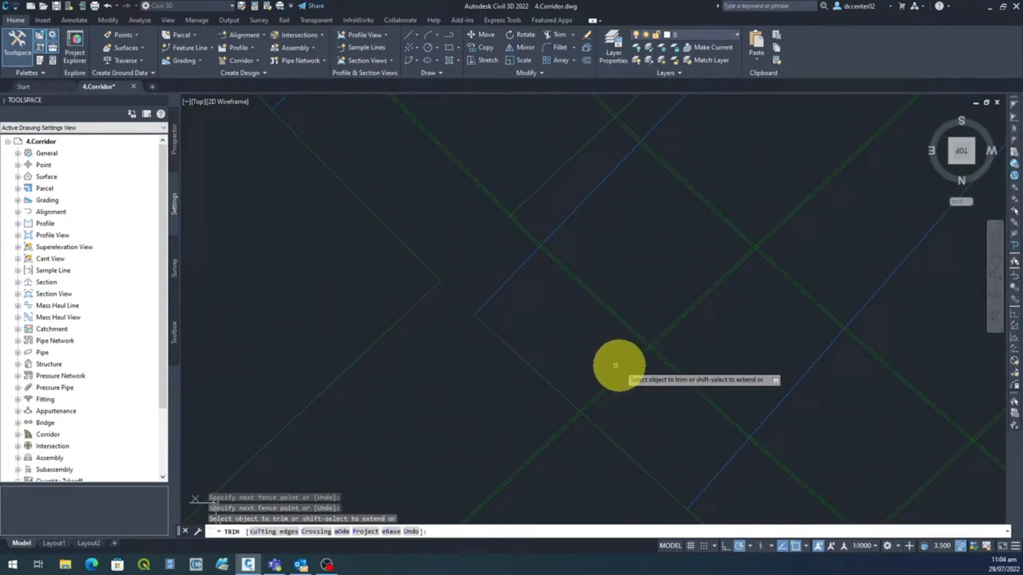
Trim the overlapping middle pair of edge lines at the eastern corner with fences across the unwanted ends.
{"action": "middle_click_drag", "start_coordinate": [662, 351], "coordinate": [599, 299]}
{"action": "scroll", "coordinate": [533, 289], "scroll_direction": "up", "scroll_amount": 3}
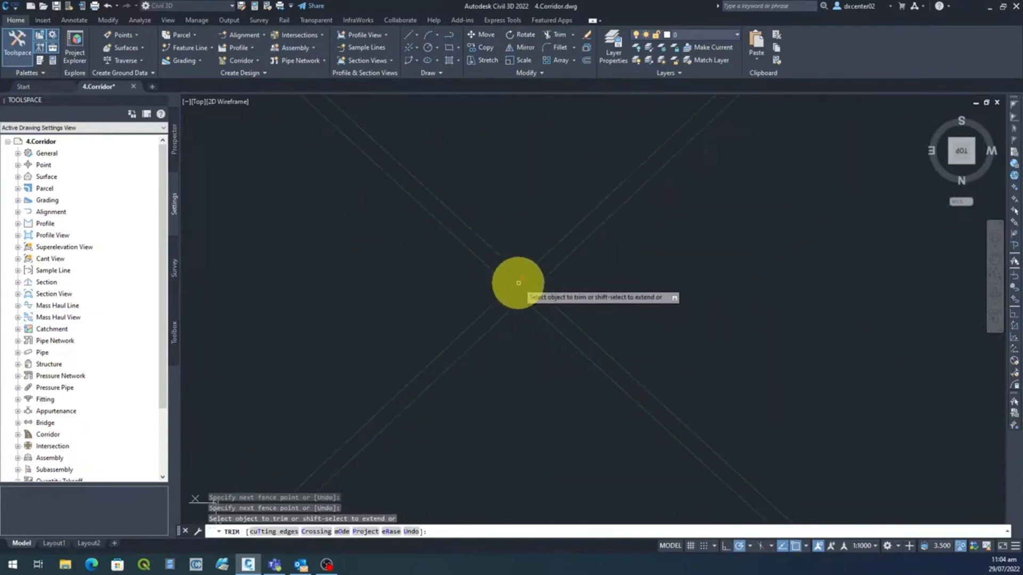
{"action": "left_click", "coordinate": [520, 286]}
{"action": "left_click", "coordinate": [509, 279]}
{"action": "left_click", "coordinate": [514, 289]}
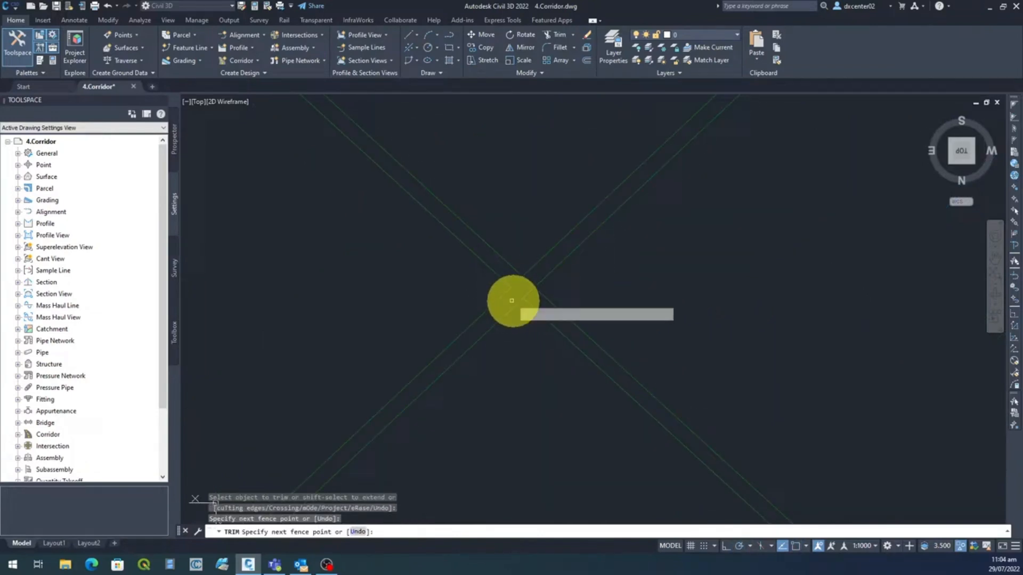
{"action": "left_click", "coordinate": [511, 301]}
{"action": "left_click", "coordinate": [589, 258]}
{"action": "left_click", "coordinate": [571, 297]}
{"action": "left_click", "coordinate": [564, 319]}
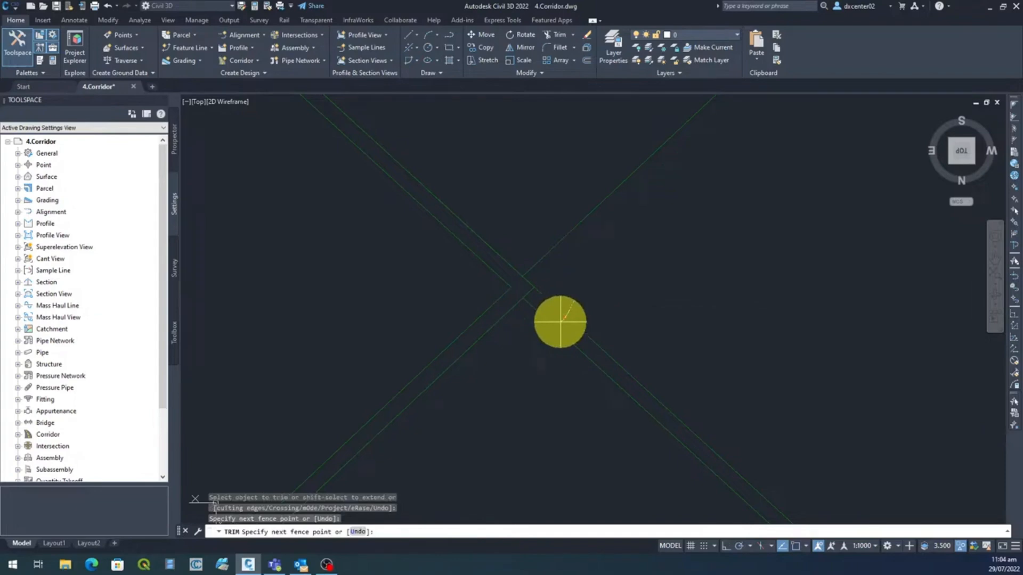
{"action": "left_click", "coordinate": [903, 309]}
Trim the overlapping innermost pair of edge lines at the eastern corner and finish the Trim command.
{"action": "scroll", "coordinate": [473, 281], "scroll_direction": "down", "scroll_amount": 4}
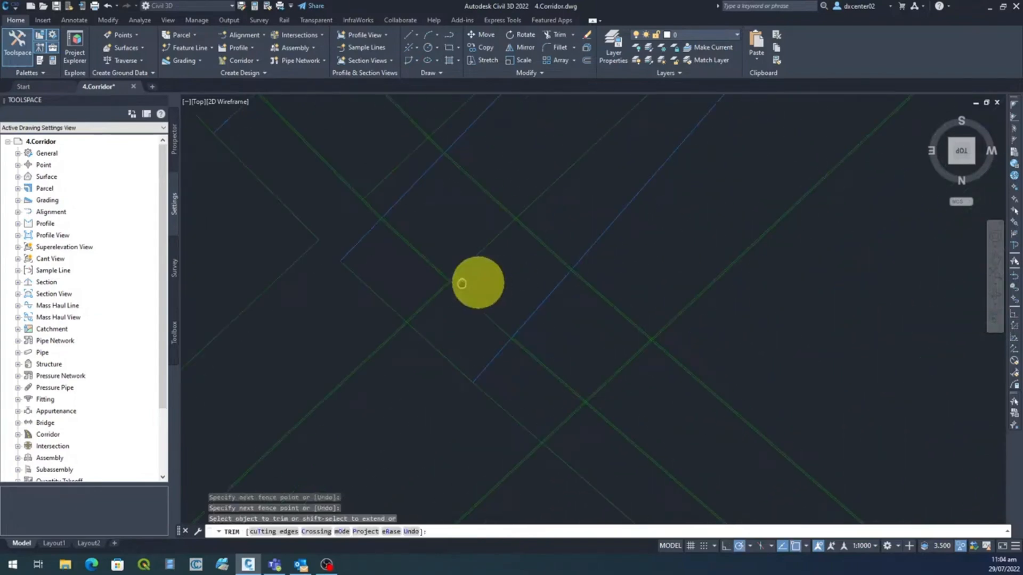
{"action": "scroll", "coordinate": [472, 292], "scroll_direction": "up", "scroll_amount": 5}
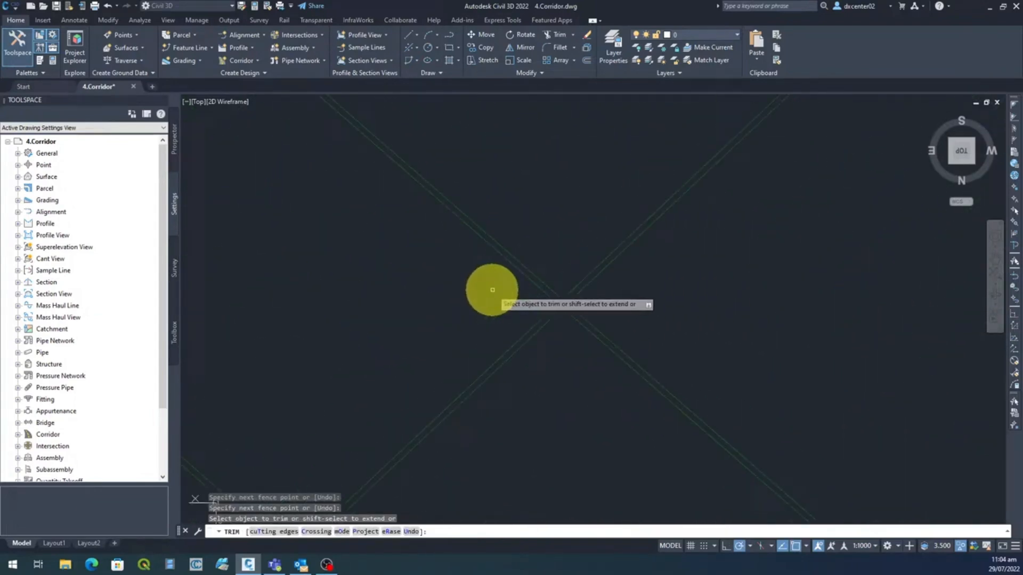
{"action": "middle_click_drag", "start_coordinate": [525, 302], "coordinate": [440, 252]}
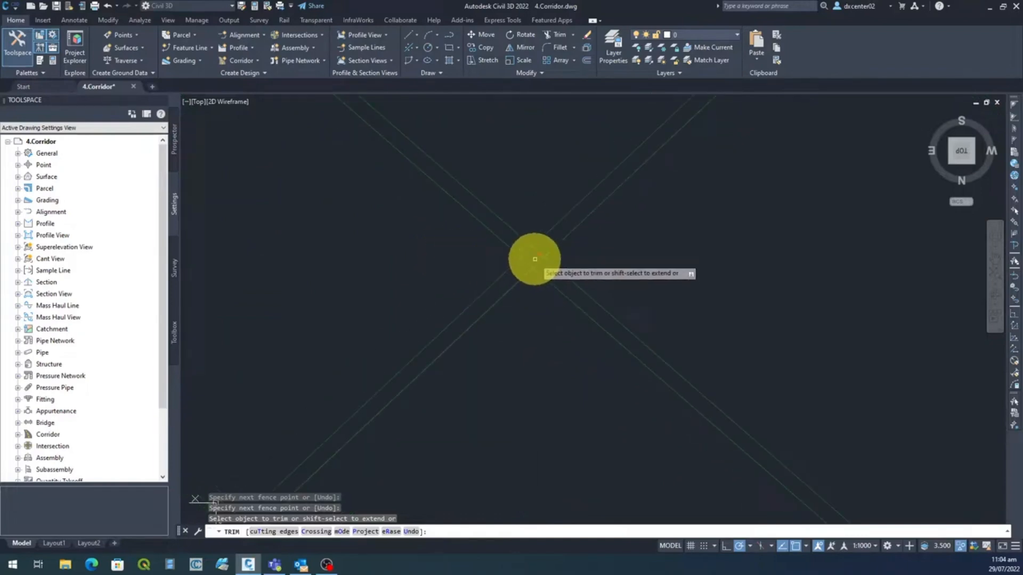
{"action": "left_click", "coordinate": [530, 255]}
{"action": "left_click", "coordinate": [525, 259]}
{"action": "left_click", "coordinate": [531, 257]}
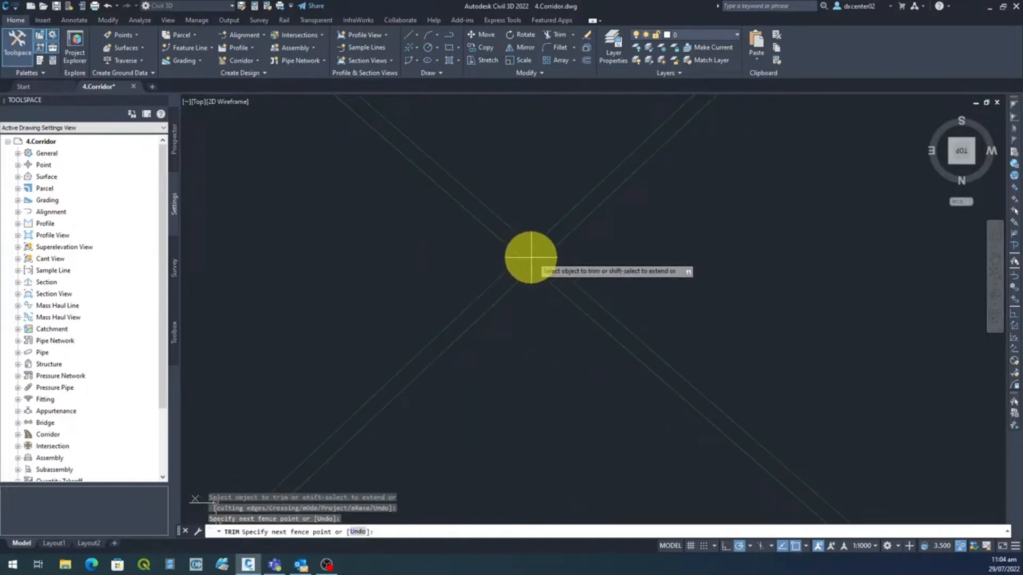
{"action": "left_click", "coordinate": [524, 267]}
{"action": "left_click", "coordinate": [565, 244]}
{"action": "left_click", "coordinate": [553, 237]}
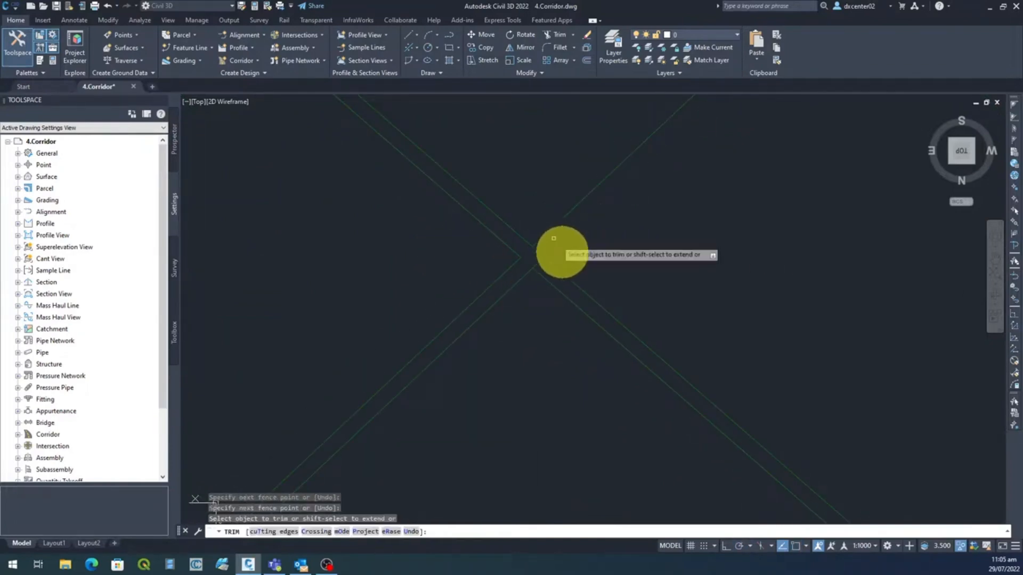
{"action": "left_click", "coordinate": [577, 266]}
{"action": "left_click", "coordinate": [700, 285]}
{"action": "key", "text": "Return"}
{"action": "key", "text": "Escape"}
{"action": "scroll", "coordinate": [723, 283], "scroll_direction": "down", "scroll_amount": 4}
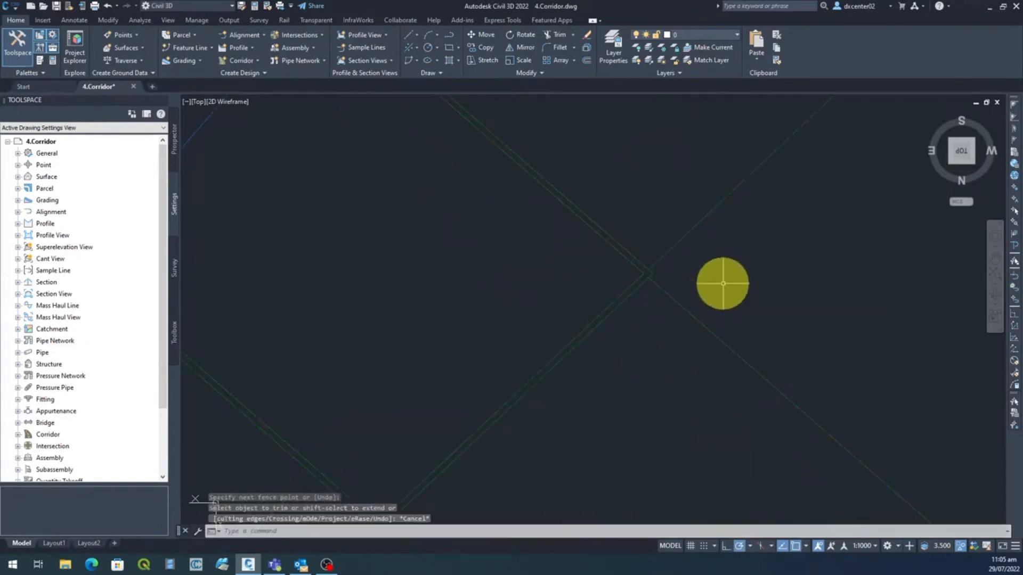
Erase the leftover edge lines running from the eastern corner across the southeastern and northeastern roads' mouths.
{"action": "middle_click_drag", "start_coordinate": [722, 270], "coordinate": [605, 279]}
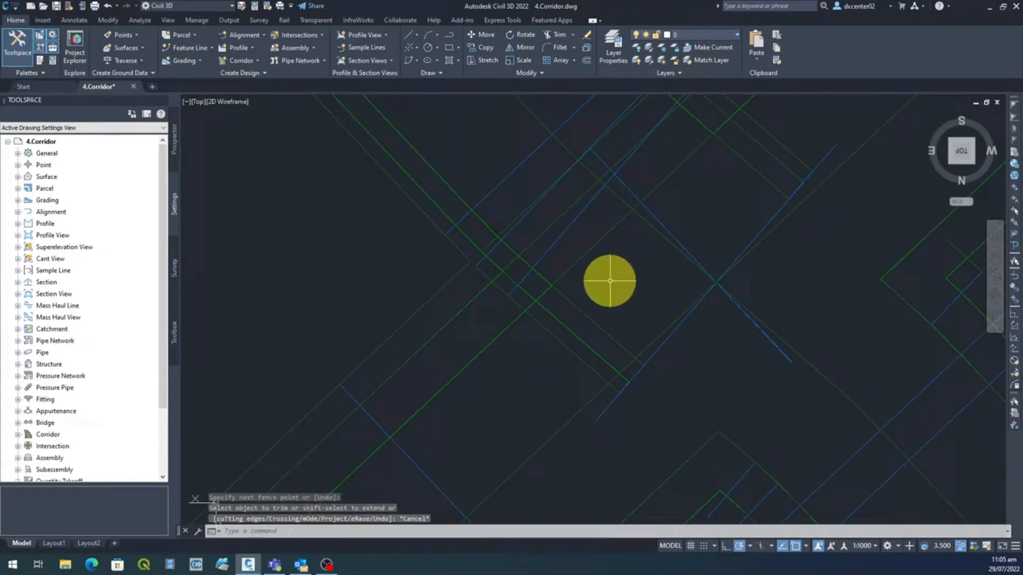
{"action": "left_click_drag", "start_coordinate": [624, 266], "coordinate": [515, 174]}
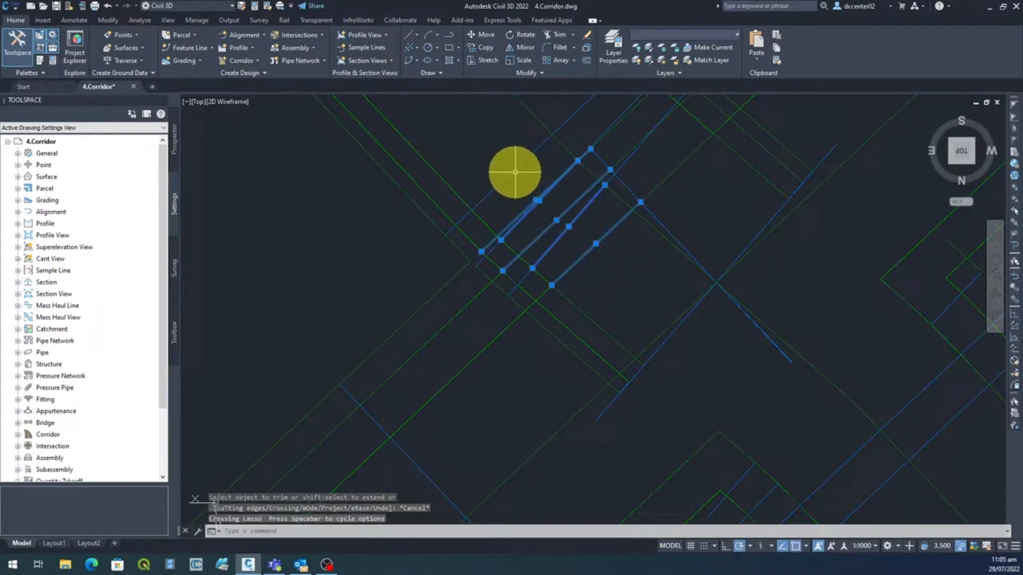
{"action": "key", "text": "Delete"}
{"action": "left_click", "coordinate": [560, 356]}
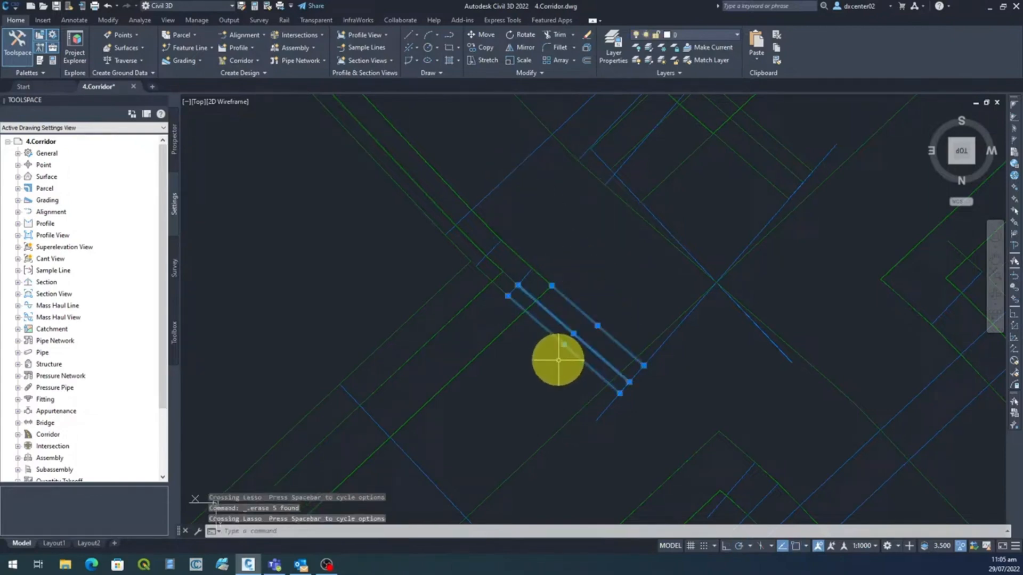
{"action": "key", "text": "Delete"}
Erase the leftover edge lines across the southwestern road's mouth and the remaining line pieces southeast of the crossing's centre.
{"action": "scroll", "coordinate": [592, 285], "scroll_direction": "down", "scroll_amount": 2}
{"action": "middle_click_drag", "start_coordinate": [593, 284], "coordinate": [568, 324]}
{"action": "left_click", "coordinate": [697, 216]}
{"action": "key", "text": "Delete"}
{"action": "left_click_drag", "start_coordinate": [654, 262], "coordinate": [574, 218]}
{"action": "key", "text": "Delete"}
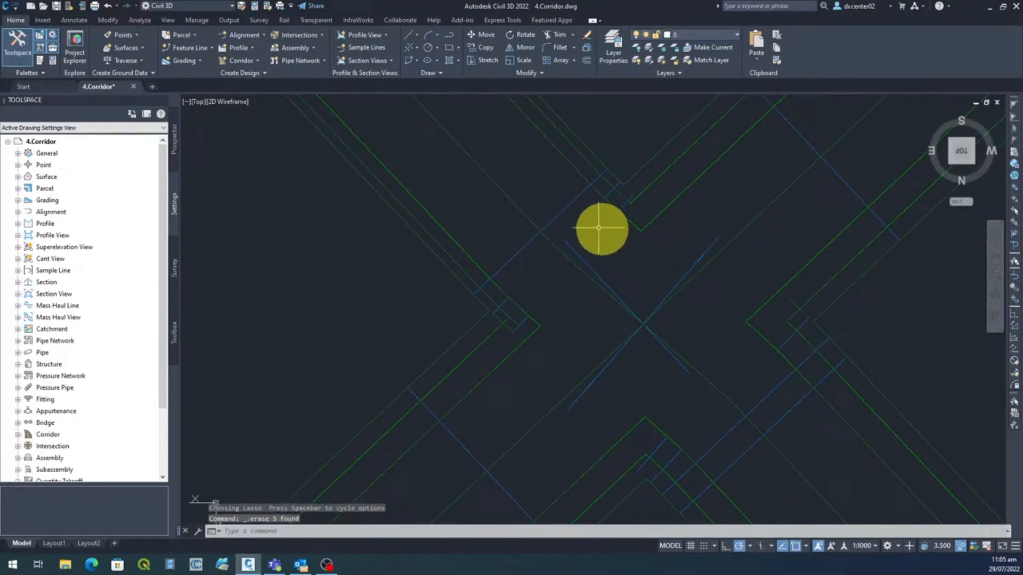
Erase the outer end pieces of the stepped cross-section link northeast of the crossing's centre.
{"action": "scroll", "coordinate": [679, 259], "scroll_direction": "down", "scroll_amount": 2}
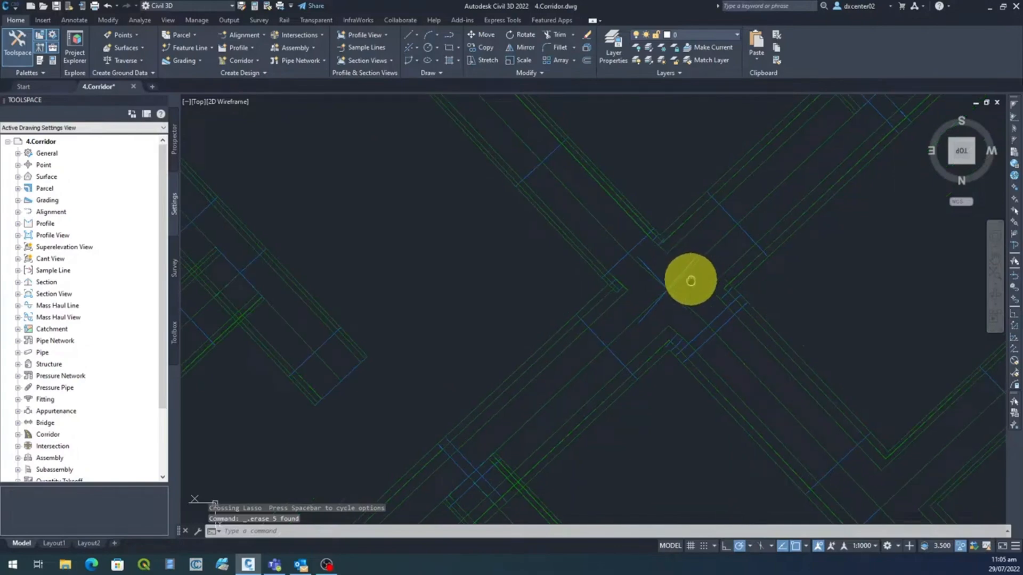
{"action": "middle_click_drag", "start_coordinate": [692, 281], "coordinate": [598, 253]}
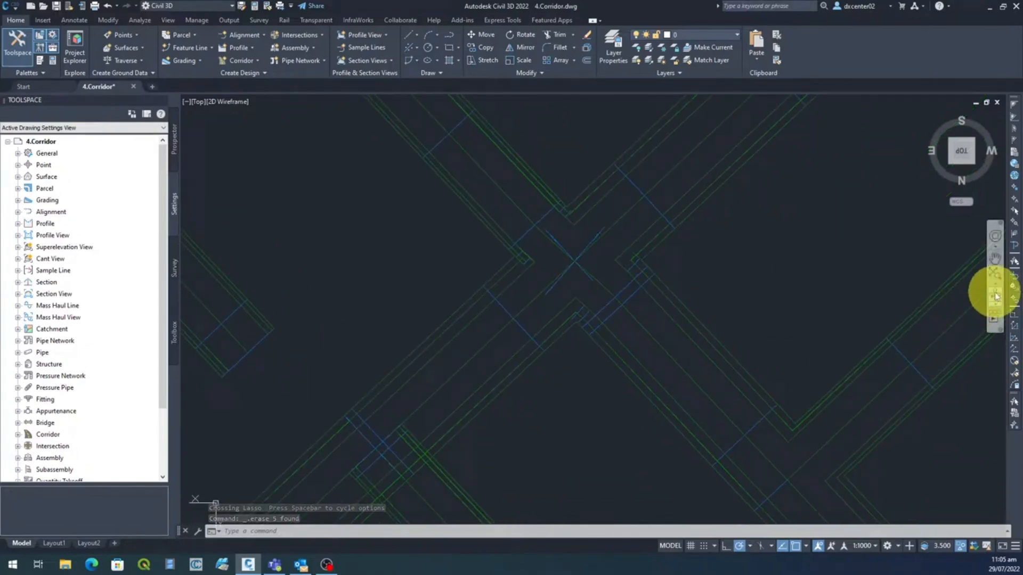
{"action": "left_click", "coordinate": [996, 296]}
{"action": "mouse_move", "coordinate": [616, 377]}
{"action": "left_mouse_down"}
{"action": "mouse_move", "coordinate": [591, 293]}
{"action": "mouse_move", "coordinate": [644, 246]}
{"action": "mouse_move", "coordinate": [633, 240]}
{"action": "mouse_move", "coordinate": [538, 297]}
{"action": "mouse_move", "coordinate": [559, 313]}
{"action": "mouse_move", "coordinate": [536, 359]}
{"action": "mouse_move", "coordinate": [545, 353]}
{"action": "left_mouse_up"}
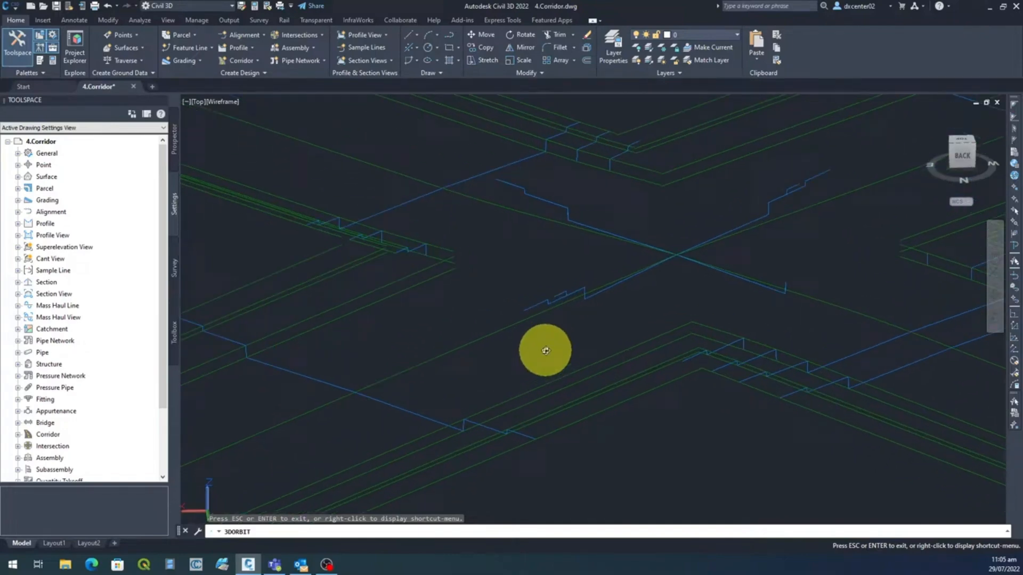
{"action": "middle_click_drag", "start_coordinate": [545, 350], "coordinate": [546, 350], "text": "shift"}
{"action": "scroll", "coordinate": [563, 302], "scroll_direction": "up", "scroll_amount": 4}
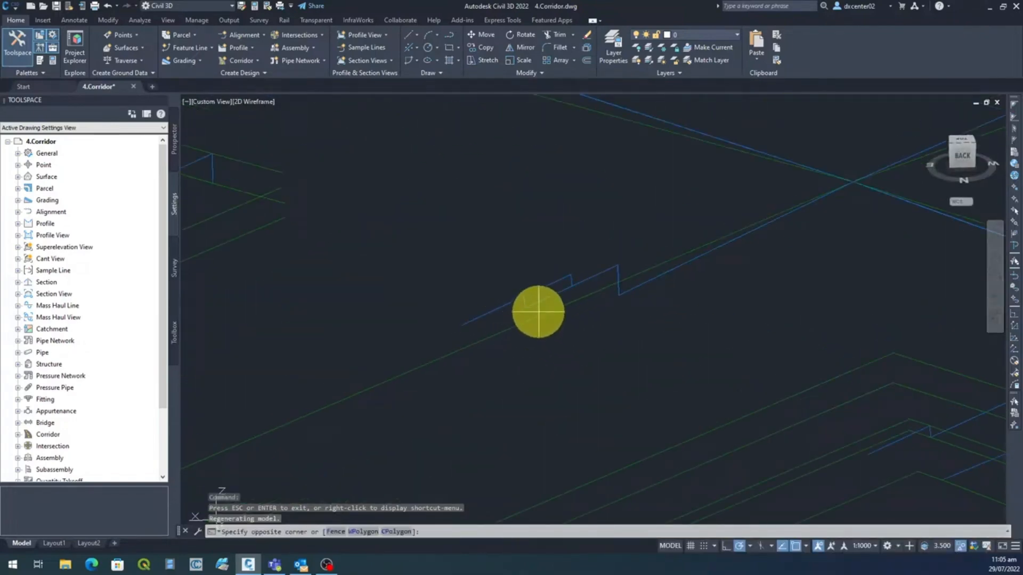
{"action": "left_click", "coordinate": [474, 271]}
{"action": "key", "text": "Delete"}
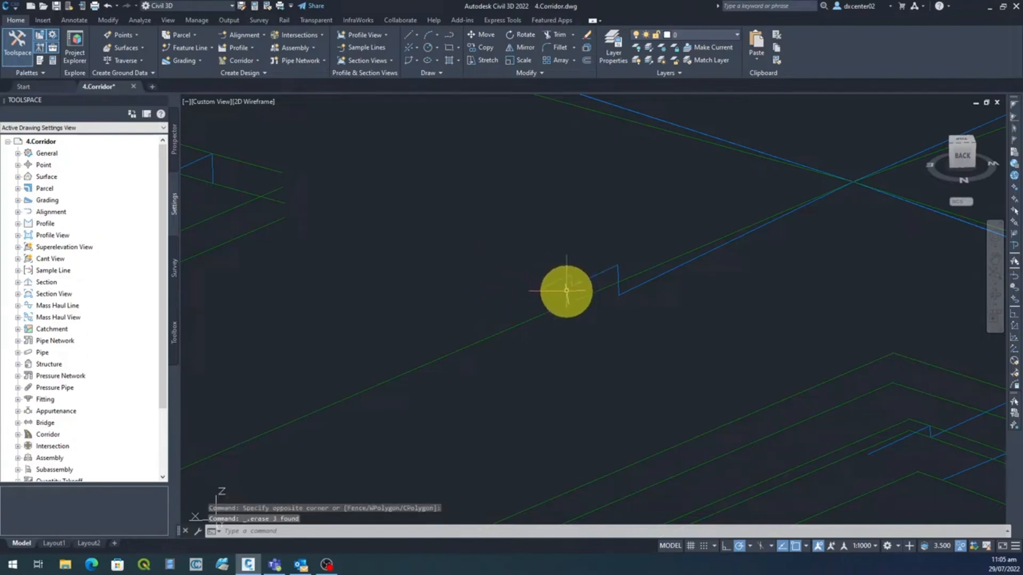
Erase the short raised link pieces left beside the kerb step northeast of the crossing's centre.
{"action": "left_click_drag", "start_coordinate": [580, 291], "coordinate": [519, 224]}
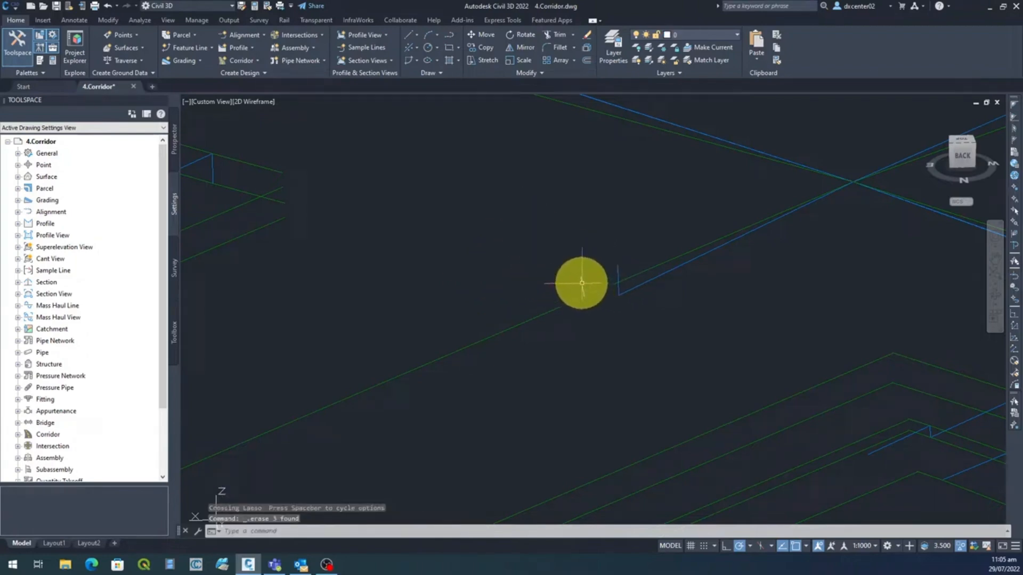
{"action": "left_click", "coordinate": [582, 283]}
{"action": "left_click", "coordinate": [544, 245]}
{"action": "key", "text": "Delete"}
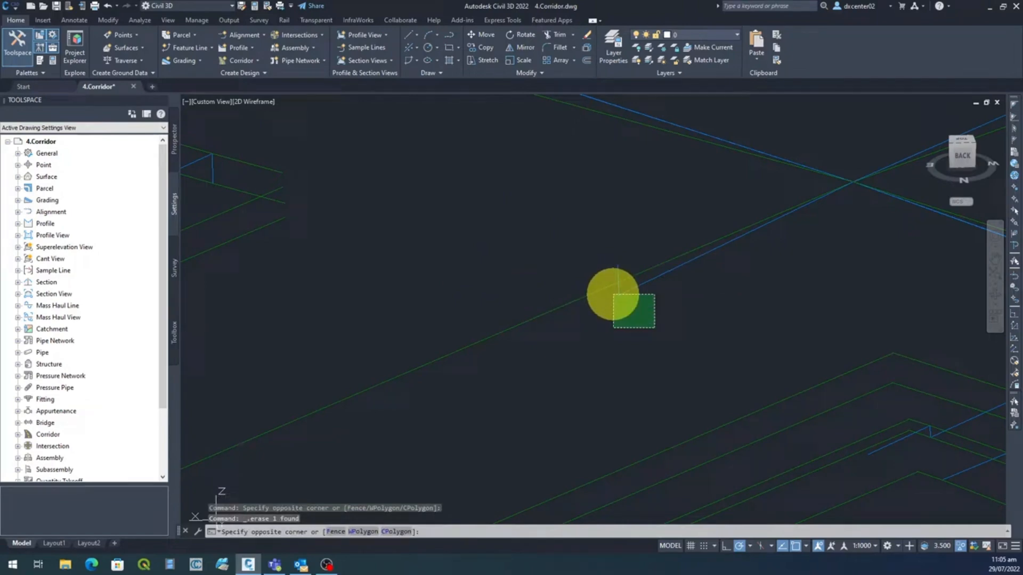
Erase the remaining cross-section link pieces and vertical kerb step northwest of the crossing's centre.
{"action": "scroll", "coordinate": [633, 314], "scroll_direction": "down", "scroll_amount": 4}
{"action": "middle_click_drag", "start_coordinate": [704, 309], "coordinate": [532, 314]}
{"action": "scroll", "coordinate": [674, 311], "scroll_direction": "up", "scroll_amount": 4}
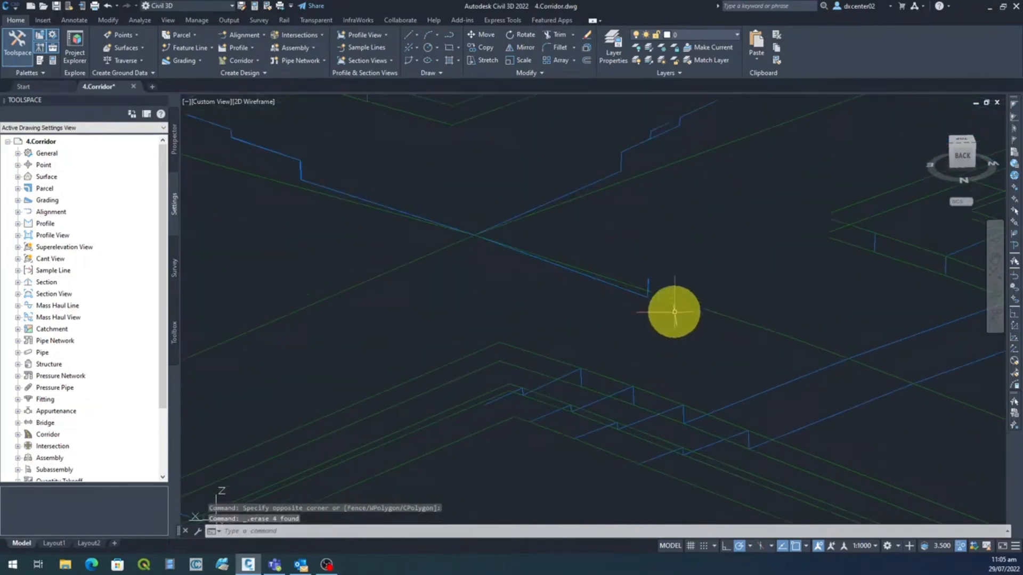
{"action": "left_click", "coordinate": [634, 285]}
{"action": "left_click", "coordinate": [621, 284]}
{"action": "key", "text": "Delete"}
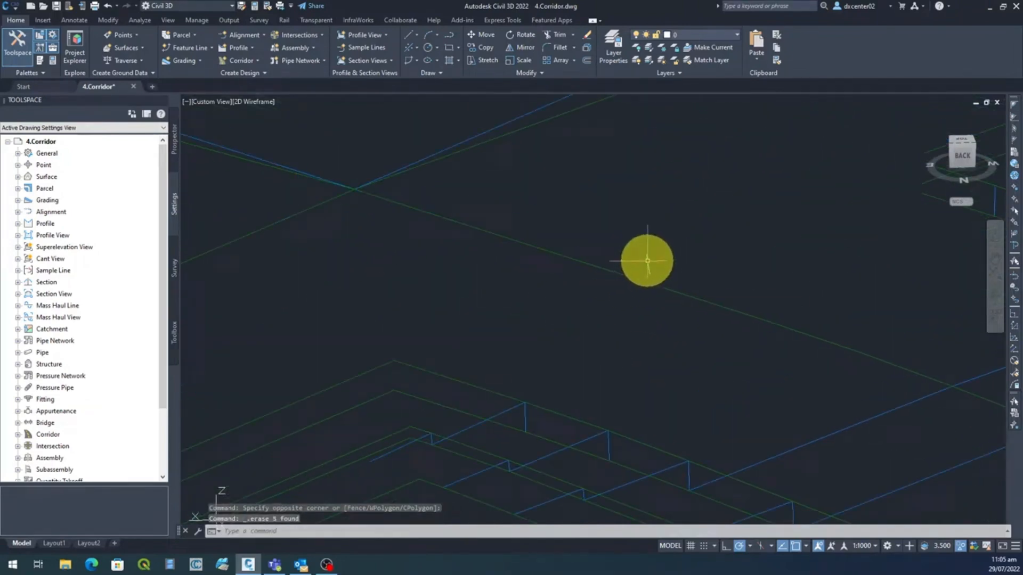
{"action": "left_click", "coordinate": [647, 262]}
{"action": "left_click", "coordinate": [615, 241]}
{"action": "key", "text": "Delete"}
{"action": "scroll", "coordinate": [641, 289], "scroll_direction": "down", "scroll_amount": 4}
{"action": "middle_click_drag", "start_coordinate": [644, 257], "coordinate": [674, 318]}
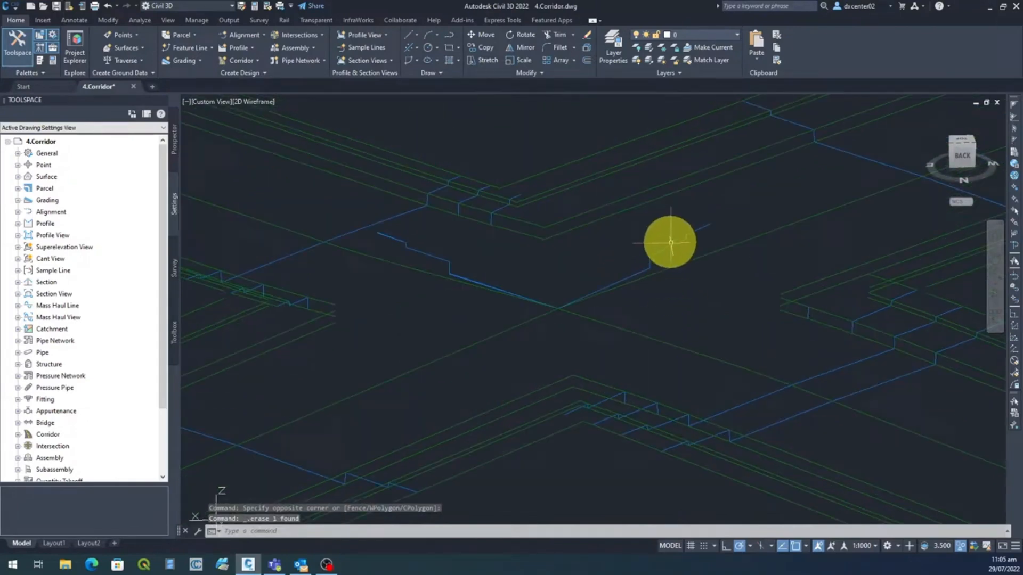
Erase all pieces of the stepped cross-section link southwest of the crossing's centre, including its vertical kerb step.
{"action": "scroll", "coordinate": [677, 254], "scroll_direction": "up", "scroll_amount": 2}
{"action": "left_click", "coordinate": [688, 256]}
{"action": "left_click", "coordinate": [646, 215]}
{"action": "key", "text": "Delete"}
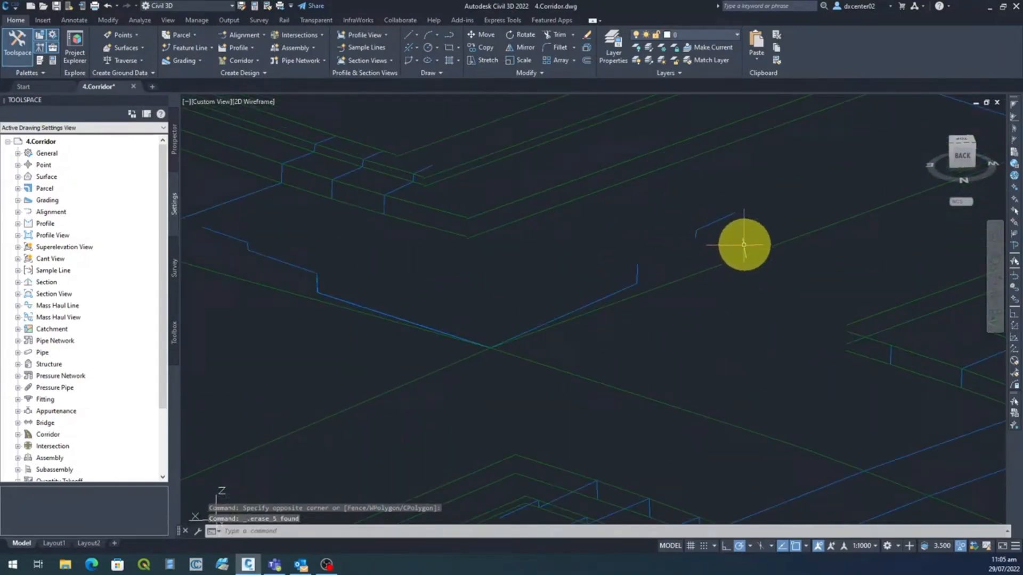
{"action": "left_click", "coordinate": [752, 238]}
{"action": "left_click", "coordinate": [653, 178]}
{"action": "key", "text": "Delete"}
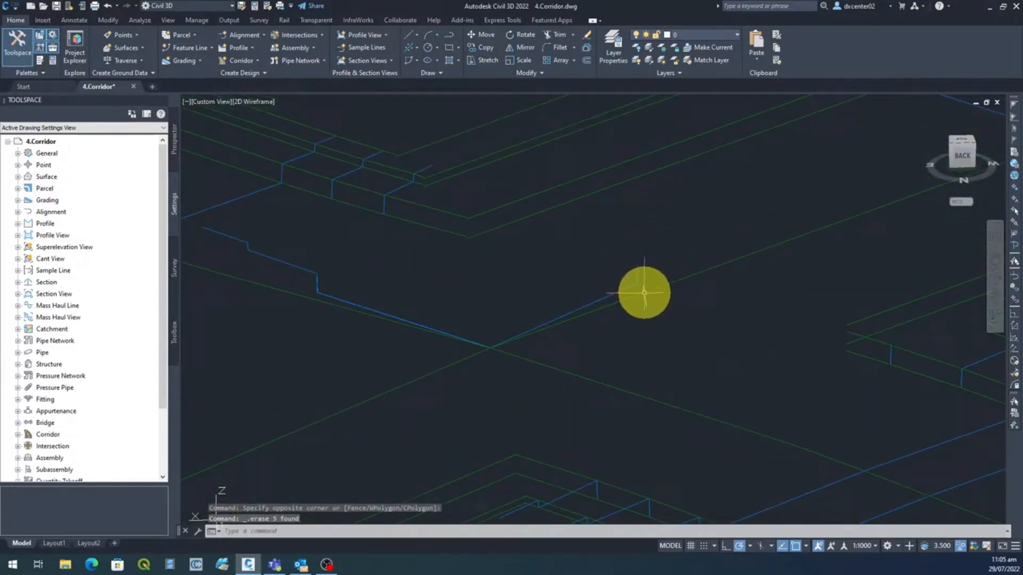
{"action": "left_click", "coordinate": [658, 299]}
{"action": "left_click", "coordinate": [618, 247]}
{"action": "key", "text": "Delete"}
{"action": "scroll", "coordinate": [623, 284], "scroll_direction": "down", "scroll_amount": 5}
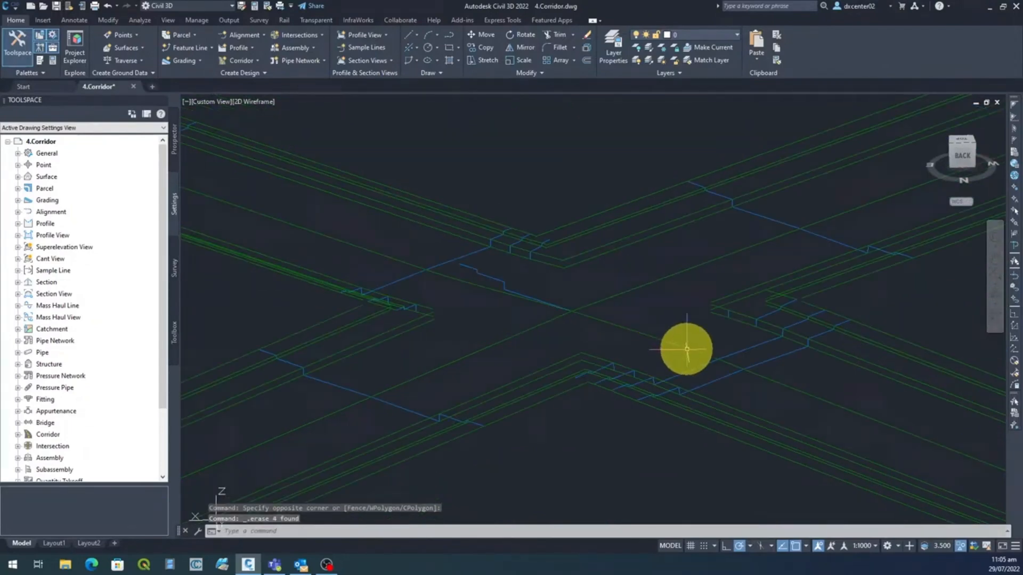
Erase the kerb step and stepped outer pieces of the cross-section link southeast of the crossing's centre.
{"action": "middle_click_drag", "start_coordinate": [697, 336], "coordinate": [729, 301]}
{"action": "scroll", "coordinate": [565, 245], "scroll_direction": "up", "scroll_amount": 3}
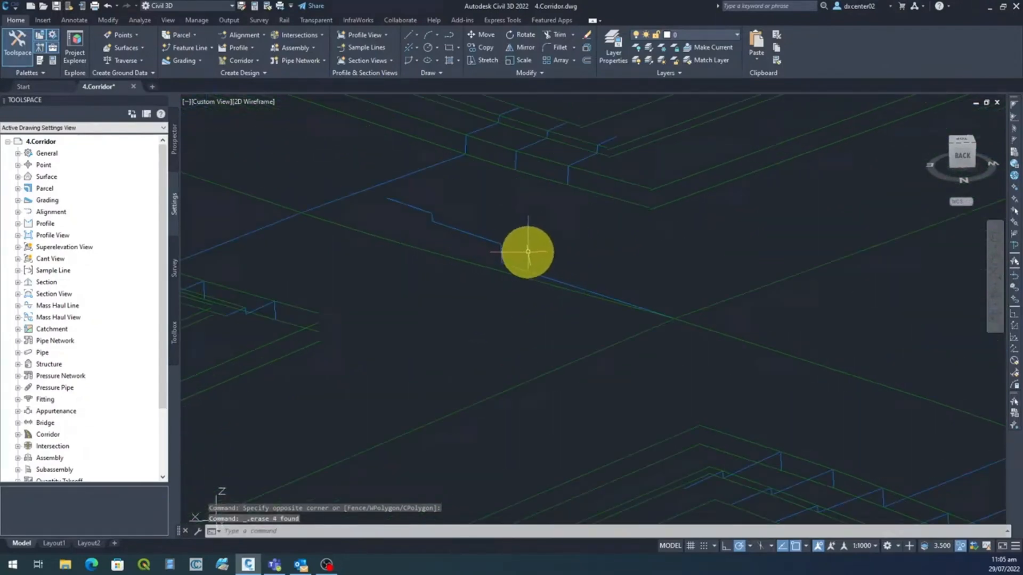
{"action": "left_click", "coordinate": [527, 252]}
{"action": "left_click", "coordinate": [463, 210]}
{"action": "key", "text": "Delete"}
{"action": "left_click", "coordinate": [461, 238]}
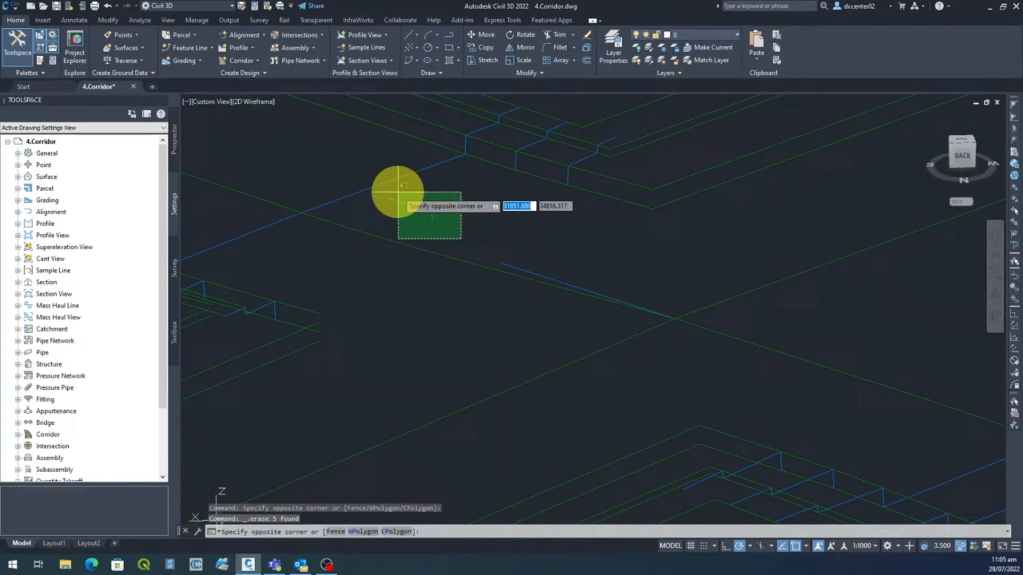
{"action": "left_click", "coordinate": [409, 192]}
{"action": "key", "text": "Delete"}
{"action": "left_click", "coordinate": [384, 194]}
{"action": "left_click", "coordinate": [376, 194]}
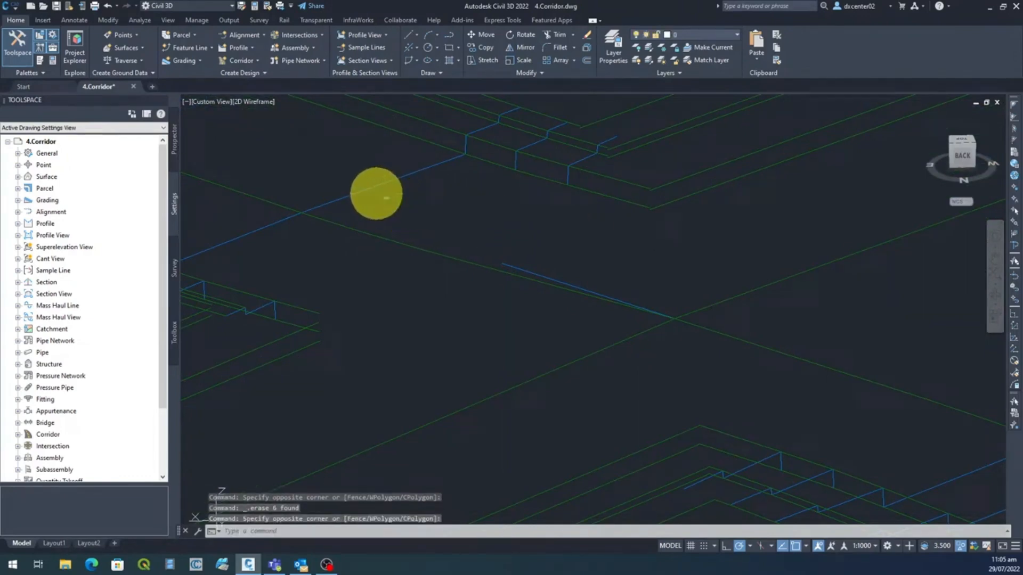
Erase the remaining sloping carriageway link running southeast from the crossing's centre.
{"action": "scroll", "coordinate": [509, 269], "scroll_direction": "up", "scroll_amount": 4}
{"action": "left_click", "coordinate": [513, 265]}
{"action": "left_click", "coordinate": [482, 235]}
{"action": "key", "text": "Delete"}
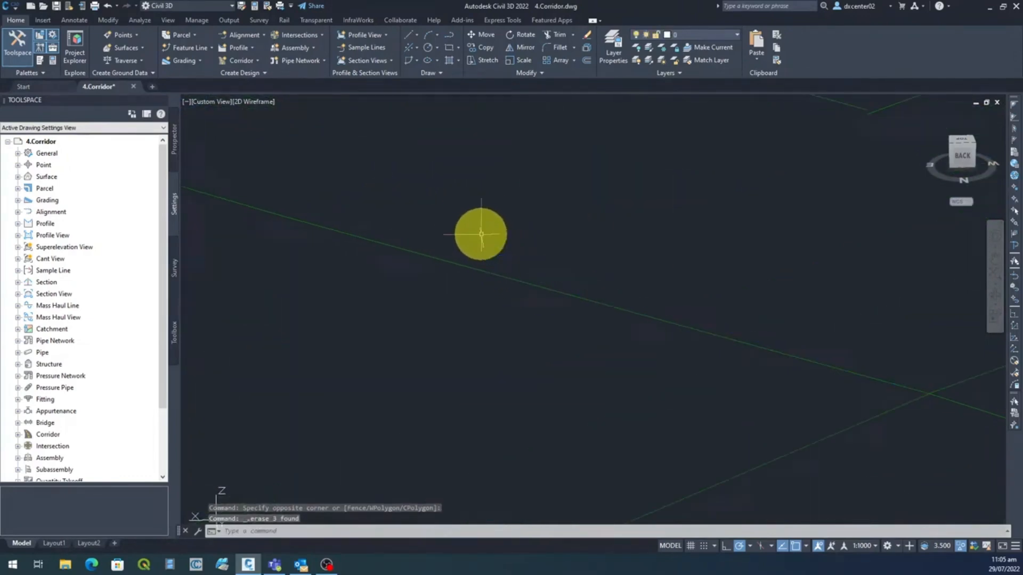
Erase the short vertical kerb link nearest the tip of the crossing's west corner.
{"action": "scroll", "coordinate": [592, 299], "scroll_direction": "down", "scroll_amount": 3}
{"action": "middle_click_drag", "start_coordinate": [592, 299], "coordinate": [565, 231]}
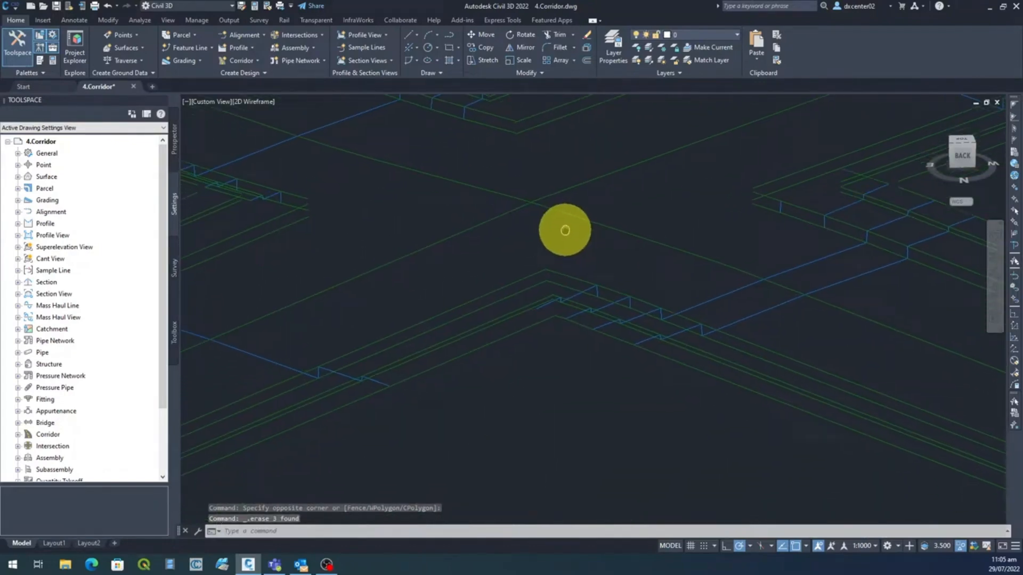
{"action": "scroll", "coordinate": [794, 205], "scroll_direction": "up", "scroll_amount": 2}
{"action": "left_click", "coordinate": [777, 210]}
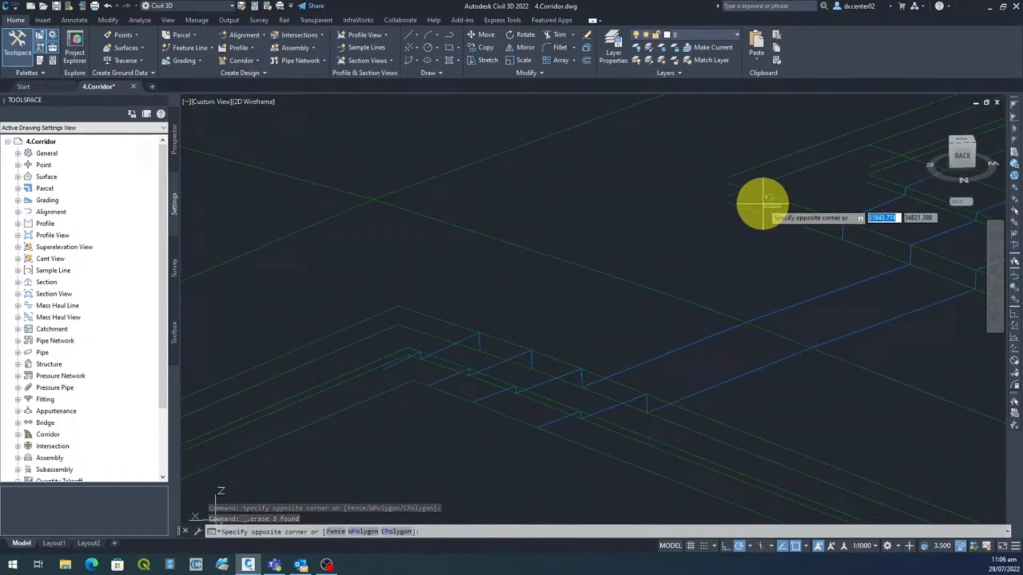
{"action": "left_click", "coordinate": [763, 206]}
{"action": "key", "text": "Delete"}
Erase the vertical kerb link of the second cross-section from the tip of the north corner.
{"action": "scroll", "coordinate": [668, 276], "scroll_direction": "up", "scroll_amount": 3}
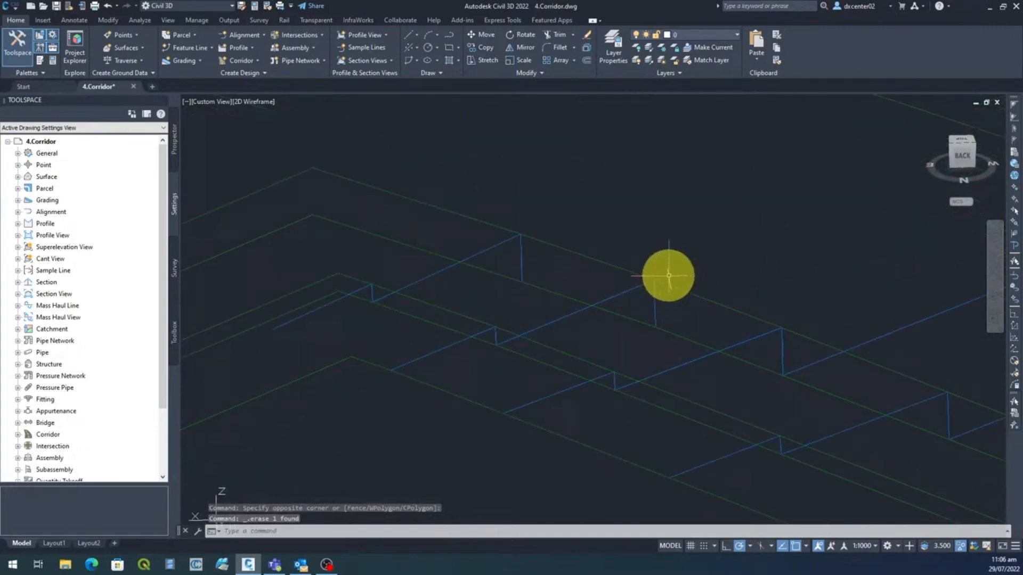
{"action": "left_click", "coordinate": [651, 304]}
{"action": "left_click", "coordinate": [649, 301]}
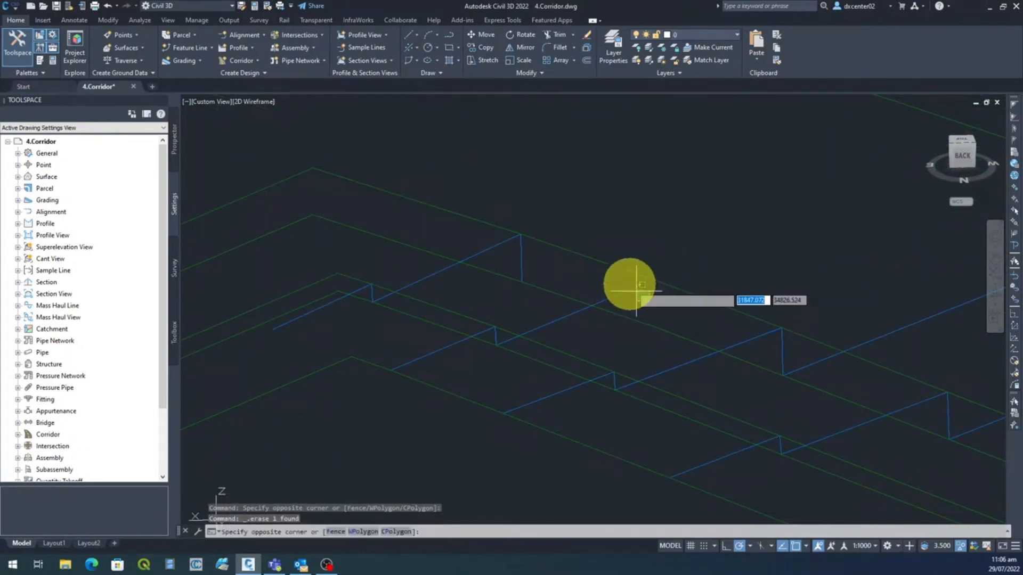
{"action": "left_click", "coordinate": [627, 280]}
{"action": "key", "text": "Delete"}
{"action": "key", "text": "ctrl+z"}
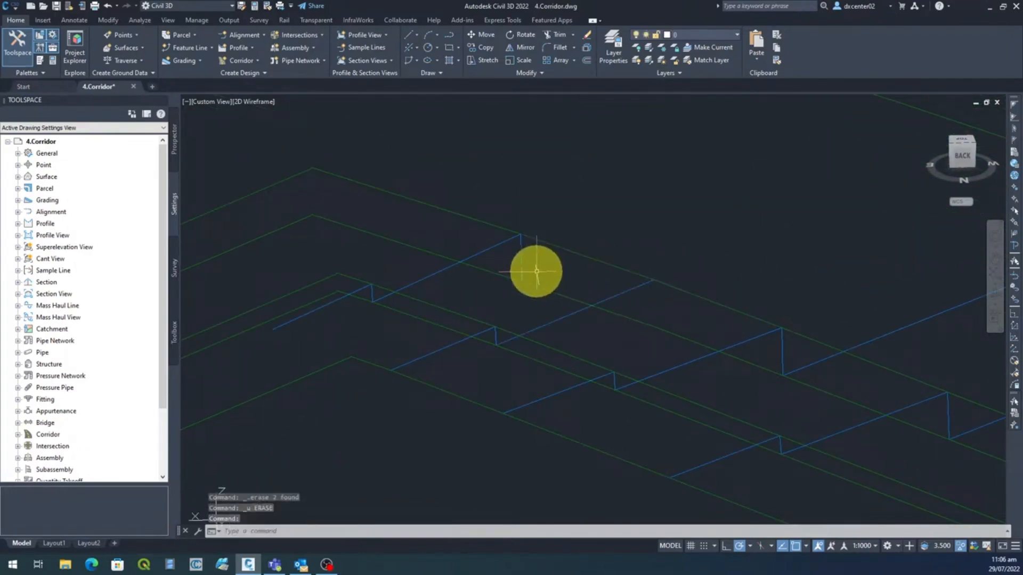
Erase the long sloping link of the second cross-section from the tip of the north corner.
{"action": "left_click", "coordinate": [625, 296]}
{"action": "left_click", "coordinate": [623, 288]}
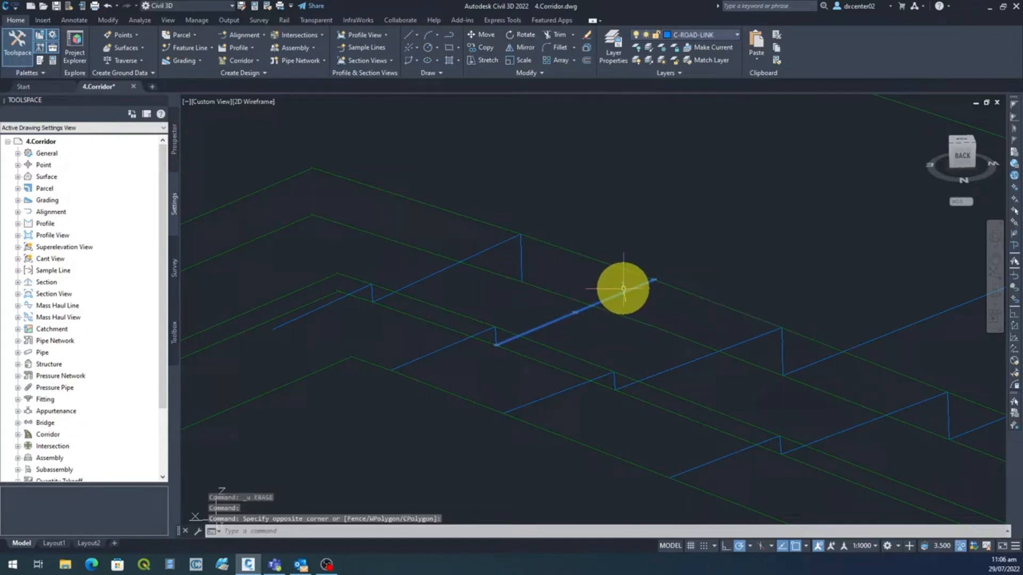
{"action": "key", "text": "Delete"}
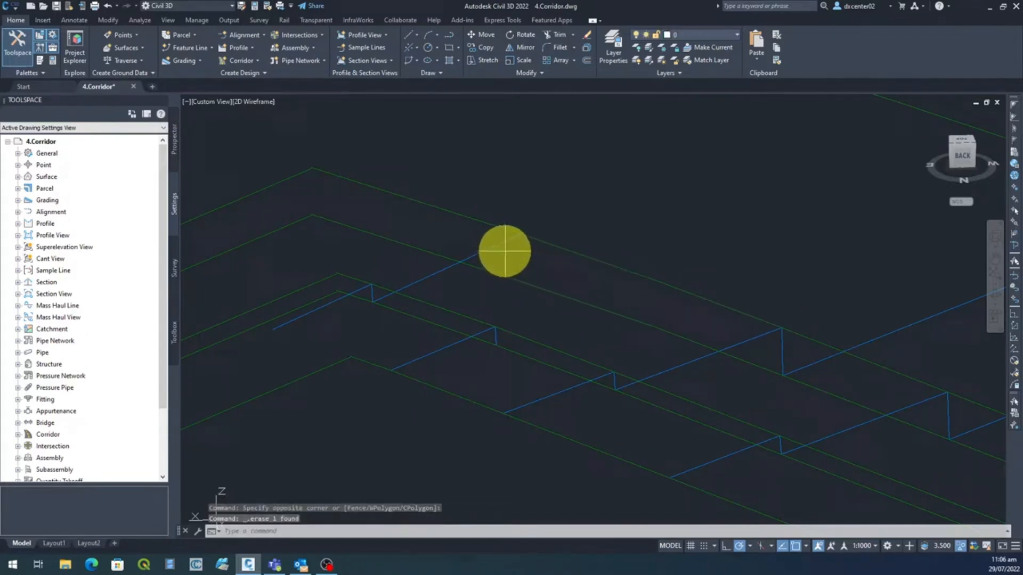
Erase the remaining kerb, step and sloping link pieces of the two cross-sections nearest the north corner's tip.
{"action": "scroll", "coordinate": [403, 287], "scroll_direction": "up", "scroll_amount": 2}
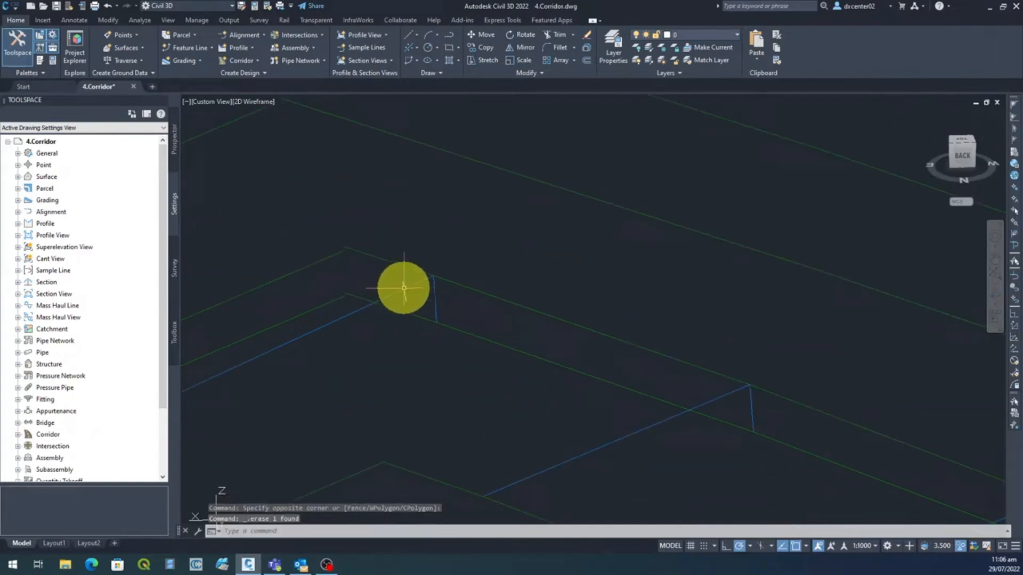
{"action": "left_click", "coordinate": [447, 301]}
{"action": "left_click", "coordinate": [427, 296]}
{"action": "key", "text": "Delete"}
{"action": "left_click", "coordinate": [420, 289]}
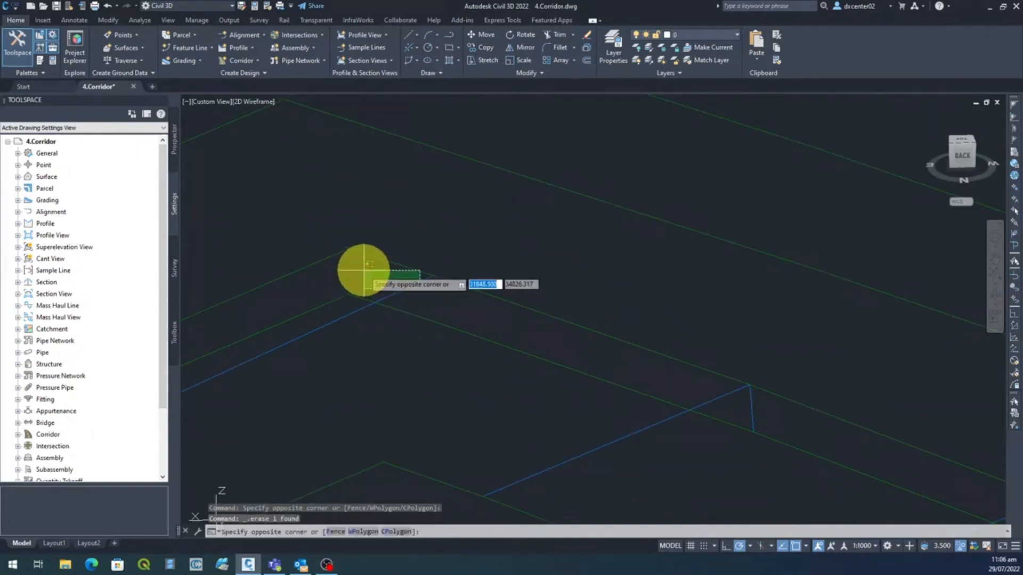
{"action": "left_click", "coordinate": [400, 291]}
{"action": "left_click", "coordinate": [405, 294]}
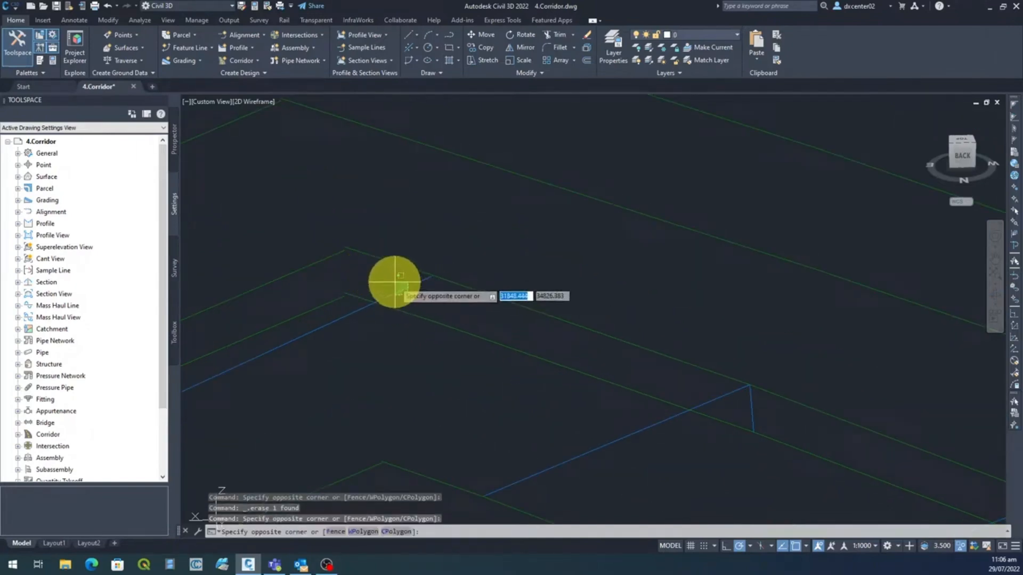
{"action": "scroll", "coordinate": [486, 308], "scroll_direction": "down", "scroll_amount": 2}
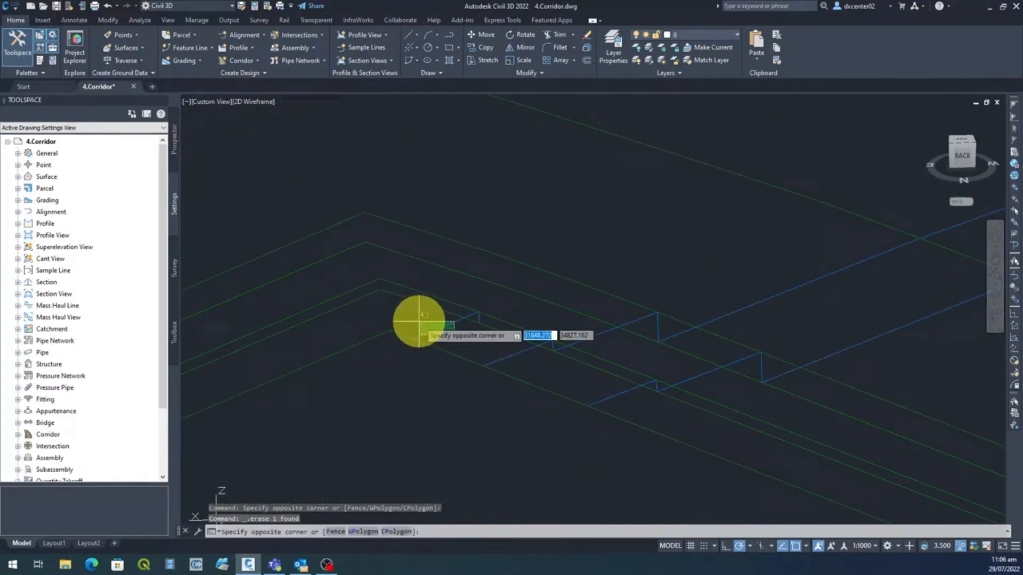
{"action": "scroll", "coordinate": [475, 320], "scroll_direction": "up", "scroll_amount": 2}
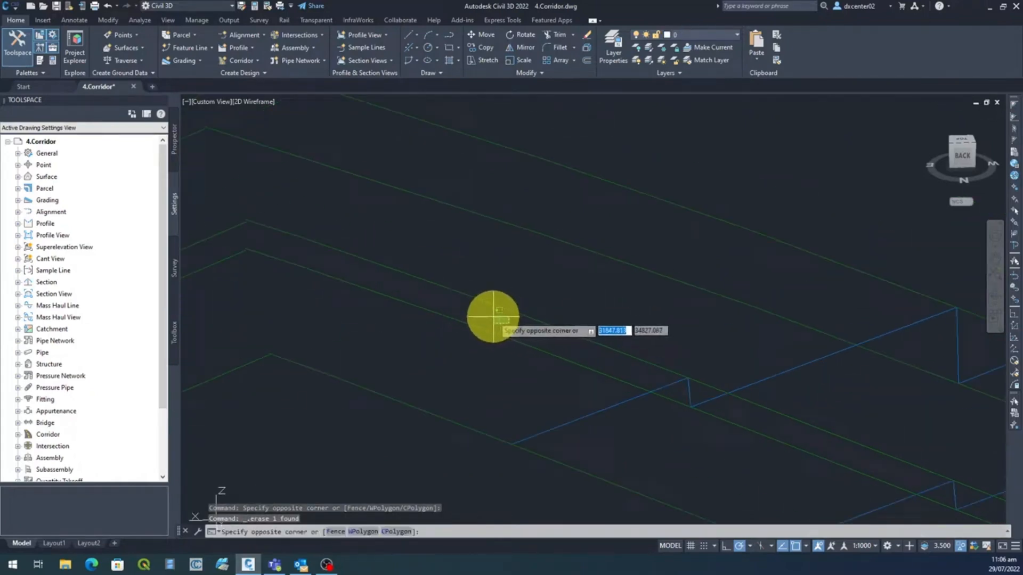
{"action": "left_click", "coordinate": [494, 316]}
{"action": "key", "text": "Delete"}
{"action": "scroll", "coordinate": [500, 318], "scroll_direction": "down", "scroll_amount": 5}
{"action": "scroll", "coordinate": [533, 289], "scroll_direction": "down", "scroll_amount": 3}
Erase the vertical kerb, sloping link, small step and outer link of the cross-section nearest the south corner's tip.
{"action": "middle_click_drag", "start_coordinate": [533, 245], "coordinate": [584, 254]}
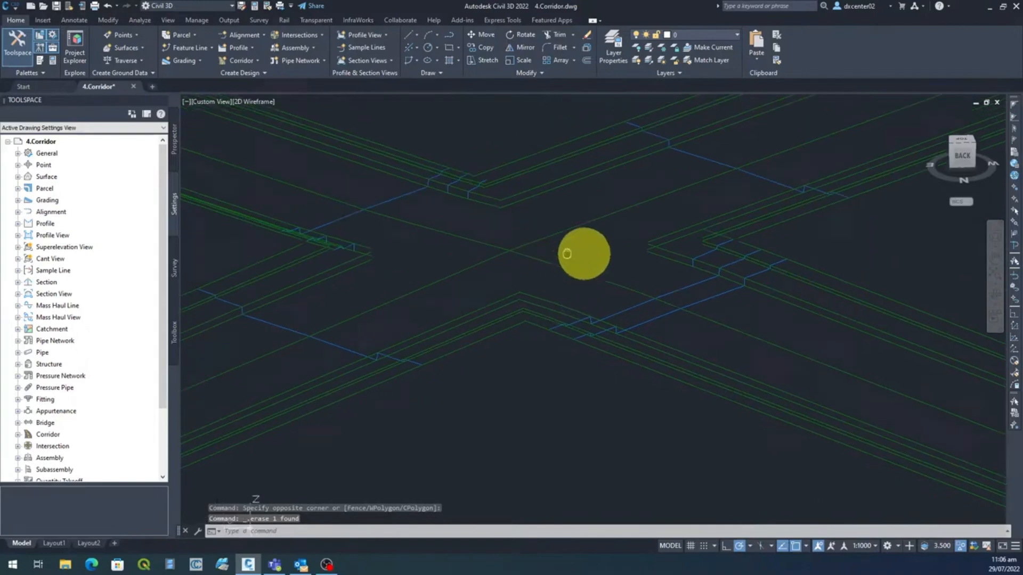
{"action": "scroll", "coordinate": [690, 319], "scroll_direction": "up", "scroll_amount": 4}
{"action": "left_click", "coordinate": [699, 306]}
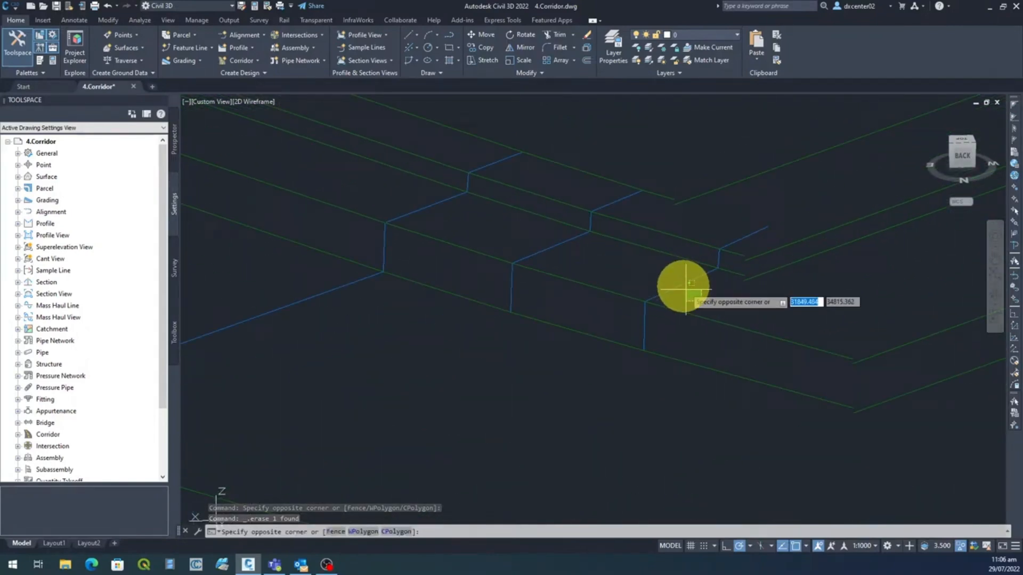
{"action": "left_click", "coordinate": [623, 317]}
{"action": "key", "text": "Delete"}
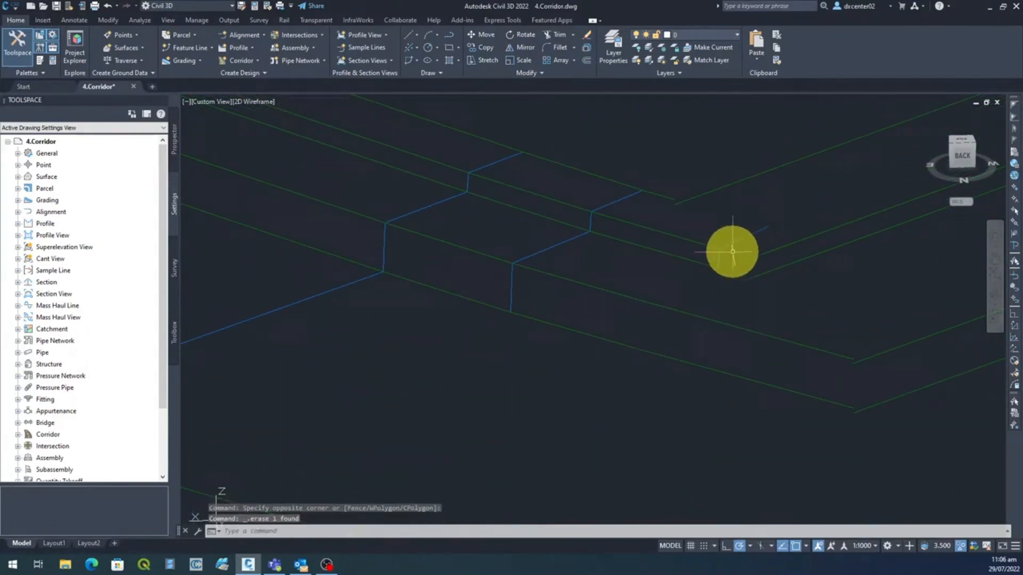
{"action": "scroll", "coordinate": [732, 252], "scroll_direction": "up", "scroll_amount": 4}
{"action": "left_click", "coordinate": [715, 267]}
{"action": "left_click", "coordinate": [680, 256]}
{"action": "key", "text": "Delete"}
{"action": "left_click", "coordinate": [756, 224]}
{"action": "left_click", "coordinate": [725, 199]}
{"action": "key", "text": "Delete"}
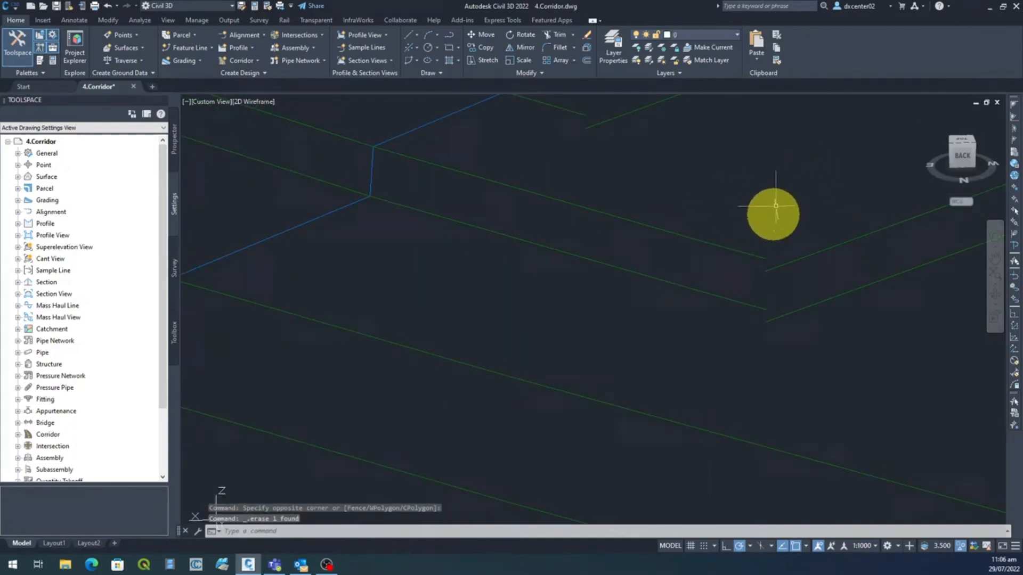
Erase the sloping link and small vertical step of the next cross-section along the south corner.
{"action": "scroll", "coordinate": [774, 219], "scroll_direction": "down", "scroll_amount": 4}
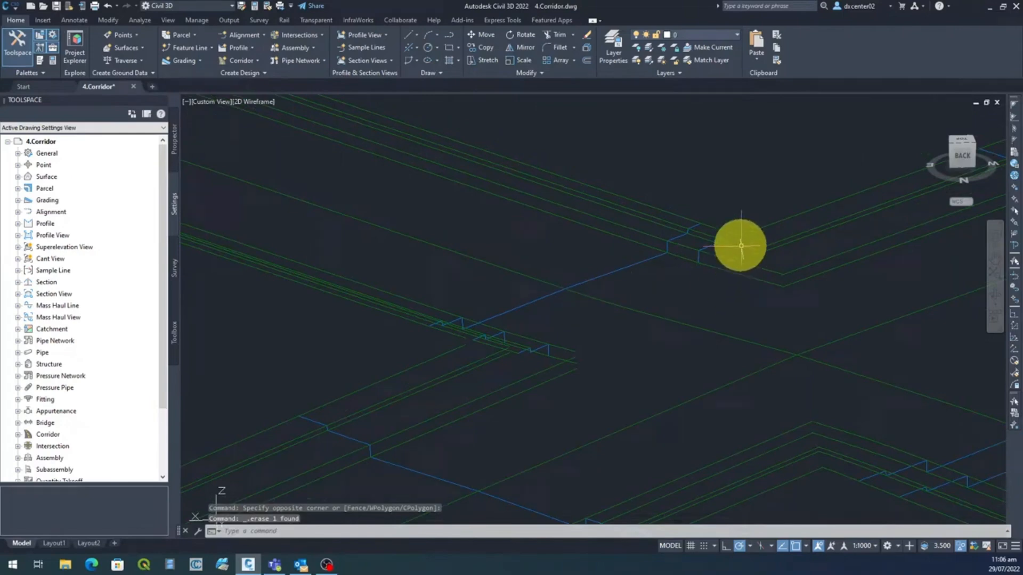
{"action": "scroll", "coordinate": [692, 248], "scroll_direction": "up", "scroll_amount": 3}
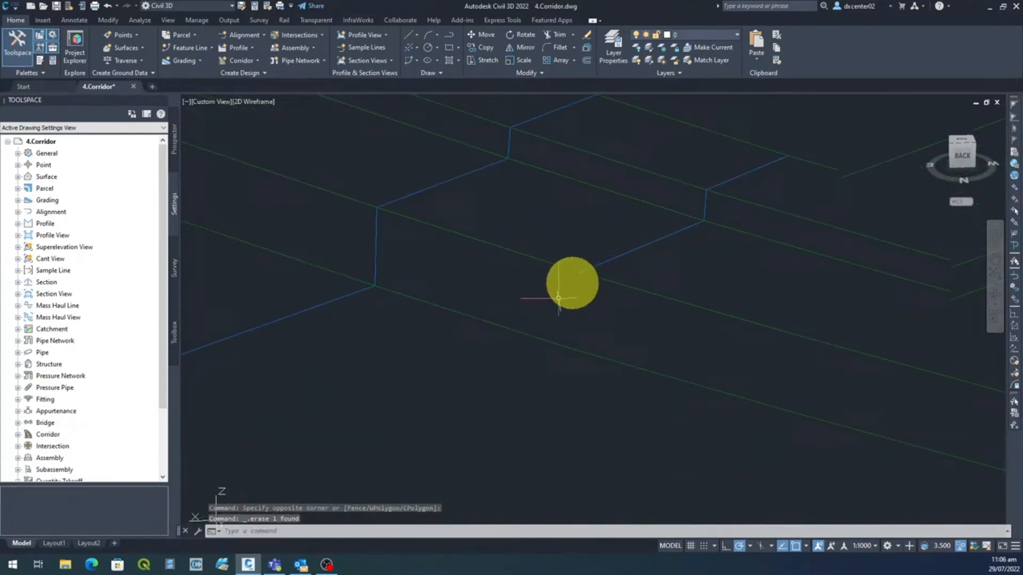
{"action": "left_click", "coordinate": [661, 258]}
{"action": "left_click", "coordinate": [658, 224]}
{"action": "key", "text": "Delete"}
{"action": "left_click", "coordinate": [718, 205]}
{"action": "left_click", "coordinate": [685, 200]}
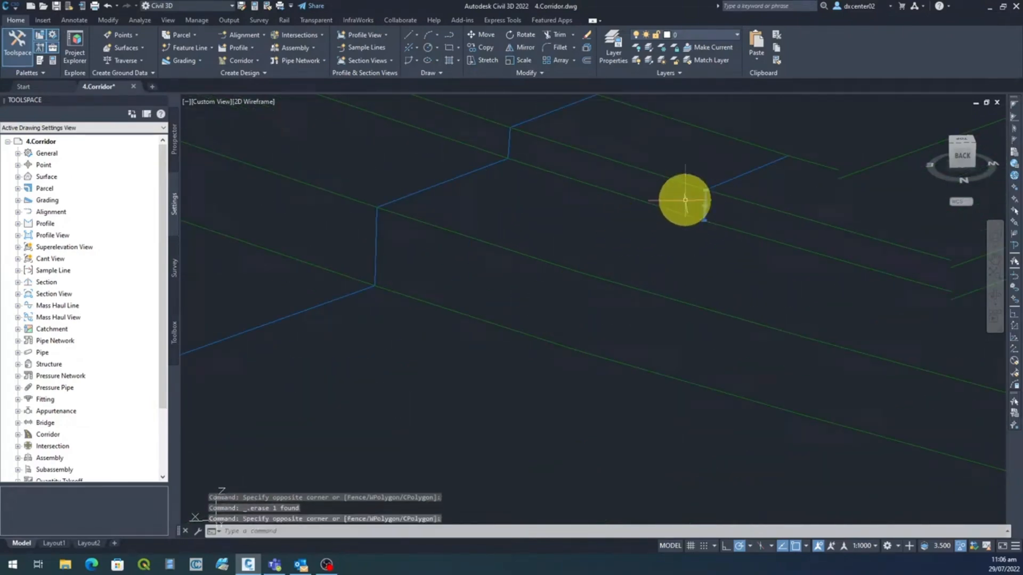
{"action": "key", "text": "Delete"}
Erase the outer link, small step and overhanging edge line pieces at the end cross-section of the east corner.
{"action": "scroll", "coordinate": [742, 195], "scroll_direction": "down", "scroll_amount": 3}
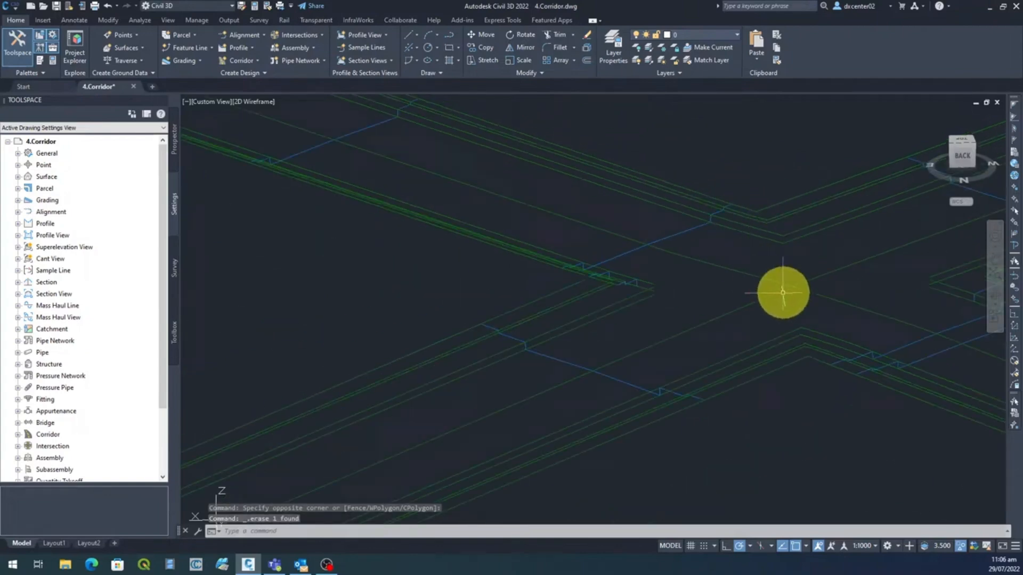
{"action": "scroll", "coordinate": [746, 266], "scroll_direction": "up", "scroll_amount": 5}
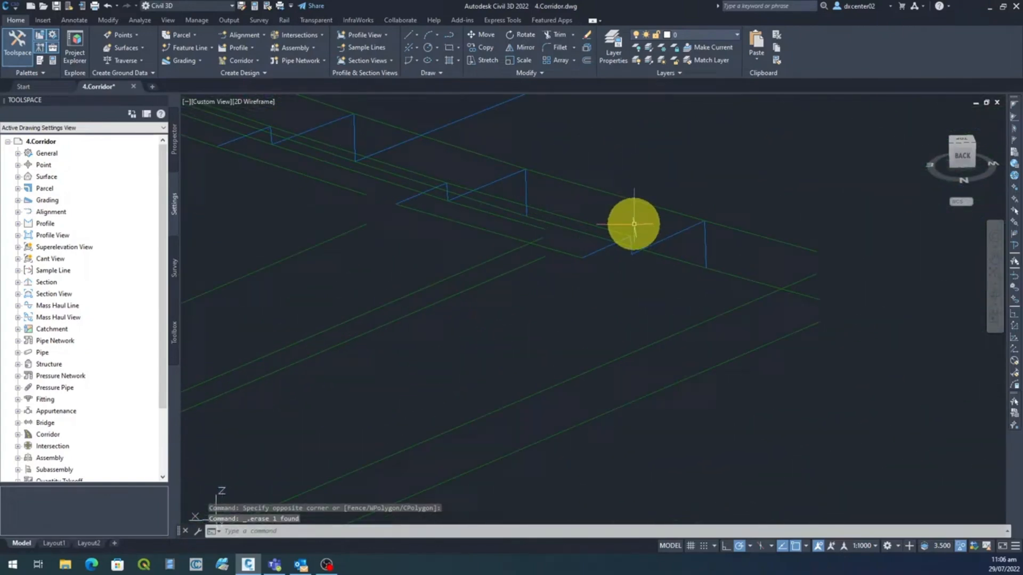
{"action": "scroll", "coordinate": [628, 274], "scroll_direction": "down", "scroll_amount": 3}
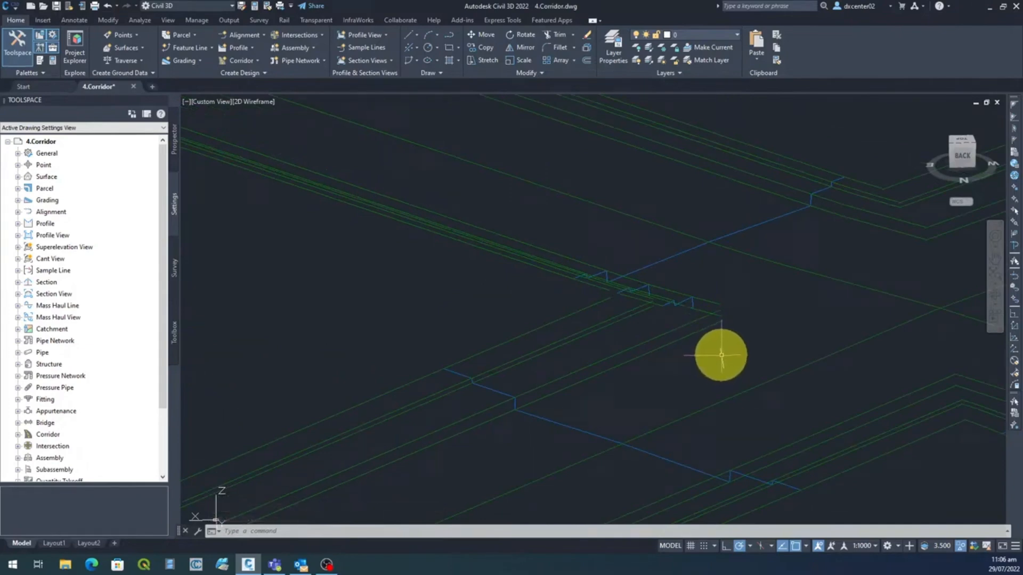
{"action": "middle_click_drag", "start_coordinate": [721, 355], "coordinate": [504, 354], "text": "shift"}
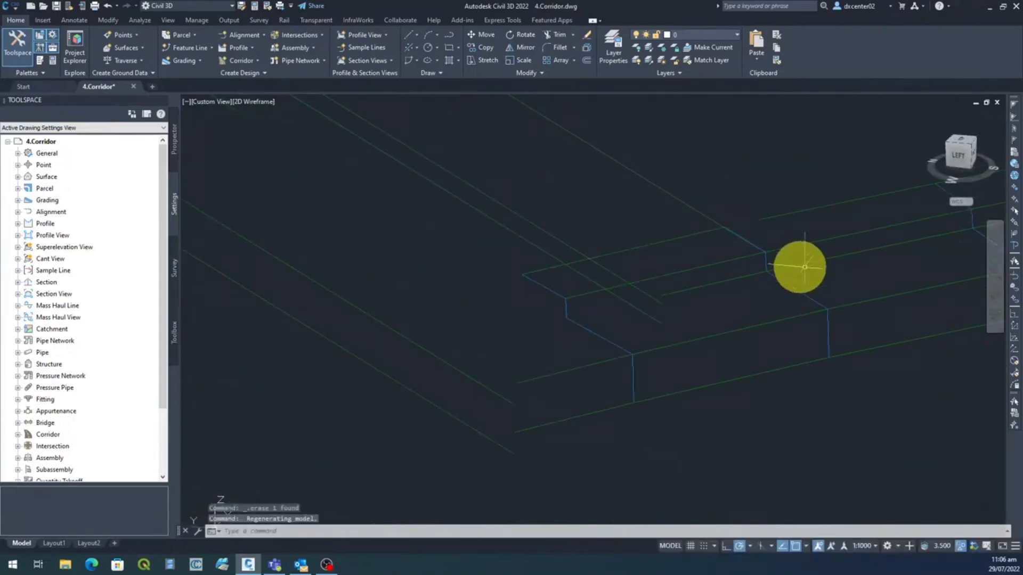
{"action": "key", "text": "Escape"}
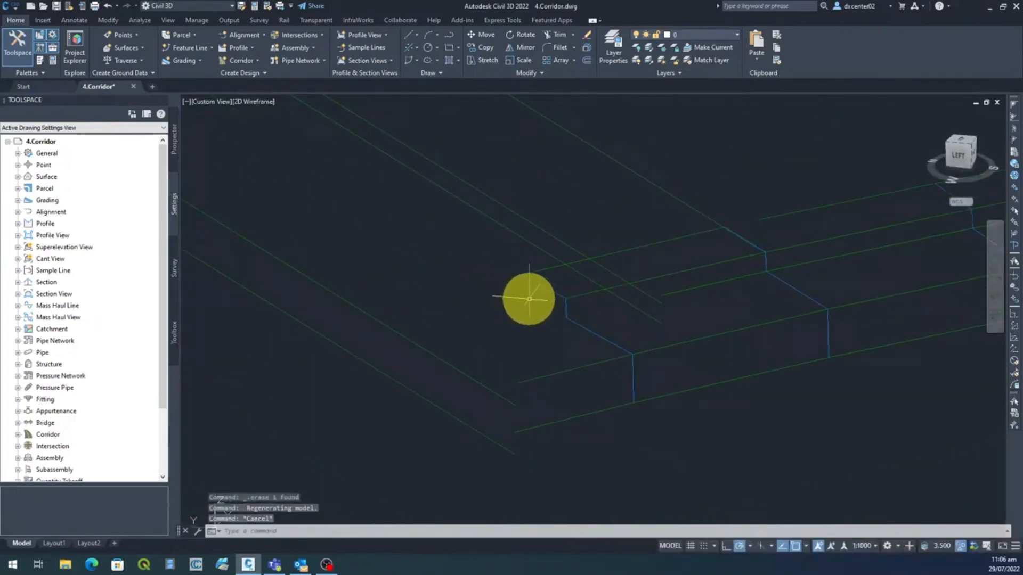
{"action": "left_click", "coordinate": [529, 298]}
{"action": "left_click", "coordinate": [512, 267]}
{"action": "key", "text": "Delete"}
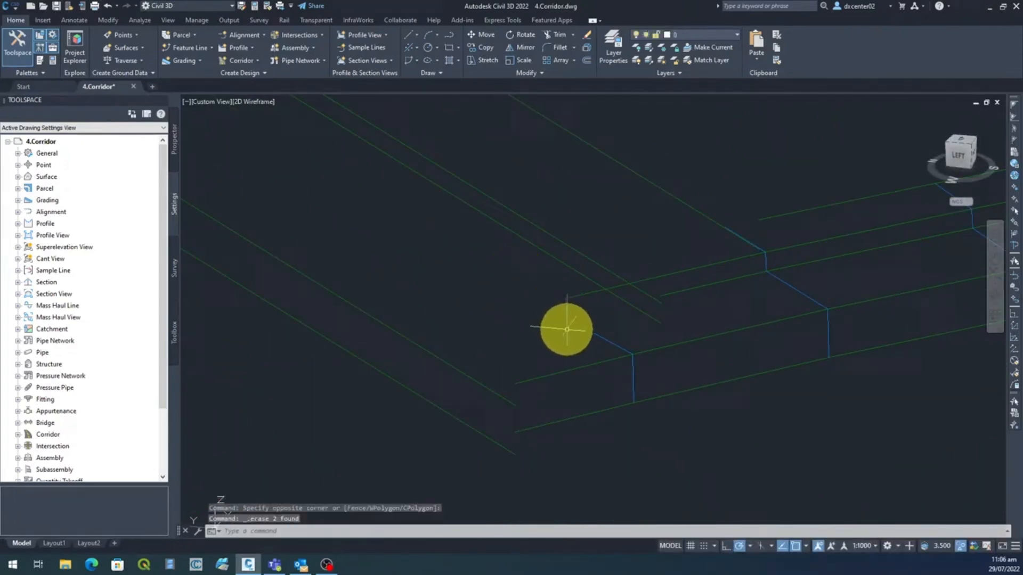
{"action": "left_click", "coordinate": [579, 297]}
{"action": "left_click", "coordinate": [538, 284]}
{"action": "key", "text": "Delete"}
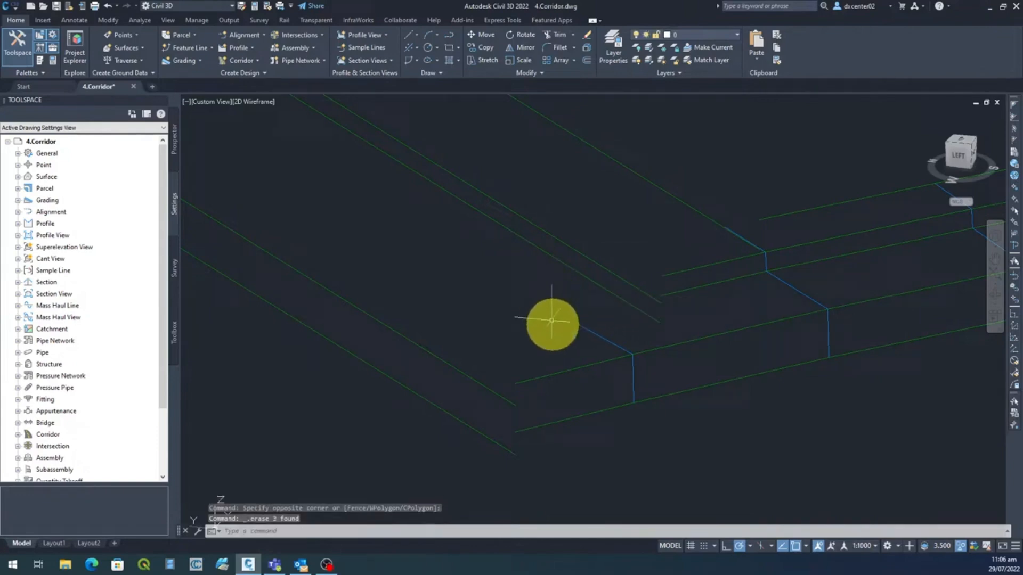
Erase the remaining sloping link and vertical kerb link of the east corner's end cross-section.
{"action": "left_click", "coordinate": [581, 344]}
{"action": "left_click", "coordinate": [547, 306]}
{"action": "key", "text": "Delete"}
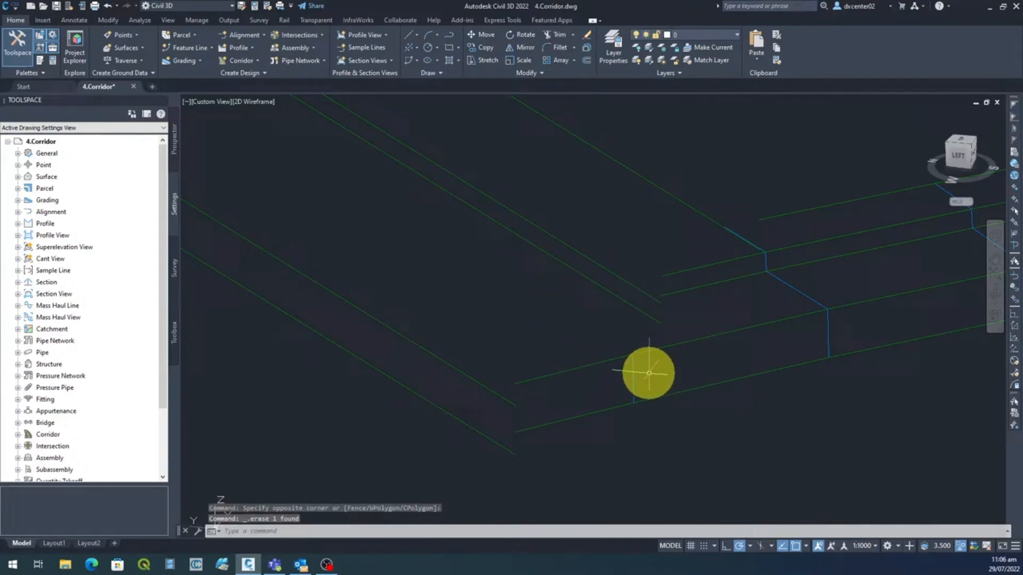
{"action": "left_click", "coordinate": [648, 370]}
{"action": "left_click", "coordinate": [616, 382]}
{"action": "key", "text": "Delete"}
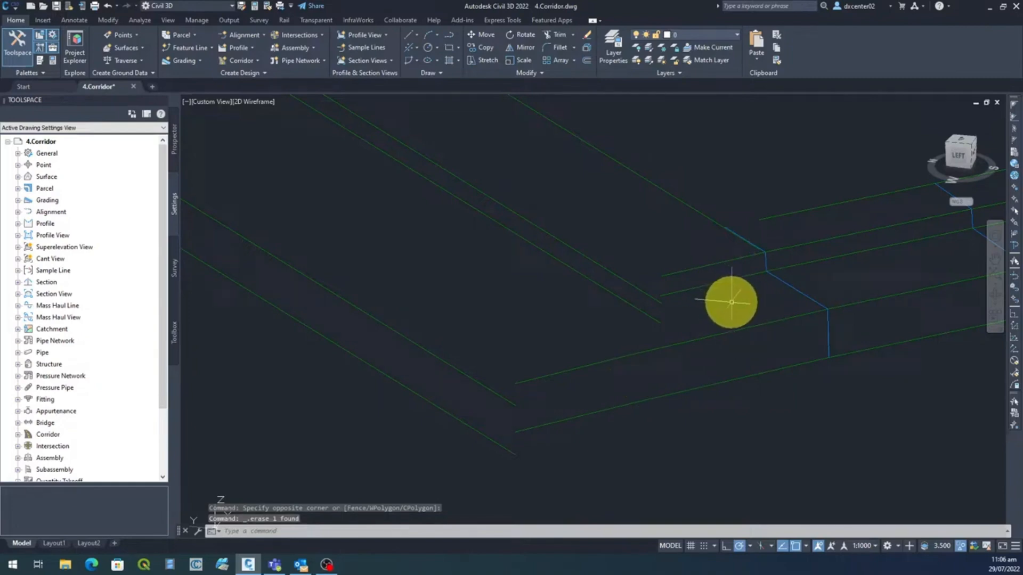
Erase the two overhanging edge line pieces and the vertical kerb link of the cross-section nearest the east corner's tip.
{"action": "left_click", "coordinate": [732, 302]}
{"action": "left_click", "coordinate": [696, 246]}
{"action": "key", "text": "Delete"}
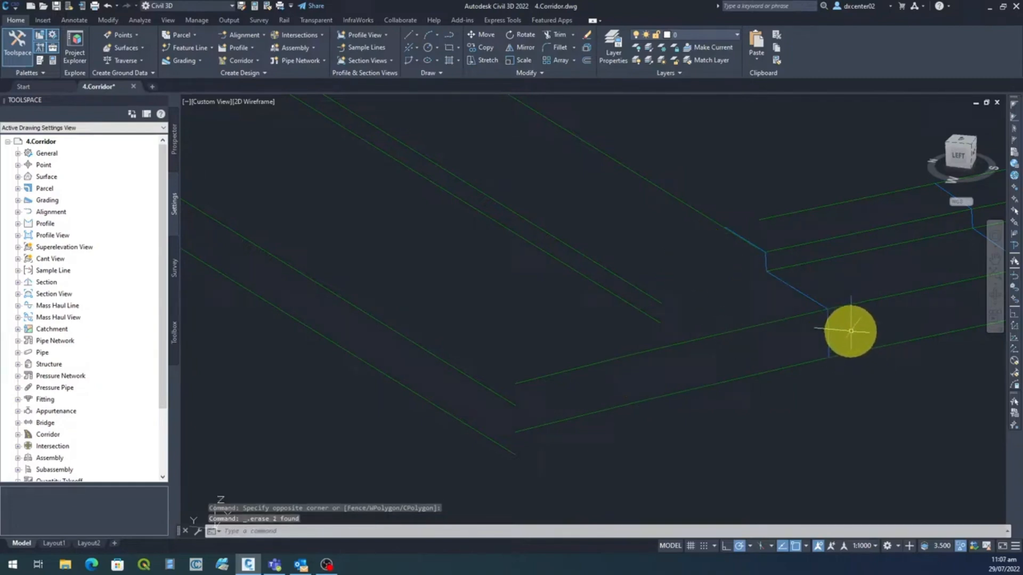
{"action": "left_click", "coordinate": [838, 320]}
{"action": "left_click", "coordinate": [816, 336]}
{"action": "key", "text": "Delete"}
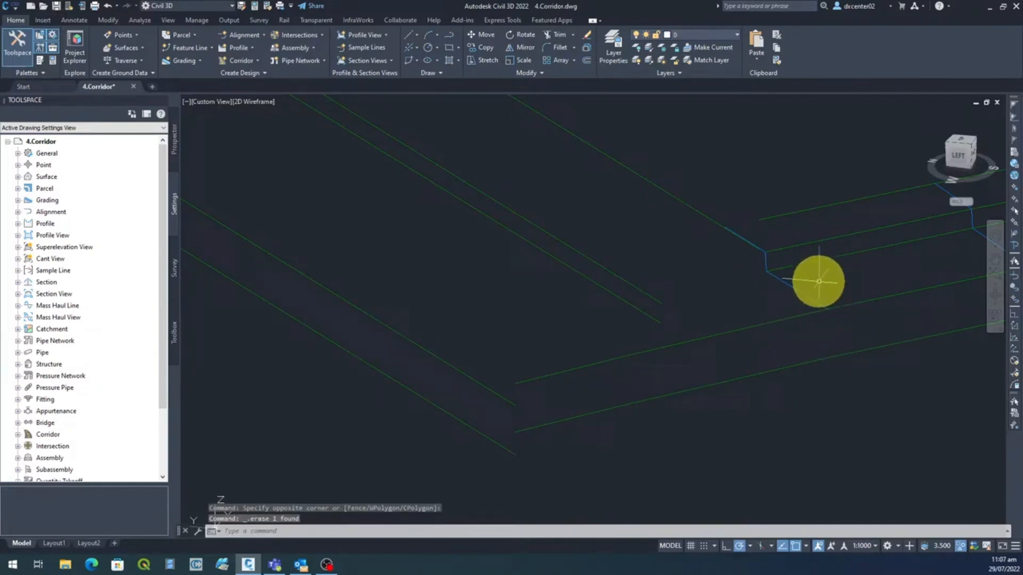
Erase the sloping link, small vertical step and outer link of that same cross-section at the east corner.
{"action": "left_click", "coordinate": [820, 283]}
{"action": "left_click", "coordinate": [787, 302]}
{"action": "key", "text": "Delete"}
{"action": "scroll", "coordinate": [760, 256], "scroll_direction": "up", "scroll_amount": 4}
{"action": "left_click", "coordinate": [800, 261]}
{"action": "left_click", "coordinate": [761, 269]}
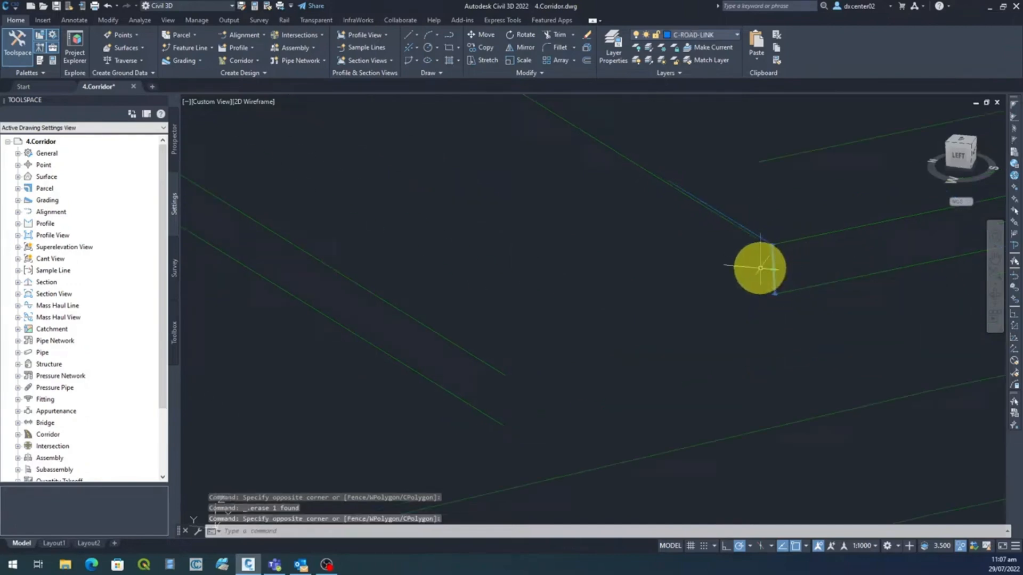
{"action": "key", "text": "Delete"}
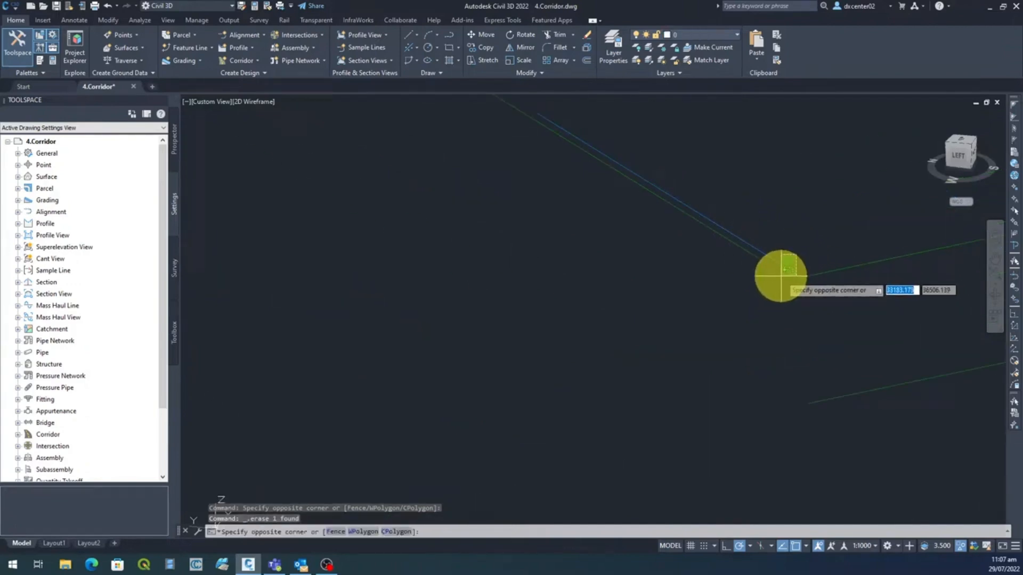
{"action": "scroll", "coordinate": [779, 276], "scroll_direction": "down", "scroll_amount": 2}
{"action": "scroll", "coordinate": [799, 293], "scroll_direction": "down", "scroll_amount": 4}
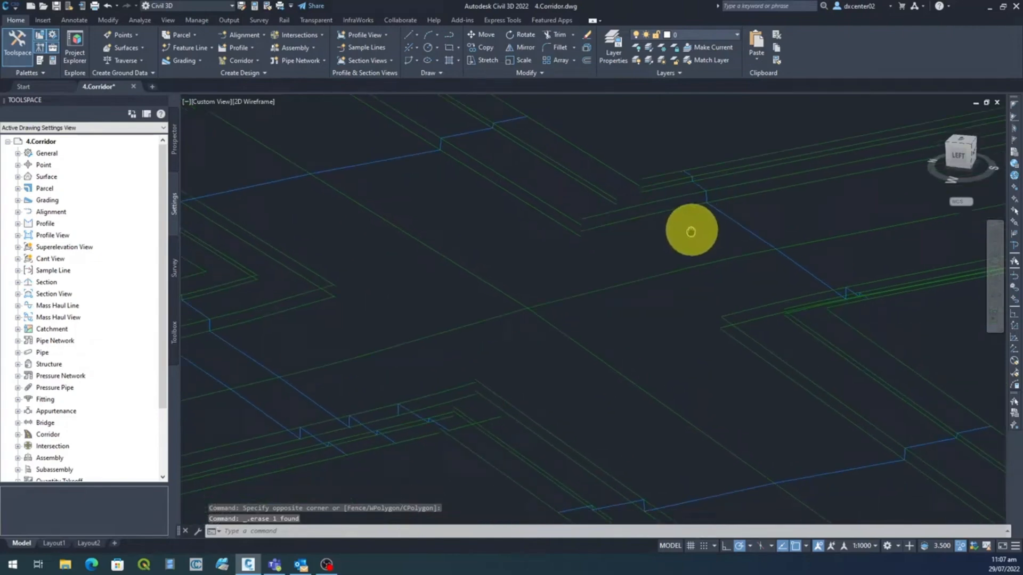
Return to the top view and erase the overhanging line piece and leftover cross-section links at the west corner's tip.
{"action": "mouse_move", "coordinate": [743, 313]}
{"action": "middle_mouse_down", "text": "shift"}
{"action": "mouse_move", "coordinate": [692, 322]}
{"action": "mouse_move", "coordinate": [582, 301]}
{"action": "mouse_move", "coordinate": [571, 325]}
{"action": "middle_mouse_up", "text": "shift"}
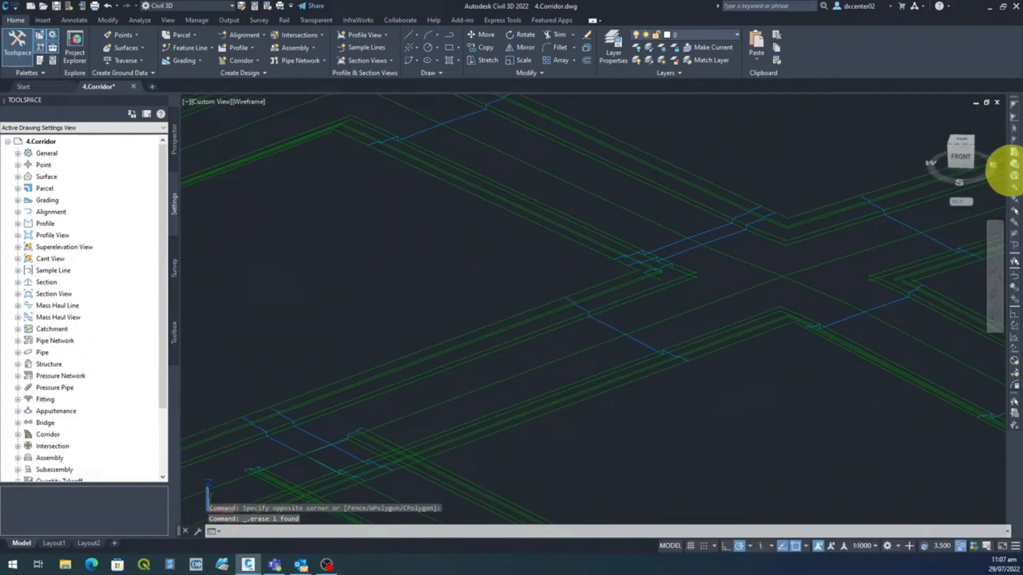
{"action": "left_click", "coordinate": [964, 142]}
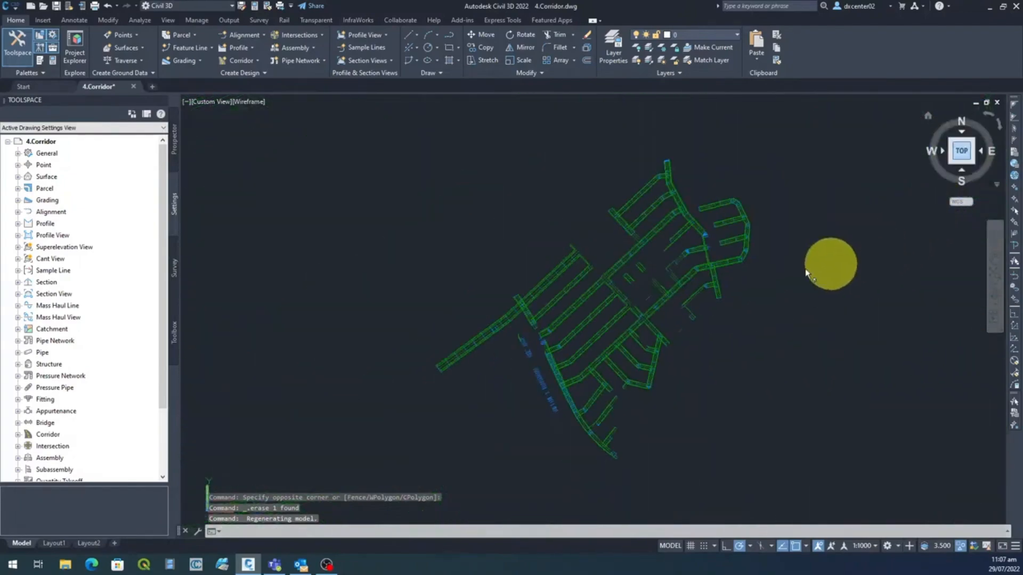
{"action": "scroll", "coordinate": [651, 332], "scroll_direction": "up", "scroll_amount": 10}
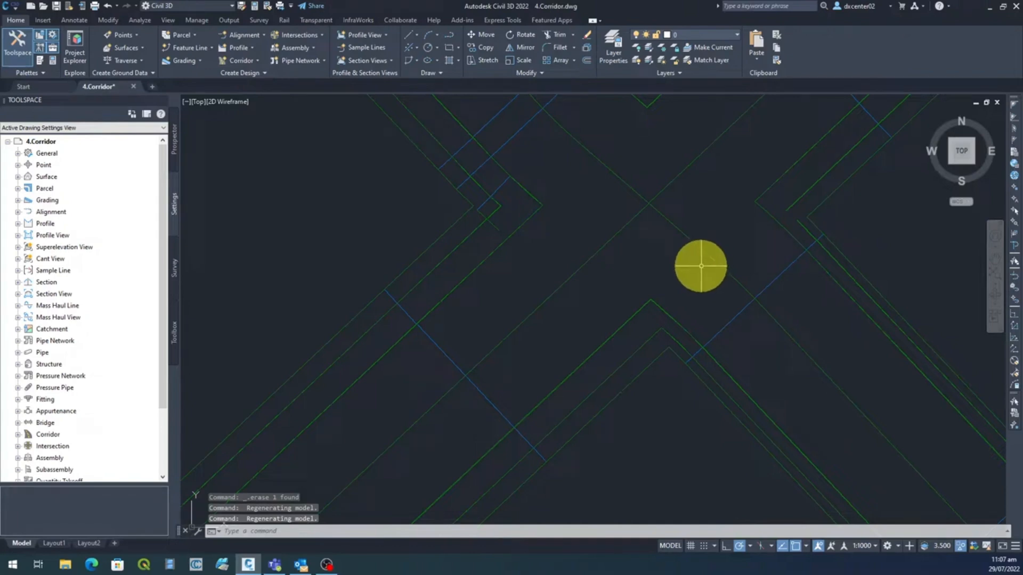
{"action": "mouse_move", "coordinate": [701, 266]}
{"action": "middle_mouse_down"}
{"action": "mouse_move", "coordinate": [698, 346]}
{"action": "mouse_move", "coordinate": [730, 371]}
{"action": "middle_mouse_up"}
{"action": "scroll", "coordinate": [730, 371], "scroll_direction": "up", "scroll_amount": 2}
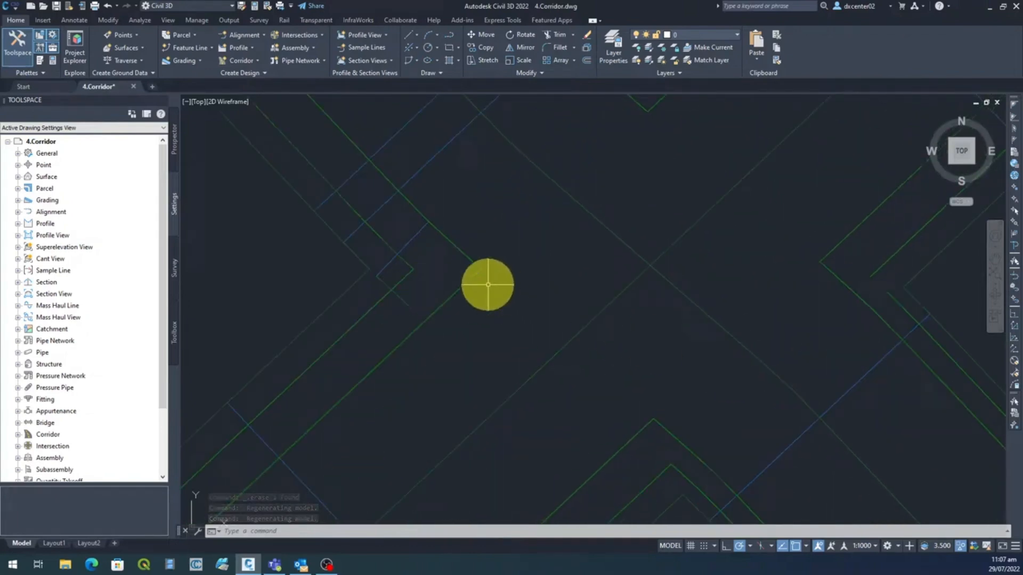
{"action": "scroll", "coordinate": [715, 324], "scroll_direction": "down", "scroll_amount": 2}
{"action": "scroll", "coordinate": [603, 312], "scroll_direction": "up", "scroll_amount": 3}
{"action": "left_click", "coordinate": [613, 338]}
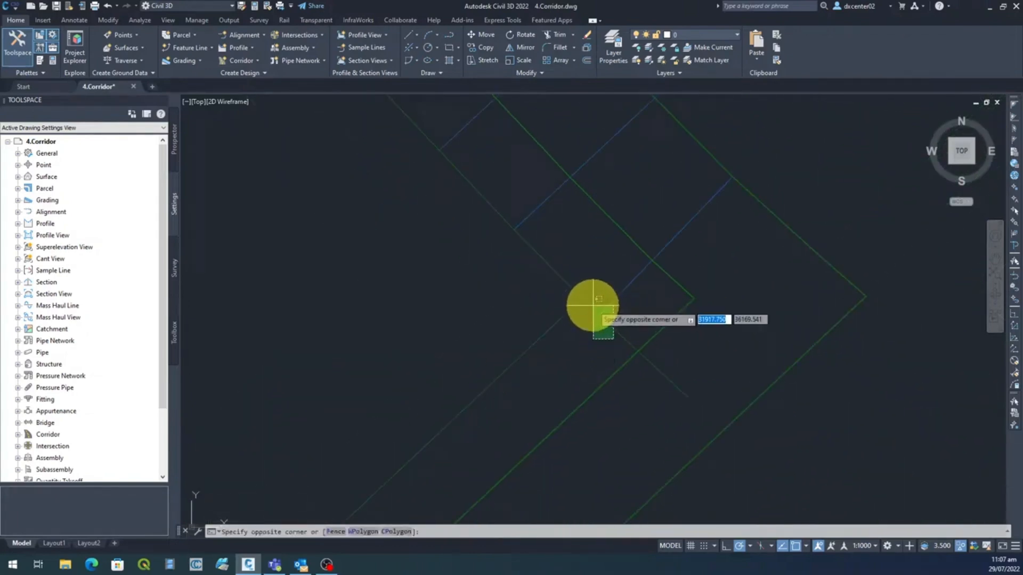
{"action": "left_click", "coordinate": [593, 306]}
{"action": "key", "text": "Delete"}
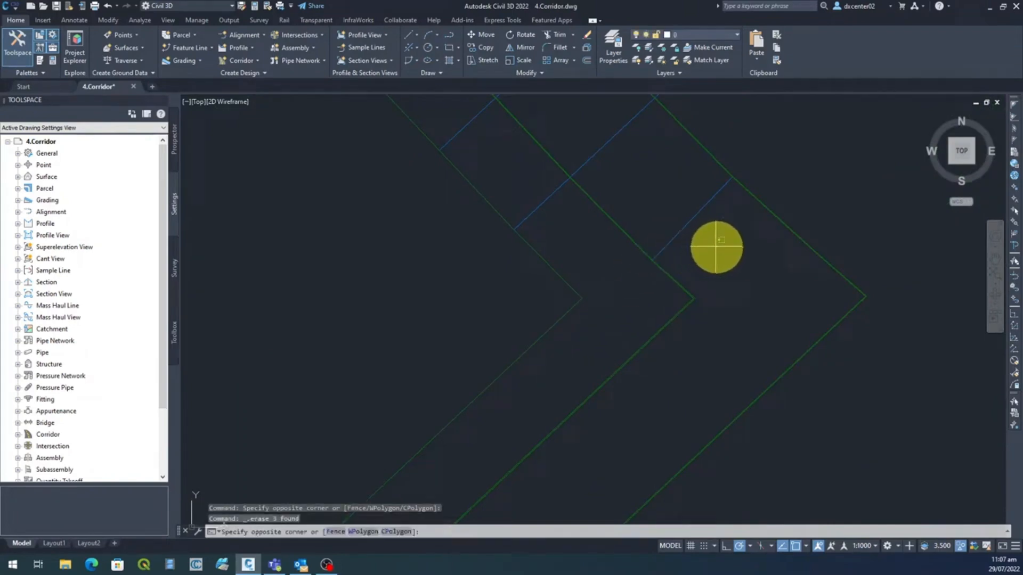
{"action": "left_click", "coordinate": [699, 411]}
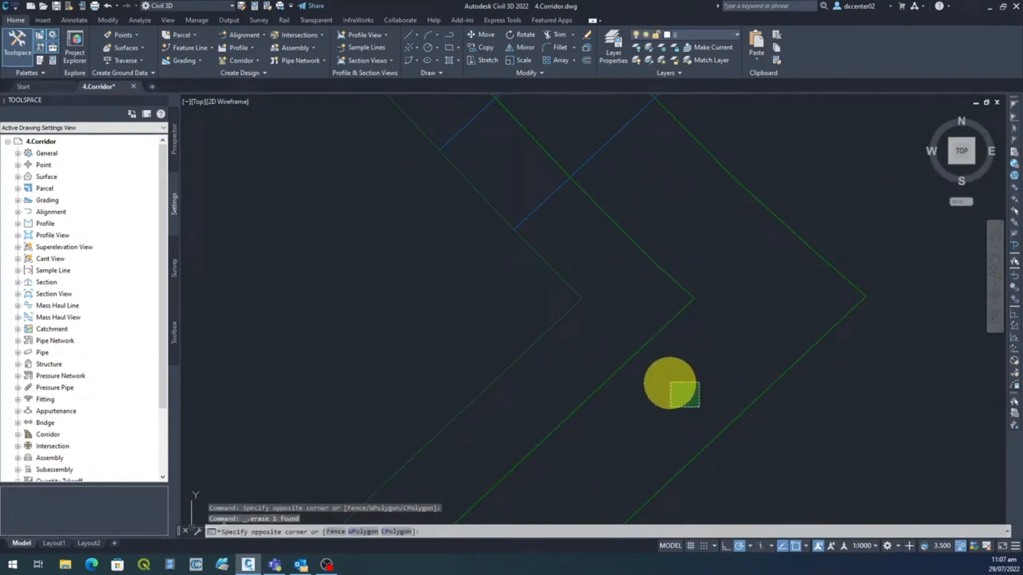
{"action": "left_click", "coordinate": [670, 382]}
Examine how the edge lines meet at the north corner's tip.
{"action": "scroll", "coordinate": [669, 383], "scroll_direction": "down", "scroll_amount": 5}
{"action": "middle_click_drag", "start_coordinate": [741, 335], "coordinate": [546, 275]}
{"action": "scroll", "coordinate": [563, 209], "scroll_direction": "up", "scroll_amount": 7}
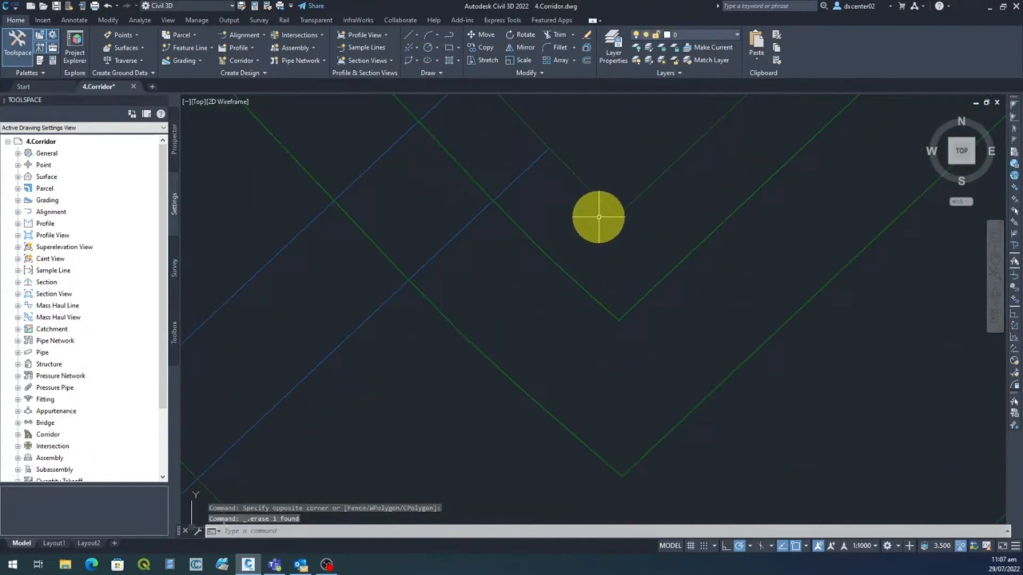
{"action": "scroll", "coordinate": [649, 295], "scroll_direction": "up", "scroll_amount": 4}
{"action": "scroll", "coordinate": [640, 406], "scroll_direction": "down", "scroll_amount": 2}
{"action": "scroll", "coordinate": [629, 388], "scroll_direction": "up", "scroll_amount": 4}
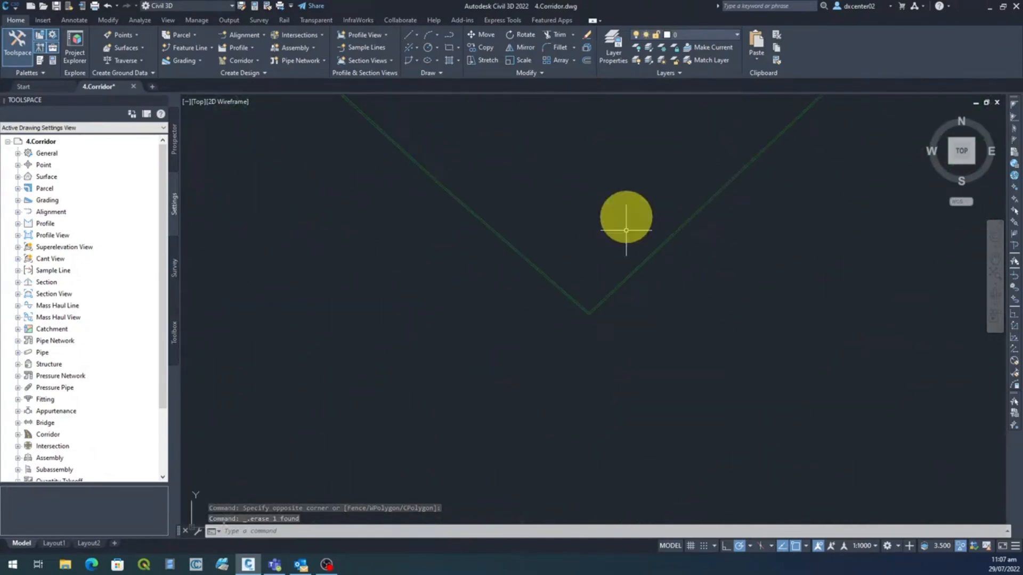
{"action": "scroll", "coordinate": [607, 304], "scroll_direction": "up", "scroll_amount": 2}
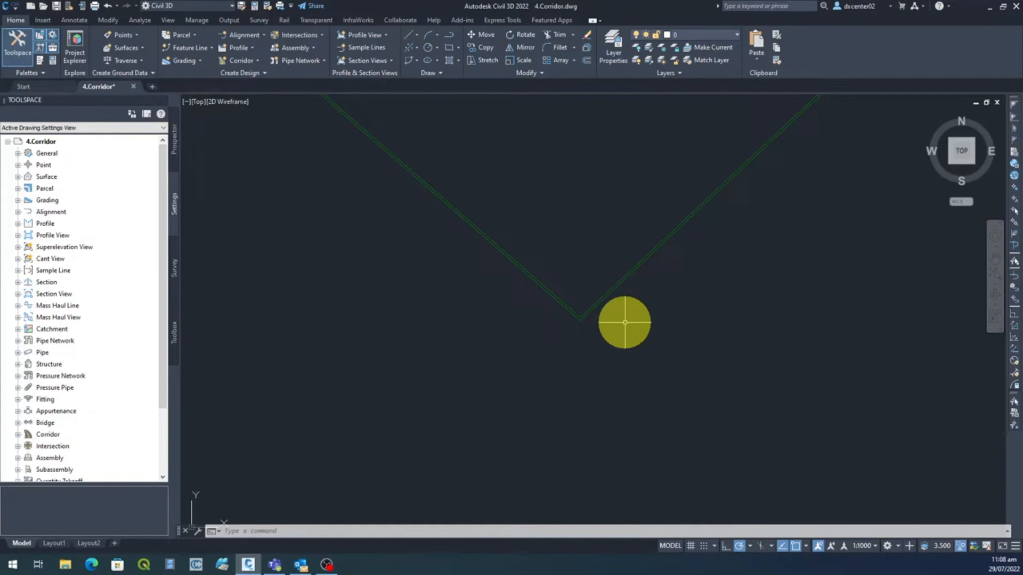
{"action": "scroll", "coordinate": [625, 323], "scroll_direction": "down", "scroll_amount": 5}
Extend the southeast arm's pair of middle edge lines to meet the northeast arm's pair at the east corner.
{"action": "middle_click_drag", "start_coordinate": [708, 331], "coordinate": [657, 228]}
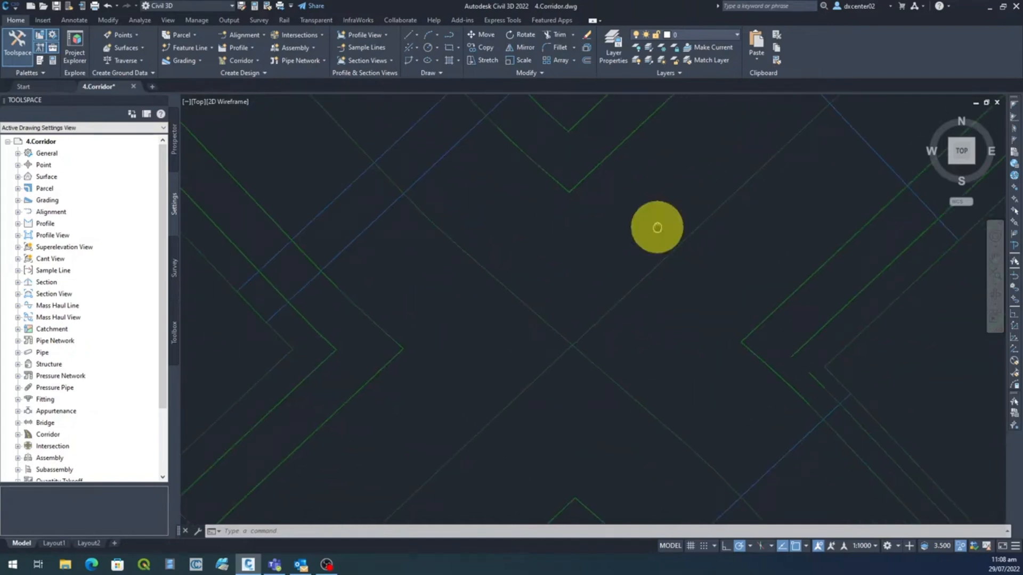
{"action": "scroll", "coordinate": [767, 368], "scroll_direction": "up", "scroll_amount": 4}
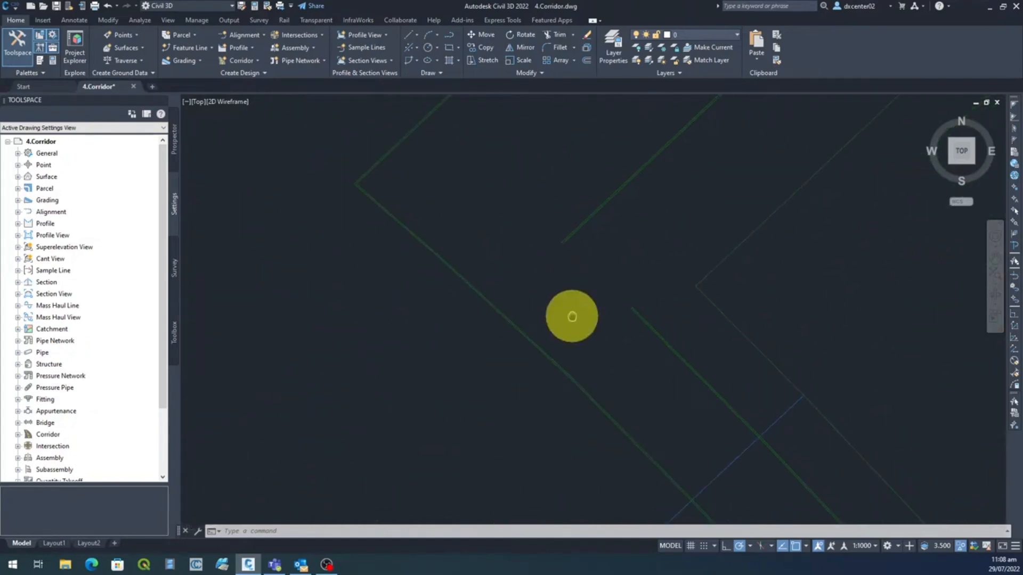
{"action": "scroll", "coordinate": [599, 313], "scroll_direction": "up", "scroll_amount": 2}
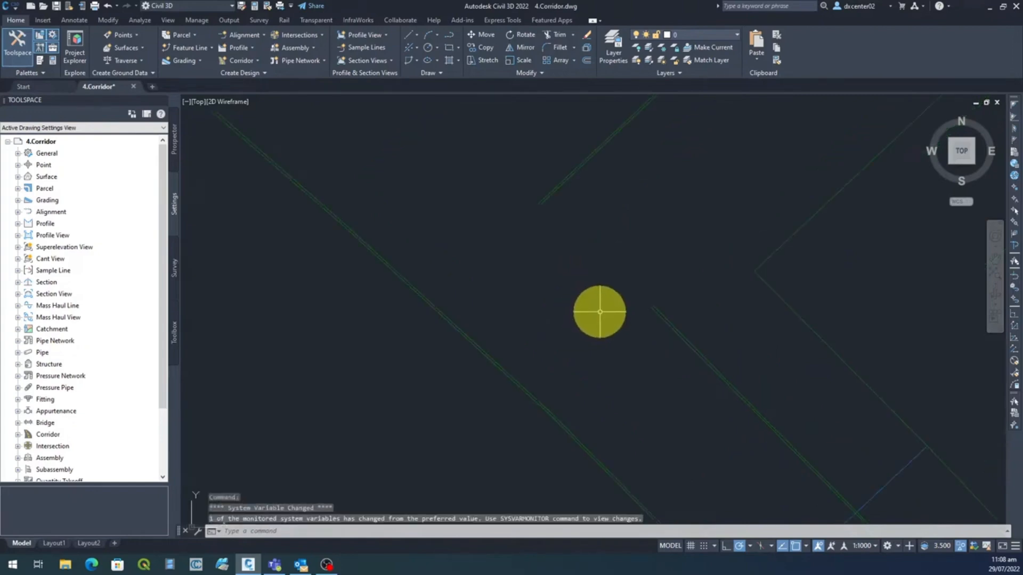
{"action": "mouse_move", "coordinate": [599, 313]}
{"action": "middle_mouse_down"}
{"action": "mouse_move", "coordinate": [530, 329]}
{"action": "mouse_move", "coordinate": [481, 313]}
{"action": "middle_mouse_up"}
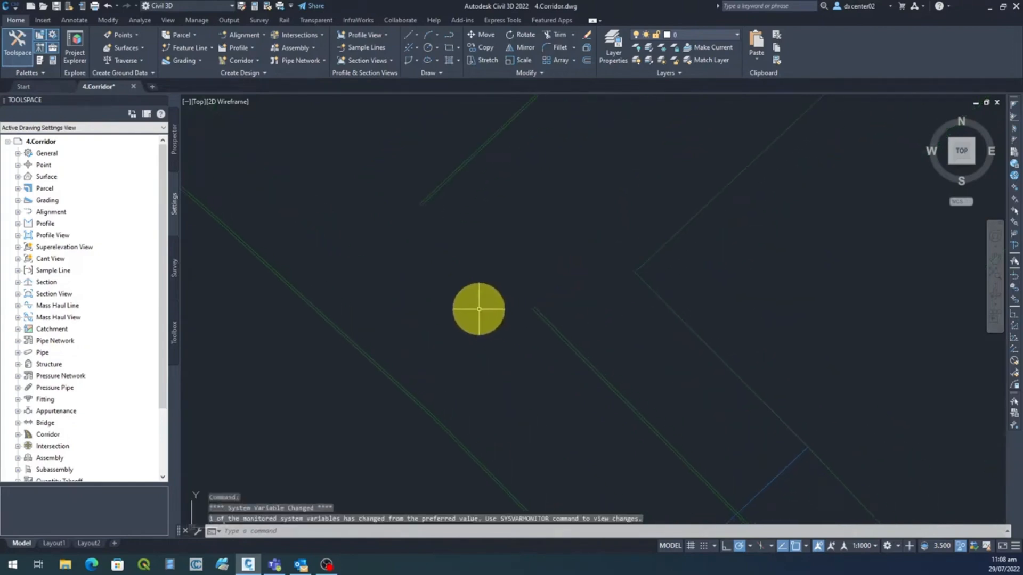
{"action": "type", "text": "xt"}
{"action": "key", "text": "Return"}
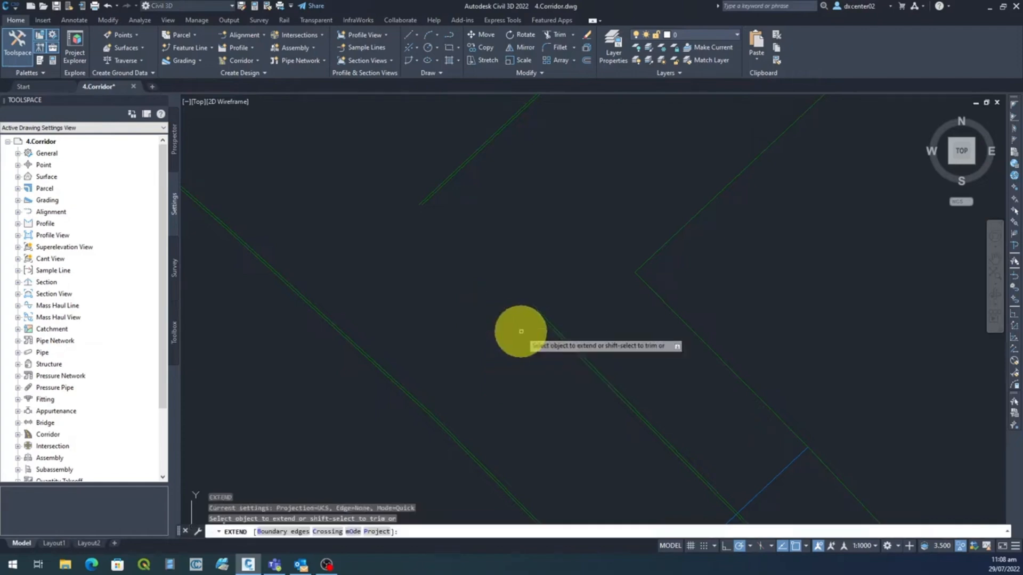
{"action": "left_click", "coordinate": [531, 314]}
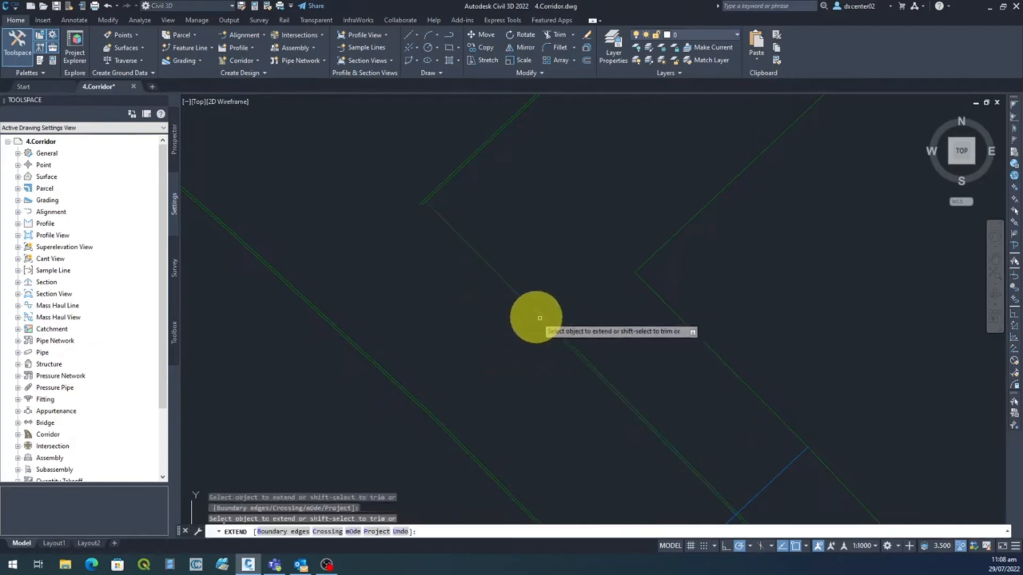
{"action": "scroll", "coordinate": [538, 312], "scroll_direction": "up", "scroll_amount": 2}
{"action": "left_click", "coordinate": [537, 303]}
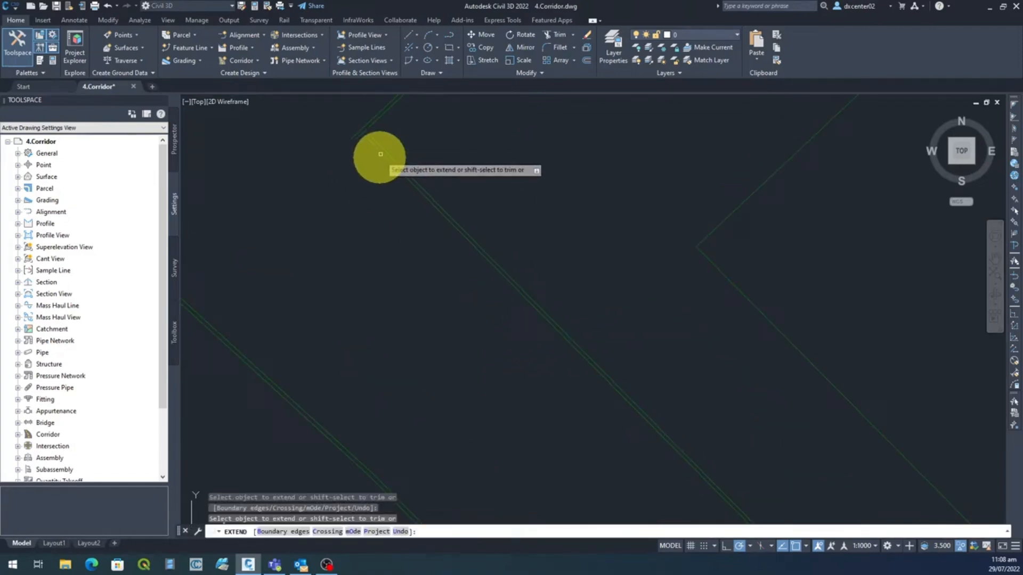
{"action": "scroll", "coordinate": [361, 174], "scroll_direction": "down", "scroll_amount": 2}
{"action": "scroll", "coordinate": [361, 174], "scroll_direction": "up", "scroll_amount": 2}
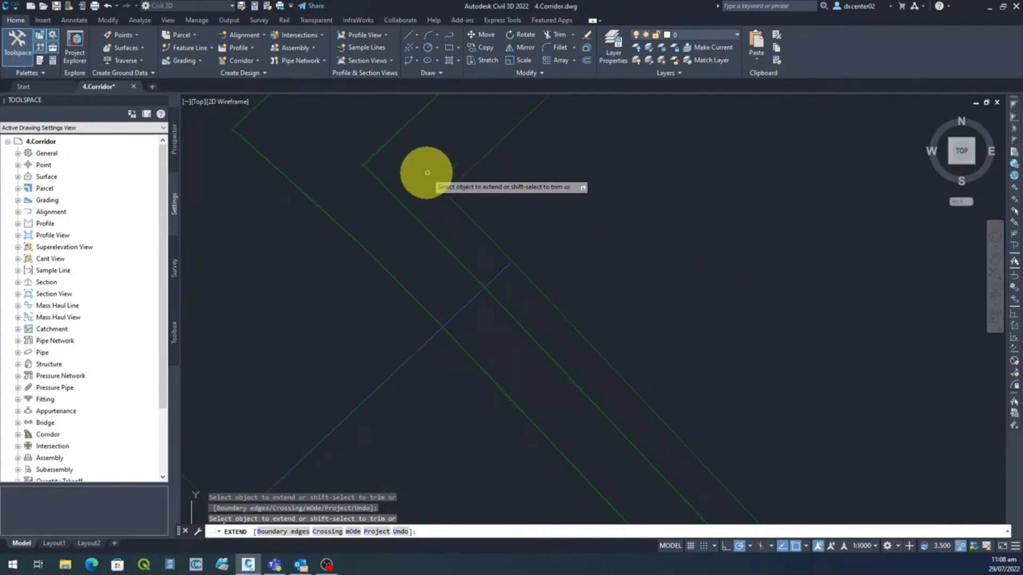
{"action": "scroll", "coordinate": [492, 255], "scroll_direction": "up", "scroll_amount": 2}
{"action": "scroll", "coordinate": [492, 256], "scroll_direction": "down", "scroll_amount": 5}
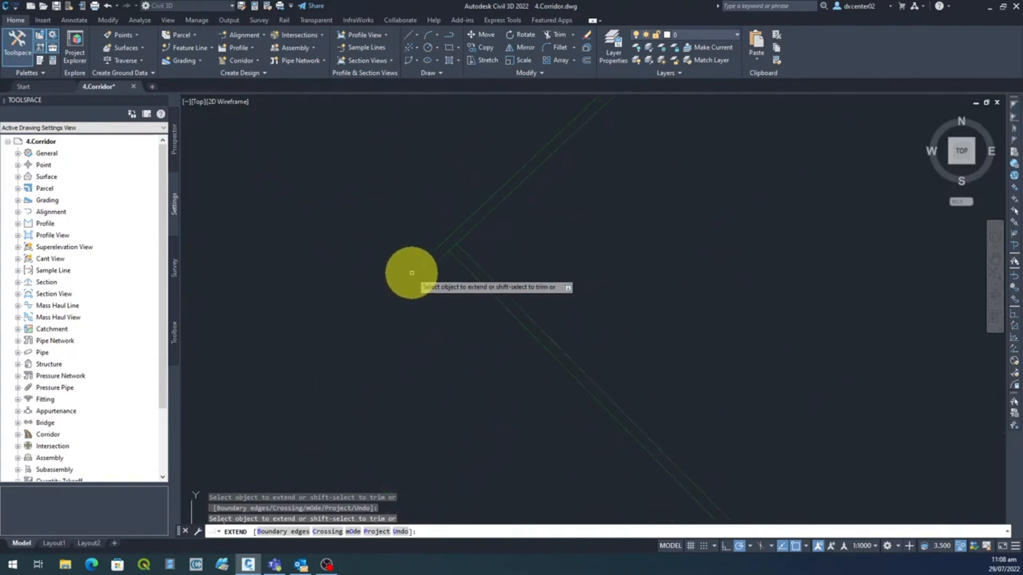
{"action": "scroll", "coordinate": [450, 262], "scroll_direction": "up", "scroll_amount": 1}
{"action": "scroll", "coordinate": [493, 269], "scroll_direction": "up", "scroll_amount": 1}
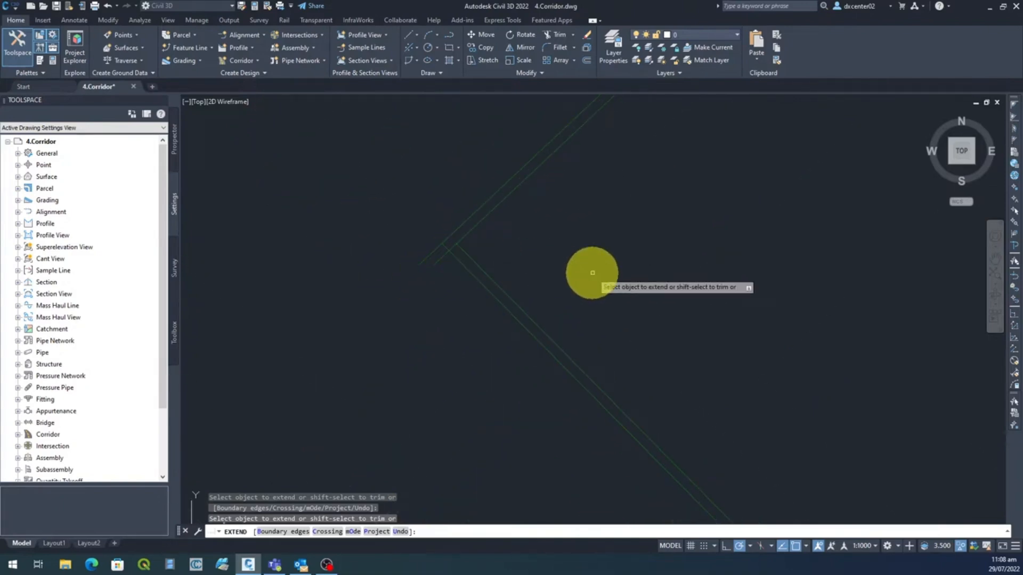
{"action": "key", "text": "Escape"}
Trim the two overhanging ends of the northeast arm's middle edge lines at the east corner.
{"action": "scroll", "coordinate": [476, 246], "scroll_direction": "up", "scroll_amount": 2}
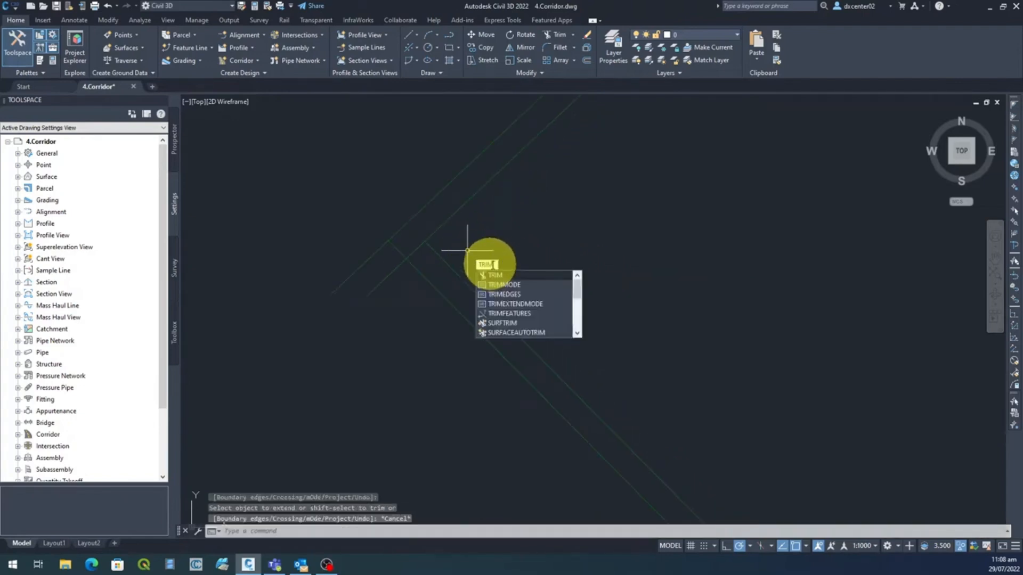
{"action": "key", "text": "Return"}
{"action": "mouse_move", "coordinate": [399, 308]}
{"action": "left_mouse_down"}
{"action": "mouse_move", "coordinate": [333, 243]}
{"action": "mouse_move", "coordinate": [422, 258]}
{"action": "mouse_move", "coordinate": [411, 240]}
{"action": "left_mouse_up"}
{"action": "key", "text": "Escape"}
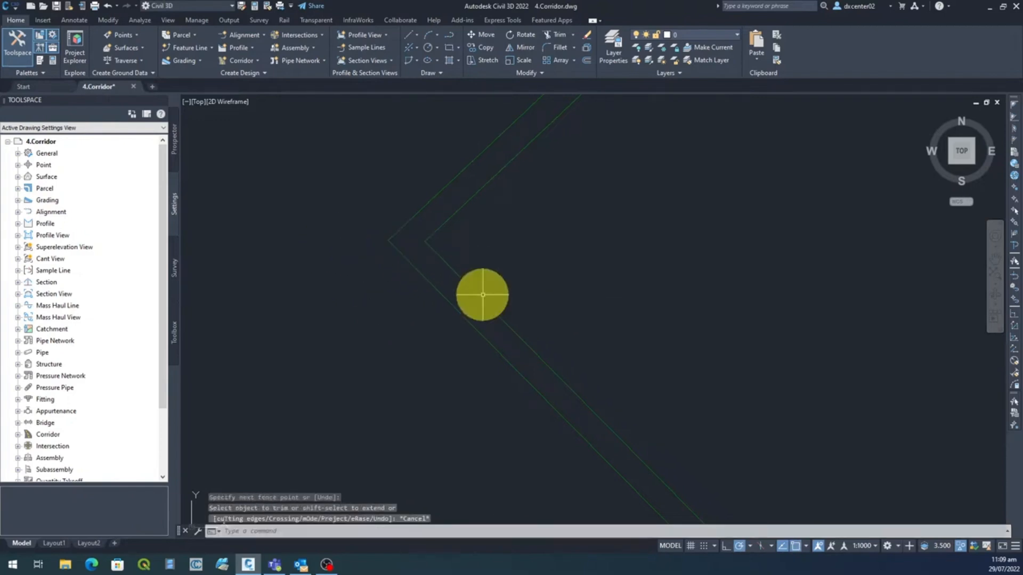
Examine the edge line pairs at the east, south and west corners for gaps and overhangs.
{"action": "scroll", "coordinate": [495, 295], "scroll_direction": "up", "scroll_amount": 4}
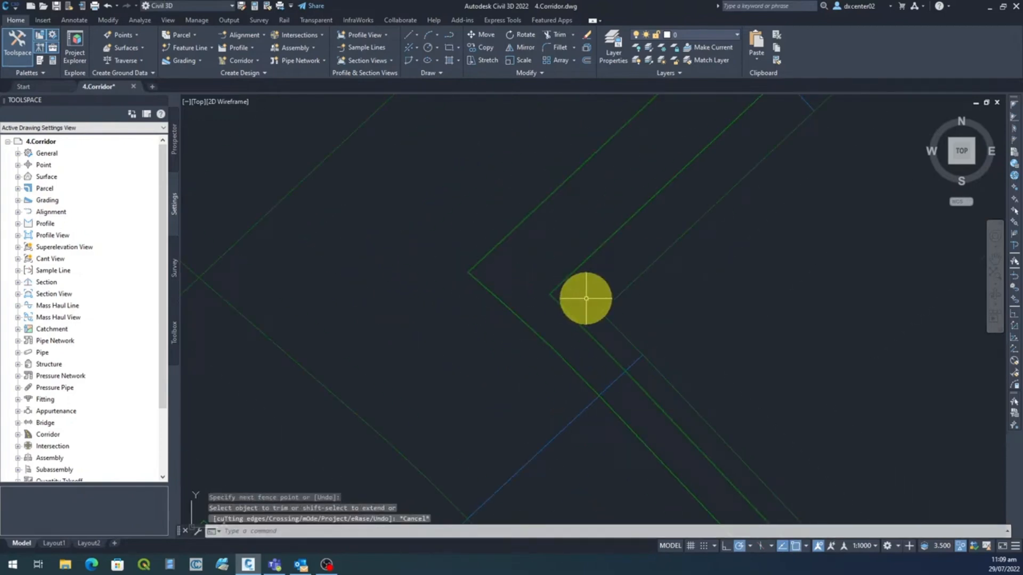
{"action": "scroll", "coordinate": [586, 298], "scroll_direction": "down", "scroll_amount": 3}
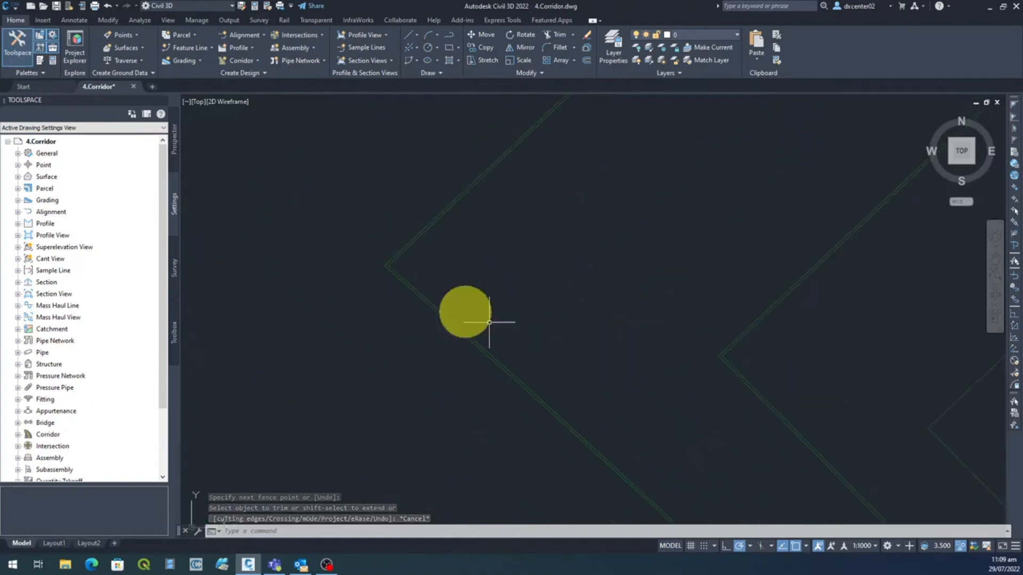
{"action": "scroll", "coordinate": [489, 322], "scroll_direction": "down", "scroll_amount": 5}
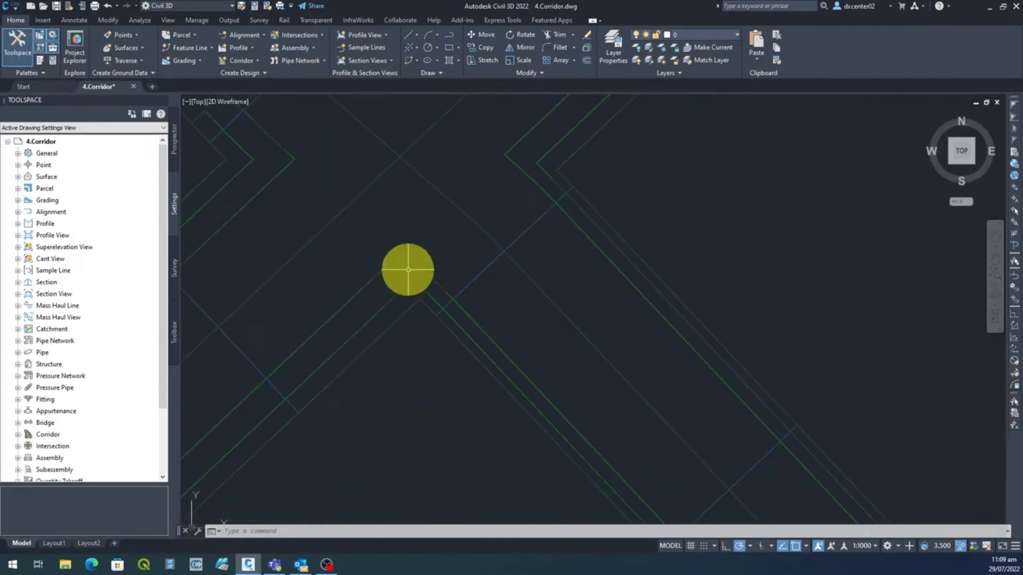
{"action": "scroll", "coordinate": [408, 270], "scroll_direction": "up", "scroll_amount": 5}
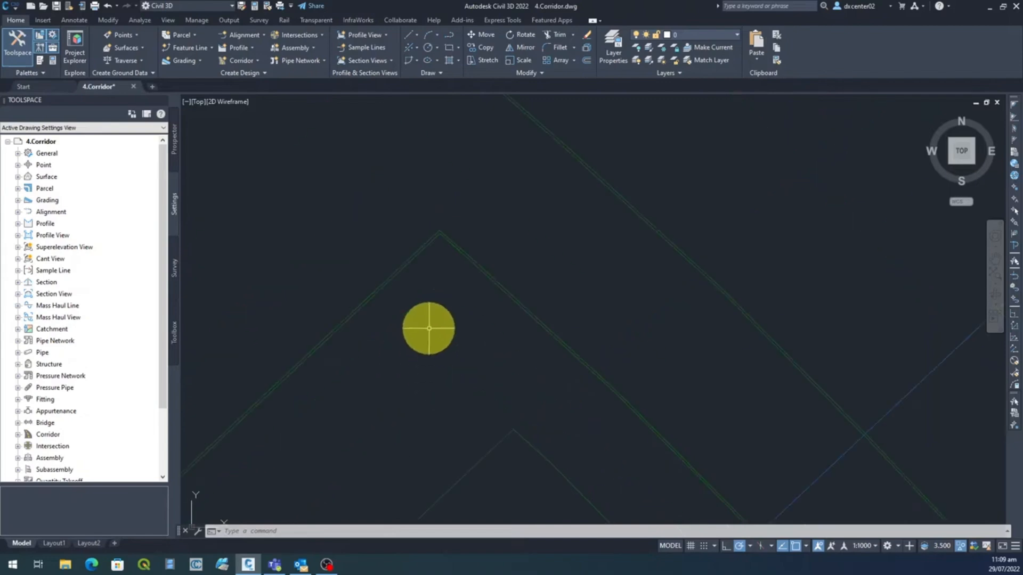
{"action": "middle_click_drag", "start_coordinate": [375, 154], "coordinate": [500, 434]}
{"action": "scroll", "coordinate": [441, 217], "scroll_direction": "up", "scroll_amount": 2}
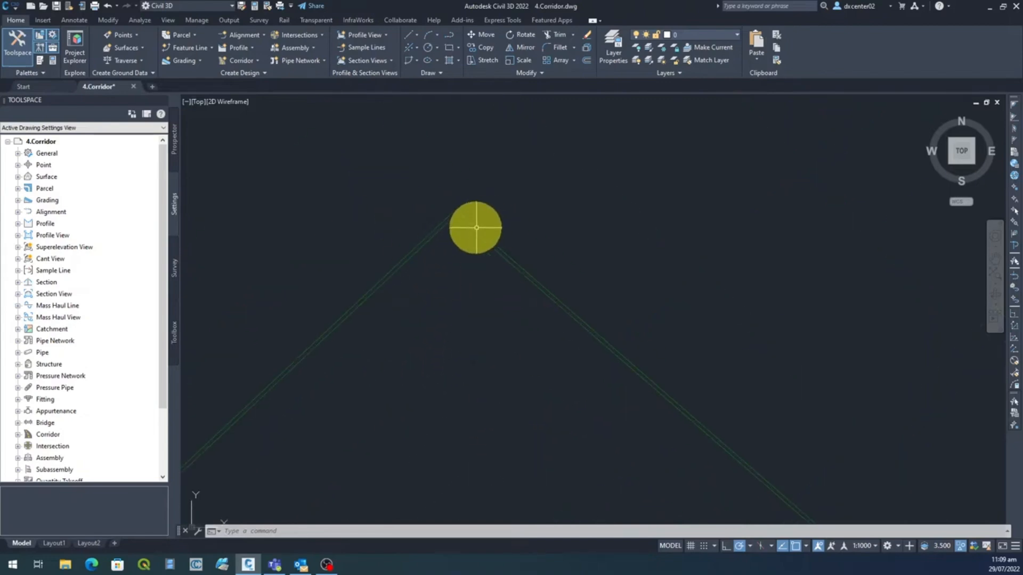
{"action": "scroll", "coordinate": [475, 230], "scroll_direction": "up", "scroll_amount": 5}
{"action": "middle_click_drag", "start_coordinate": [397, 175], "coordinate": [612, 401]}
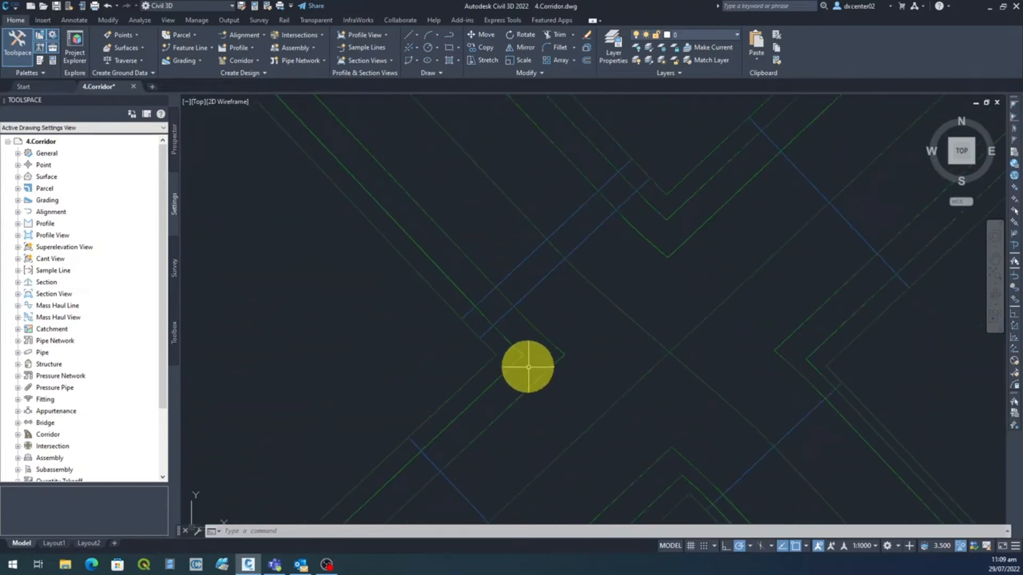
{"action": "scroll", "coordinate": [488, 356], "scroll_direction": "up", "scroll_amount": 3}
{"action": "scroll", "coordinate": [613, 357], "scroll_direction": "up", "scroll_amount": 4}
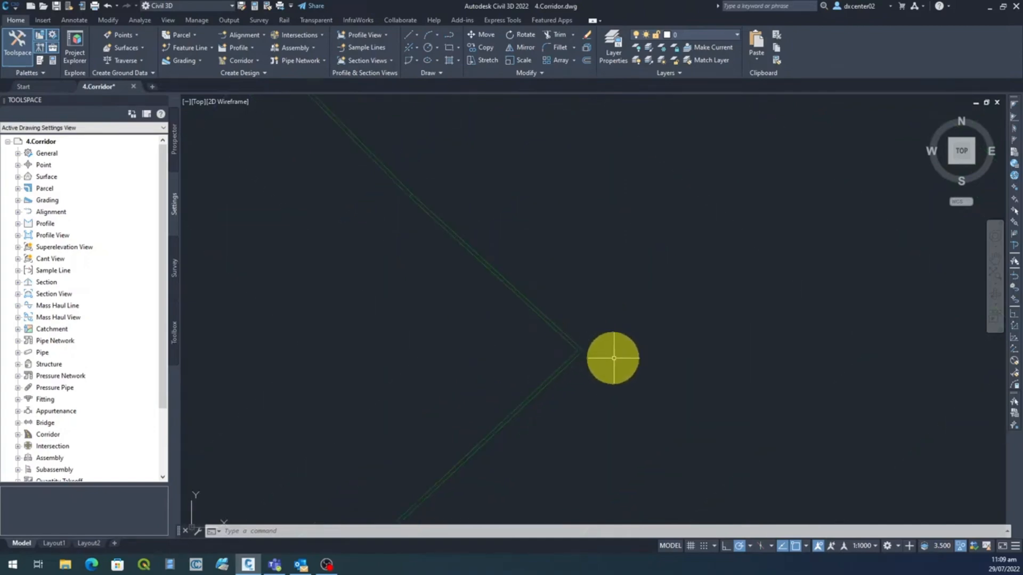
{"action": "scroll", "coordinate": [613, 359], "scroll_direction": "down", "scroll_amount": 3}
{"action": "scroll", "coordinate": [548, 279], "scroll_direction": "up", "scroll_amount": 4}
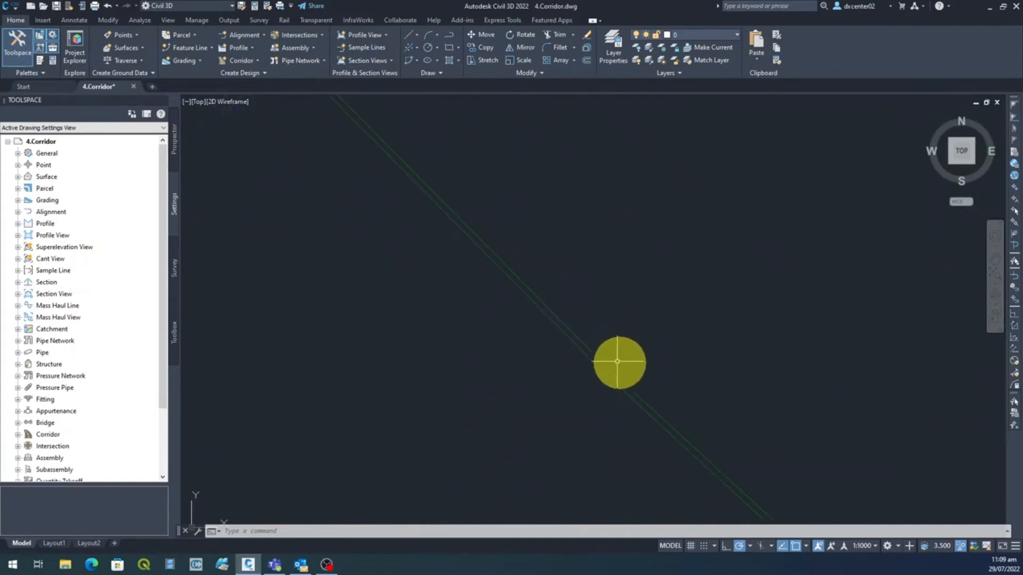
Erase the short link between the two closely spaced parallel edge lines near the east corner.
{"action": "scroll", "coordinate": [513, 267], "scroll_direction": "up", "scroll_amount": 3}
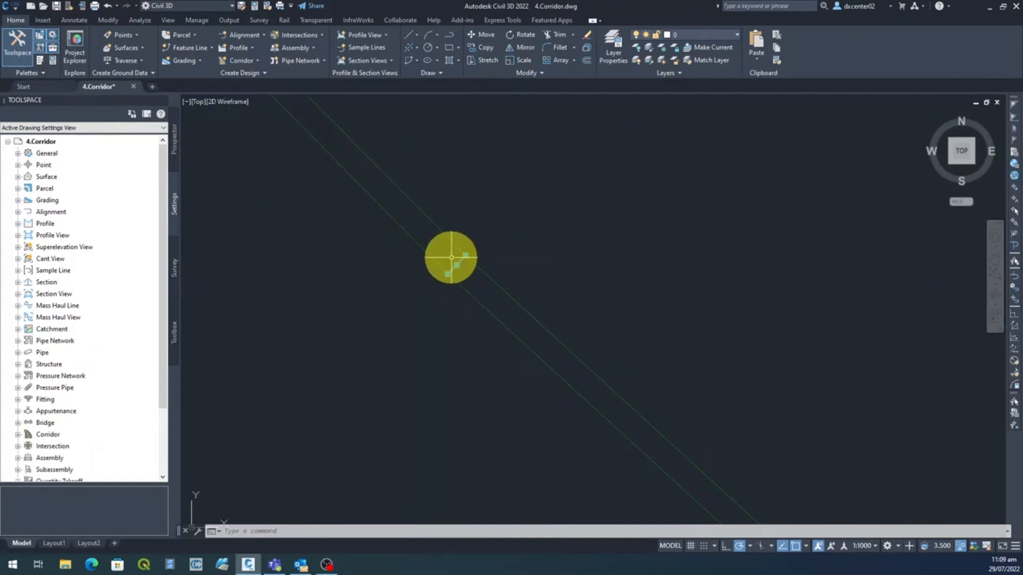
{"action": "key", "text": "Delete"}
{"action": "scroll", "coordinate": [583, 330], "scroll_direction": "down", "scroll_amount": 2}
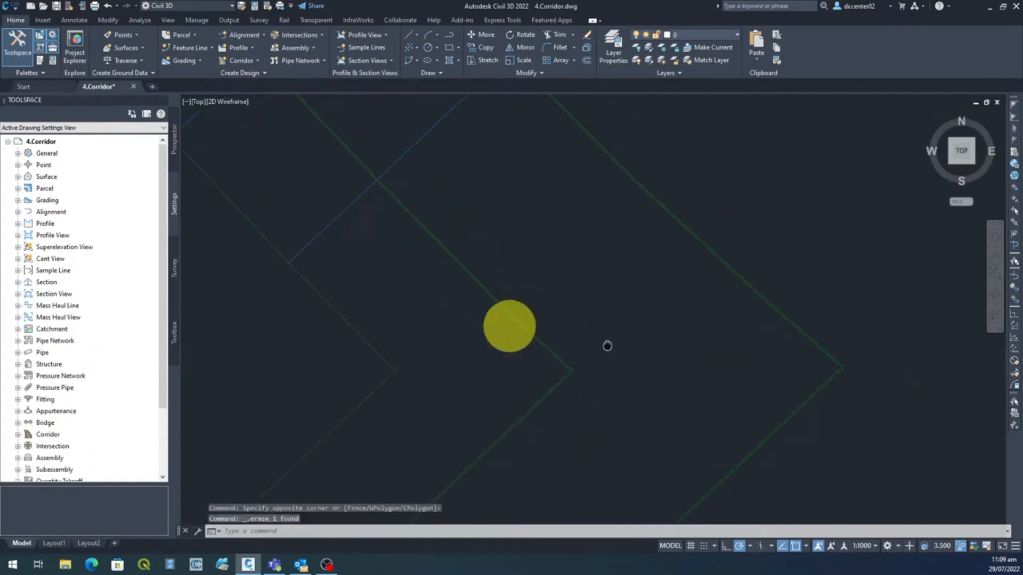
Examine the remaining corners of the intersection and the surrounding road network for gaps, overhangs and stray links.
{"action": "scroll", "coordinate": [579, 341], "scroll_direction": "up", "scroll_amount": 2}
{"action": "scroll", "coordinate": [579, 341], "scroll_direction": "down", "scroll_amount": 2}
{"action": "scroll", "coordinate": [612, 303], "scroll_direction": "down", "scroll_amount": 4}
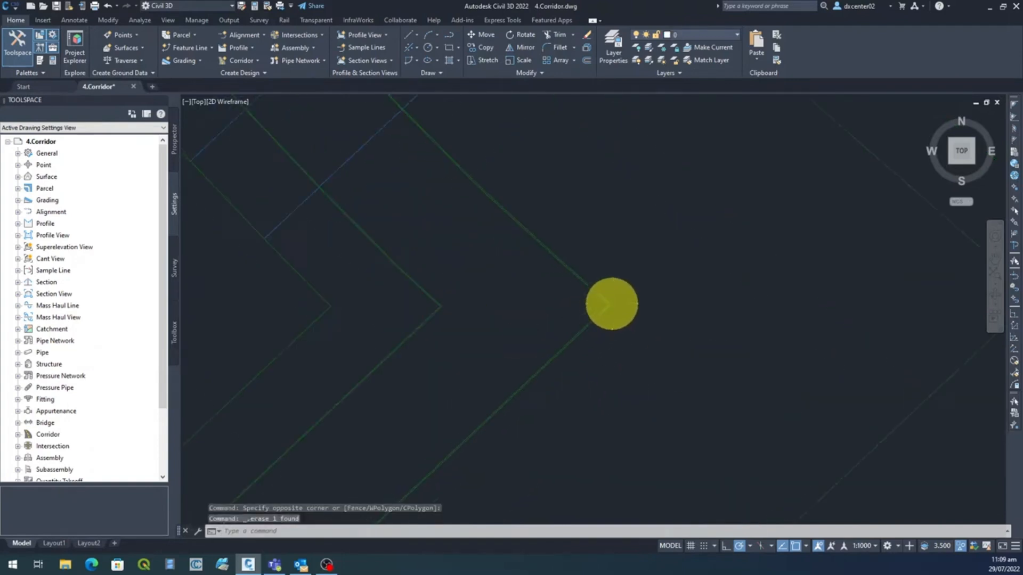
{"action": "scroll", "coordinate": [549, 234], "scroll_direction": "up", "scroll_amount": 4}
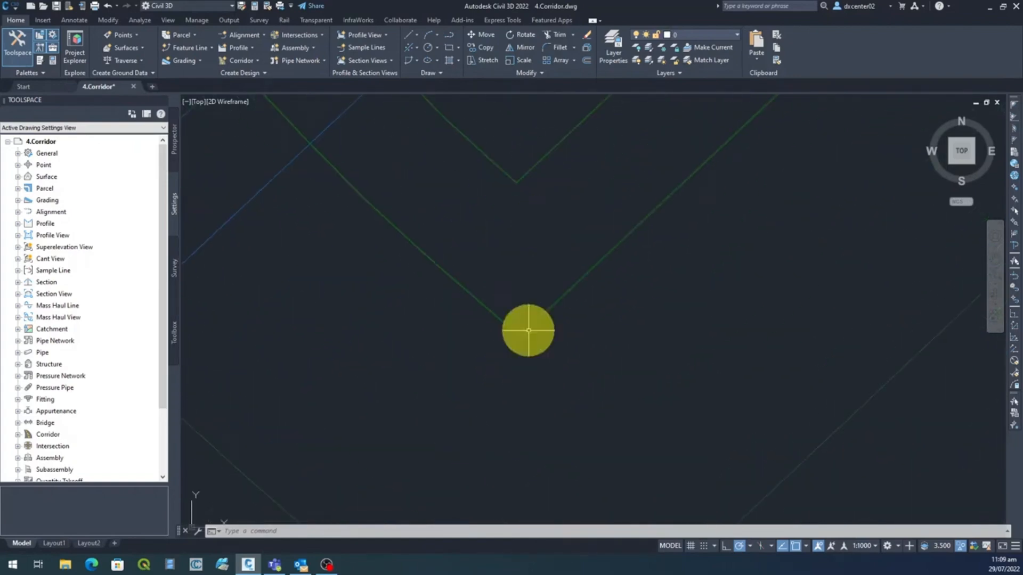
{"action": "scroll", "coordinate": [528, 357], "scroll_direction": "down", "scroll_amount": 3}
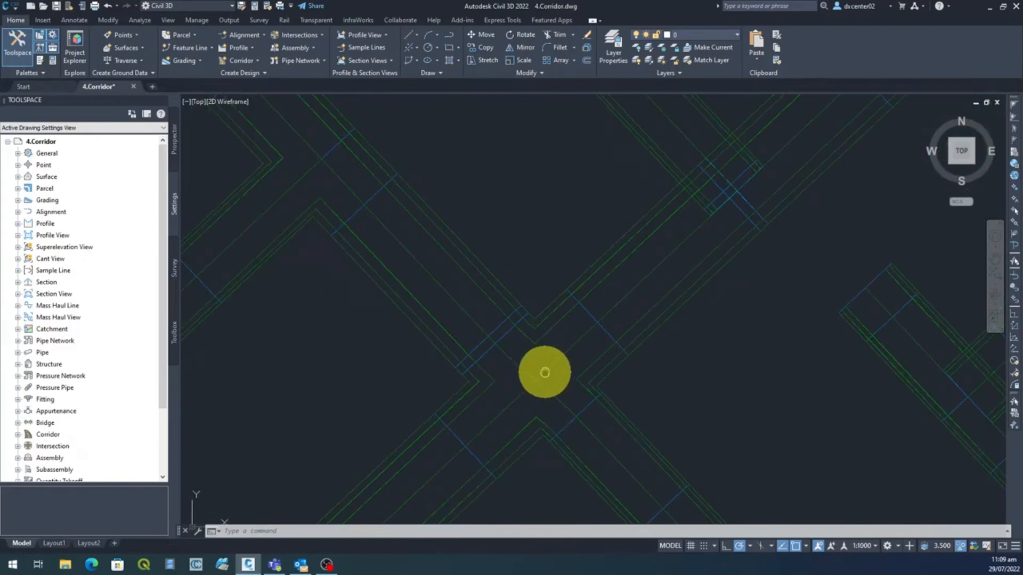
{"action": "middle_click_drag", "start_coordinate": [542, 370], "coordinate": [510, 271]}
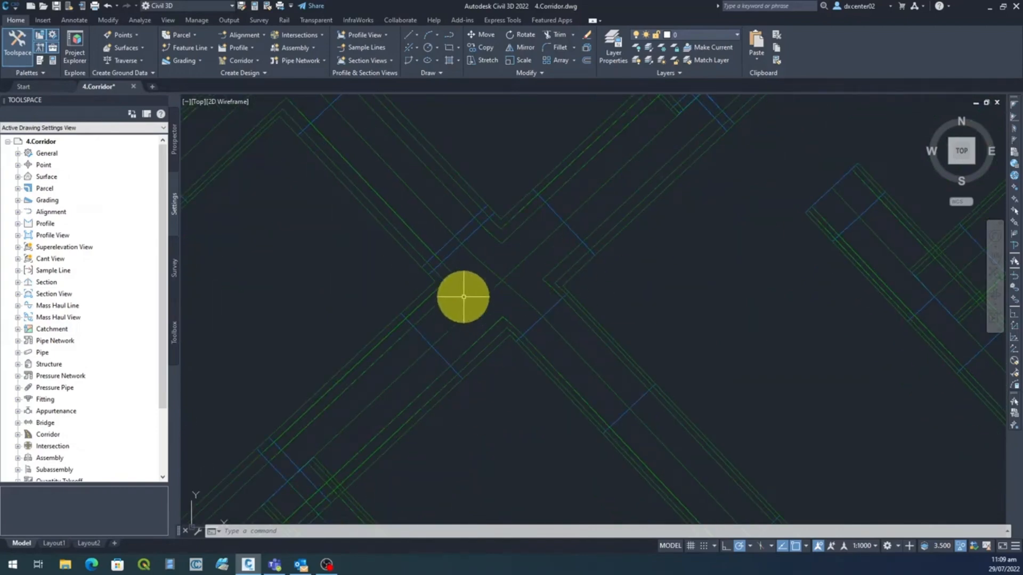
{"action": "scroll", "coordinate": [469, 295], "scroll_direction": "down", "scroll_amount": 3}
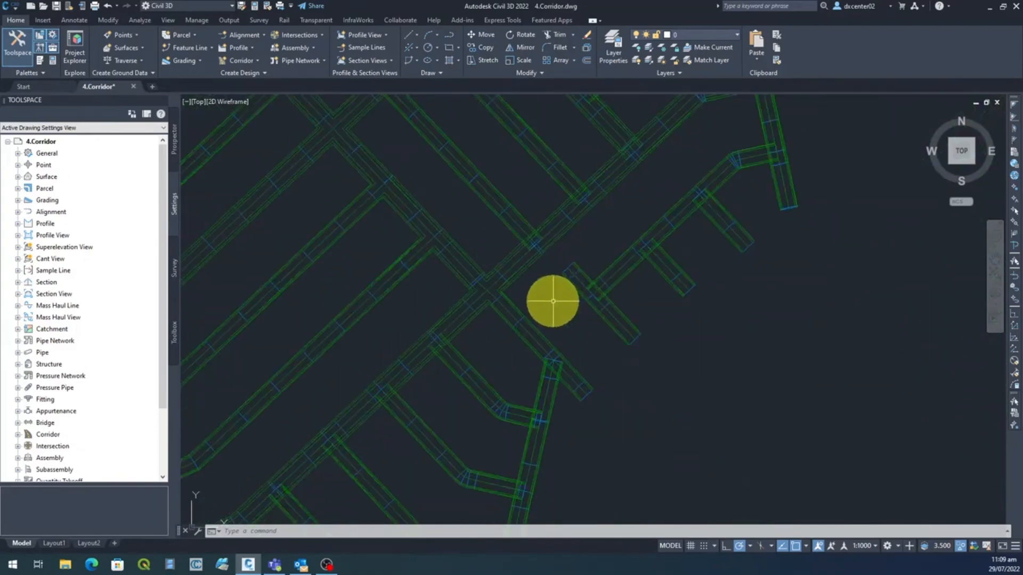
{"action": "mouse_move", "coordinate": [553, 301]}
{"action": "middle_mouse_down"}
{"action": "mouse_move", "coordinate": [571, 491]}
{"action": "mouse_move", "coordinate": [556, 399]}
{"action": "middle_mouse_up"}
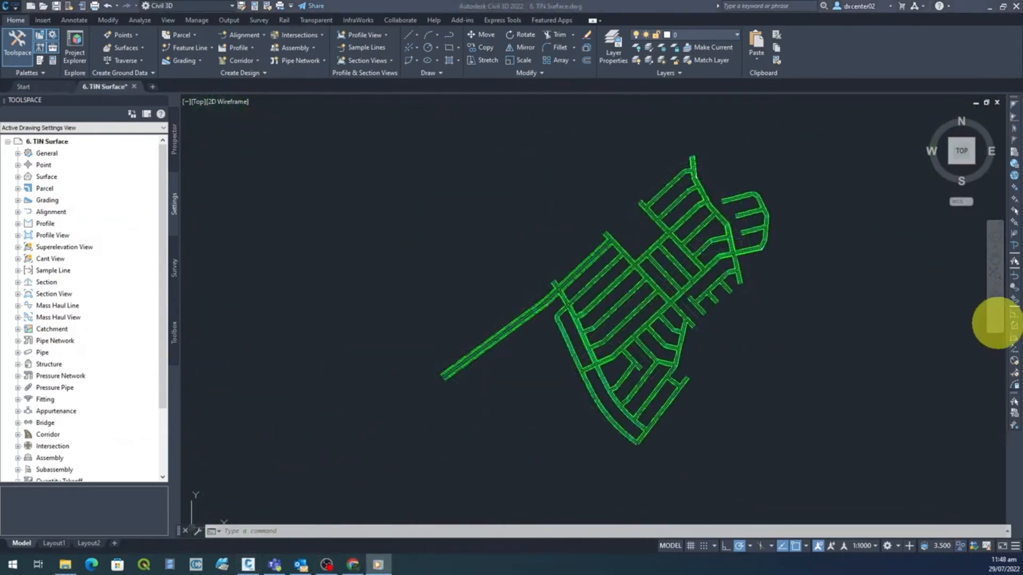
Examine the cleaned-up intersections along the western roads in plan in the 6. TIN Surface drawing.
{"action": "scroll", "coordinate": [556, 290], "scroll_direction": "up", "scroll_amount": 5}
{"action": "scroll", "coordinate": [557, 291], "scroll_direction": "up", "scroll_amount": 3}
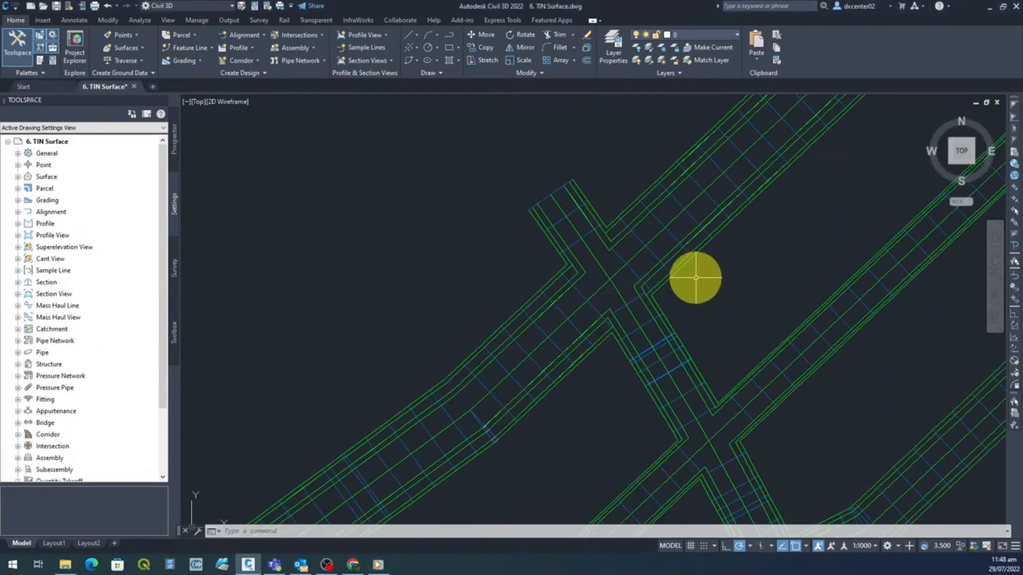
{"action": "middle_click_drag", "start_coordinate": [708, 281], "coordinate": [576, 181]}
{"action": "mouse_move", "coordinate": [594, 342]}
{"action": "middle_mouse_down"}
{"action": "mouse_move", "coordinate": [621, 354]}
{"action": "mouse_move", "coordinate": [506, 217]}
{"action": "middle_mouse_up"}
{"action": "mouse_move", "coordinate": [617, 374]}
{"action": "middle_mouse_down"}
{"action": "mouse_move", "coordinate": [525, 231]}
{"action": "mouse_move", "coordinate": [629, 327]}
{"action": "mouse_move", "coordinate": [660, 388]}
{"action": "middle_mouse_up"}
{"action": "scroll", "coordinate": [537, 246], "scroll_direction": "down", "scroll_amount": 3}
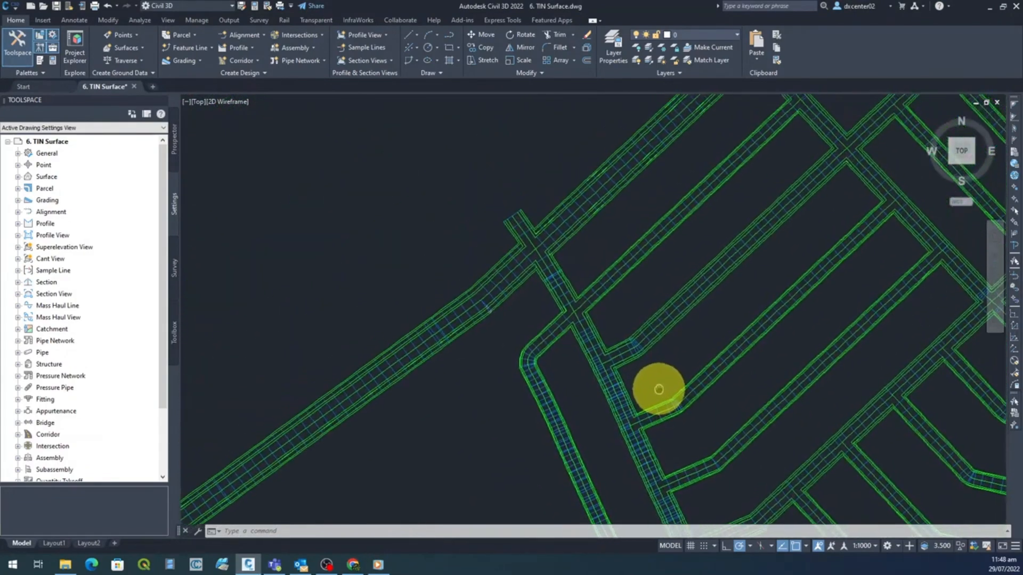
{"action": "scroll", "coordinate": [664, 404], "scroll_direction": "up", "scroll_amount": 2}
Inspect the corridor linework in 3D at an intersection and across the whole road network.
{"action": "left_click", "coordinate": [996, 298]}
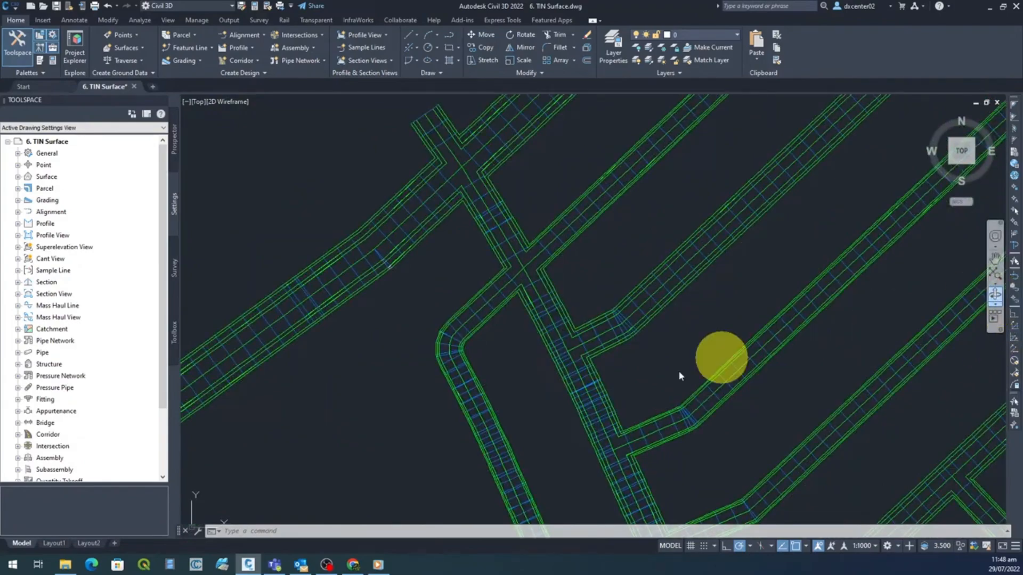
{"action": "left_click_drag", "start_coordinate": [514, 383], "coordinate": [585, 355]}
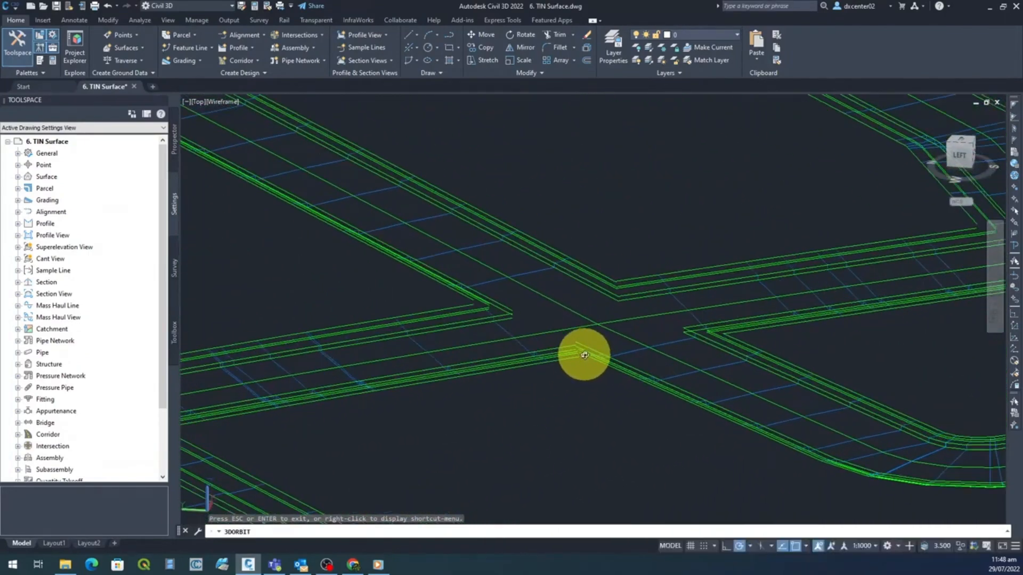
{"action": "left_click_drag", "start_coordinate": [826, 333], "coordinate": [630, 405]}
{"action": "scroll", "coordinate": [631, 405], "scroll_direction": "down", "scroll_amount": 6}
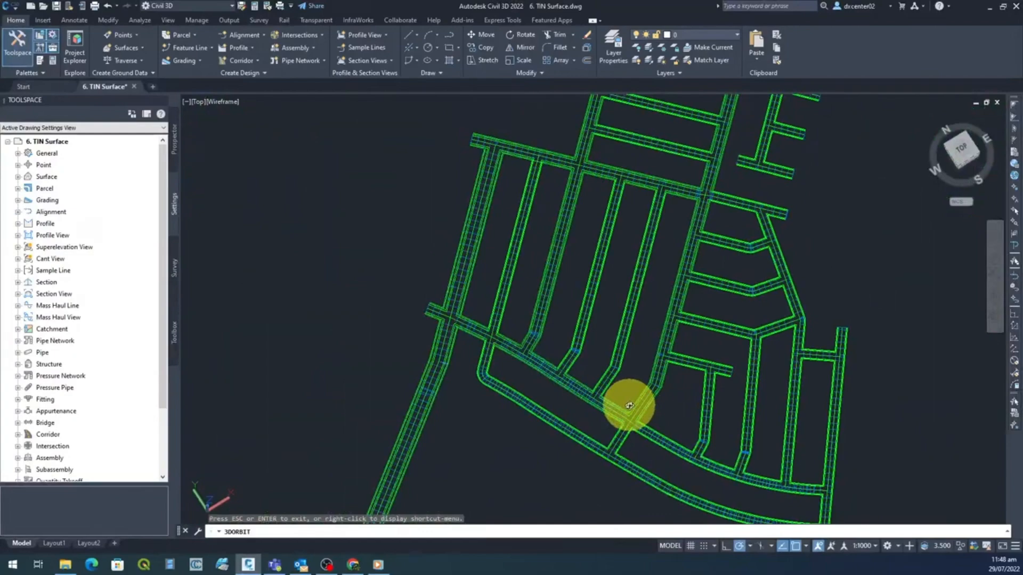
{"action": "scroll", "coordinate": [629, 406], "scroll_direction": "down", "scroll_amount": 5}
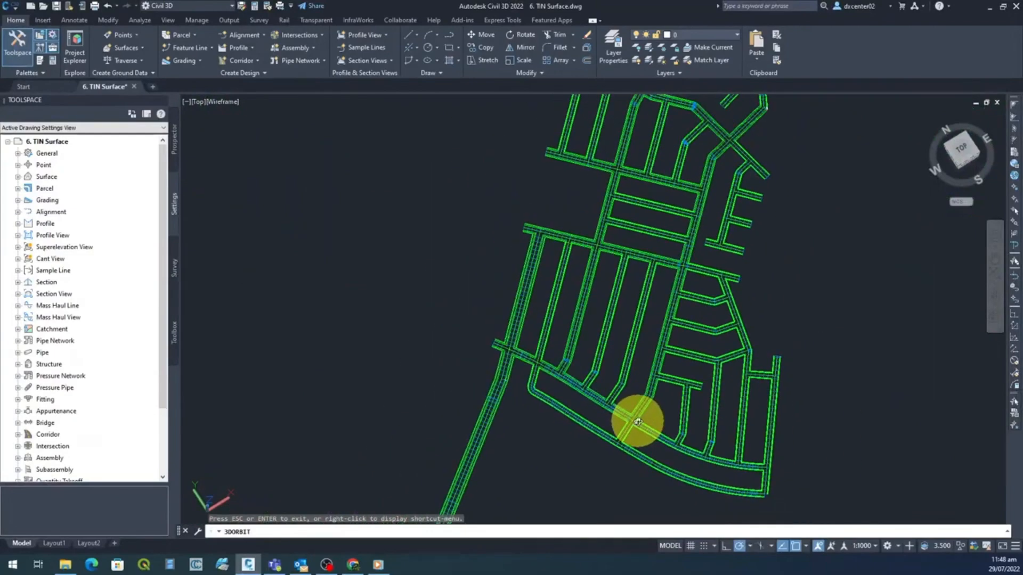
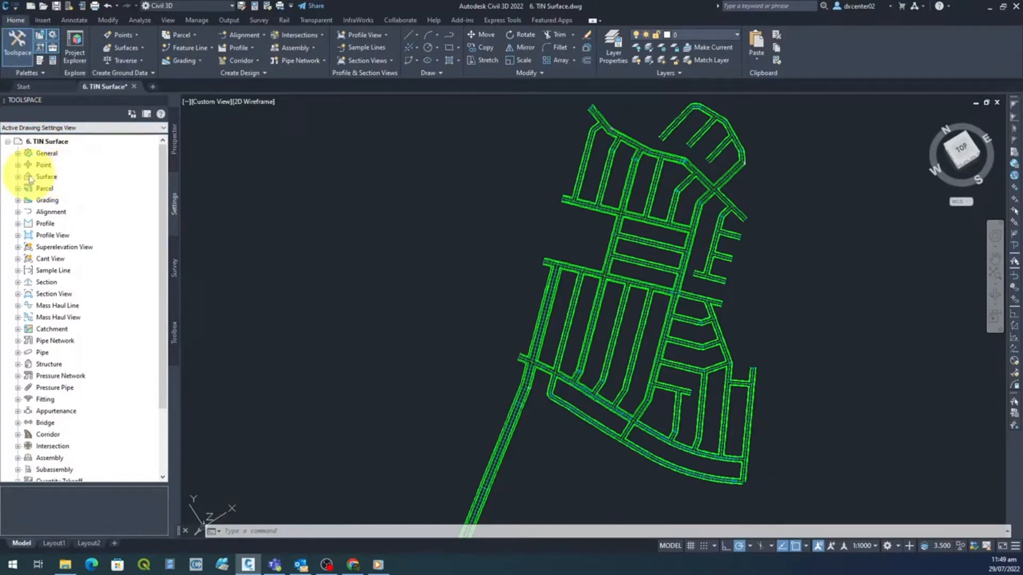
Create a TIN surface named Phase 1 Whole Design on the C-TOPO layer with the Contours 2m and 10m (Background) style.
{"action": "left_click", "coordinate": [176, 145]}
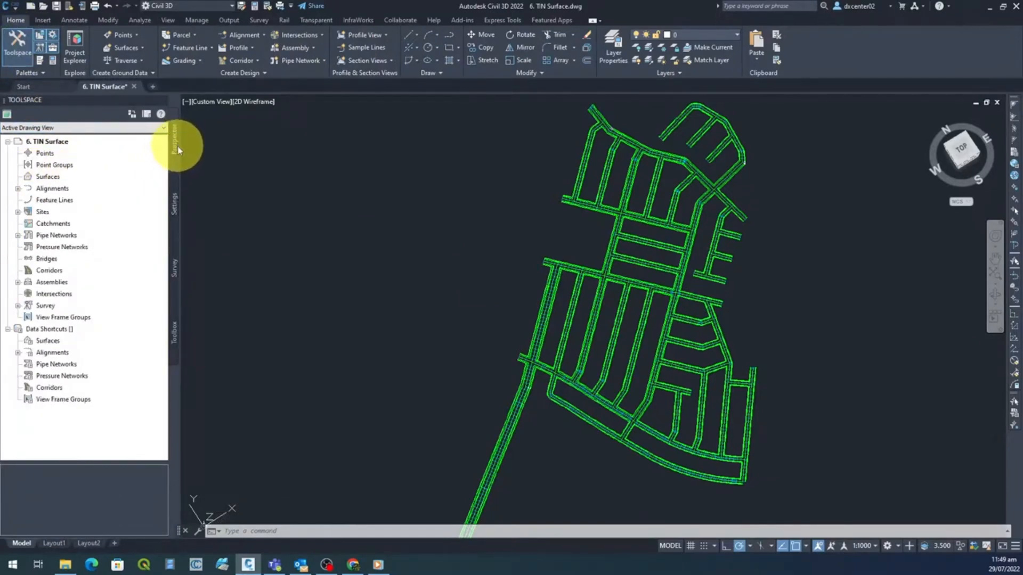
{"action": "left_click", "coordinate": [48, 181]}
{"action": "right_click", "coordinate": [63, 181]}
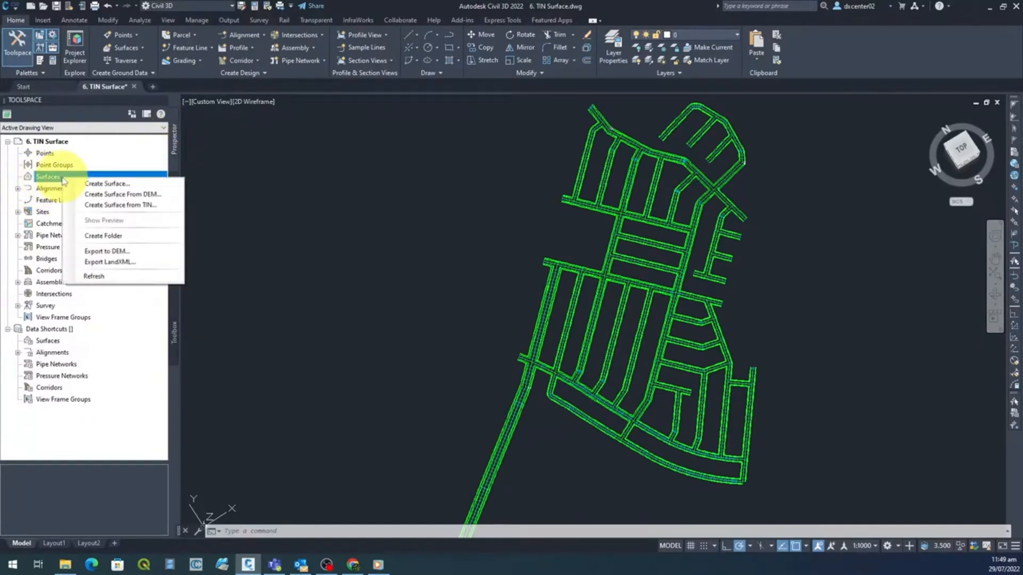
{"action": "left_click", "coordinate": [104, 184]}
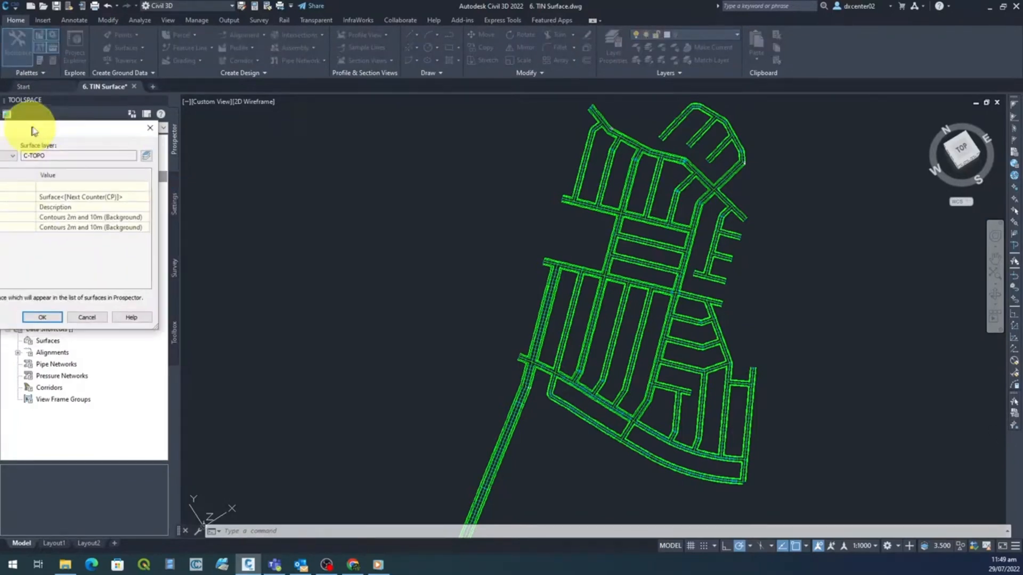
{"action": "left_click_drag", "start_coordinate": [27, 132], "coordinate": [388, 146]}
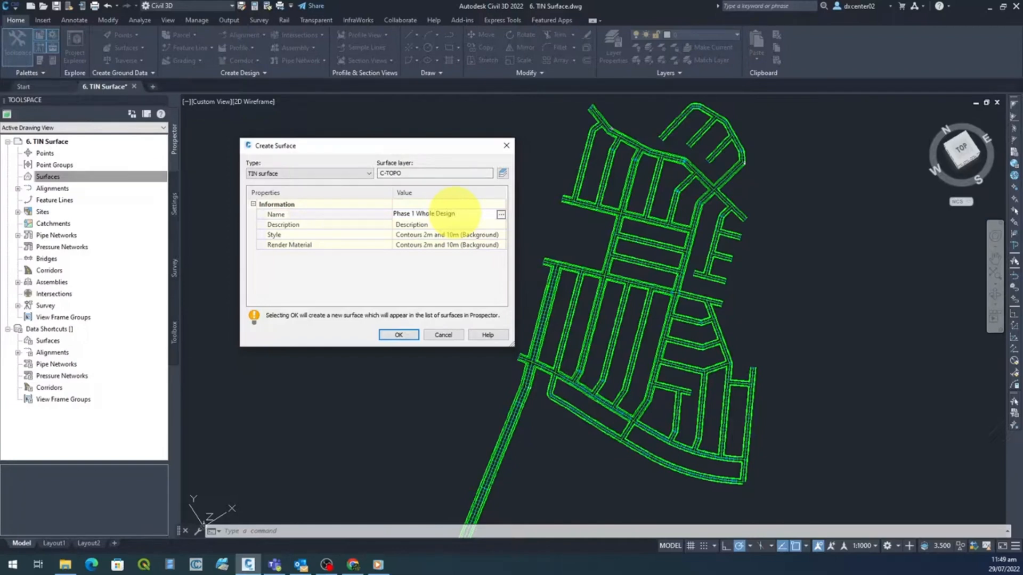
{"action": "left_click", "coordinate": [412, 336]}
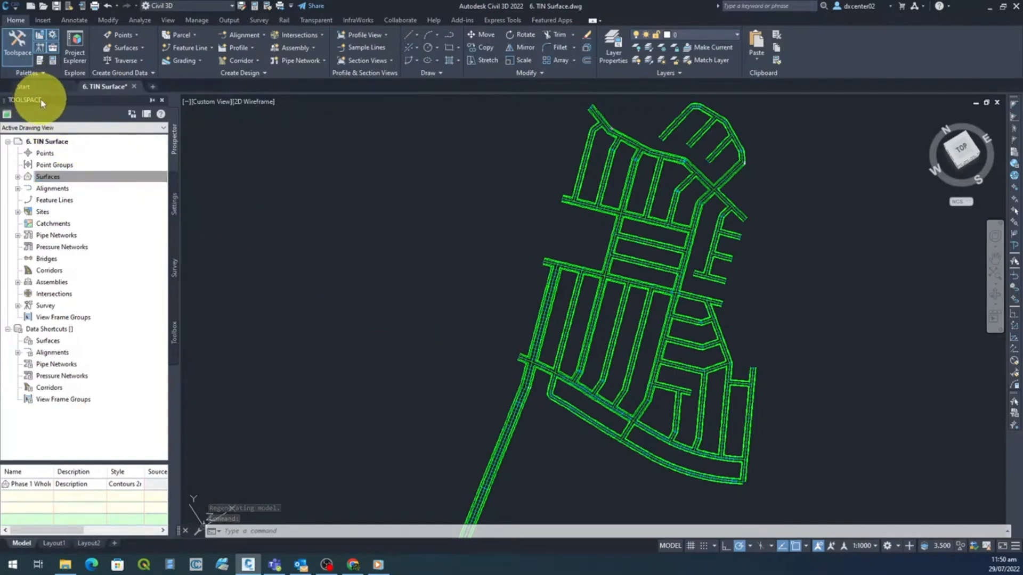
Start adding points from drawing objects to the Phase 1 Whole Design surface definition, with Lines as the object type.
{"action": "left_click", "coordinate": [48, 177]}
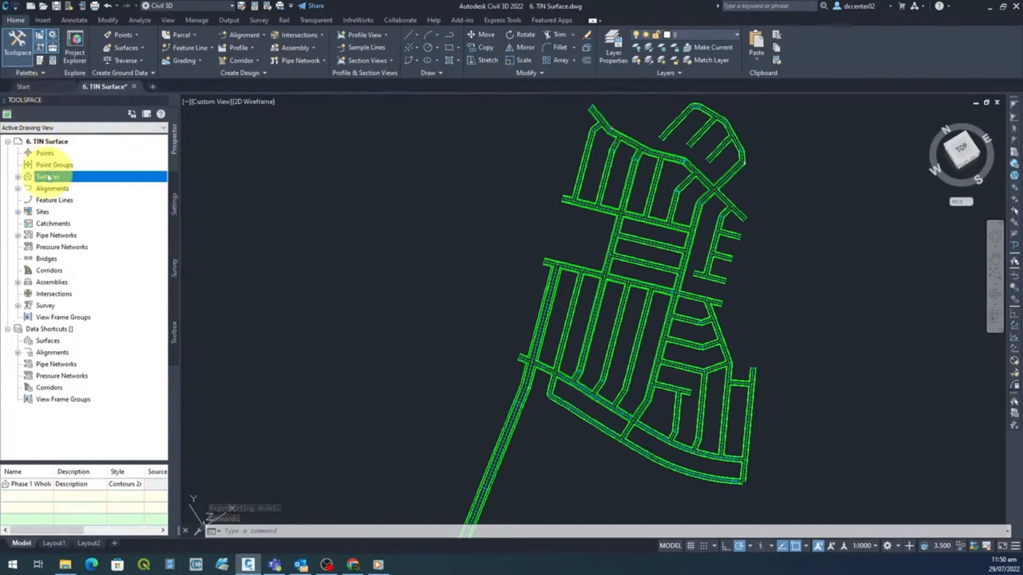
{"action": "left_click", "coordinate": [18, 177]}
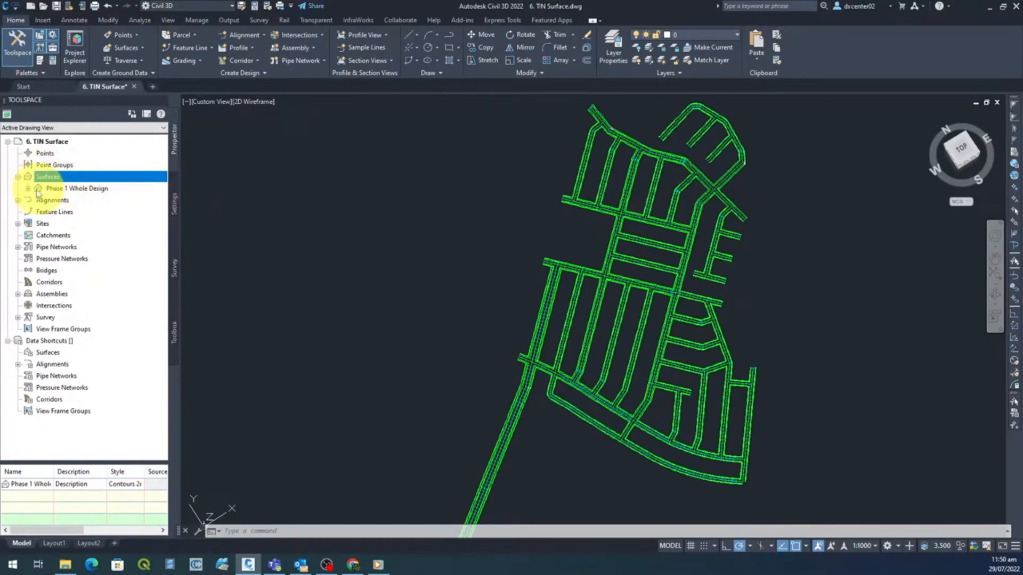
{"action": "left_click", "coordinate": [29, 189]}
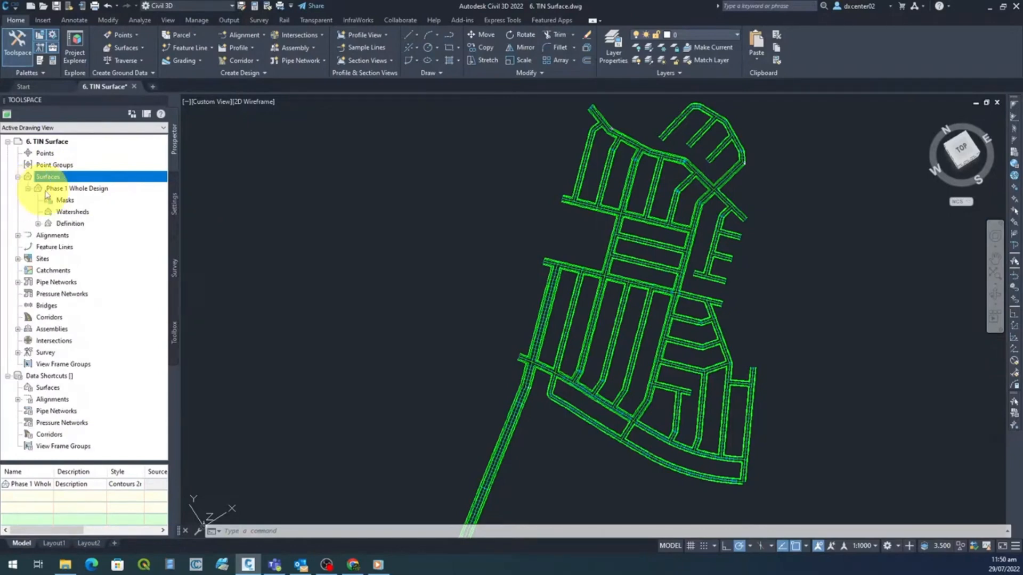
{"action": "left_click", "coordinate": [38, 224]}
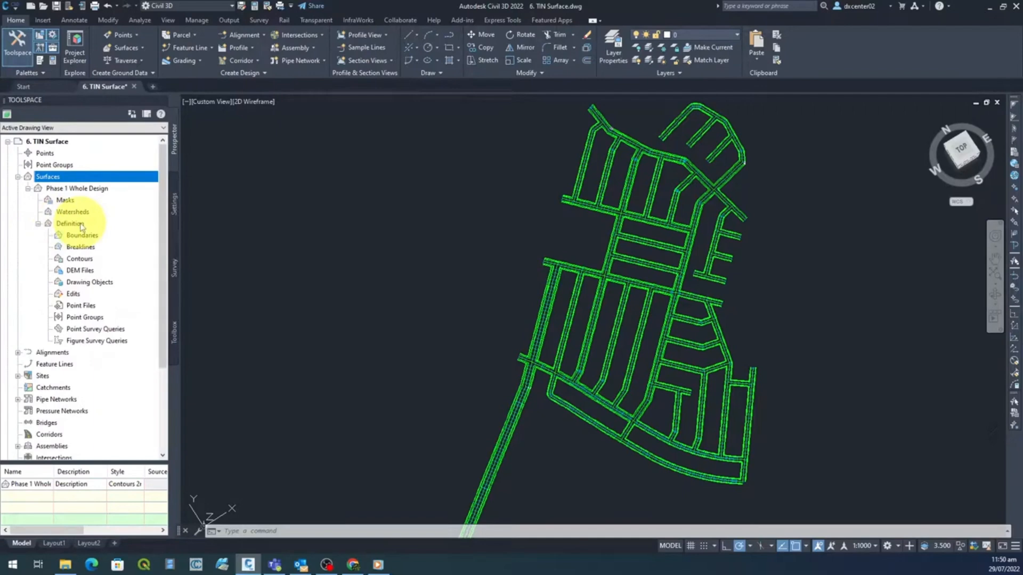
{"action": "left_click", "coordinate": [106, 283]}
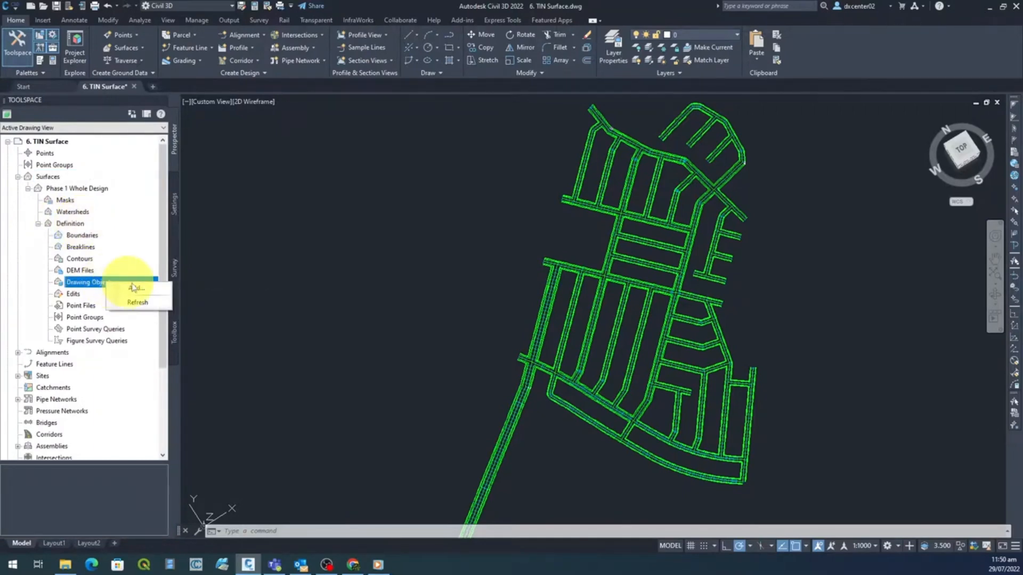
{"action": "left_click", "coordinate": [140, 289]}
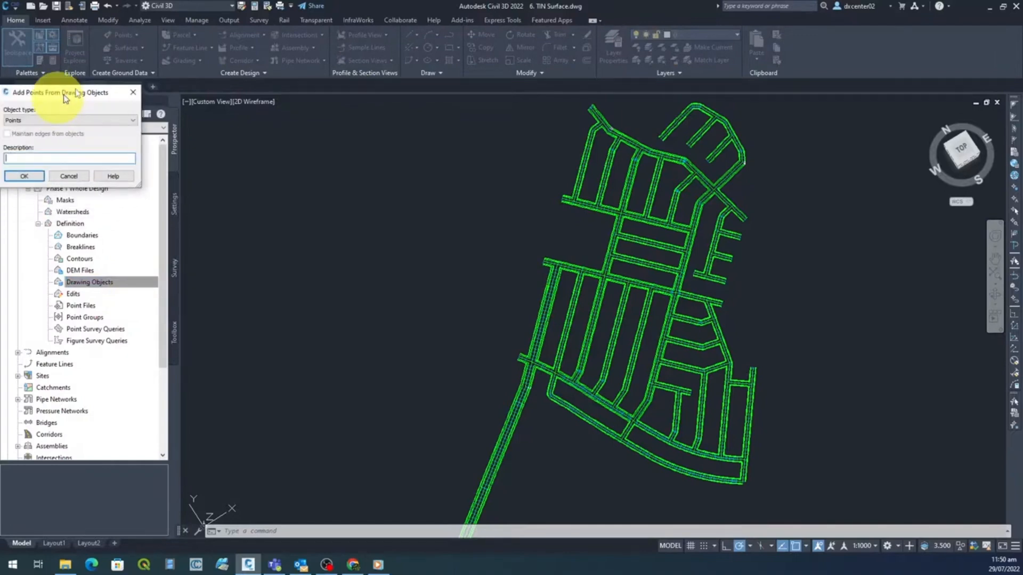
{"action": "mouse_move", "coordinate": [68, 92]}
{"action": "left_mouse_down"}
{"action": "mouse_move", "coordinate": [362, 194]}
{"action": "mouse_move", "coordinate": [358, 160]}
{"action": "left_mouse_up"}
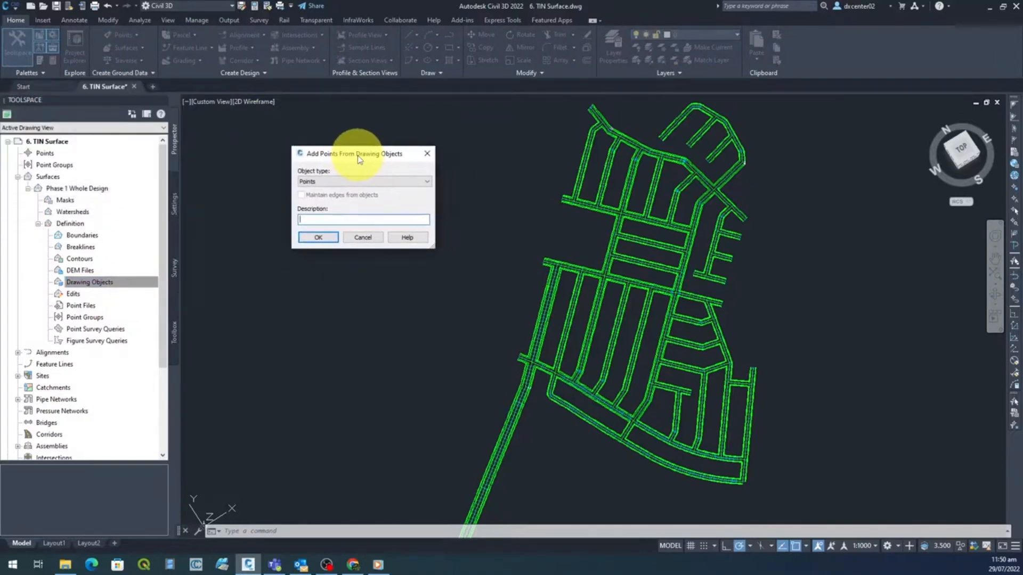
{"action": "left_click", "coordinate": [330, 184]}
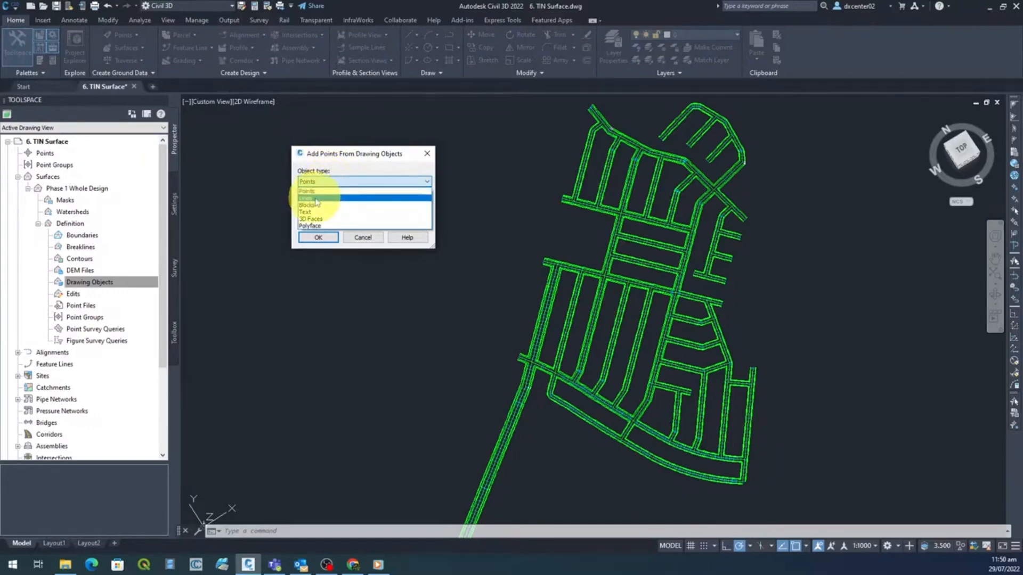
{"action": "left_click", "coordinate": [316, 198]}
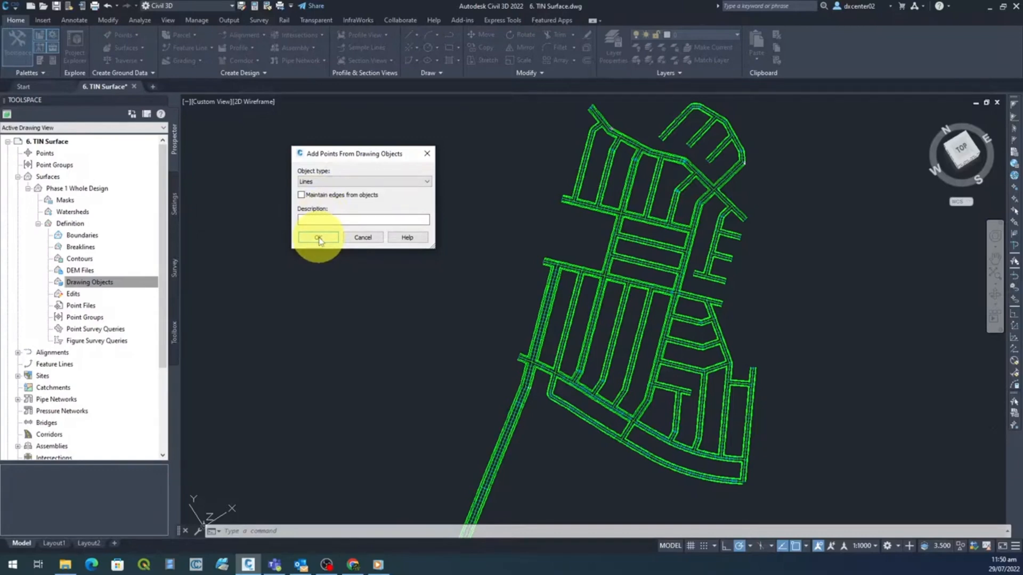
{"action": "left_click", "coordinate": [319, 238]}
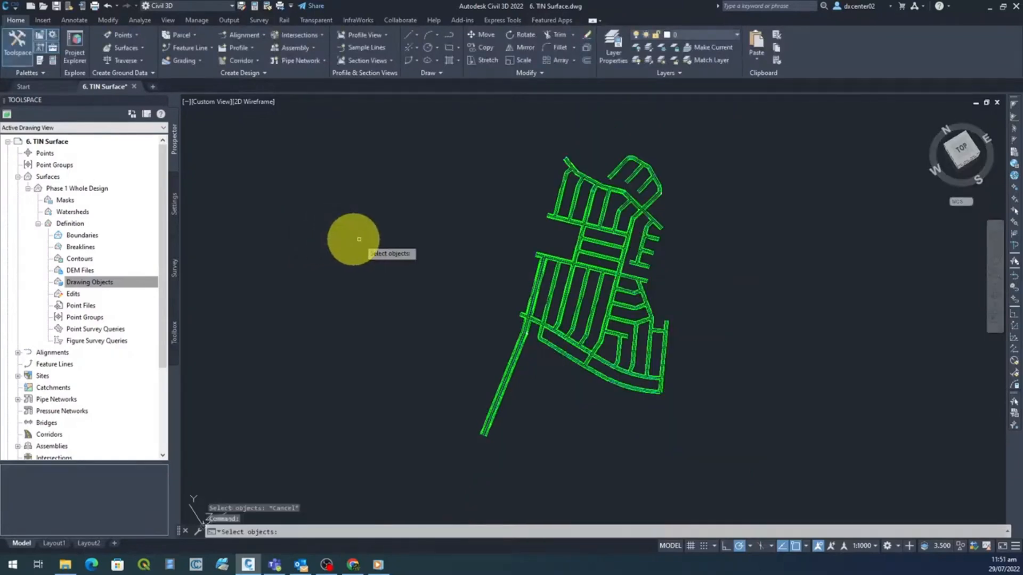
Add the entire road network's lines to the surface and dismiss the event list.
{"action": "left_click", "coordinate": [371, 120]}
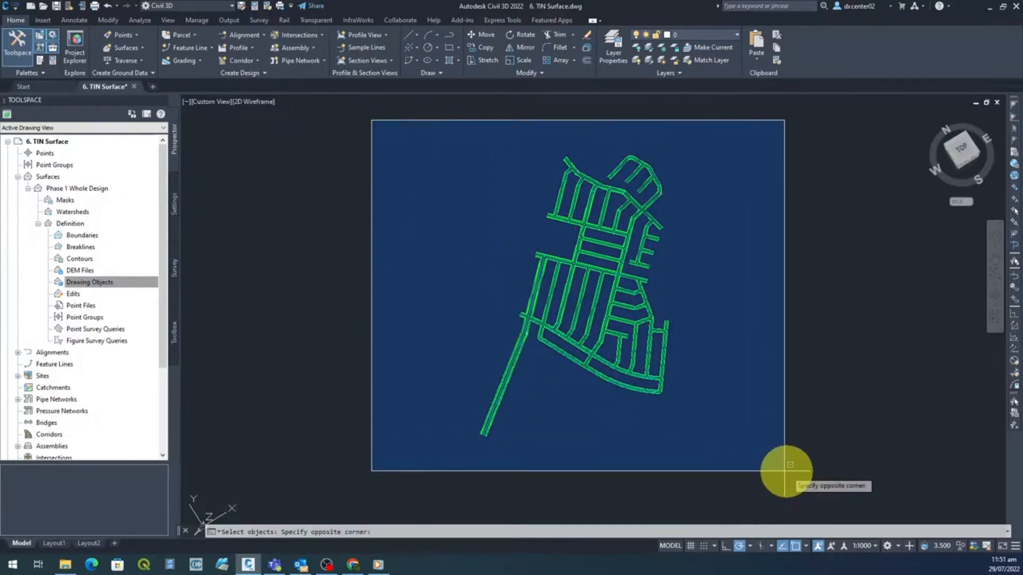
{"action": "left_click", "coordinate": [813, 477]}
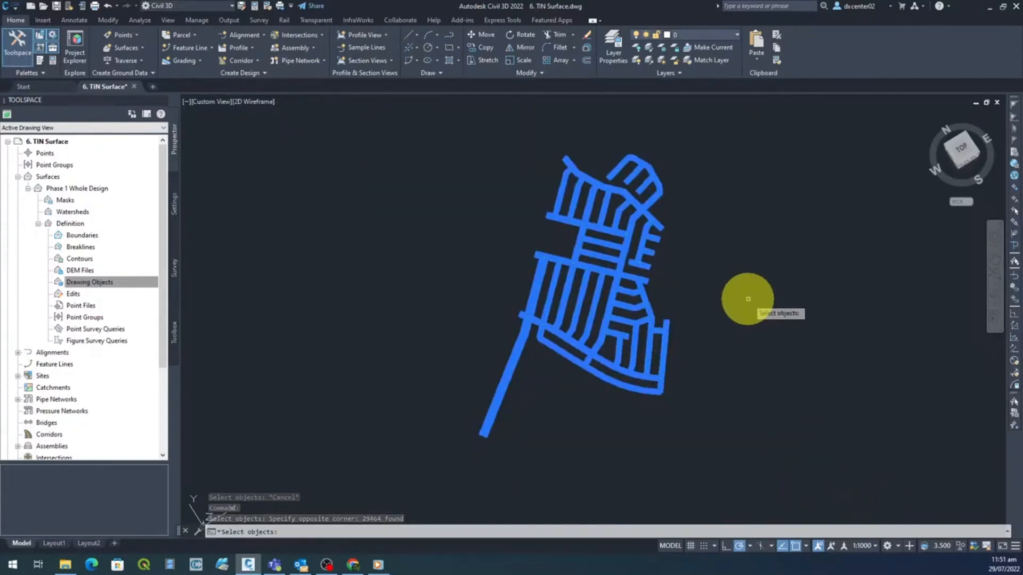
{"action": "key", "text": "Return"}
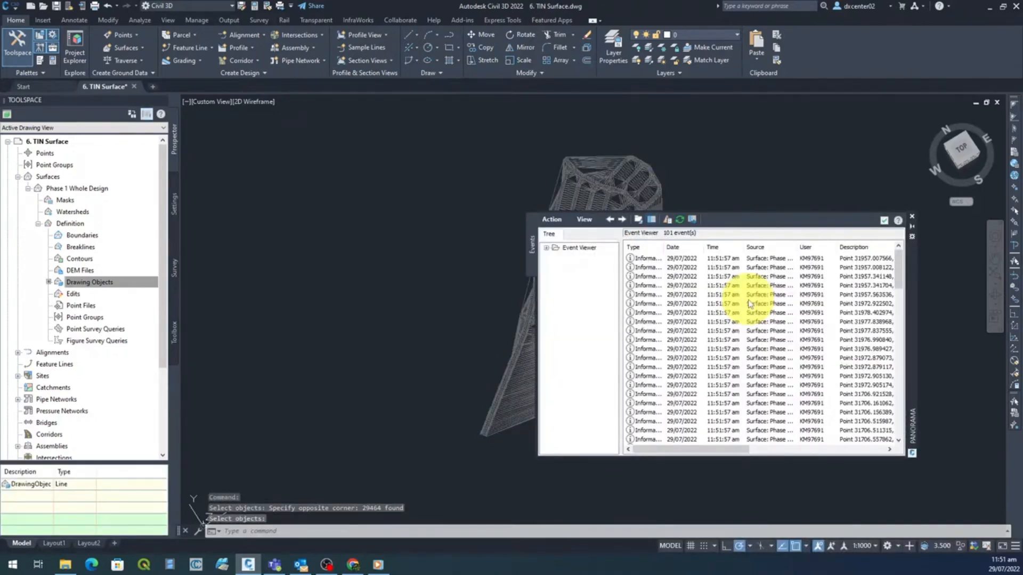
{"action": "left_click", "coordinate": [885, 221]}
{"action": "scroll", "coordinate": [675, 310], "scroll_direction": "up", "scroll_amount": 5}
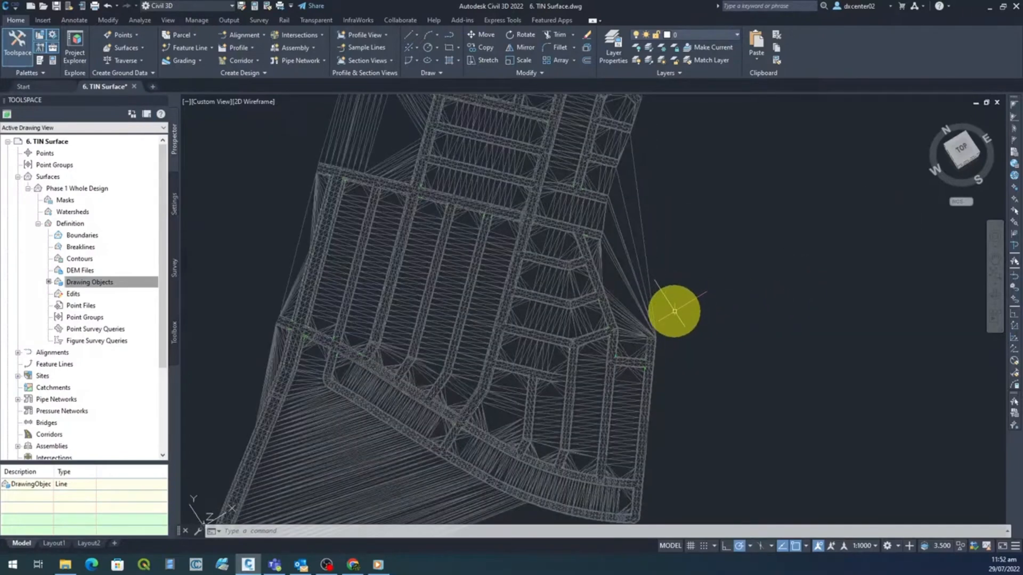
{"action": "scroll", "coordinate": [954, 297], "scroll_direction": "down", "scroll_amount": 2}
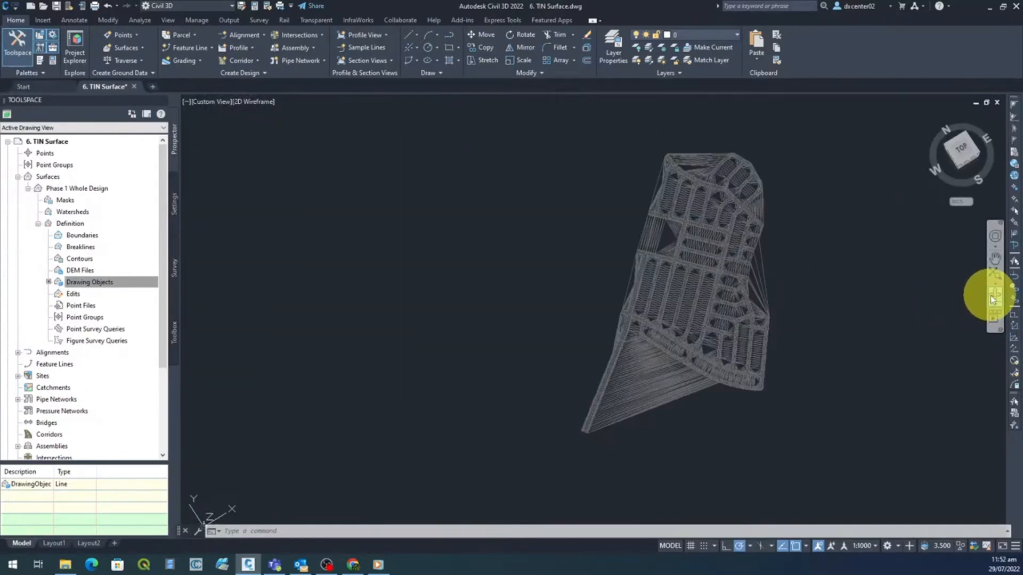
Open the Phase 1 Whole Design surface in a maximized Object Viewer.
{"action": "middle_click_drag", "start_coordinate": [749, 433], "coordinate": [682, 308], "text": "shift"}
{"action": "scroll", "coordinate": [682, 308], "scroll_direction": "up", "scroll_amount": 3}
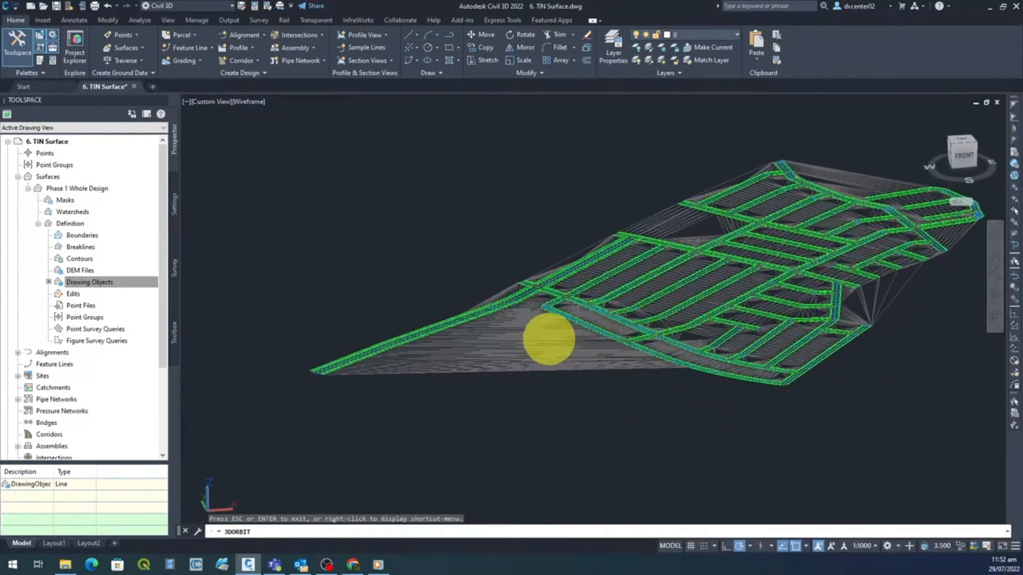
{"action": "scroll", "coordinate": [580, 365], "scroll_direction": "up", "scroll_amount": 2}
{"action": "scroll", "coordinate": [583, 365], "scroll_direction": "down", "scroll_amount": 2}
{"action": "middle_click_drag", "start_coordinate": [622, 373], "coordinate": [562, 365]}
{"action": "left_click", "coordinate": [485, 339]}
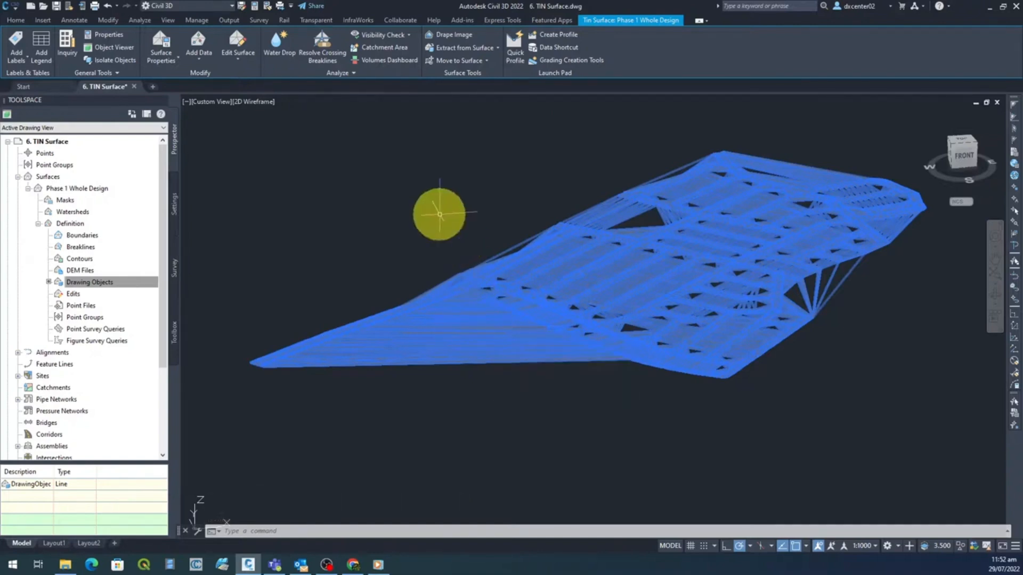
{"action": "left_click", "coordinate": [116, 51]}
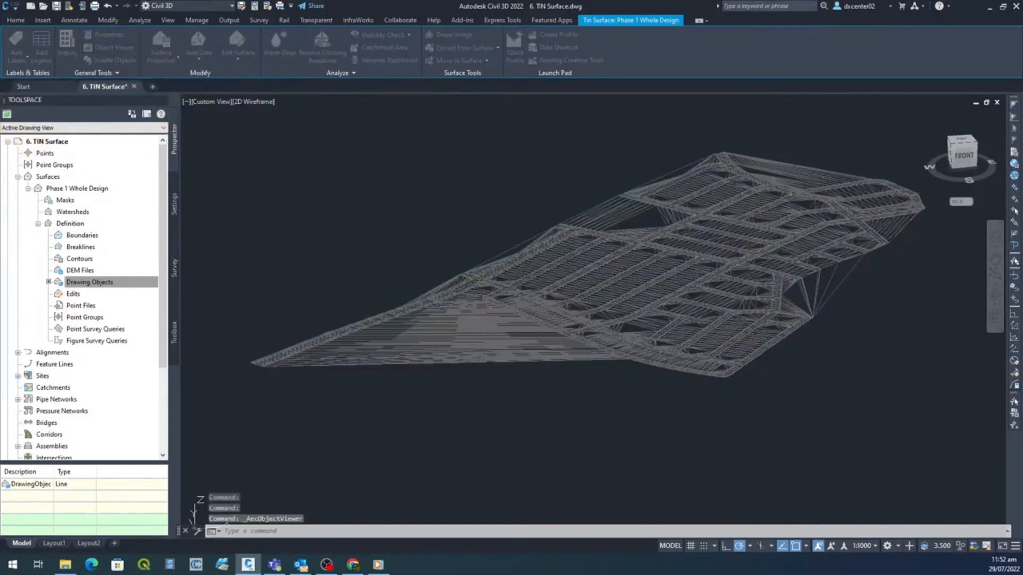
{"action": "left_click_drag", "start_coordinate": [0, 193], "coordinate": [73, 5]}
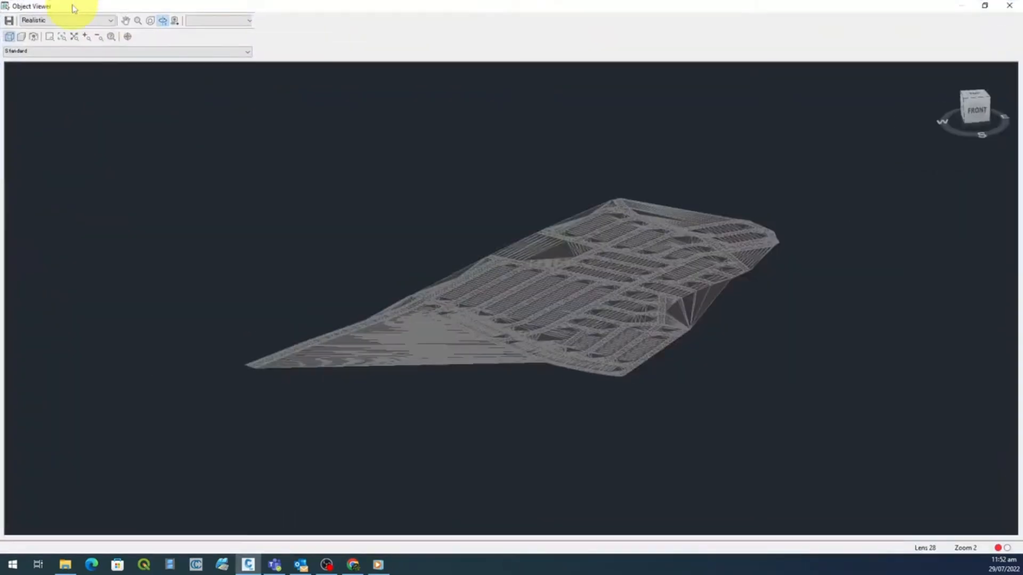
Examine the surface from several angles in the Object Viewer with the Conceptual visual style.
{"action": "left_click_drag", "start_coordinate": [485, 383], "coordinate": [692, 357]}
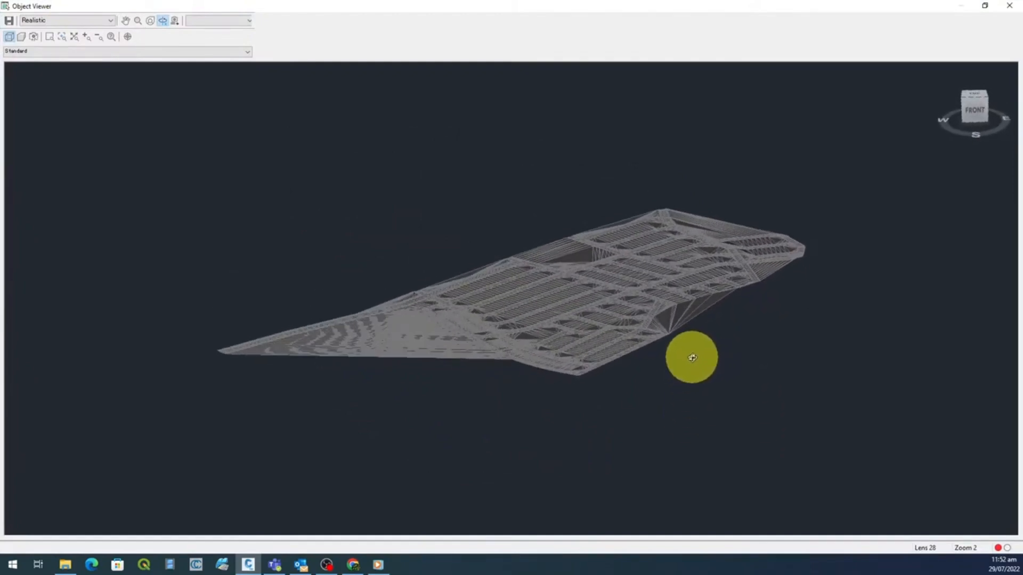
{"action": "left_click", "coordinate": [80, 23]}
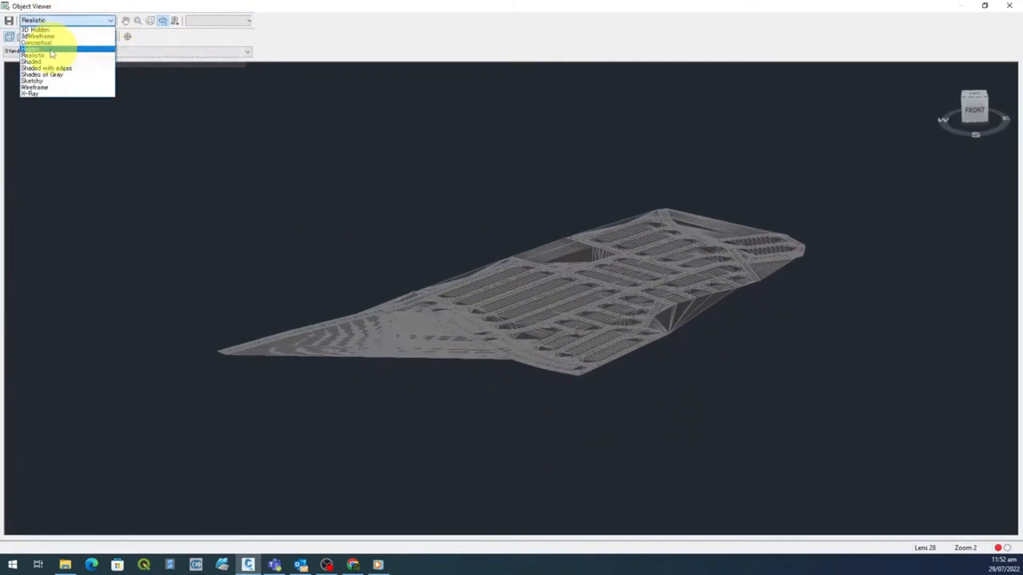
{"action": "left_click", "coordinate": [35, 43]}
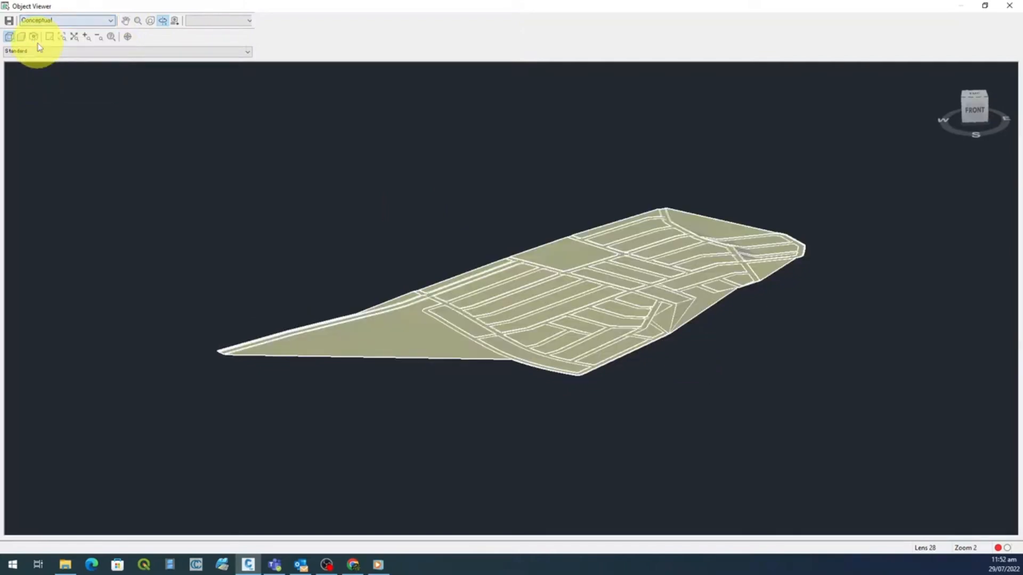
{"action": "left_click_drag", "start_coordinate": [521, 387], "coordinate": [424, 300]}
{"action": "scroll", "coordinate": [425, 300], "scroll_direction": "up", "scroll_amount": 5}
{"action": "scroll", "coordinate": [425, 300], "scroll_direction": "up", "scroll_amount": 5}
{"action": "scroll", "coordinate": [498, 327], "scroll_direction": "down", "scroll_amount": 7}
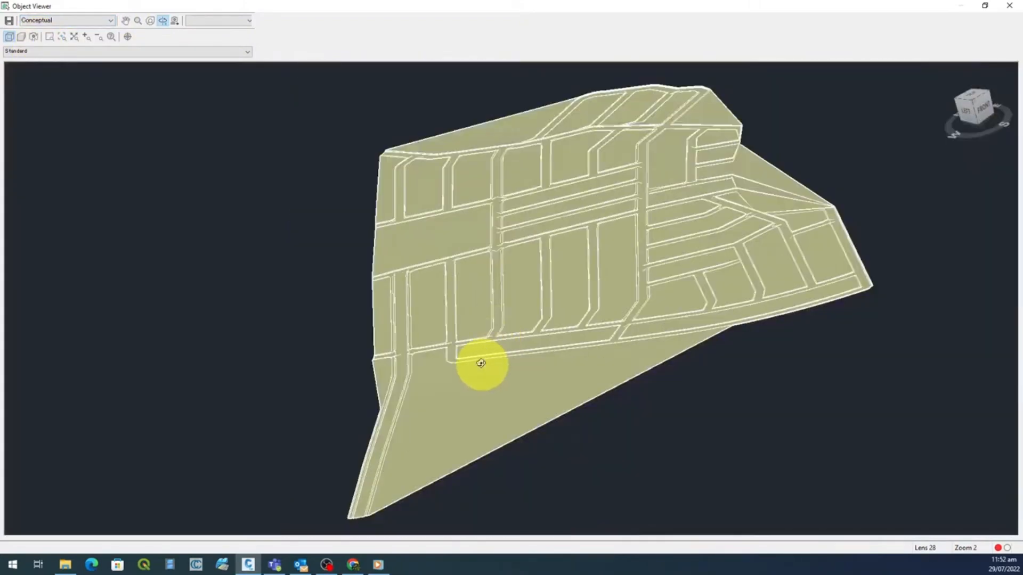
{"action": "left_click_drag", "start_coordinate": [482, 363], "coordinate": [583, 401]}
{"action": "scroll", "coordinate": [487, 314], "scroll_direction": "up", "scroll_amount": 4}
{"action": "left_click_drag", "start_coordinate": [579, 396], "coordinate": [221, 252]}
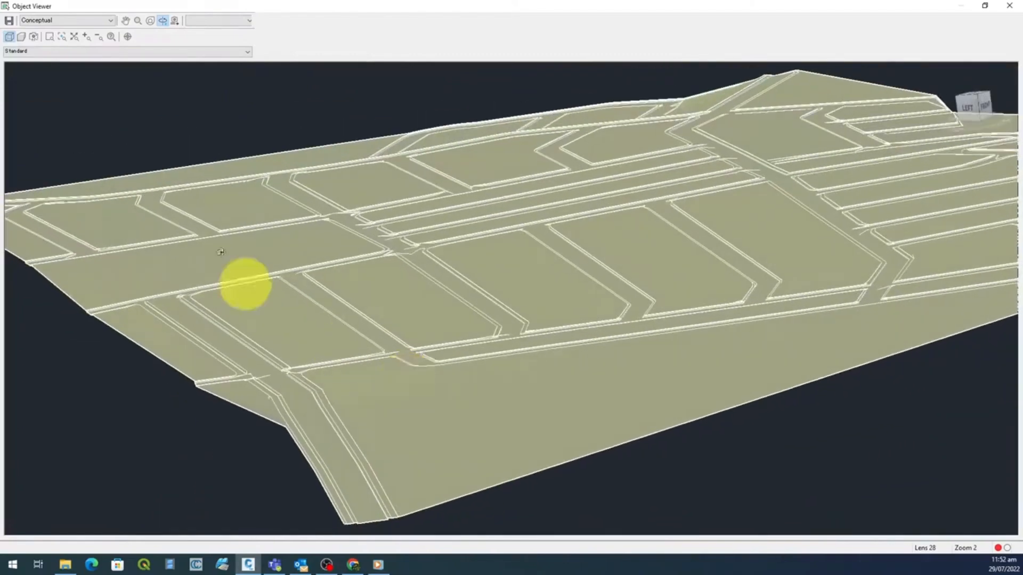
Examine the surface's triangulation in the 3dWireframe visual style, up close and as a whole, and close the Object Viewer.
{"action": "left_click", "coordinate": [102, 21]}
{"action": "left_click", "coordinate": [69, 36]}
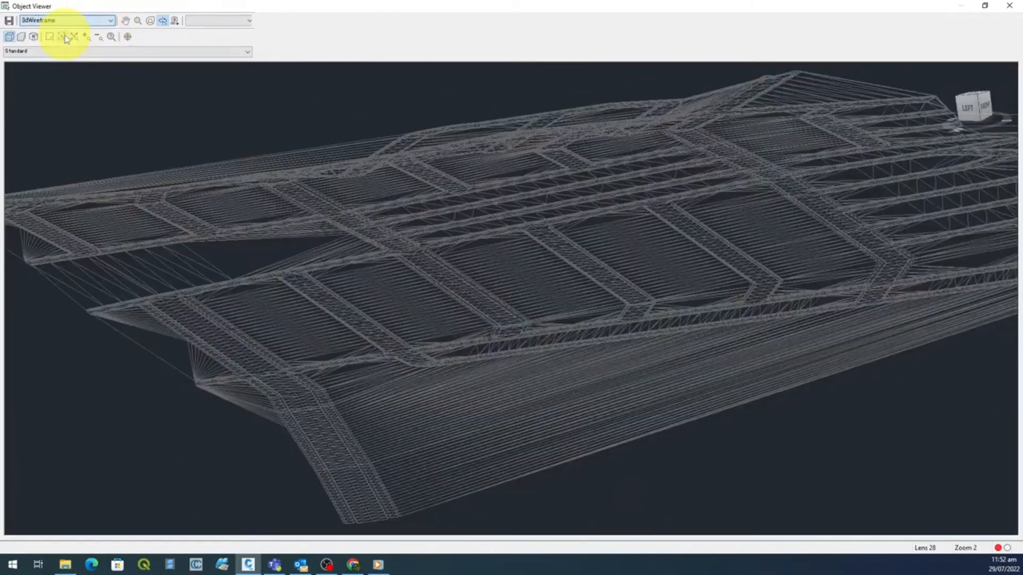
{"action": "scroll", "coordinate": [406, 322], "scroll_direction": "up", "scroll_amount": 5}
{"action": "scroll", "coordinate": [411, 323], "scroll_direction": "down", "scroll_amount": 3}
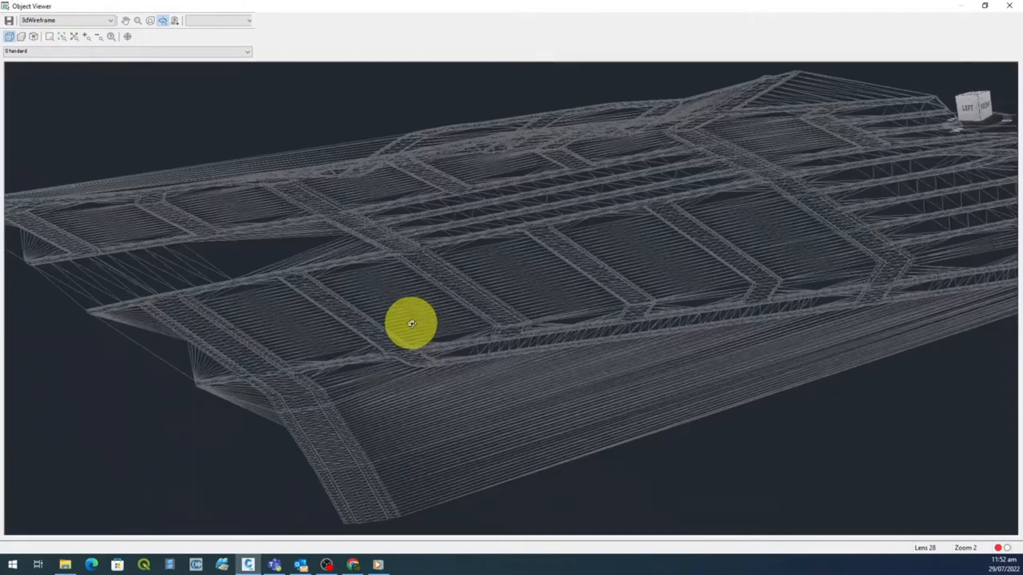
{"action": "left_click_drag", "start_coordinate": [446, 380], "coordinate": [481, 445]}
{"action": "scroll", "coordinate": [485, 440], "scroll_direction": "down", "scroll_amount": 5}
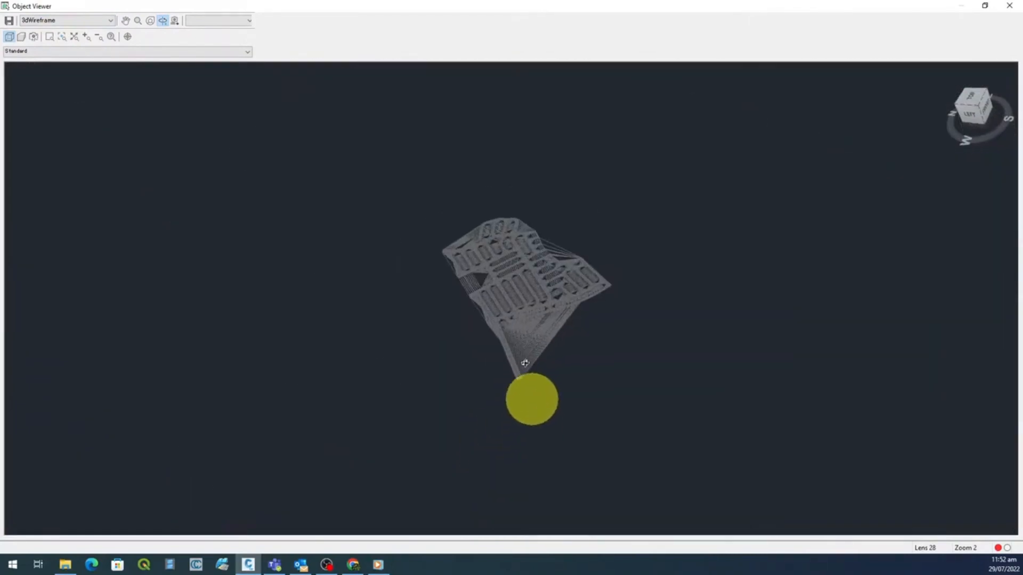
{"action": "scroll", "coordinate": [521, 274], "scroll_direction": "up", "scroll_amount": 6}
{"action": "scroll", "coordinate": [521, 274], "scroll_direction": "down", "scroll_amount": 1}
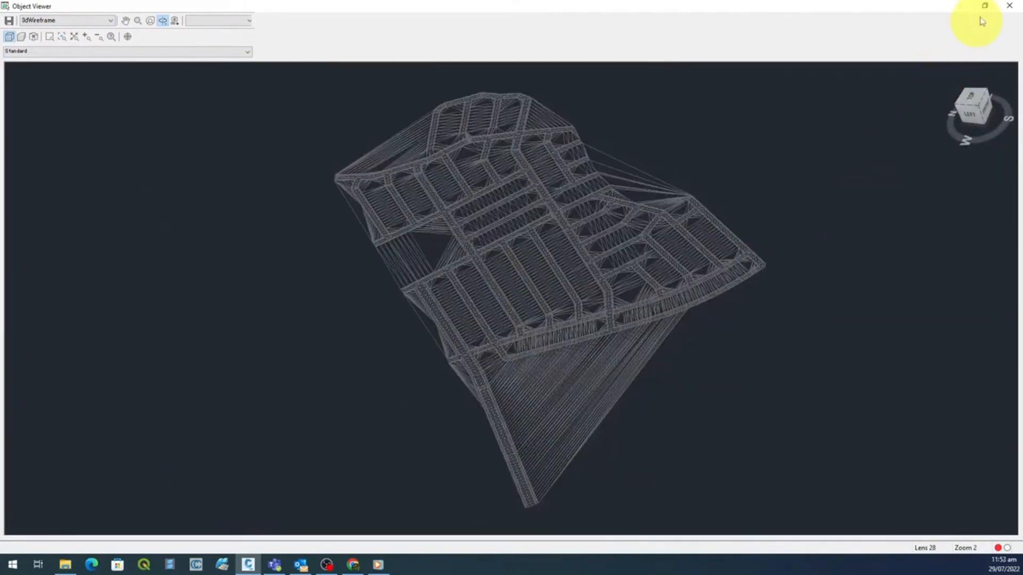
{"action": "left_click", "coordinate": [1009, 6]}
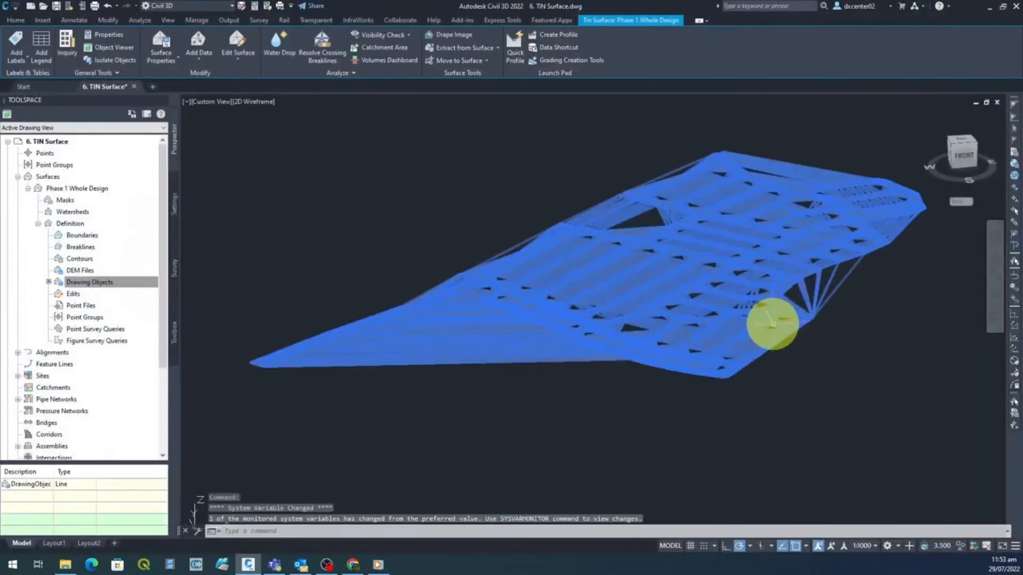
Deselect the surface and orbit the drawing to view the whole triangulation from a steeper angle above.
{"action": "key", "text": "Escape"}
{"action": "scroll", "coordinate": [670, 331], "scroll_direction": "down", "scroll_amount": 5}
{"action": "scroll", "coordinate": [668, 341], "scroll_direction": "up", "scroll_amount": 1}
{"action": "scroll", "coordinate": [667, 340], "scroll_direction": "up", "scroll_amount": 2}
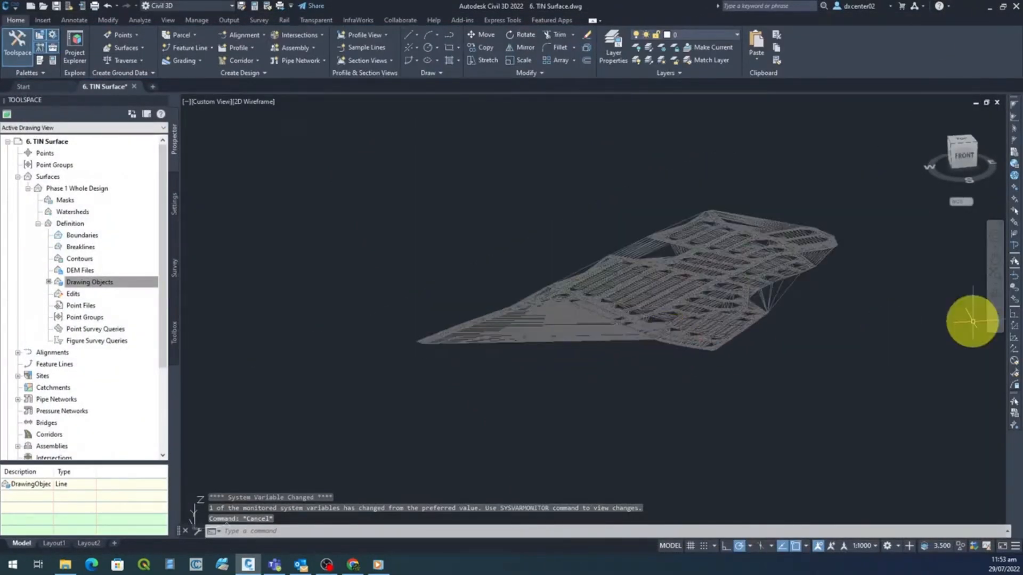
{"action": "left_click", "coordinate": [996, 297]}
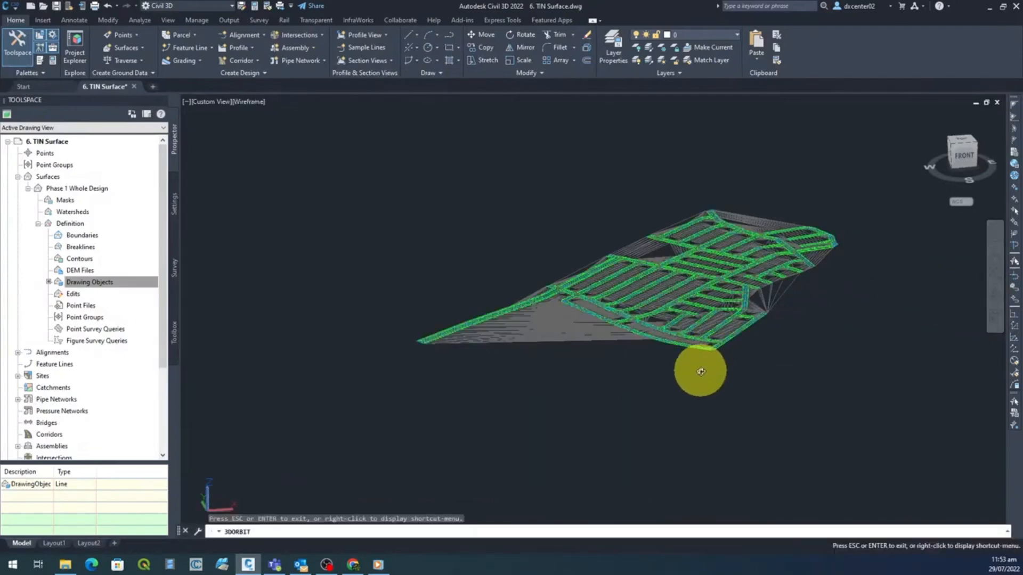
{"action": "left_click_drag", "start_coordinate": [699, 372], "coordinate": [682, 456]}
{"action": "key", "text": "Escape"}
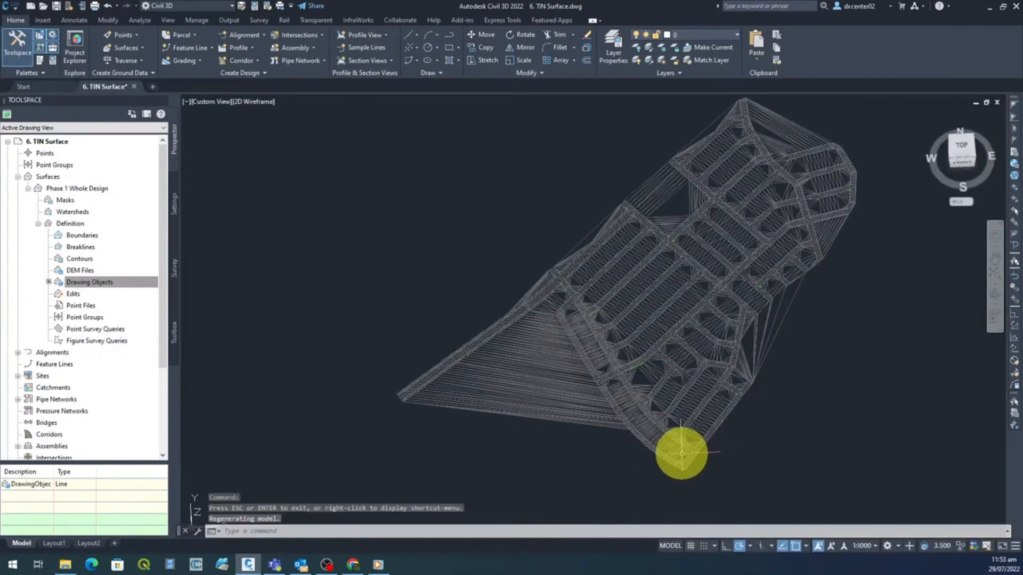
Start a LandXML export of the drawing's surfaces with only Phase 1 Whole Design included.
{"action": "left_click", "coordinate": [48, 177]}
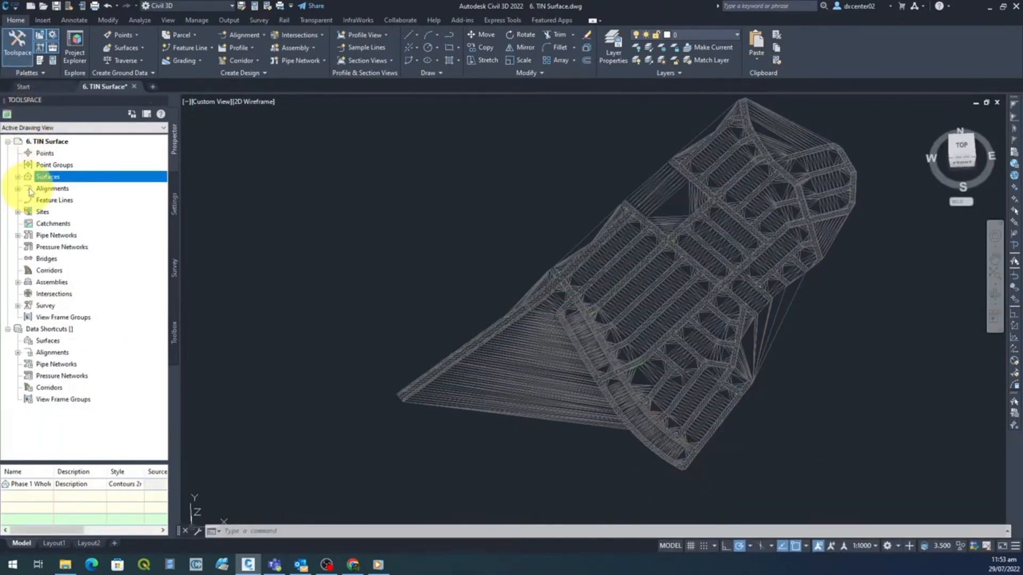
{"action": "right_click", "coordinate": [53, 181]}
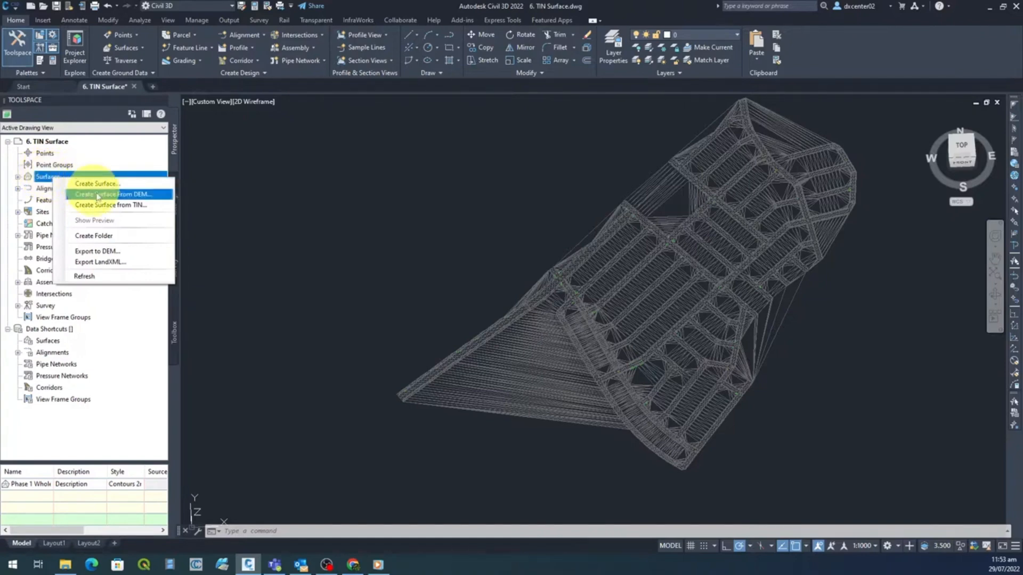
{"action": "left_click", "coordinate": [107, 264]}
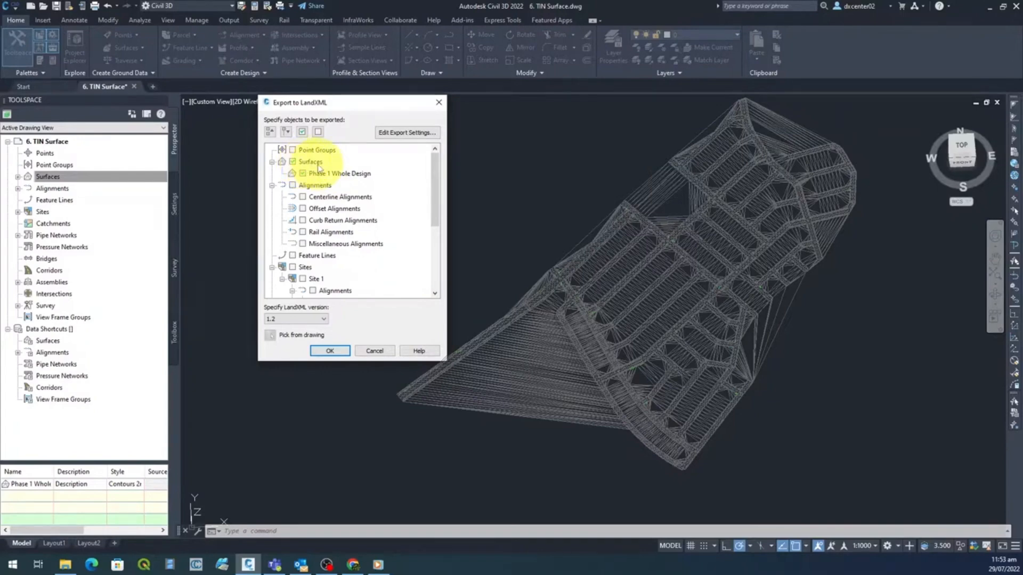
{"action": "left_click", "coordinate": [293, 162]}
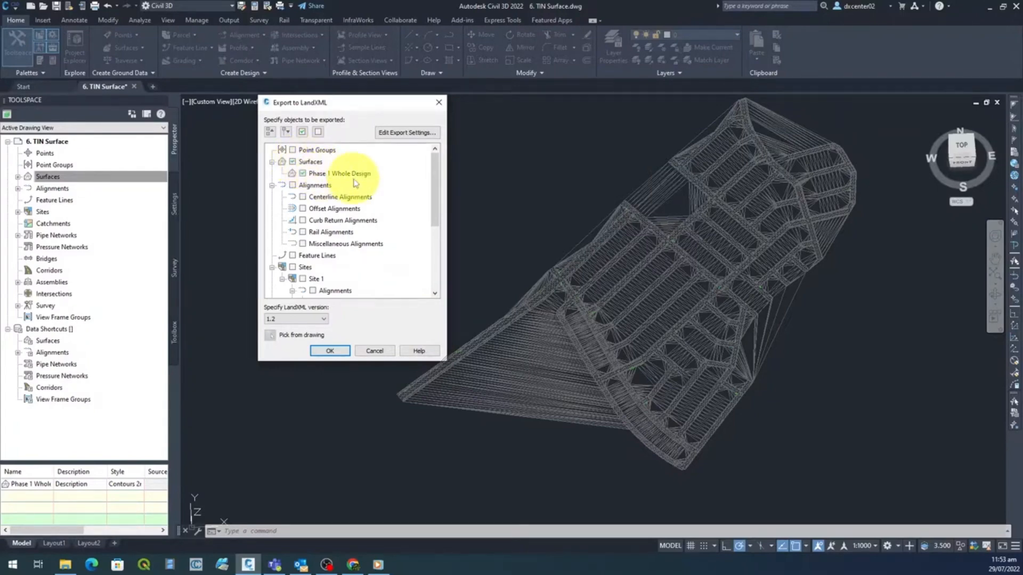
{"action": "scroll", "coordinate": [363, 181], "scroll_direction": "down", "scroll_amount": 4}
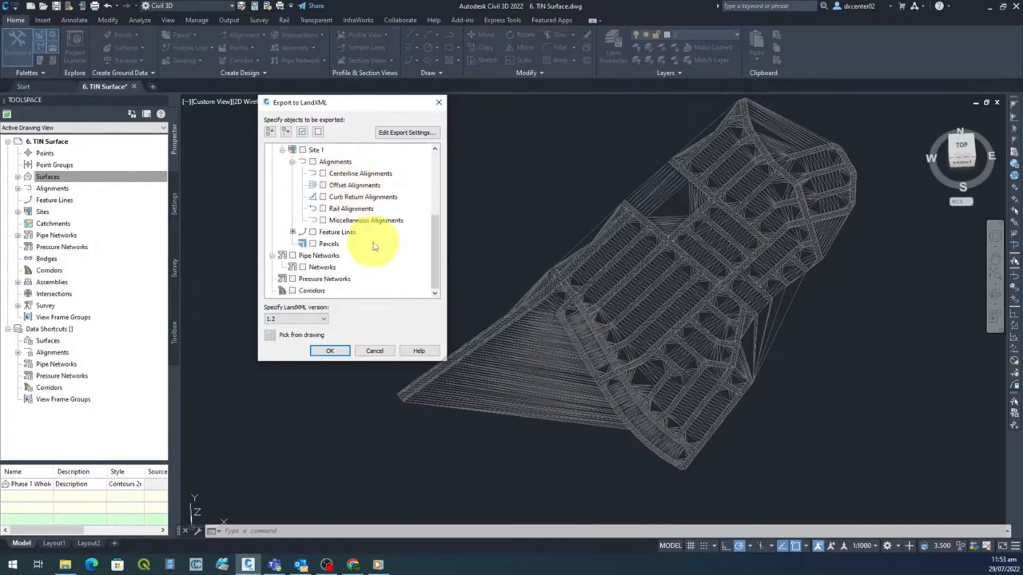
{"action": "scroll", "coordinate": [375, 245], "scroll_direction": "up", "scroll_amount": 4}
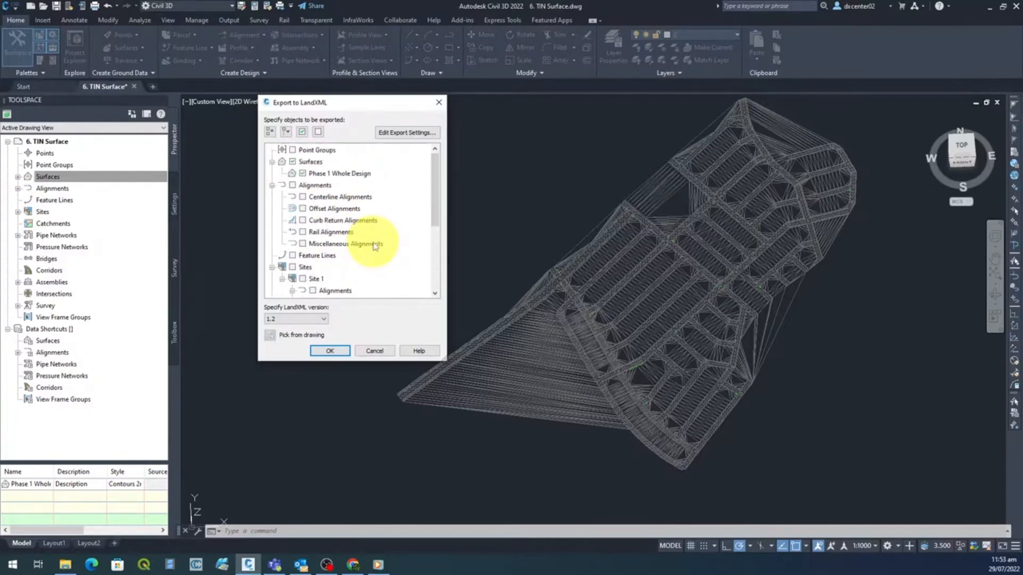
{"action": "left_click", "coordinate": [330, 351]}
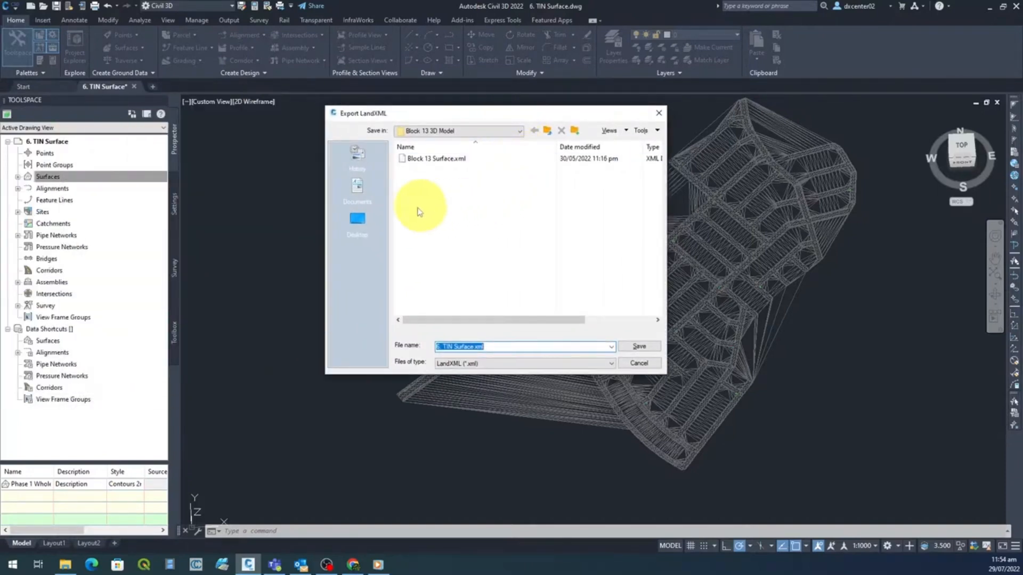
Set the export destination to Desktop > Komatsu PC Files > Civil 3D Training > New Maxima Employee > Training Files > Actual Site Data.
{"action": "left_click", "coordinate": [349, 218]}
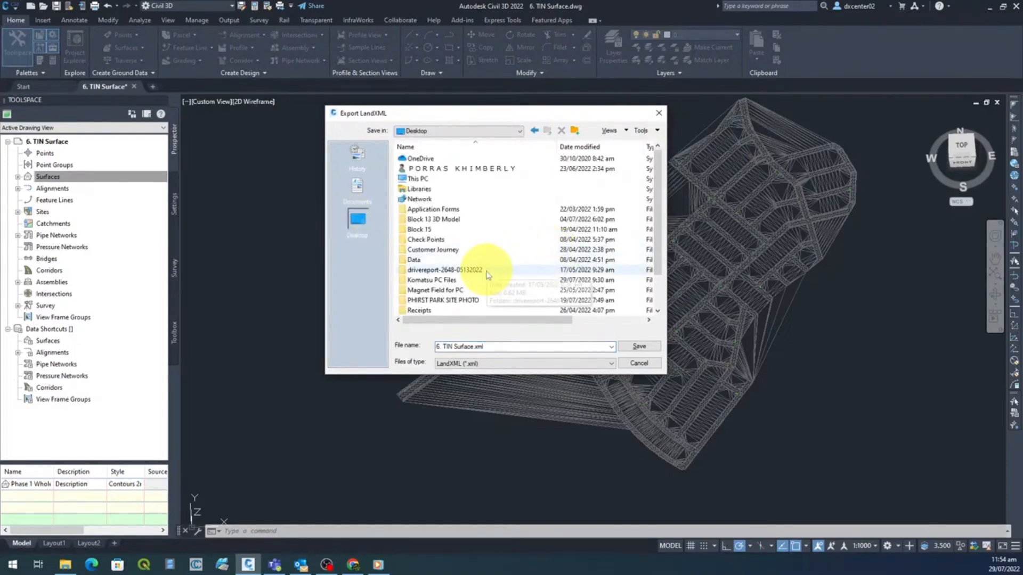
{"action": "double_click", "coordinate": [429, 280]}
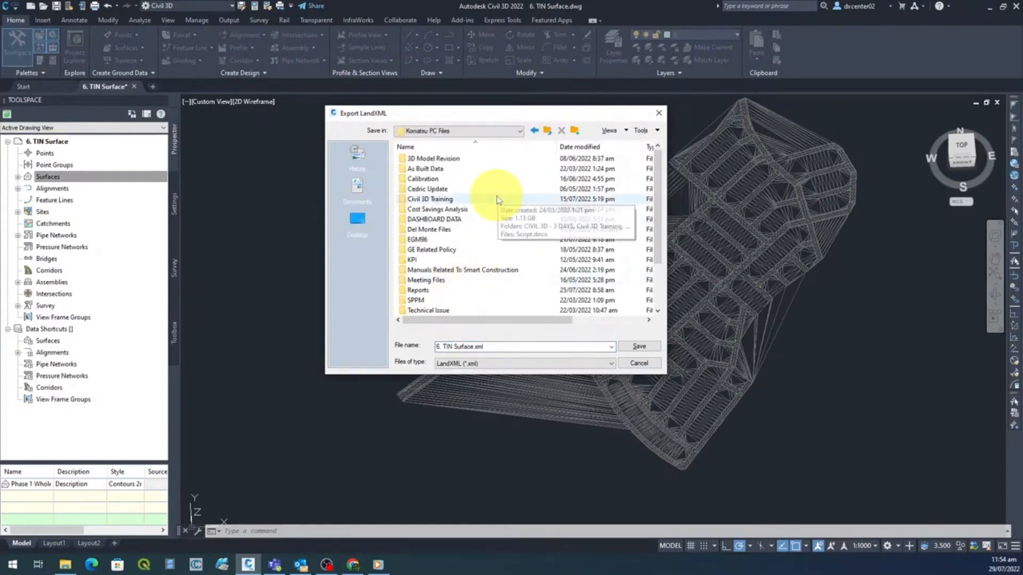
{"action": "scroll", "coordinate": [471, 179], "scroll_direction": "down", "scroll_amount": 1}
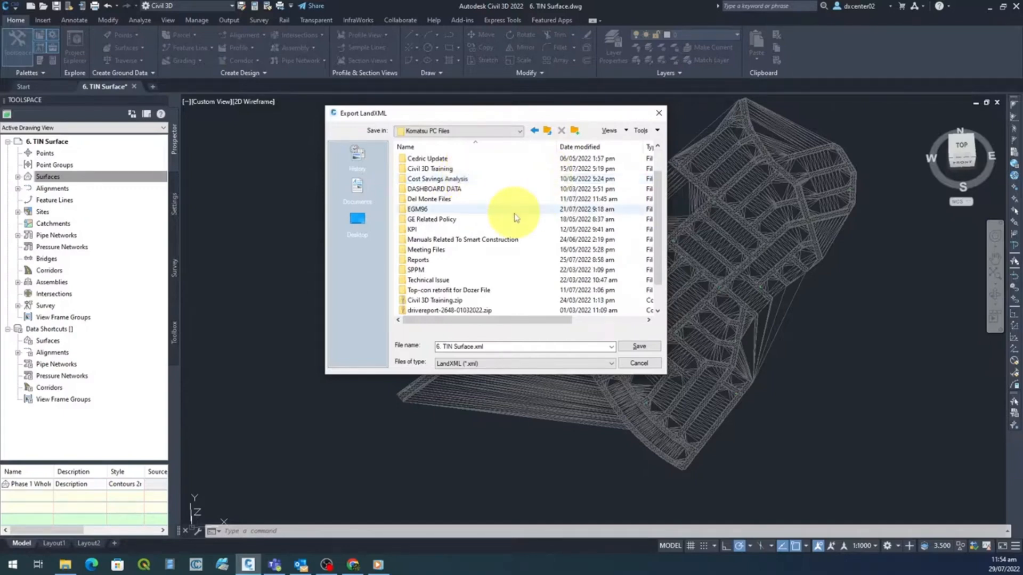
{"action": "left_click", "coordinate": [443, 171]}
{"action": "double_click", "coordinate": [443, 172]}
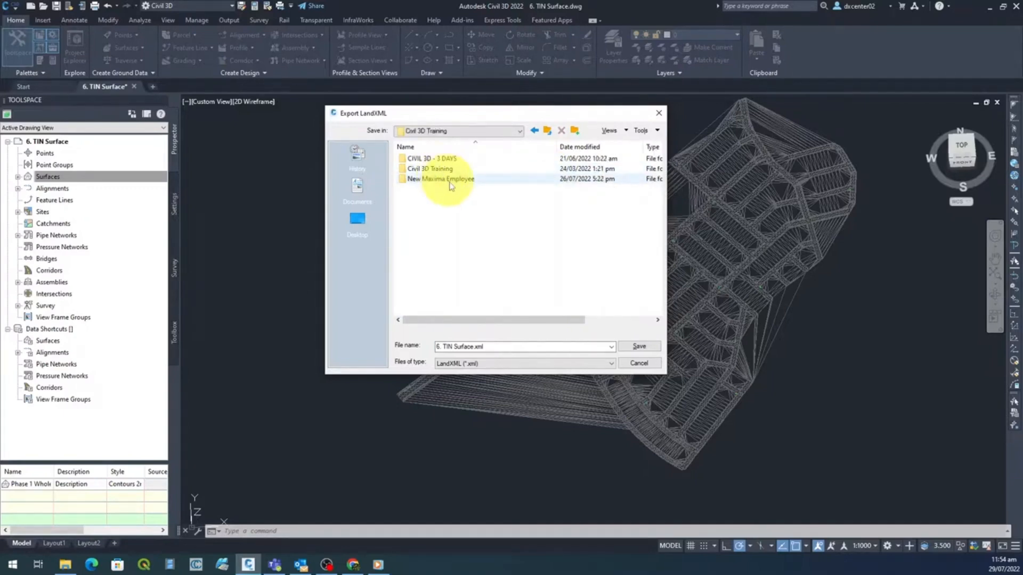
{"action": "double_click", "coordinate": [446, 180]}
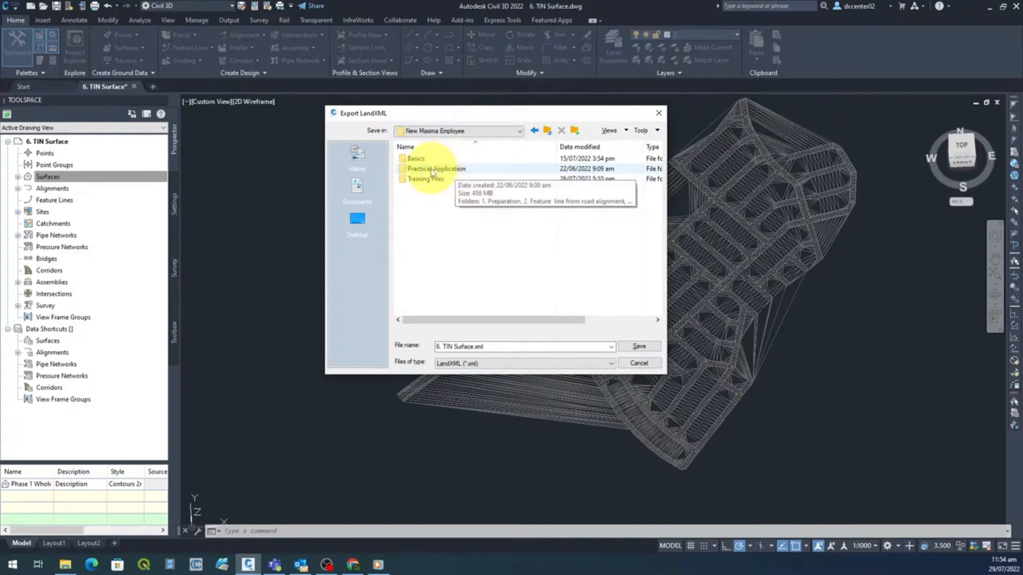
{"action": "double_click", "coordinate": [425, 179]}
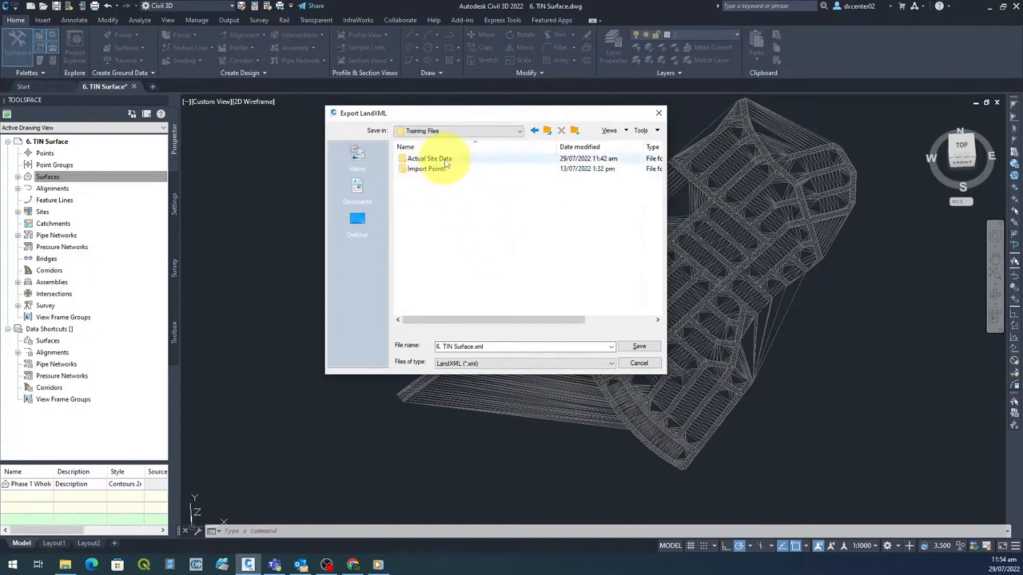
{"action": "double_click", "coordinate": [429, 159]}
Name the LandXML file "7. Phase 1 Whole Design Surface.xml" and save it.
{"action": "left_click", "coordinate": [443, 346]}
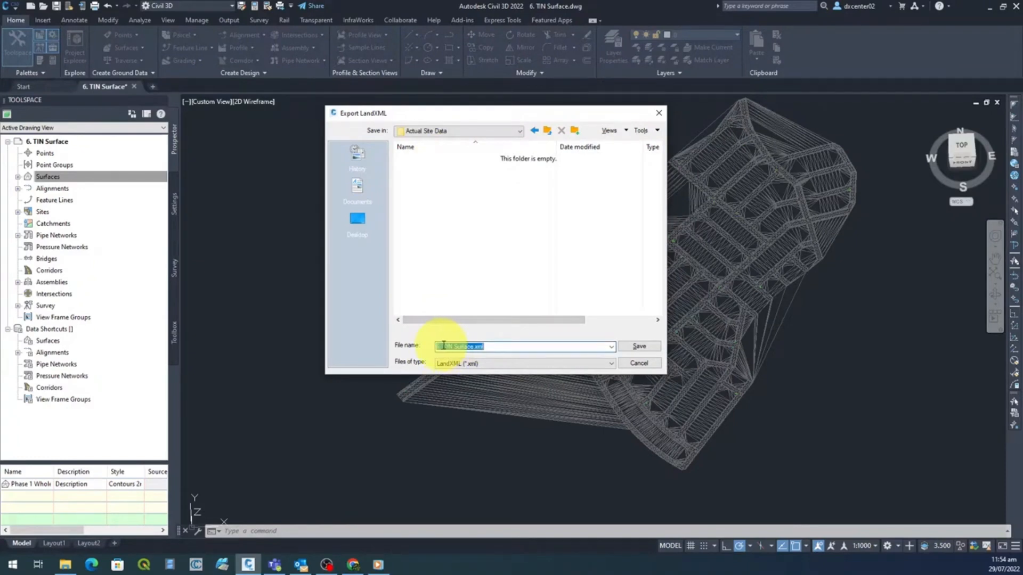
{"action": "left_click", "coordinate": [445, 347]}
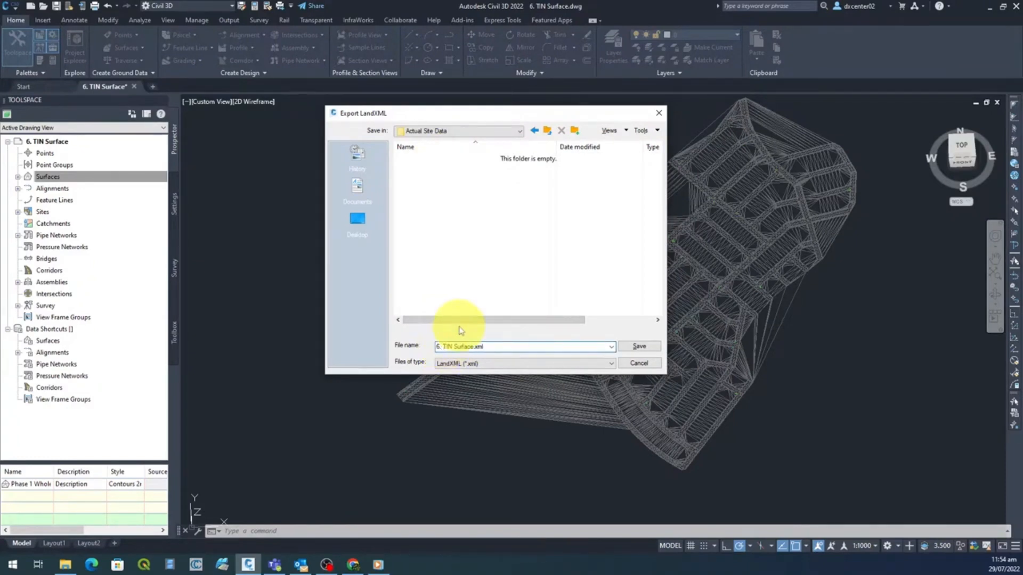
{"action": "key", "text": "BackSpace"}
{"action": "type", "text": "7"}
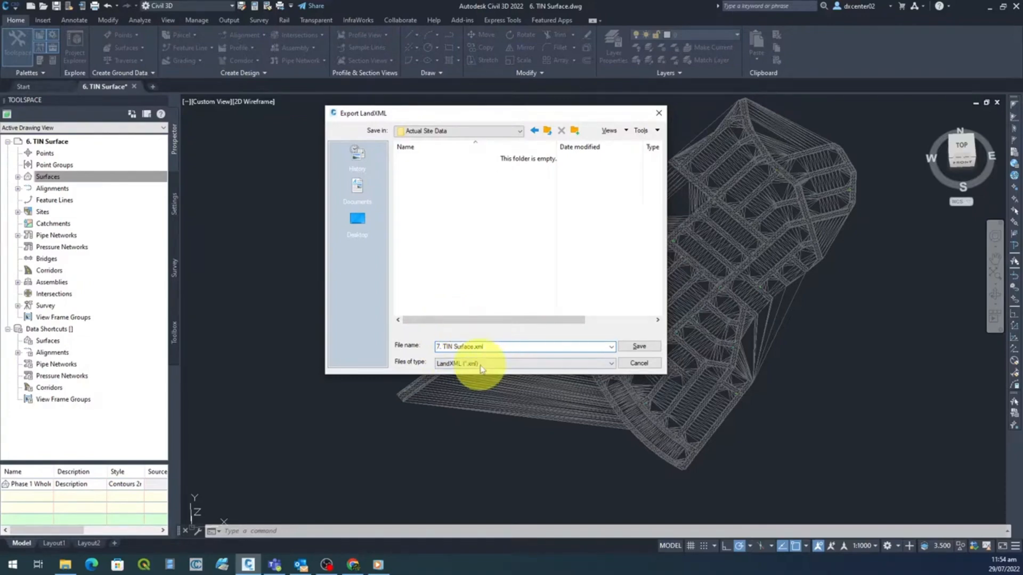
{"action": "left_click_drag", "start_coordinate": [445, 347], "coordinate": [469, 349]}
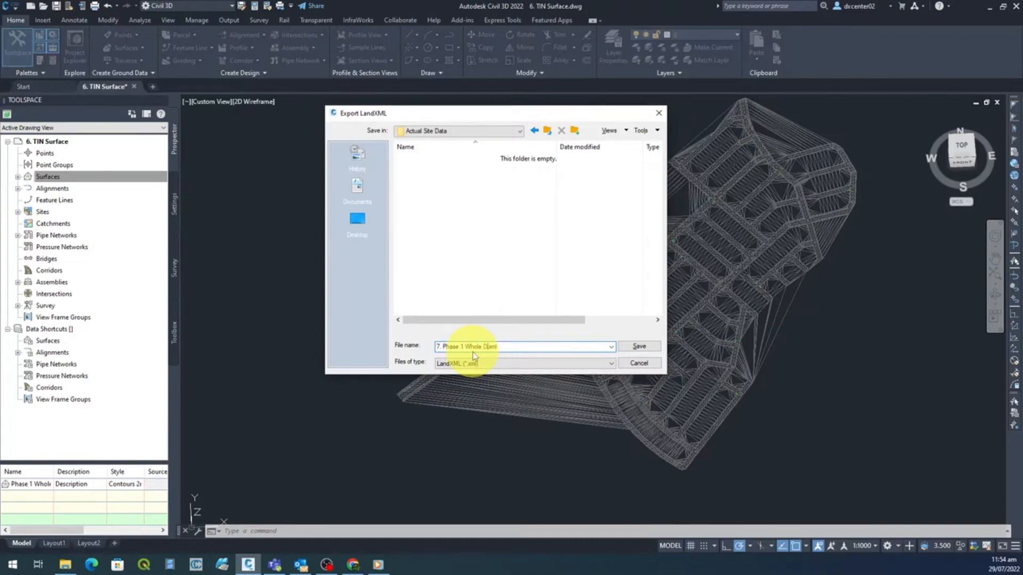
{"action": "type", "text": "ign"}
{"action": "key", "text": "BackSpace"}
{"action": "type", "text": "sign Surface"}
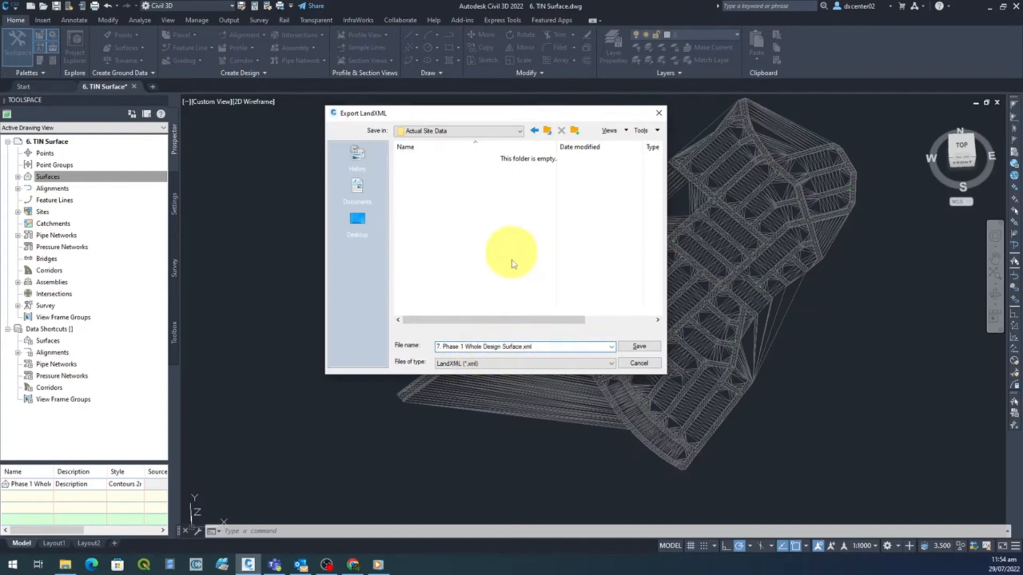
{"action": "left_click", "coordinate": [642, 349]}
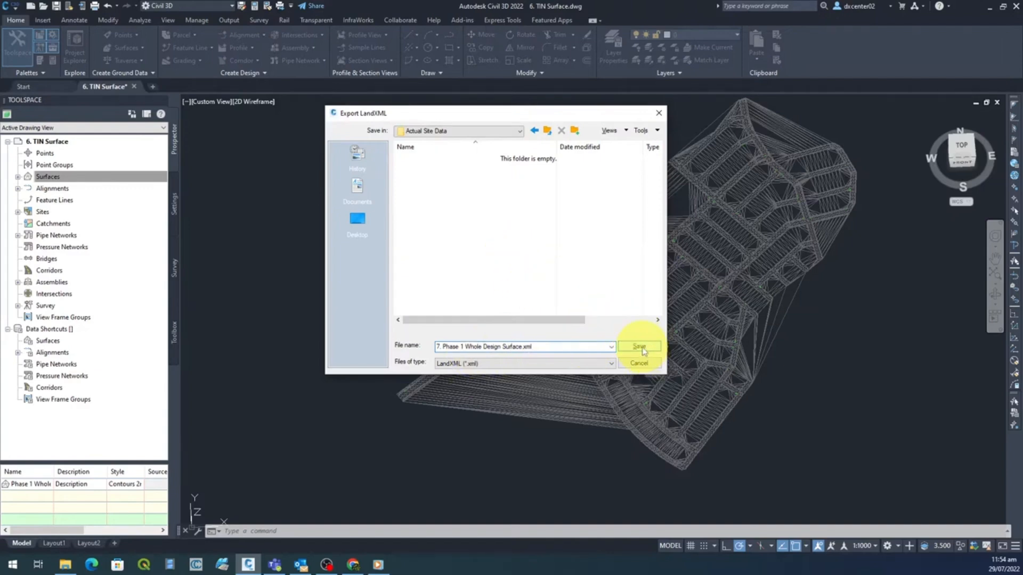
{"action": "left_click", "coordinate": [643, 349]}
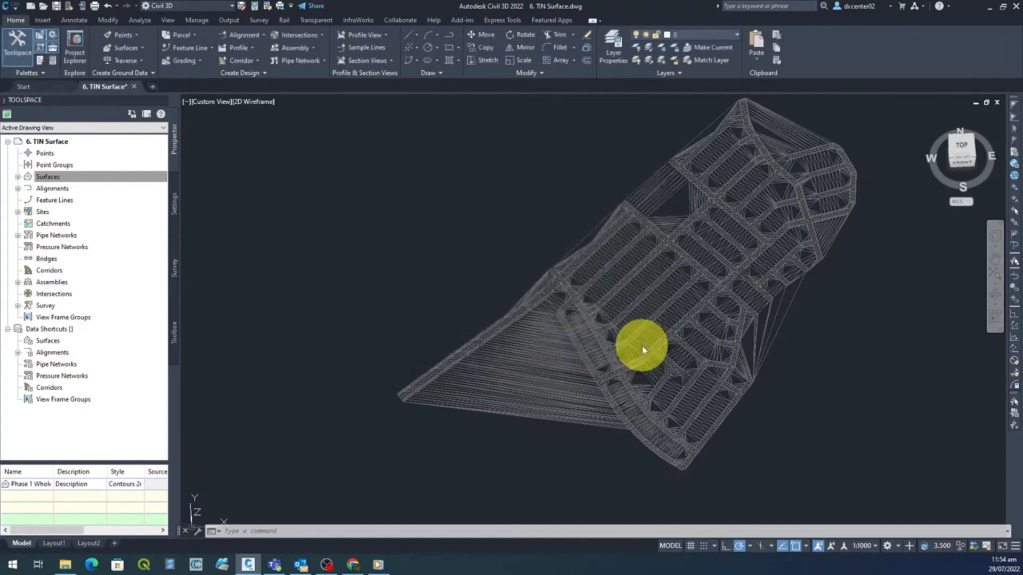